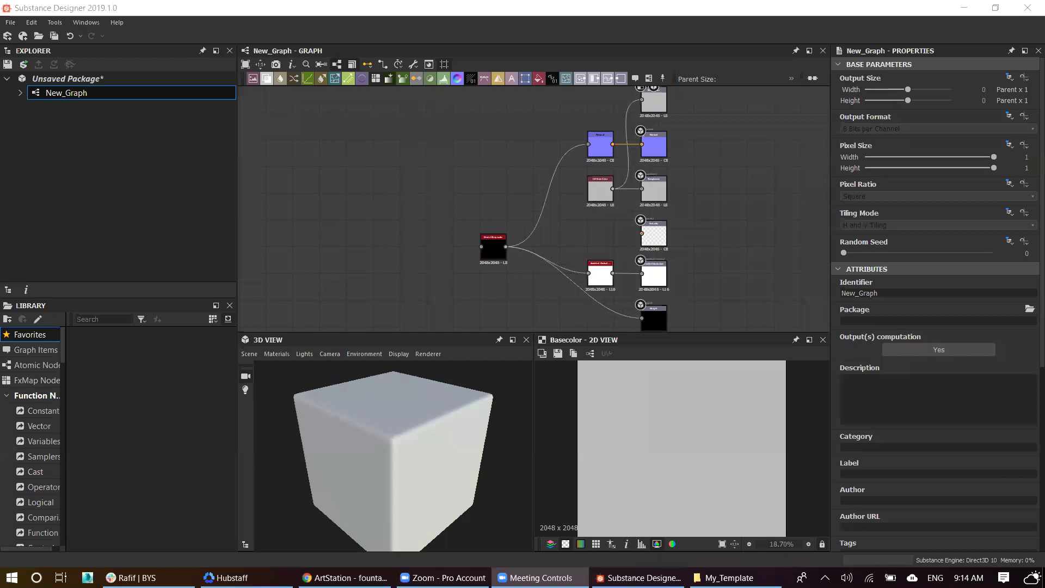
# Step: Bring Substance Designer to the front with New_Graph and its default material output nodes
pyautogui.click(732, 75)
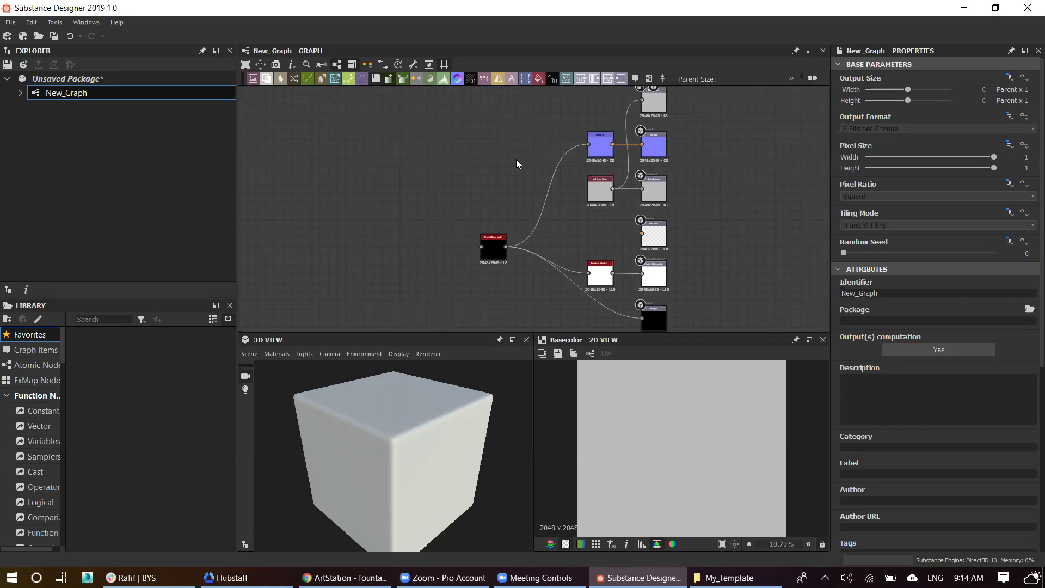
pyautogui.rightClick(520, 180)
pyautogui.click(436, 191)
pyautogui.moveTo(344, 577)
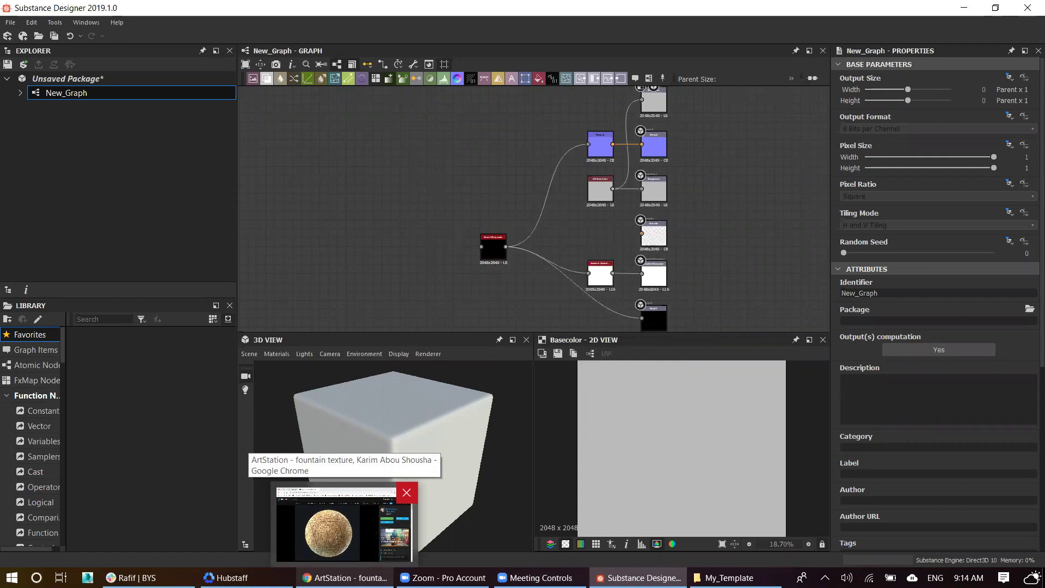
pyautogui.click(344, 524)
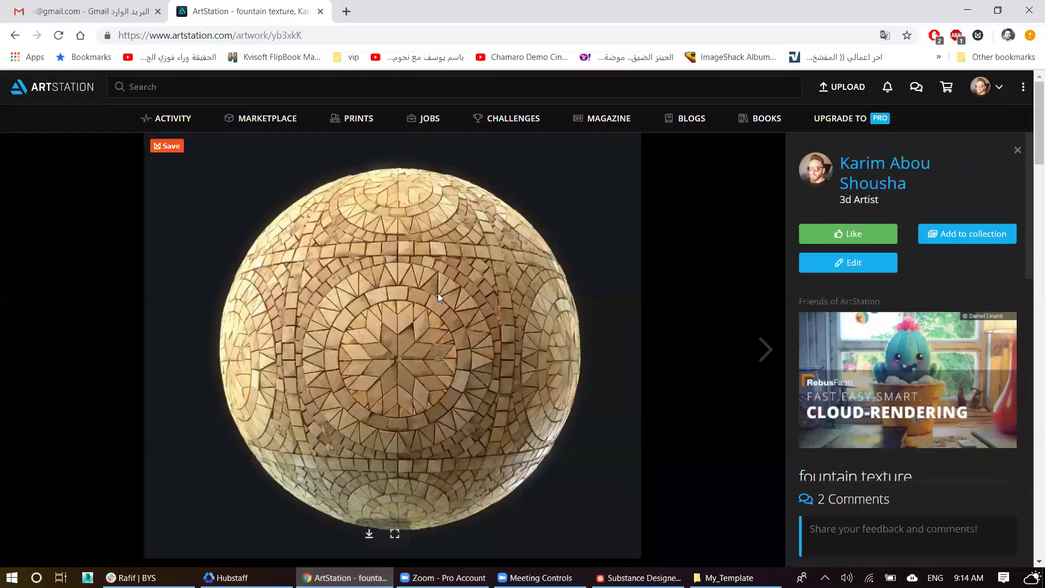
# Step: Open the seamless mosaic paving reference texture from the ArtStation fountain page at full resolution
pyautogui.scroll(-5, 438, 293)
pyautogui.scroll(-1, 424, 275)
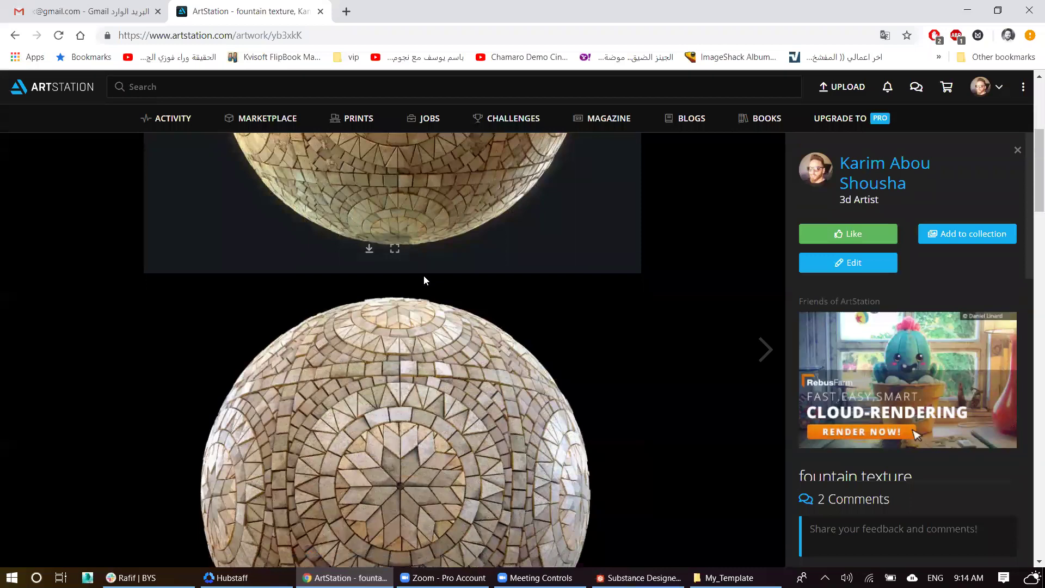
pyautogui.scroll(-10, 424, 274)
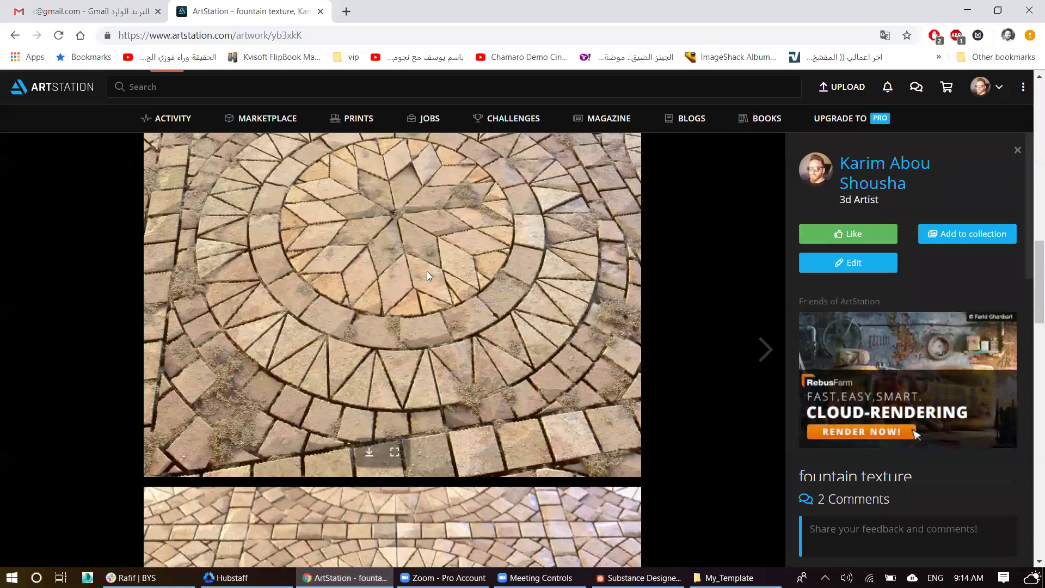
pyautogui.scroll(-9, 427, 272)
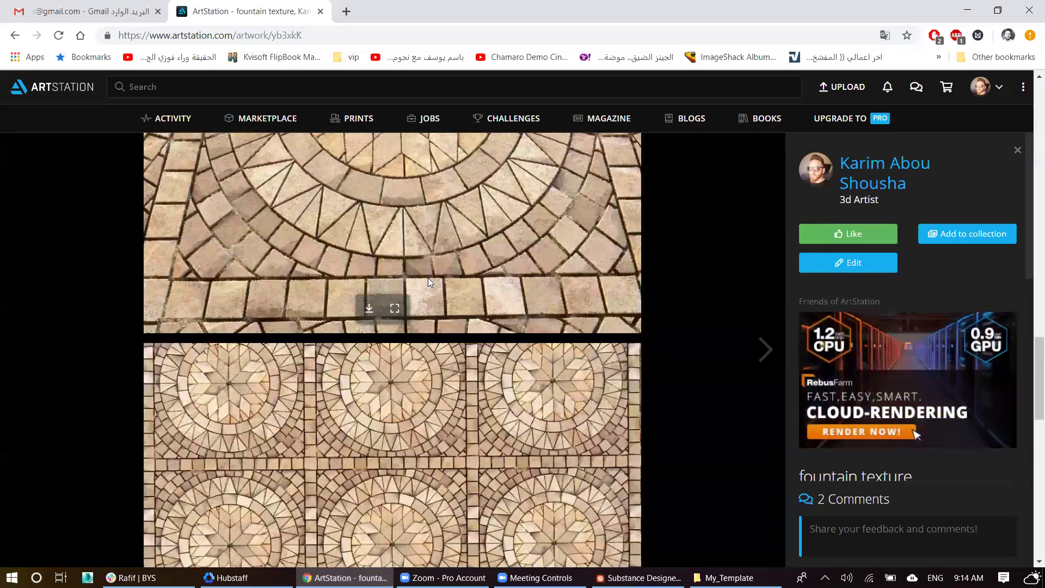
pyautogui.scroll(-8, 429, 275)
pyautogui.scroll(-4, 428, 273)
pyautogui.scroll(-3, 371, 329)
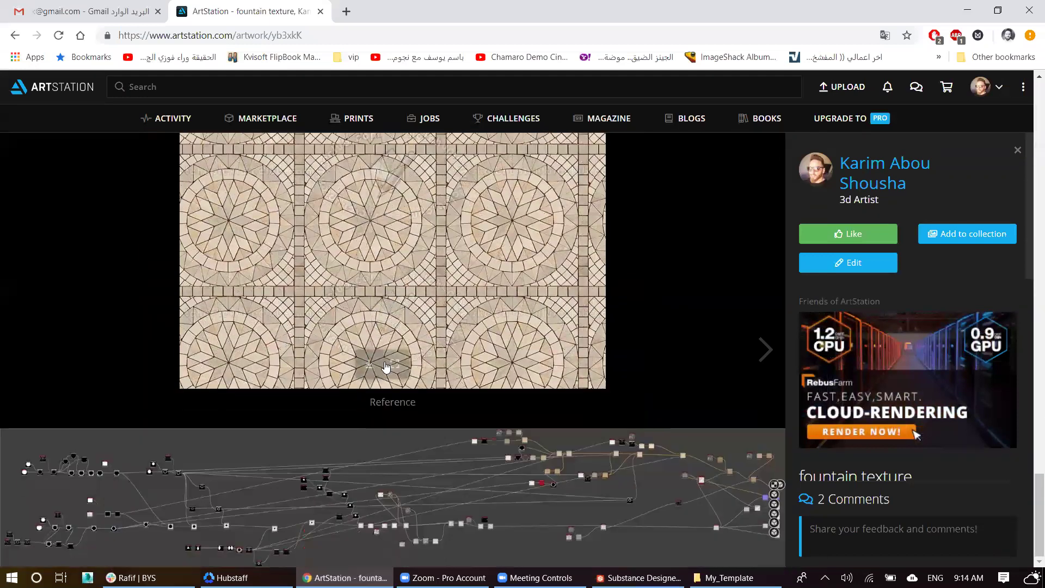
pyautogui.click(396, 363)
pyautogui.click(427, 251)
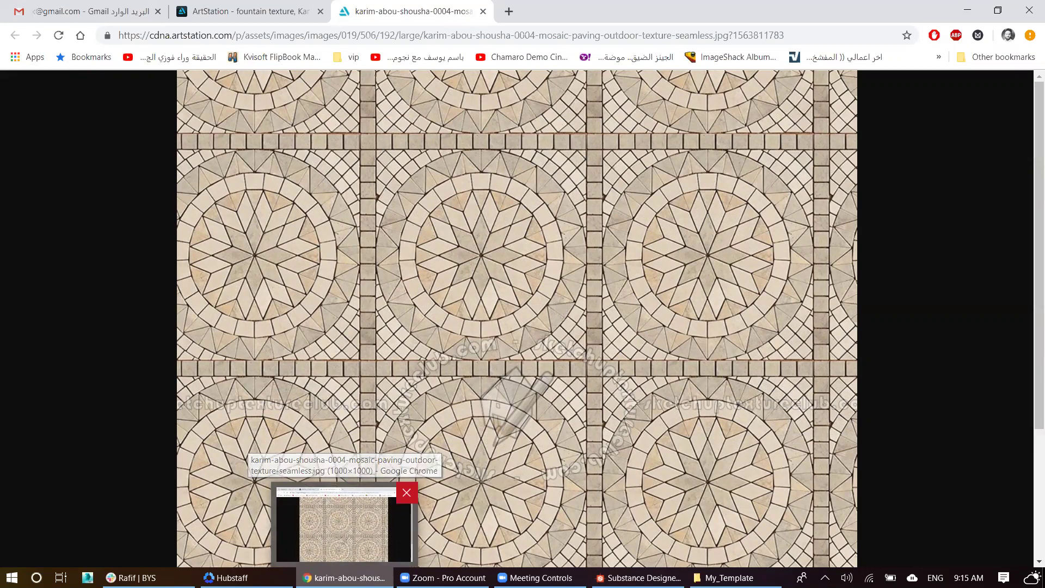
pyautogui.click(344, 577)
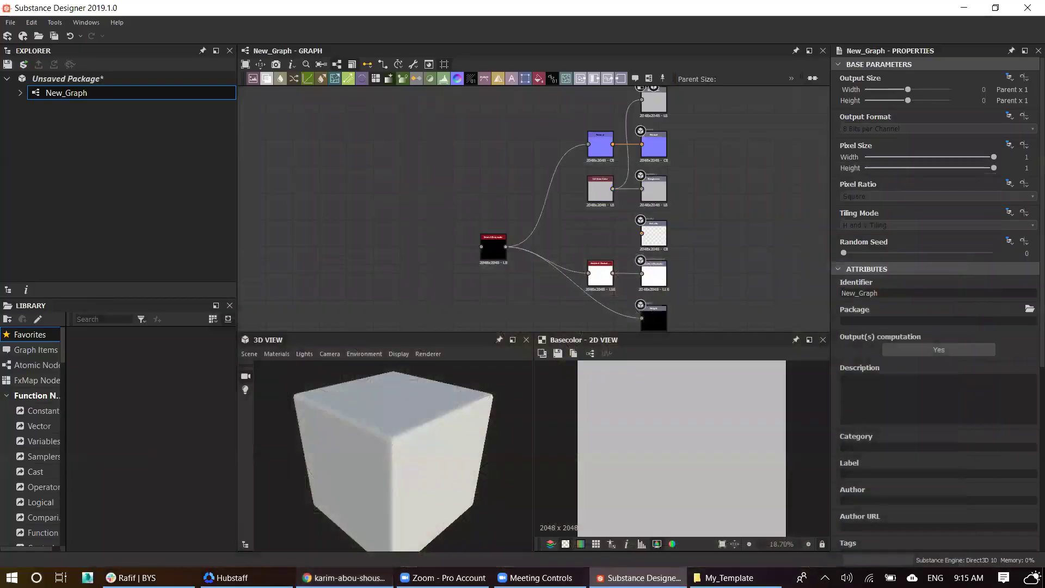
# Step: Add a Shape node with the default Square pattern, left of the material nodes
pyautogui.click(344, 577)
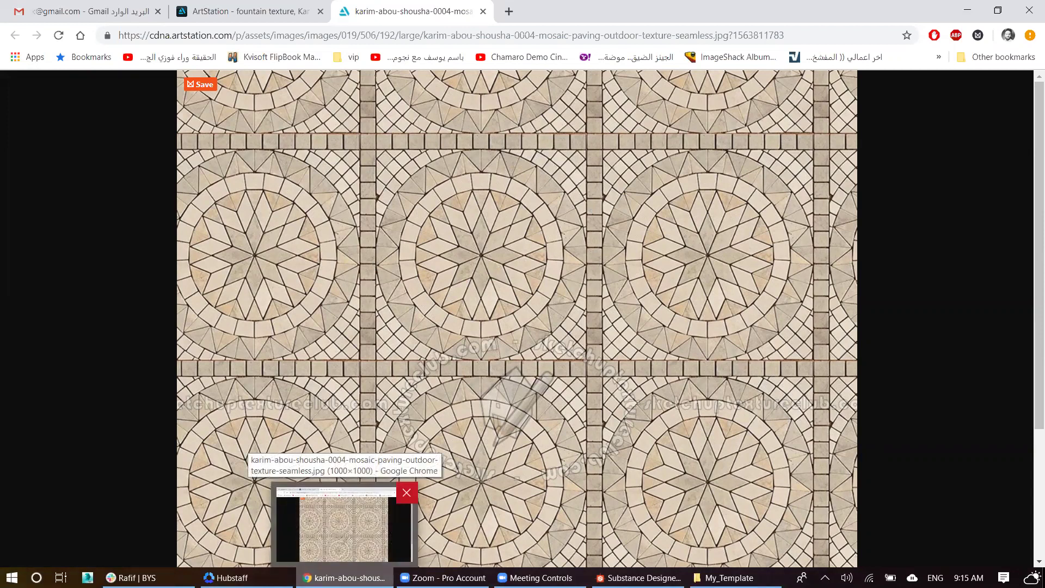
pyautogui.hotkey('alt', 'Tab')
pyautogui.rightClick(480, 190)
pyautogui.moveTo(362, 226); pyautogui.dragTo(378, 227, button='middle')
pyautogui.press('space')
pyautogui.write('shape')
pyautogui.click(383, 258)
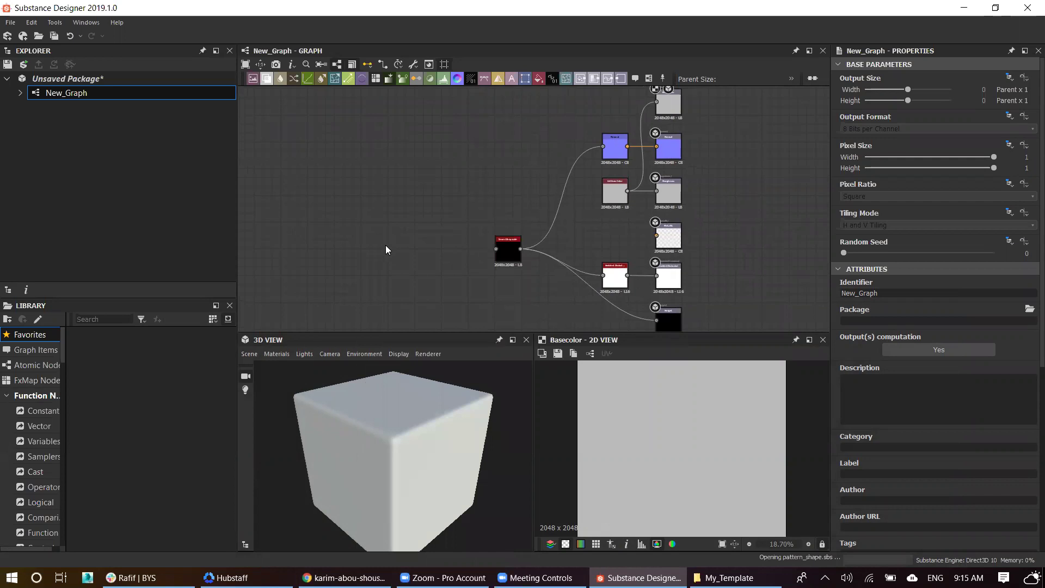
pyautogui.click(343, 577)
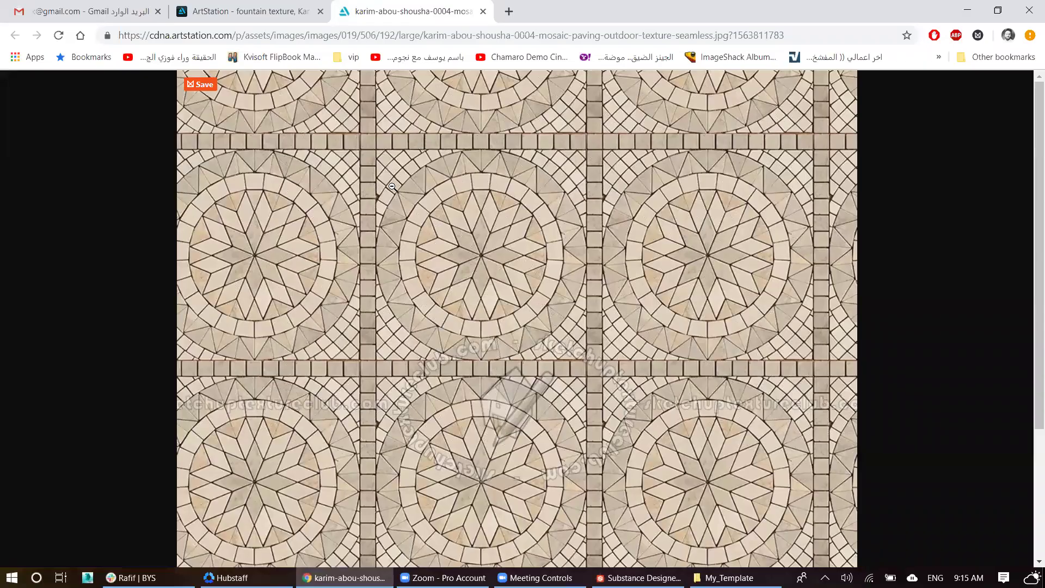
pyautogui.click(644, 577)
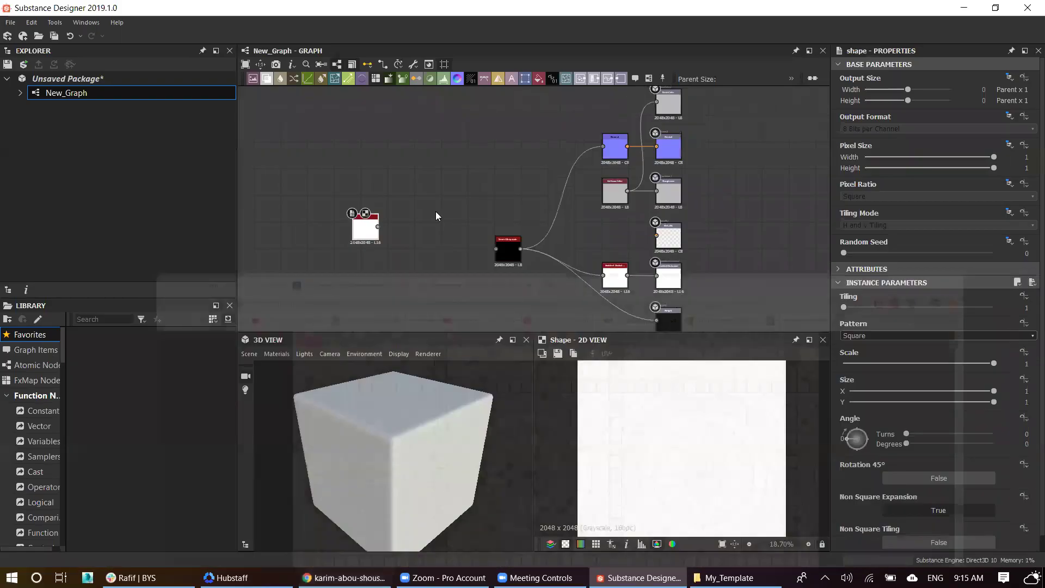
pyautogui.press('space')
# Step: Add a Tile Sampler node and position it beside the Shape node
pyautogui.write('til')
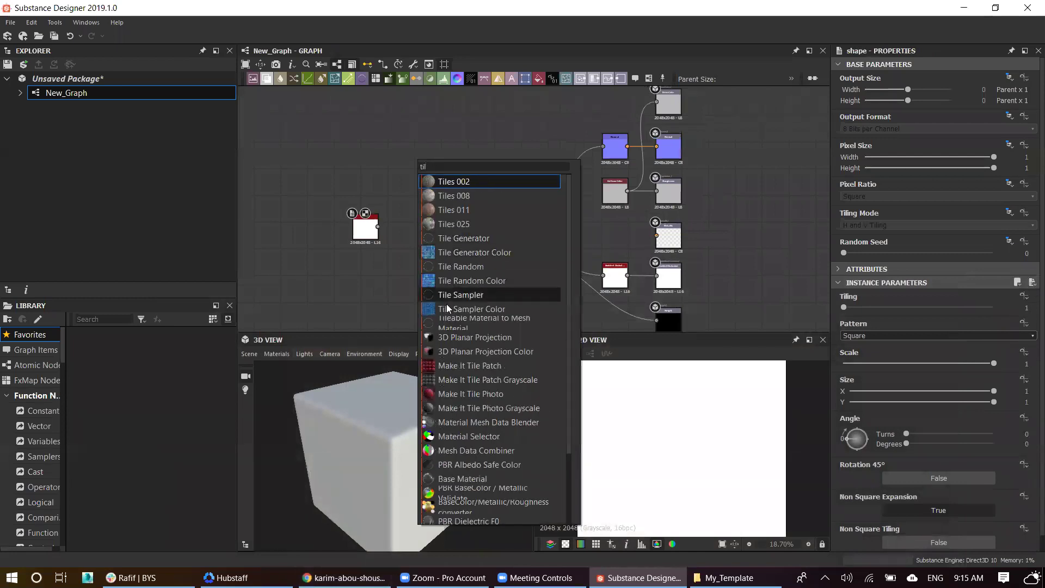
pyautogui.click(451, 297)
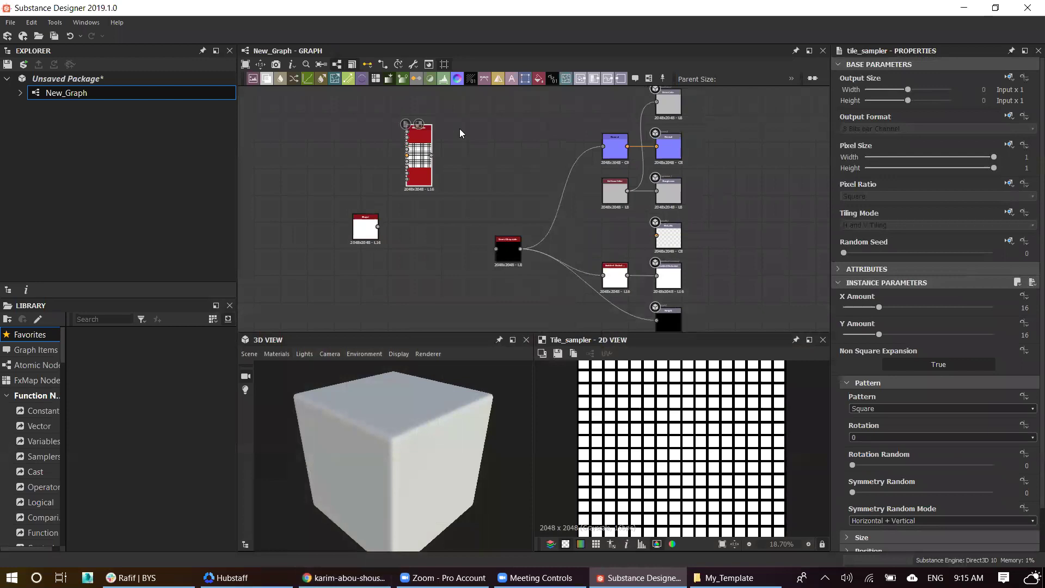
pyautogui.moveTo(453, 177); pyautogui.dragTo(544, 194, button='middle')
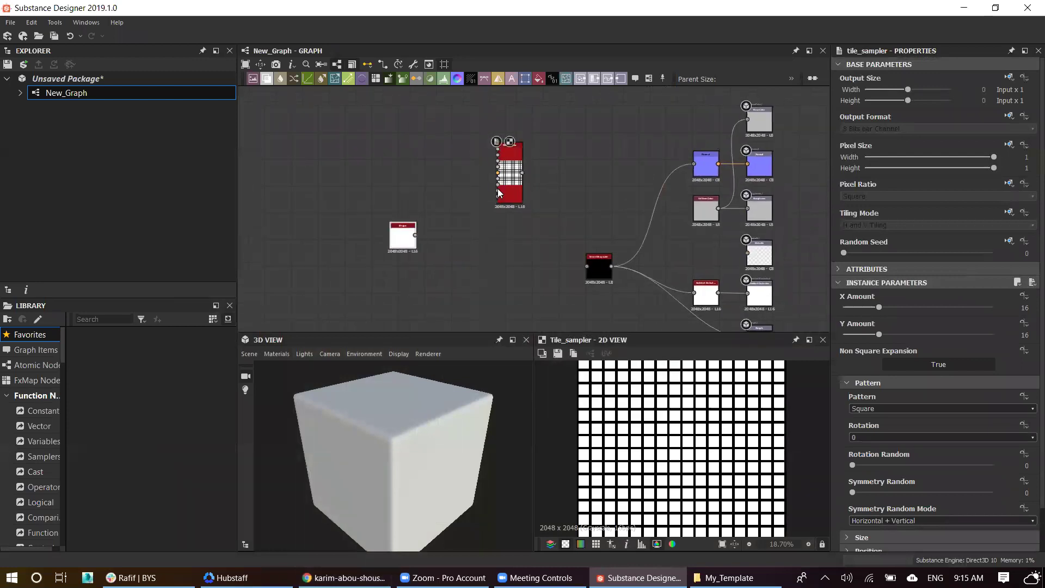
pyautogui.moveTo(498, 192); pyautogui.dragTo(465, 278)
pyautogui.scroll(5, 468, 270)
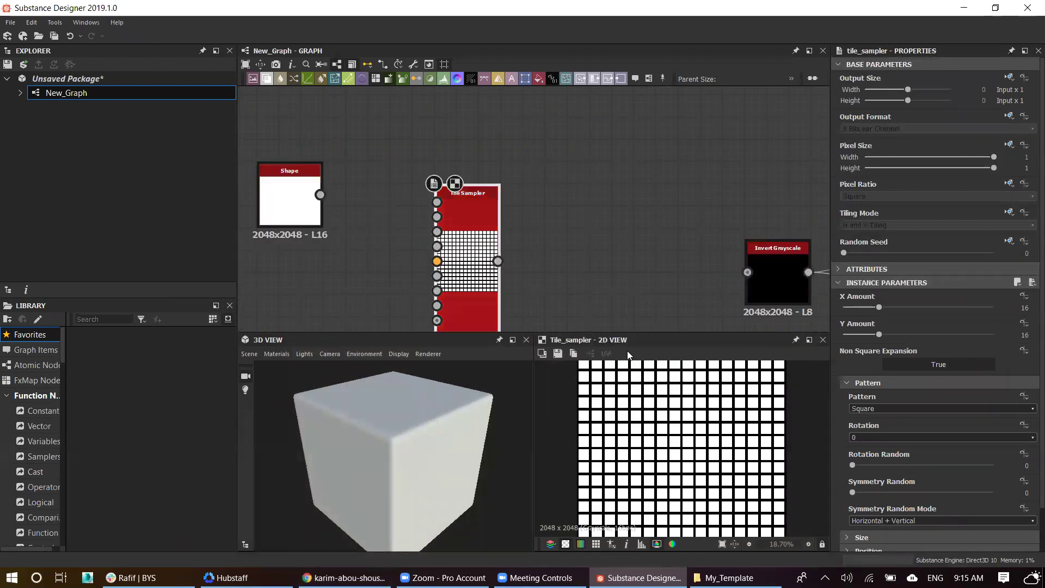
pyautogui.click(341, 577)
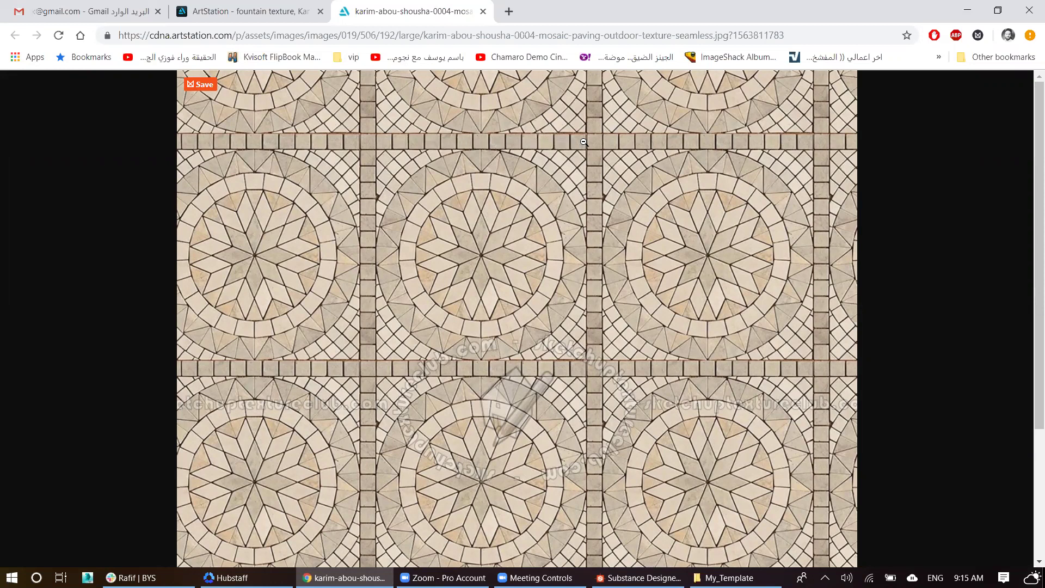
pyautogui.hotkey('alt', 'Tab')
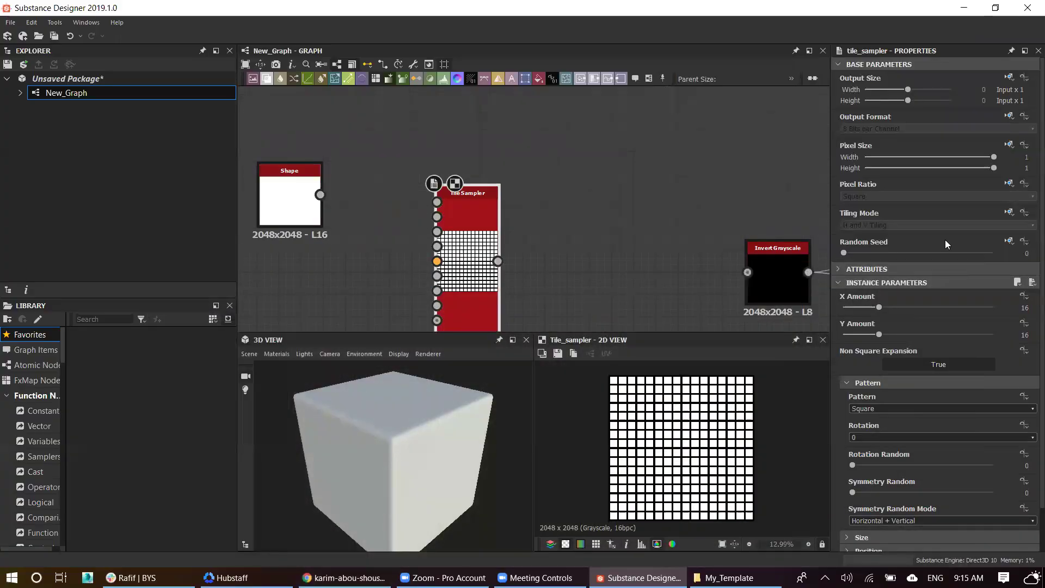
# Step: Set the Tile Sampler's X Amount and Y Amount to 15
pyautogui.click(1023, 307)
pyautogui.write('15')
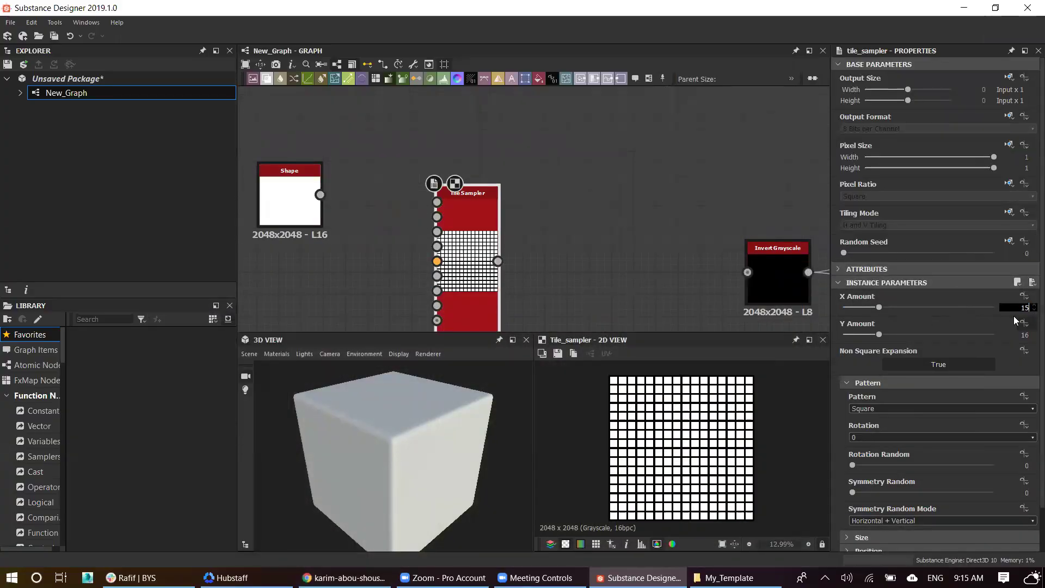
pyautogui.press('Return')
pyautogui.click(1024, 335)
pyautogui.write('15')
pyautogui.press('Return')
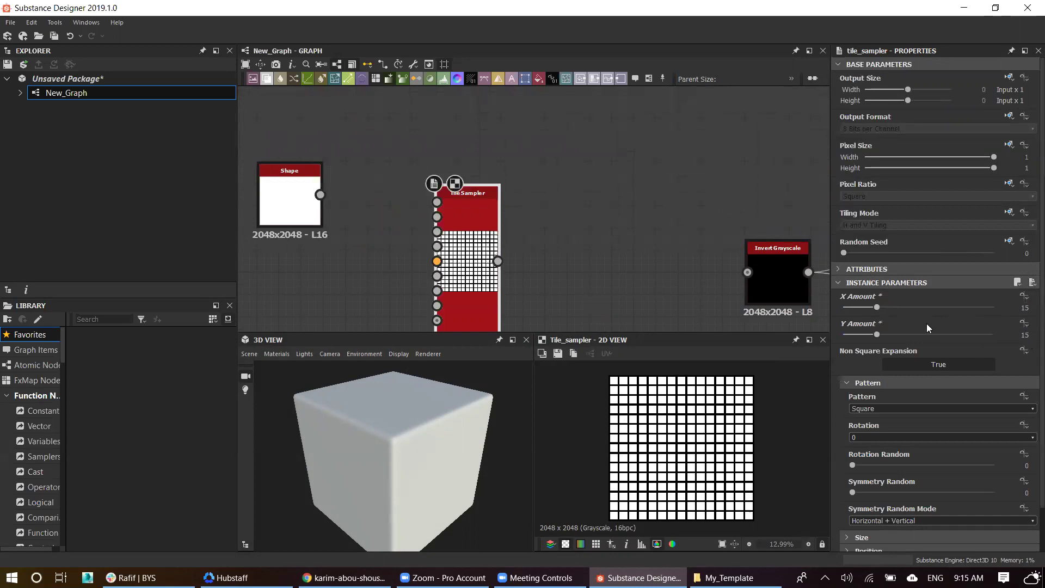
pyautogui.scroll(3, 650, 395)
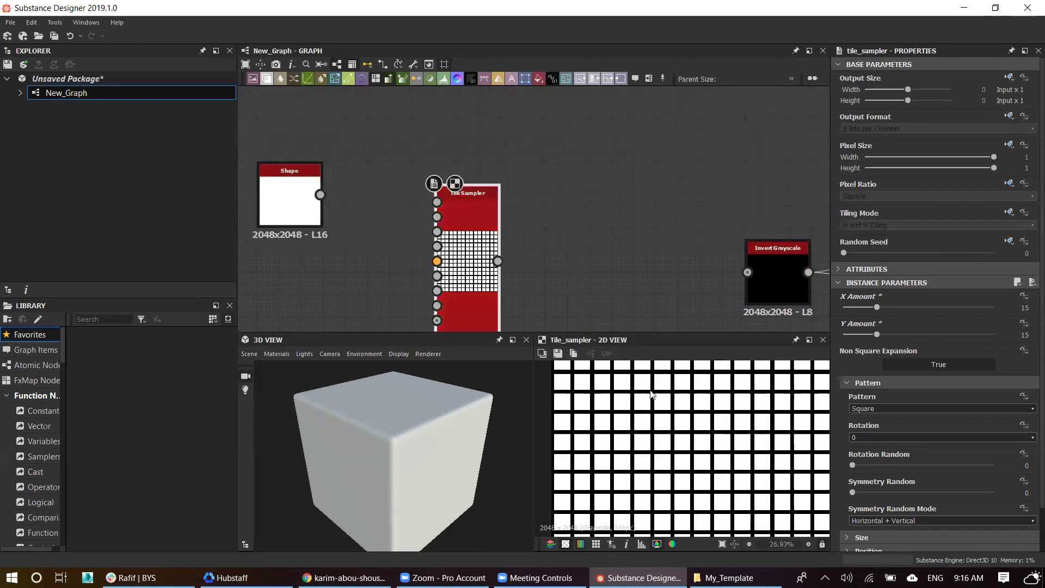
pyautogui.click(342, 577)
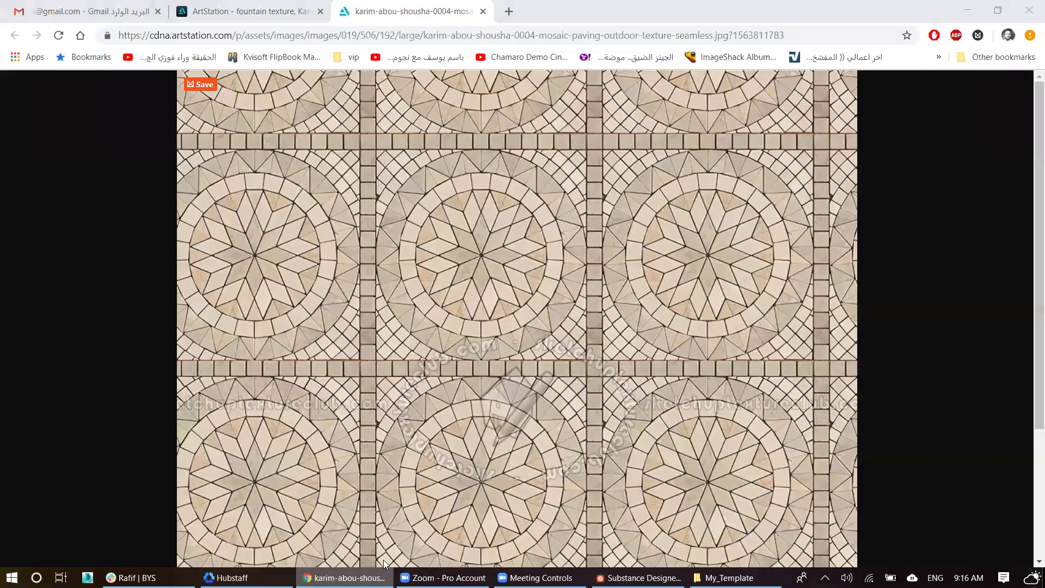
pyautogui.hotkey('alt', 'Tab')
# Step: Set the Tile Sampler's Size Scale to 0.95
pyautogui.scroll(-2, 901, 442)
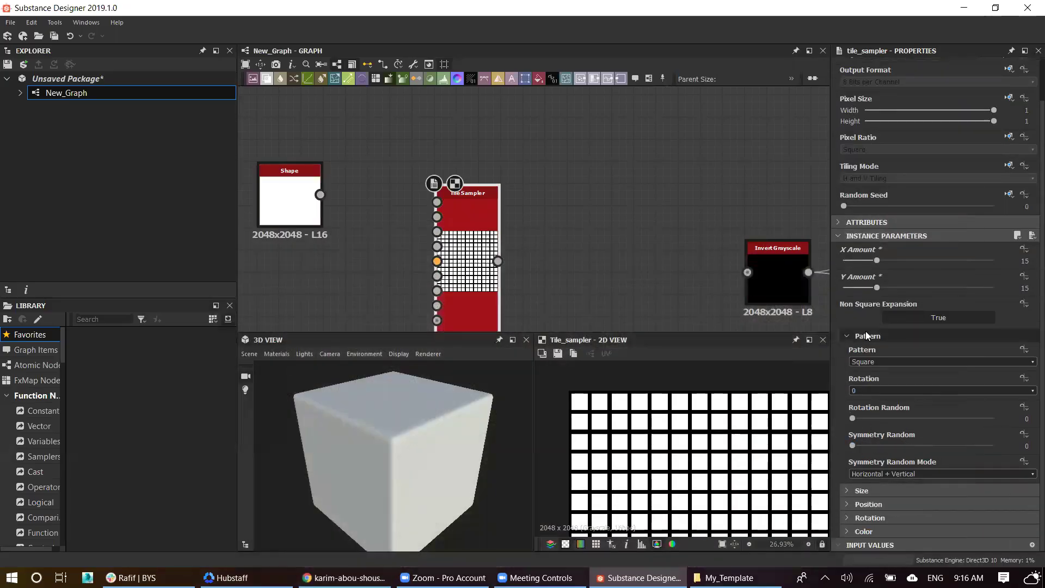
pyautogui.click(845, 491)
pyautogui.scroll(-3, 860, 490)
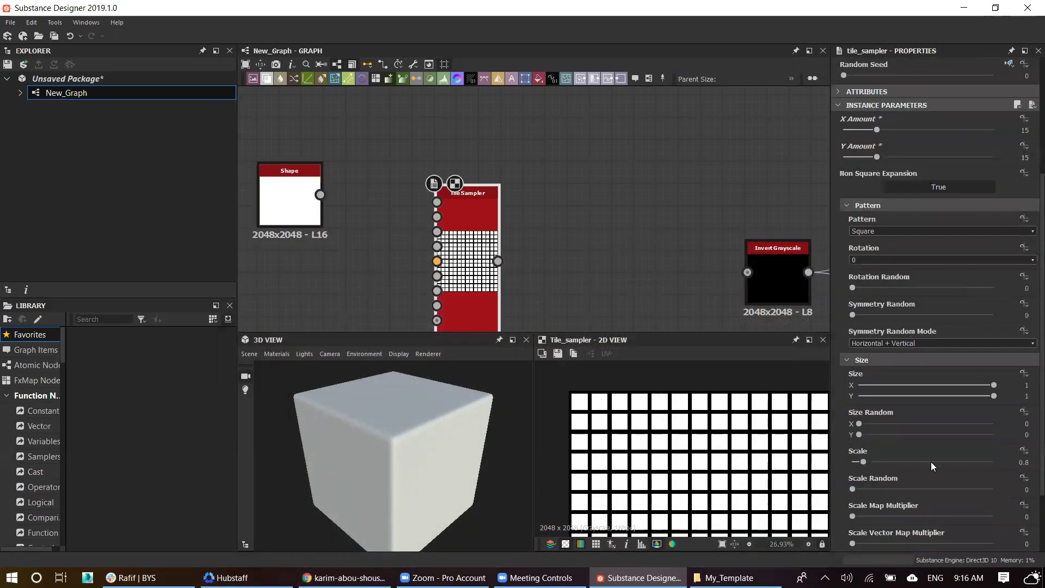
pyautogui.doubleClick(1026, 462)
pyautogui.write('0.9')
pyautogui.press('Return')
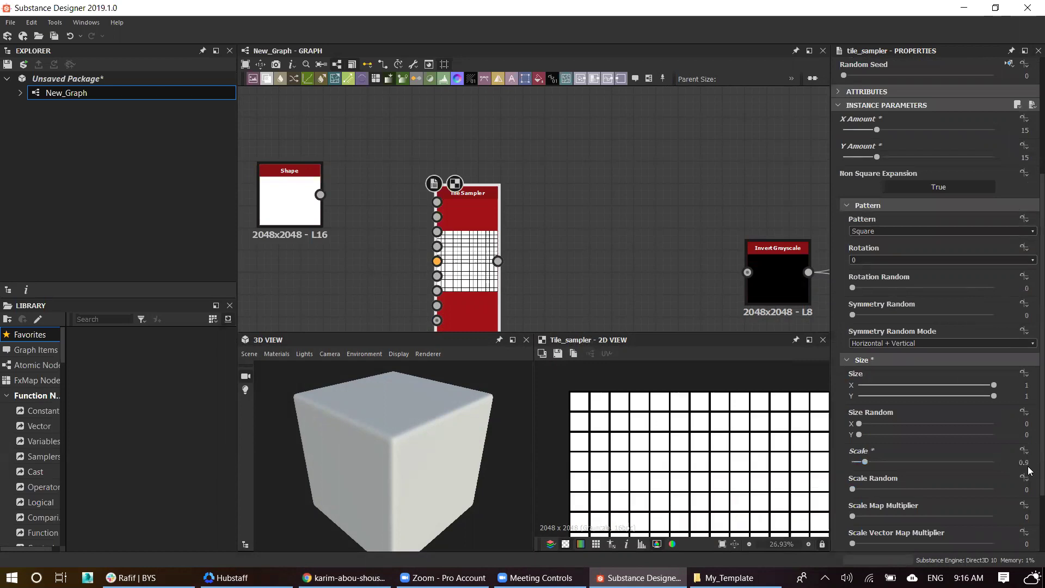
pyautogui.doubleClick(1015, 463)
pyautogui.write('0.95')
pyautogui.press('Return')
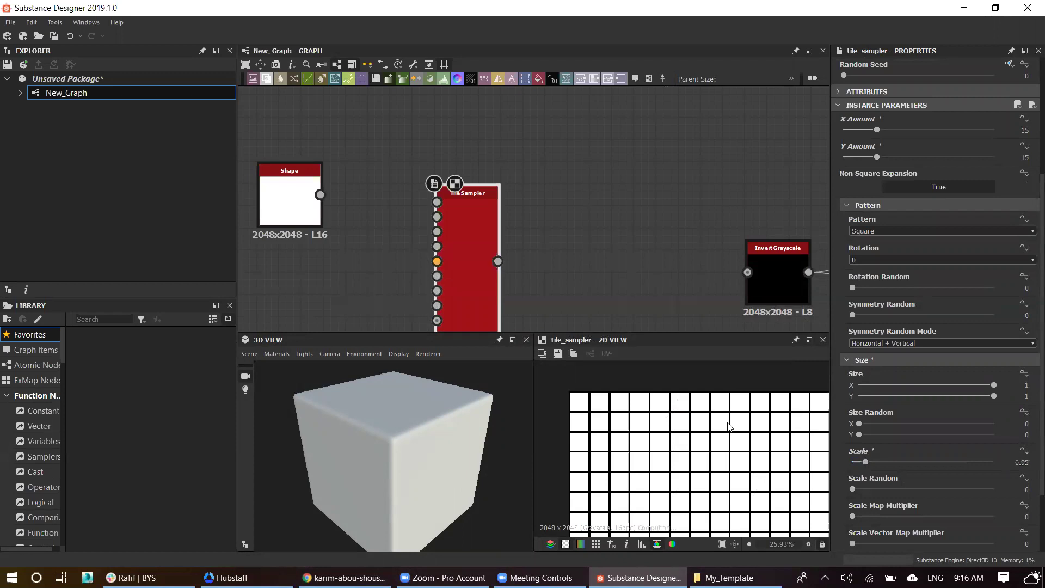
pyautogui.scroll(-3, 667, 384)
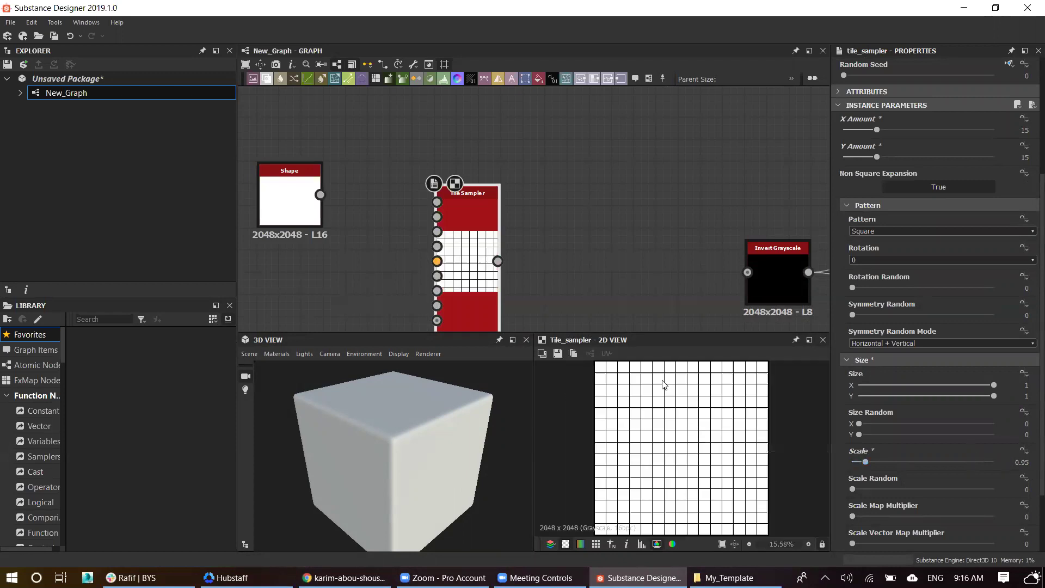
pyautogui.moveTo(507, 254); pyautogui.dragTo(526, 233, button='middle')
pyautogui.scroll(3, 637, 394)
pyautogui.scroll(-3, 637, 395)
pyautogui.scroll(-1, 637, 394)
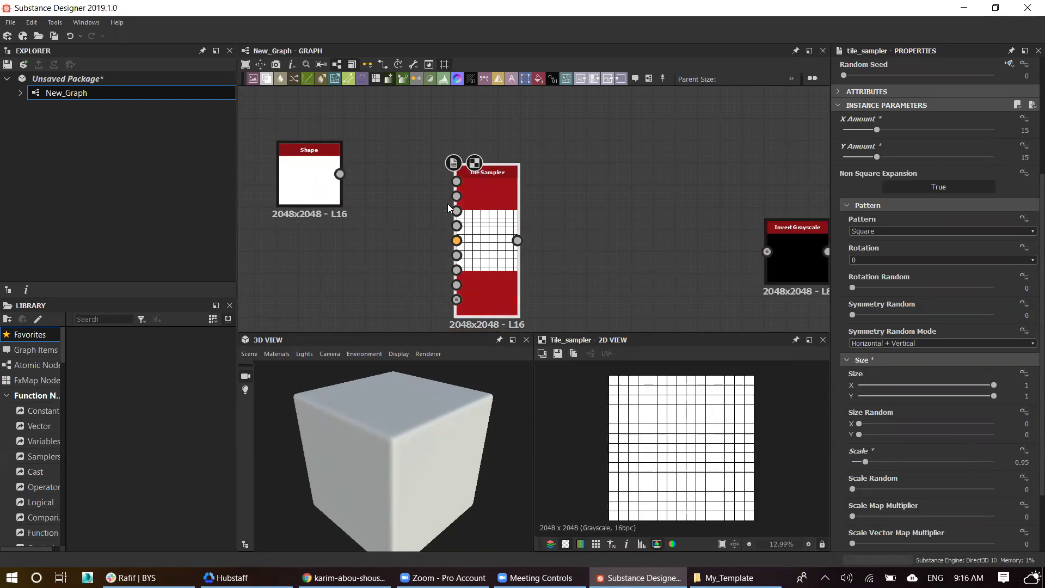
# Step: Add a Blend node fed by the Tile Sampler and the Shape node
pyautogui.moveTo(481, 238); pyautogui.dragTo(447, 237)
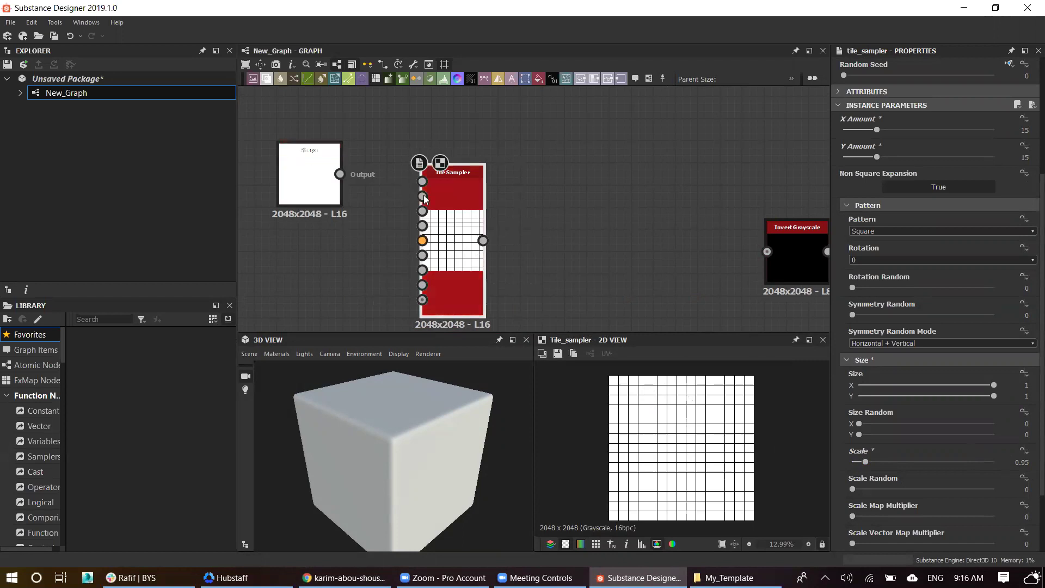
pyautogui.moveTo(309, 179); pyautogui.dragTo(587, 147)
pyautogui.moveTo(452, 185); pyautogui.dragTo(331, 185)
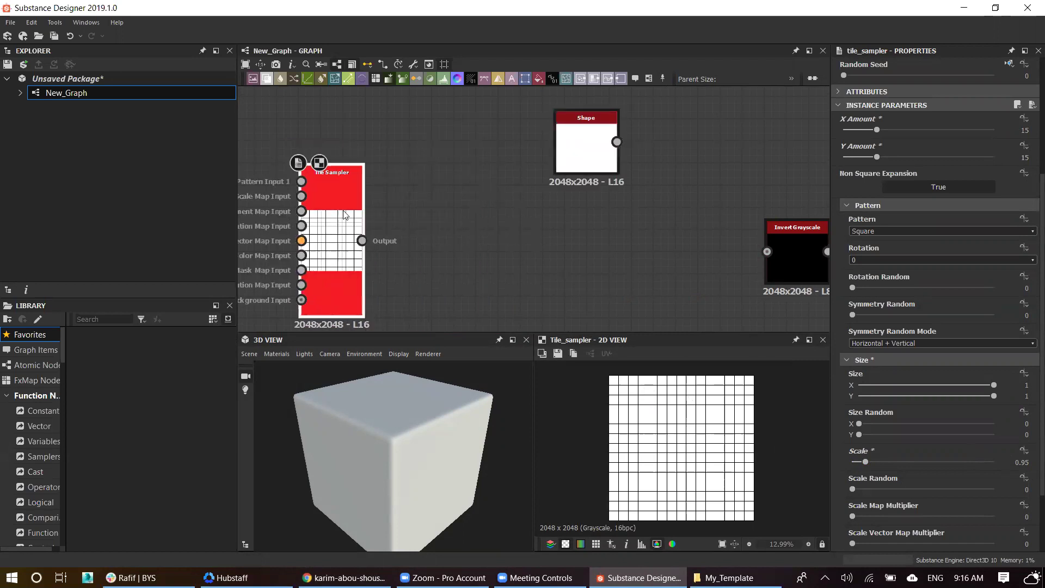
pyautogui.press('space')
pyautogui.press('Escape')
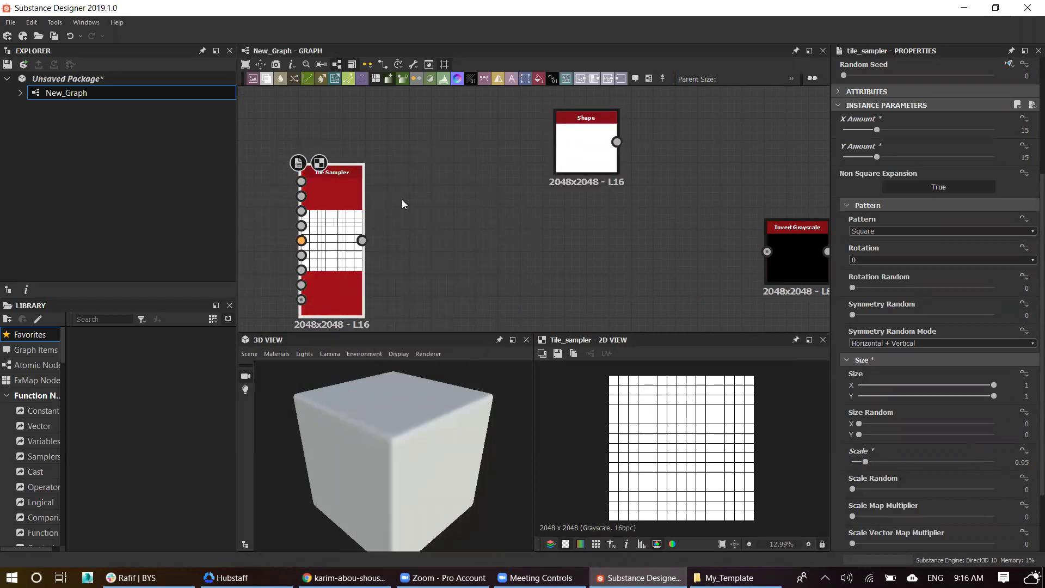
pyautogui.hotkey('shift', 'b')
pyautogui.moveTo(436, 244); pyautogui.dragTo(482, 245)
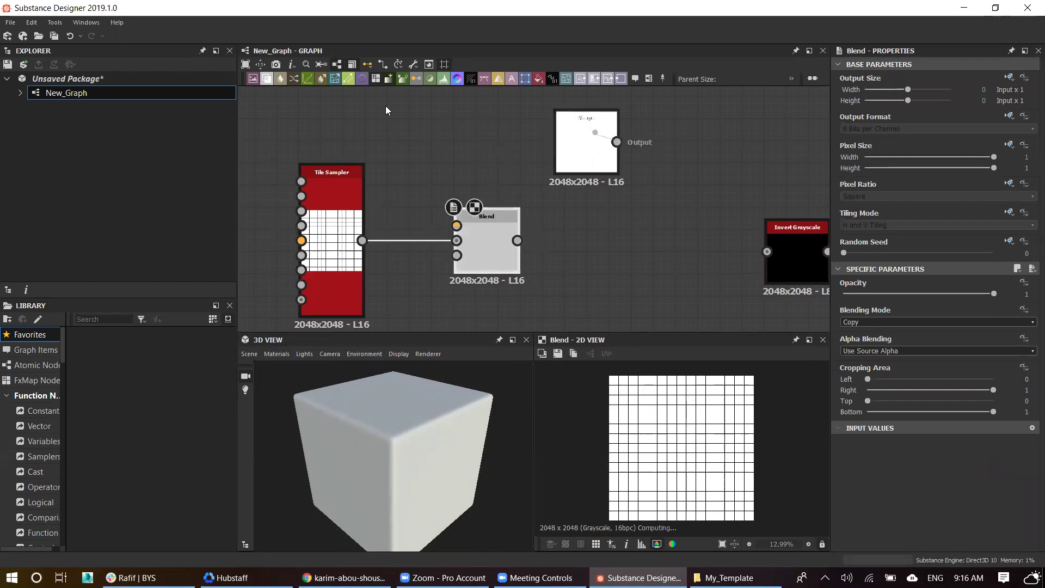
pyautogui.moveTo(581, 139)
pyautogui.mouseDown()
pyautogui.moveTo(415, 105)
pyautogui.moveTo(471, 215)
pyautogui.mouseUp()
# Step: Set the graph Parent Size to 1024 and the Blend mode to Subtract
pyautogui.click(791, 79)
pyautogui.click(702, 93)
pyautogui.click(688, 161)
pyautogui.moveTo(457, 208); pyautogui.dragTo(485, 217, button='middle')
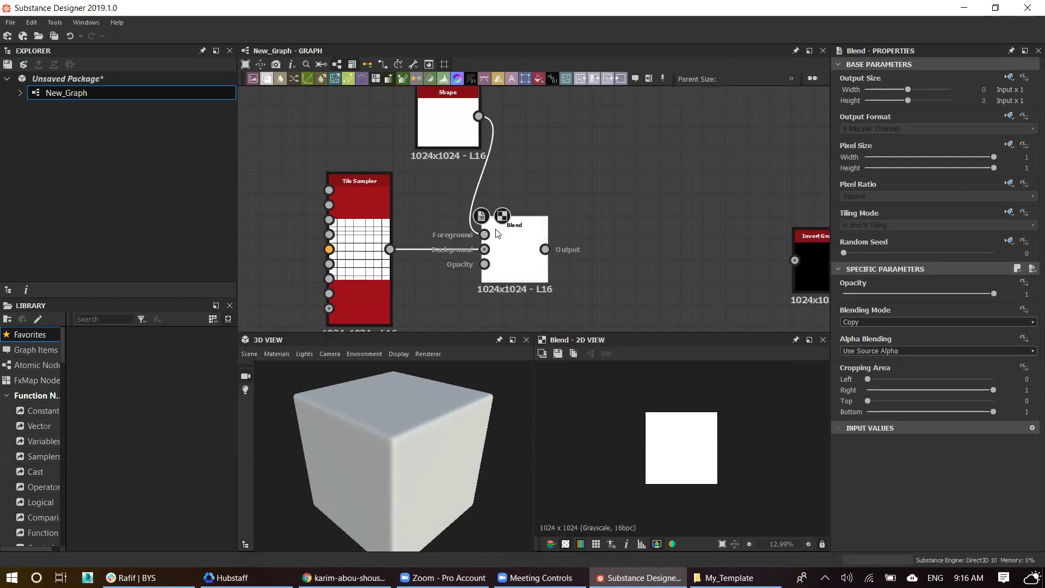
pyautogui.click(864, 323)
pyautogui.click(864, 339)
# Step: Shrink the square Shape to 0.87 scale, leaving a border of tiles
pyautogui.click(425, 117)
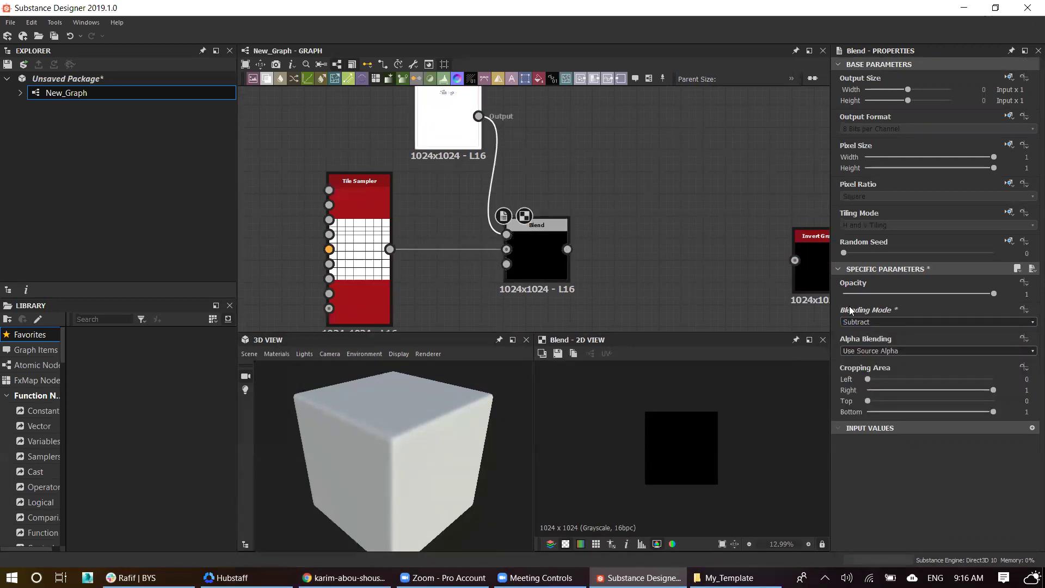
pyautogui.moveTo(994, 365); pyautogui.dragTo(980, 363)
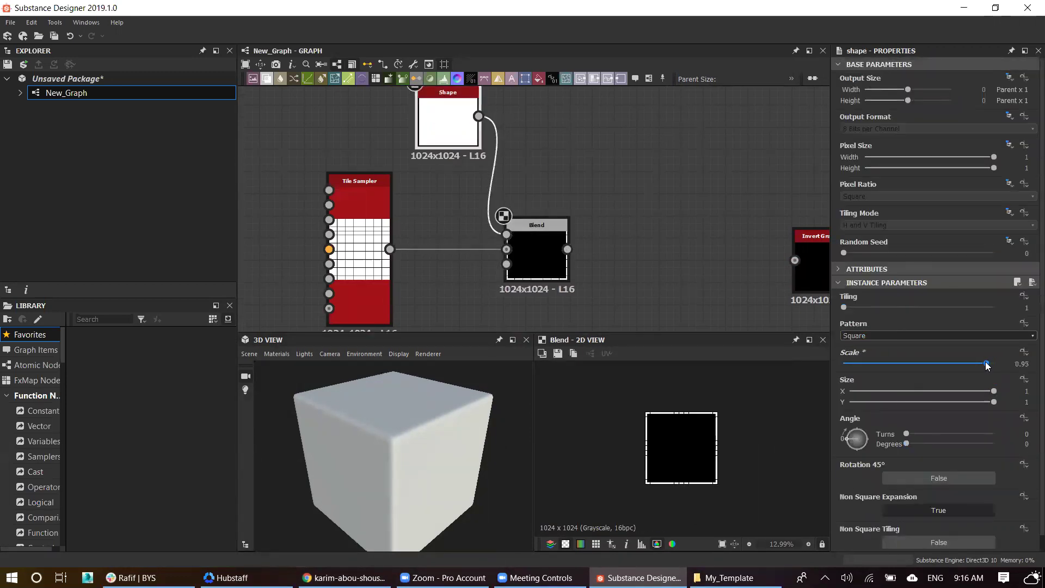
pyautogui.press('f')
pyautogui.scroll(-2, 704, 406)
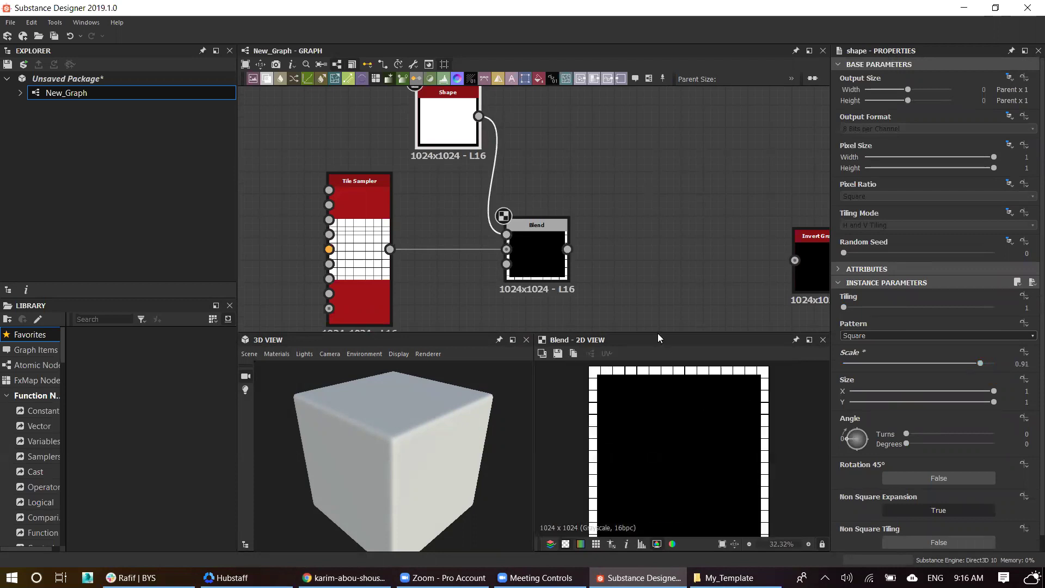
pyautogui.moveTo(668, 332); pyautogui.dragTo(667, 271)
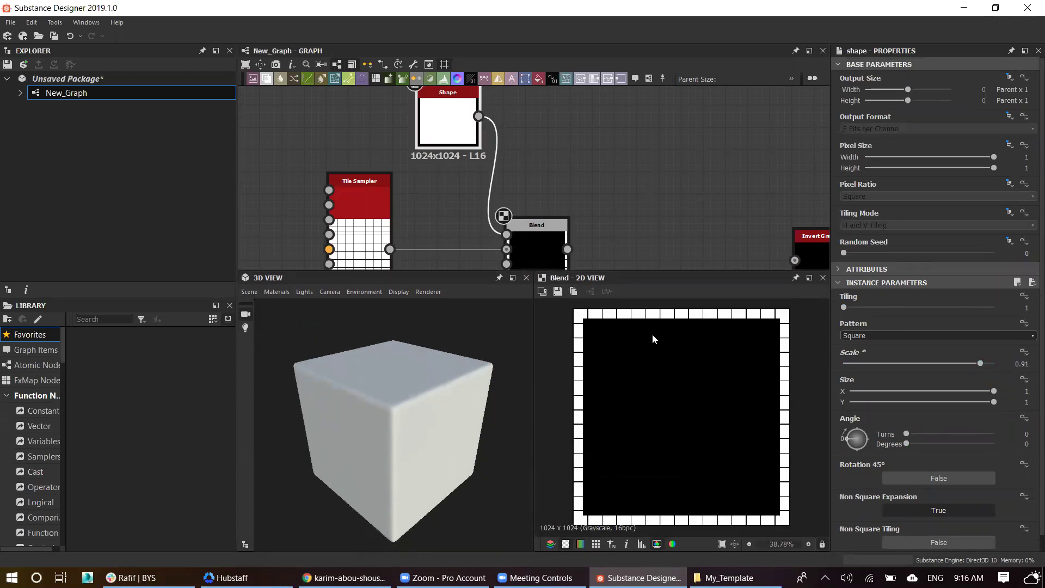
pyautogui.scroll(2, 740, 383)
pyautogui.moveTo(980, 364); pyautogui.dragTo(975, 363)
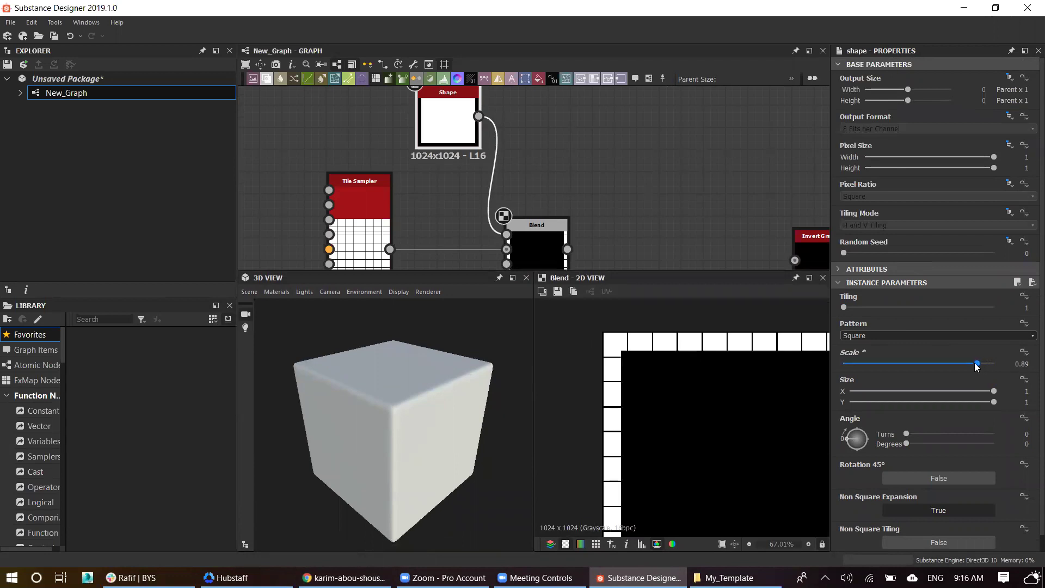
pyautogui.scroll(-2, 639, 394)
pyautogui.scroll(-1, 672, 397)
pyautogui.scroll(2, 687, 406)
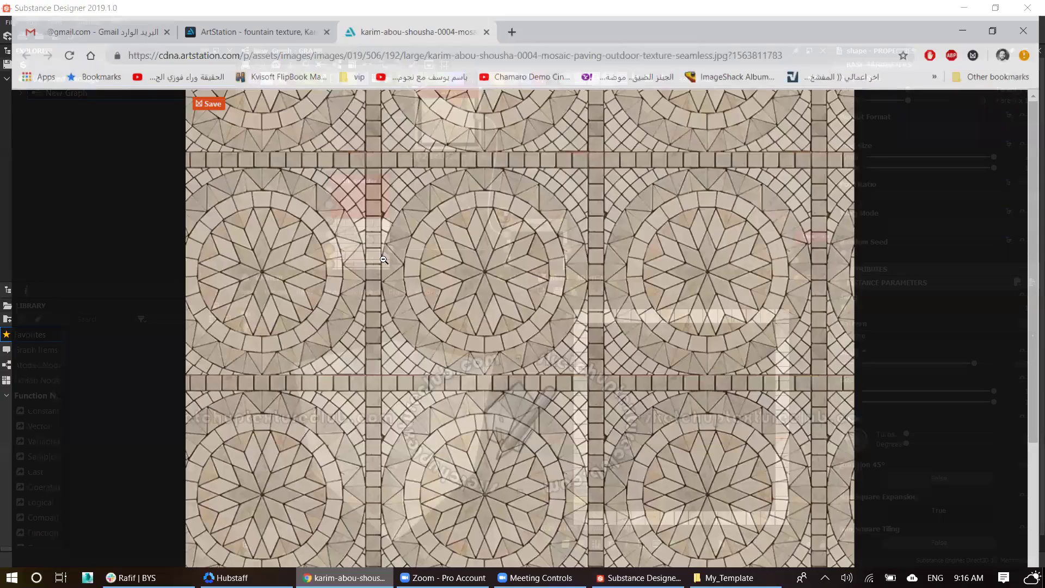
# Step: Compare the bordered tile grid with the mosaic reference and select the Blend node
pyautogui.click(345, 577)
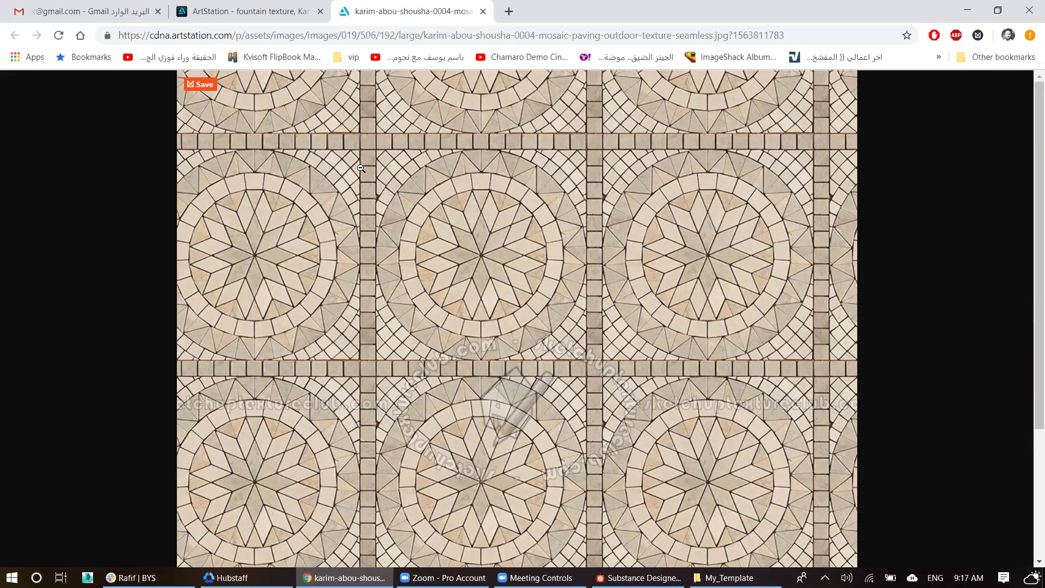
pyautogui.click(640, 577)
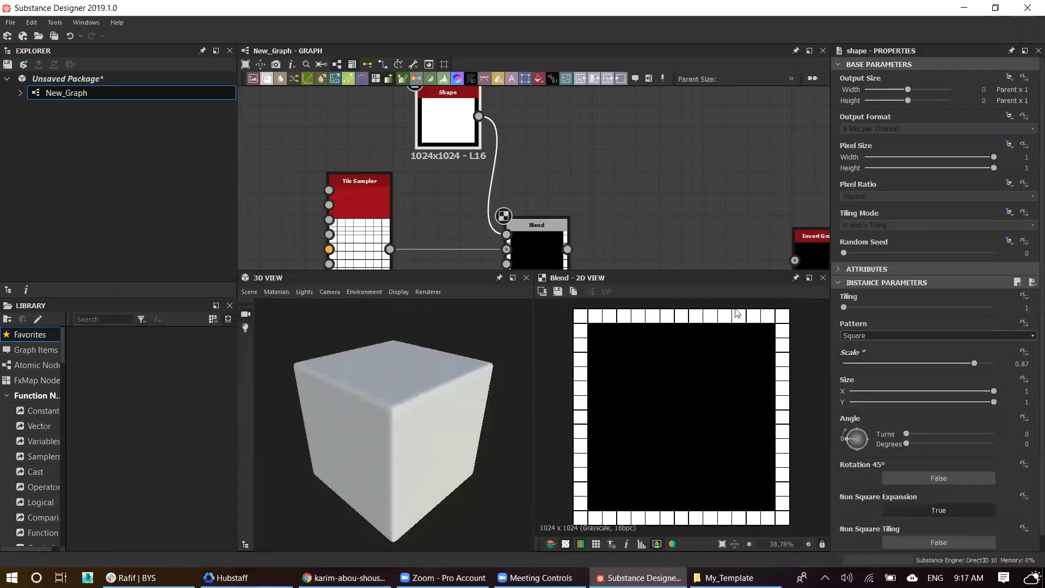
pyautogui.scroll(1, 622, 388)
pyautogui.scroll(-2, 606, 381)
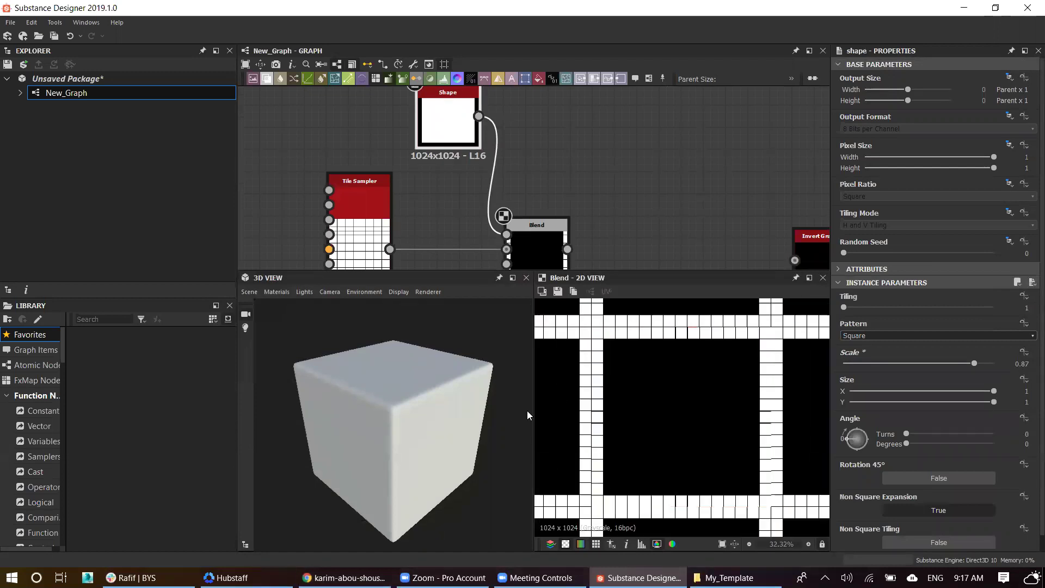
pyautogui.moveTo(497, 212); pyautogui.dragTo(484, 173, button='middle')
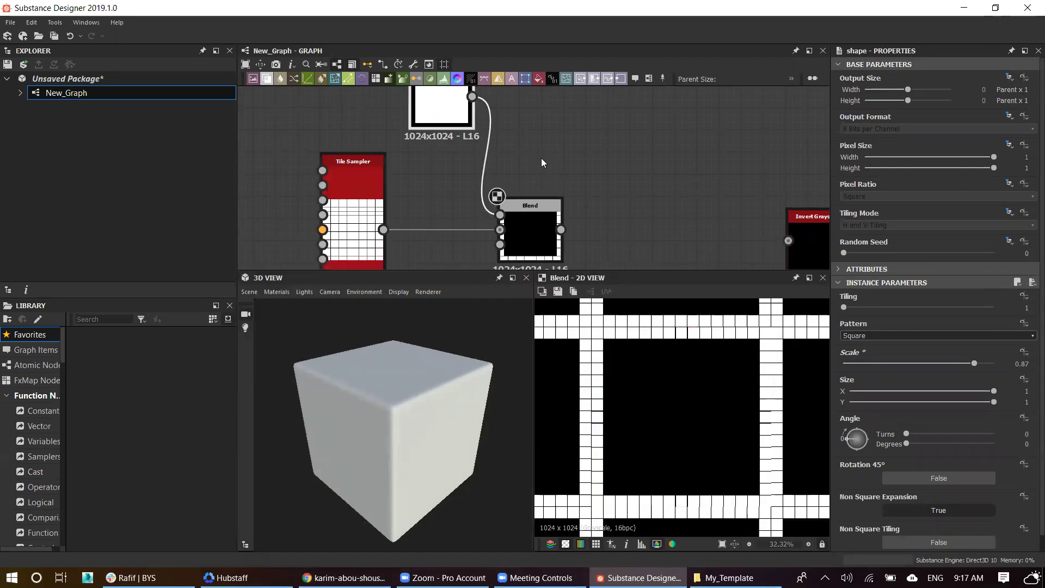
# Step: Add a Transformation 2D node after the Blend and nudge its scale slightly
pyautogui.click(539, 225)
pyautogui.press('space')
pyautogui.write('transf')
pyautogui.click(572, 244)
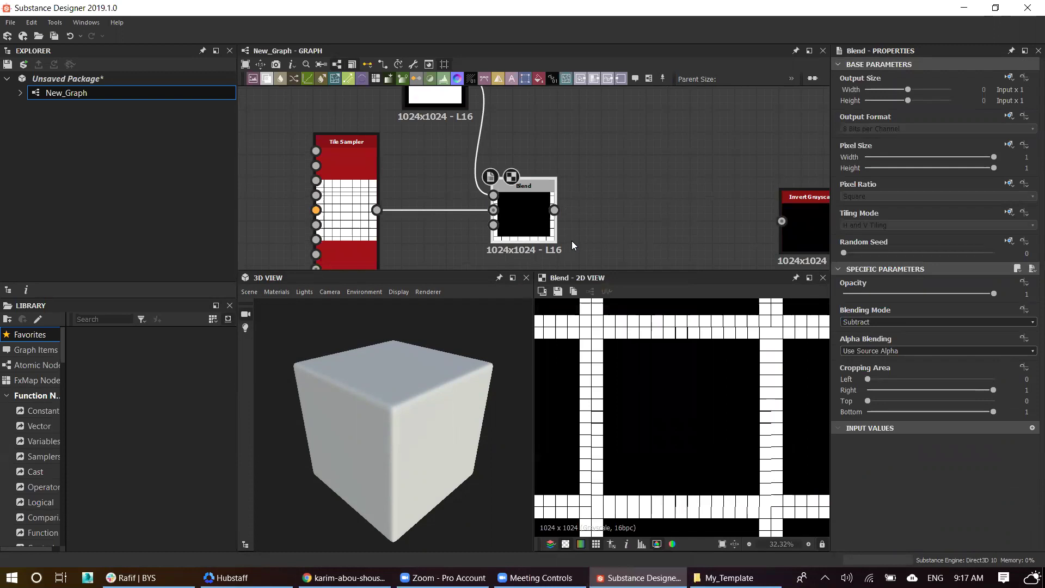
pyautogui.moveTo(771, 327); pyautogui.dragTo(774, 321)
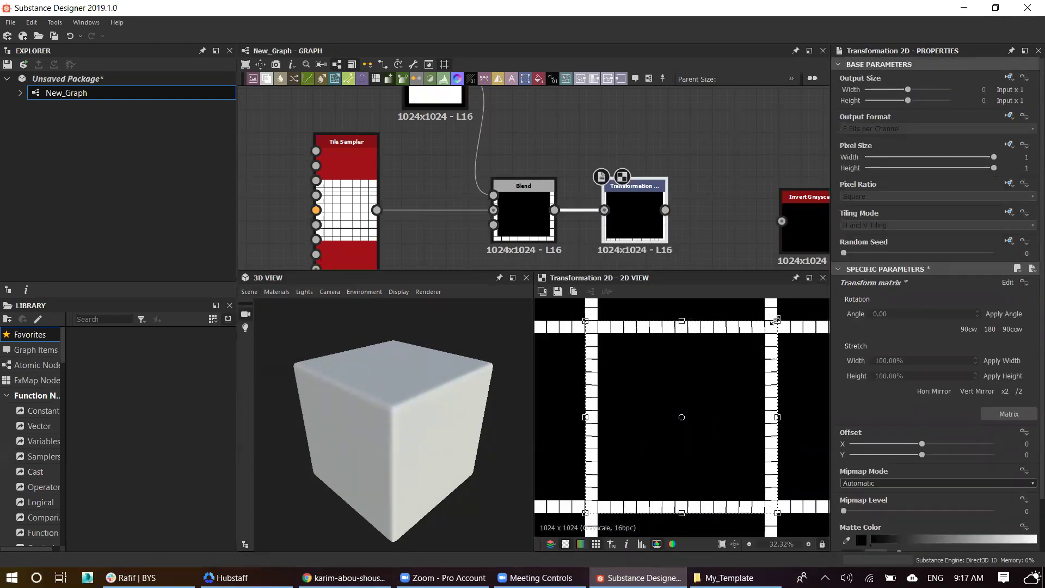
# Step: Shift the node chain left and select the square Shape node
pyautogui.scroll(4, 746, 436)
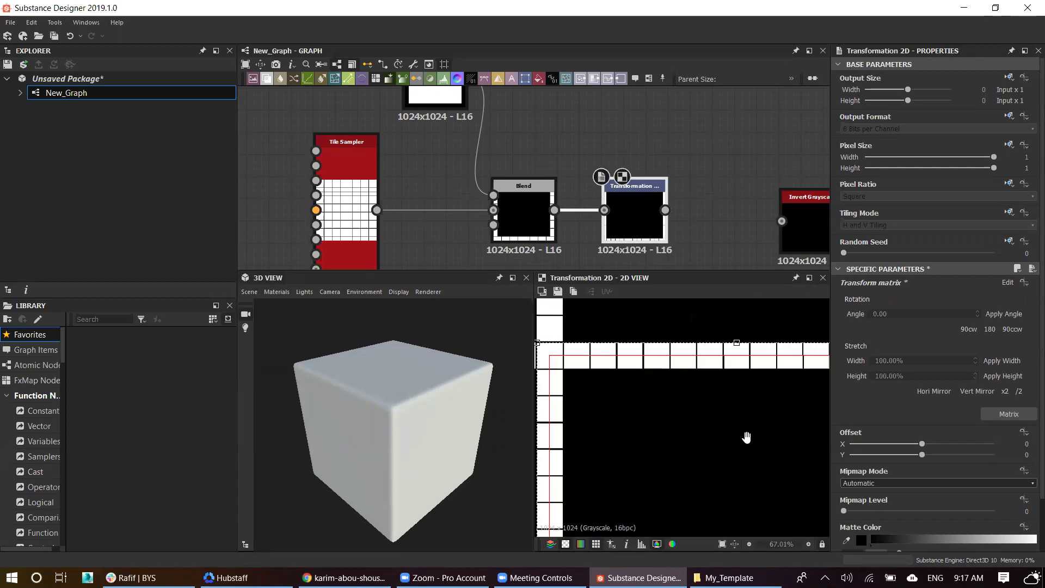
pyautogui.scroll(3, 747, 430)
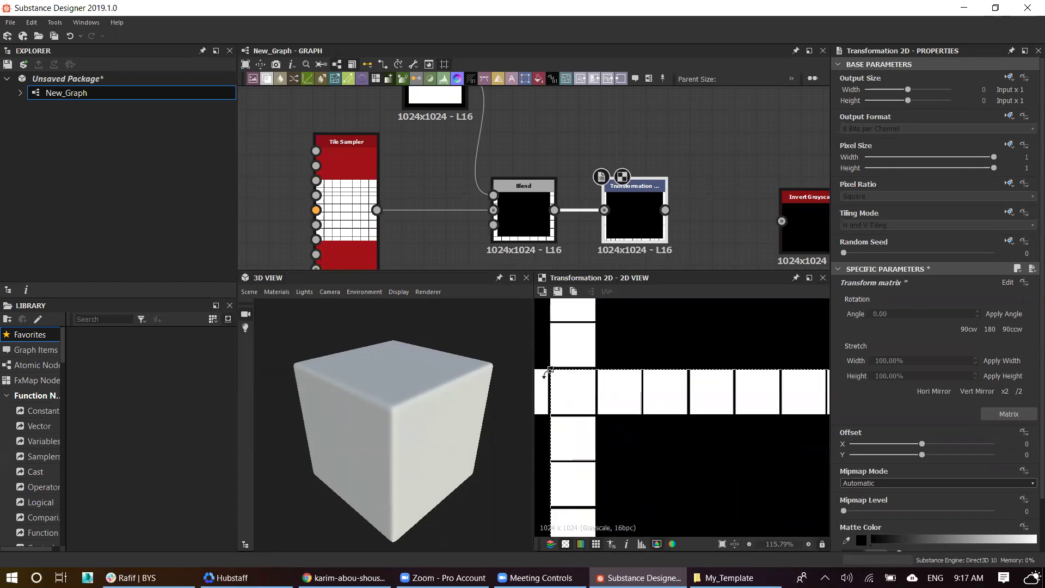
pyautogui.moveTo(552, 370); pyautogui.dragTo(551, 368)
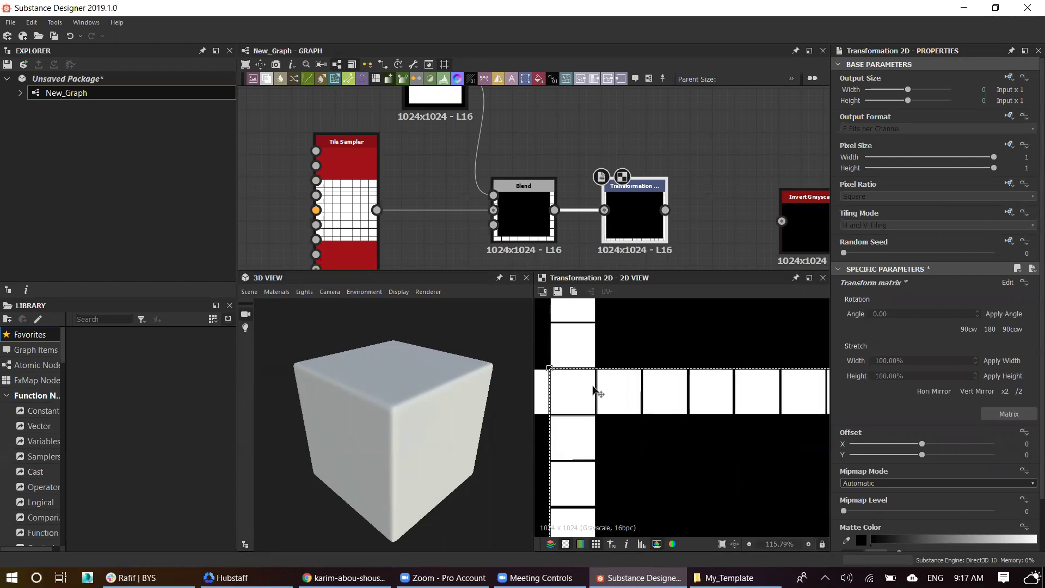
pyautogui.scroll(-4, 598, 376)
pyautogui.scroll(-3, 708, 372)
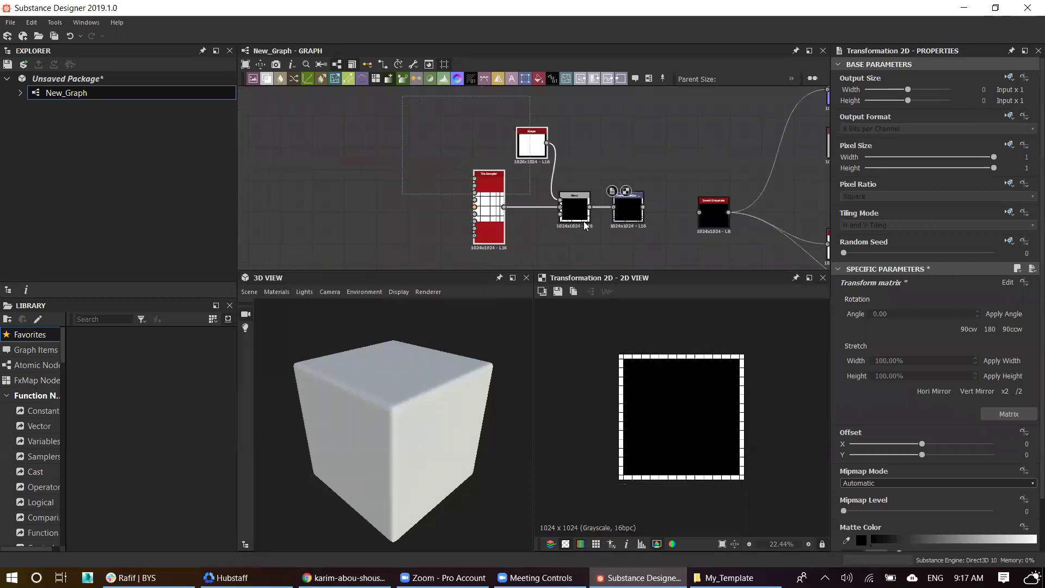
pyautogui.moveTo(635, 223); pyautogui.dragTo(566, 223)
pyautogui.scroll(3, 566, 223)
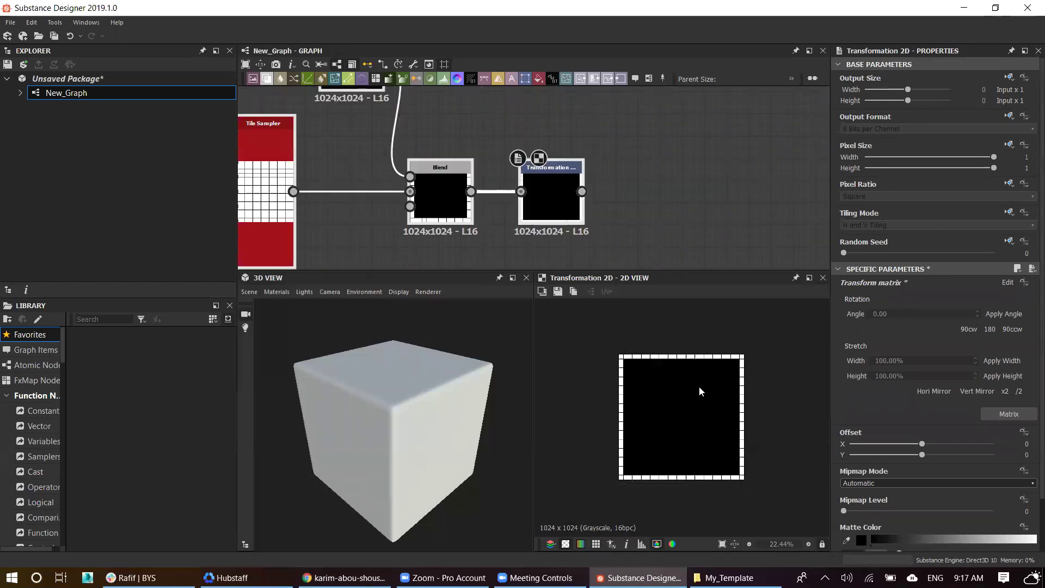
pyautogui.scroll(5, 699, 386)
pyautogui.scroll(-3, 701, 411)
pyautogui.scroll(-1, 701, 412)
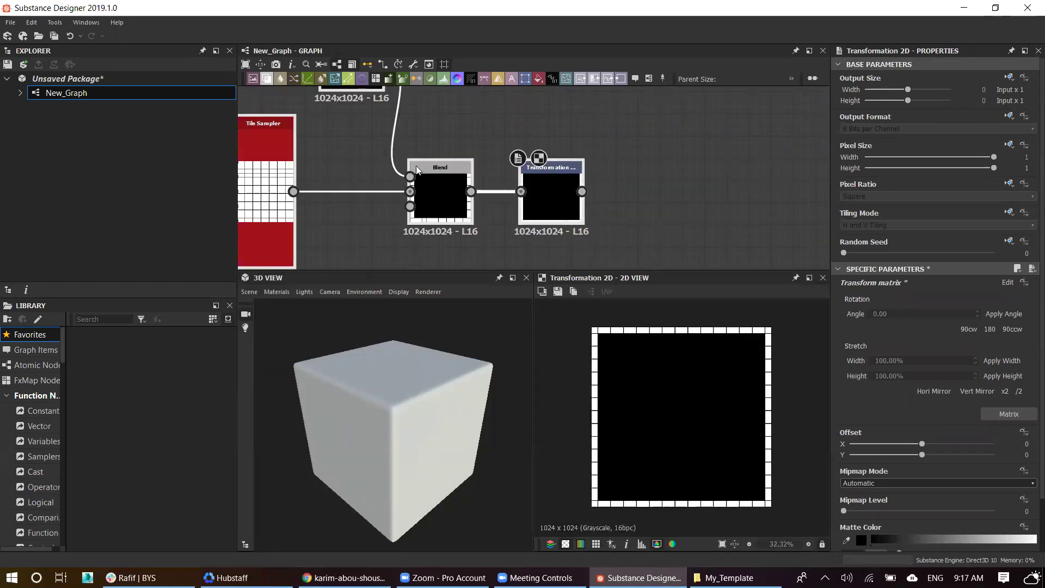
pyautogui.moveTo(581, 245); pyautogui.dragTo(678, 291, button='middle')
pyautogui.click(449, 112)
# Step: Keep the square Shape Scale at 0.87 and frame the tile border in the view
pyautogui.scroll(4, 743, 381)
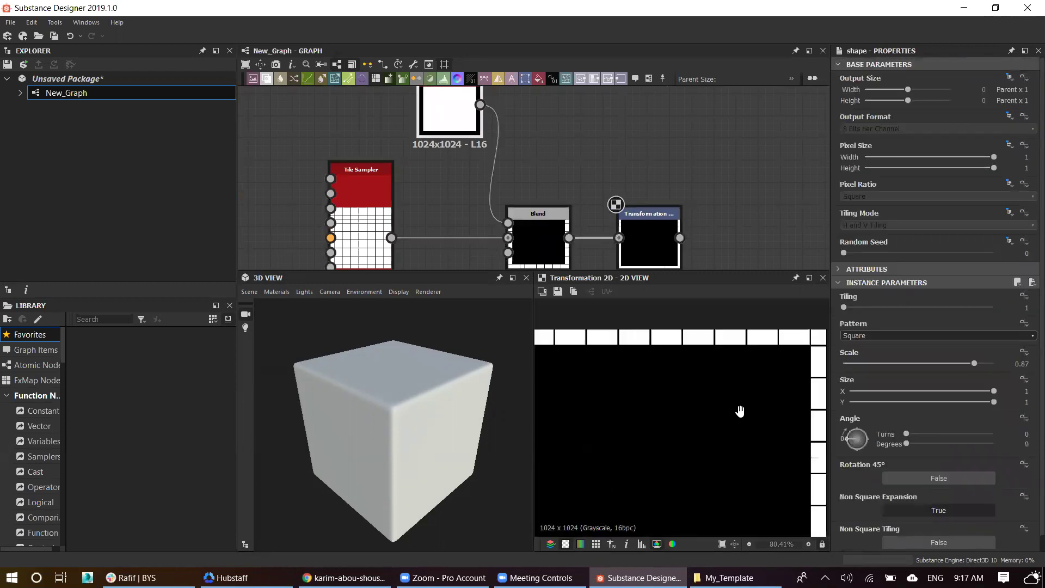
pyautogui.moveTo(974, 363); pyautogui.dragTo(974, 366)
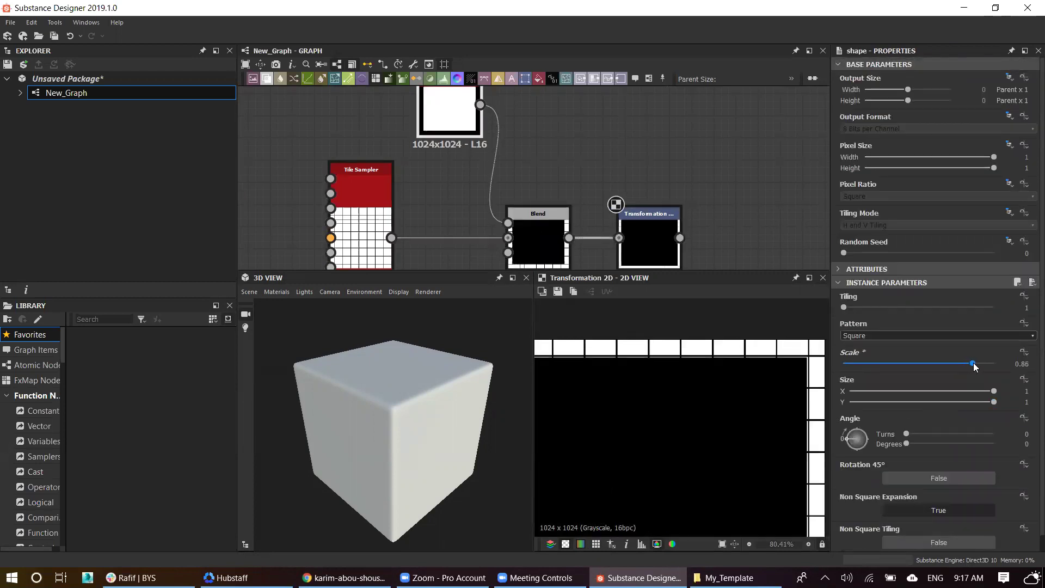
pyautogui.scroll(-2, 778, 399)
pyautogui.scroll(-1, 778, 399)
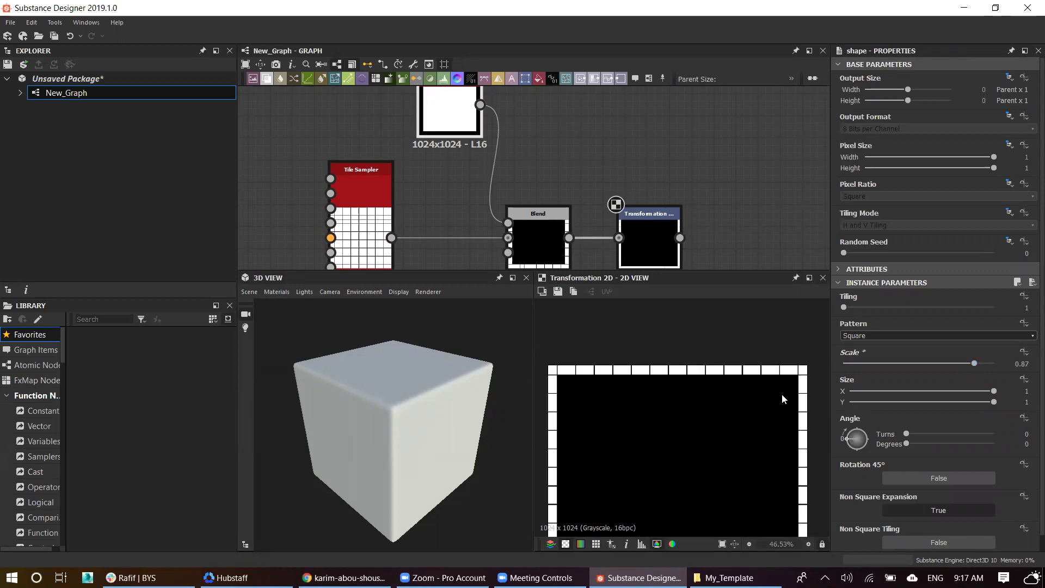
pyautogui.scroll(1, 793, 389)
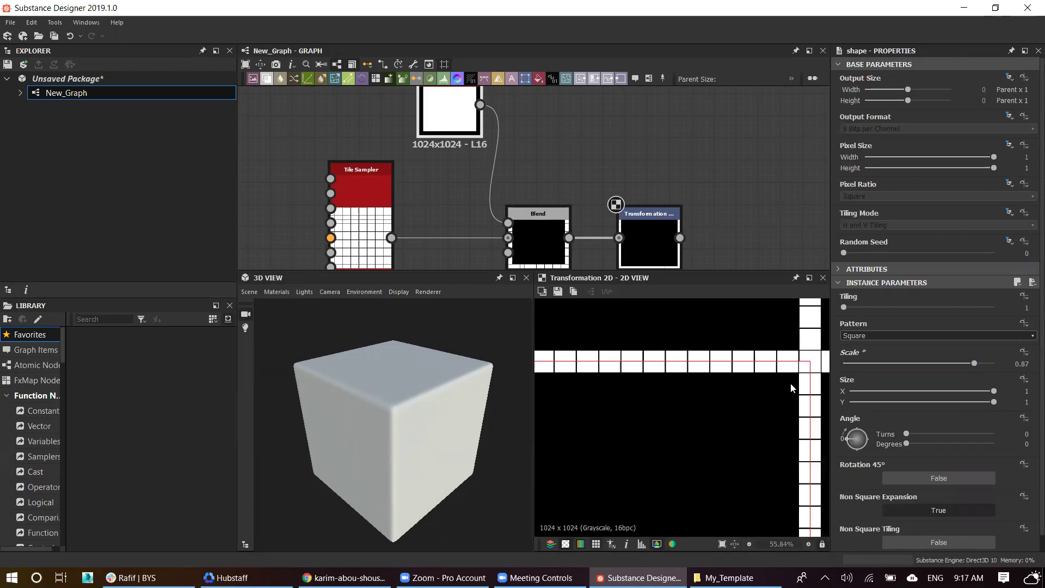
pyautogui.scroll(4, 791, 383)
pyautogui.scroll(2, 788, 374)
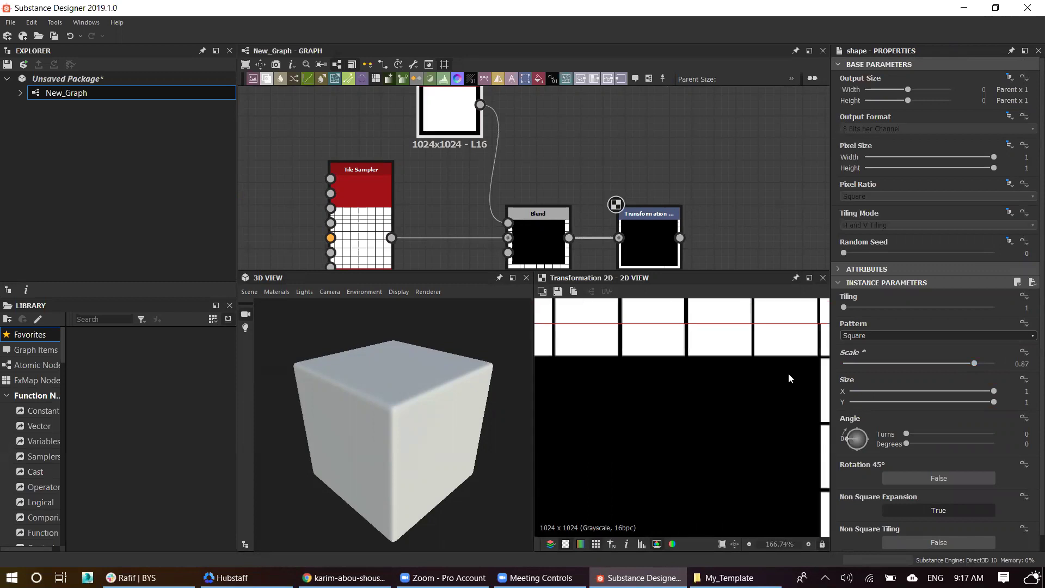
pyautogui.scroll(-5, 788, 373)
pyautogui.scroll(-5, 786, 372)
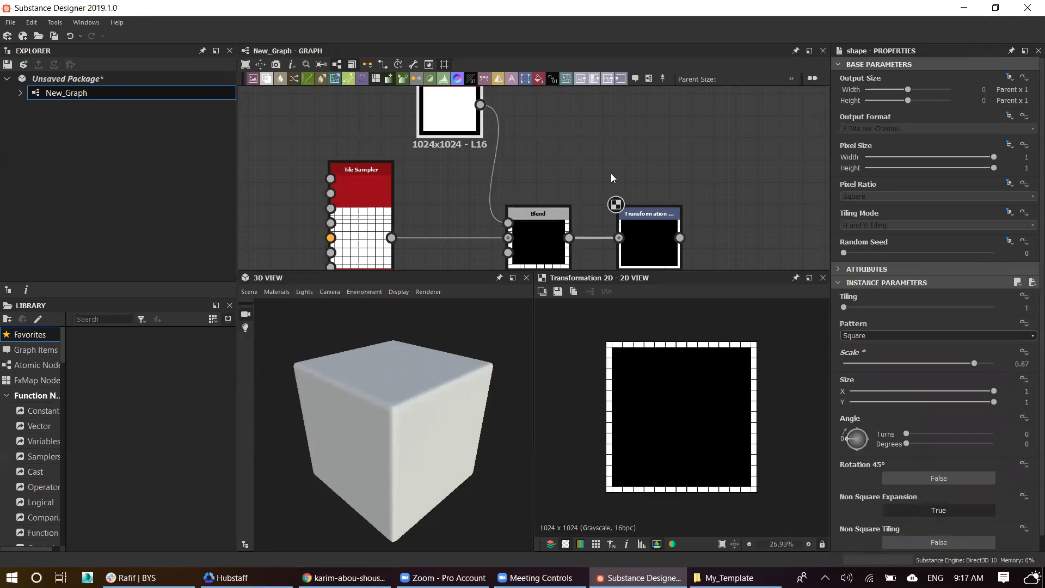
pyautogui.scroll(-2, 604, 173)
pyautogui.scroll(-2, 601, 171)
pyautogui.moveTo(660, 234)
pyautogui.mouseDown()
pyautogui.moveTo(480, 216)
pyautogui.moveTo(472, 226)
pyautogui.mouseUp()
pyautogui.scroll(2, 619, 375)
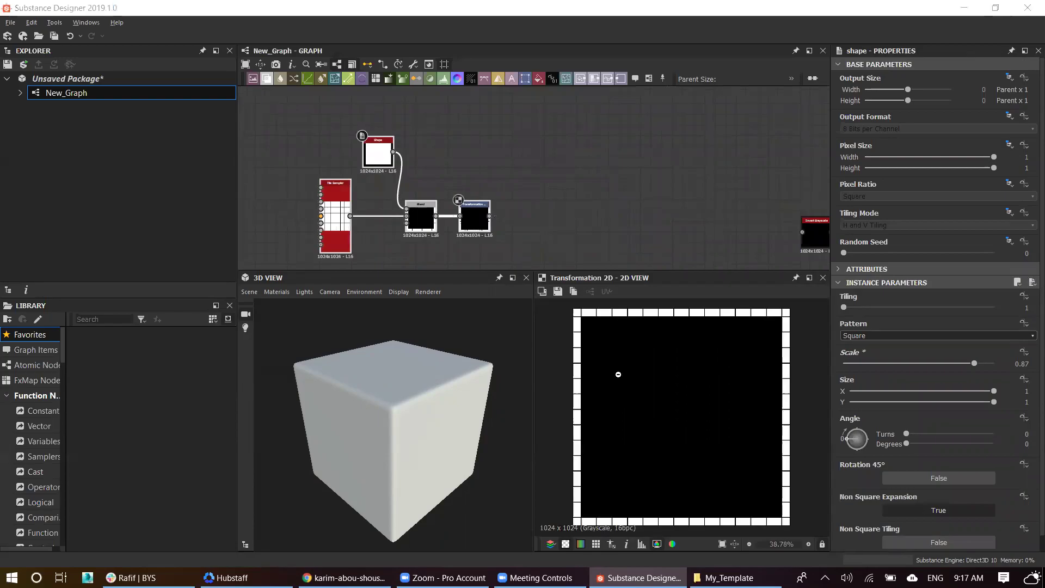
# Step: View the mosaic paving reference texture in the browser
pyautogui.hotkey('alt', 'Tab')
pyautogui.hotkey('alt', 'Tab')
pyautogui.scroll(3, 611, 338)
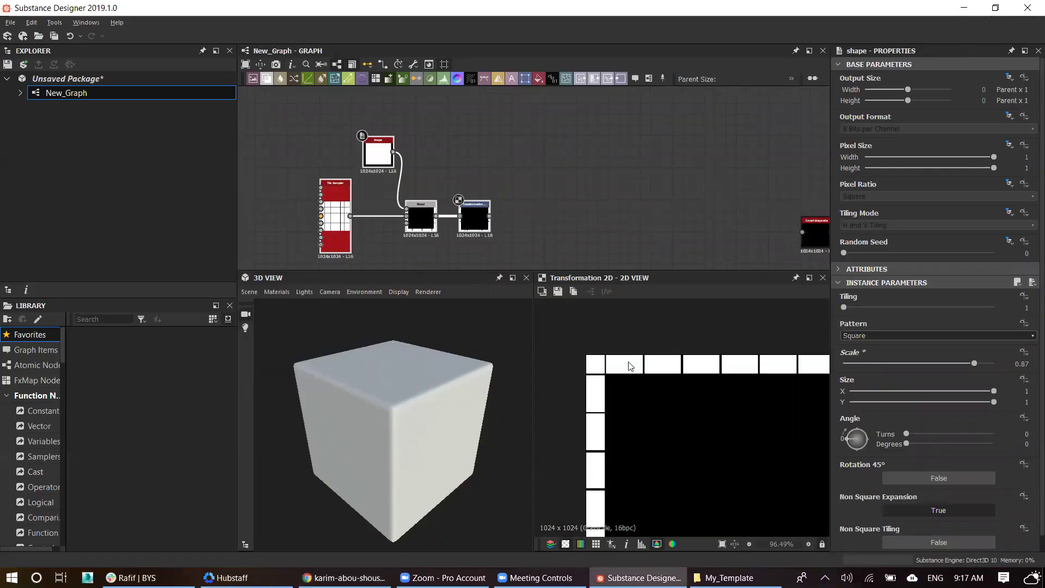
pyautogui.scroll(-7, 630, 365)
pyautogui.hotkey('alt', 'Tab')
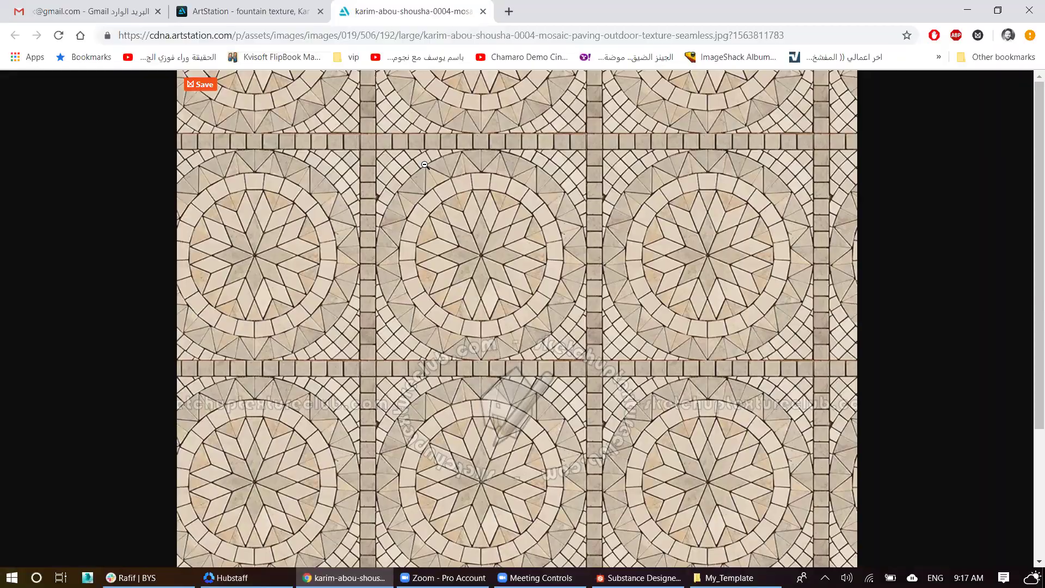
# Step: Add a second Shape node and switch its pattern to Disc for a white circle
pyautogui.hotkey('alt', 'Tab')
pyautogui.press('space')
pyautogui.write('c')
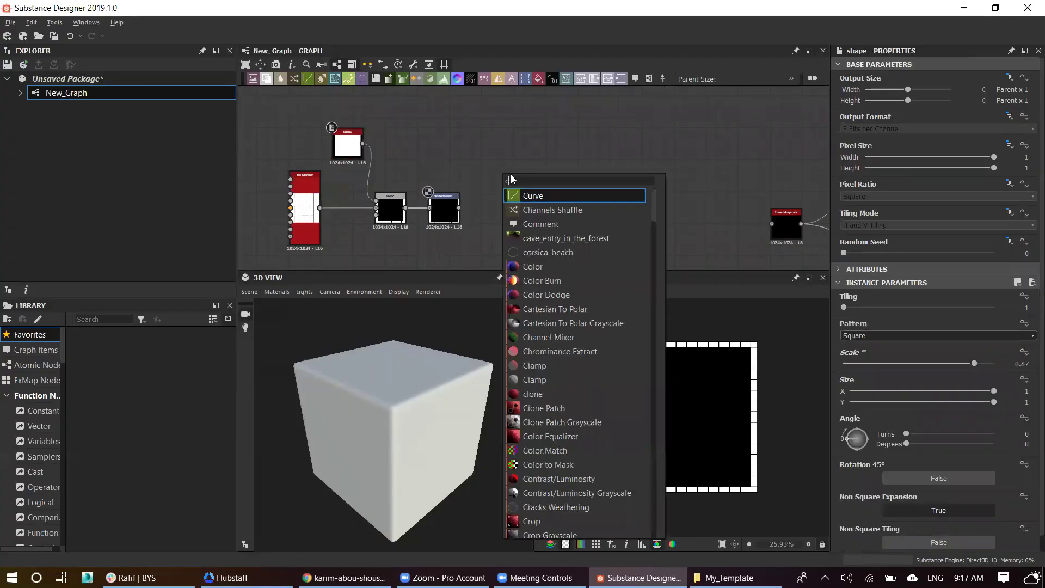
pyautogui.scroll(-5, 520, 208)
pyautogui.click(494, 158)
pyautogui.press('space')
pyautogui.write('shape')
pyautogui.press('Escape')
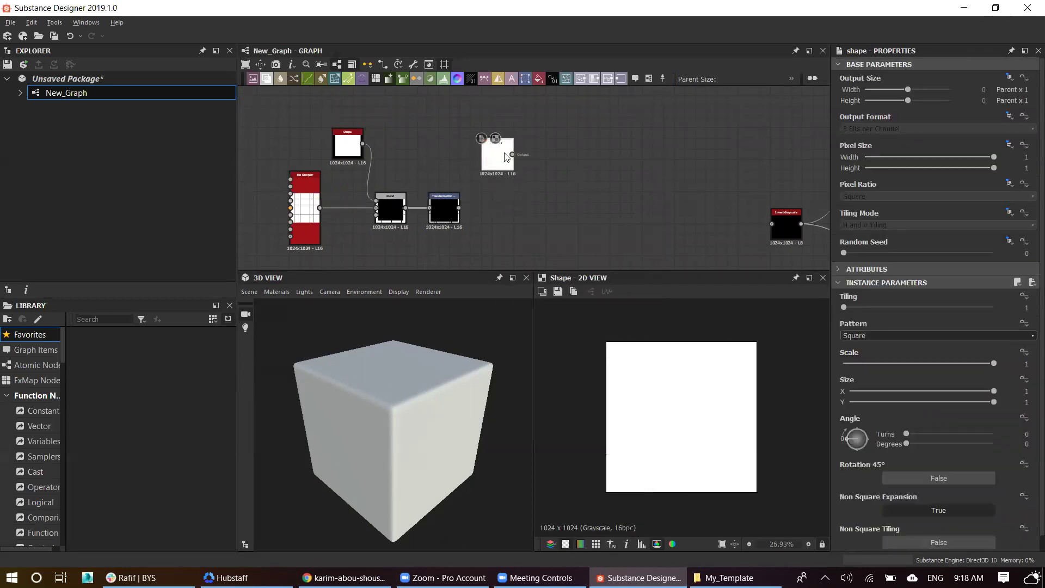
pyautogui.click(867, 334)
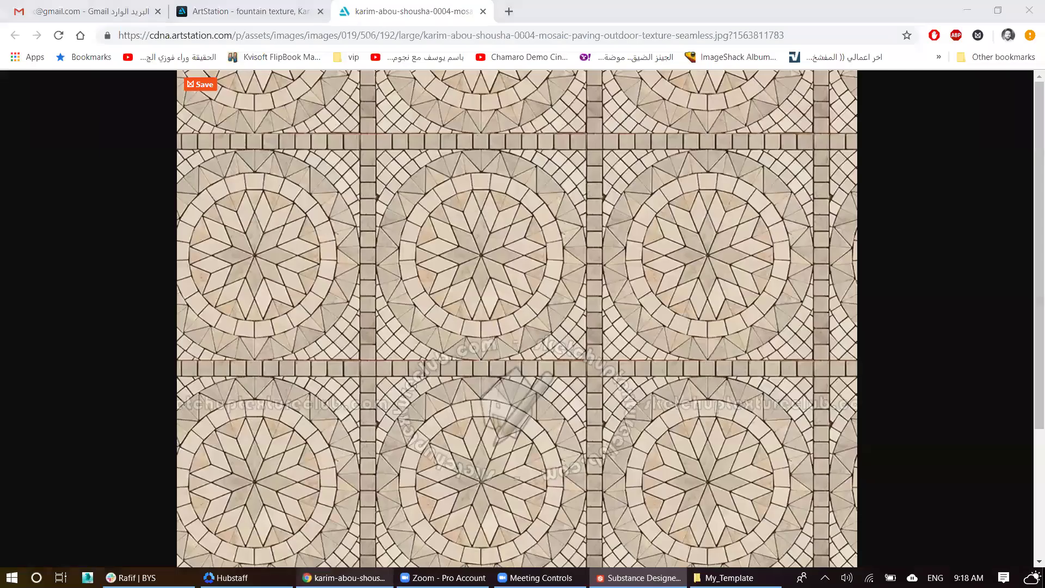
pyautogui.click(343, 577)
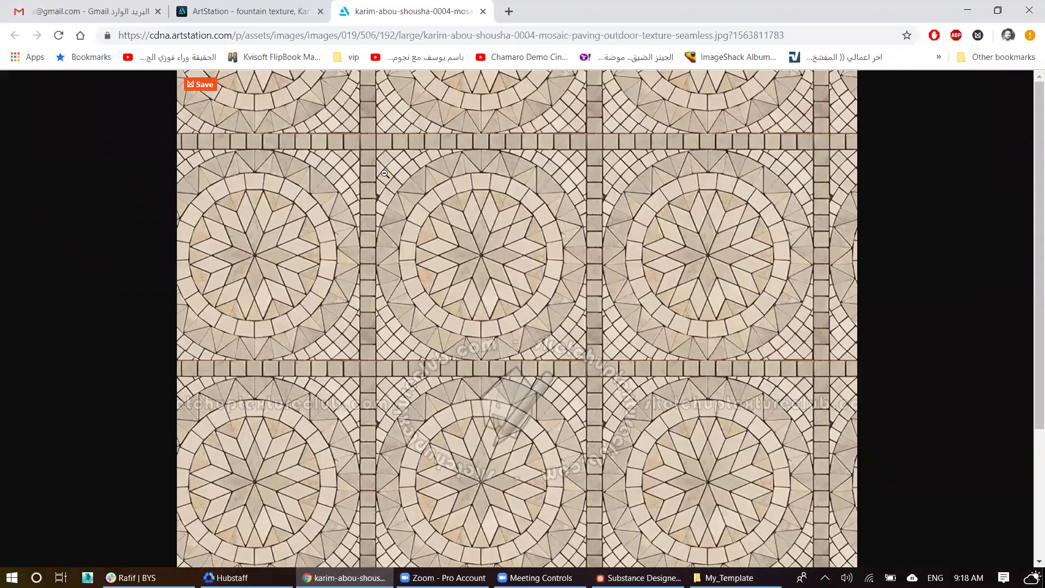
pyautogui.click(639, 578)
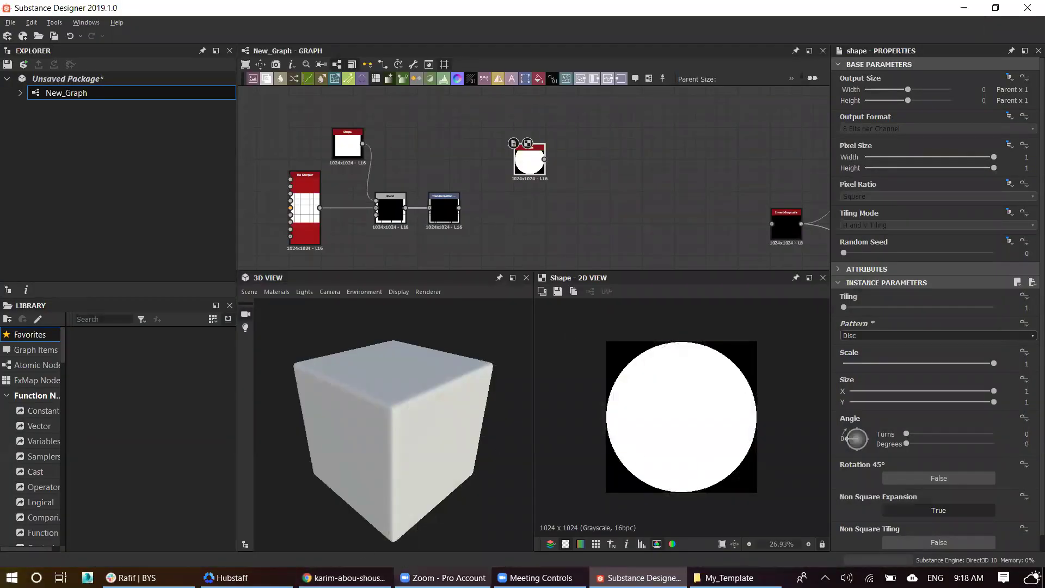
pyautogui.moveTo(567, 197); pyautogui.dragTo(567, 196, button='middle')
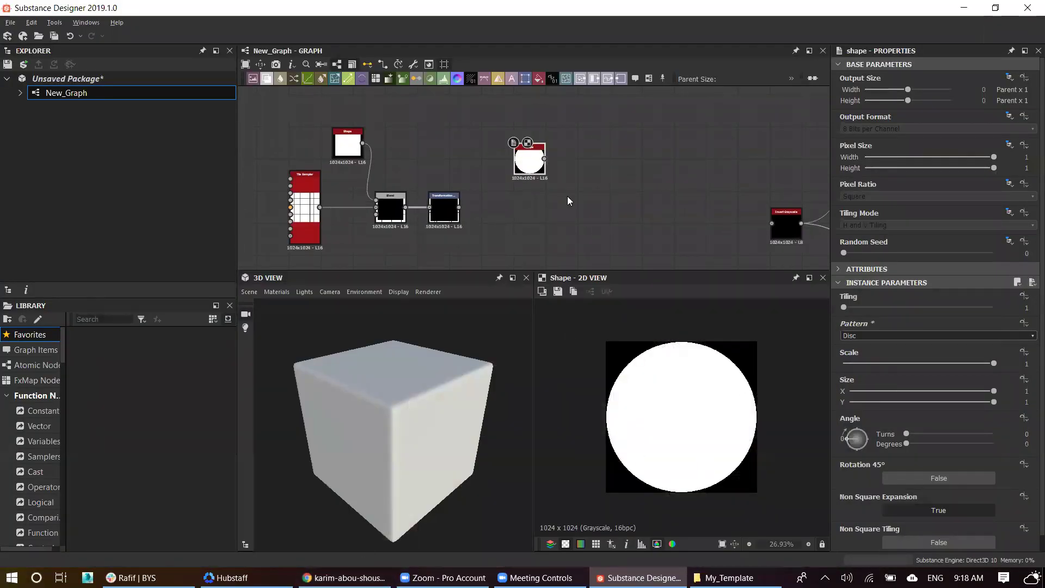
# Step: Add a Splatter Circular node and set its splattered pattern to Brick
pyautogui.press('space')
pyautogui.write('sp')
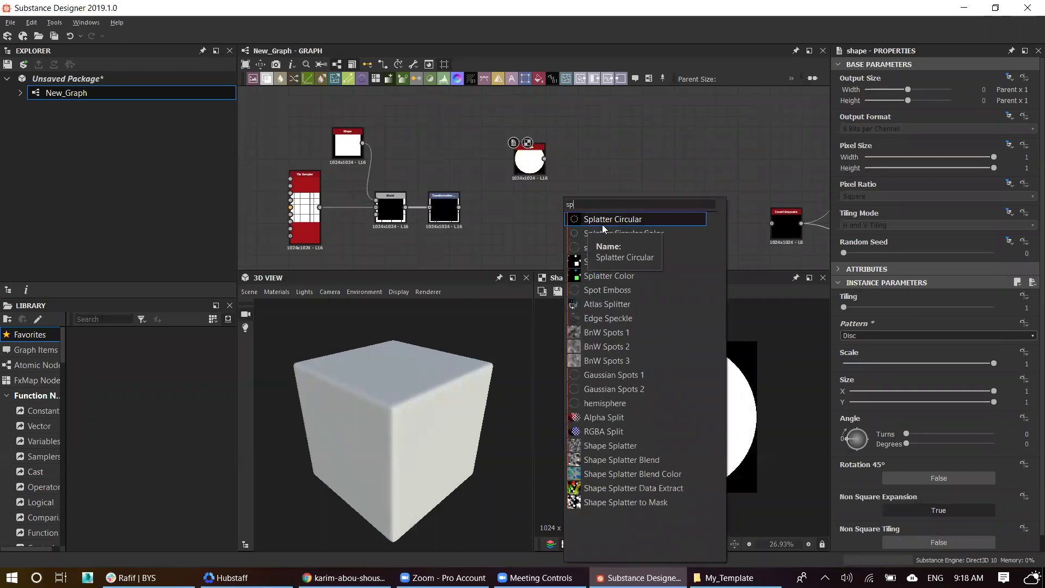
pyautogui.click(654, 221)
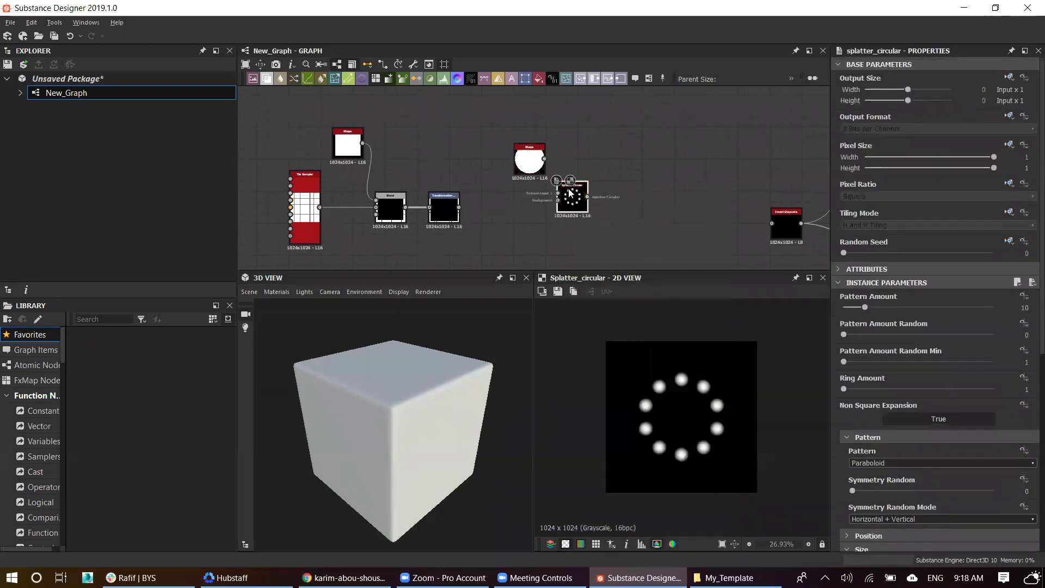
pyautogui.scroll(4, 655, 401)
pyautogui.click(879, 461)
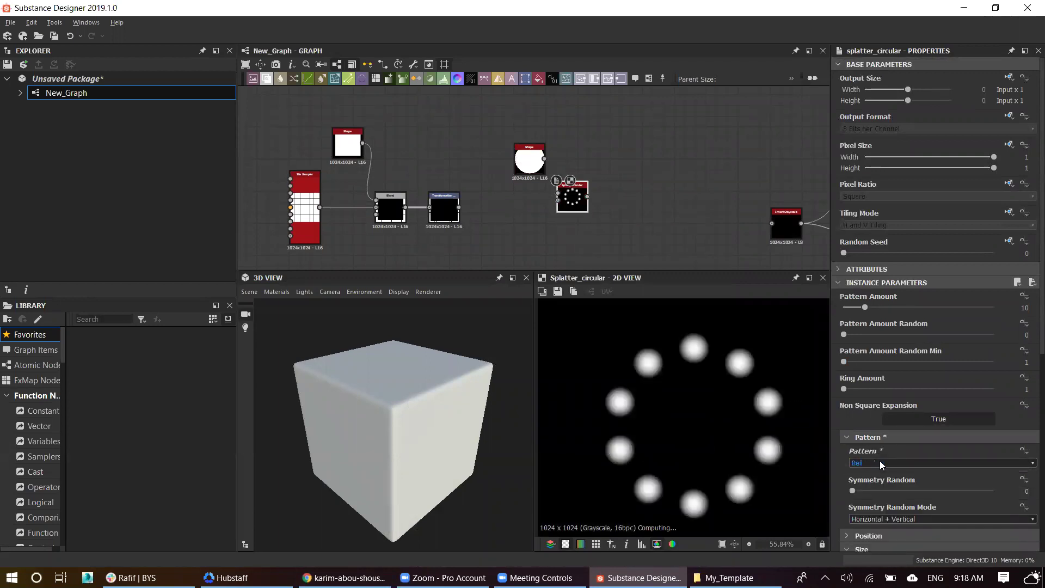
# Step: Stretch the Brick shapes into long radial bars with Size Y 0.66
pyautogui.scroll(-5, 880, 460)
pyautogui.scroll(1, 880, 460)
pyautogui.scroll(-2, 660, 383)
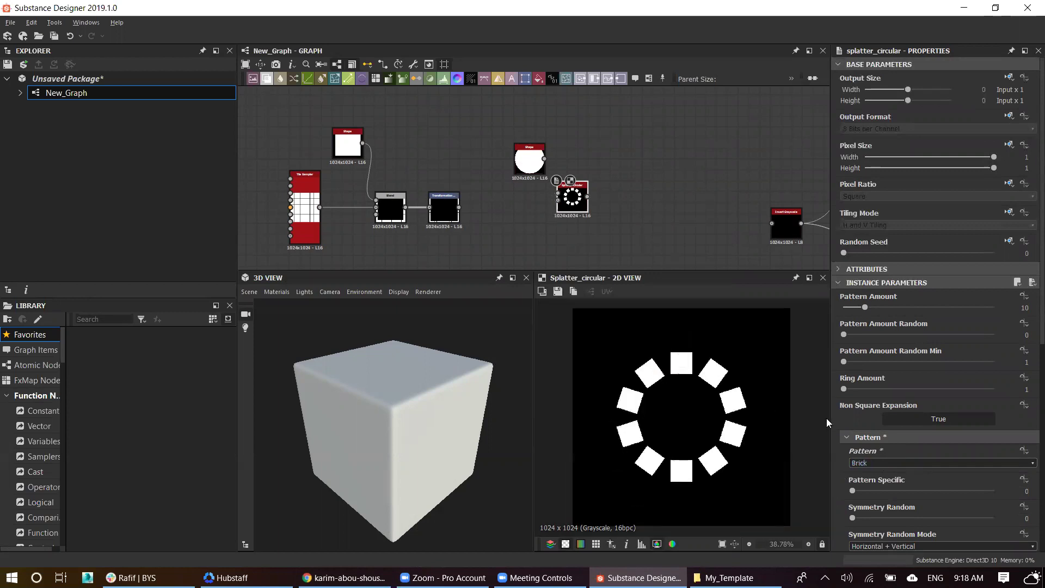
pyautogui.scroll(-2, 925, 453)
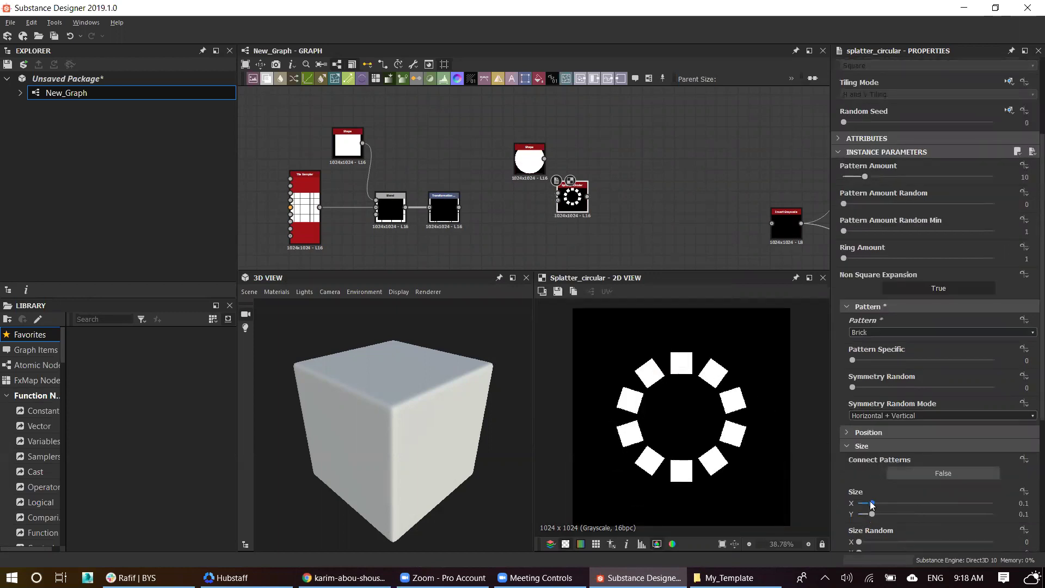
pyautogui.moveTo(871, 502); pyautogui.dragTo(936, 503)
pyautogui.hotkey('ctrl', 'z')
pyautogui.moveTo(869, 513)
pyautogui.mouseDown()
pyautogui.moveTo(979, 513)
pyautogui.moveTo(944, 497)
pyautogui.mouseUp()
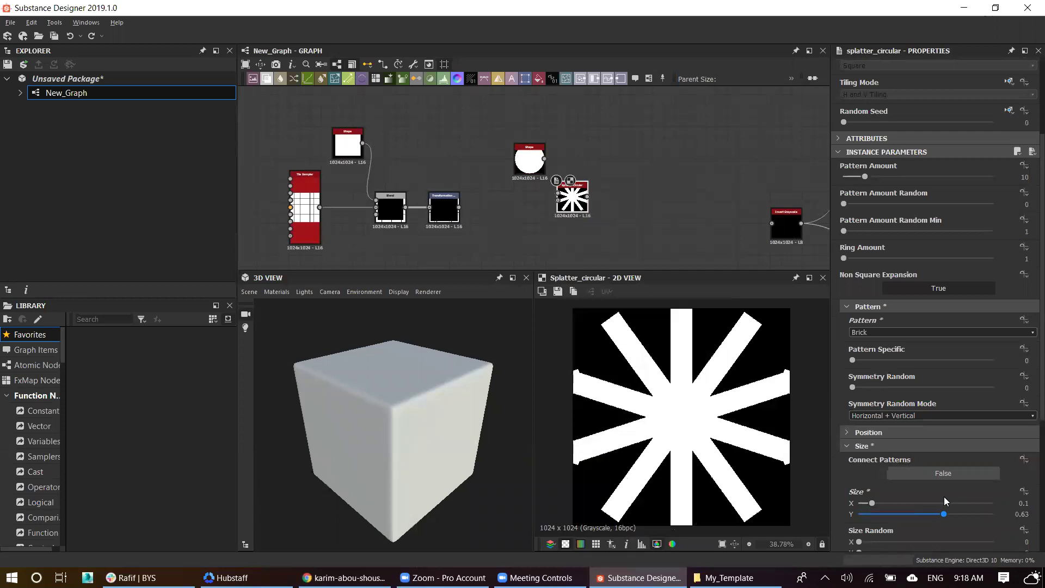
# Step: Set the splatter's Tiling Mode to Absolute with No Tiling
pyautogui.scroll(2, 931, 134)
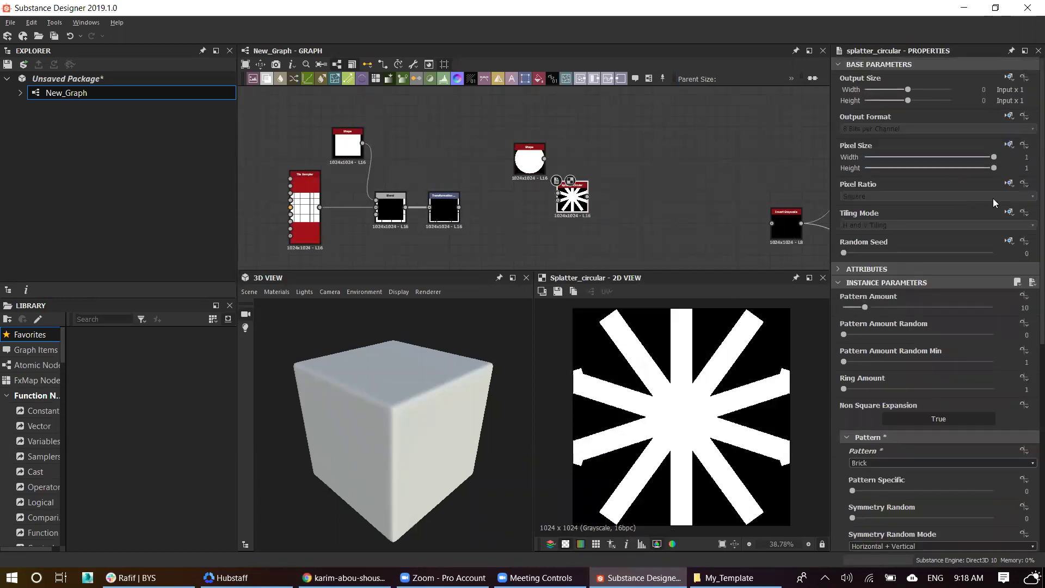
pyautogui.click(1012, 212)
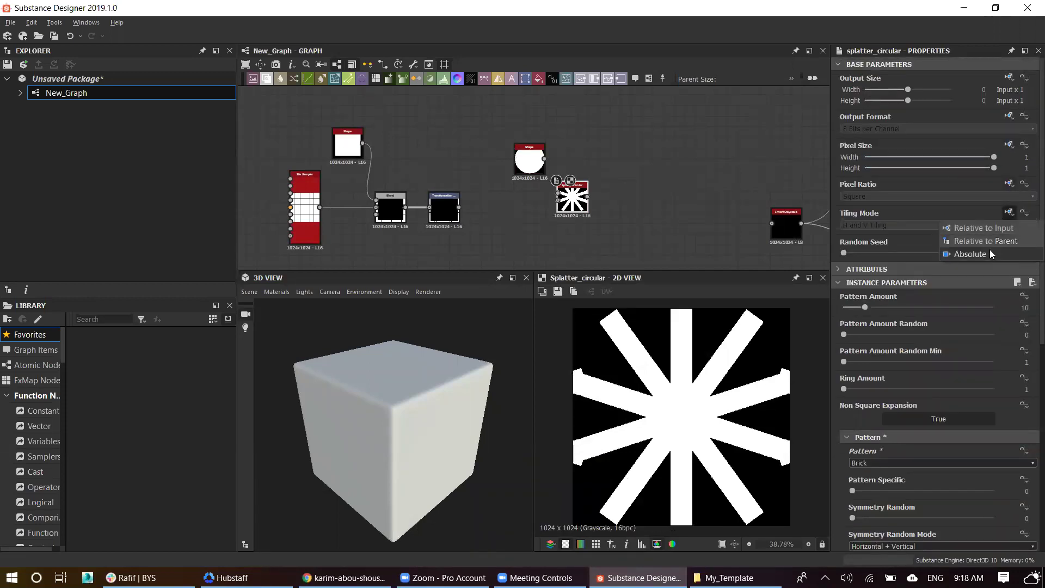
pyautogui.click(989, 250)
pyautogui.click(886, 224)
pyautogui.click(859, 237)
pyautogui.scroll(-2, 650, 226)
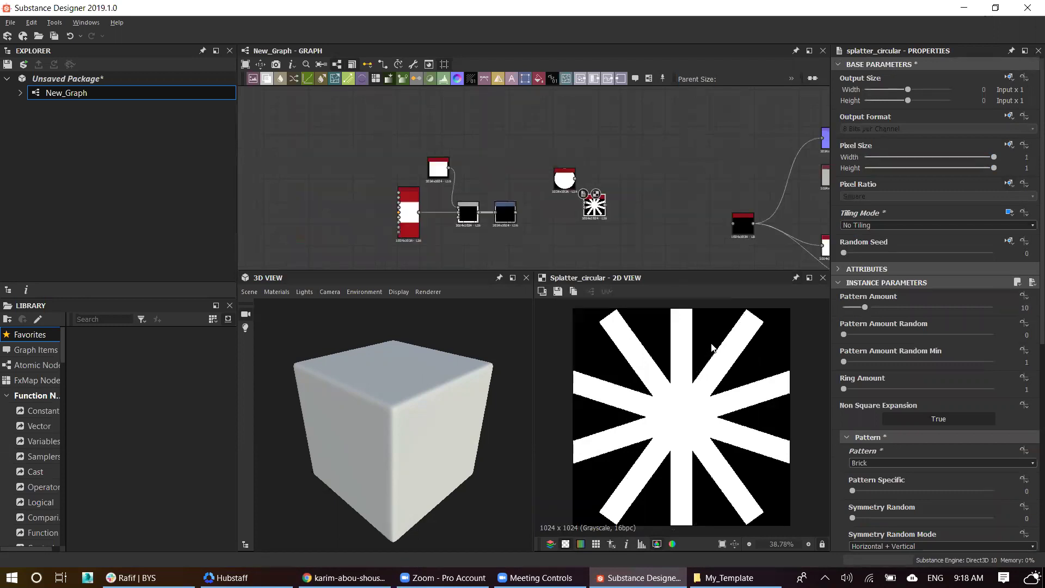
pyautogui.scroll(-2, 827, 430)
pyautogui.scroll(3, 605, 247)
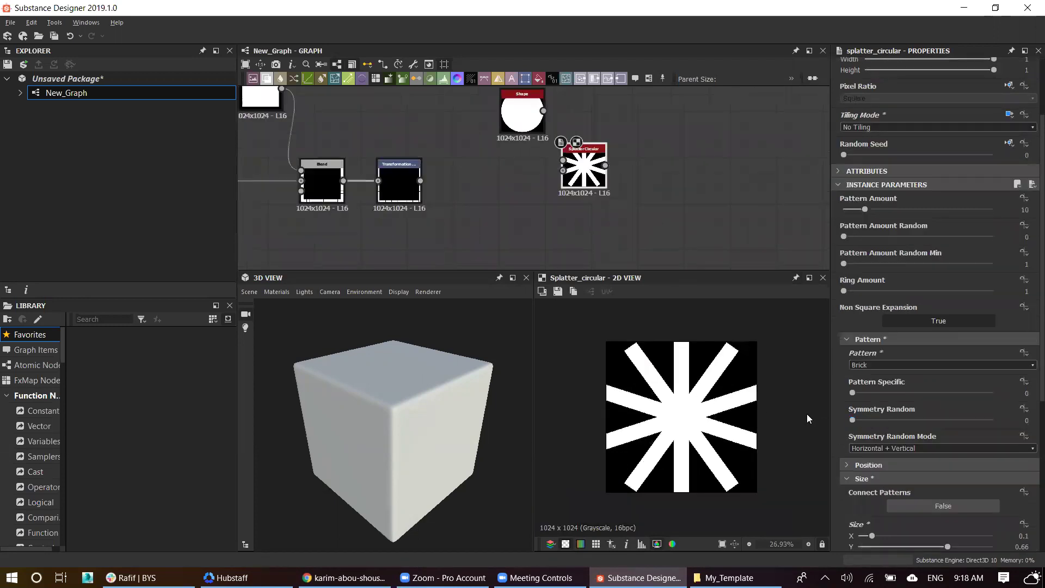
pyautogui.scroll(-3, 890, 424)
# Step: Thin the bars to Size X 0.01, checking against the mosaic reference
pyautogui.moveTo(873, 373); pyautogui.dragTo(860, 373)
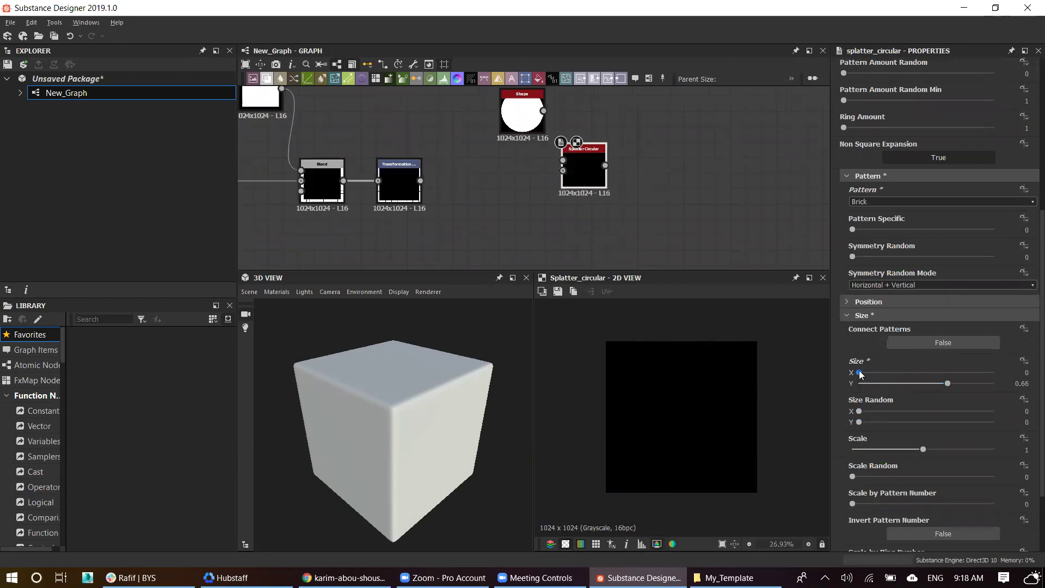
pyautogui.click(344, 578)
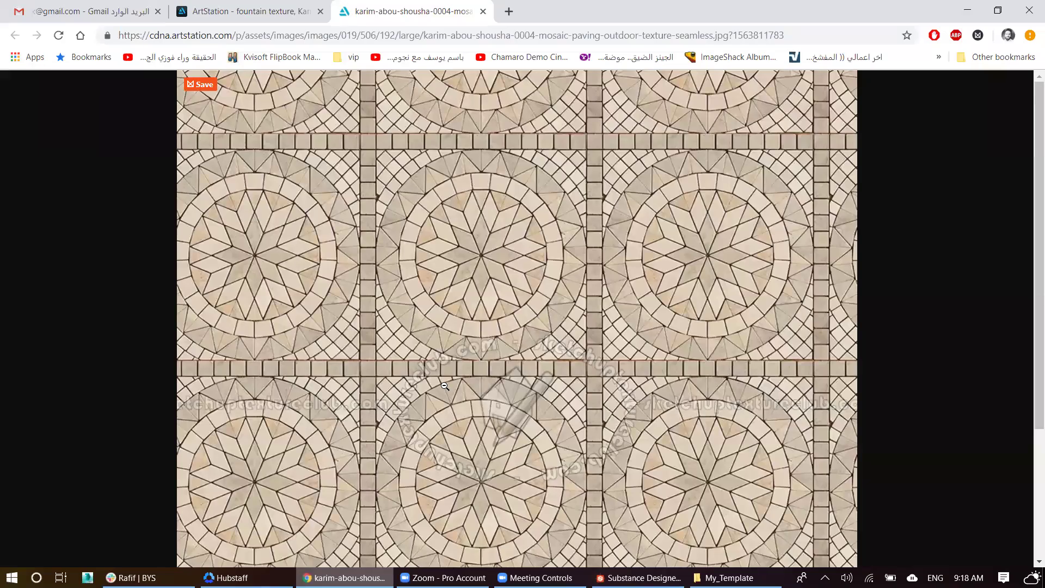
pyautogui.click(344, 578)
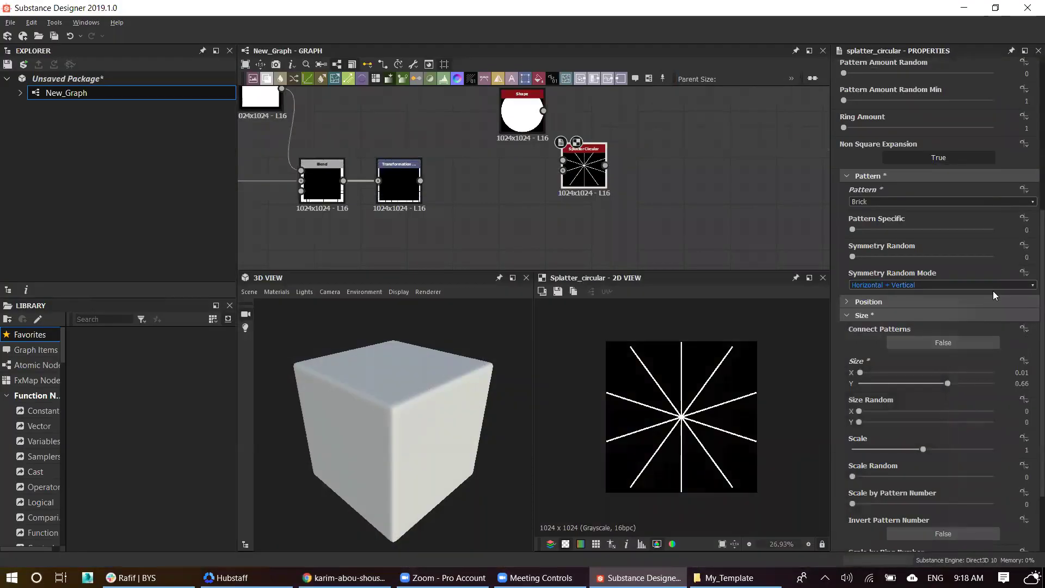
pyautogui.scroll(3, 1025, 271)
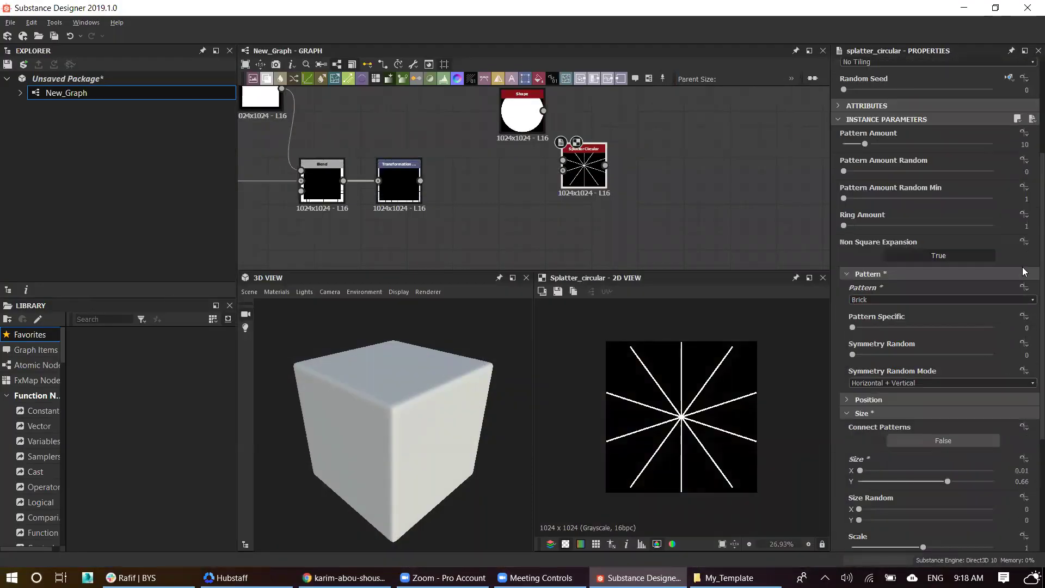
# Step: Set Pattern Amount to 30 and place the Splatter Circular node under the disc
pyautogui.doubleClick(1024, 144)
pyautogui.write('30')
pyautogui.press('Return')
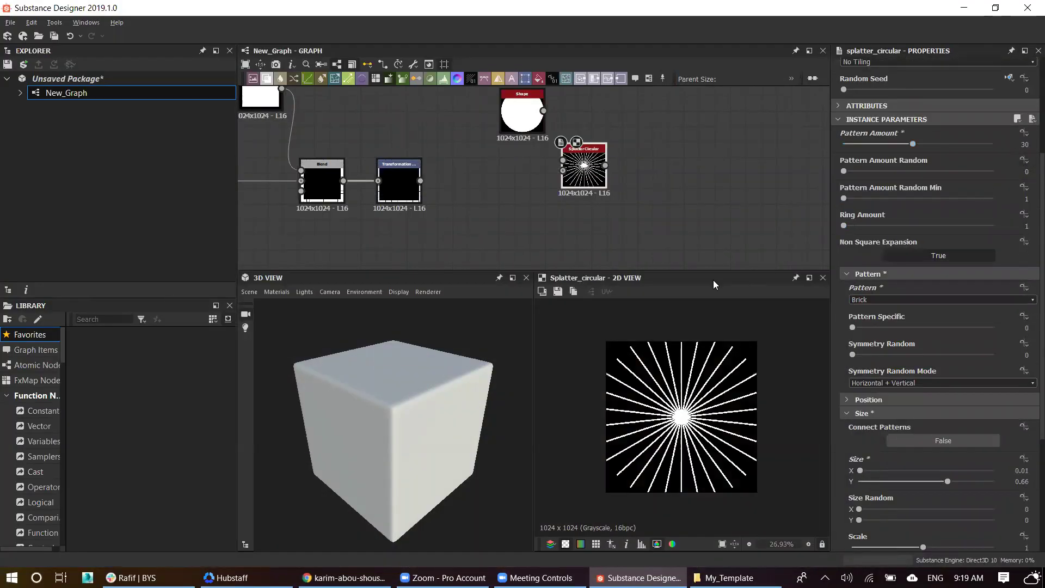
pyautogui.scroll(4, 688, 383)
pyautogui.moveTo(603, 163); pyautogui.dragTo(616, 187, button='middle')
pyautogui.moveTo(616, 187); pyautogui.dragTo(555, 218)
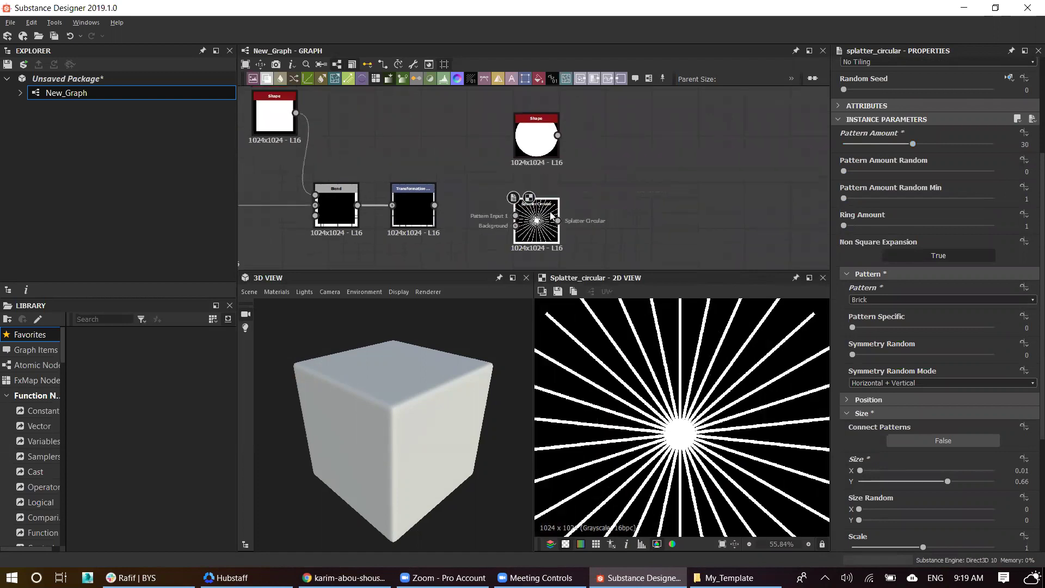
pyautogui.click(546, 134)
pyautogui.press('space')
# Step: Feed the disc Shape and ray splatter into a new Blend set to Subtract
pyautogui.scroll(-10, 546, 134)
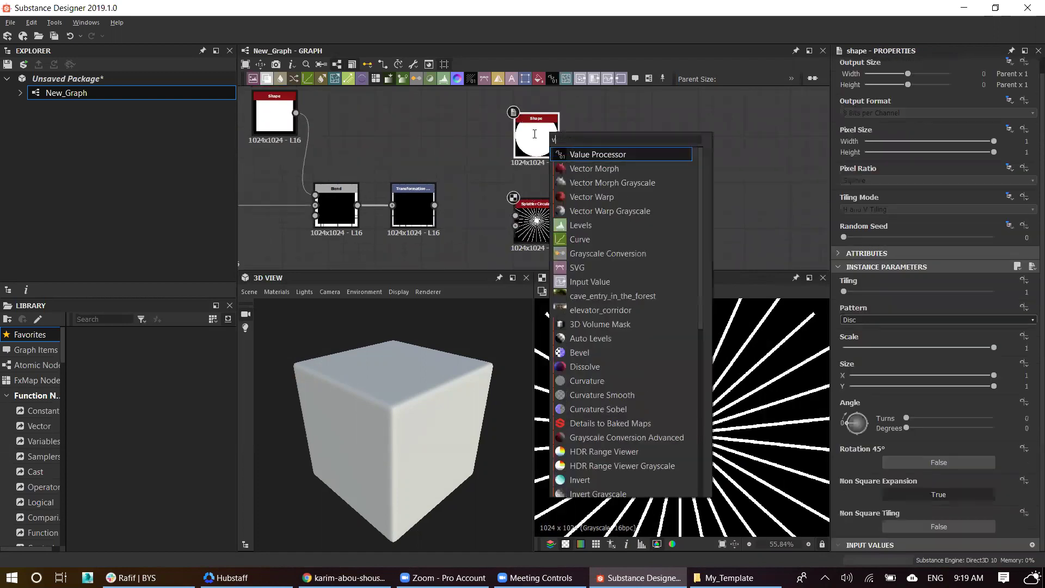
pyautogui.press('Escape')
pyautogui.press('space')
pyautogui.write('b')
pyautogui.click(580, 158)
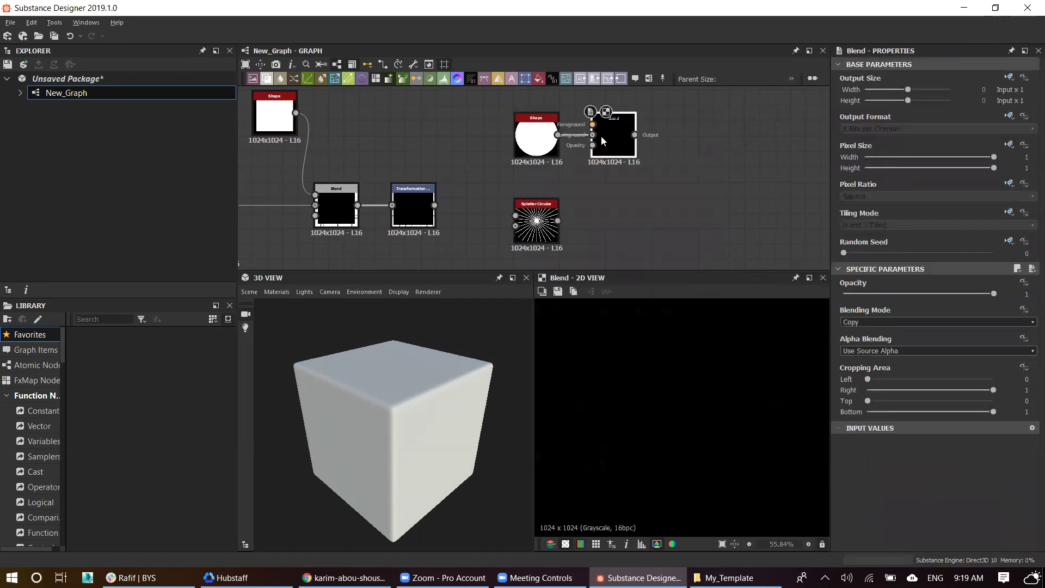
pyautogui.moveTo(558, 134); pyautogui.dragTo(623, 143)
pyautogui.moveTo(558, 220); pyautogui.dragTo(623, 134)
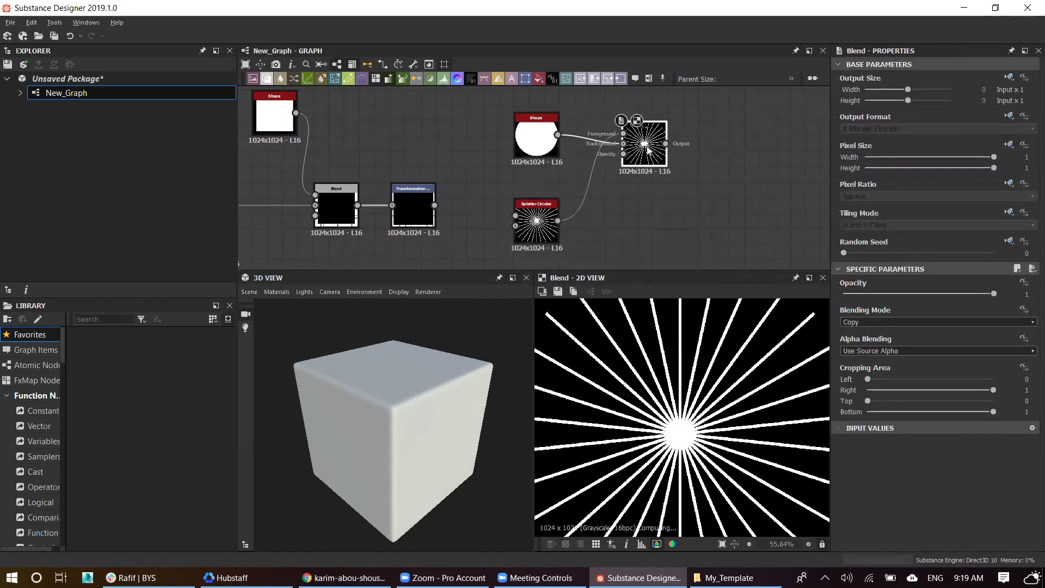
pyautogui.click(870, 321)
pyautogui.scroll(-1, 871, 321)
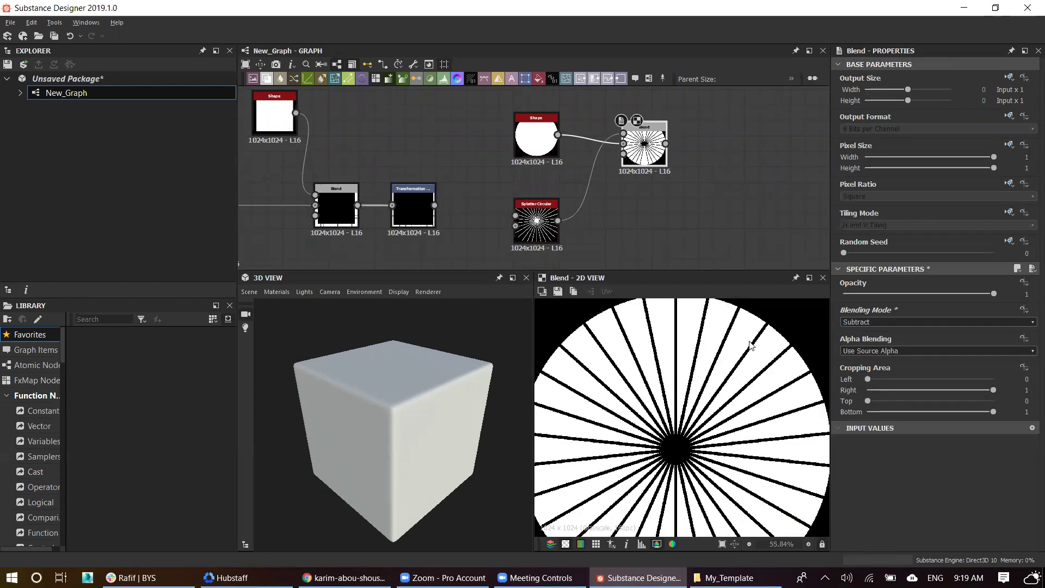
pyautogui.press('f')
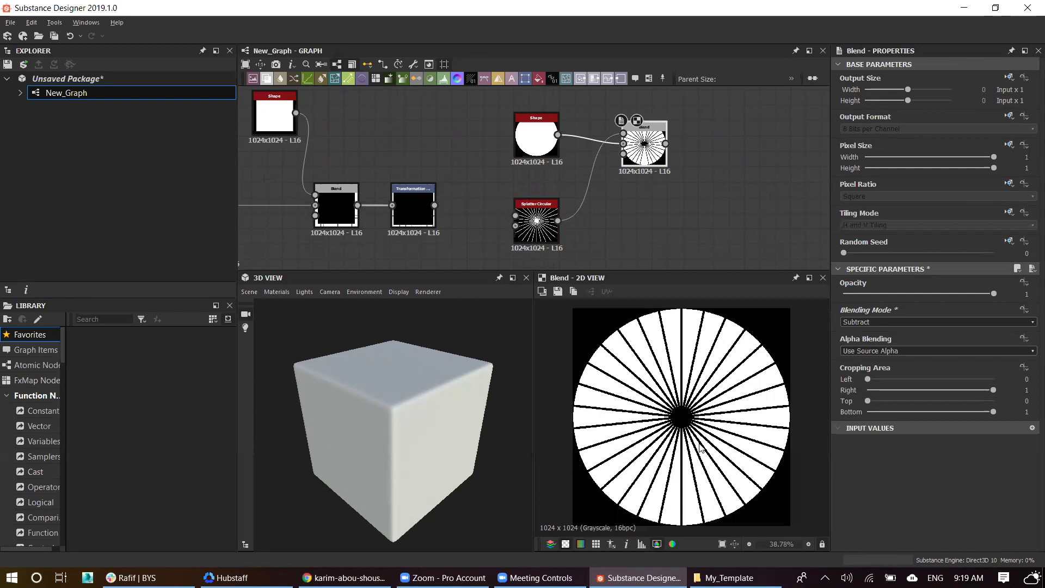
pyautogui.click(539, 144)
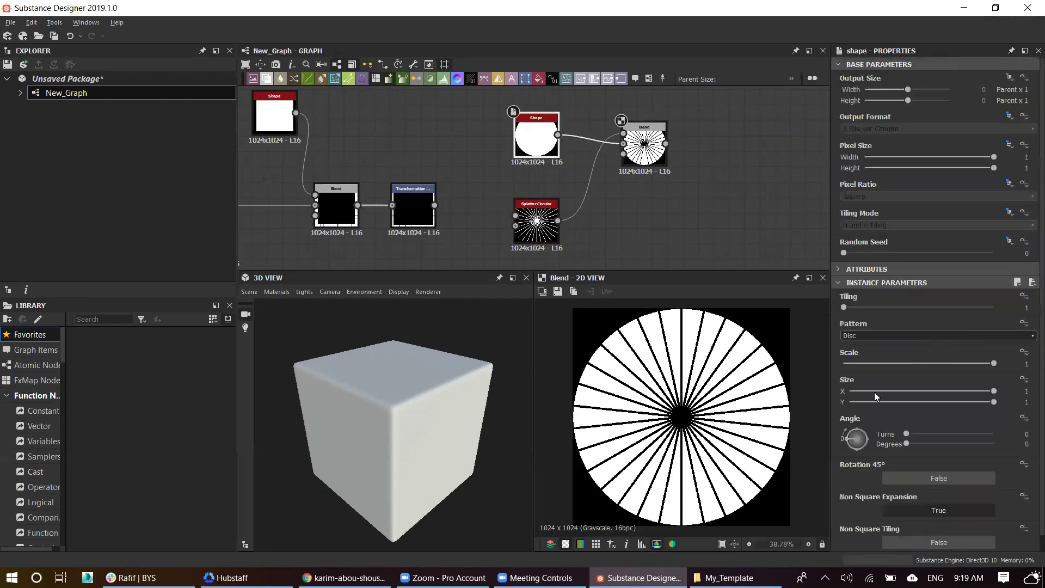
# Step: Give the Splatter Circular a scale of 1.39 and ray width Size X 0.005
pyautogui.click(869, 335)
pyautogui.scroll(1, 868, 335)
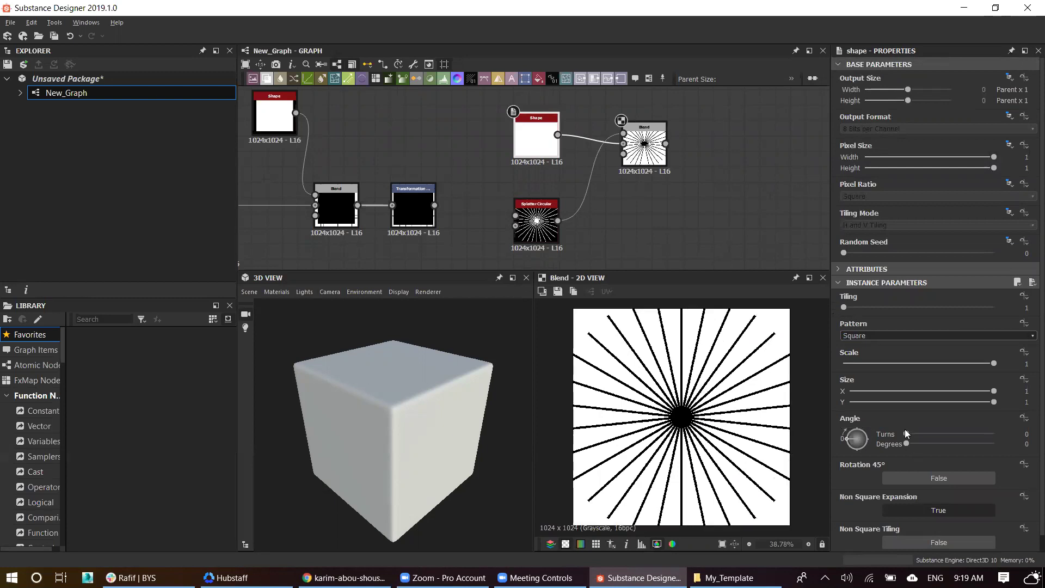
pyautogui.click(536, 221)
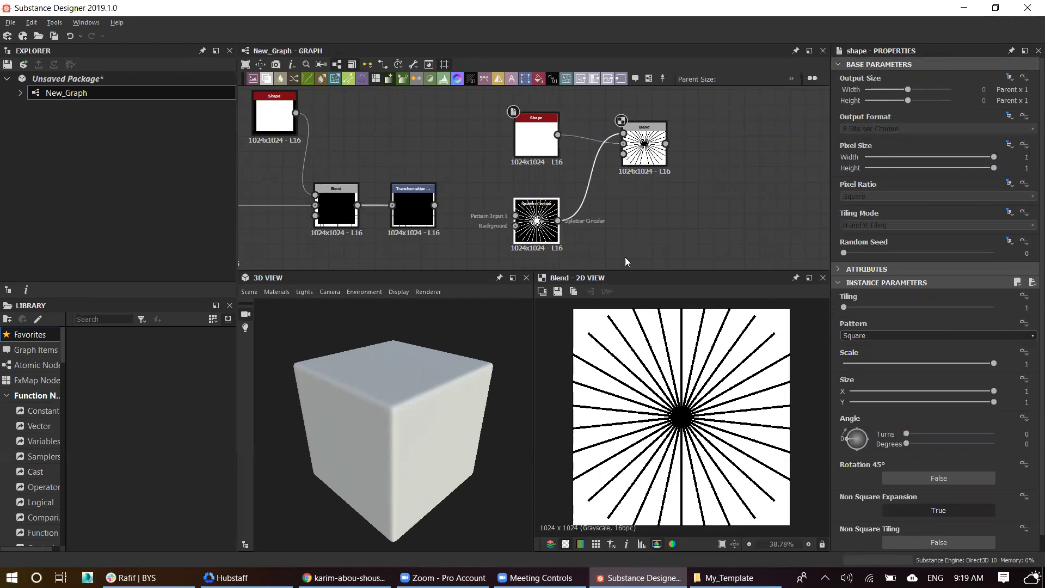
pyautogui.scroll(-3, 932, 385)
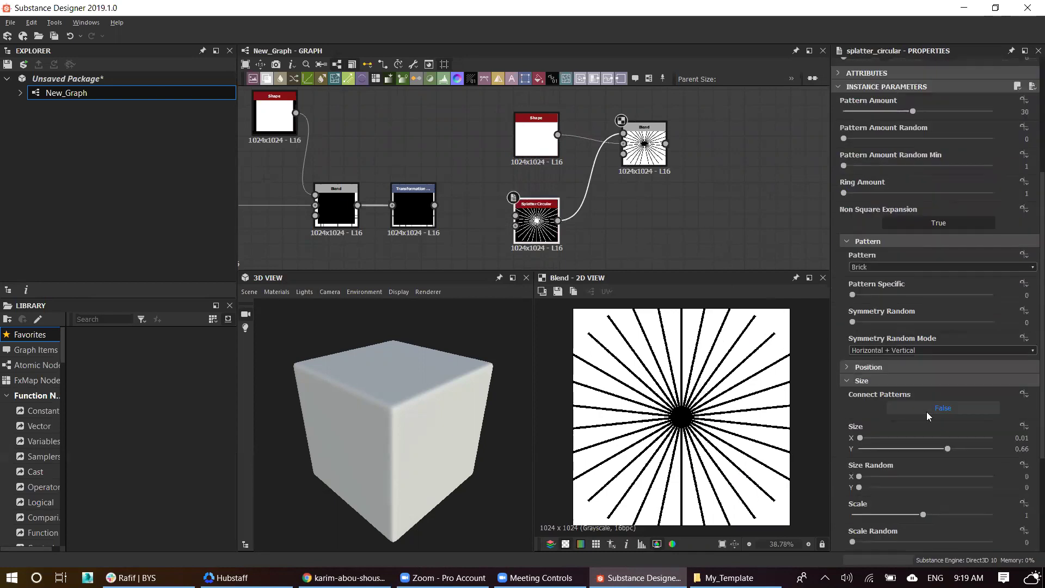
pyautogui.moveTo(922, 514); pyautogui.dragTo(950, 514)
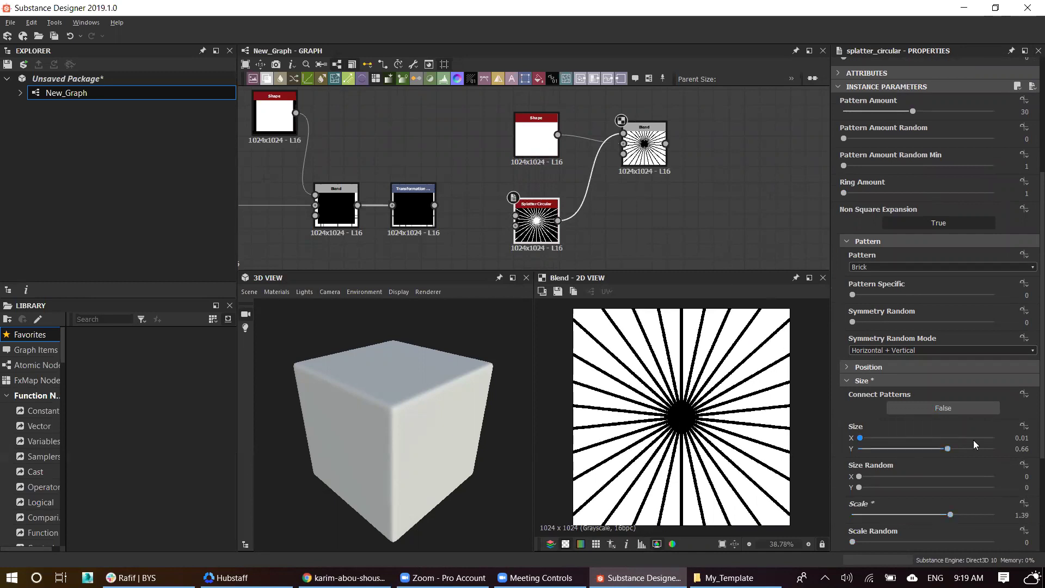
pyautogui.click(1013, 435)
pyautogui.write('0.005')
pyautogui.press('Return')
# Step: Duplicate the white Shape node with Ctrl+D
pyautogui.scroll(5, 699, 369)
pyautogui.scroll(-4, 723, 373)
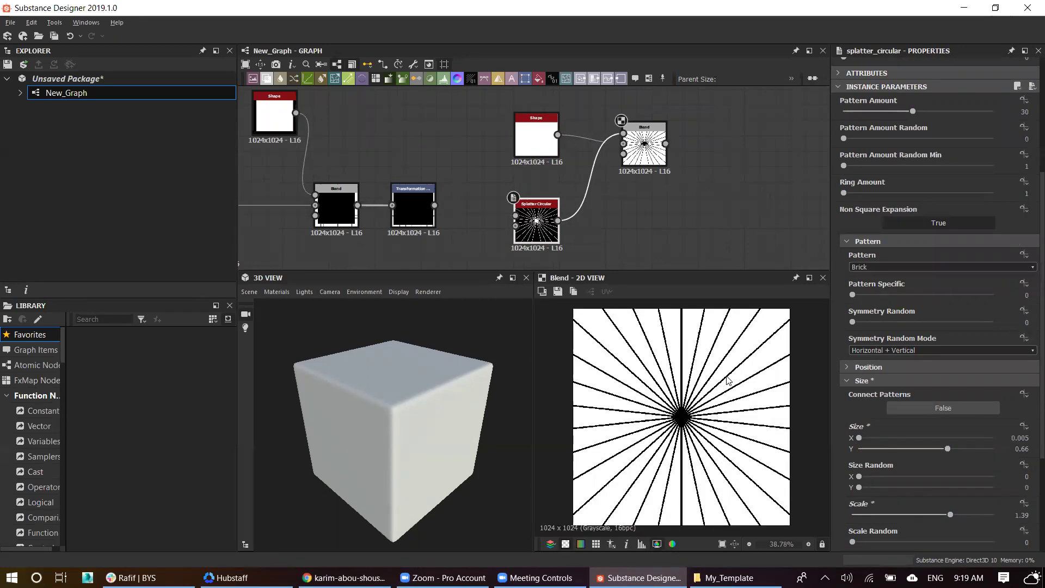
pyautogui.moveTo(648, 152); pyautogui.dragTo(626, 174, button='middle')
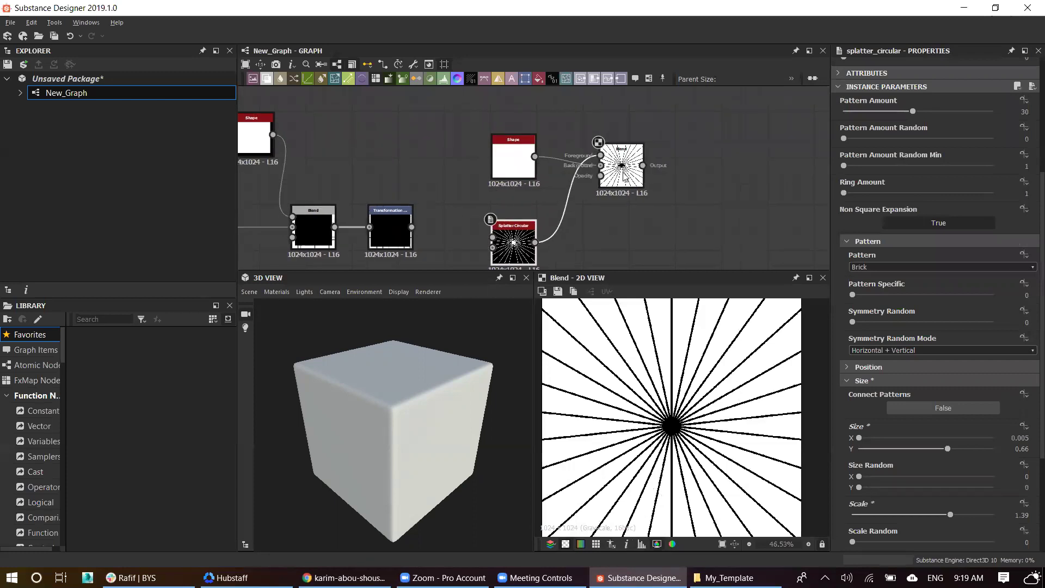
pyautogui.click(610, 173)
pyautogui.scroll(-2, 690, 351)
pyautogui.click(498, 153)
pyautogui.hotkey('ctrl', 'd')
# Step: Set the duplicated Shape node's pattern to Disc and move it left
pyautogui.click(699, 225)
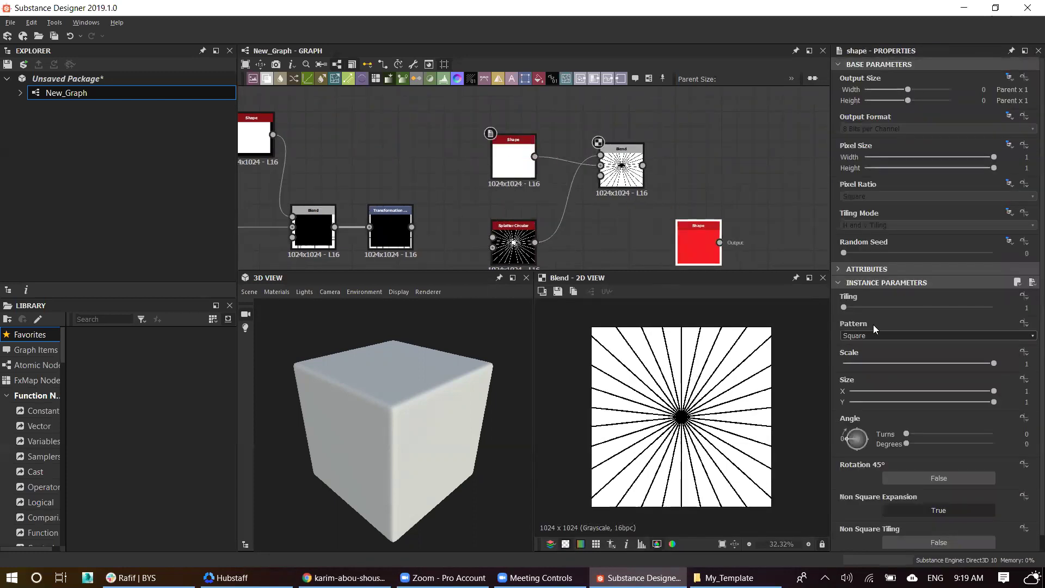
pyautogui.click(905, 335)
pyautogui.click(859, 362)
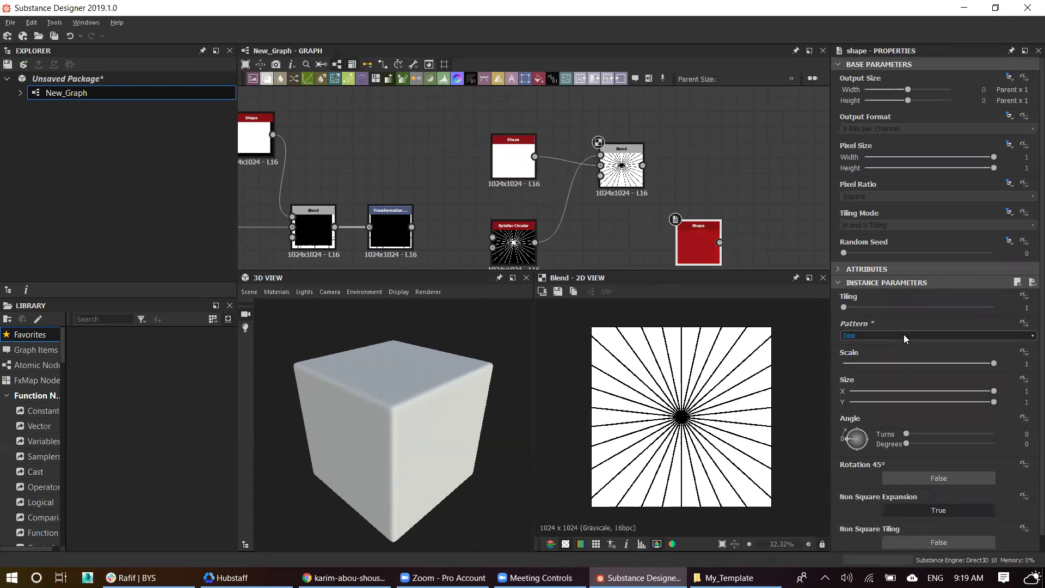
pyautogui.doubleClick(709, 247)
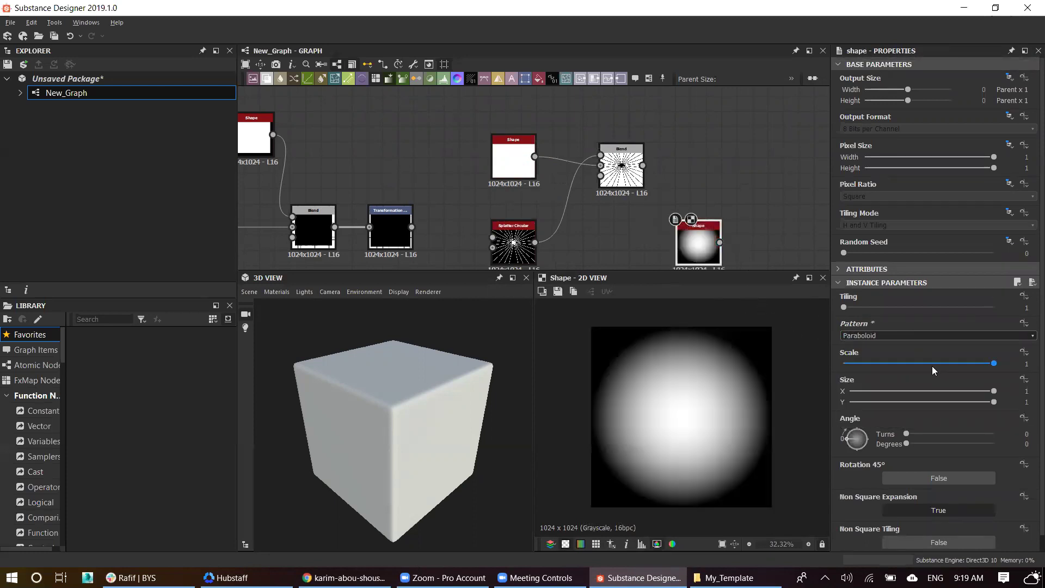
pyautogui.click(902, 333)
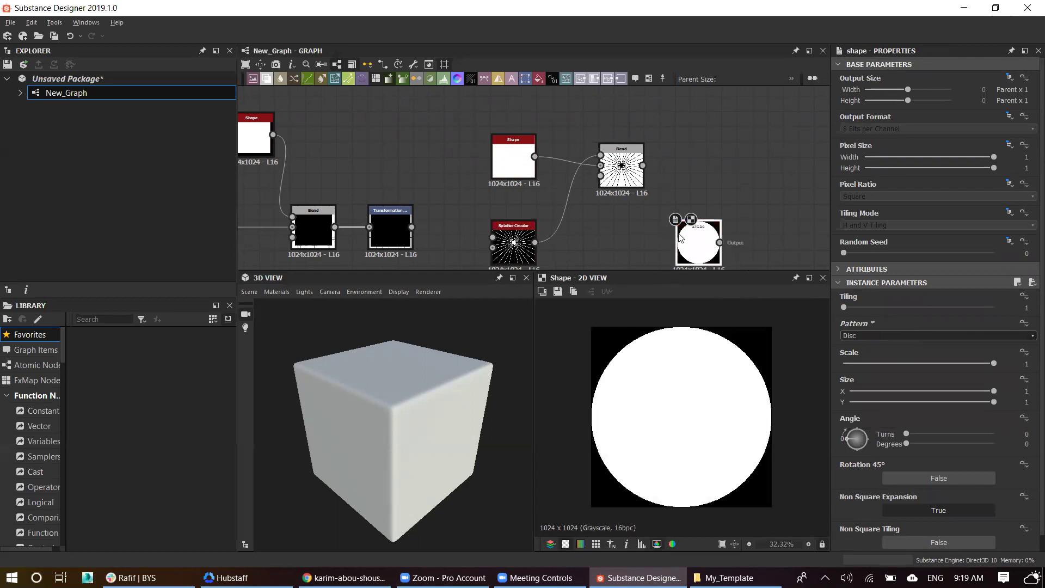
pyautogui.moveTo(698, 239); pyautogui.dragTo(653, 233)
pyautogui.doubleClick(632, 176)
# Step: Test a second Subtract Blend fed by the duplicated disc Shape
pyautogui.press('space')
pyautogui.write('blend')
pyautogui.press('Return')
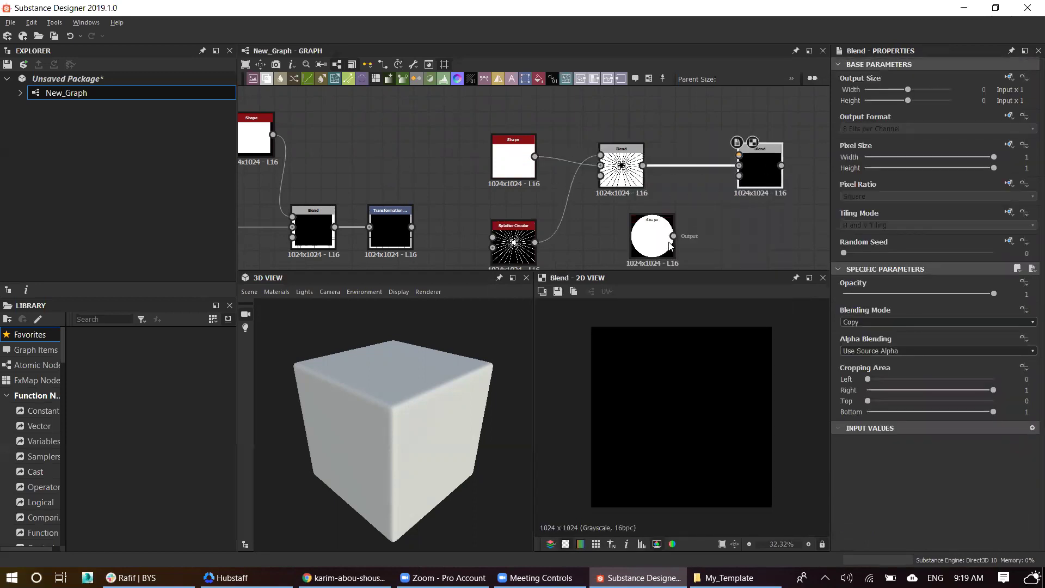
pyautogui.moveTo(673, 235); pyautogui.dragTo(739, 158)
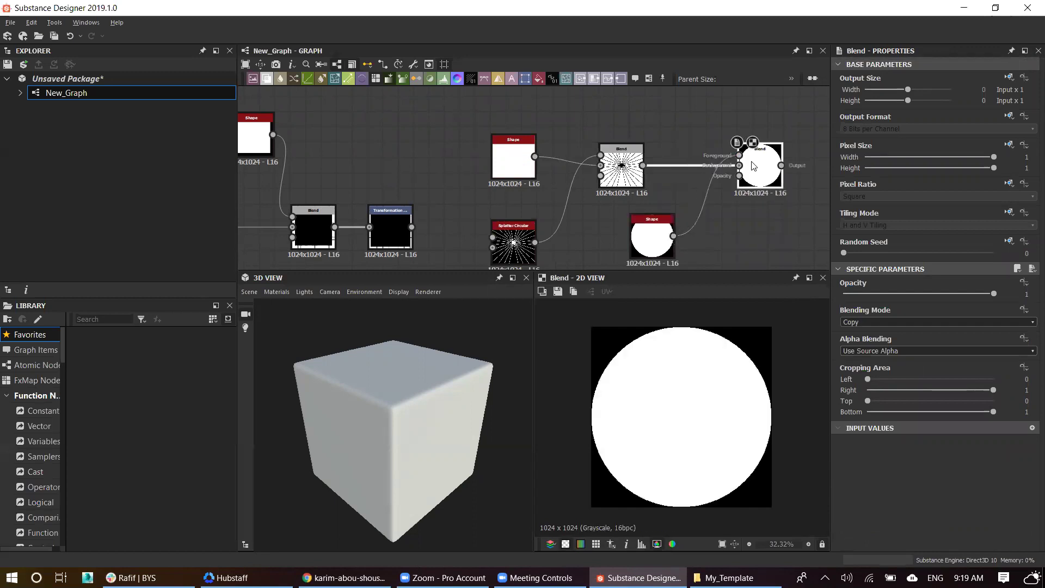
pyautogui.click(865, 321)
pyautogui.scroll(-1, 864, 321)
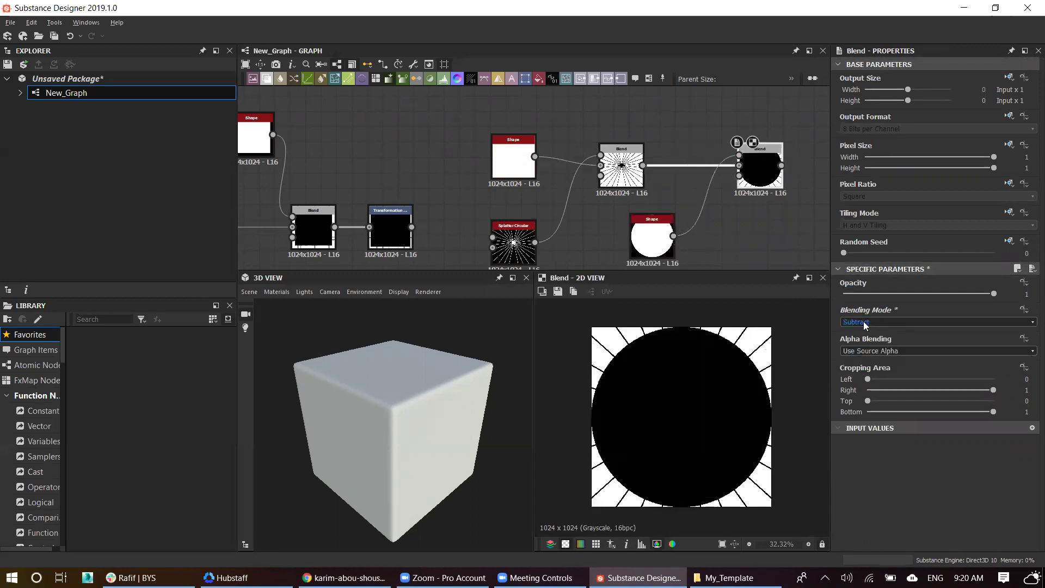
pyautogui.click(652, 232)
pyautogui.moveTo(673, 158); pyautogui.dragTo(673, 126)
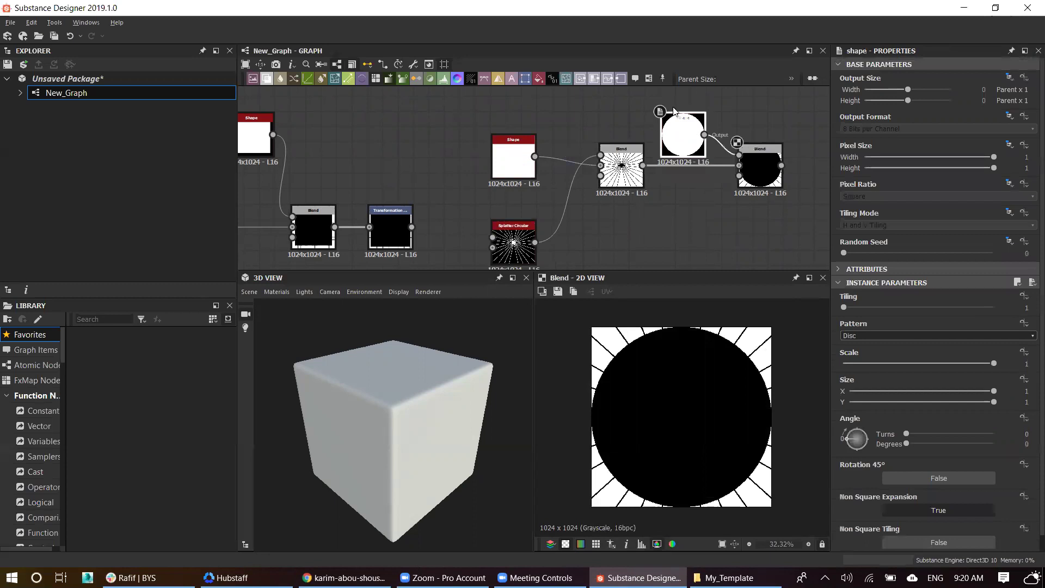
pyautogui.moveTo(674, 127); pyautogui.dragTo(652, 185, button='middle')
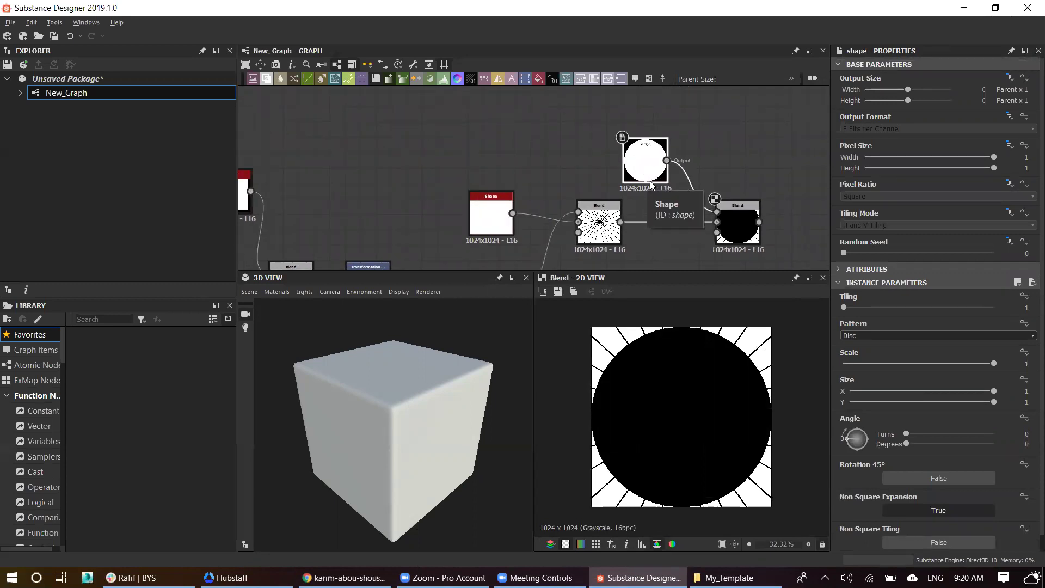
# Step: Delete the extra Shape and Blend nodes and set the original Shape's pattern to Disc
pyautogui.moveTo(777, 139); pyautogui.dragTo(662, 224)
pyautogui.press('Delete')
pyautogui.click(599, 228)
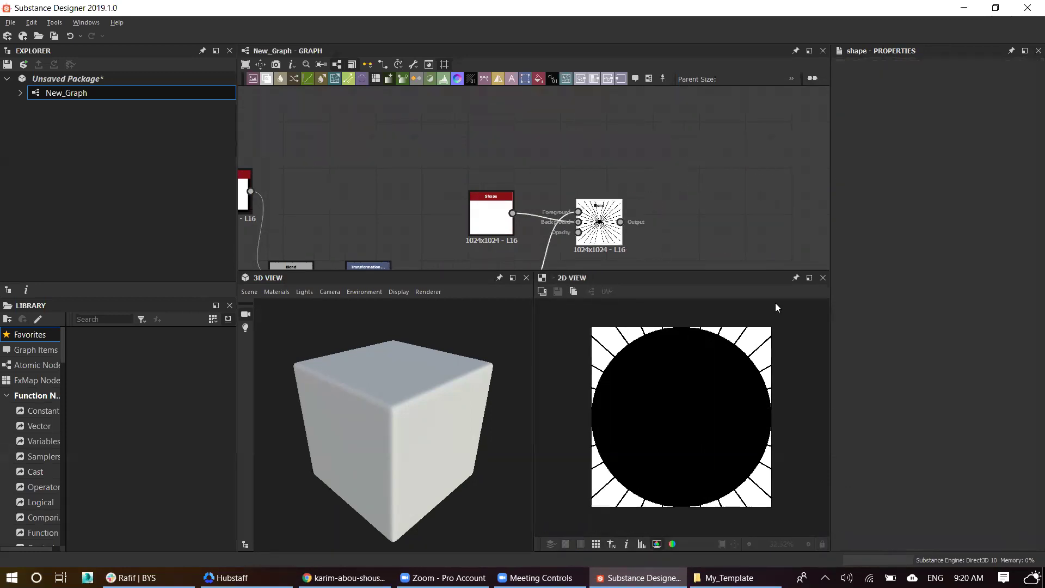
pyautogui.click(490, 218)
pyautogui.click(862, 333)
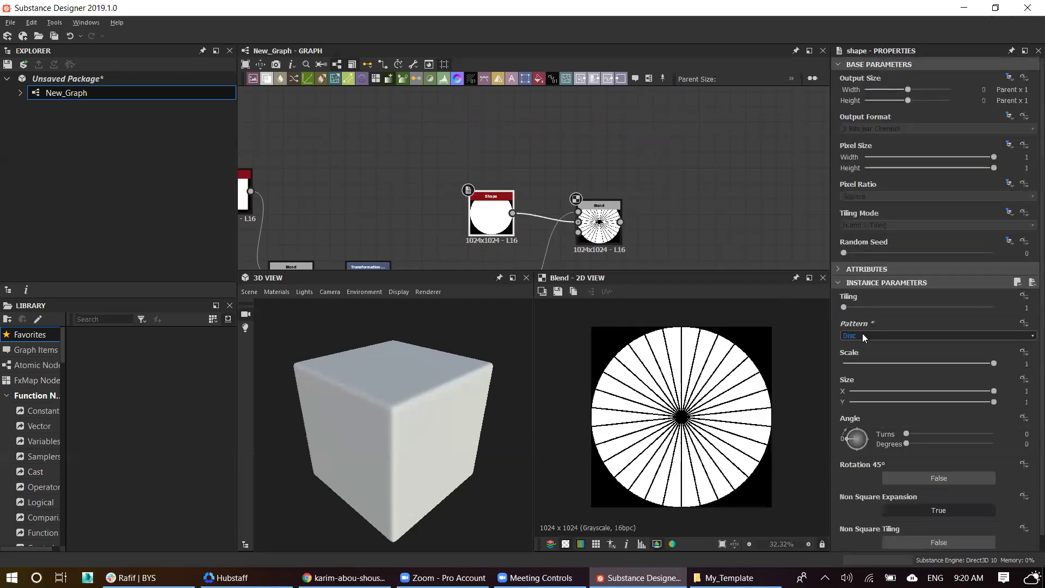
# Step: Add a Subtract Blend after the masked starburst, fed by a Transformation 2D of the disc
pyautogui.click(598, 221)
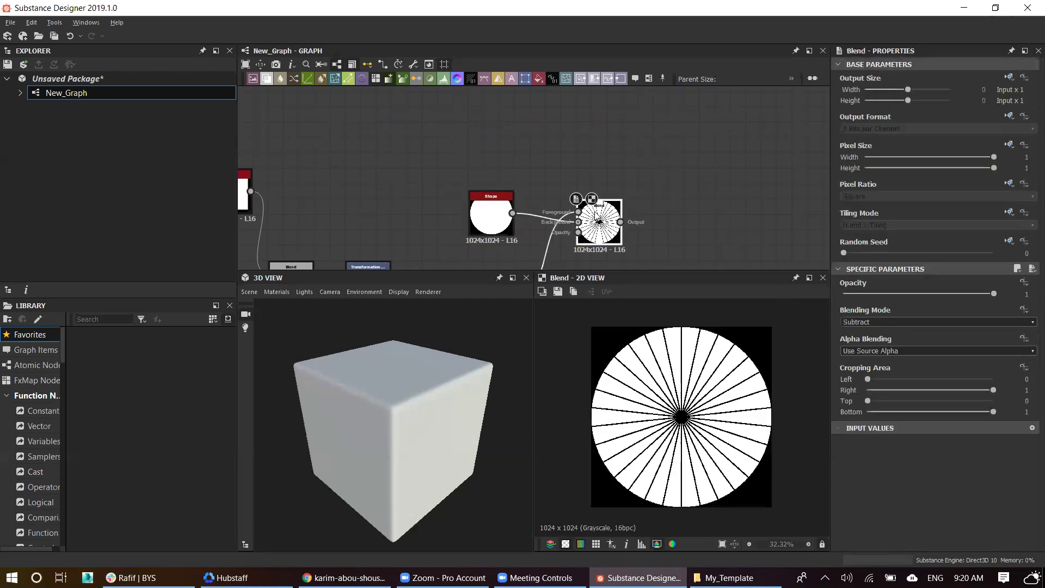
pyautogui.press('space')
pyautogui.write('b')
pyautogui.click(624, 238)
pyautogui.press('space')
pyautogui.press('Escape')
pyautogui.click(525, 78)
pyautogui.moveTo(512, 212)
pyautogui.mouseDown()
pyautogui.moveTo(562, 115)
pyautogui.moveTo(655, 211)
pyautogui.mouseUp()
pyautogui.click(668, 214)
pyautogui.scroll(-1, 908, 323)
pyautogui.scroll(-1, 907, 323)
# Step: Turn tiling off on the Transformation 2D and shrink the disc slightly into a thin ring
pyautogui.click(583, 117)
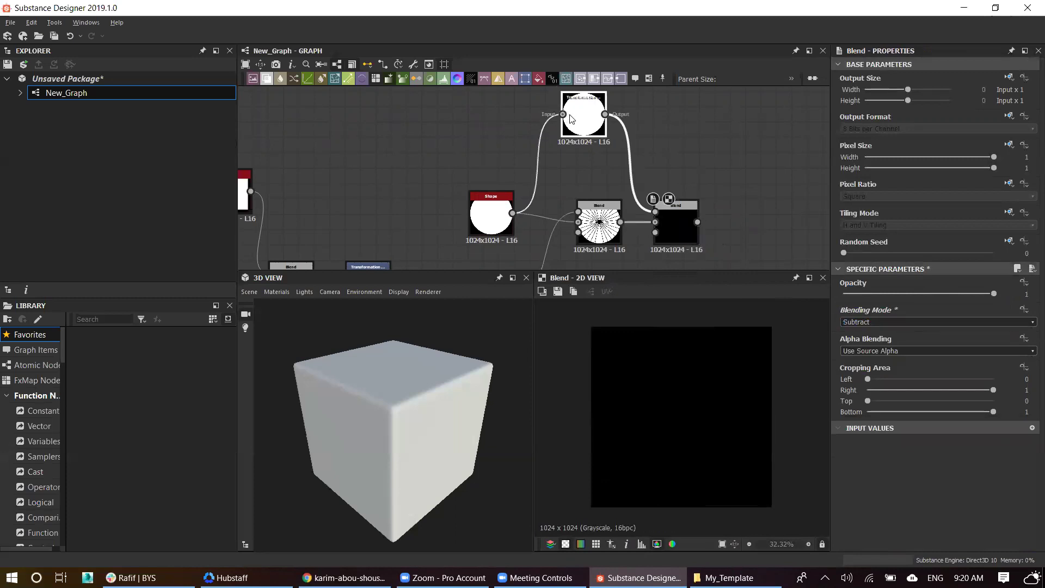
pyautogui.click(1010, 212)
pyautogui.click(968, 236)
pyautogui.click(863, 223)
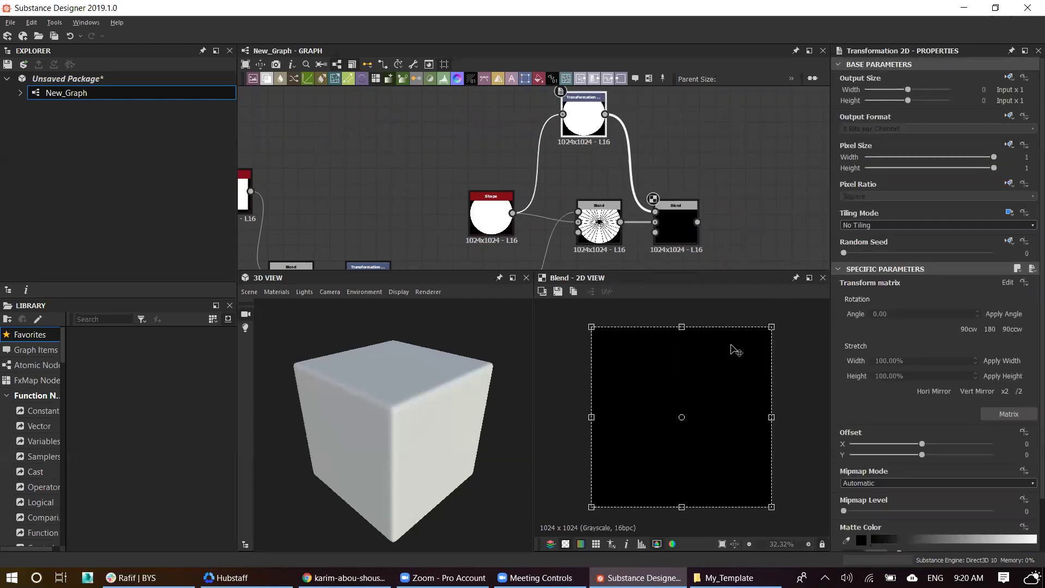
pyautogui.moveTo(776, 324); pyautogui.dragTo(754, 336)
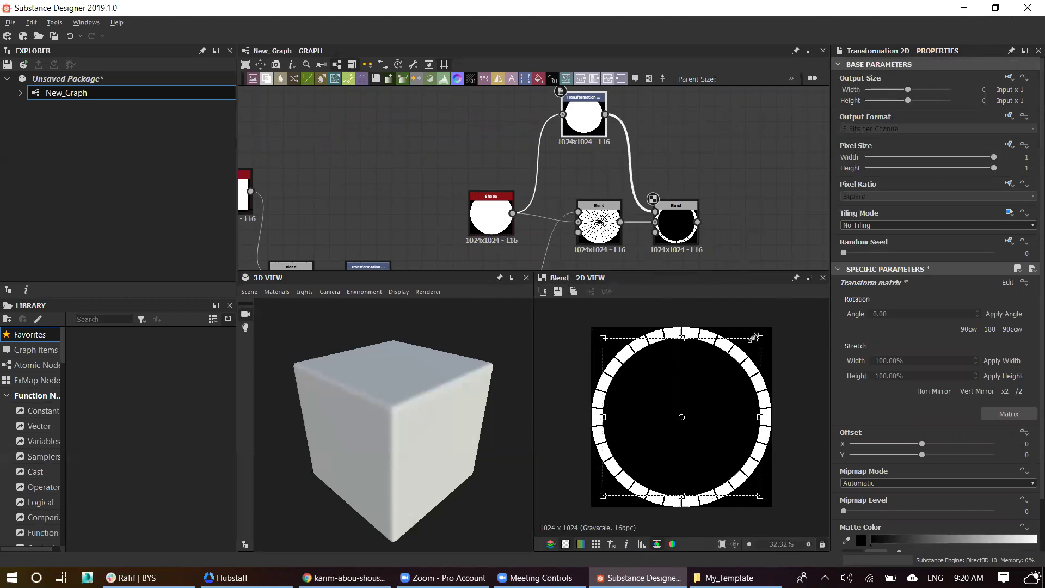
pyautogui.click(344, 577)
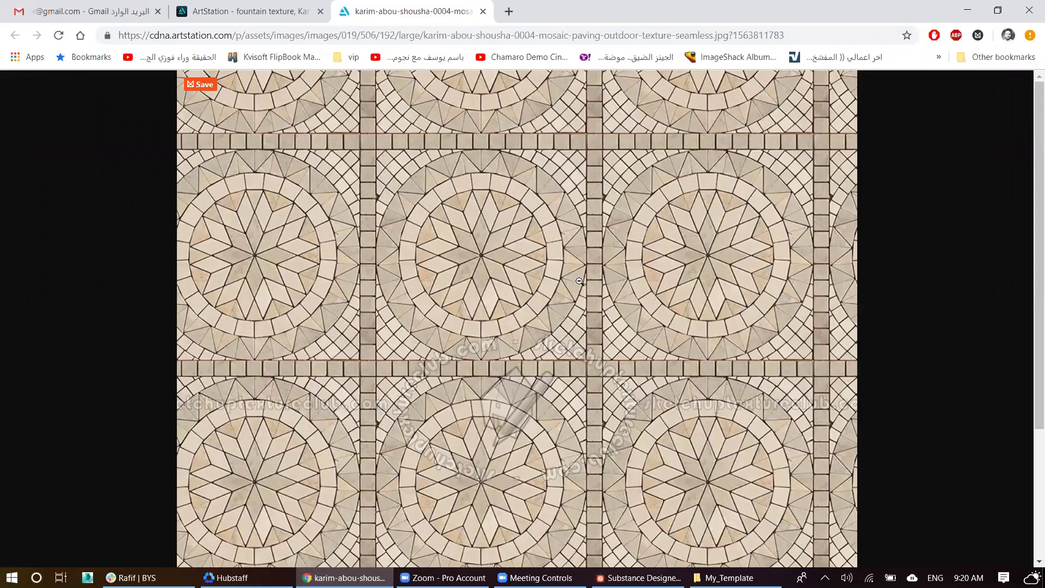
pyautogui.hotkey('alt', 'Tab')
# Step: Add another Blend node and rearrange the ring-building node cluster in the graph
pyautogui.scroll(-2, 621, 189)
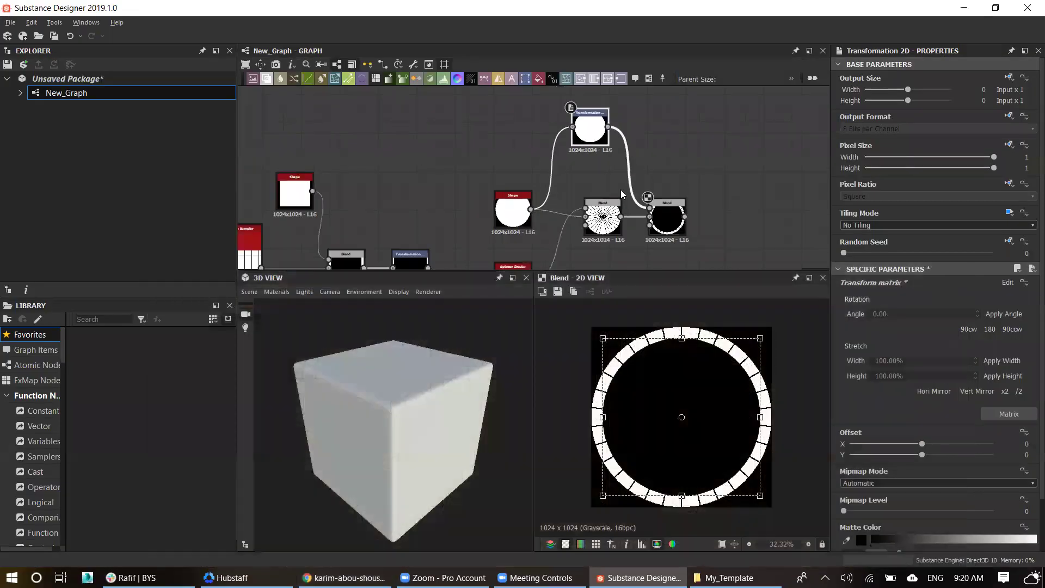
pyautogui.scroll(-2, 580, 132)
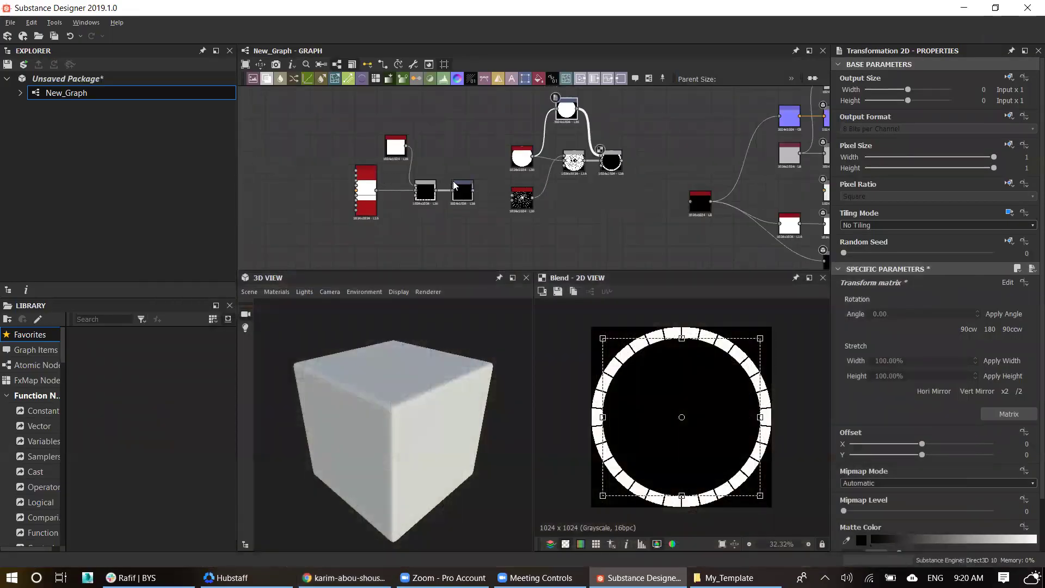
pyautogui.click(592, 223)
pyautogui.click(620, 243)
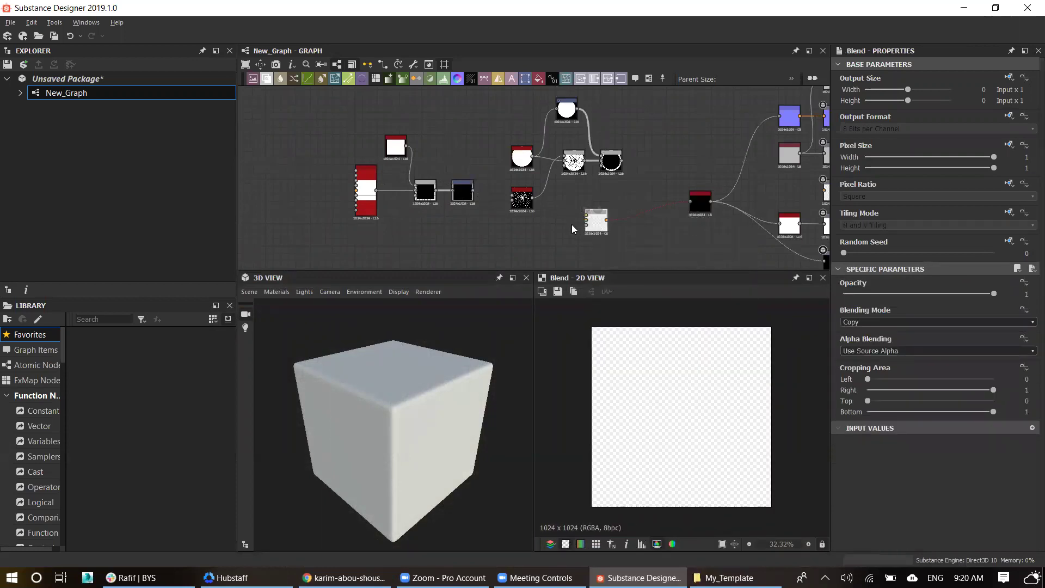
pyautogui.scroll(2, 599, 226)
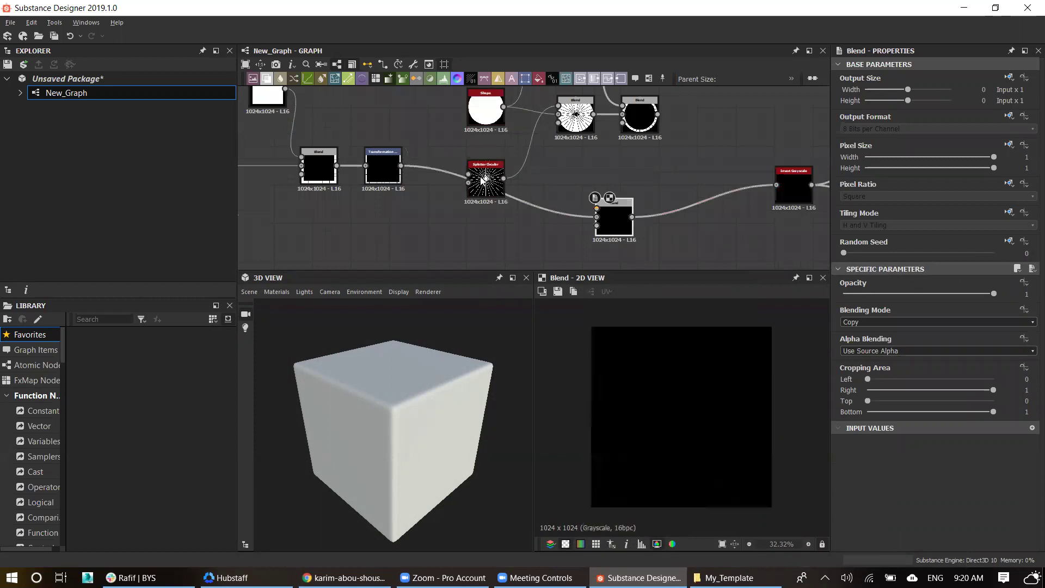
pyautogui.scroll(-3, 502, 221)
pyautogui.moveTo(474, 115)
pyautogui.mouseDown()
pyautogui.moveTo(559, 187)
pyautogui.moveTo(554, 112)
pyautogui.mouseUp()
pyautogui.moveTo(333, 130); pyautogui.dragTo(449, 243)
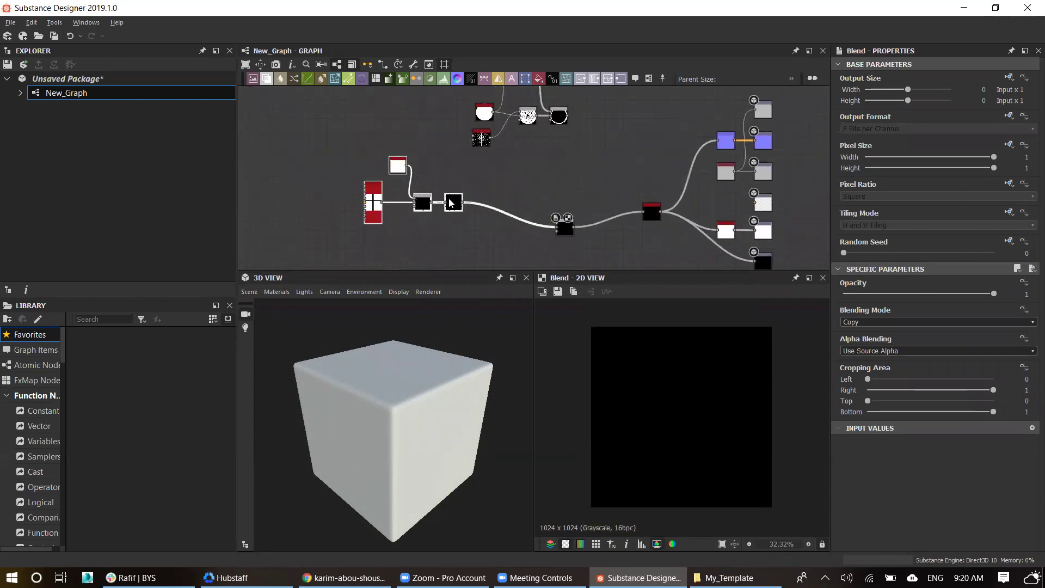
pyautogui.moveTo(450, 203); pyautogui.dragTo(330, 222)
pyautogui.moveTo(529, 130); pyautogui.dragTo(532, 175, button='middle')
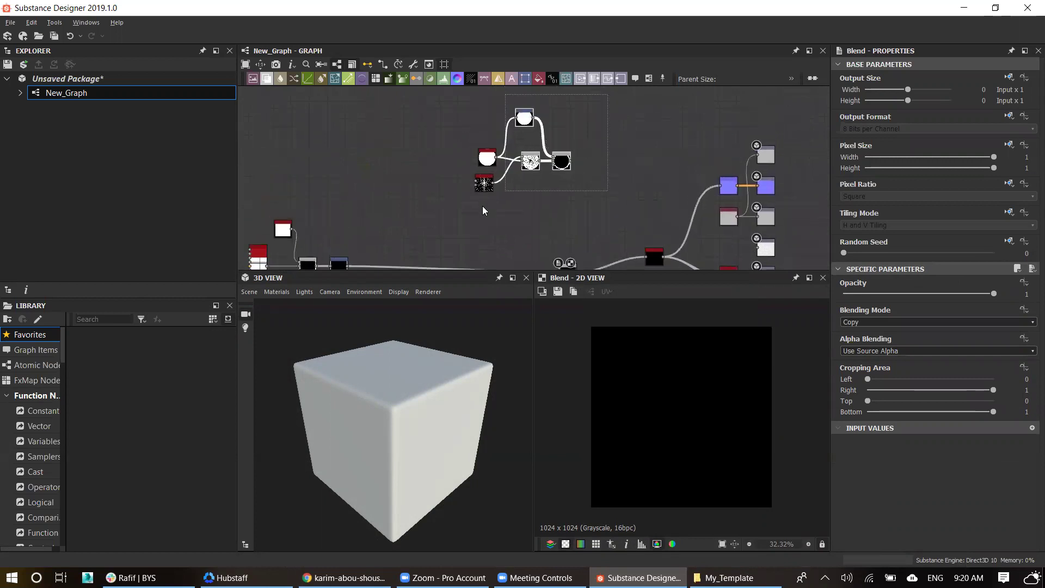
pyautogui.moveTo(569, 157); pyautogui.dragTo(507, 202)
pyautogui.moveTo(528, 204); pyautogui.dragTo(531, 161, button='middle')
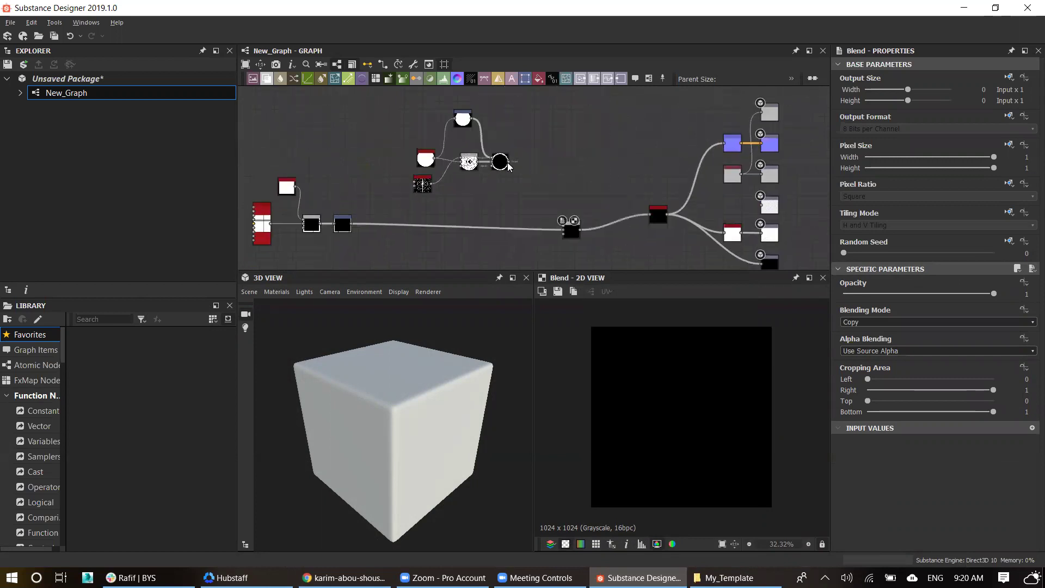
# Step: Wire the segmented ring into the main Blend set to Add (Linear Dodge)
pyautogui.moveTo(574, 223); pyautogui.dragTo(573, 224)
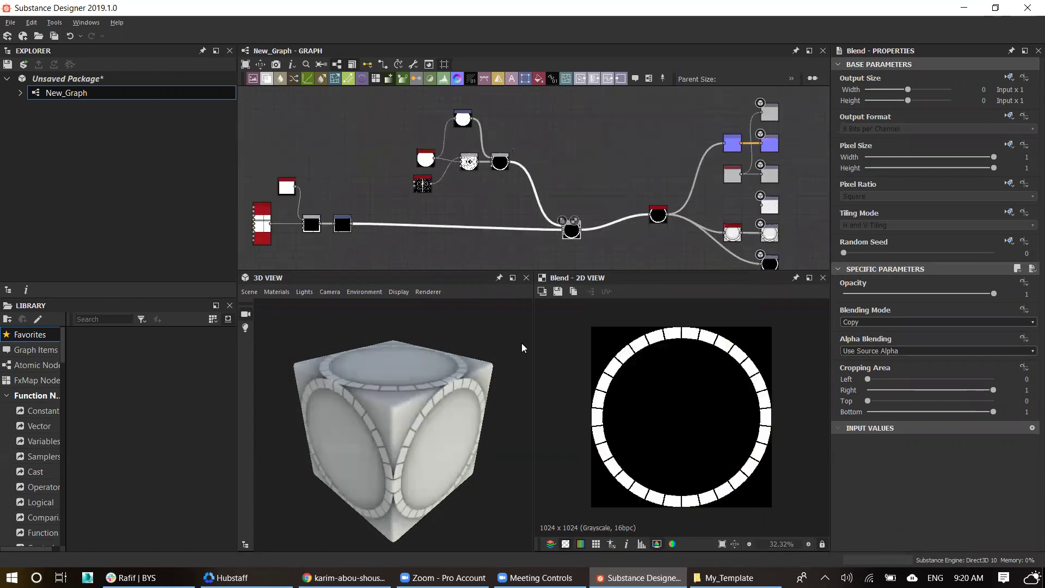
pyautogui.click(926, 325)
pyautogui.click(926, 330)
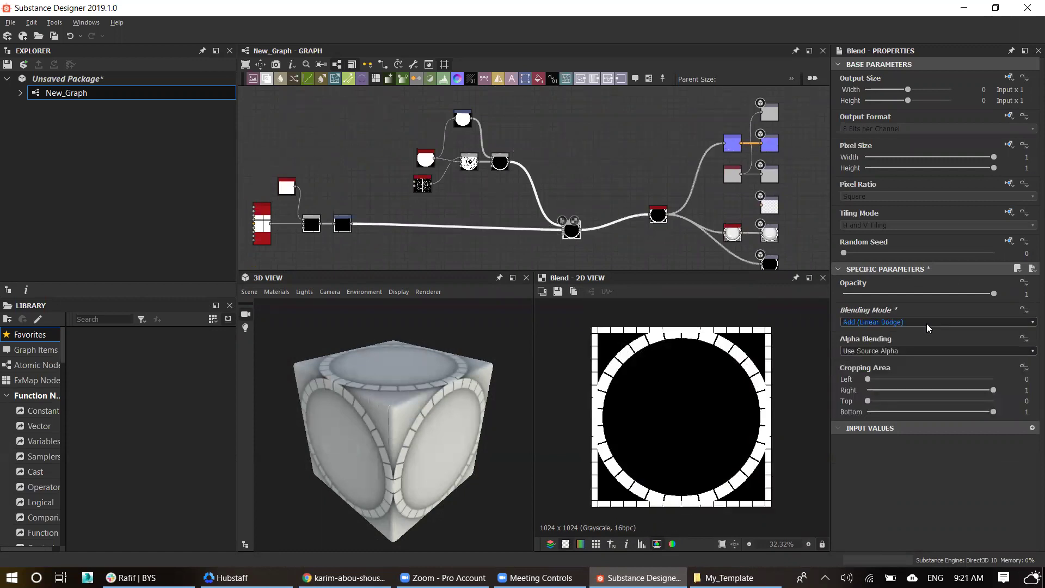
pyautogui.scroll(-2, 656, 367)
# Step: Insert a Transformation 2D with No Tiling after the ring's Subtract Blend
pyautogui.scroll(3, 478, 130)
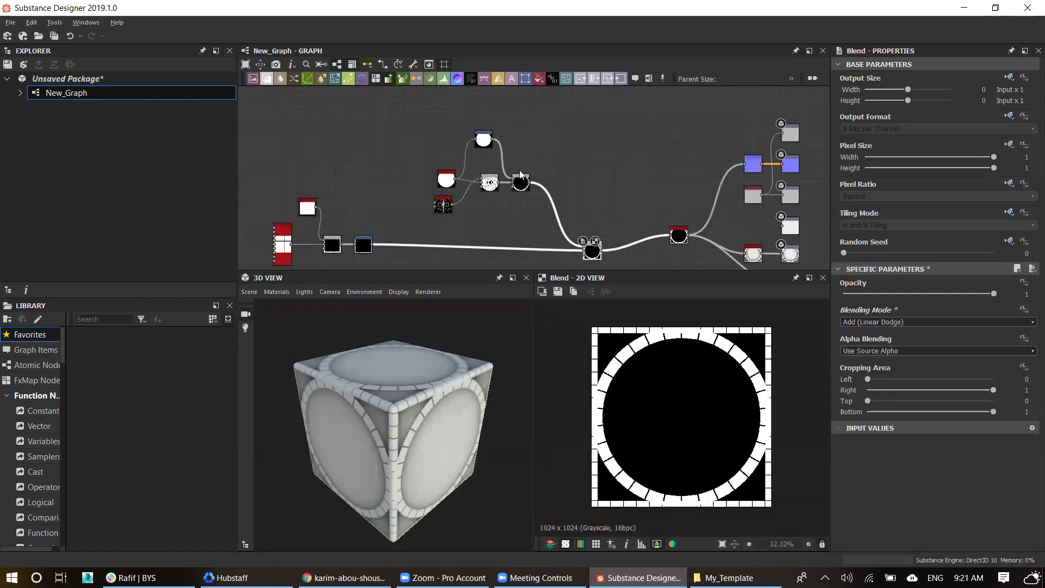
pyautogui.click(523, 199)
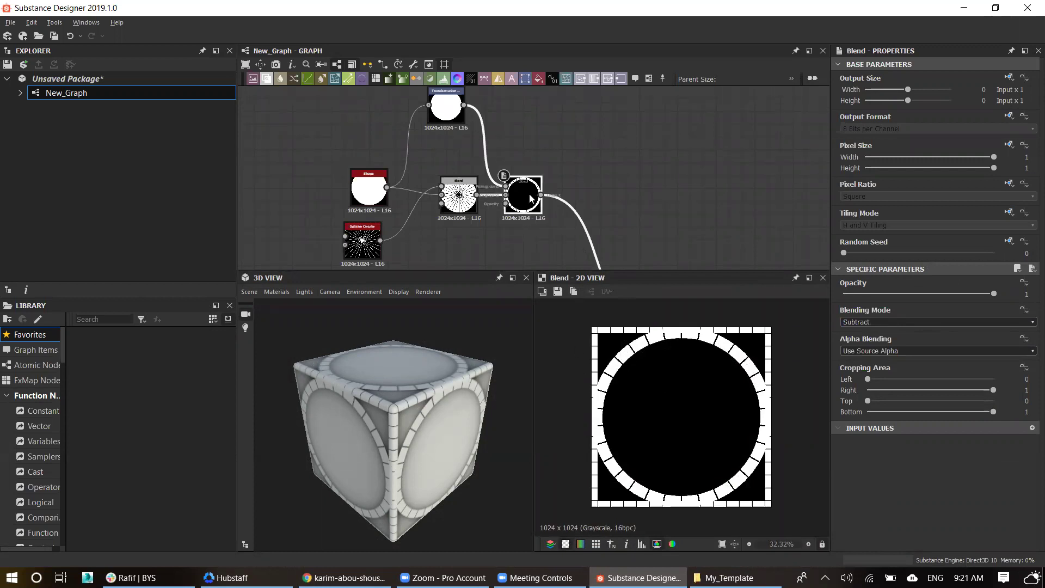
pyautogui.press('space')
pyautogui.write('trans')
pyautogui.click(574, 209)
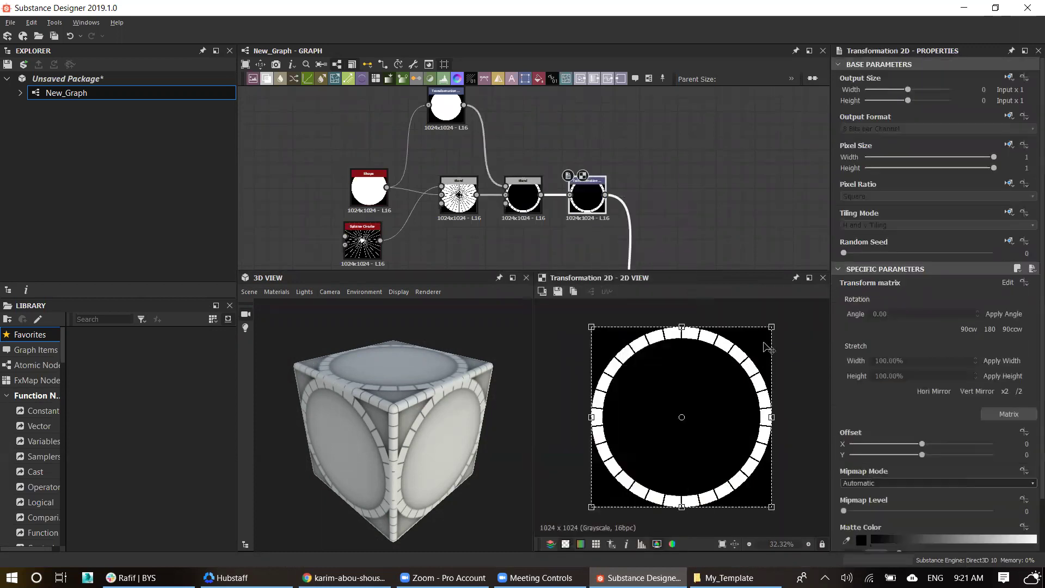
pyautogui.click(1007, 212)
pyautogui.click(995, 249)
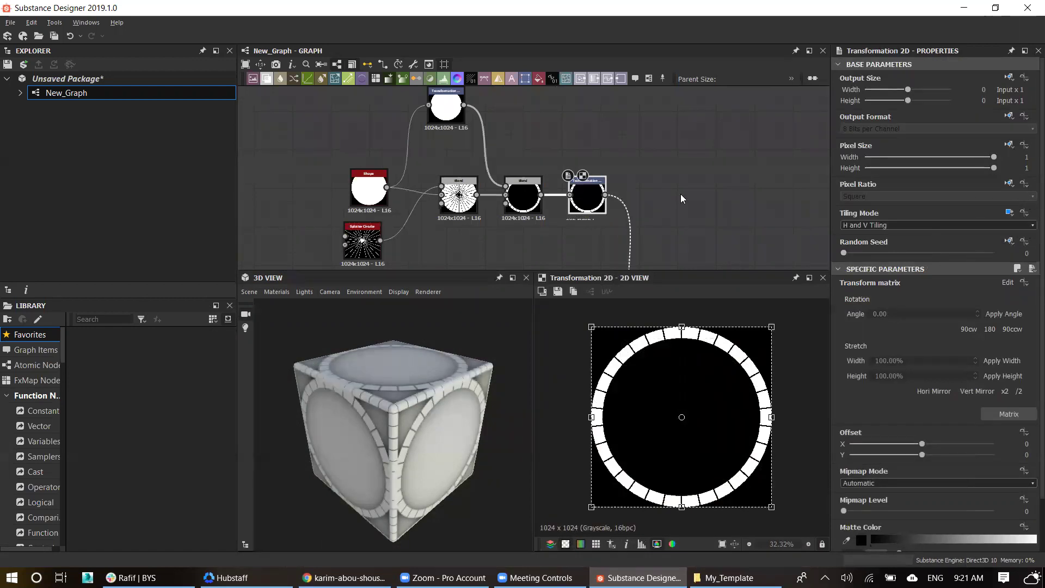
pyautogui.click(855, 221)
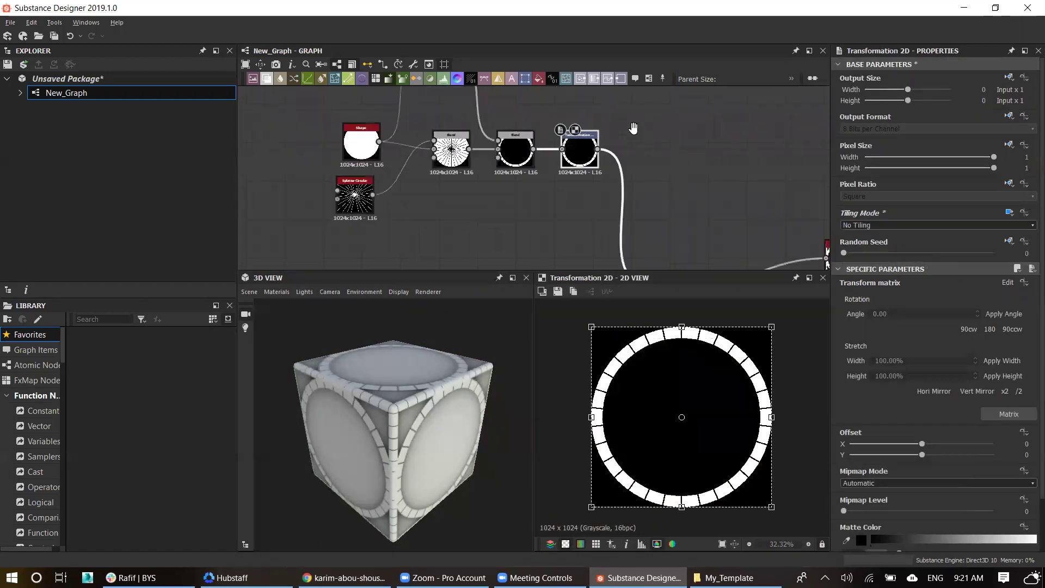
# Step: Adjust the ring's scale so it sits just inside the square-tile border
pyautogui.moveTo(651, 262); pyautogui.dragTo(646, 177, button='middle')
pyautogui.click(661, 247)
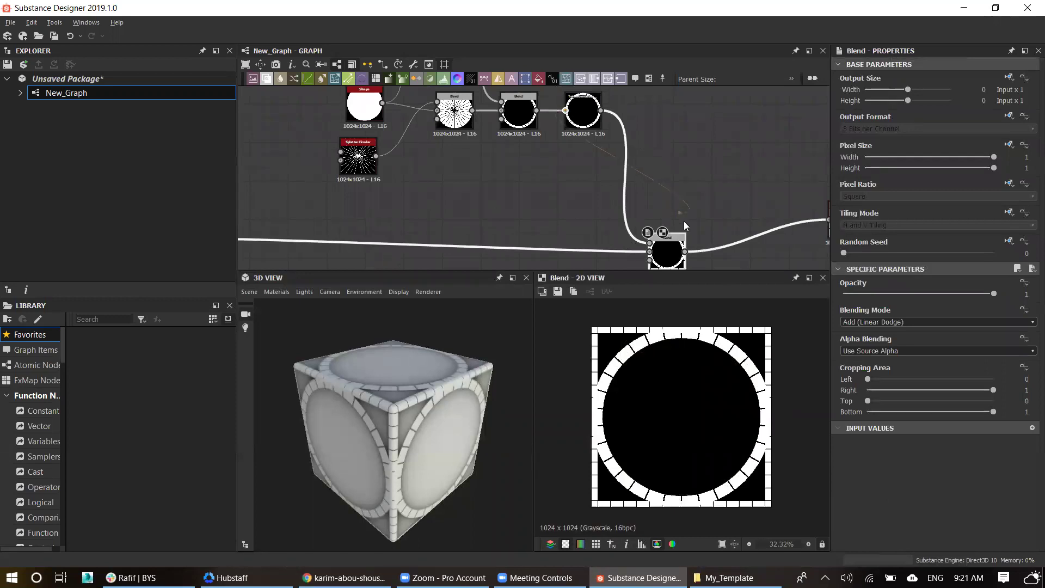
pyautogui.click(582, 111)
pyautogui.moveTo(771, 326); pyautogui.dragTo(763, 339)
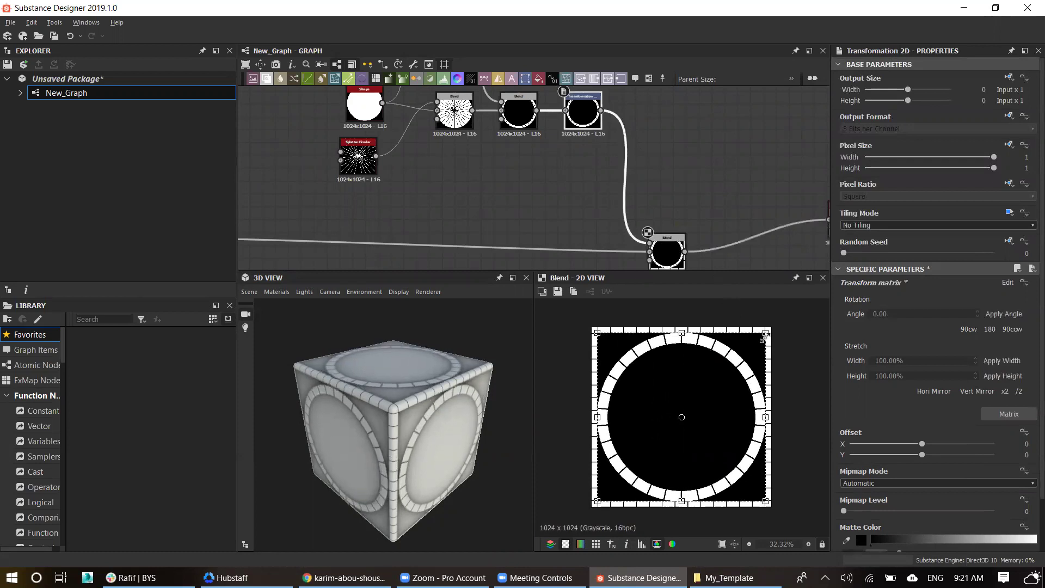
pyautogui.scroll(4, 763, 397)
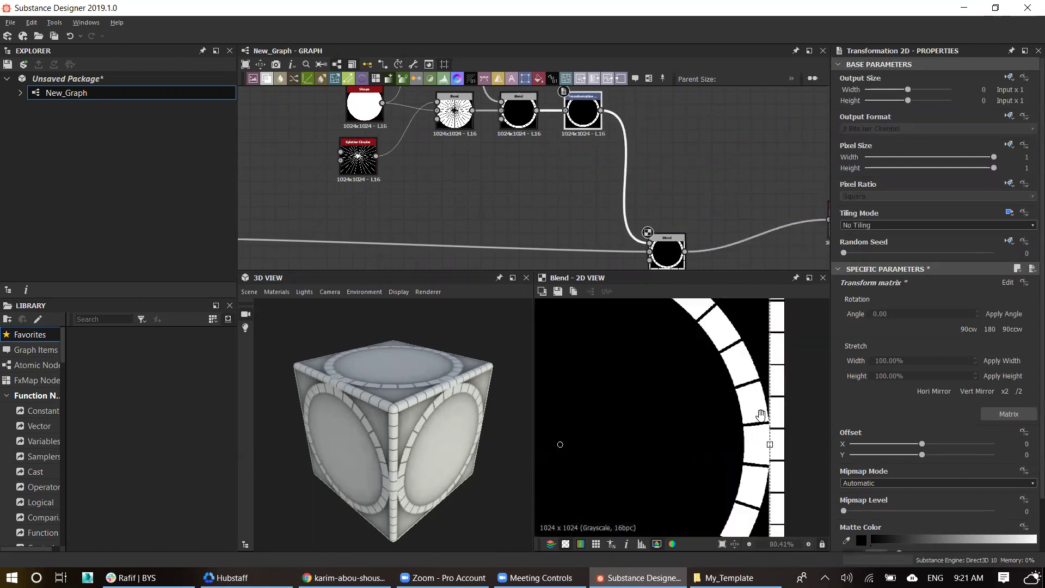
pyautogui.moveTo(761, 416); pyautogui.dragTo(735, 507, button='middle')
pyautogui.scroll(4, 765, 333)
pyautogui.moveTo(766, 327); pyautogui.dragTo(759, 328)
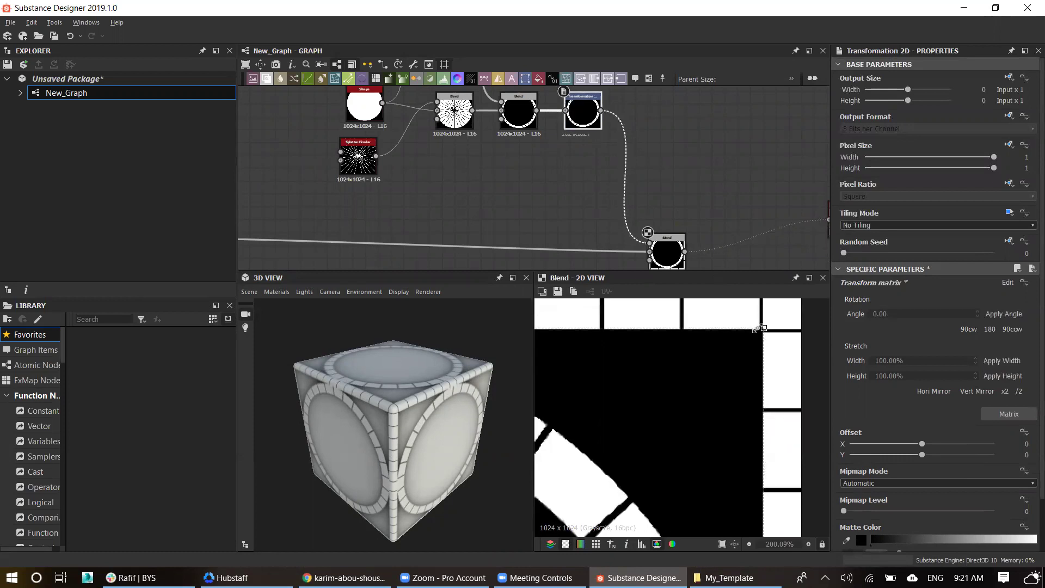
# Step: Zoom in to inspect the ring's top edge against the square border
pyautogui.scroll(-4, 754, 340)
pyautogui.scroll(-3, 740, 348)
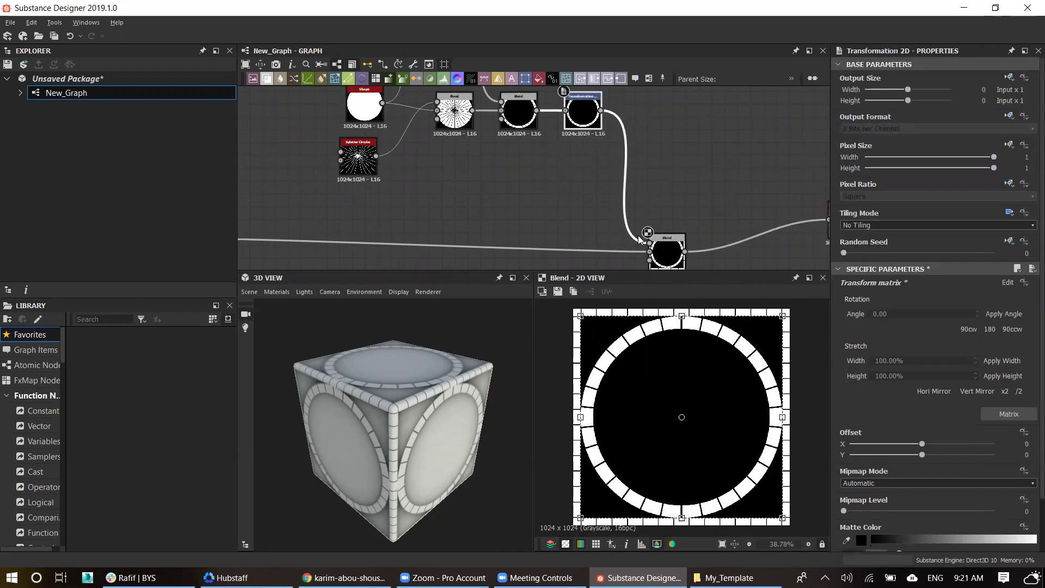
pyautogui.scroll(-2, 626, 226)
pyautogui.scroll(-1, 623, 183)
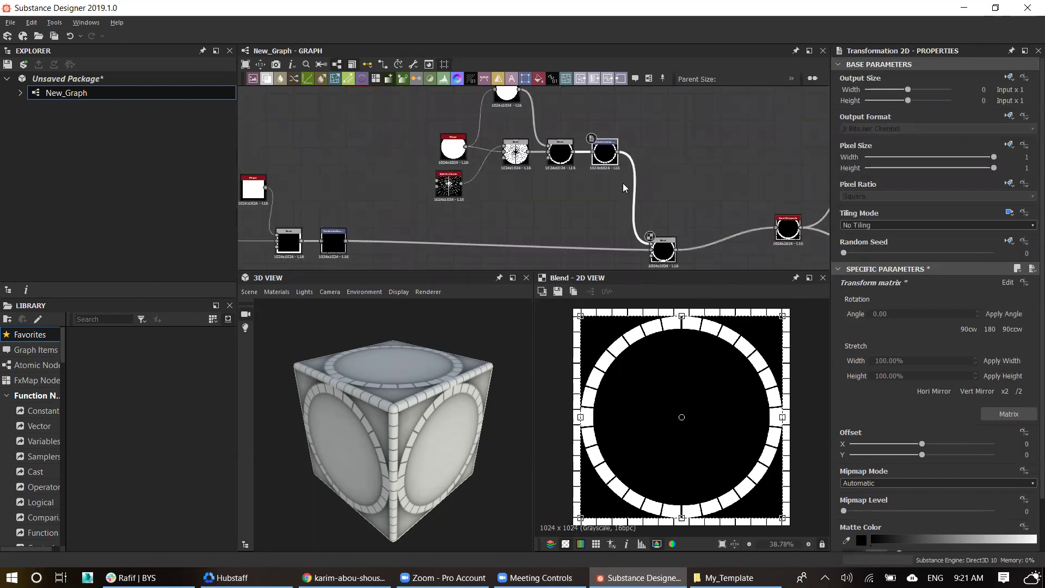
pyautogui.scroll(3, 711, 348)
pyautogui.scroll(3, 695, 401)
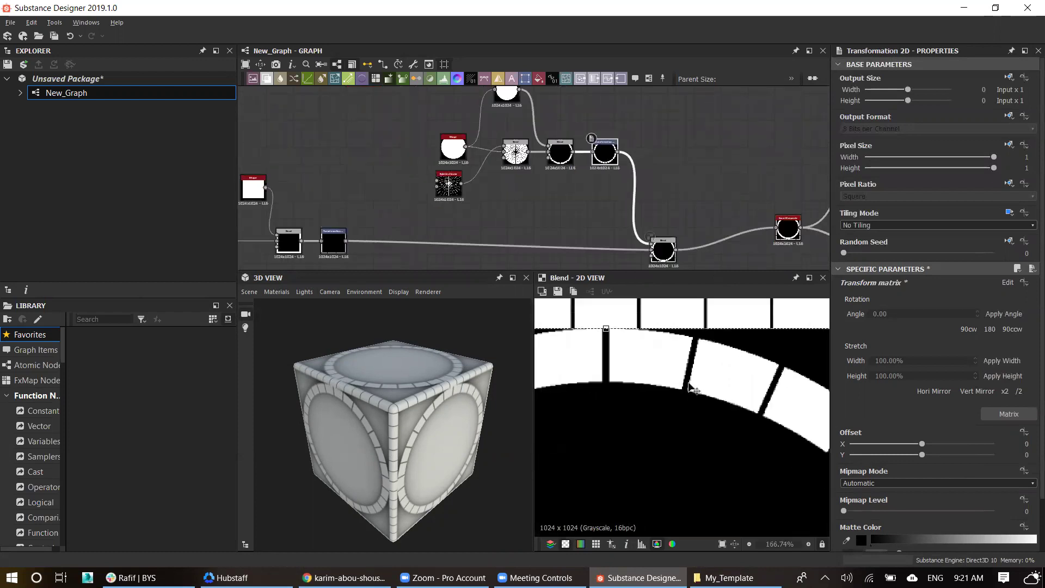
pyautogui.moveTo(588, 172); pyautogui.dragTo(612, 249, button='middle')
pyautogui.scroll(3, 598, 239)
pyautogui.click(478, 223)
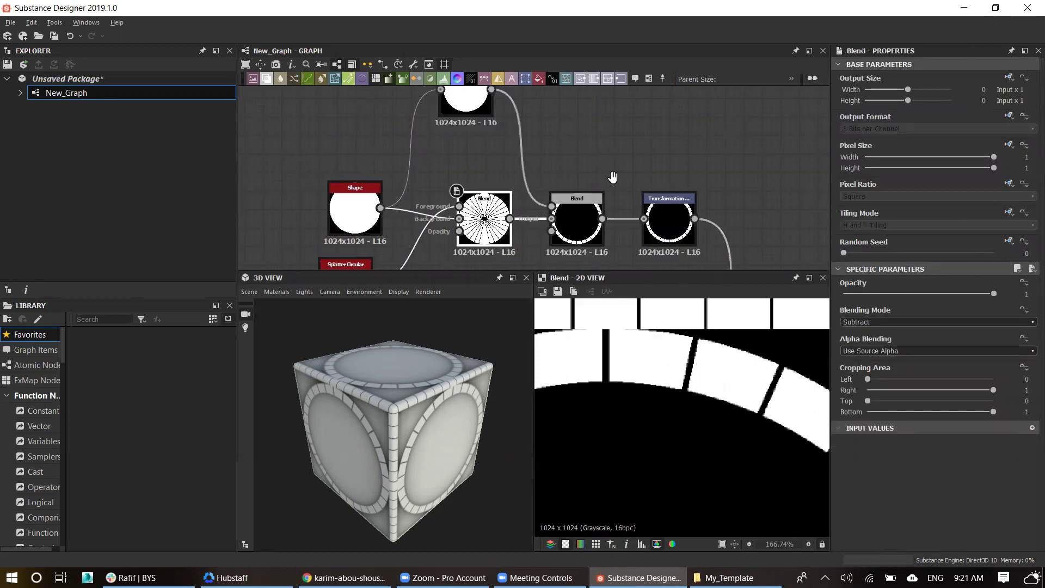
# Step: Set the Splatter Circular node's Size X to 0.003 for thinner segment gaps
pyautogui.moveTo(354, 272); pyautogui.dragTo(484, 228, button='middle')
pyautogui.click(484, 228)
pyautogui.click(454, 231)
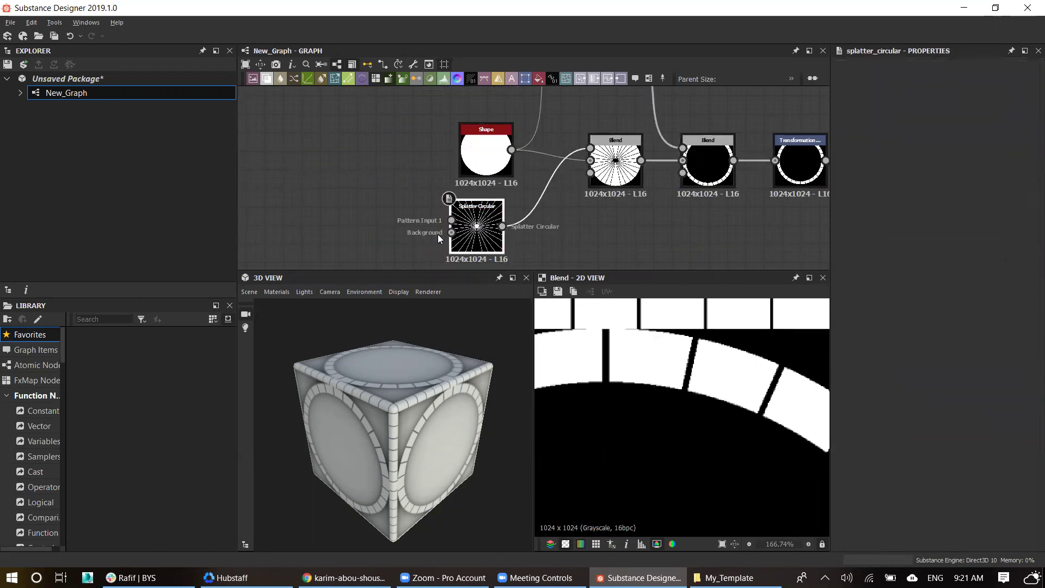
pyautogui.scroll(-5, 933, 376)
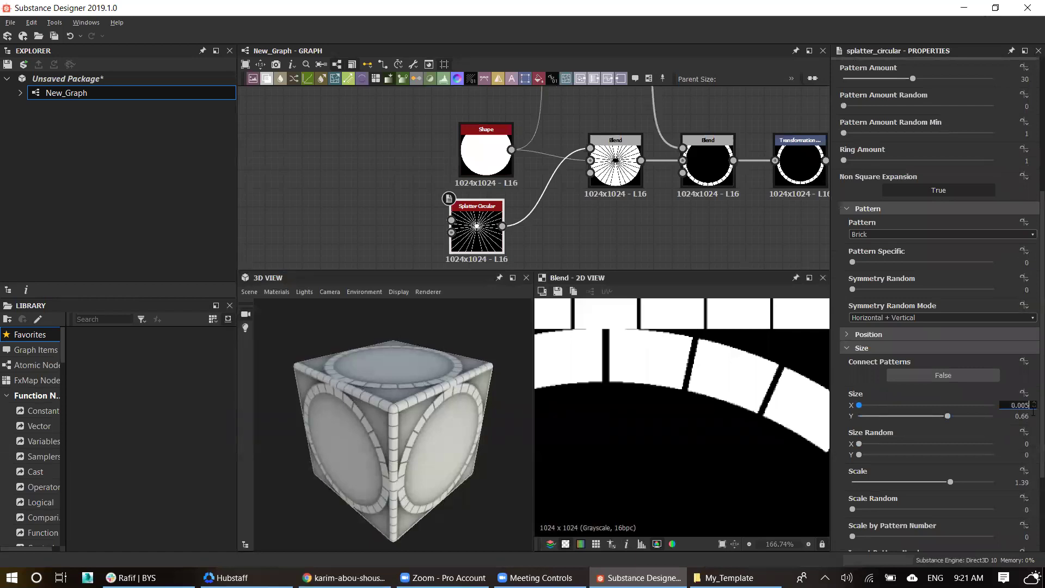
pyautogui.write('3')
pyautogui.press('Return')
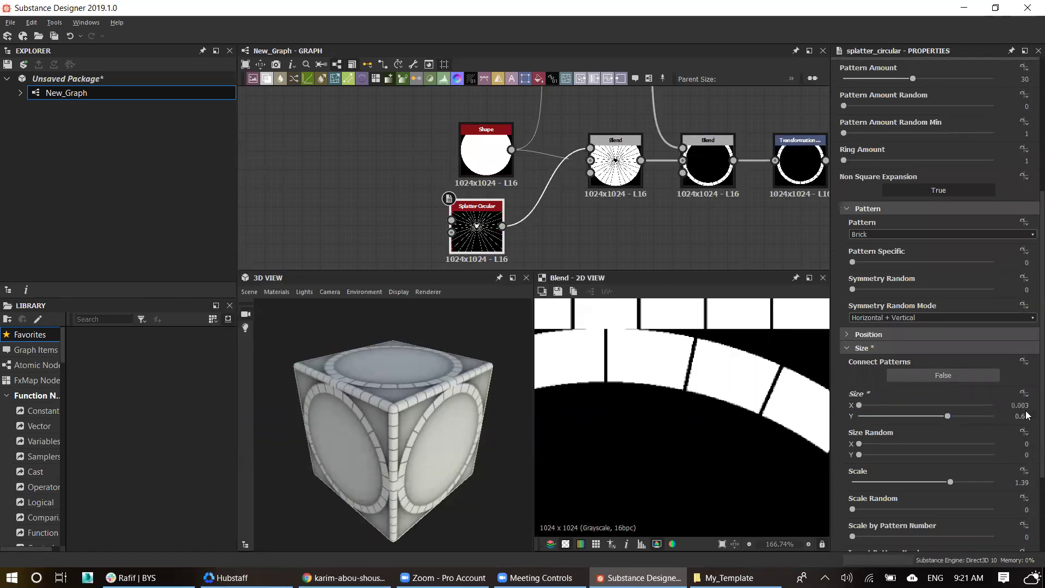
pyautogui.scroll(-2, 650, 381)
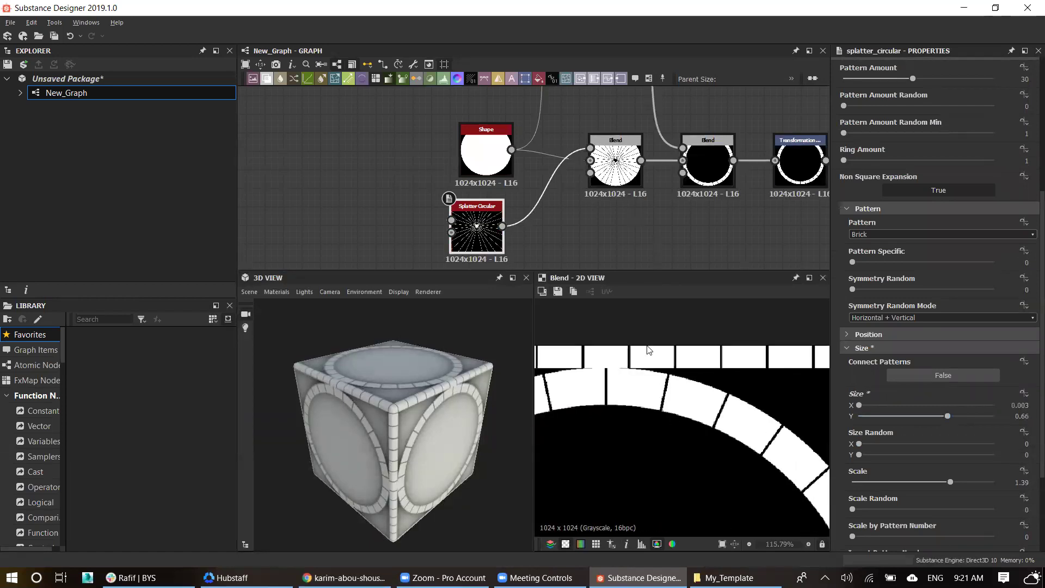
pyautogui.scroll(-7, 647, 350)
pyautogui.scroll(3, 668, 379)
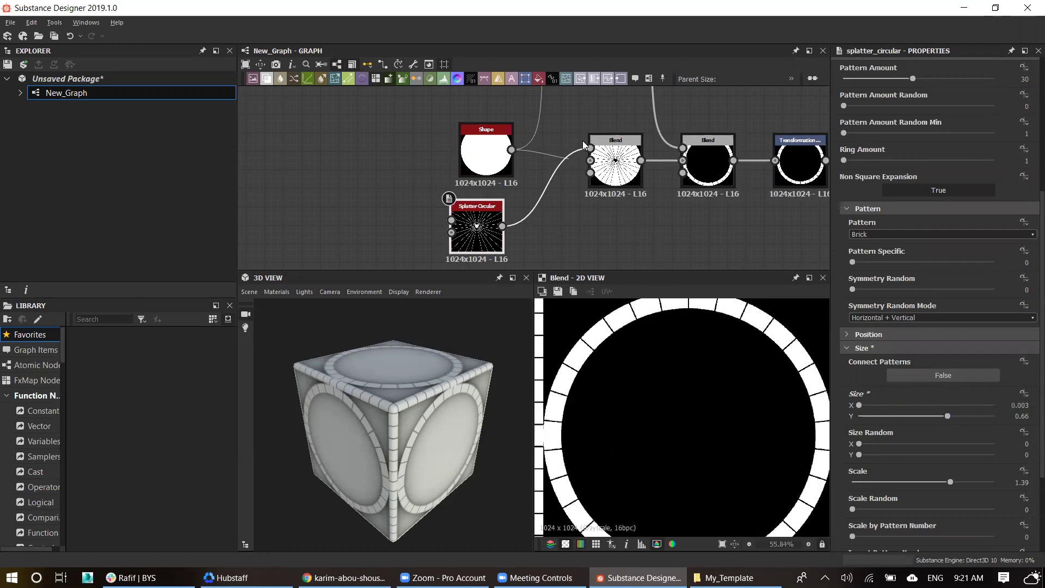
# Step: Scale the ring's Transformation 2D to sit inside the square border, then compare with the ArtStation reference
pyautogui.moveTo(584, 146); pyautogui.dragTo(452, 150, button='middle')
pyautogui.scroll(-1, 718, 163)
pyautogui.click(680, 161)
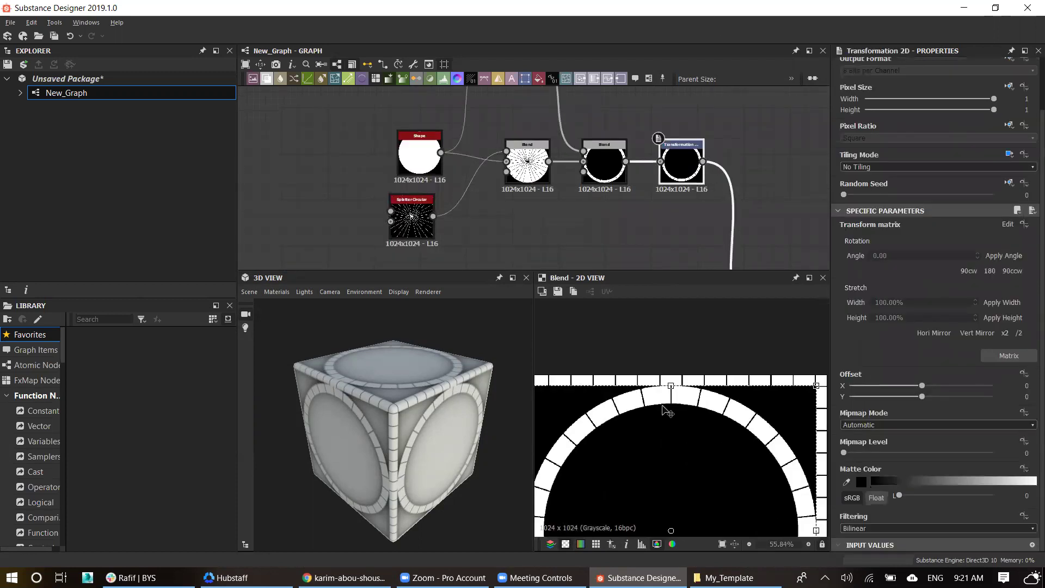
pyautogui.scroll(5, 655, 380)
pyautogui.scroll(-4, 600, 405)
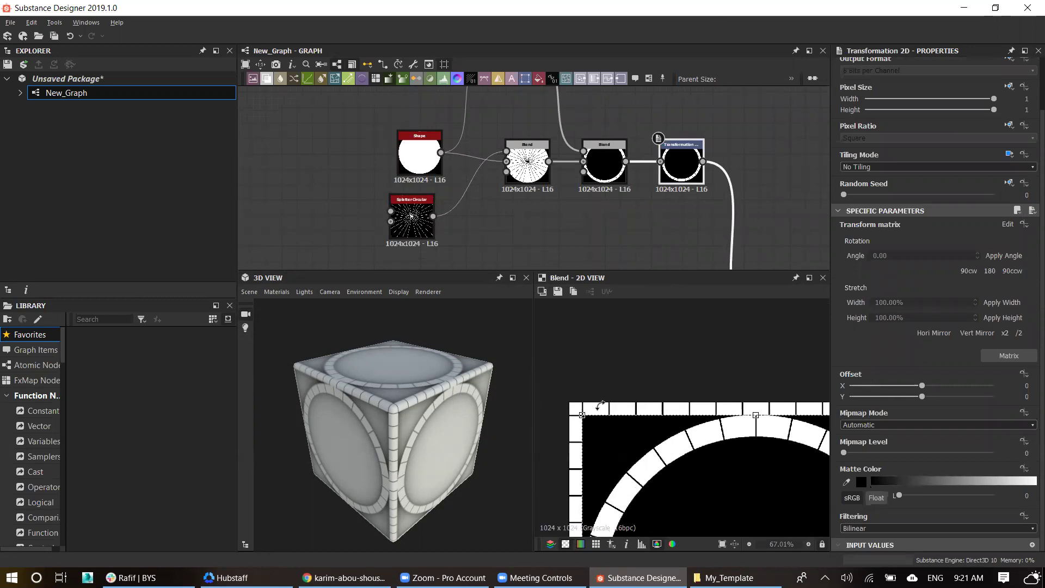
pyautogui.scroll(2, 601, 405)
pyautogui.moveTo(571, 416); pyautogui.dragTo(577, 422)
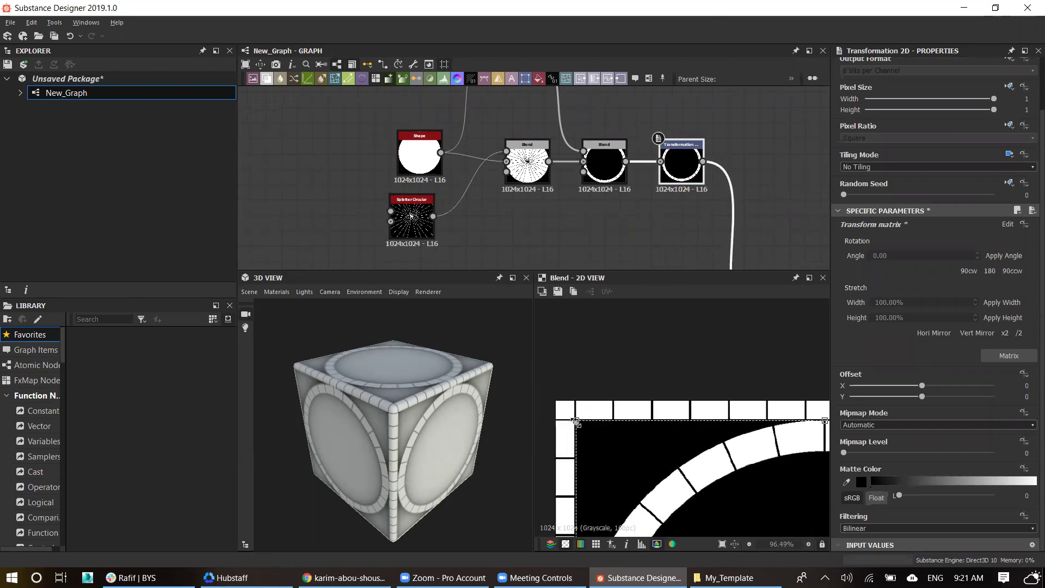
pyautogui.scroll(-4, 710, 409)
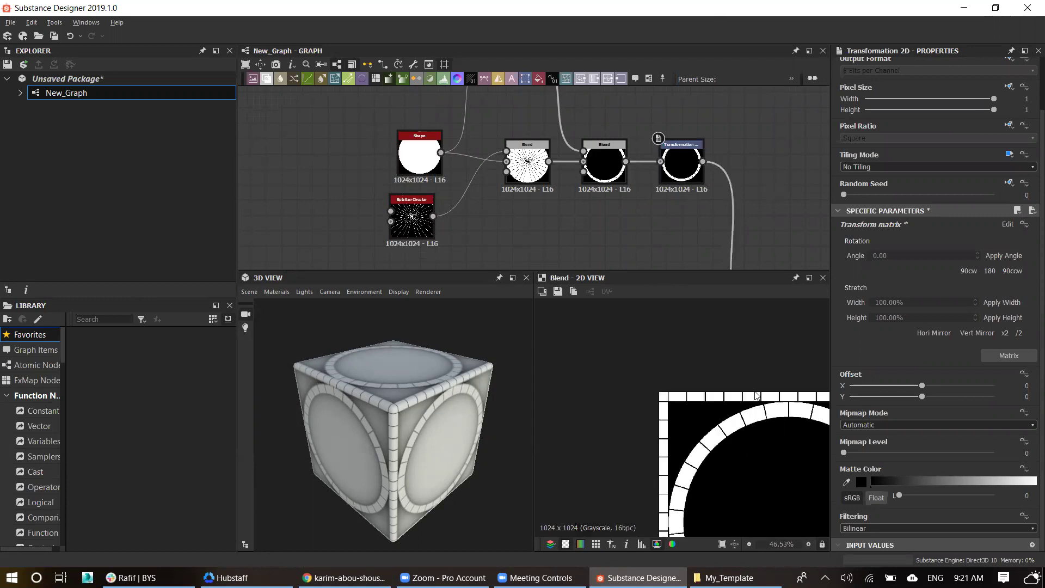
pyautogui.scroll(-5, 710, 408)
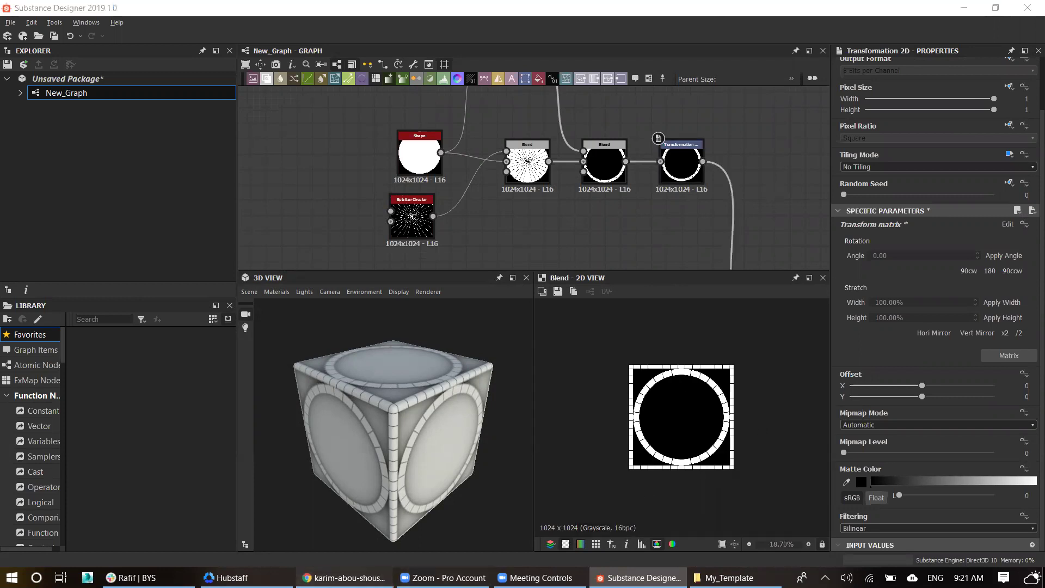
pyautogui.click(344, 578)
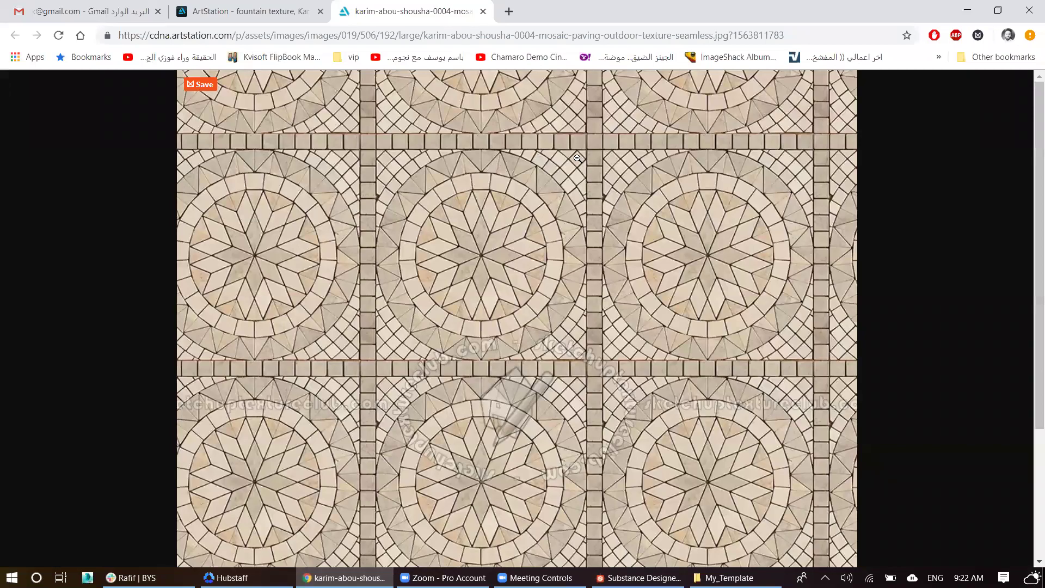
pyautogui.click(638, 578)
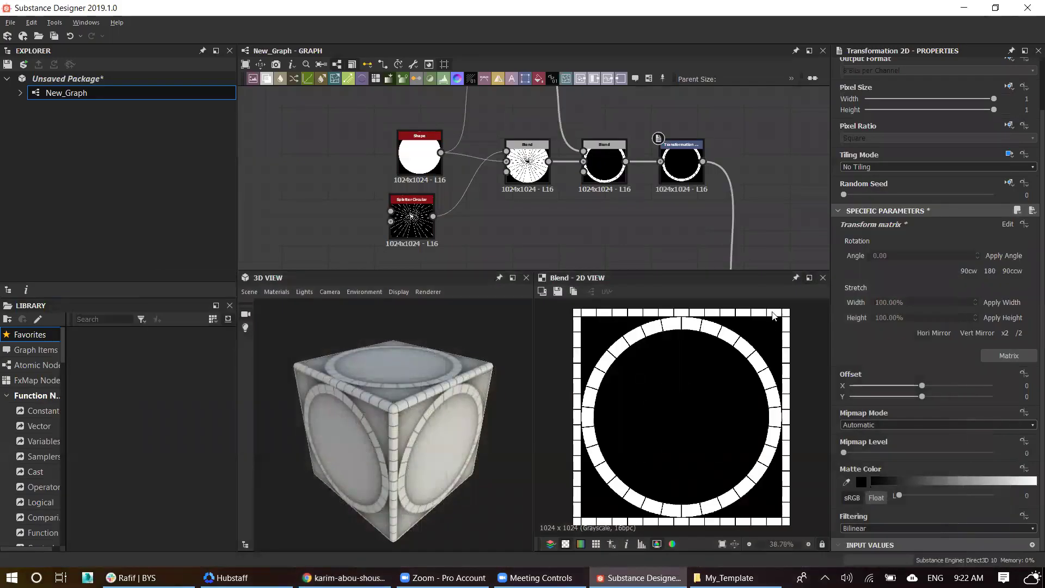
# Step: Feed the transformed ring into a new Blend, plus a duplicated Transformation 2D copy
pyautogui.moveTo(723, 202); pyautogui.dragTo(713, 234, button='middle')
pyautogui.scroll(-3, 482, 162)
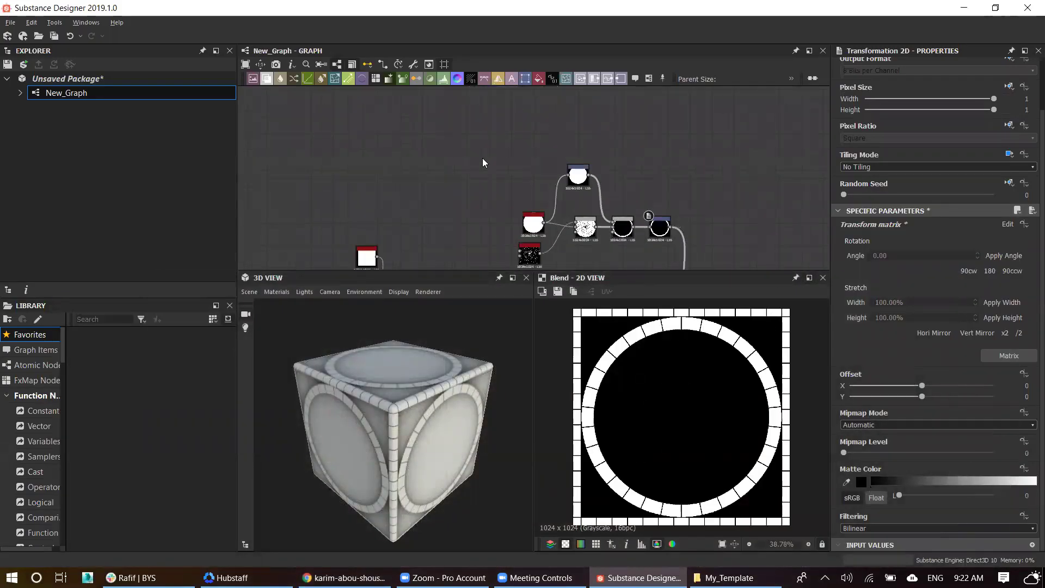
pyautogui.moveTo(458, 144)
pyautogui.mouseDown(button='middle')
pyautogui.moveTo(577, 189)
pyautogui.moveTo(443, 138)
pyautogui.mouseUp(button='middle')
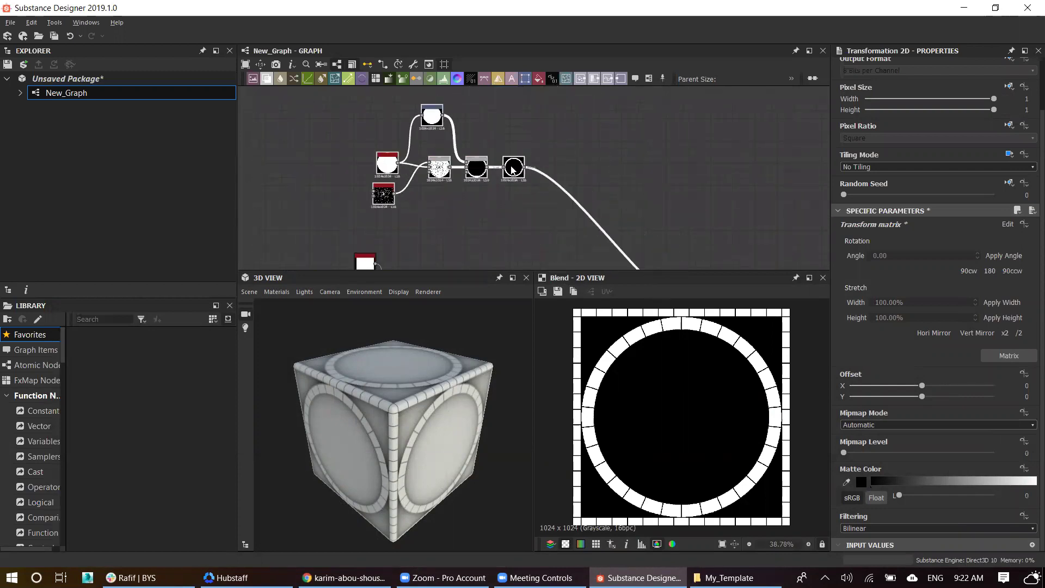
pyautogui.moveTo(525, 167)
pyautogui.mouseDown()
pyautogui.moveTo(535, 189)
pyautogui.moveTo(600, 168)
pyautogui.mouseUp()
pyautogui.click(536, 189)
pyautogui.scroll(3, 517, 208)
pyautogui.click(517, 208)
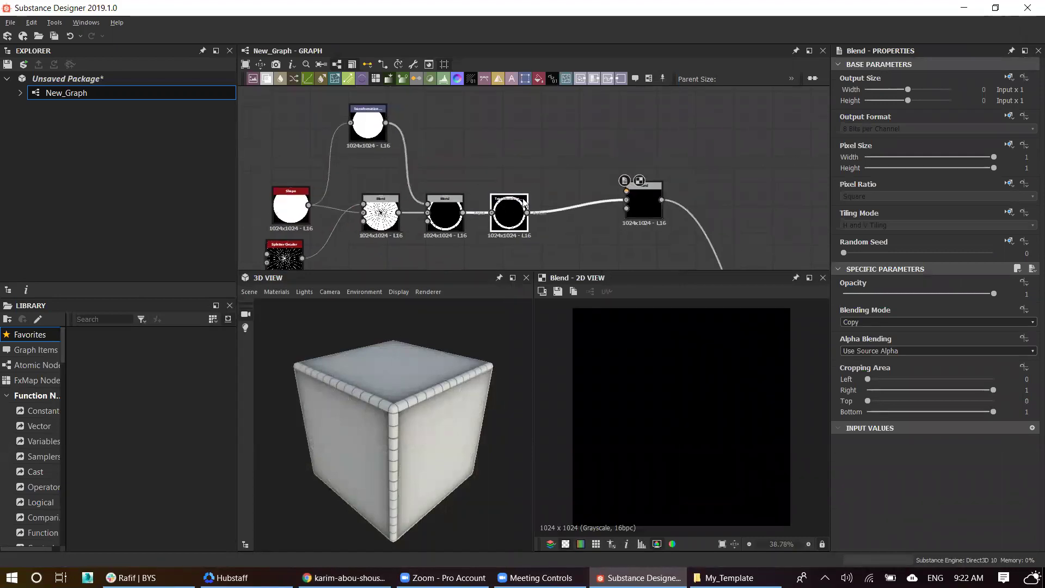
pyautogui.hotkey('ctrl', 'd')
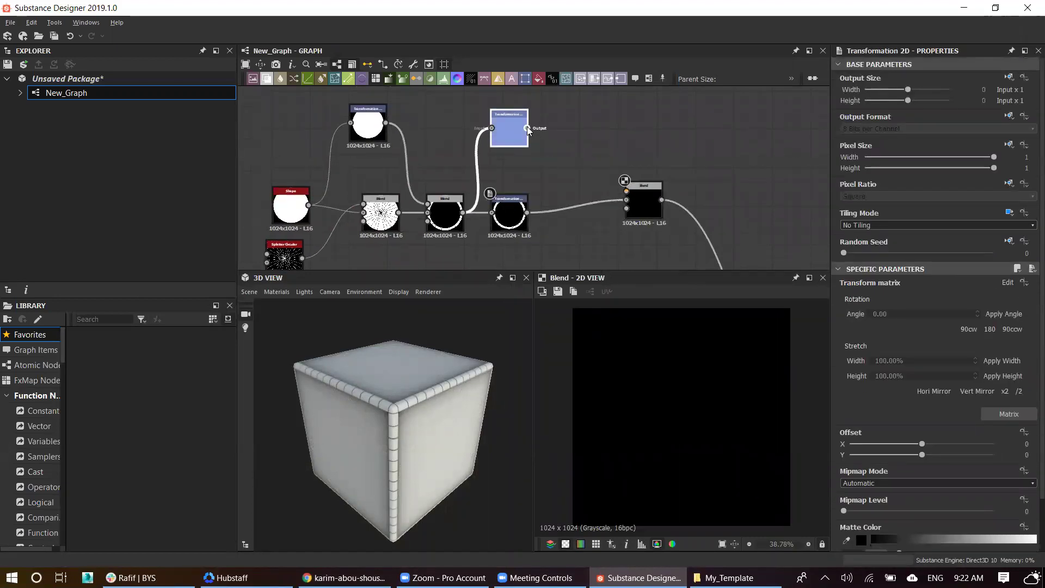
pyautogui.moveTo(527, 127); pyautogui.dragTo(626, 191)
pyautogui.click(645, 204)
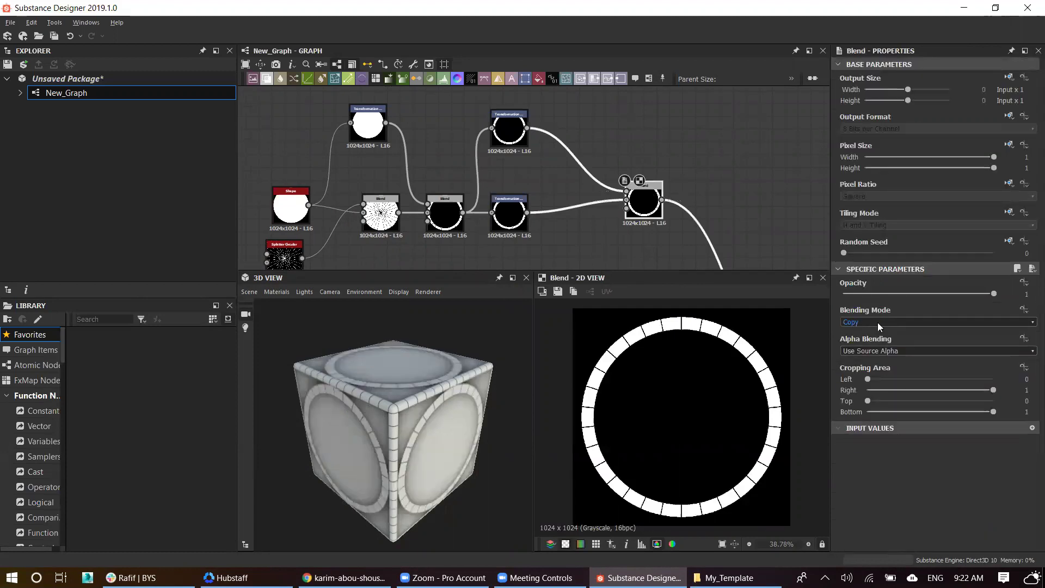
# Step: Enlarge and slightly rotate the duplicated ring to form an outer offset band
pyautogui.click(508, 126)
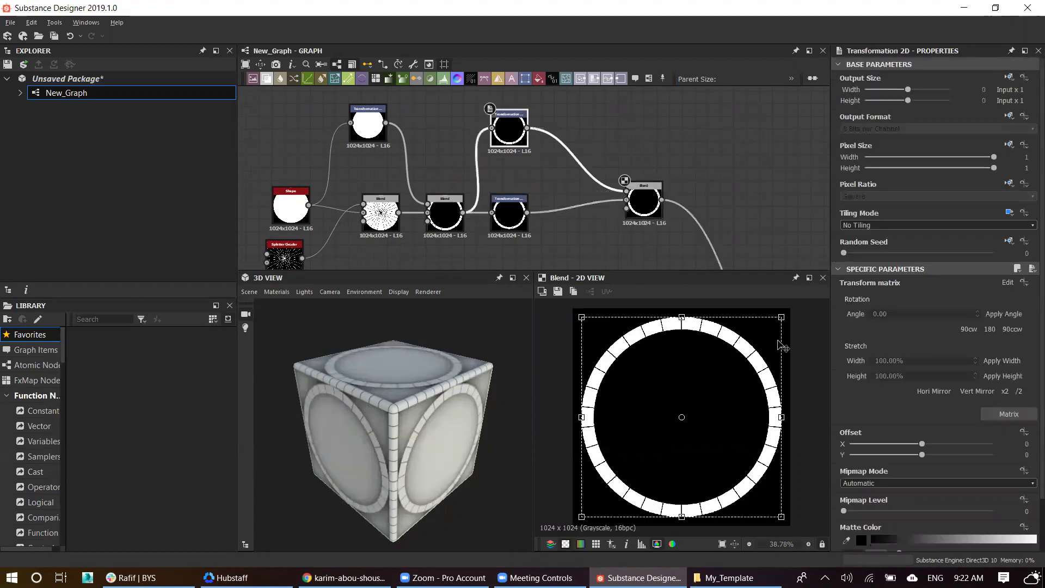
pyautogui.moveTo(781, 316); pyautogui.dragTo(799, 297)
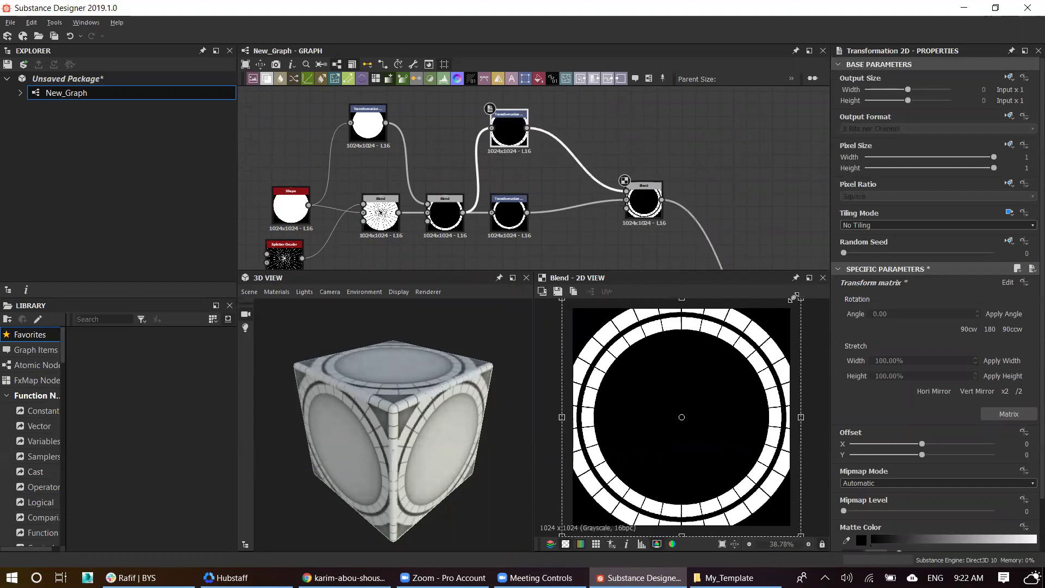
pyautogui.scroll(4, 779, 326)
pyautogui.moveTo(768, 349); pyautogui.dragTo(773, 343)
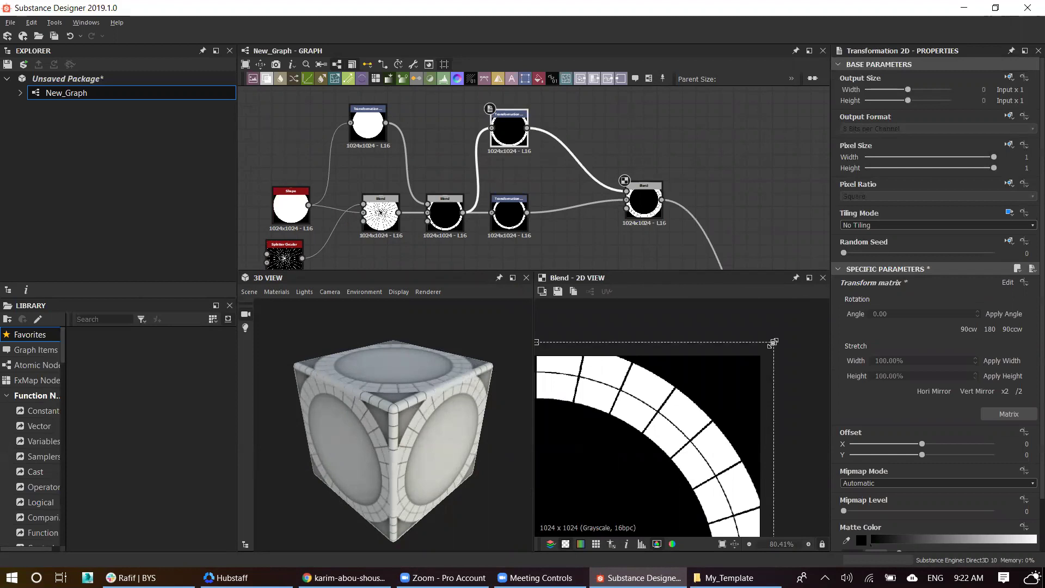
pyautogui.moveTo(797, 364); pyautogui.dragTo(789, 341)
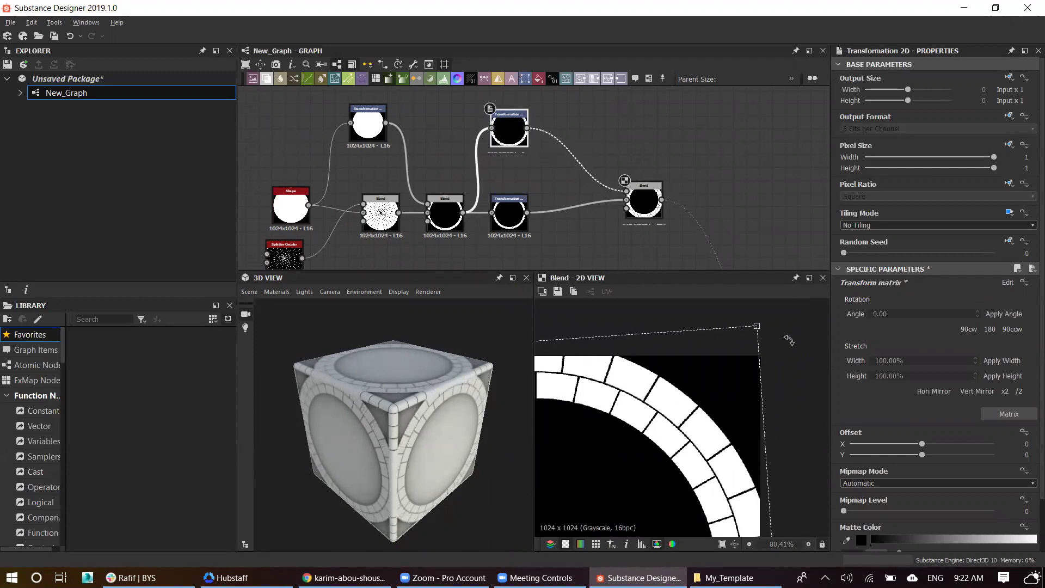
pyautogui.hotkey('alt', 'Tab')
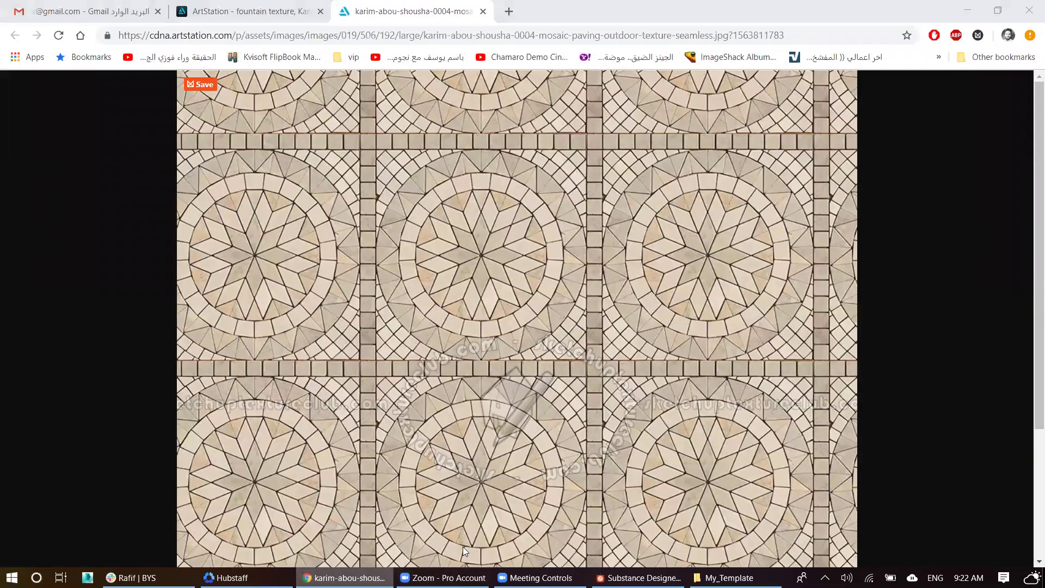
pyautogui.click(640, 578)
pyautogui.moveTo(789, 362); pyautogui.dragTo(793, 365)
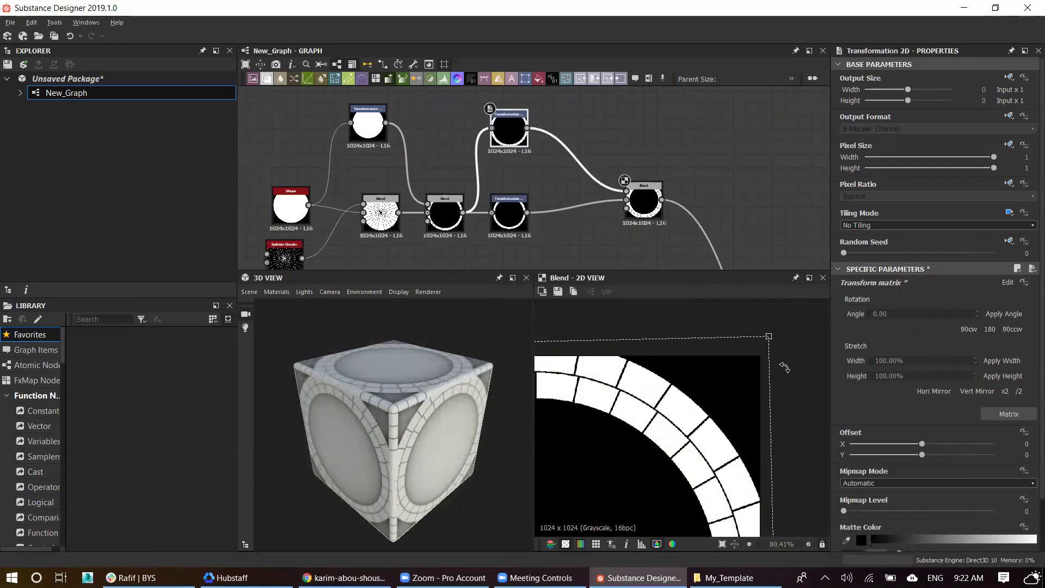
# Step: Add an Add (Linear Dodge) Blend and wire in a duplicate of the top Transformation 2D
pyautogui.scroll(-3, 784, 367)
pyautogui.scroll(-4, 622, 216)
pyautogui.scroll(3, 628, 217)
pyautogui.moveTo(657, 207); pyautogui.dragTo(631, 224)
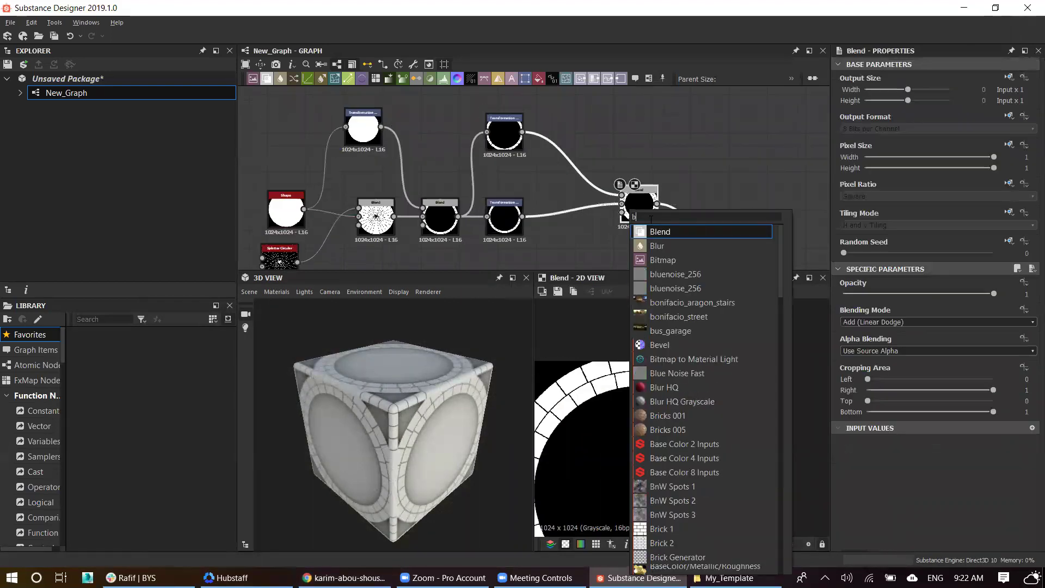
pyautogui.click(669, 244)
pyautogui.click(875, 330)
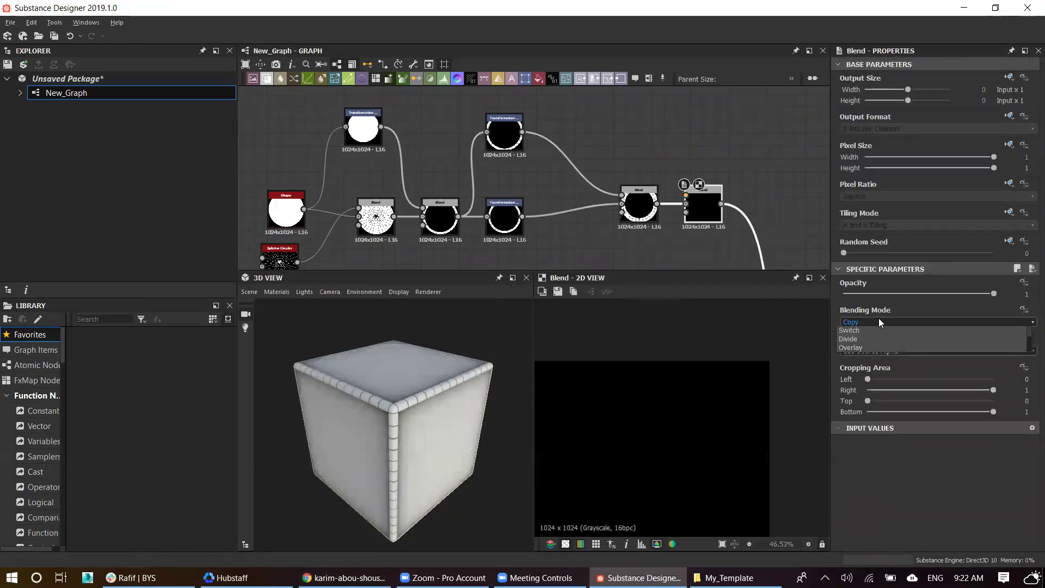
pyautogui.click(506, 145)
pyautogui.hotkey('ctrl', 'd')
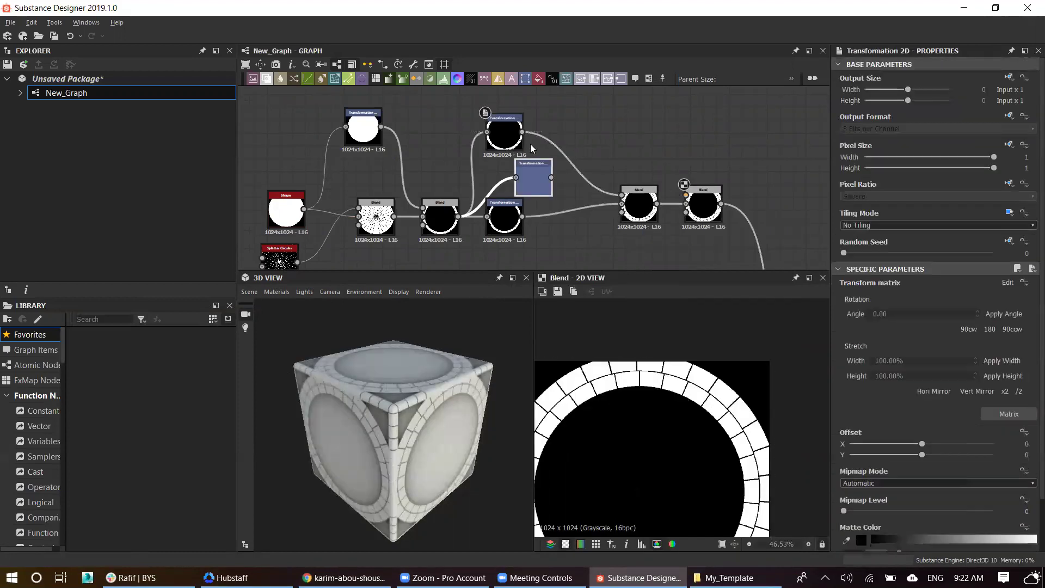
pyautogui.moveTo(586, 94); pyautogui.dragTo(686, 195)
pyautogui.click(704, 201)
# Step: Enlarge and rotate the third ring copy to fill the square's corners
pyautogui.moveTo(589, 118); pyautogui.dragTo(594, 185, button='middle')
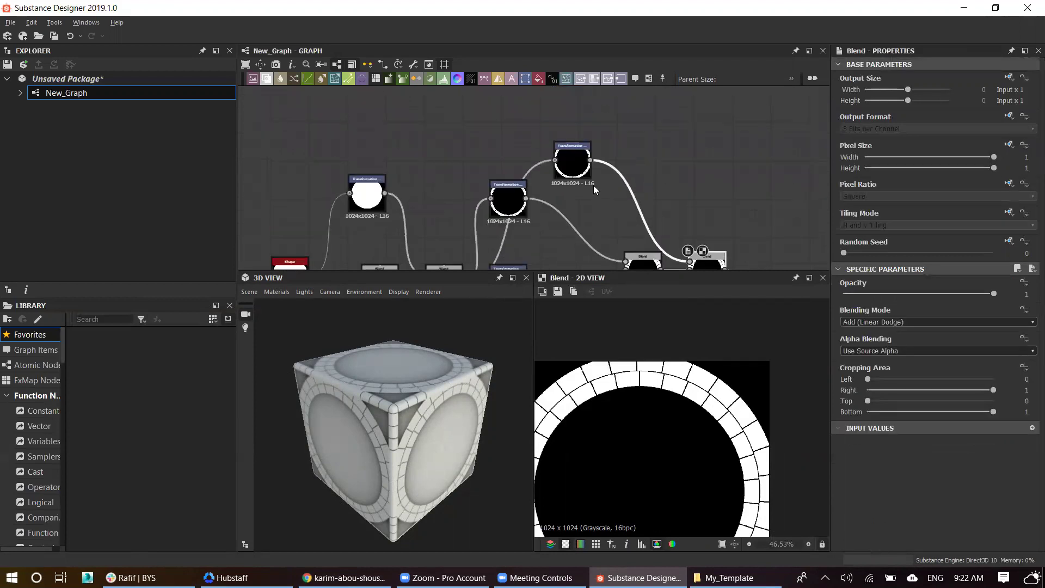
pyautogui.moveTo(776, 350)
pyautogui.mouseDown()
pyautogui.moveTo(803, 326)
pyautogui.moveTo(782, 329)
pyautogui.mouseUp()
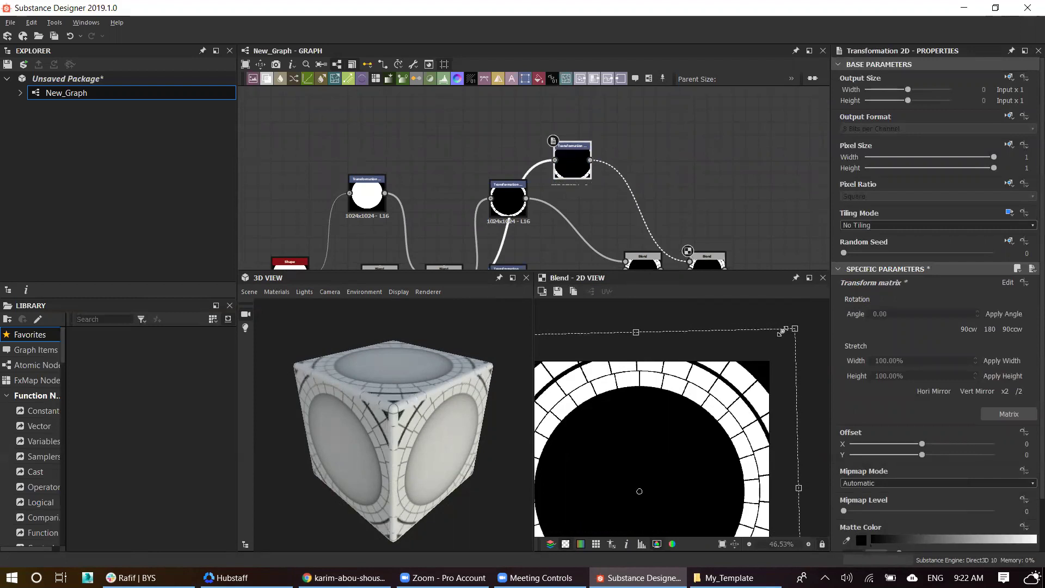
pyautogui.scroll(2, 744, 378)
pyautogui.moveTo(764, 358); pyautogui.dragTo(780, 338)
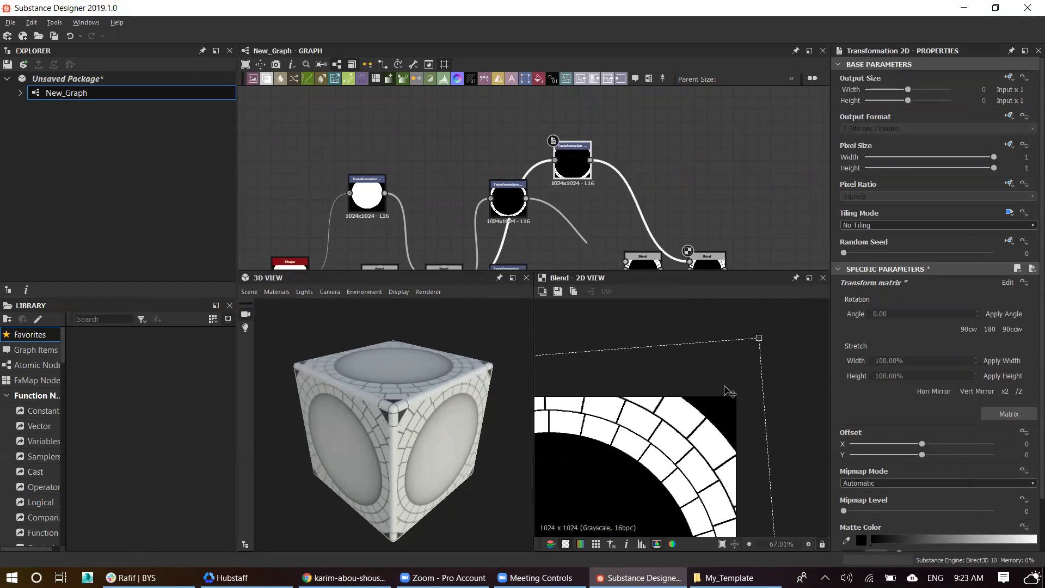
pyautogui.press('f')
pyautogui.moveTo(666, 195); pyautogui.dragTo(624, 165, button='middle')
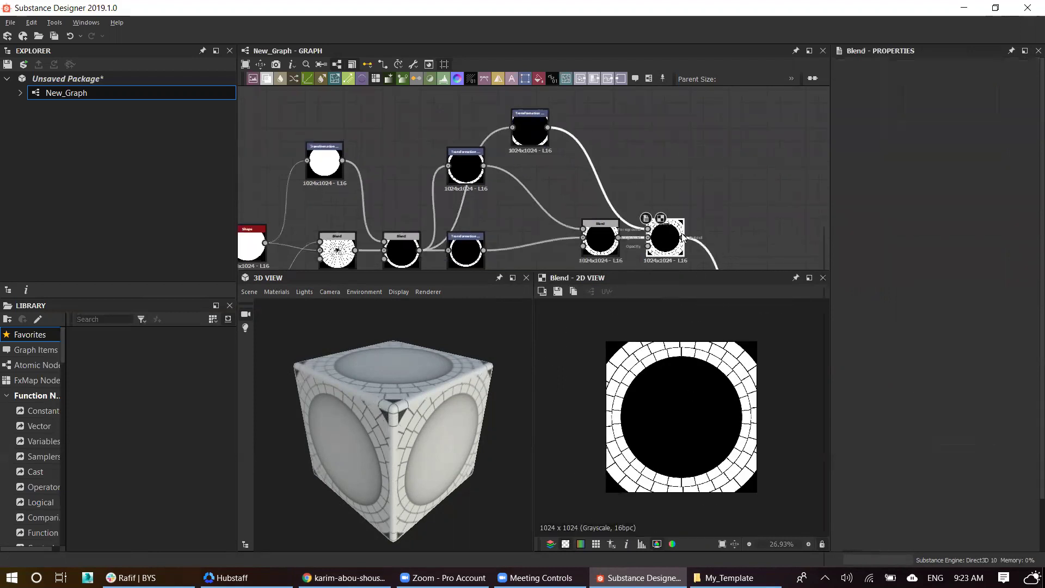
# Step: Insert another Transformation 2D ring copy feeding the last Add blend
pyautogui.doubleClick(730, 240)
pyautogui.hotkey('ctrl', 'd')
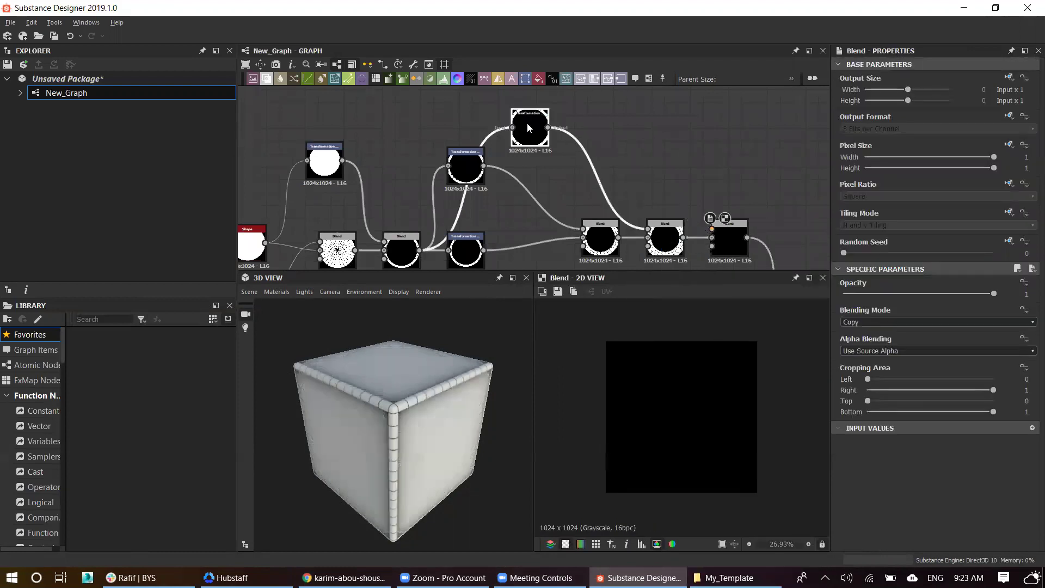
pyautogui.moveTo(537, 183); pyautogui.dragTo(652, 144)
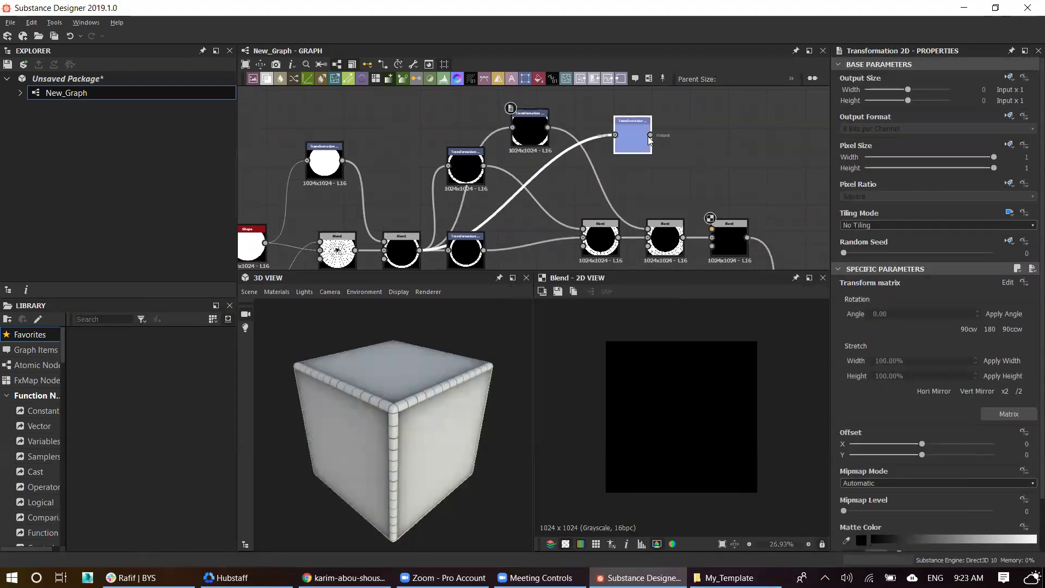
pyautogui.click(727, 239)
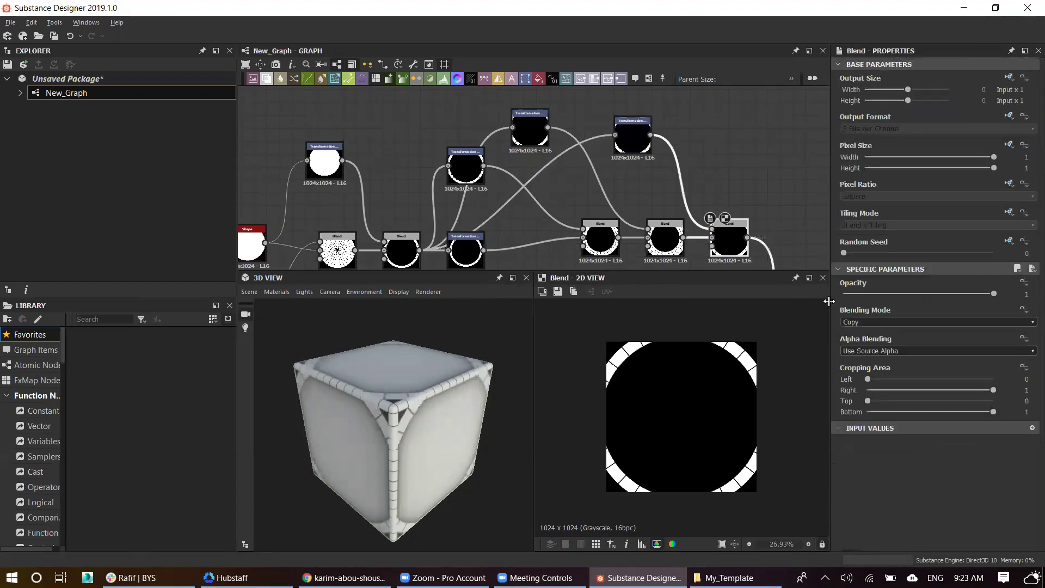
pyautogui.click(633, 137)
# Step: Rotate the fourth ring copy to a different angle with the 2D gizmo
pyautogui.scroll(3, 678, 430)
pyautogui.scroll(2, 751, 381)
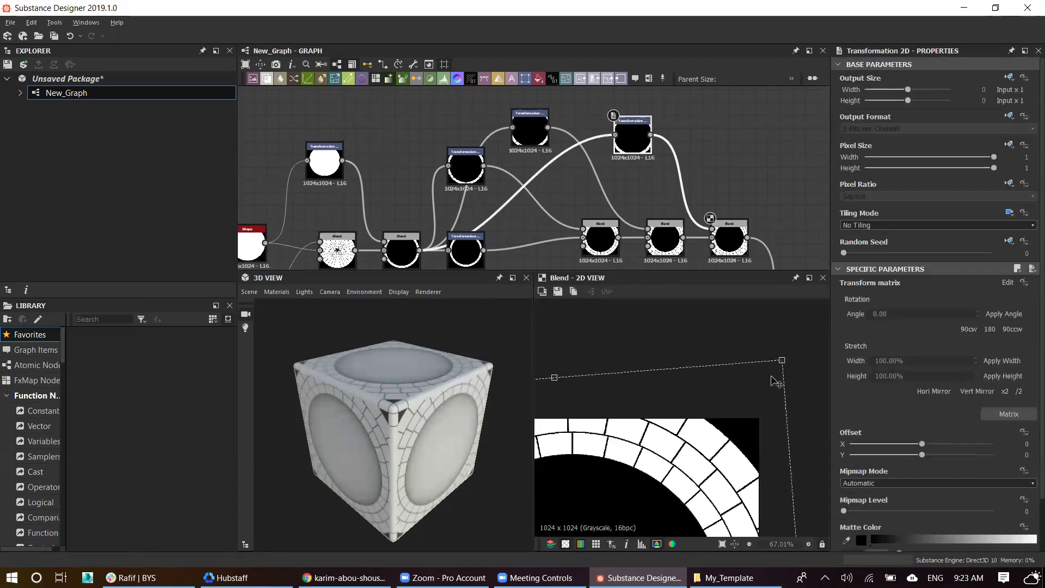
pyautogui.moveTo(789, 352)
pyautogui.mouseDown()
pyautogui.moveTo(836, 309)
pyautogui.moveTo(826, 325)
pyautogui.mouseUp()
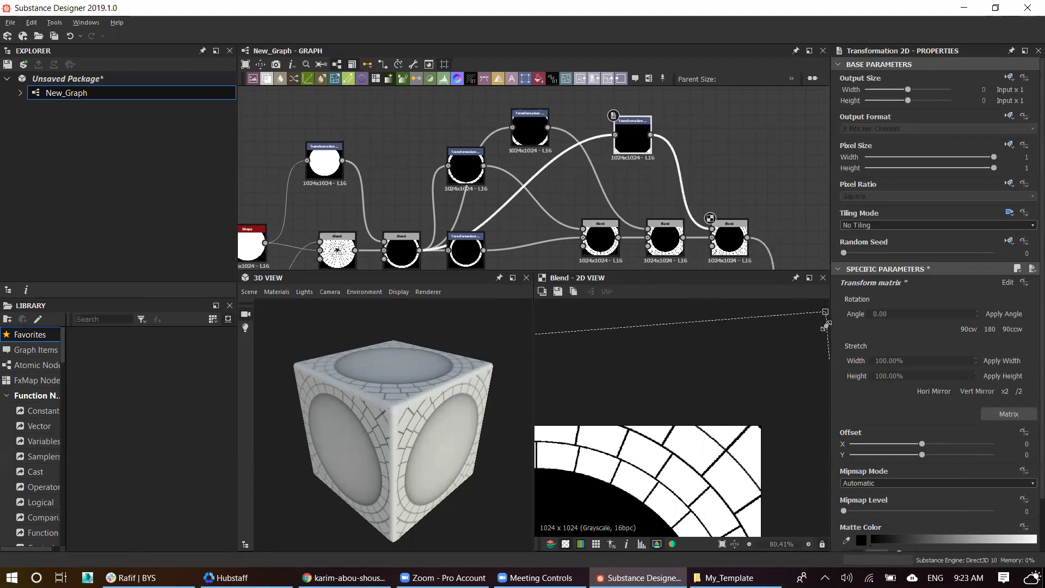
pyautogui.scroll(-3, 772, 392)
pyautogui.moveTo(819, 360); pyautogui.dragTo(814, 339)
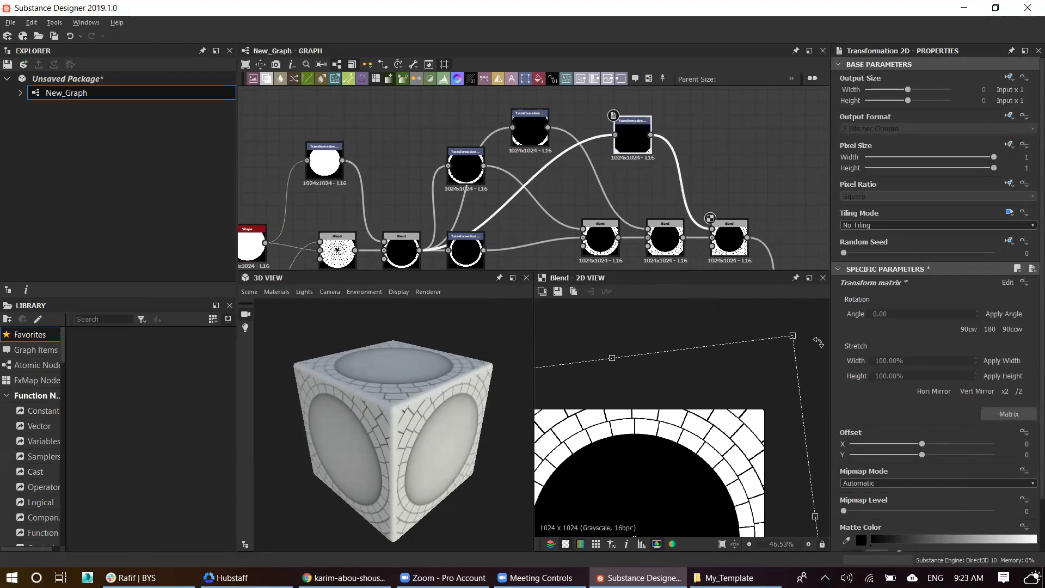
pyautogui.scroll(-5, 634, 454)
pyautogui.scroll(-5, 691, 220)
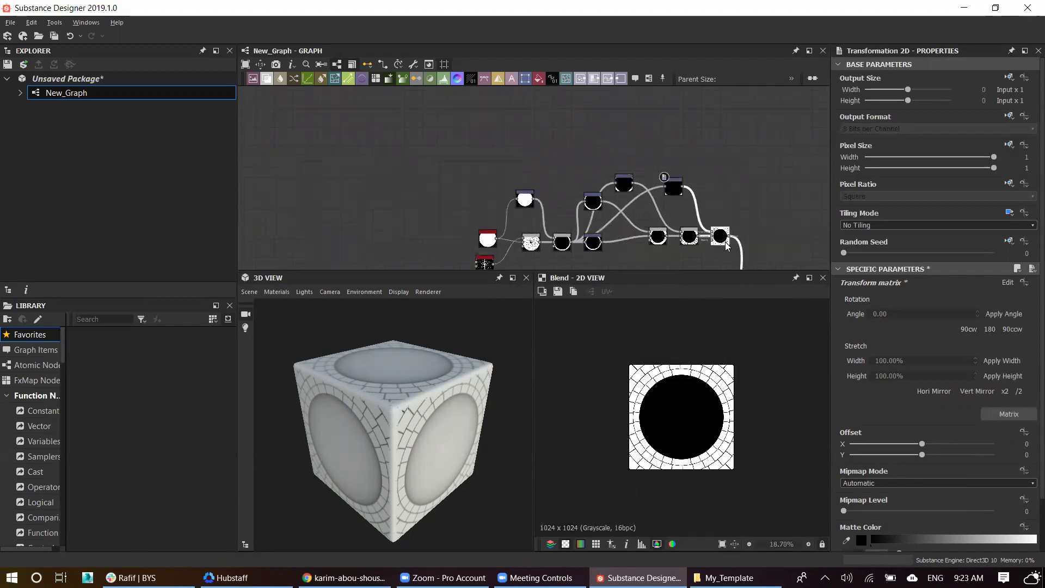
# Step: Review the combined blend and move the ring node cluster to the left
pyautogui.click(661, 223)
pyautogui.scroll(4, 665, 188)
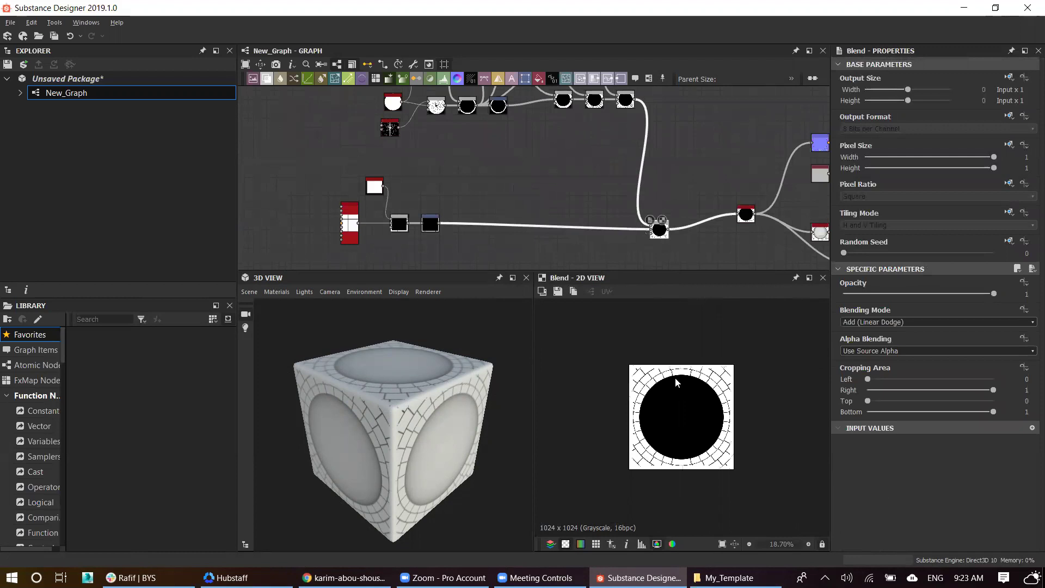
pyautogui.scroll(5, 674, 378)
pyautogui.moveTo(633, 220); pyautogui.dragTo(639, 240, button='middle')
pyautogui.scroll(1, 721, 432)
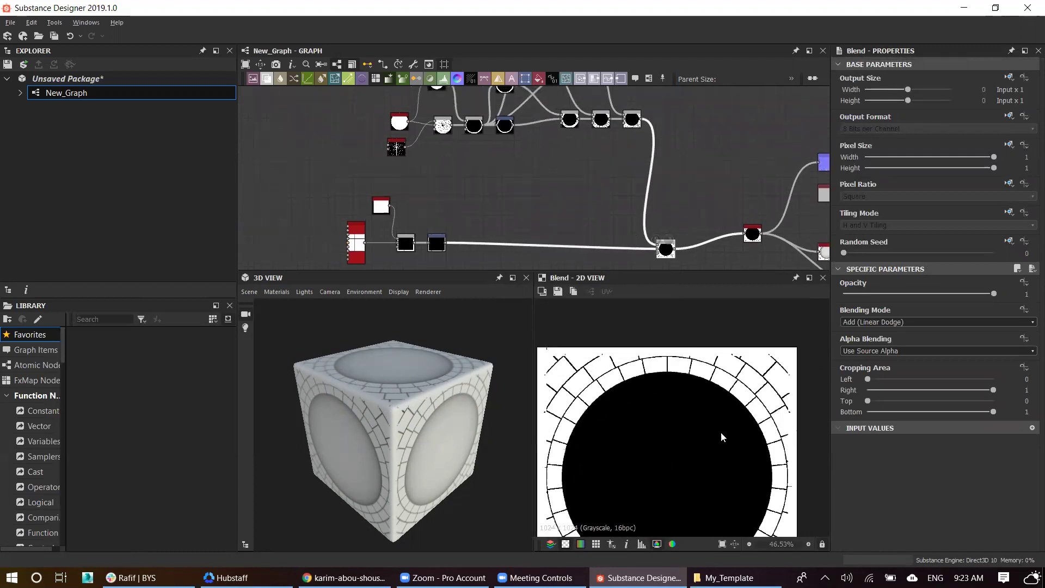
pyautogui.scroll(2, 619, 371)
pyautogui.scroll(-1, 669, 367)
pyautogui.scroll(-1, 694, 372)
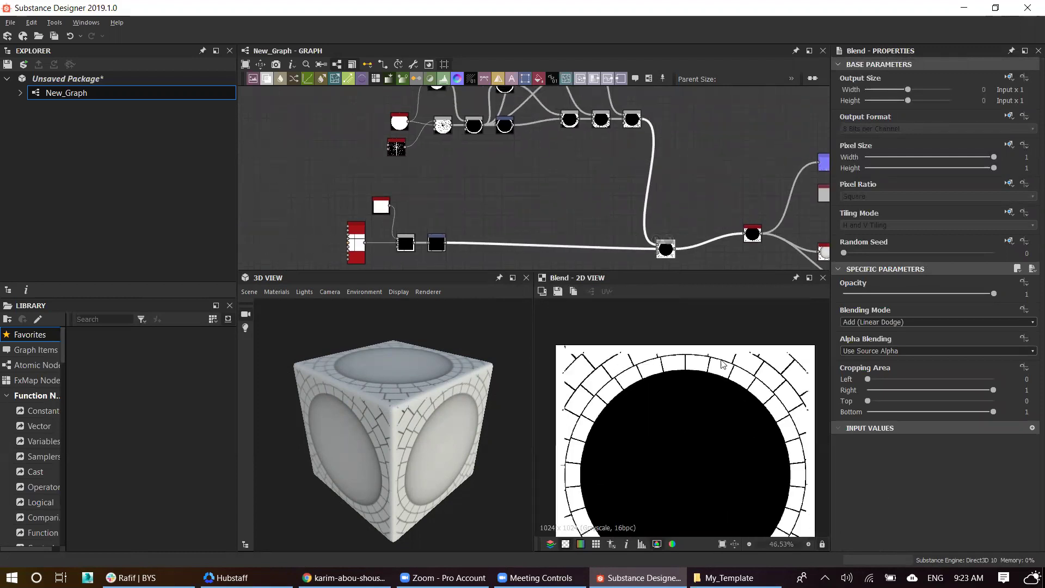
pyautogui.scroll(-1, 723, 365)
pyautogui.scroll(-3, 576, 177)
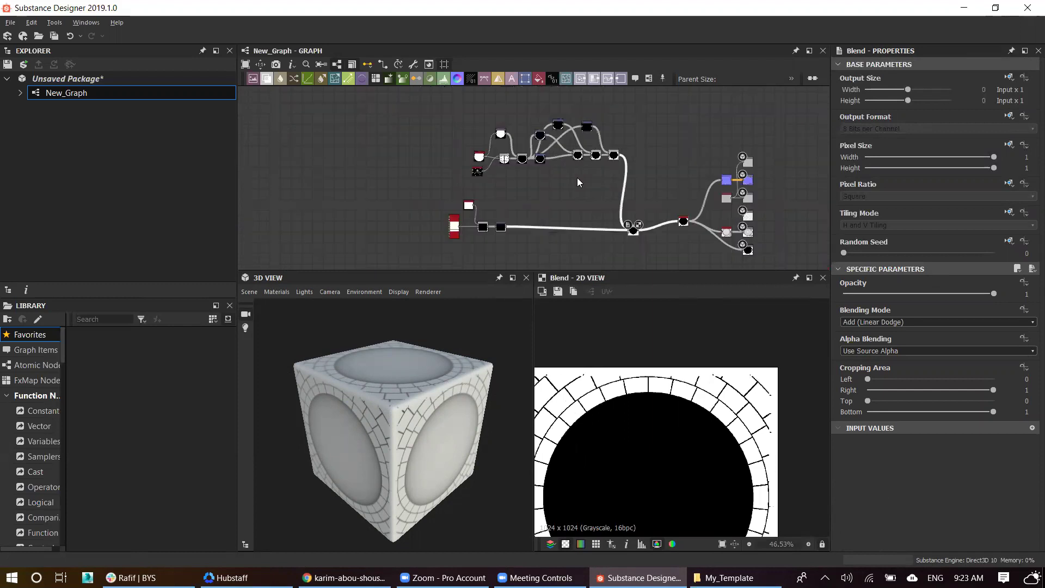
pyautogui.moveTo(444, 152)
pyautogui.mouseDown()
pyautogui.moveTo(617, 222)
pyautogui.moveTo(567, 206)
pyautogui.mouseUp()
pyautogui.moveTo(567, 205); pyautogui.dragTo(585, 119, button='middle')
pyautogui.scroll(3, 545, 145)
# Step: Inspect the Square Shape node at 0.87 scale, undoing a trial Blend insertion
pyautogui.click(521, 234)
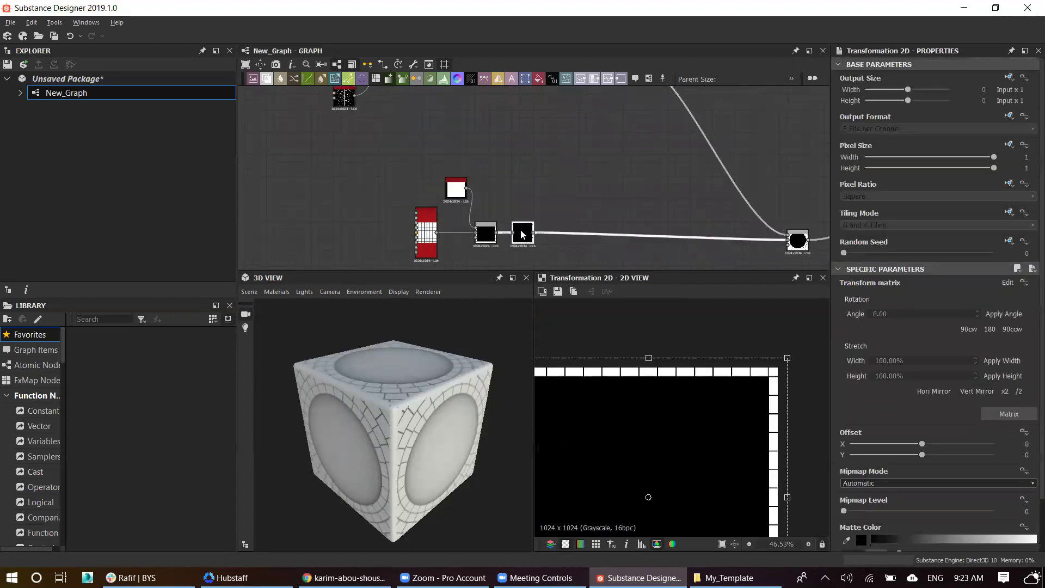
pyautogui.click(459, 190)
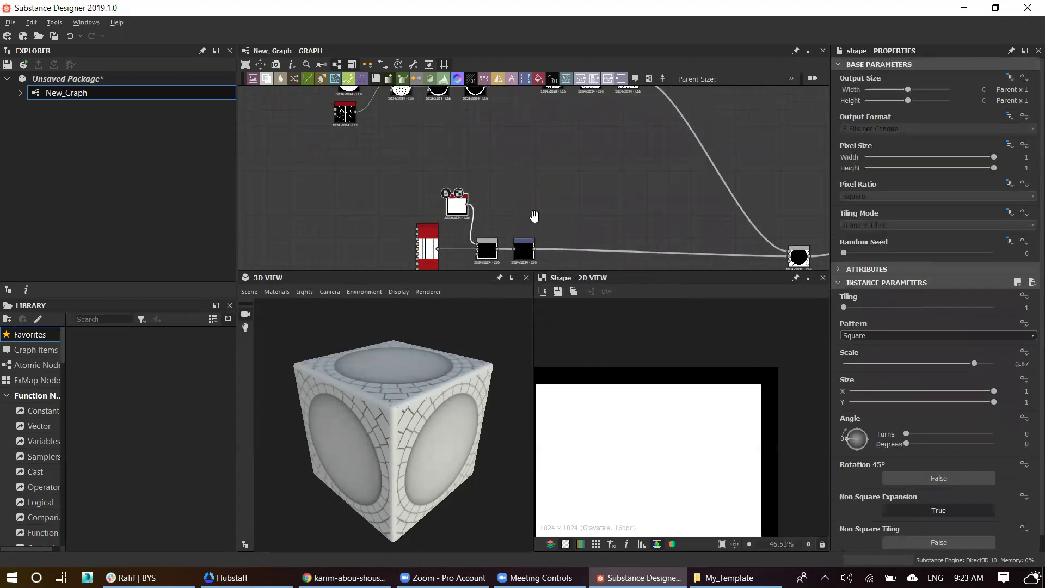
pyautogui.scroll(-3, 533, 233)
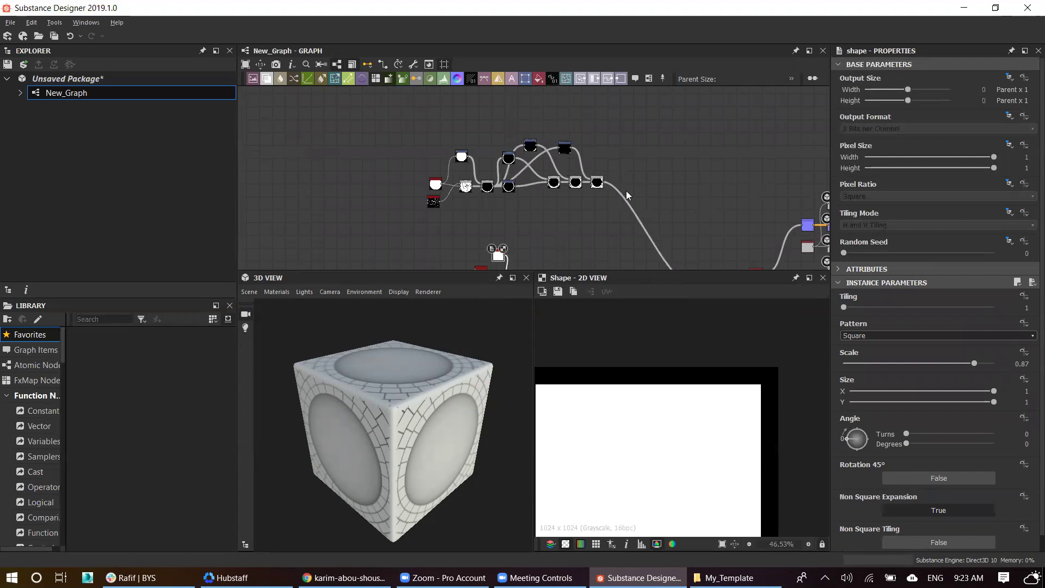
pyautogui.press('space')
pyautogui.write('blend')
pyautogui.click(648, 245)
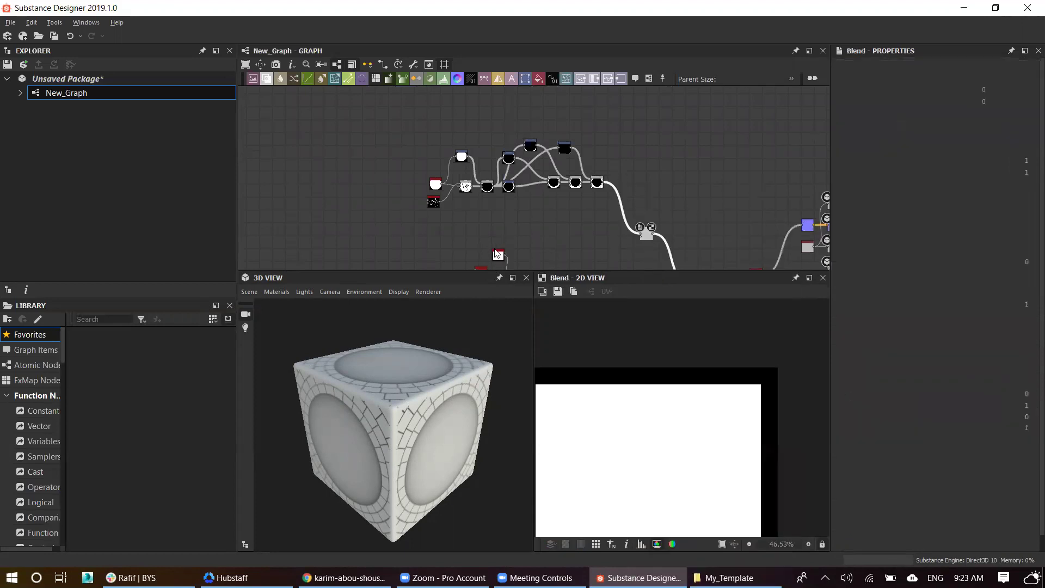
pyautogui.hotkey('ctrl', 'z')
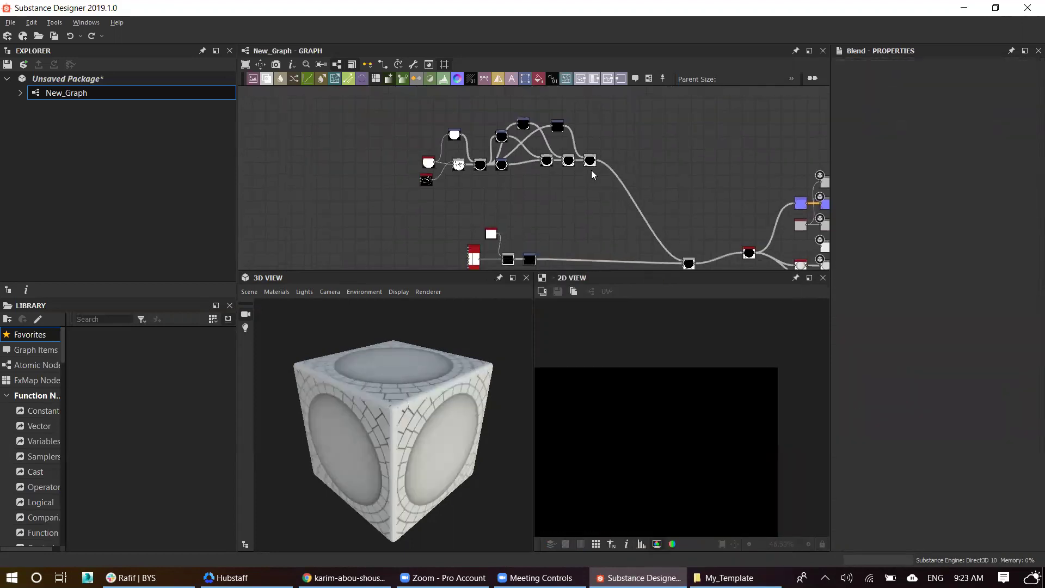
pyautogui.scroll(3, 619, 218)
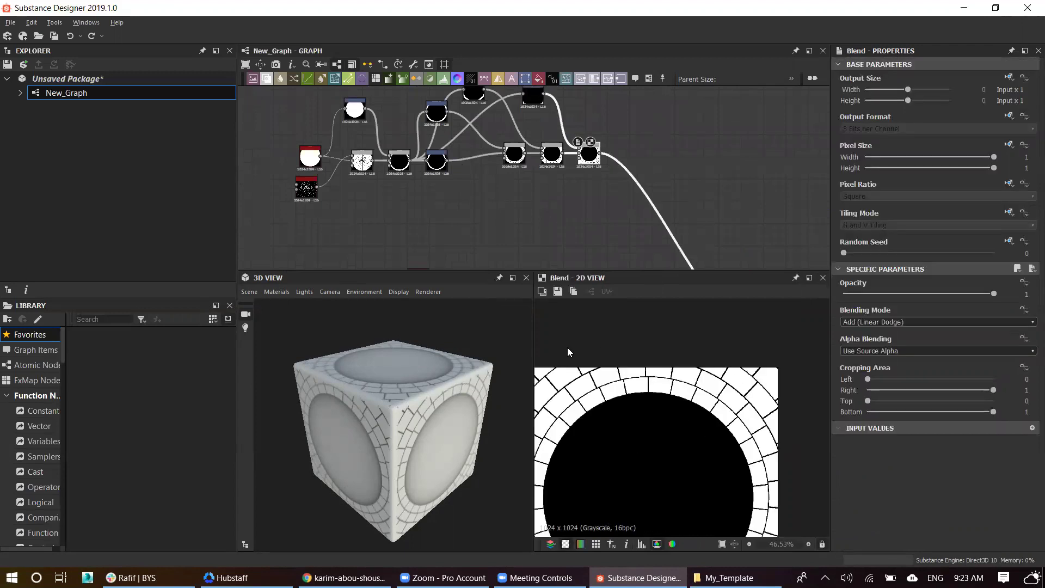
pyautogui.moveTo(474, 233); pyautogui.dragTo(474, 159, button='middle')
pyautogui.click(418, 202)
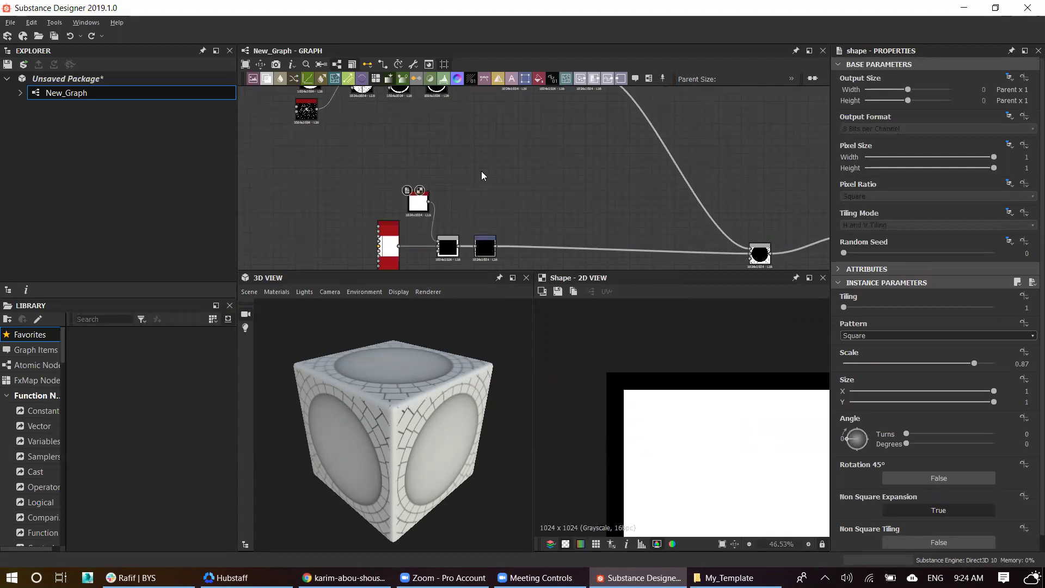
# Step: Add an Invert Grayscale node after the Square shape
pyautogui.press('space')
pyautogui.write('invert')
pyautogui.click(509, 210)
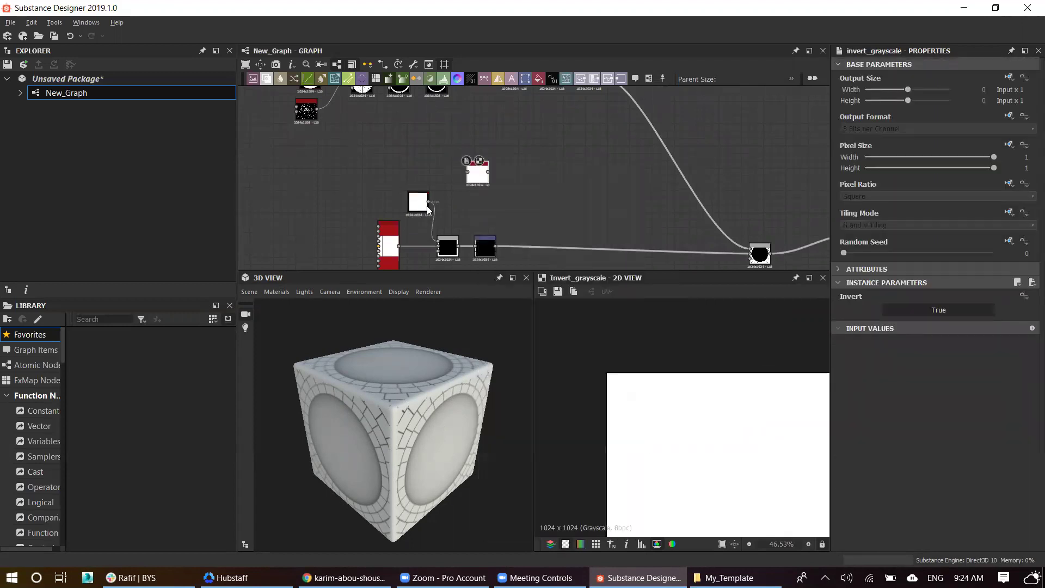
pyautogui.press('f')
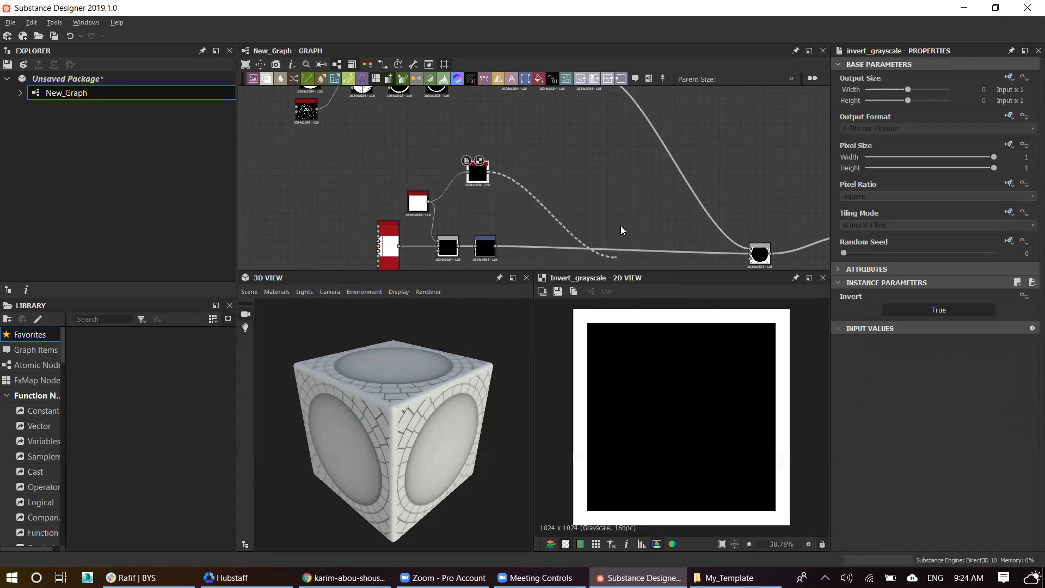
pyautogui.moveTo(590, 87); pyautogui.dragTo(585, 180, button='middle')
# Step: Insert a Subtract Blend on the main wire using the inverted square as input
pyautogui.moveTo(637, 217); pyautogui.dragTo(637, 218)
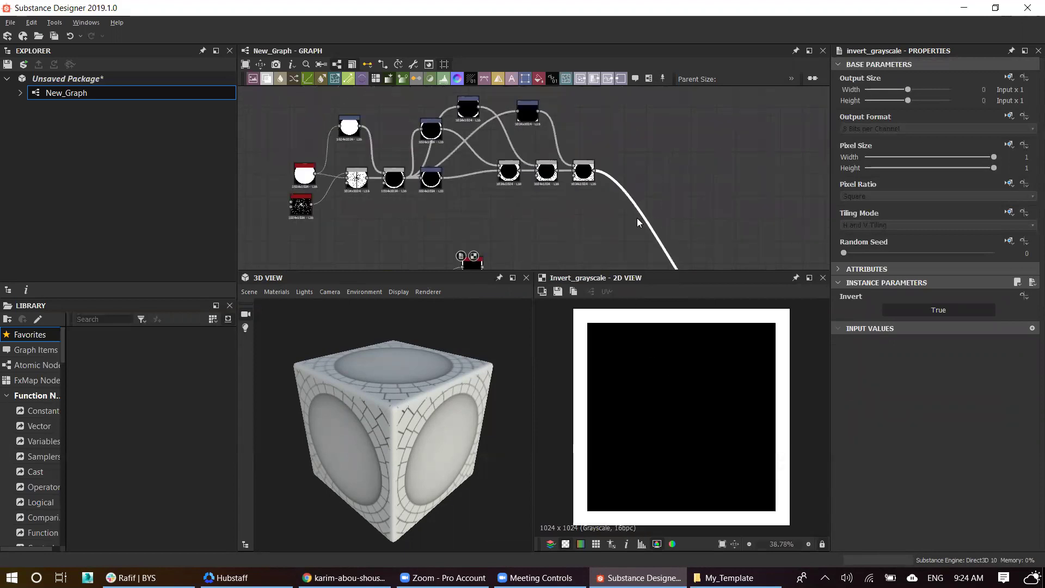
pyautogui.press('space')
pyautogui.press('Return')
pyautogui.moveTo(646, 224); pyautogui.dragTo(651, 195, button='middle')
pyautogui.moveTo(651, 194)
pyautogui.mouseDown()
pyautogui.moveTo(638, 155)
pyautogui.moveTo(427, 235)
pyautogui.moveTo(467, 216)
pyautogui.mouseUp()
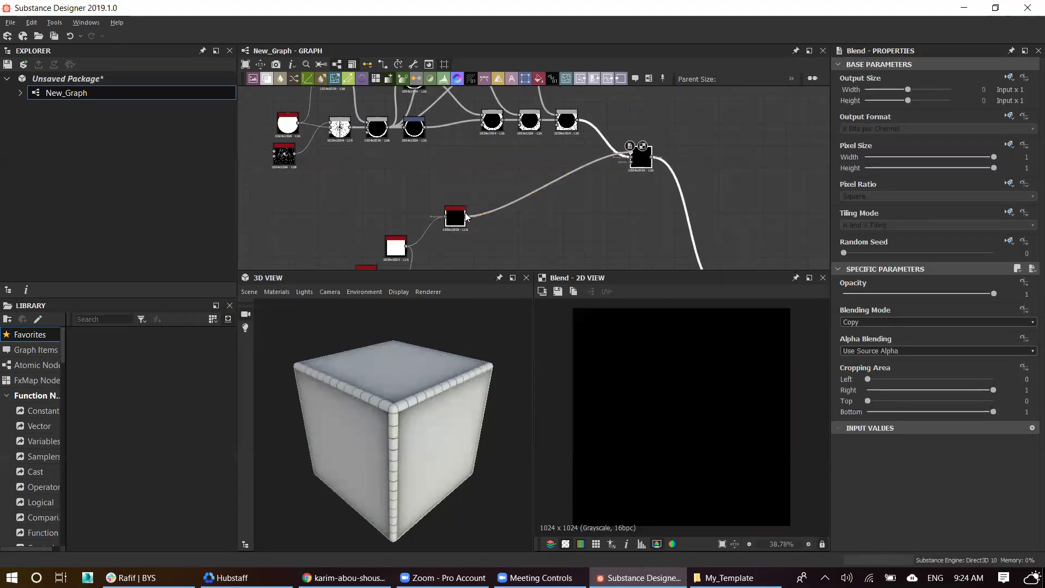
pyautogui.click(855, 322)
pyautogui.click(858, 344)
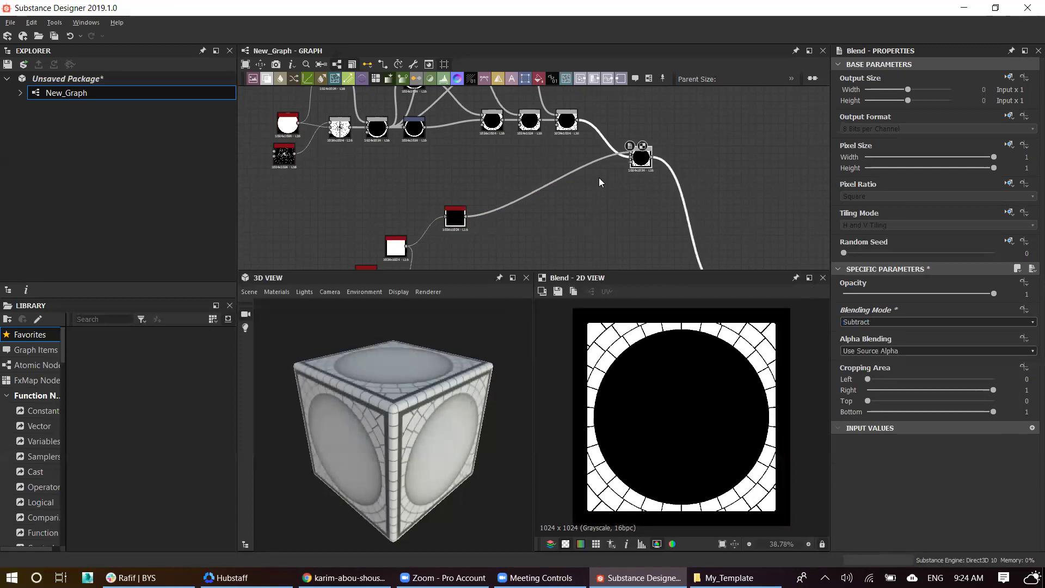
pyautogui.scroll(-3, 599, 178)
pyautogui.scroll(3, 643, 224)
pyautogui.click(639, 179)
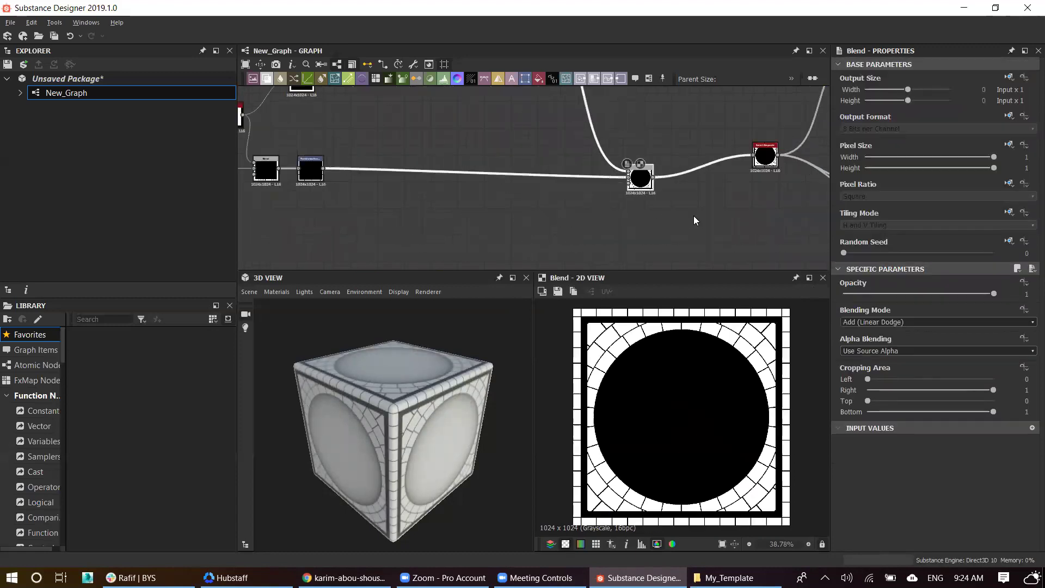
pyautogui.scroll(2, 702, 373)
pyautogui.scroll(1, 683, 338)
# Step: Insert a Transformation 2D on the Invert Grayscale output link
pyautogui.moveTo(634, 261); pyautogui.dragTo(584, 184, button='middle')
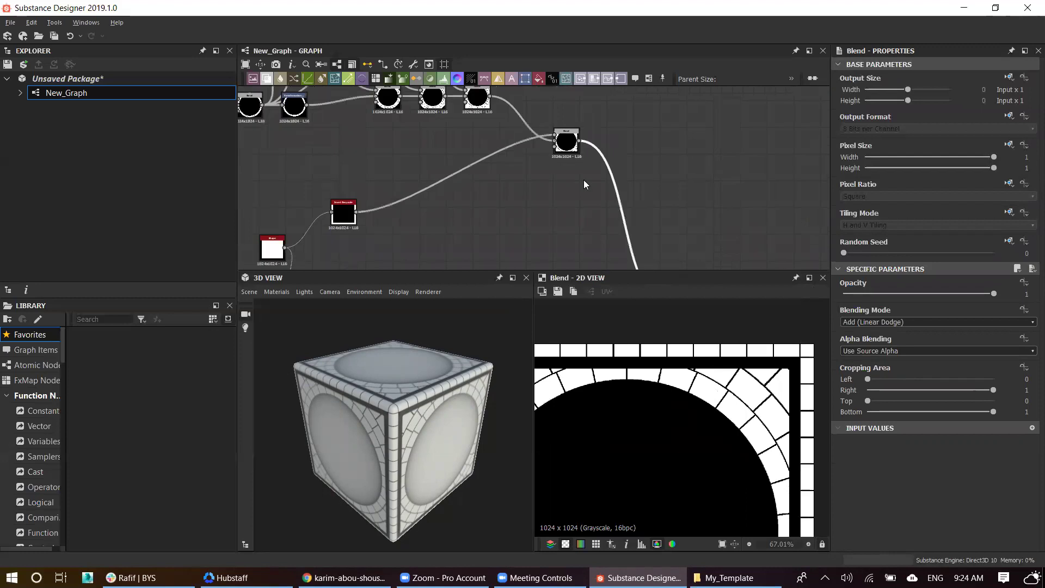
pyautogui.moveTo(345, 182); pyautogui.dragTo(358, 172, button='middle')
pyautogui.click(354, 183)
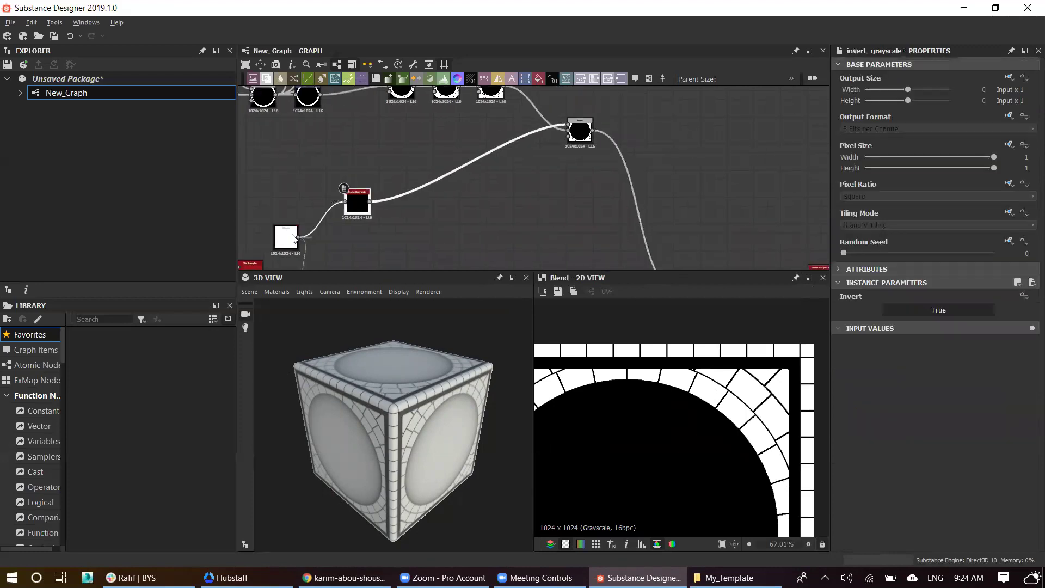
pyautogui.scroll(4, 355, 182)
pyautogui.moveTo(403, 184); pyautogui.dragTo(423, 234)
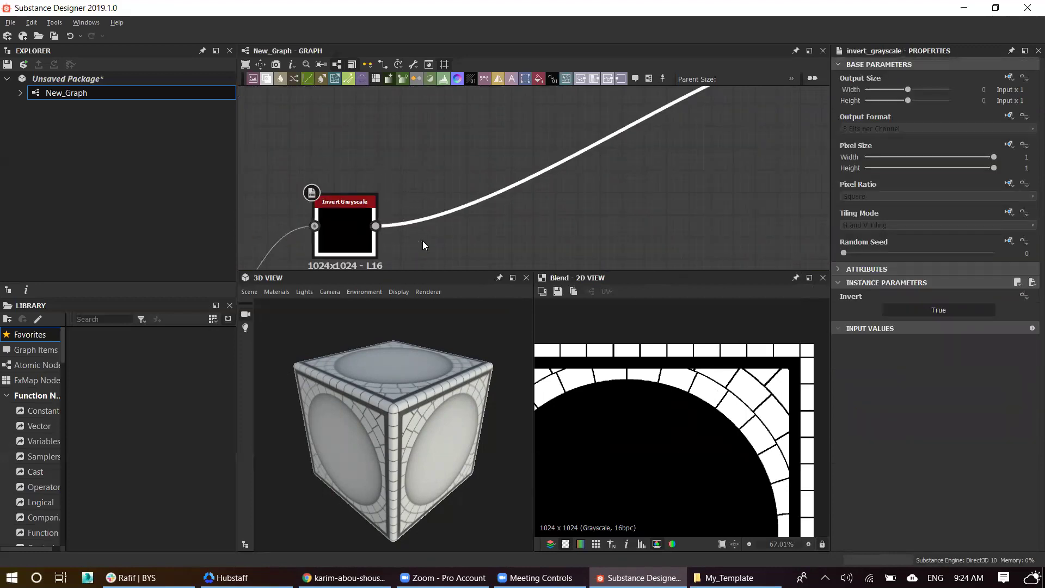
pyautogui.press('space')
pyautogui.write('tr')
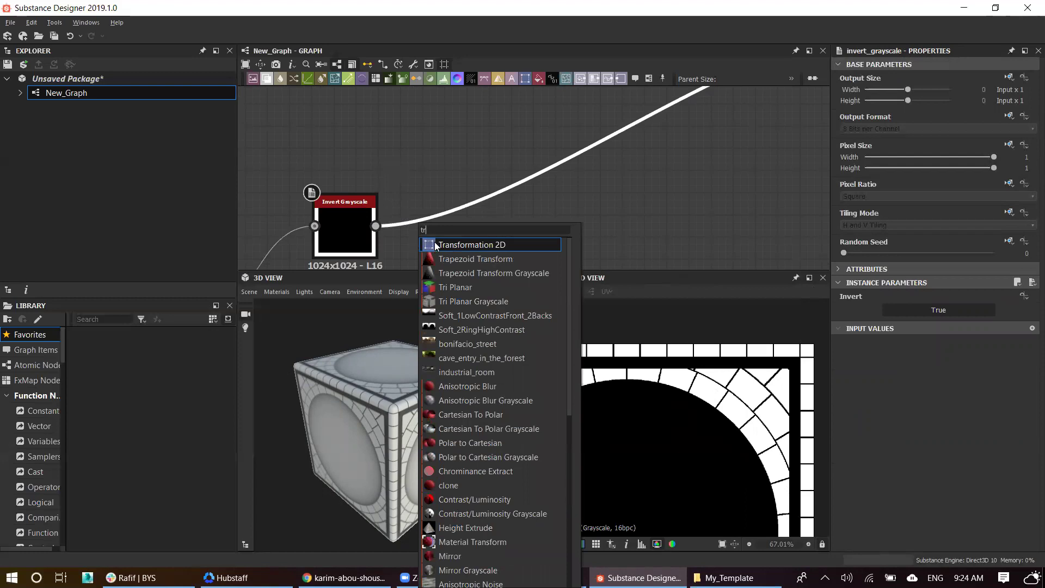
pyautogui.click(435, 245)
# Step: Scale the inverted square border up toward the tile's edges
pyautogui.scroll(-3, 685, 187)
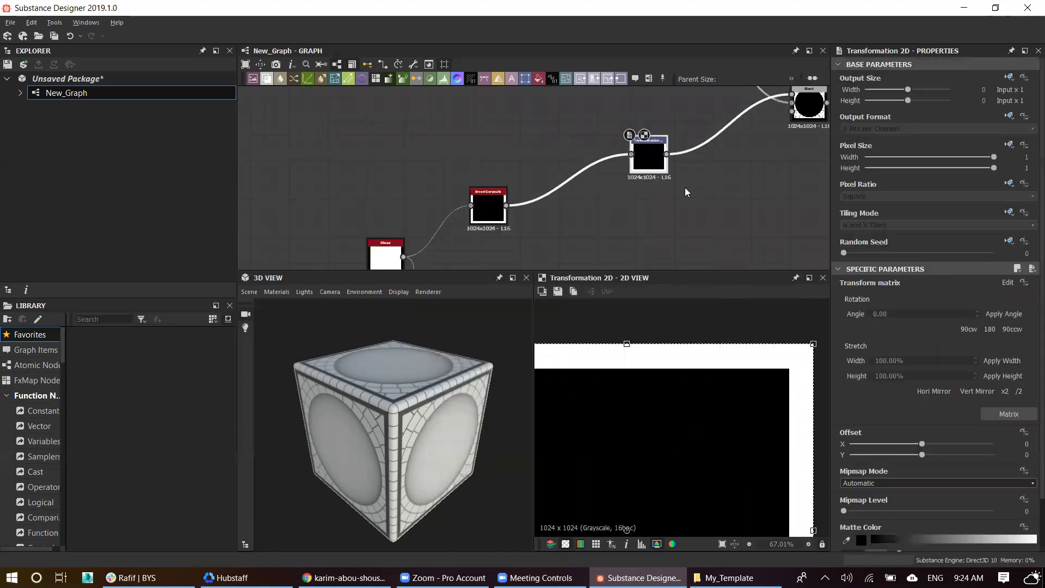
pyautogui.scroll(-3, 593, 98)
pyautogui.click(778, 218)
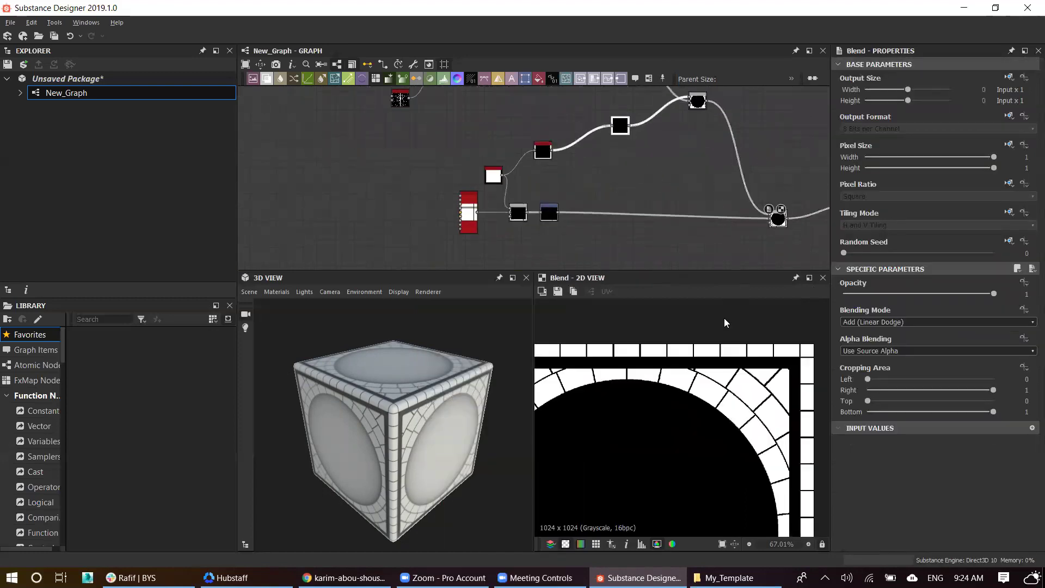
pyautogui.click(620, 126)
pyautogui.moveTo(771, 353); pyautogui.dragTo(784, 343)
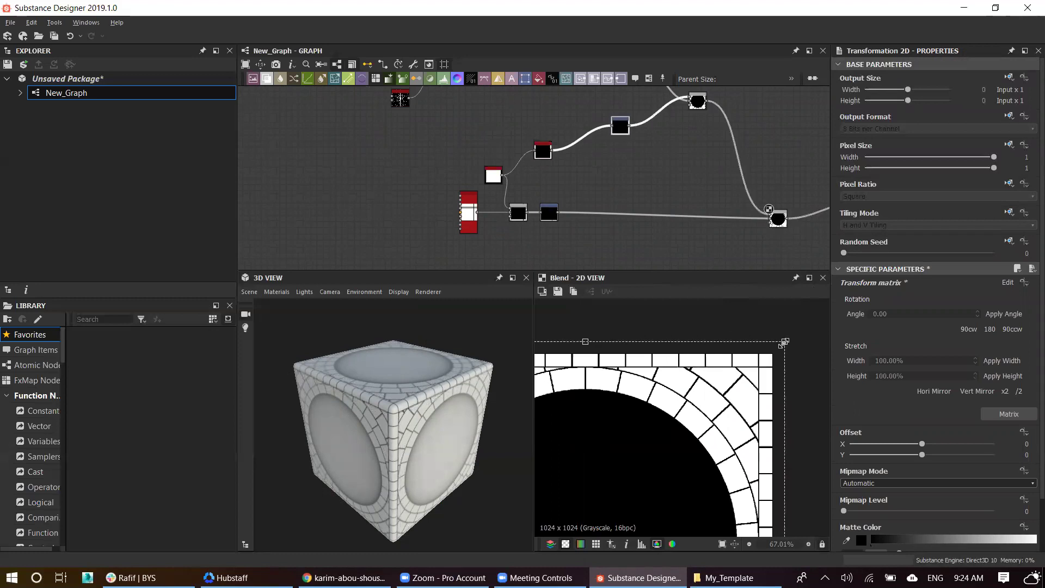
# Step: Check the tile repeats seamlessly in tiled preview, then view the mosaic reference in Chrome
pyautogui.press('f')
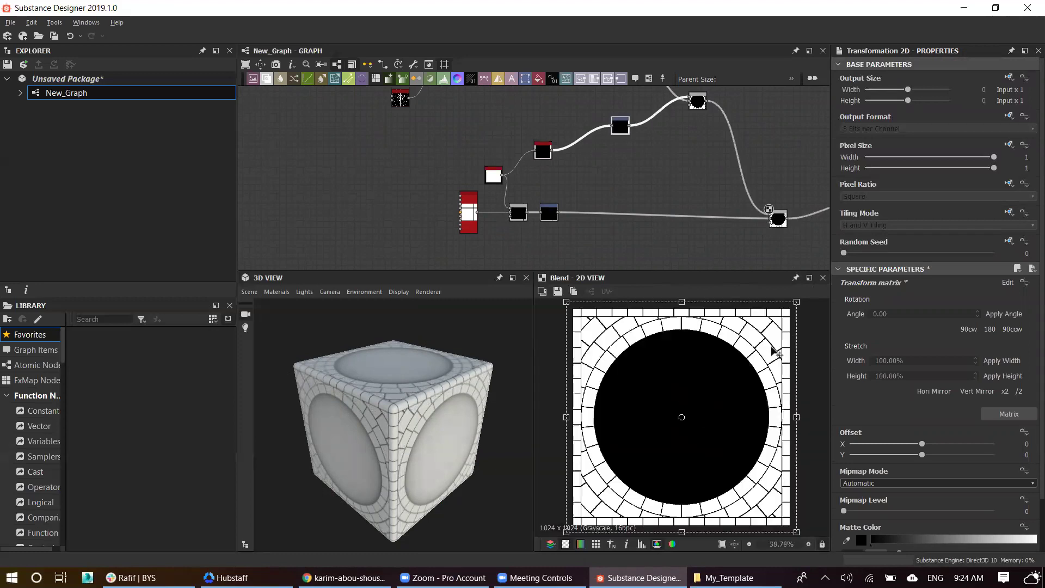
pyautogui.scroll(-1, 729, 333)
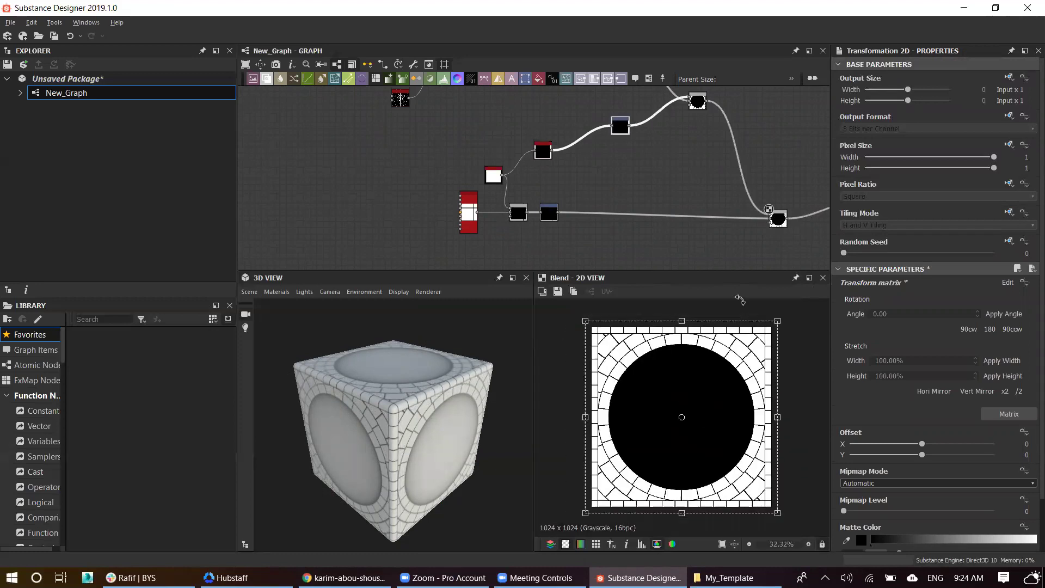
pyautogui.press('t')
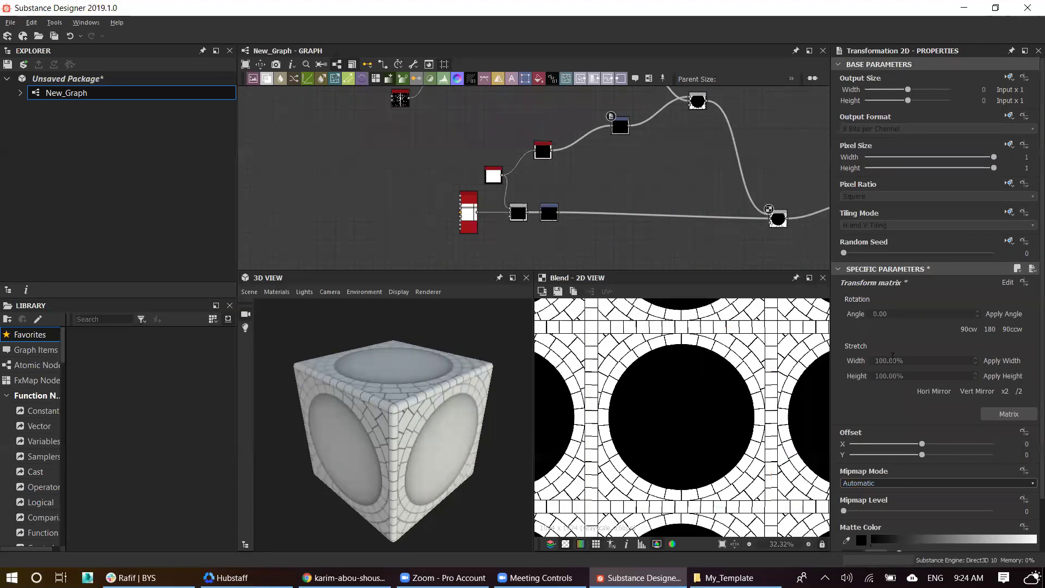
pyautogui.scroll(1, 807, 341)
pyautogui.scroll(1, 807, 341)
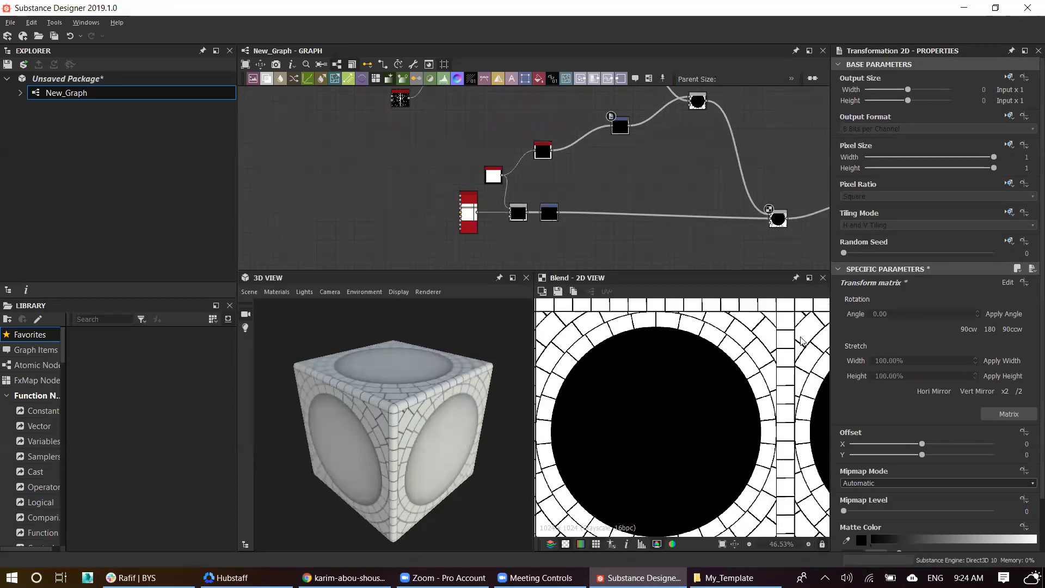
pyautogui.scroll(-1, 765, 342)
pyautogui.scroll(-1, 765, 341)
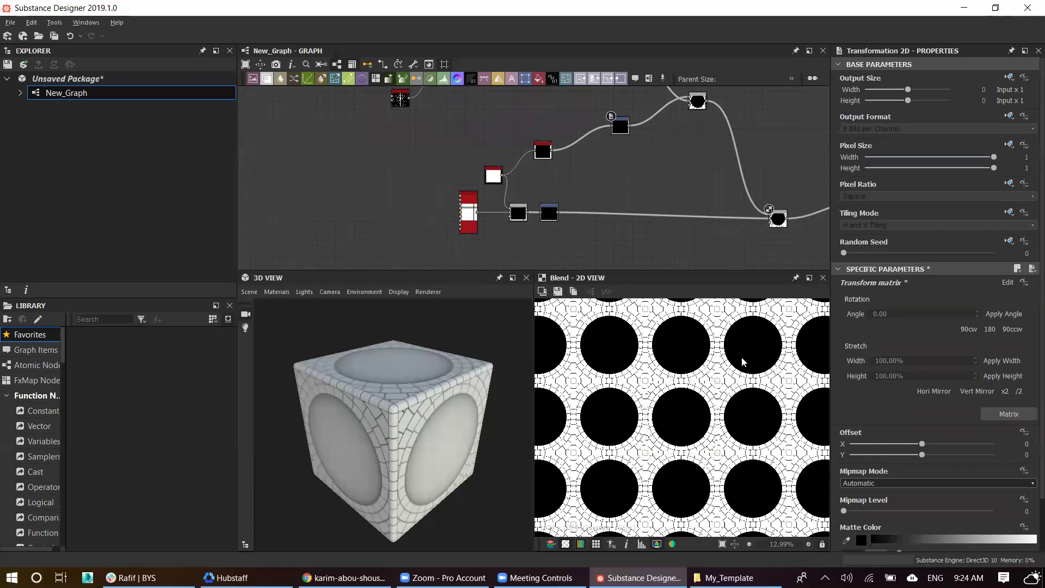
pyautogui.scroll(1, 744, 361)
pyautogui.press('t')
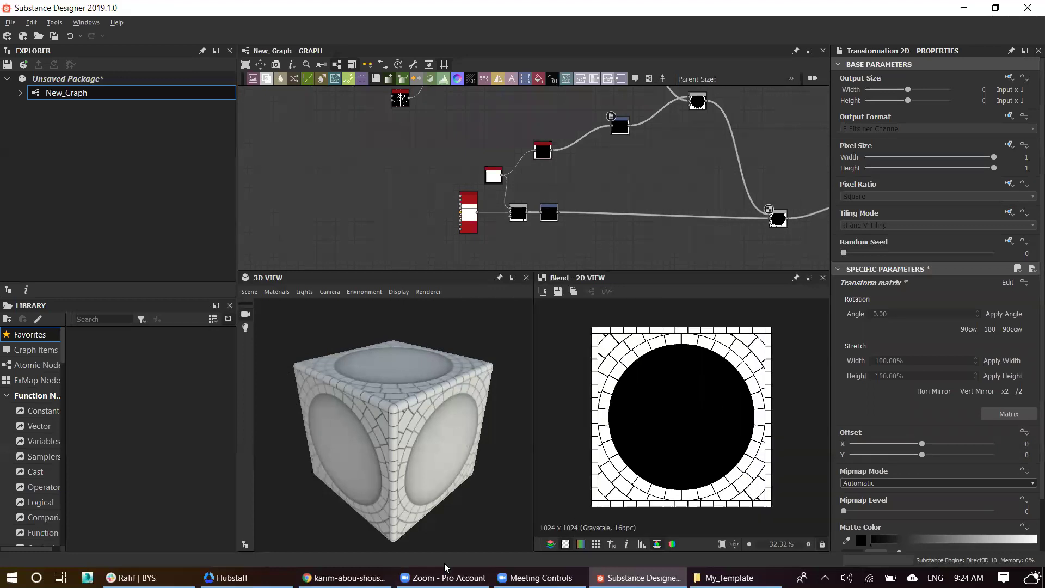
pyautogui.click(343, 578)
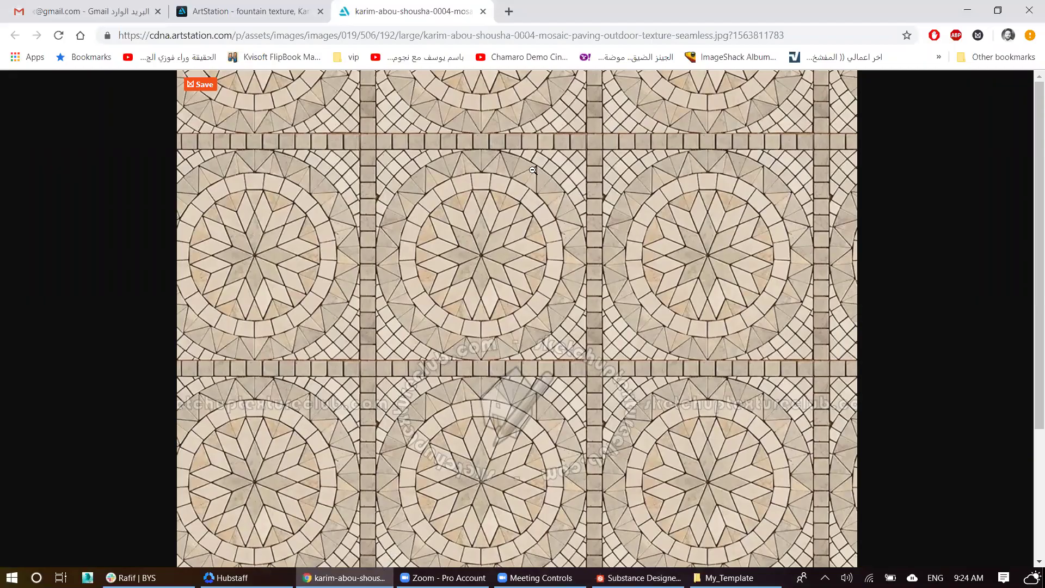
# Step: Box-select the node network and shift the pattern nodes left, then recheck the reference
pyautogui.click(343, 577)
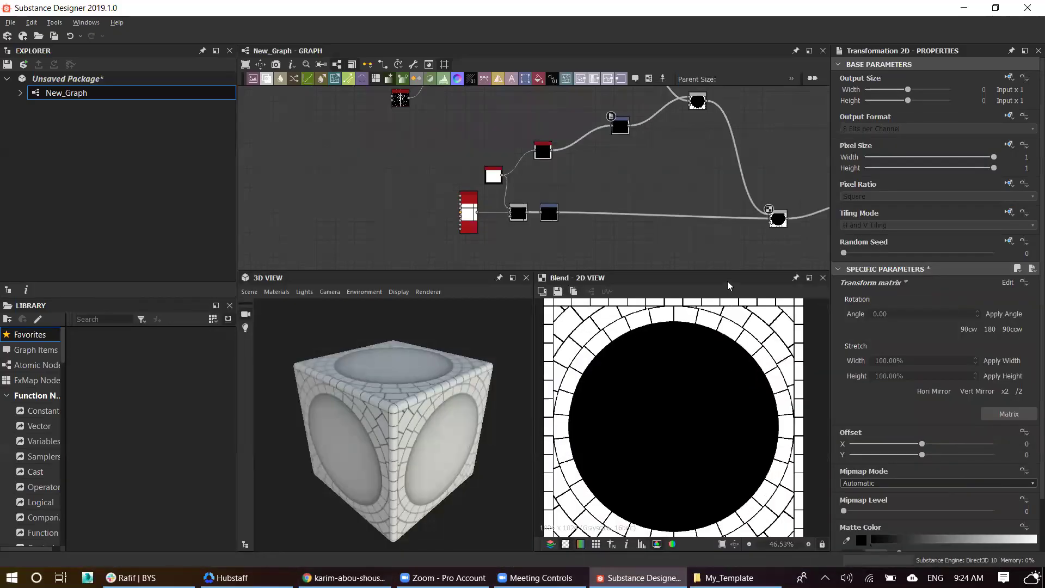
pyautogui.scroll(-3, 600, 211)
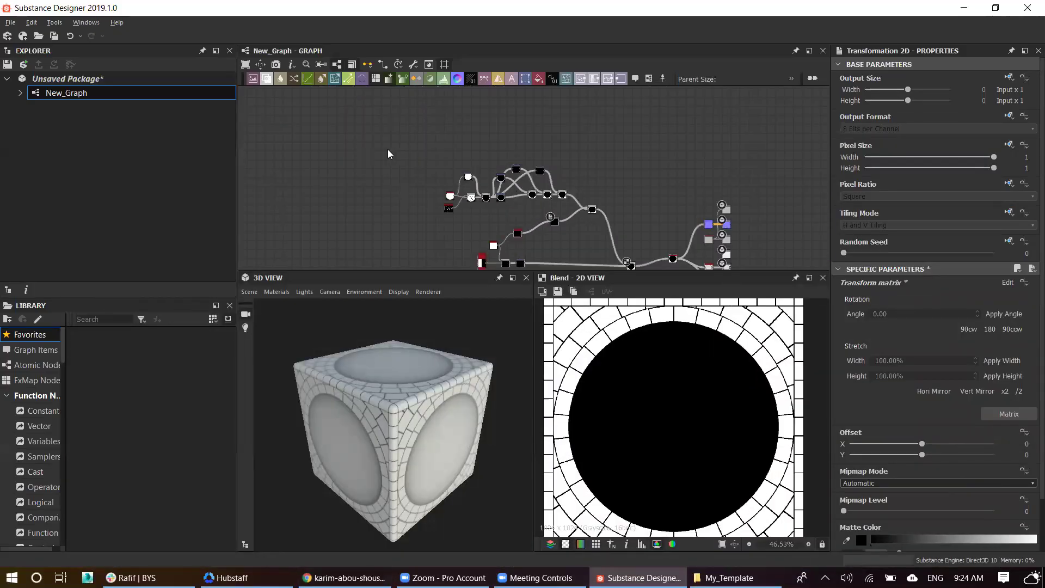
pyautogui.scroll(-2, 388, 154)
pyautogui.moveTo(403, 147); pyautogui.dragTo(577, 262)
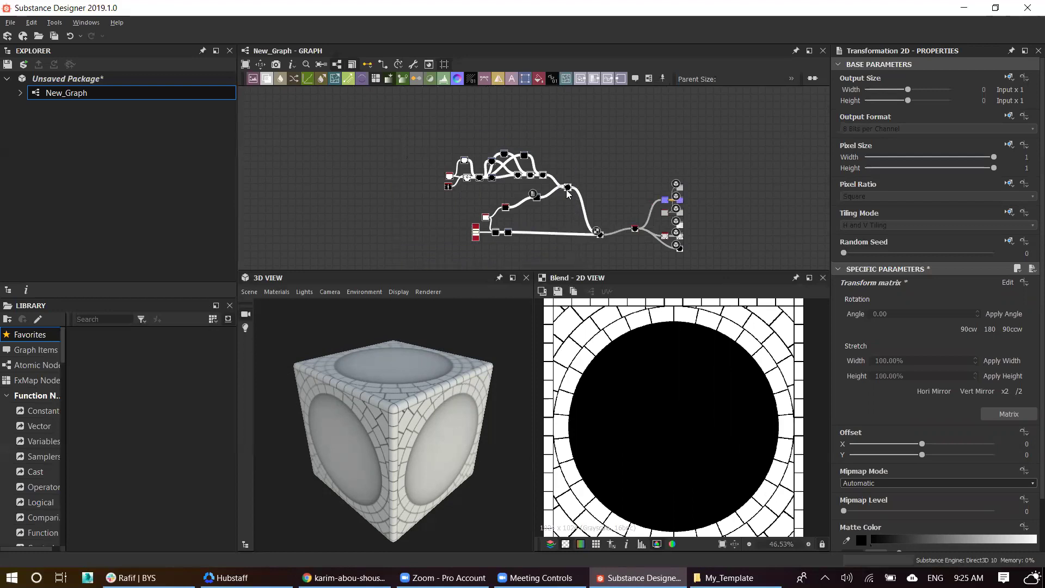
pyautogui.moveTo(567, 193); pyautogui.dragTo(486, 211)
pyautogui.moveTo(600, 234); pyautogui.dragTo(500, 227)
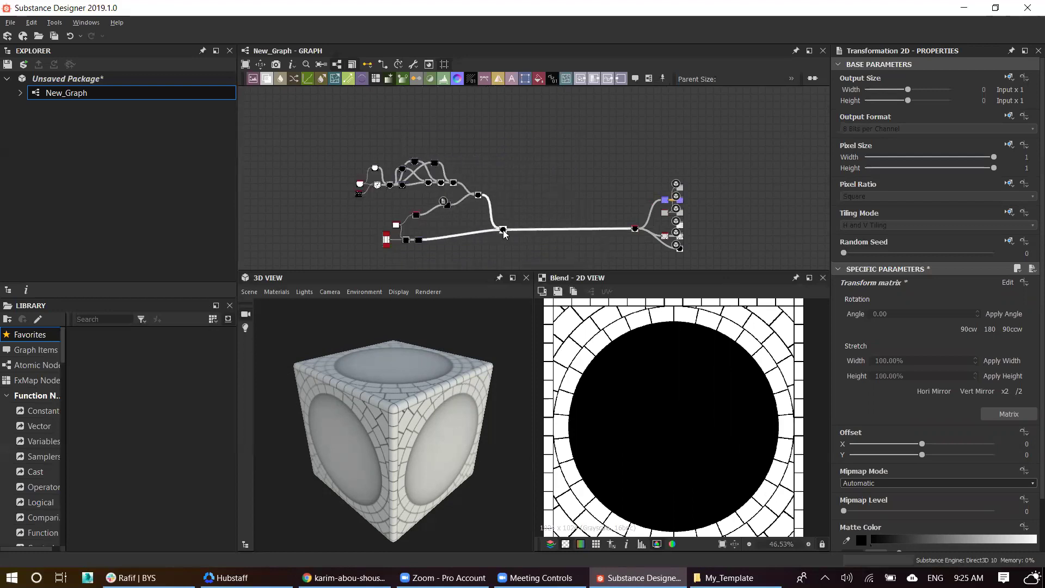
pyautogui.scroll(3, 653, 364)
pyautogui.scroll(-3, 662, 375)
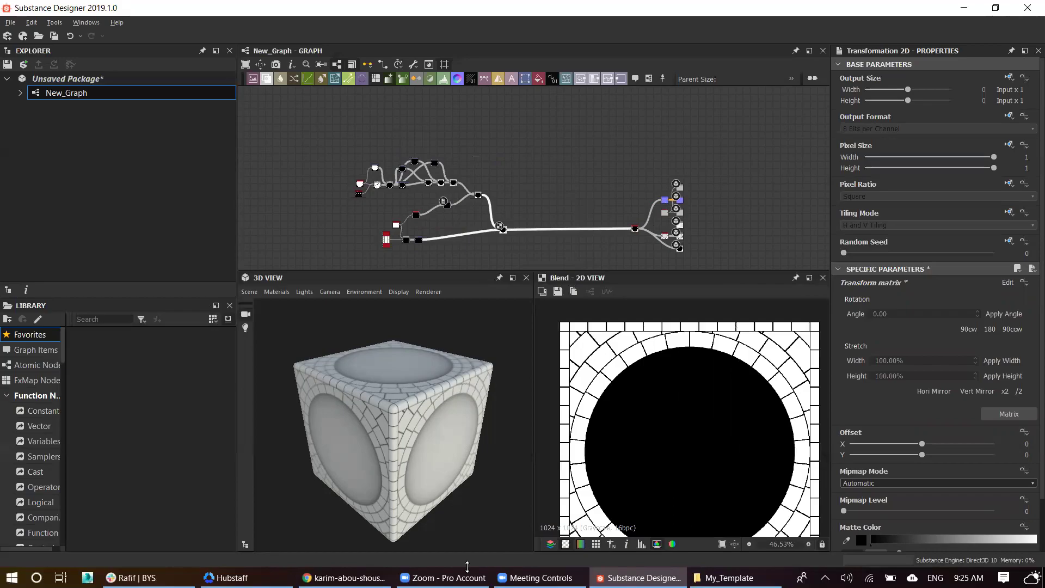
pyautogui.click(343, 577)
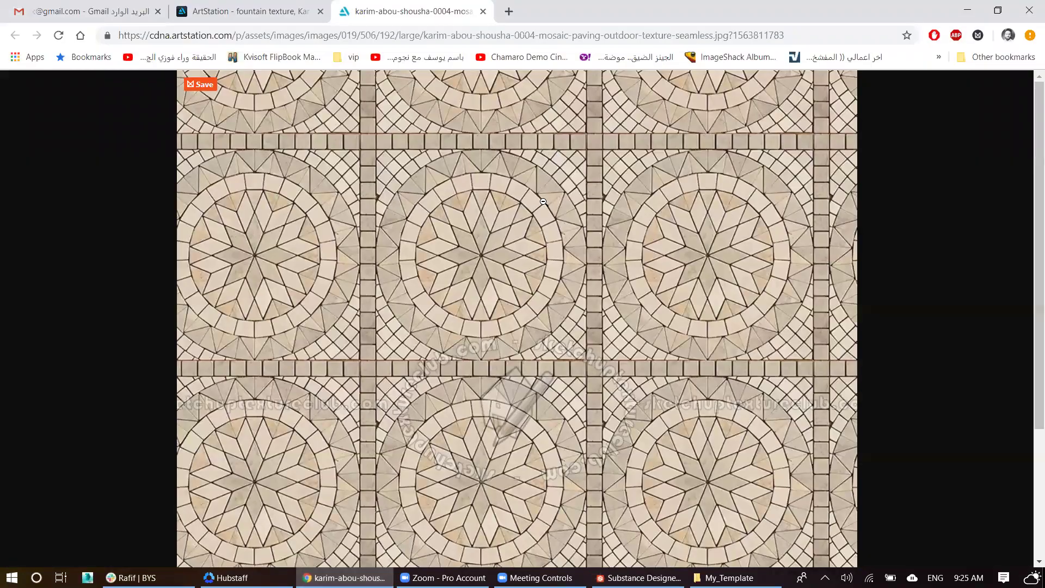
pyautogui.hotkey('alt', 'Tab')
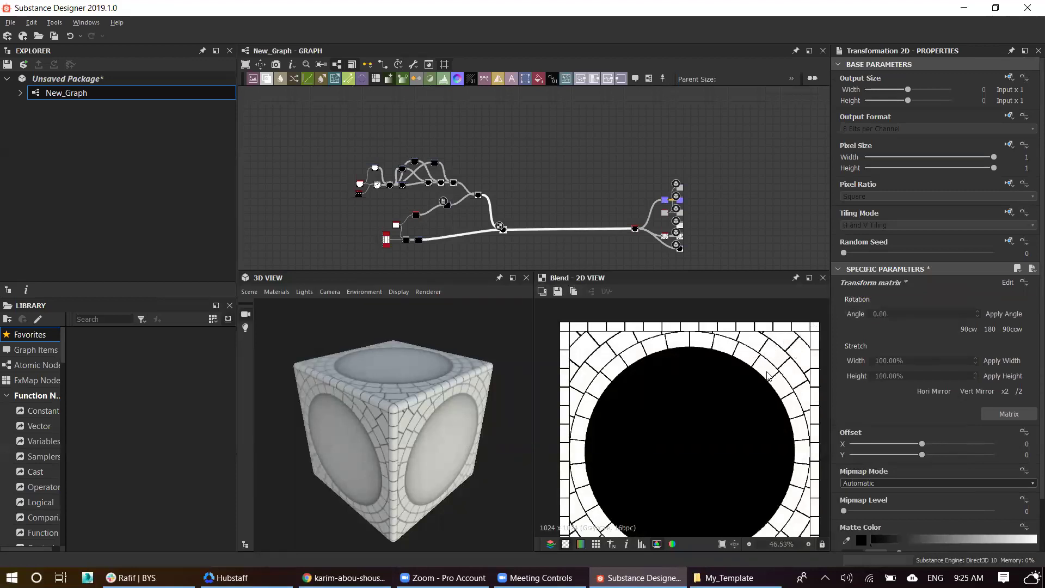
pyautogui.scroll(2, 542, 228)
pyautogui.scroll(2, 477, 211)
pyautogui.scroll(2, 502, 198)
pyautogui.moveTo(430, 236); pyautogui.dragTo(539, 301, button='middle')
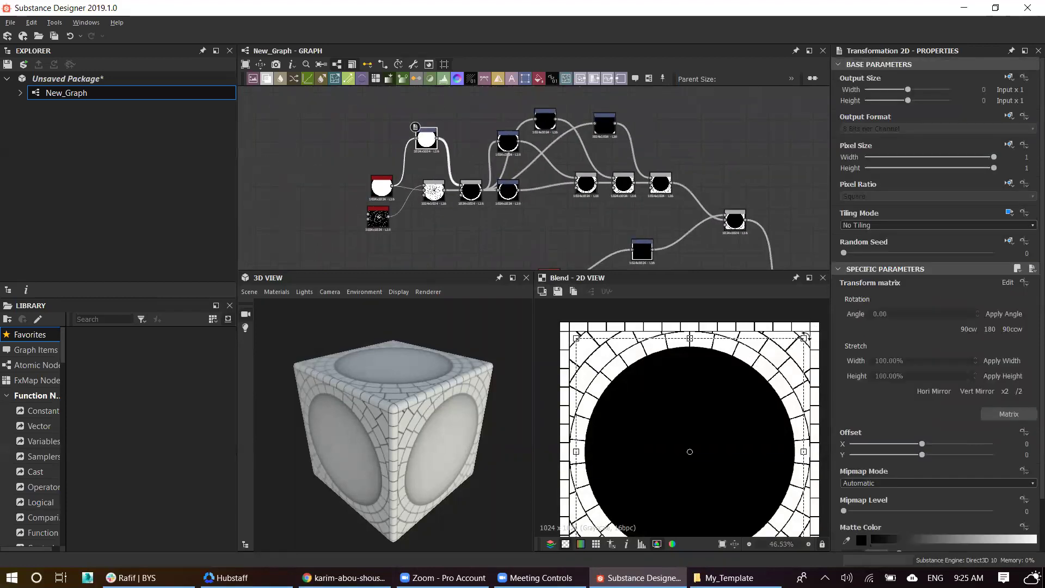
pyautogui.hotkey('ctrl', 'z')
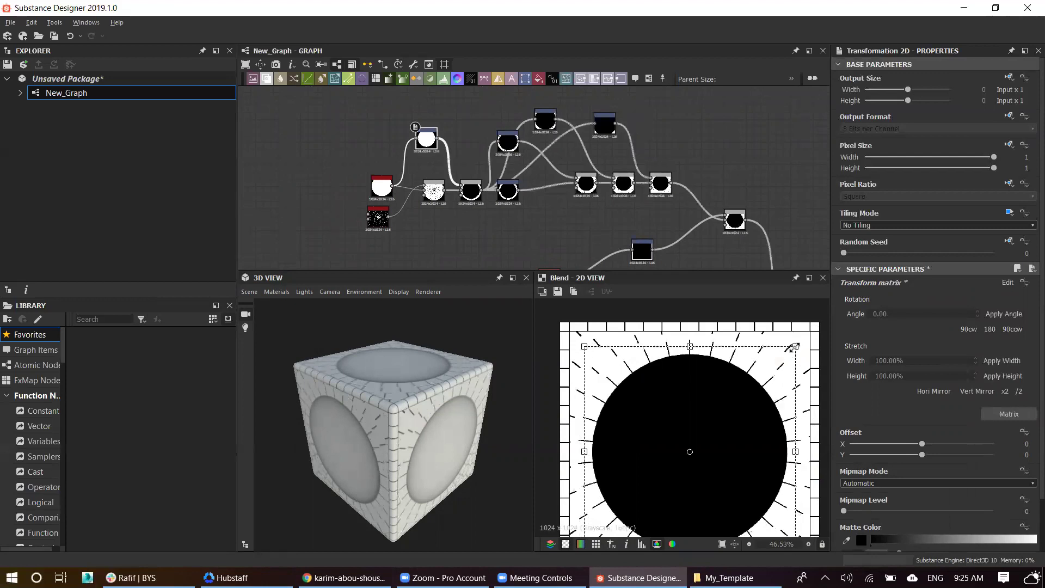
pyautogui.scroll(-2, 737, 181)
pyautogui.moveTo(689, 190); pyautogui.dragTo(706, 254, button='middle')
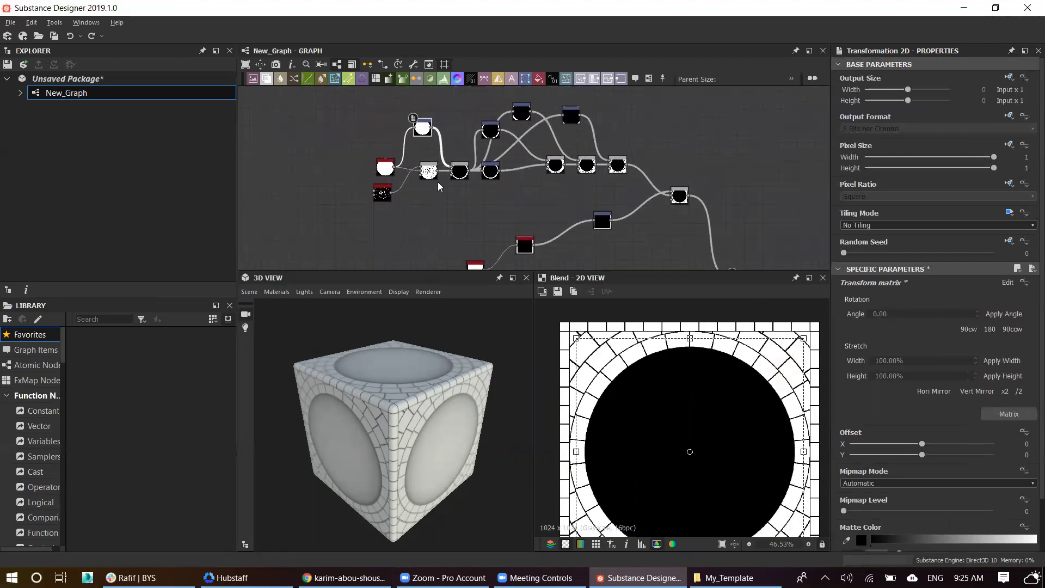
pyautogui.scroll(2, 438, 186)
pyautogui.moveTo(467, 180); pyautogui.dragTo(488, 189, button='middle')
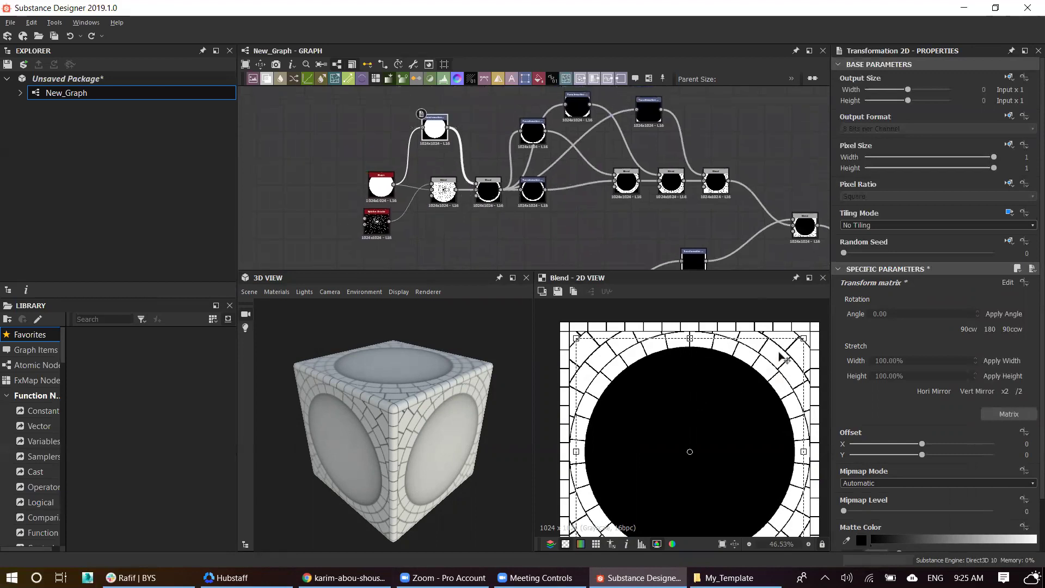
pyautogui.moveTo(803, 338); pyautogui.dragTo(788, 352)
pyautogui.hotkey('ctrl', 'z')
pyautogui.scroll(-1, 723, 227)
pyautogui.moveTo(722, 226); pyautogui.dragTo(658, 158, button='middle')
pyautogui.hotkey('alt', 'Tab')
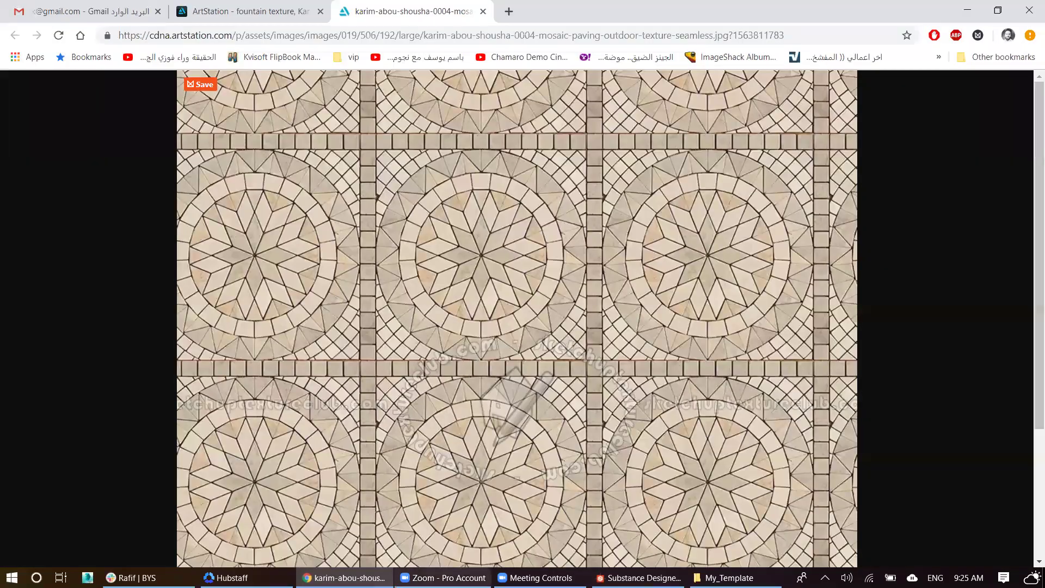
pyautogui.hotkey('alt', 'Tab')
pyautogui.moveTo(630, 206)
pyautogui.mouseDown(button='middle')
pyautogui.moveTo(589, 191)
pyautogui.moveTo(626, 227)
pyautogui.mouseUp(button='middle')
pyautogui.scroll(3, 626, 228)
pyautogui.scroll(-1, 619, 207)
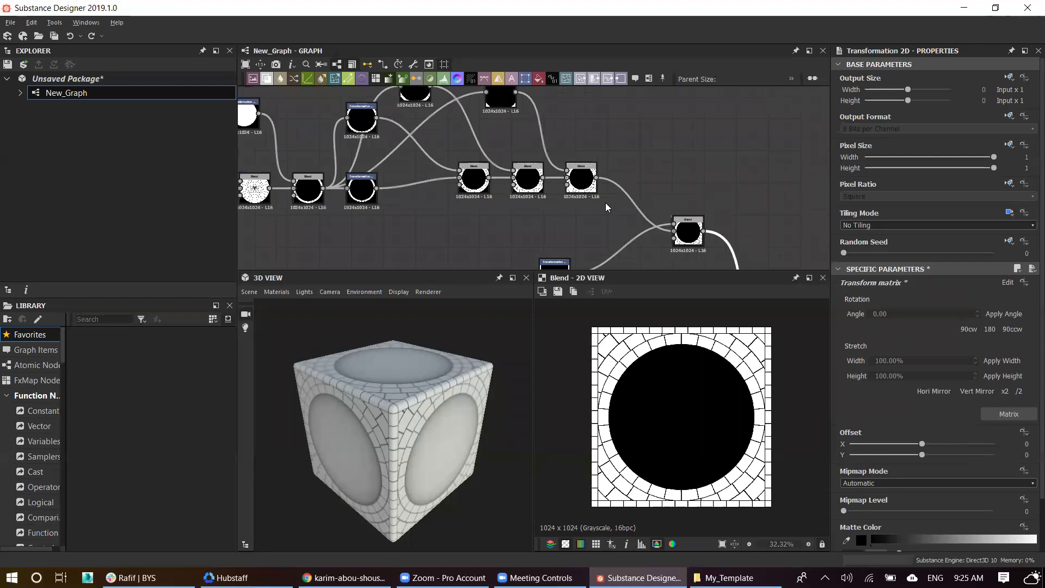
pyautogui.scroll(-2, 606, 202)
pyautogui.moveTo(644, 178); pyautogui.dragTo(626, 153, button='middle')
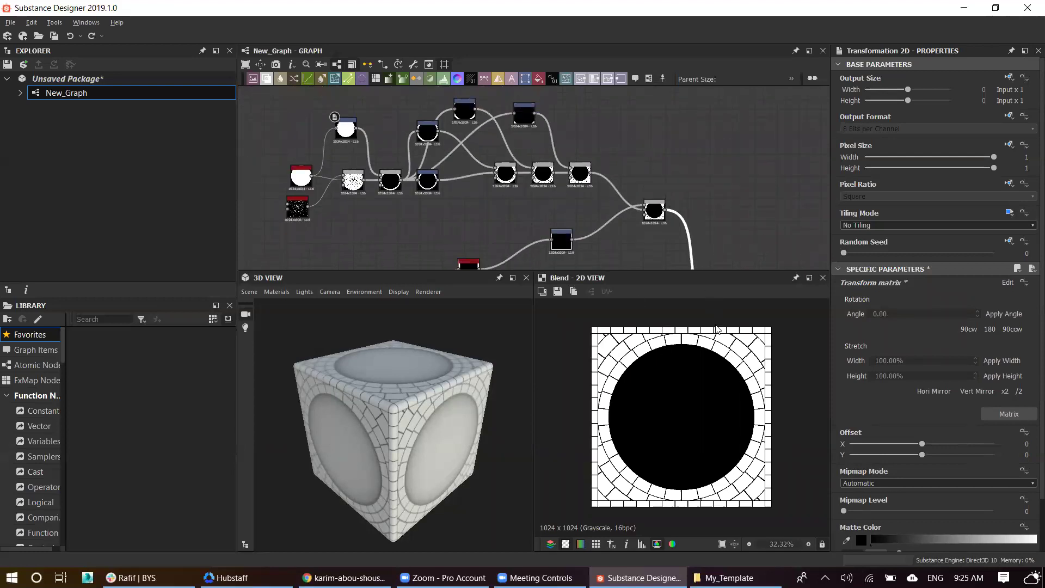
pyautogui.moveTo(707, 262); pyautogui.dragTo(641, 196, button='middle')
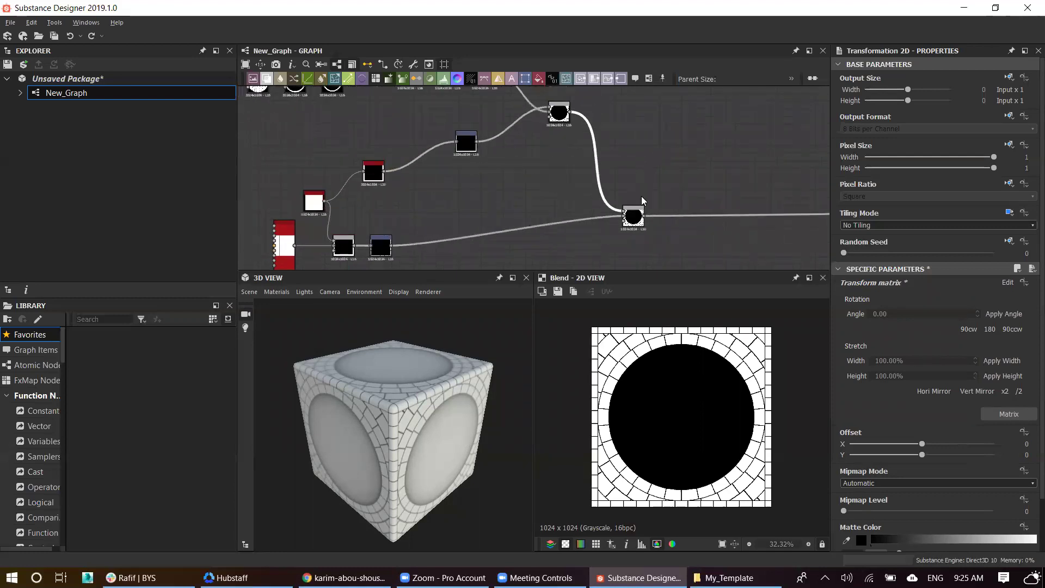
pyautogui.hotkey('alt', 'Tab')
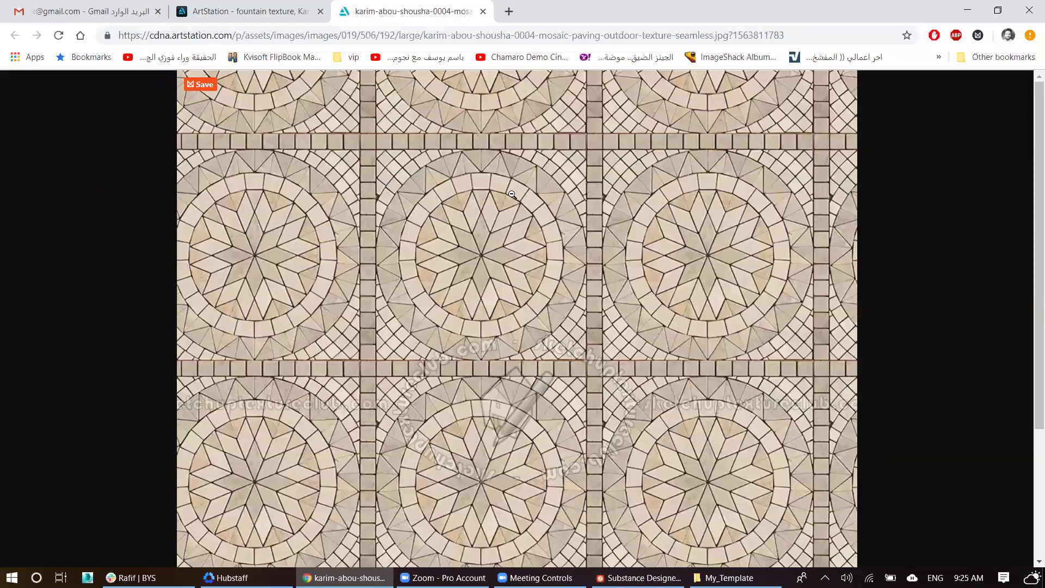
pyautogui.hotkey('alt', 'Tab')
pyautogui.hotkey('alt', 'Tab')
pyautogui.hotkey('alt', 'Tab')
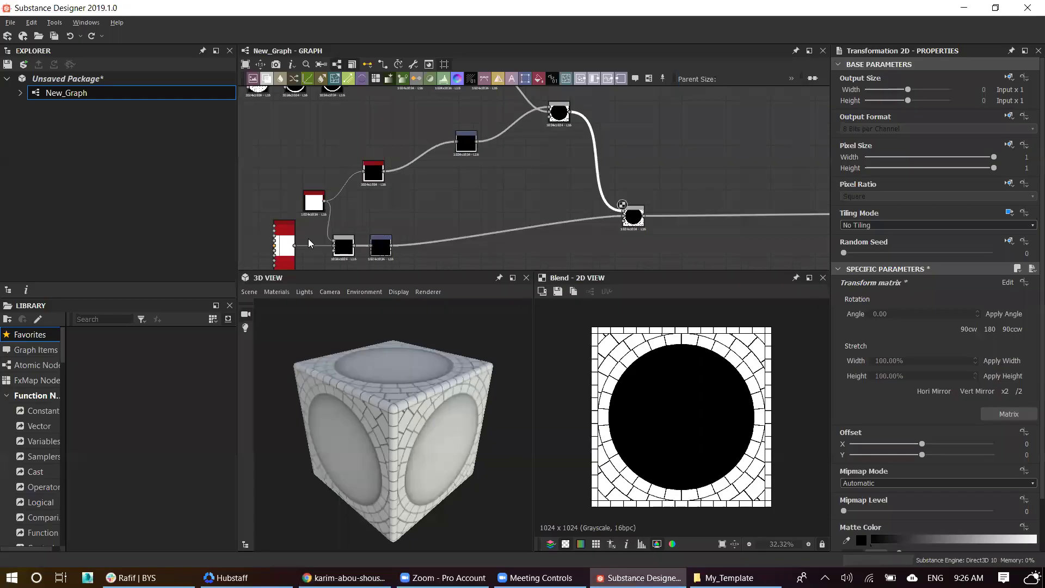
# Step: Try a Polygon 2 node with tiling 0, then delete it
pyautogui.moveTo(689, 152); pyautogui.dragTo(631, 152, button='middle')
pyautogui.press('space')
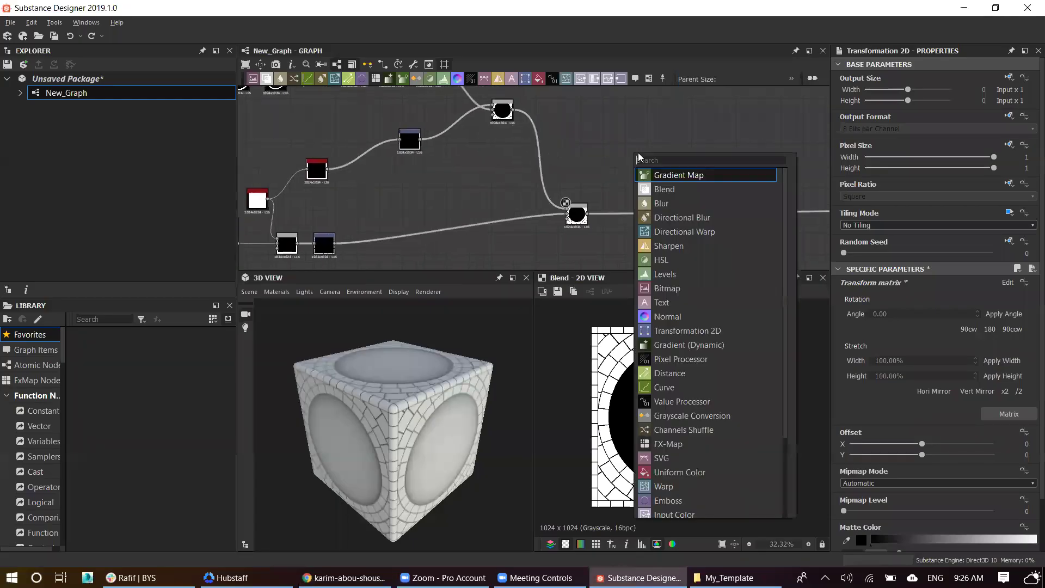
pyautogui.write('po')
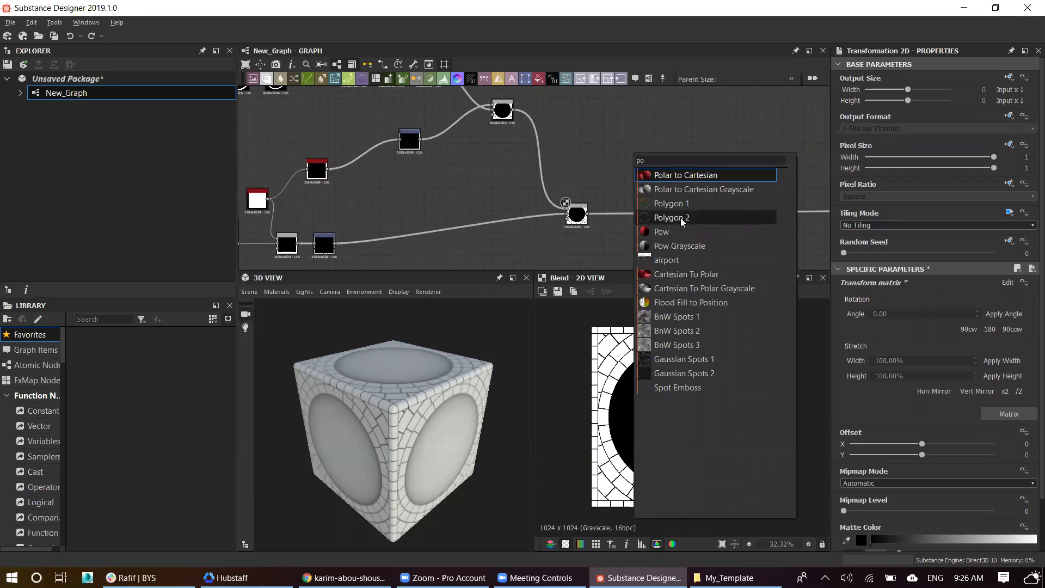
pyautogui.click(680, 219)
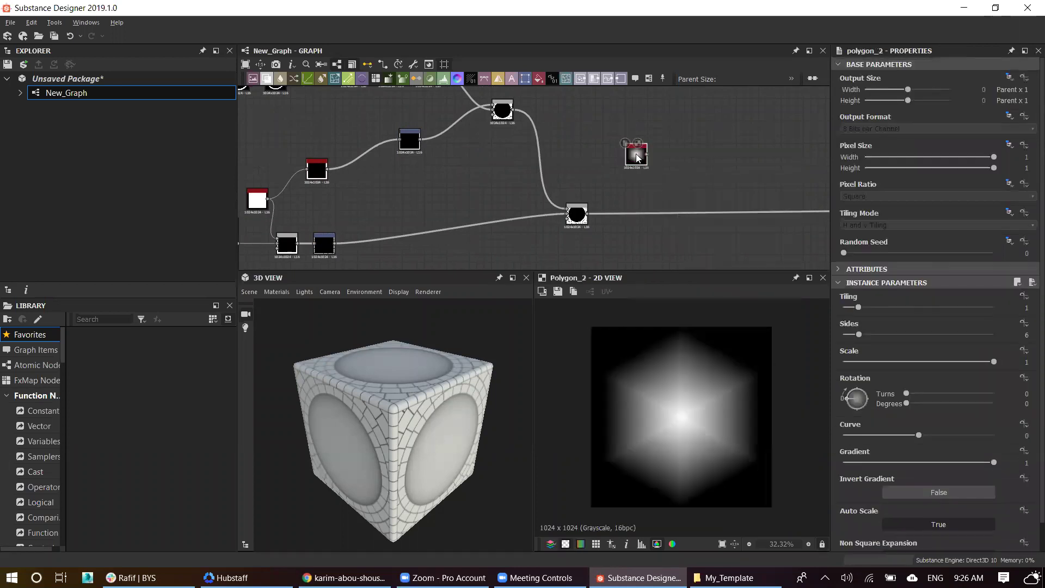
pyautogui.moveTo(858, 308)
pyautogui.mouseDown()
pyautogui.moveTo(844, 309)
pyautogui.moveTo(852, 309)
pyautogui.mouseUp()
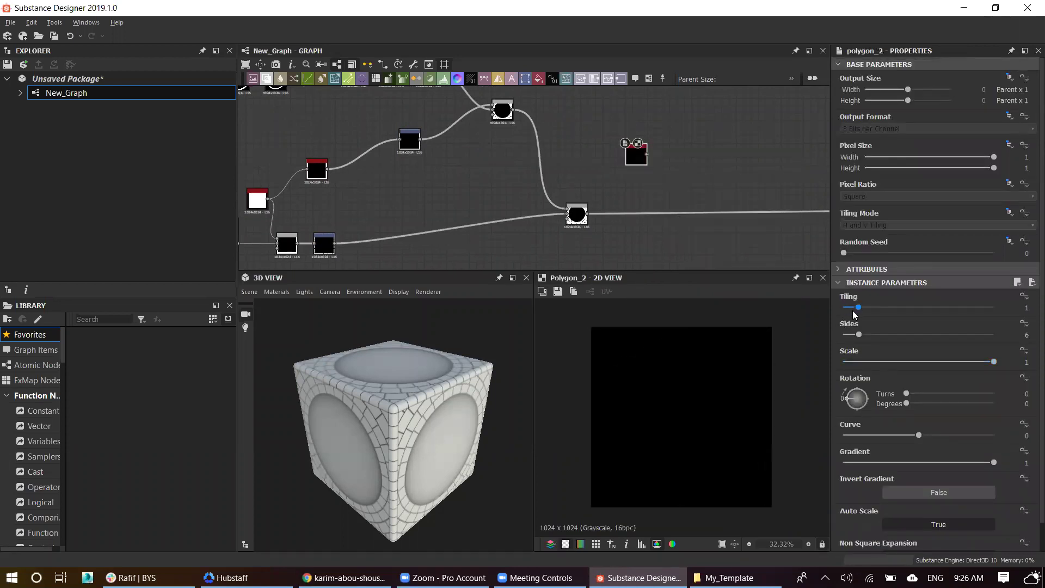
pyautogui.press('Delete')
# Step: Add a Polygon 1 triangle with 3 sides, 90° rotation and scale 0.71
pyautogui.press('space')
pyautogui.write('pol')
pyautogui.click(678, 222)
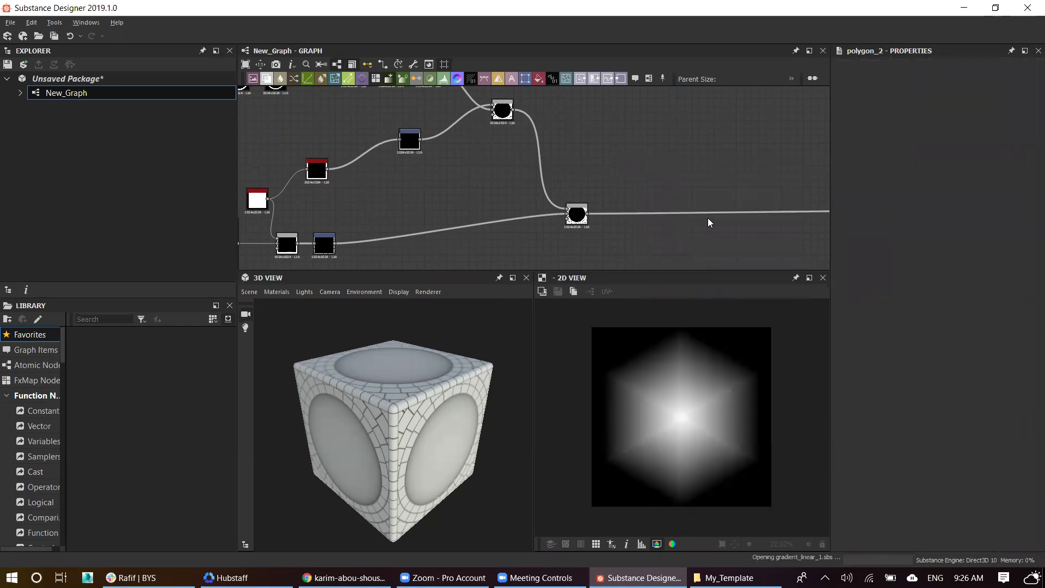
pyautogui.moveTo(856, 308); pyautogui.dragTo(845, 310)
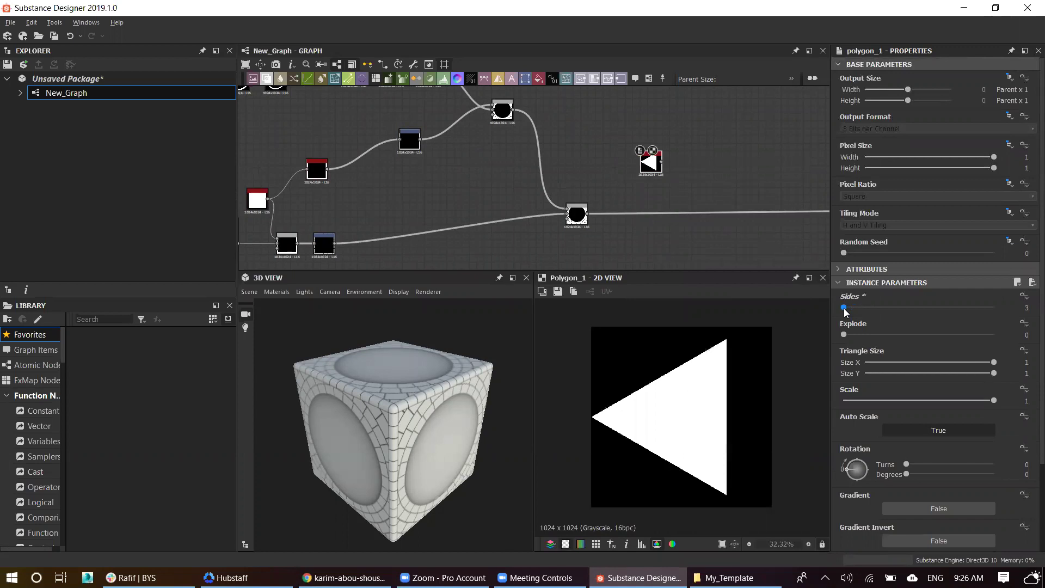
pyautogui.moveTo(661, 170); pyautogui.dragTo(638, 171)
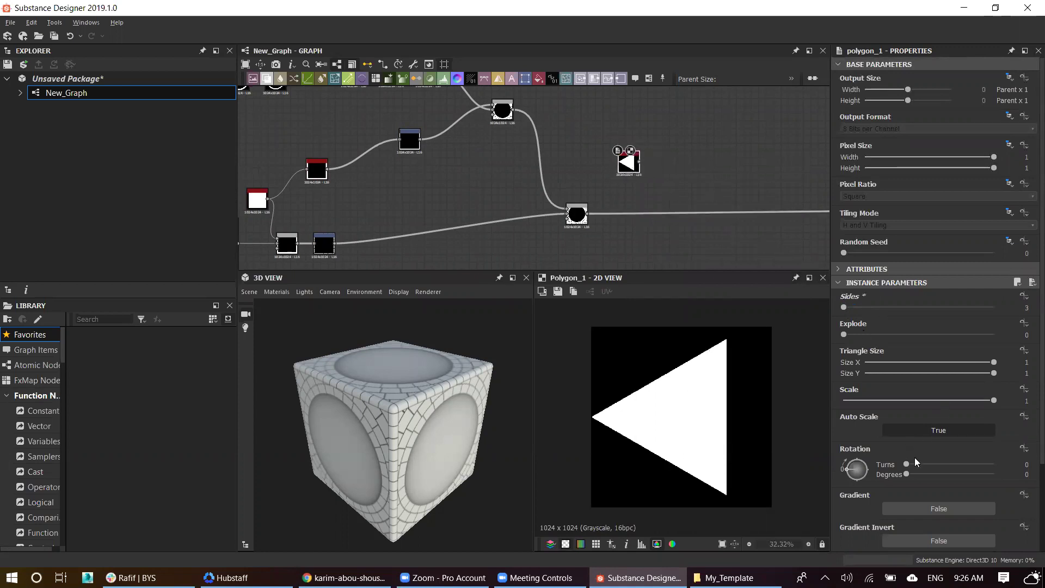
pyautogui.click(1026, 474)
pyautogui.write('0')
pyautogui.press('Return')
pyautogui.scroll(3, 634, 160)
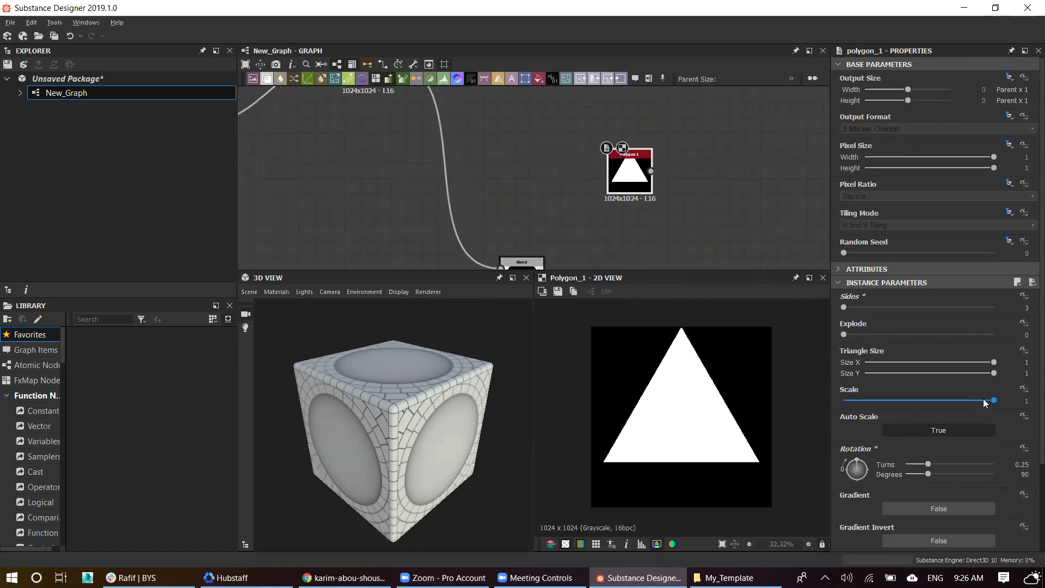
pyautogui.moveTo(983, 400); pyautogui.dragTo(950, 400)
pyautogui.scroll(2, 628, 178)
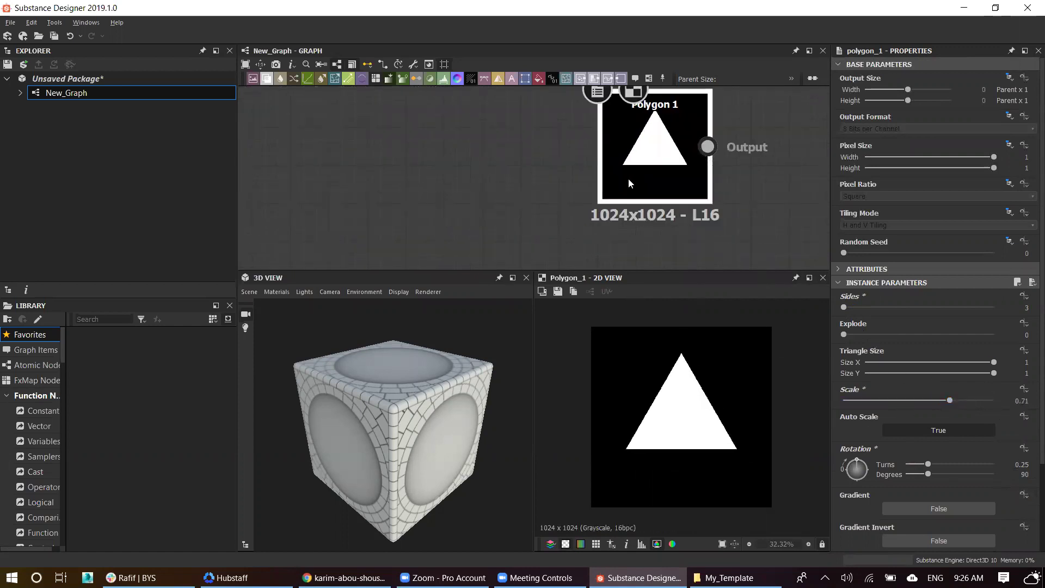
# Step: Add a Transformation 2D node after the Polygon 1 triangle
pyautogui.press('space')
pyautogui.write('transf')
pyautogui.click(635, 213)
# Step: Raise the triangle in the frame to Offset Y 0.1122
pyautogui.moveTo(702, 381); pyautogui.dragTo(702, 361)
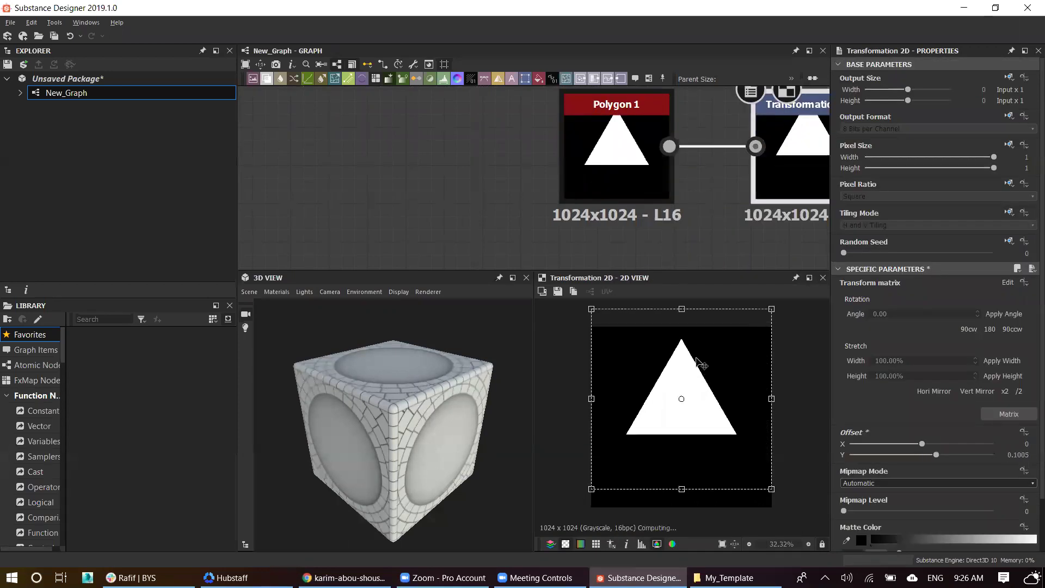
pyautogui.moveTo(739, 179); pyautogui.dragTo(603, 182, button='middle')
pyautogui.scroll(-2, 603, 182)
# Step: Add a Mirror Grayscale node on Mirror Axis Y, then show the mosaic reference
pyautogui.press('space')
pyautogui.write('mo')
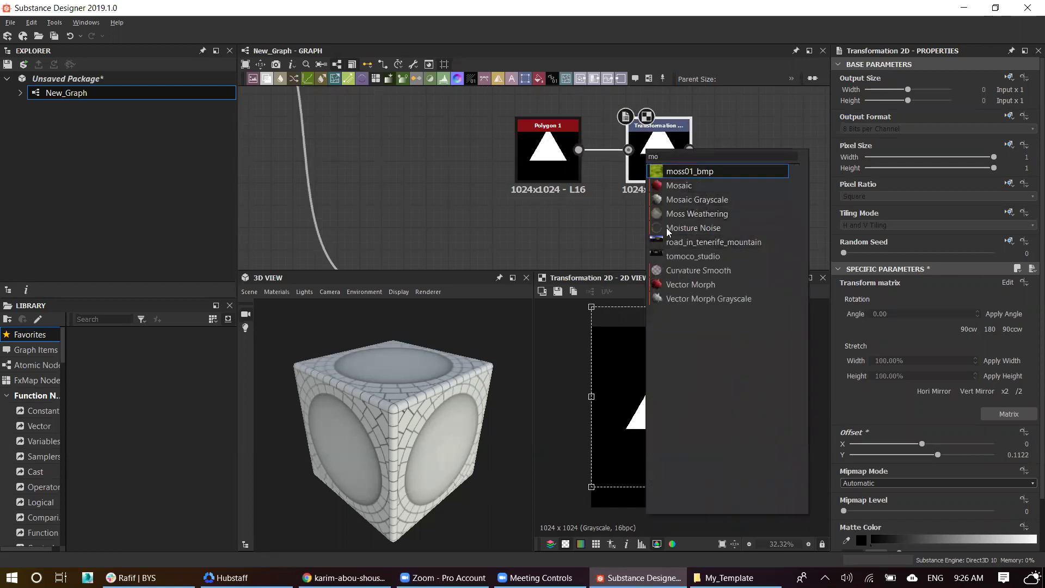
pyautogui.press('Escape')
pyautogui.press('space')
pyautogui.write('mi')
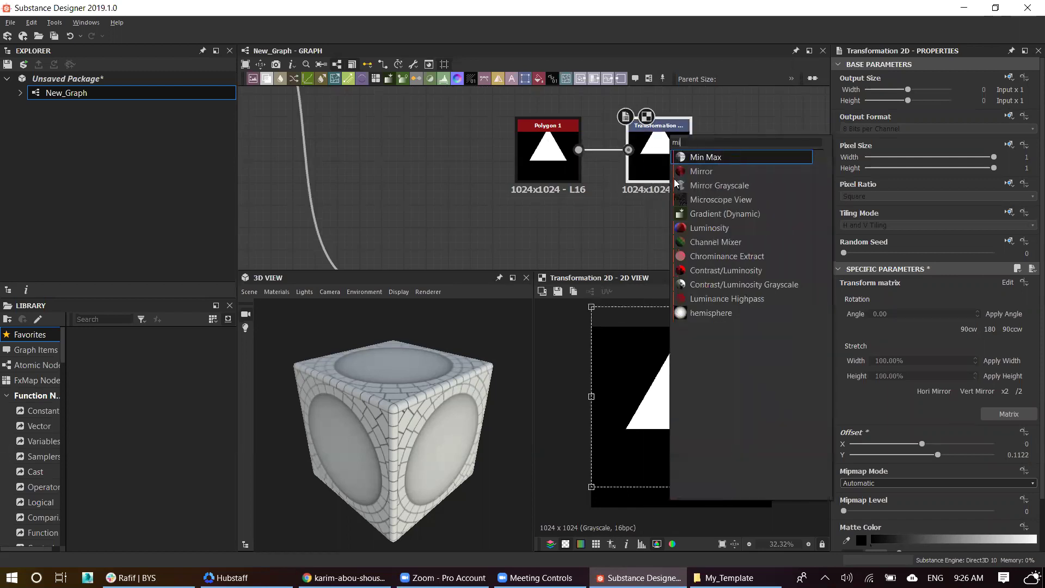
pyautogui.click(701, 189)
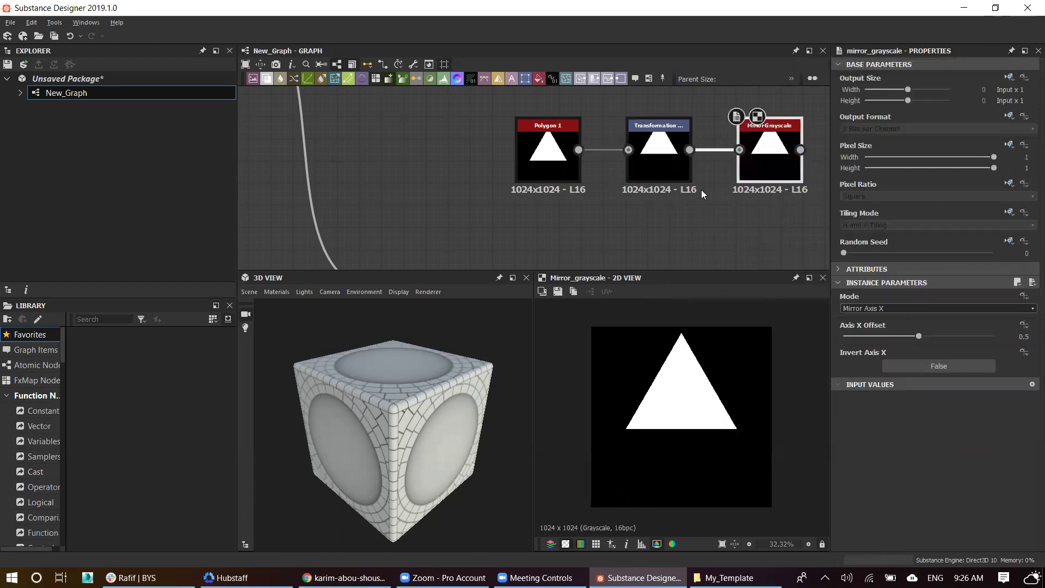
pyautogui.scroll(-1, 878, 309)
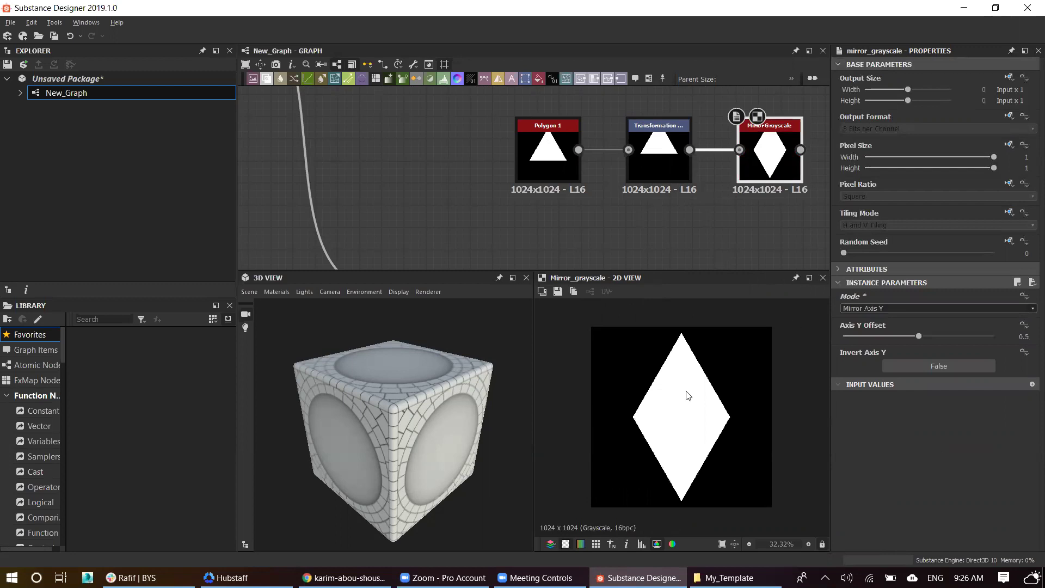
pyautogui.click(345, 577)
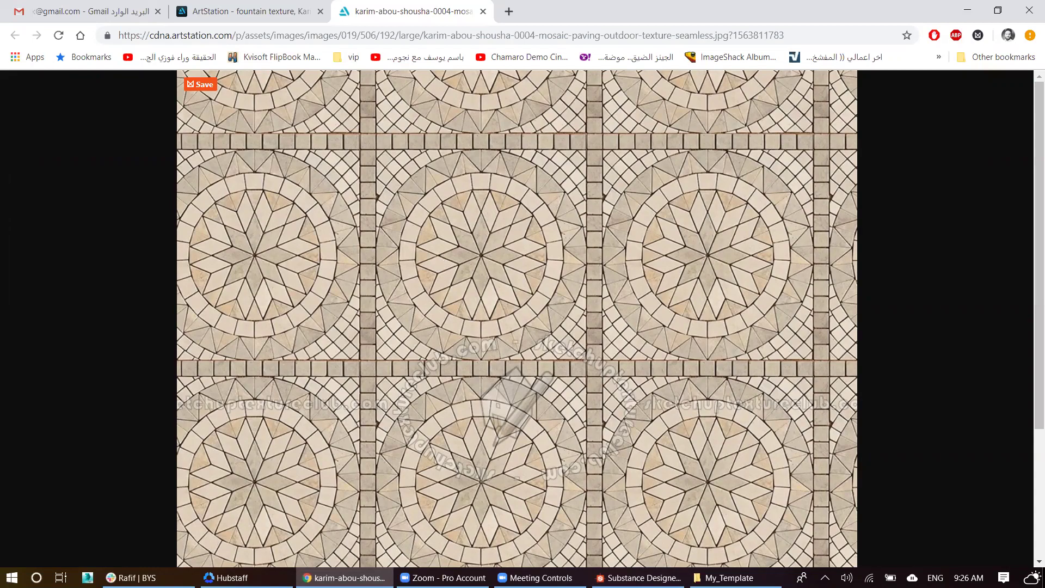
# Step: Leave the Chrome mosaic paving reference and return to the Substance Designer graph
pyautogui.hotkey('alt', 'Tab')
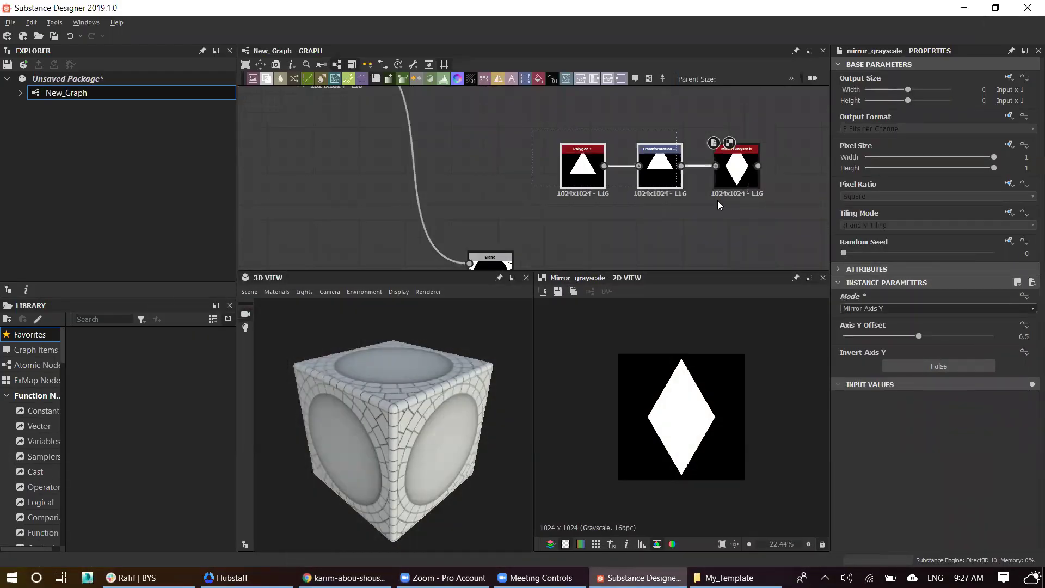
# Step: Add a Splatter Circular node fed by the mirrored diamond
pyautogui.scroll(-3, 685, 165)
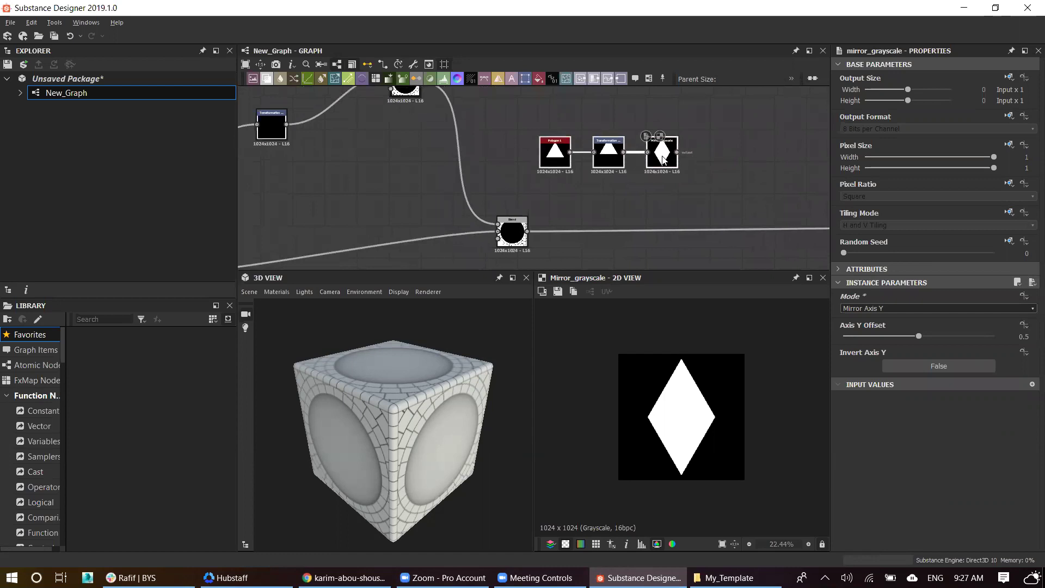
pyautogui.press('f')
pyautogui.scroll(-2, 675, 168)
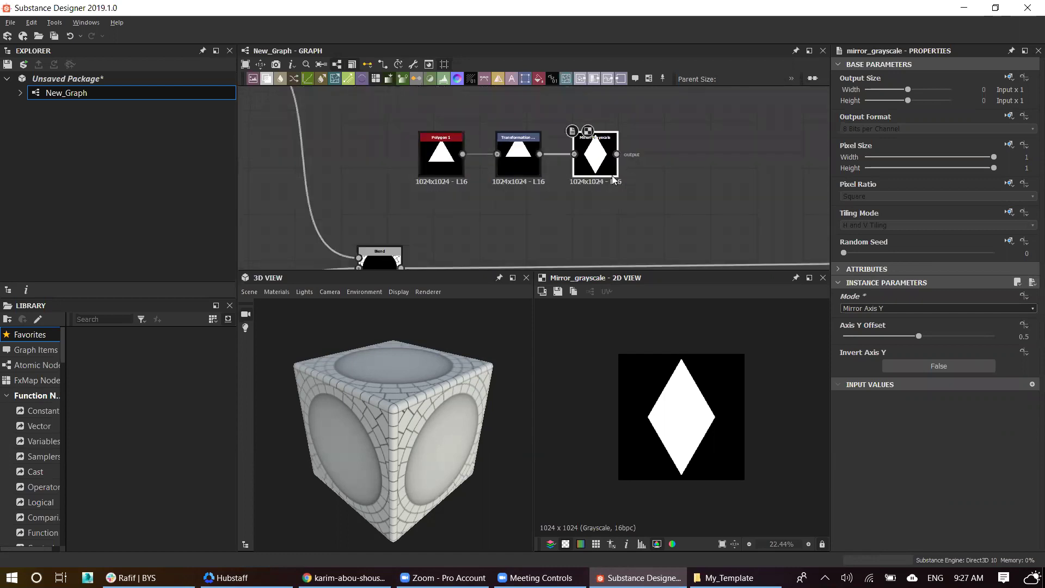
pyautogui.press('space')
pyautogui.scroll(-5, 675, 167)
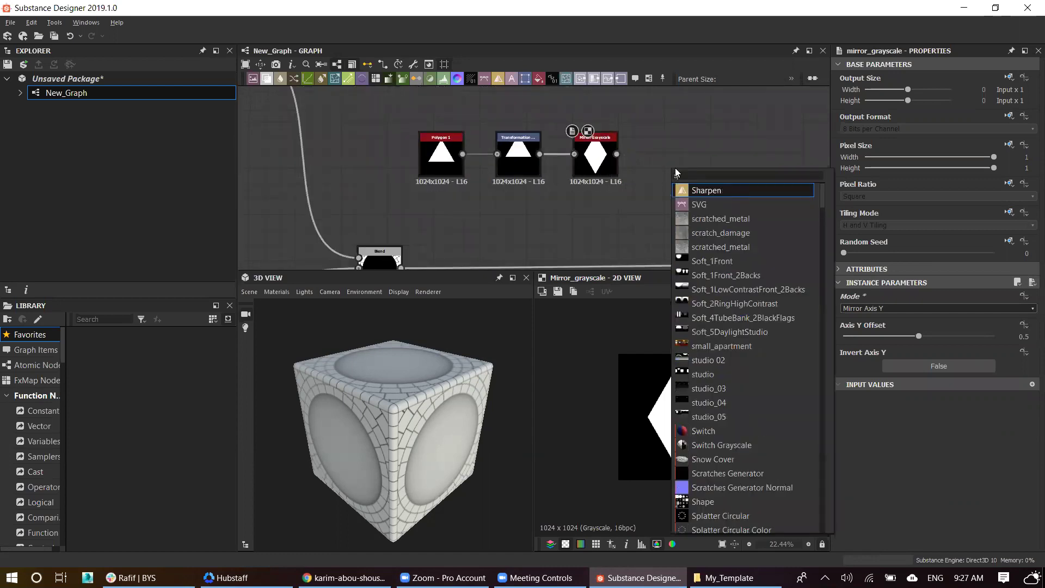
pyautogui.scroll(-5, 675, 167)
pyautogui.click(639, 155)
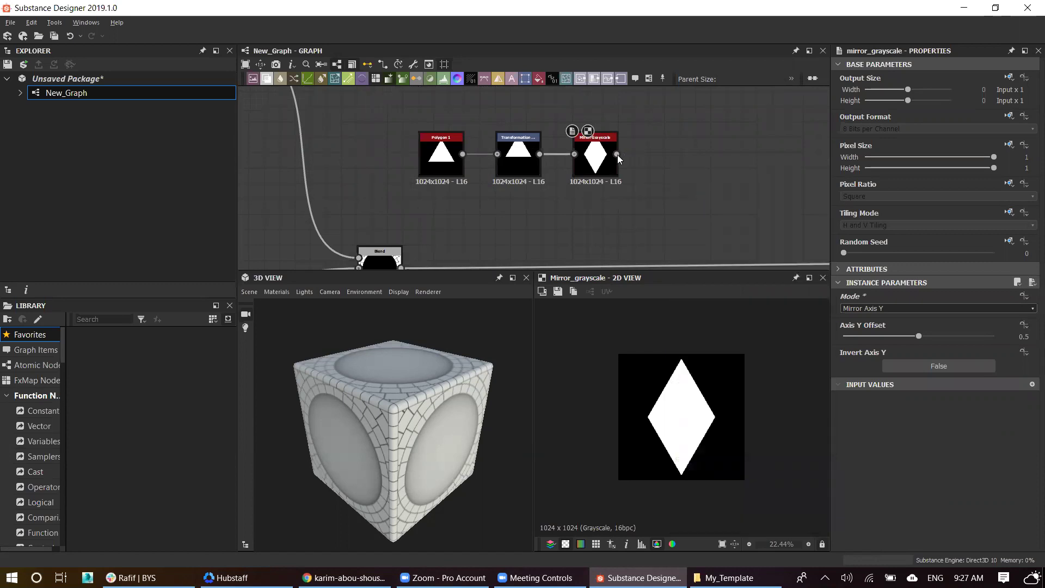
pyautogui.moveTo(617, 155); pyautogui.dragTo(651, 156)
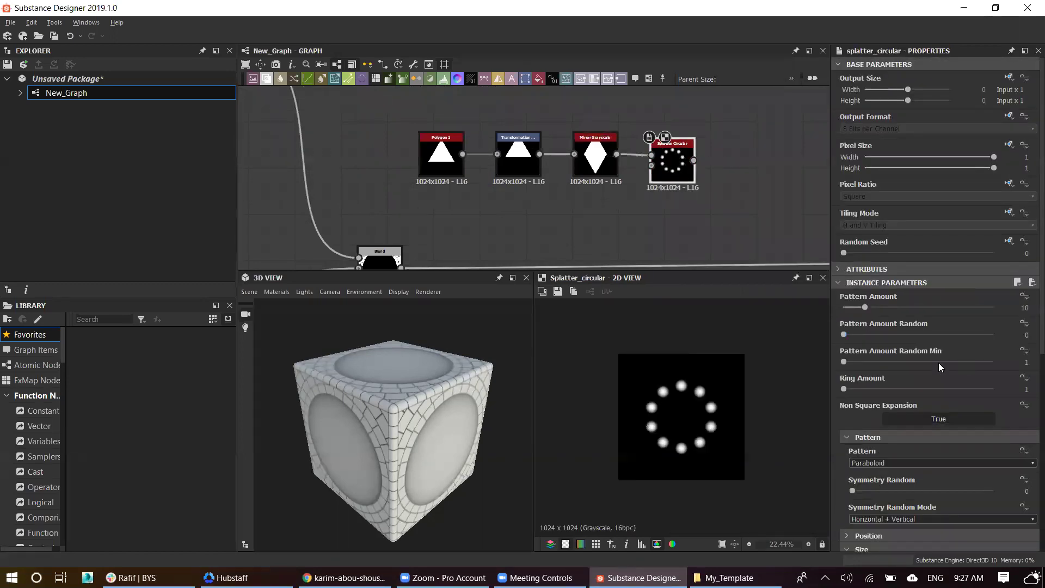
# Step: Set the Splatter Circular Pattern to Image Input so it uses the diamond
pyautogui.click(881, 464)
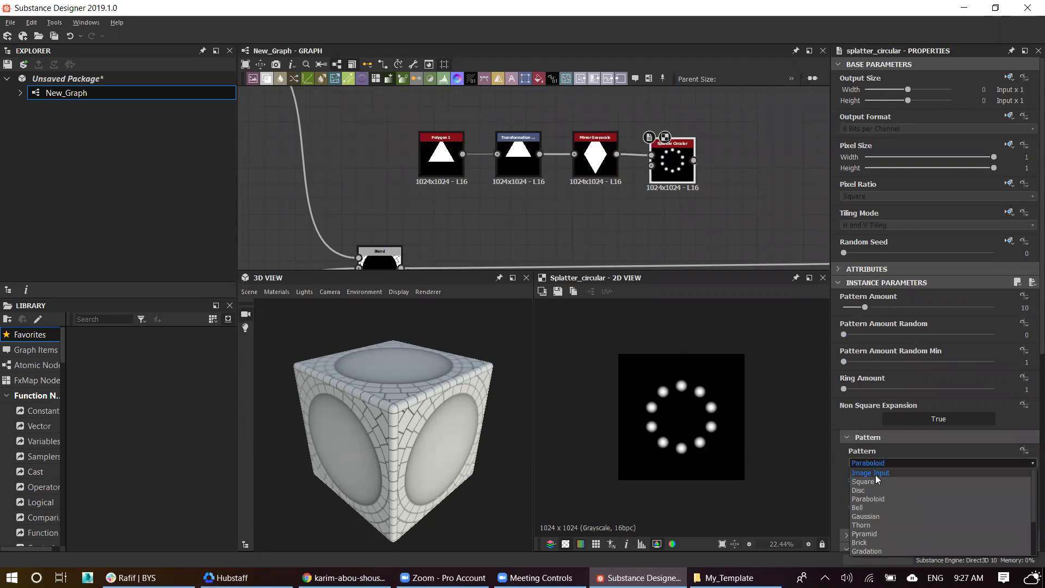
pyautogui.click(875, 475)
pyautogui.scroll(3, 734, 372)
pyautogui.scroll(-4, 887, 348)
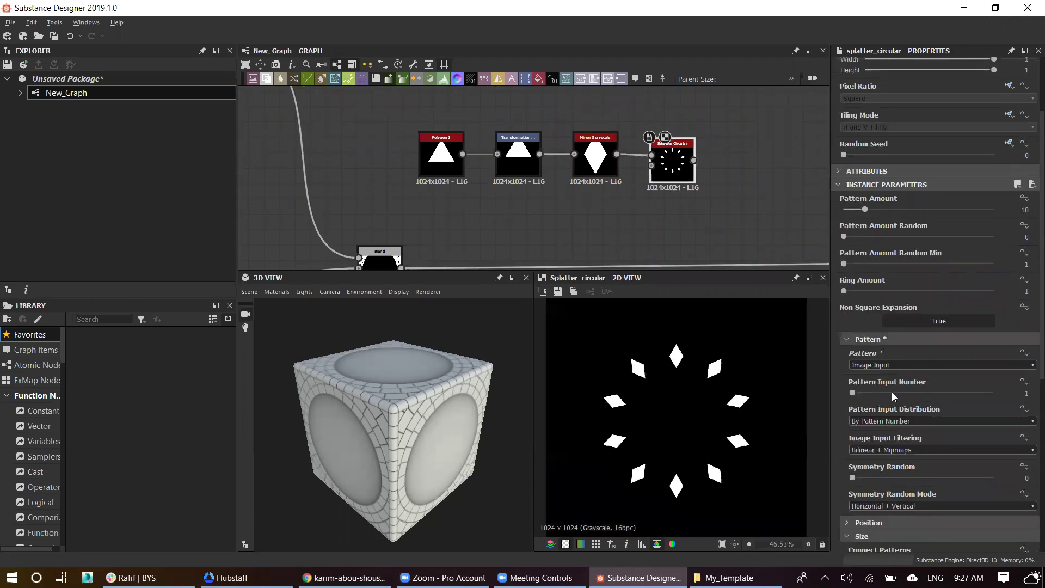
pyautogui.scroll(-3, 891, 392)
# Step: Set the pattern Scale to 3 and compare the ten-diamond star with the Chrome reference
pyautogui.moveTo(922, 539); pyautogui.dragTo(1029, 533)
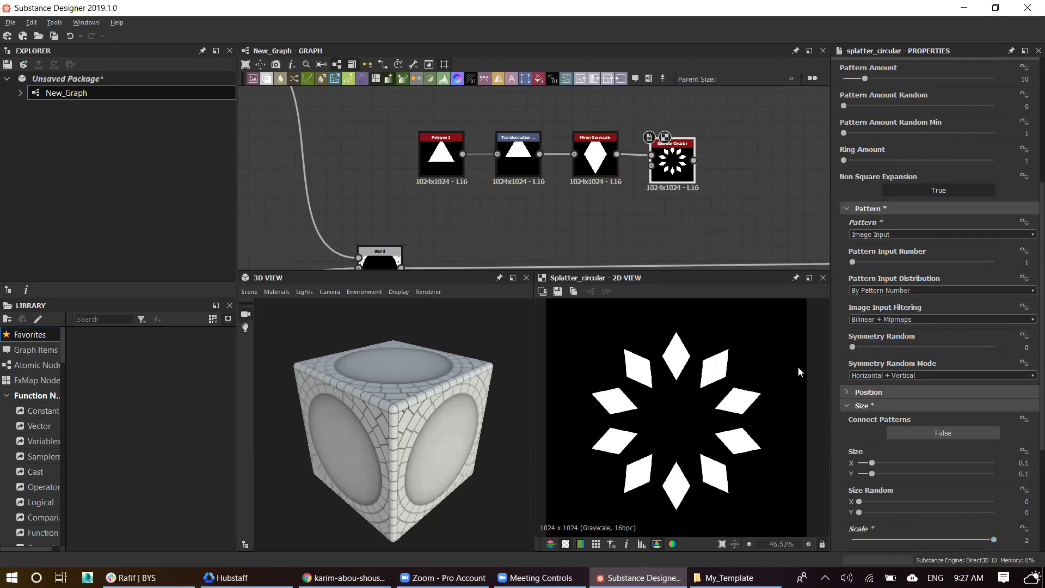
pyautogui.scroll(-1, 1026, 490)
pyautogui.scroll(-2, 1026, 463)
pyautogui.click(1027, 442)
pyautogui.write('3')
pyautogui.press('Return')
pyautogui.click(922, 442)
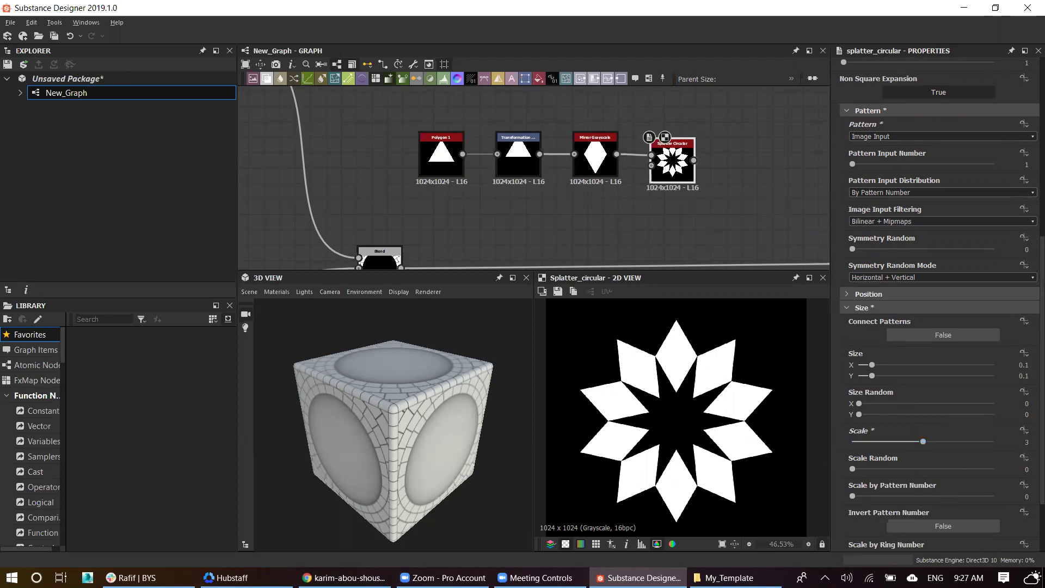
pyautogui.click(343, 577)
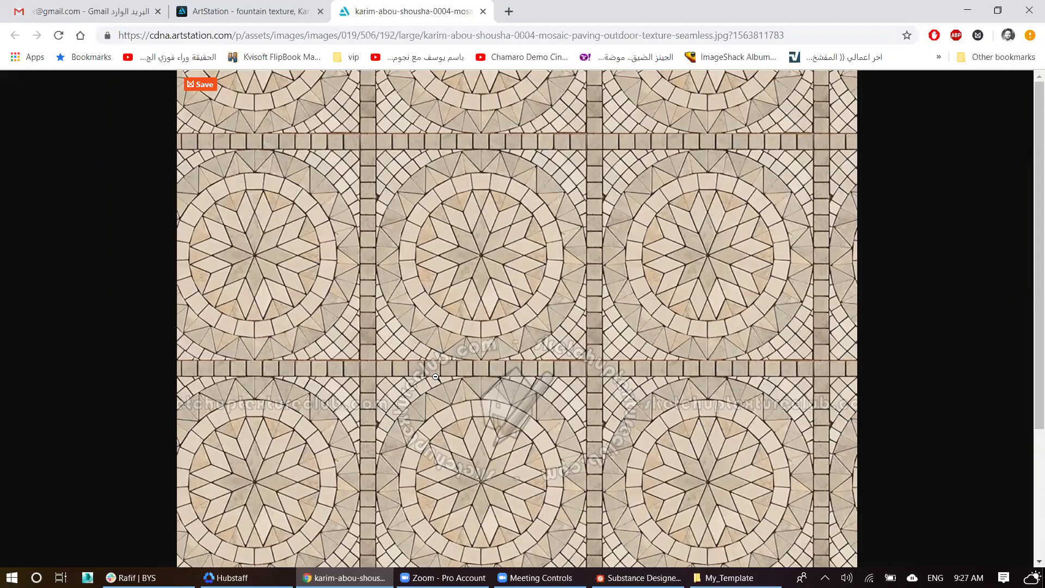
pyautogui.hotkey('alt', 'Tab')
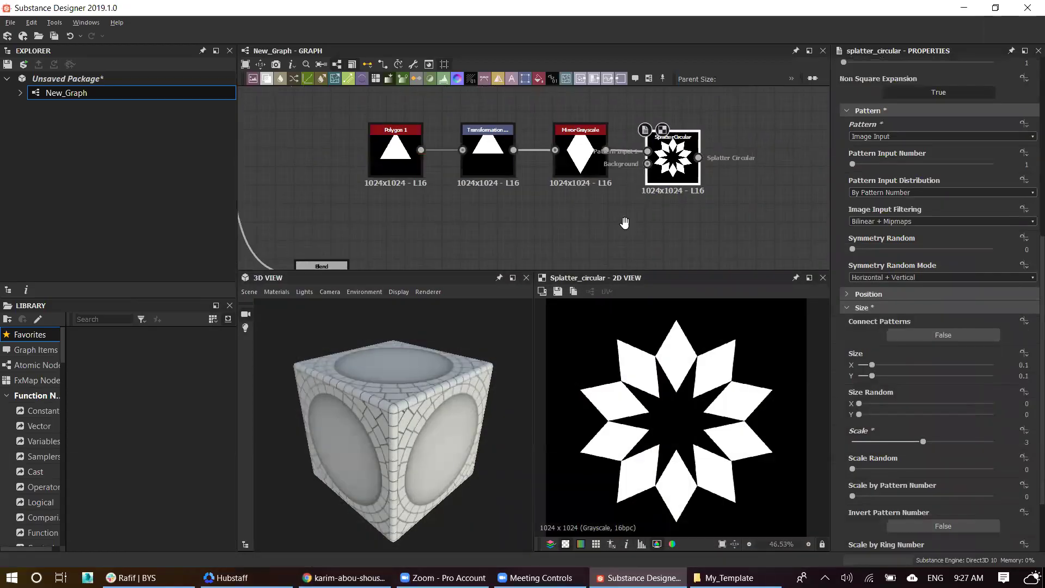
# Step: Move the Splatter Circular node right and expand its rotation settings
pyautogui.scroll(1, 662, 194)
pyautogui.moveTo(644, 215); pyautogui.dragTo(729, 212)
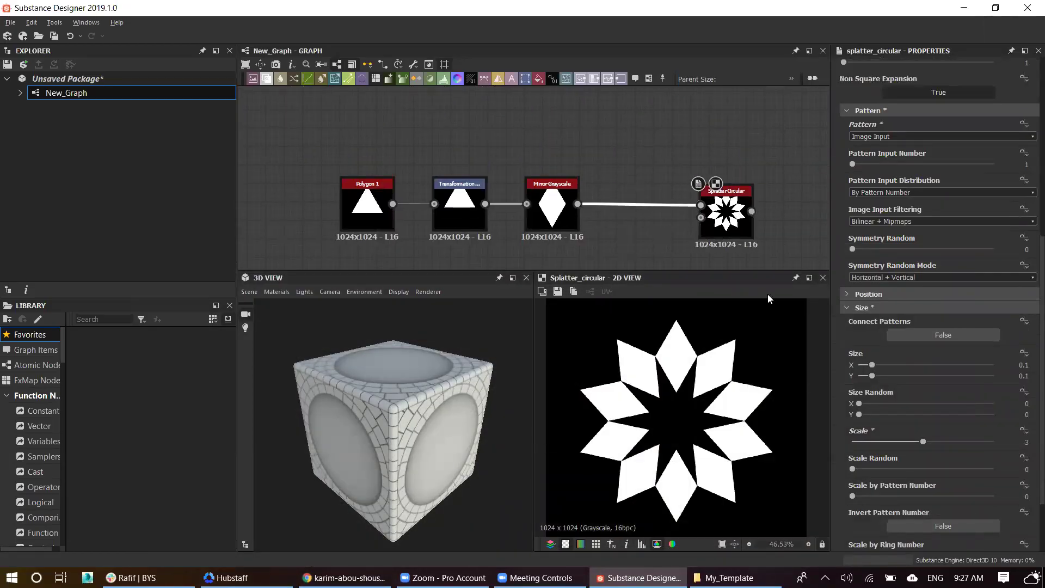
pyautogui.scroll(-2, 889, 298)
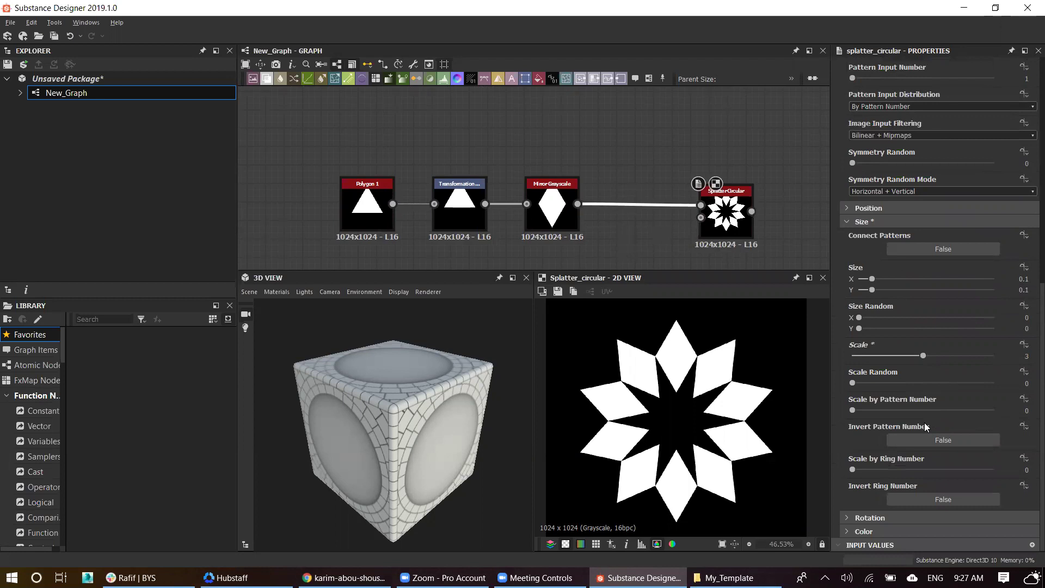
pyautogui.click(847, 517)
pyautogui.scroll(-2, 865, 458)
pyautogui.scroll(-2, 869, 460)
# Step: Try ring, pattern and random rotation on the diamonds, undoing each change
pyautogui.click(916, 489)
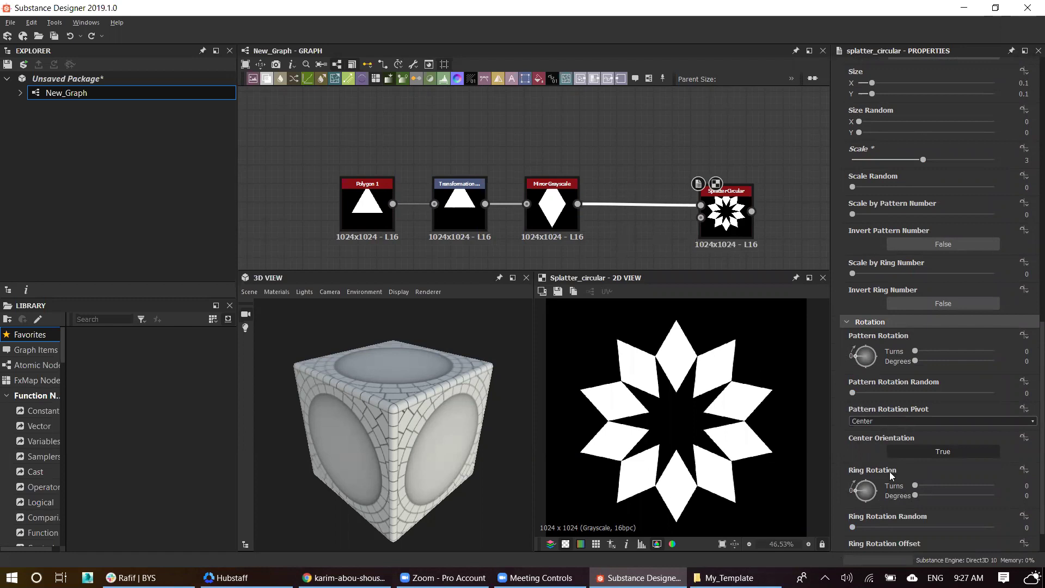
pyautogui.scroll(-1, 889, 471)
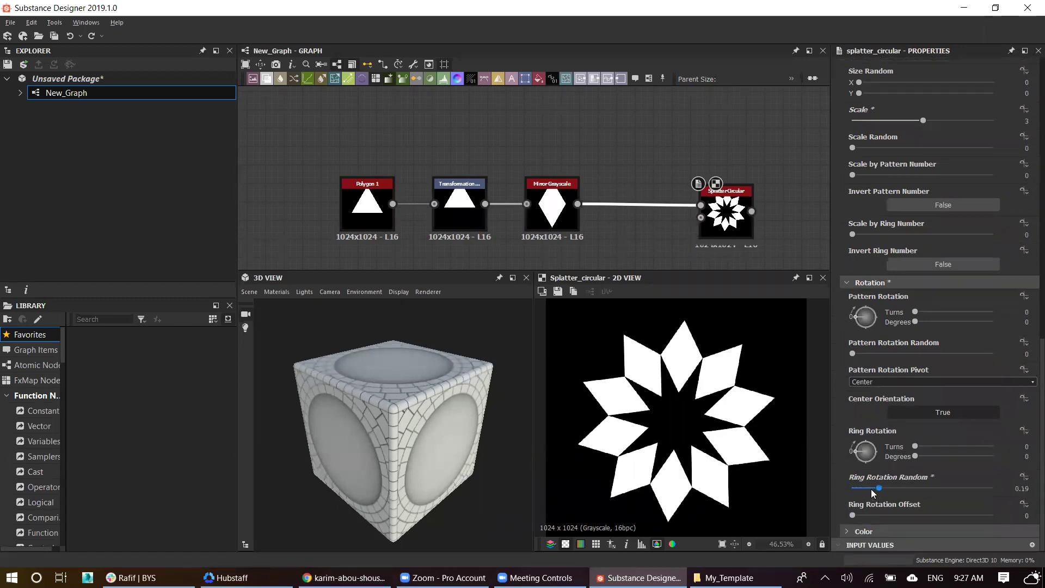
pyautogui.moveTo(865, 514); pyautogui.dragTo(897, 511)
pyautogui.hotkey('ctrl', 'z')
pyautogui.moveTo(915, 312)
pyautogui.mouseDown()
pyautogui.moveTo(935, 317)
pyautogui.moveTo(919, 309)
pyautogui.moveTo(927, 308)
pyautogui.mouseUp()
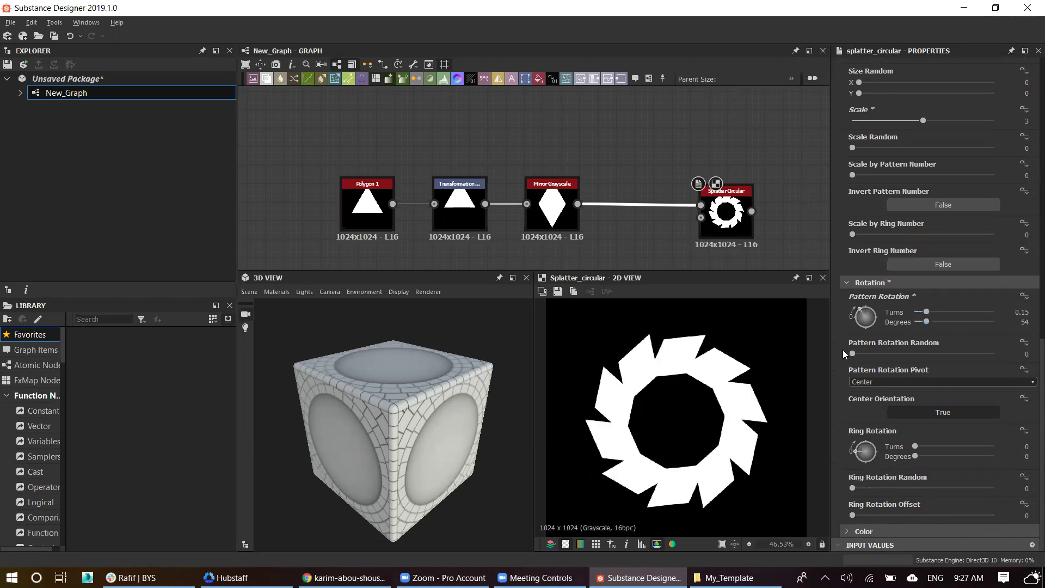
pyautogui.hotkey('ctrl', 'z')
pyautogui.moveTo(852, 353); pyautogui.dragTo(878, 353)
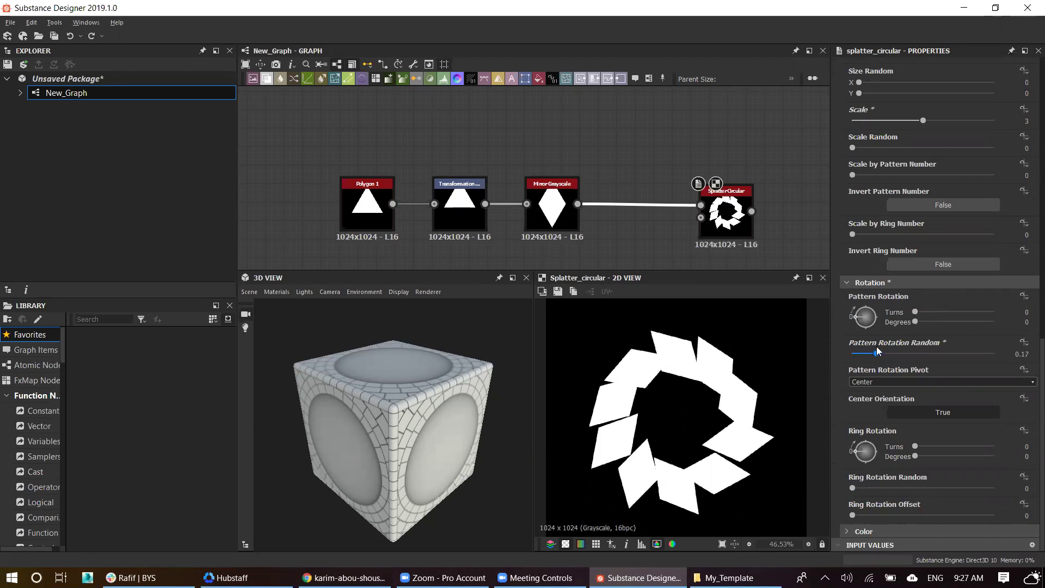
pyautogui.hotkey('ctrl', 'z')
# Step: Insert a Transformation 2D node between Mirror Grayscale and Splatter Circular
pyautogui.press('space')
pyautogui.write('t')
pyautogui.click(677, 258)
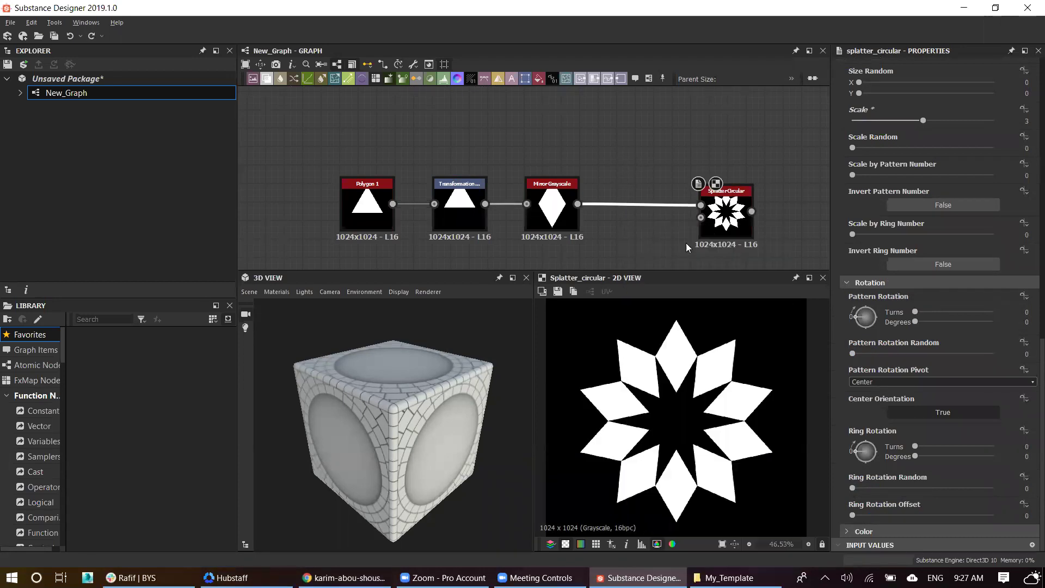
# Step: Preview Splatter Circular, then try rotating the diamond with the Transformation 2D gizmo and undo
pyautogui.doubleClick(750, 219)
pyautogui.click(653, 214)
pyautogui.moveTo(813, 345); pyautogui.dragTo(802, 299)
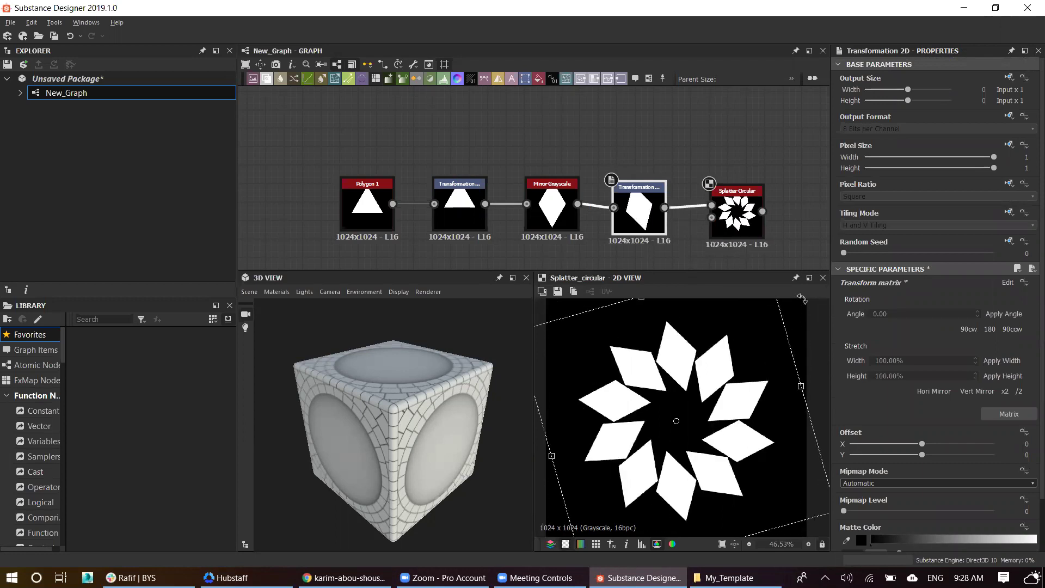
pyautogui.hotkey('ctrl', 'z')
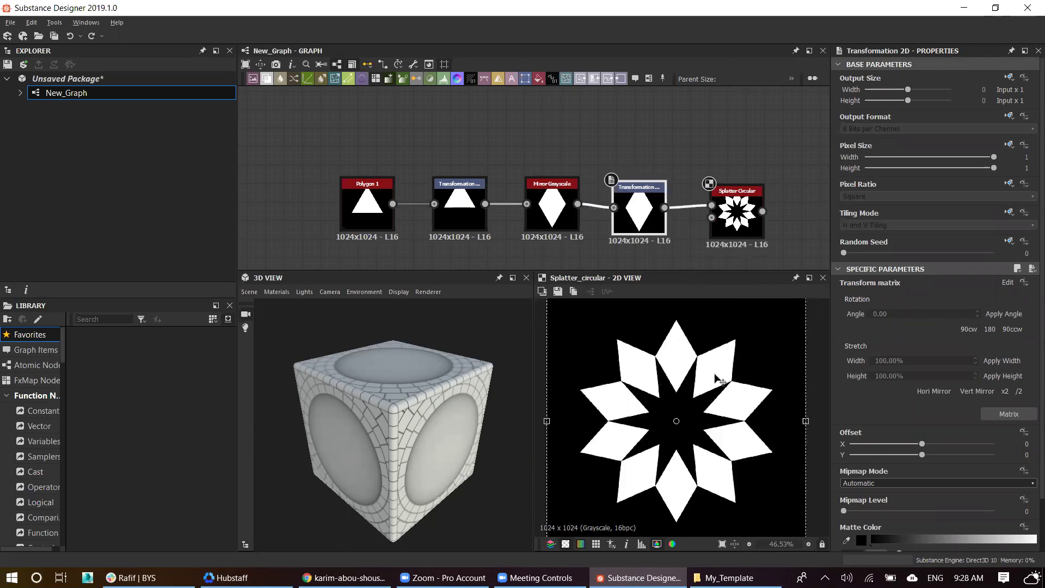
pyautogui.moveTo(737, 249); pyautogui.dragTo(630, 232, button='middle')
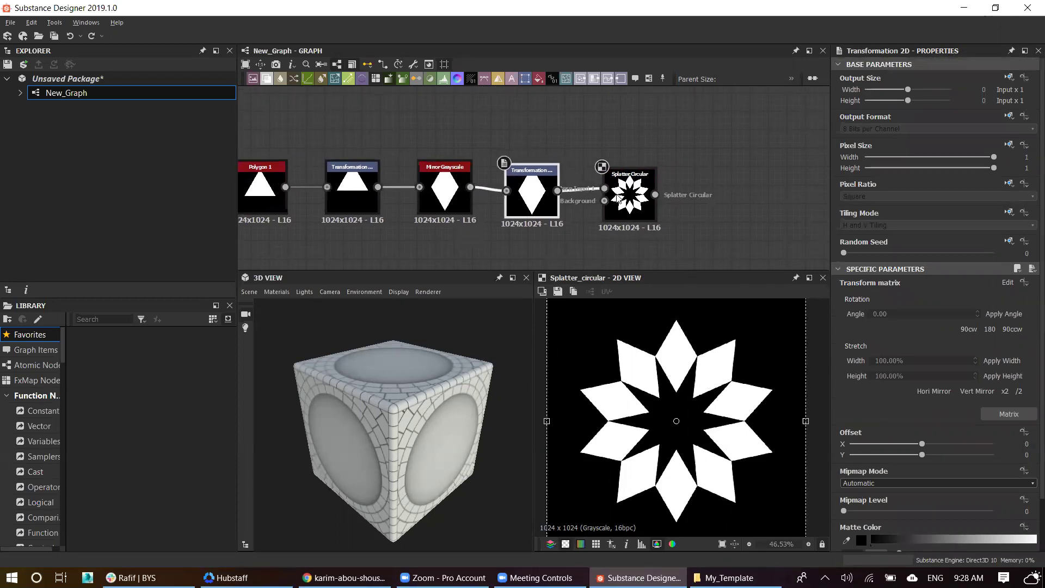
pyautogui.moveTo(806, 349); pyautogui.dragTo(813, 503)
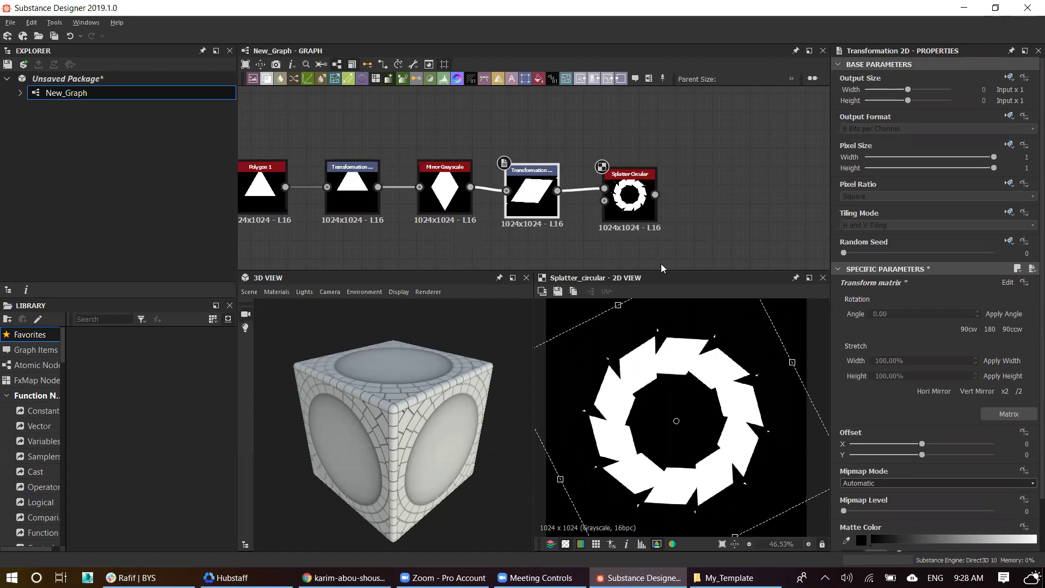
pyautogui.hotkey('ctrl', 'z')
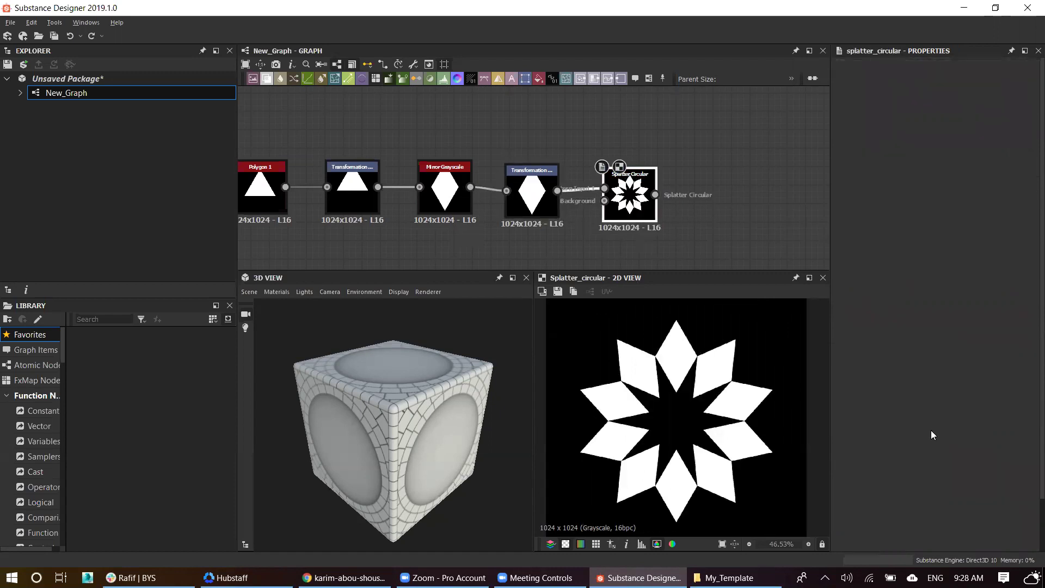
# Step: Test a Pattern Rotation of about 58 degrees, then check the Chrome mosaic reference
pyautogui.scroll(-4, 882, 449)
pyautogui.scroll(-3, 868, 383)
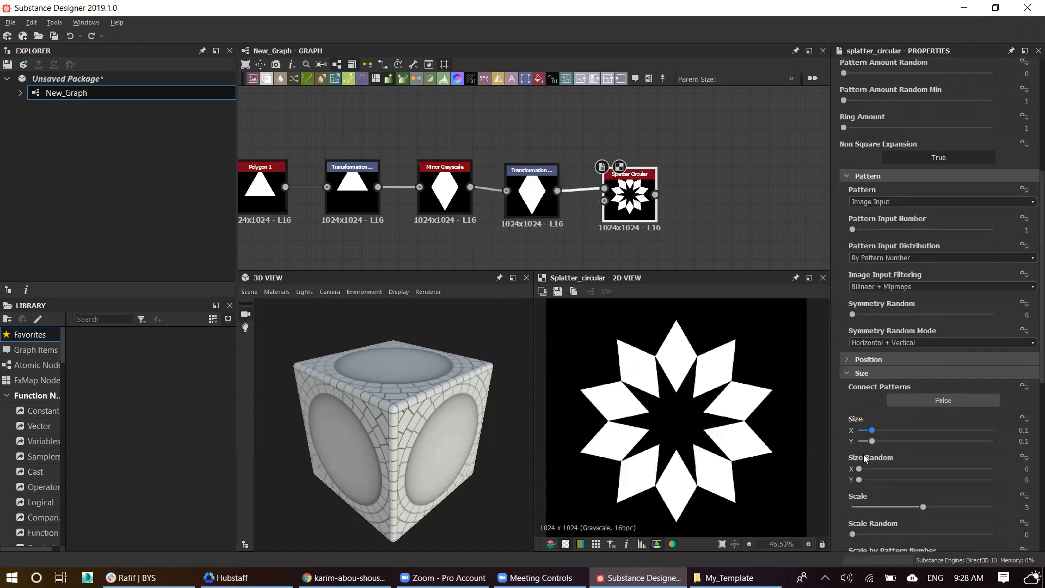
pyautogui.scroll(-2, 910, 509)
pyautogui.scroll(-3, 886, 483)
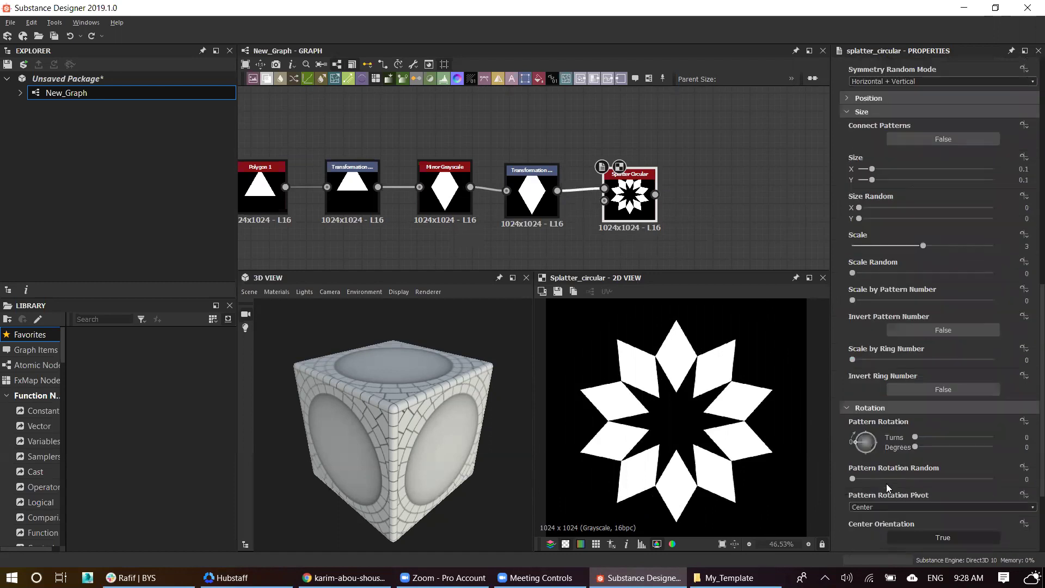
pyautogui.scroll(-2, 896, 422)
pyautogui.moveTo(919, 405); pyautogui.dragTo(906, 403)
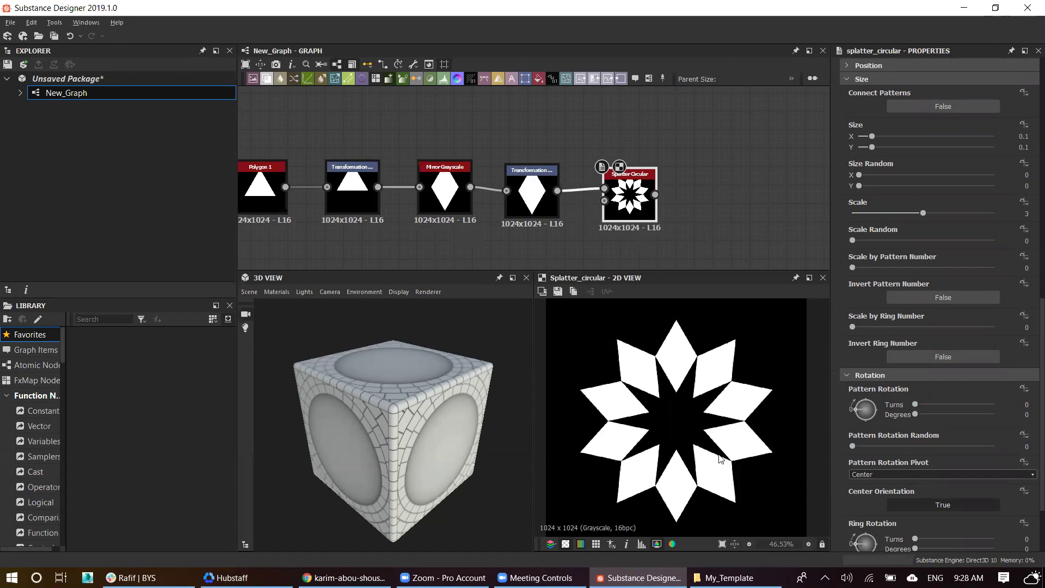
pyautogui.click(345, 577)
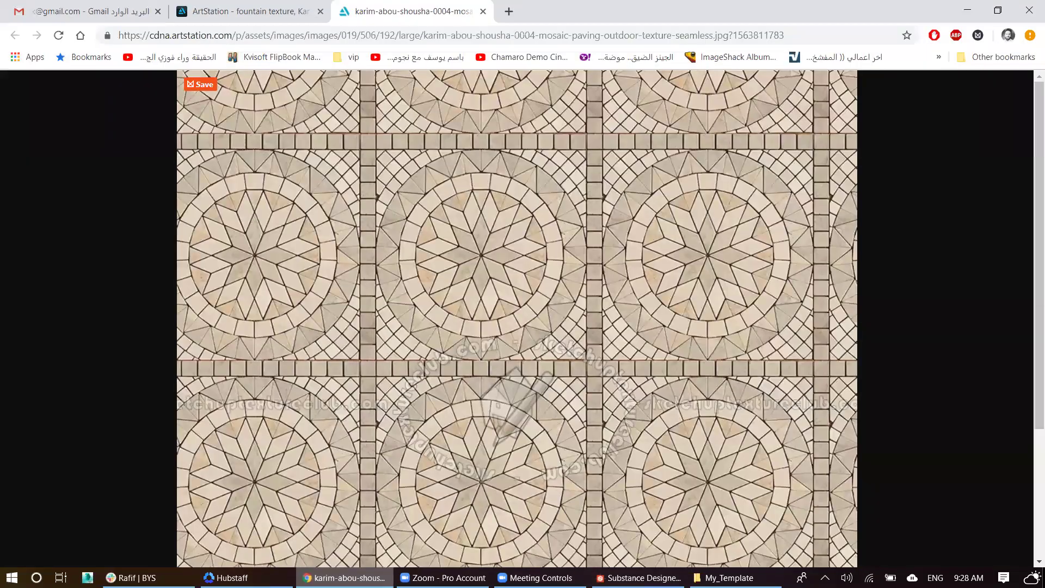
pyautogui.hotkey('alt', 'Tab')
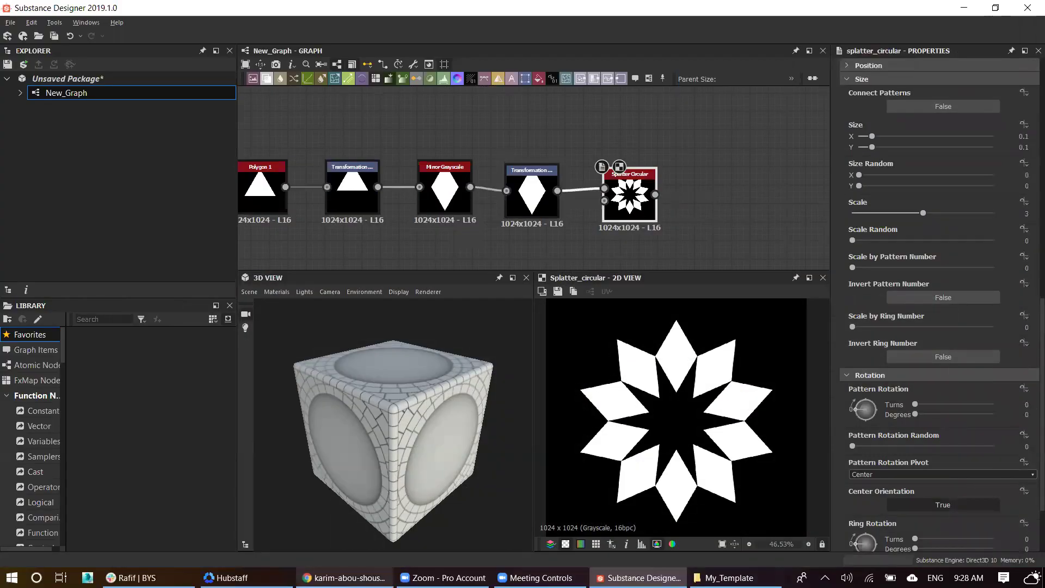
pyautogui.scroll(-1, 925, 436)
pyautogui.scroll(-2, 926, 435)
pyautogui.moveTo(914, 446); pyautogui.dragTo(927, 446)
pyautogui.hotkey('ctrl', 'z')
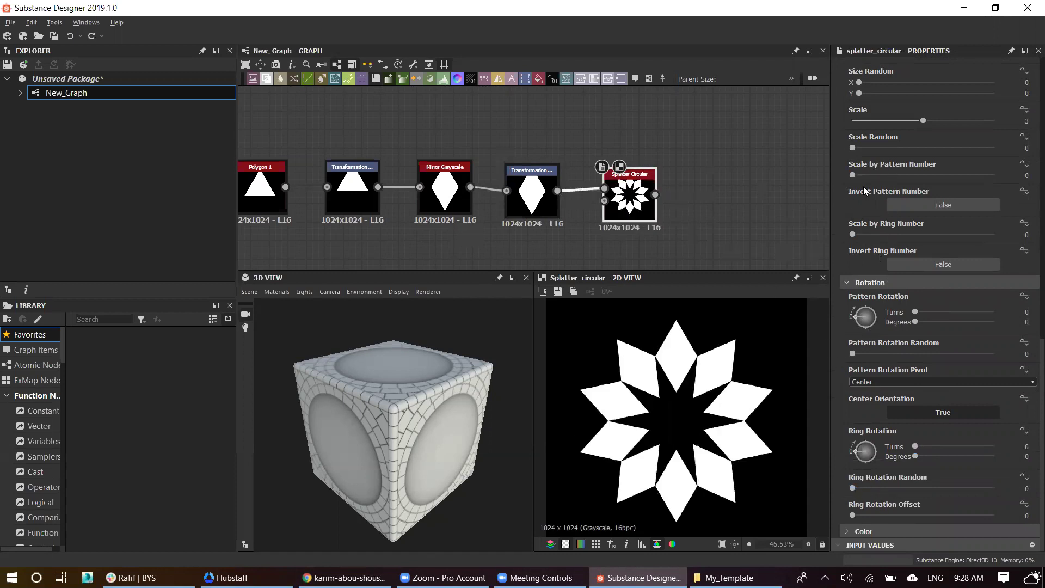
pyautogui.moveTo(913, 311); pyautogui.dragTo(914, 311)
pyautogui.moveTo(852, 353); pyautogui.dragTo(898, 351)
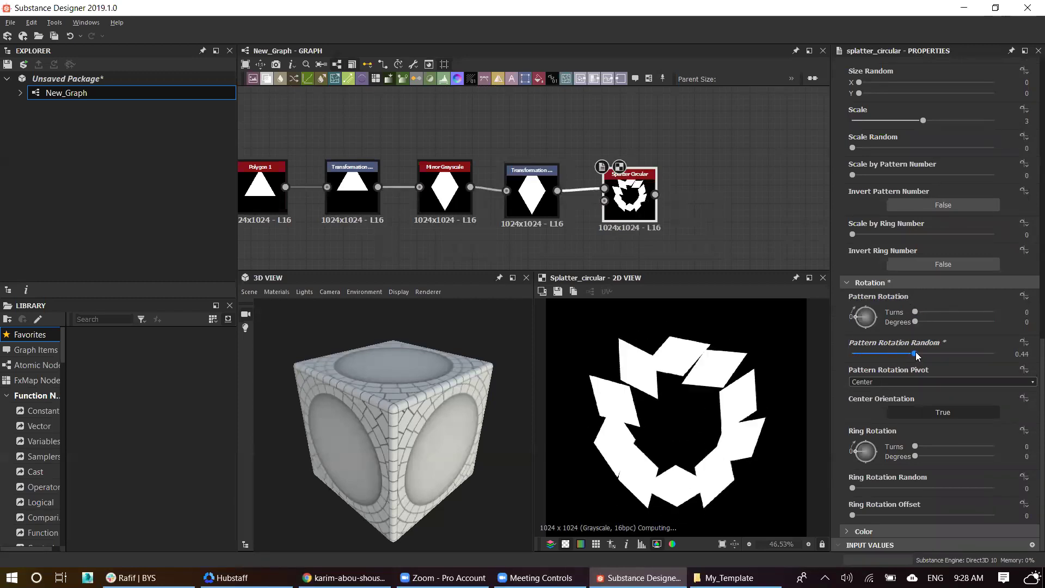
pyautogui.hotkey('ctrl', 'z')
pyautogui.click(864, 384)
pyautogui.moveTo(914, 314); pyautogui.dragTo(922, 314)
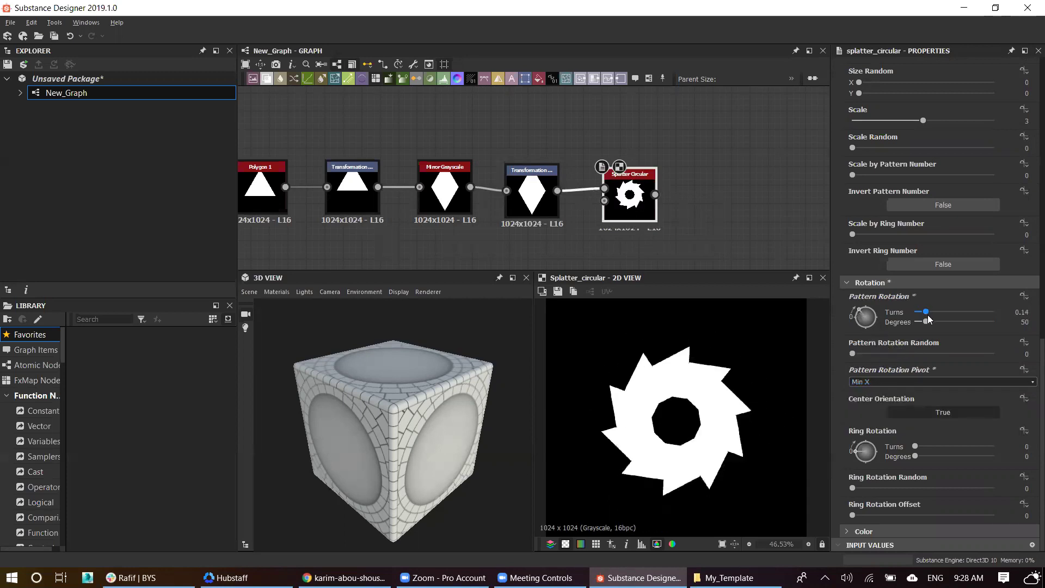
pyautogui.click(883, 382)
pyautogui.scroll(-1, 883, 380)
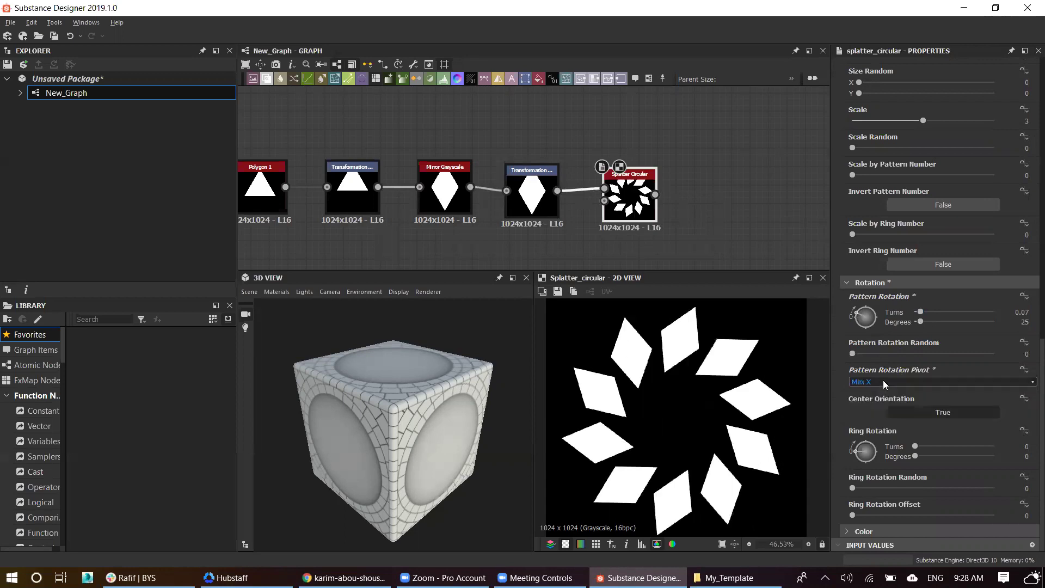
pyautogui.scroll(-1, 883, 380)
pyautogui.scroll(-1, 883, 379)
pyautogui.scroll(2, 883, 380)
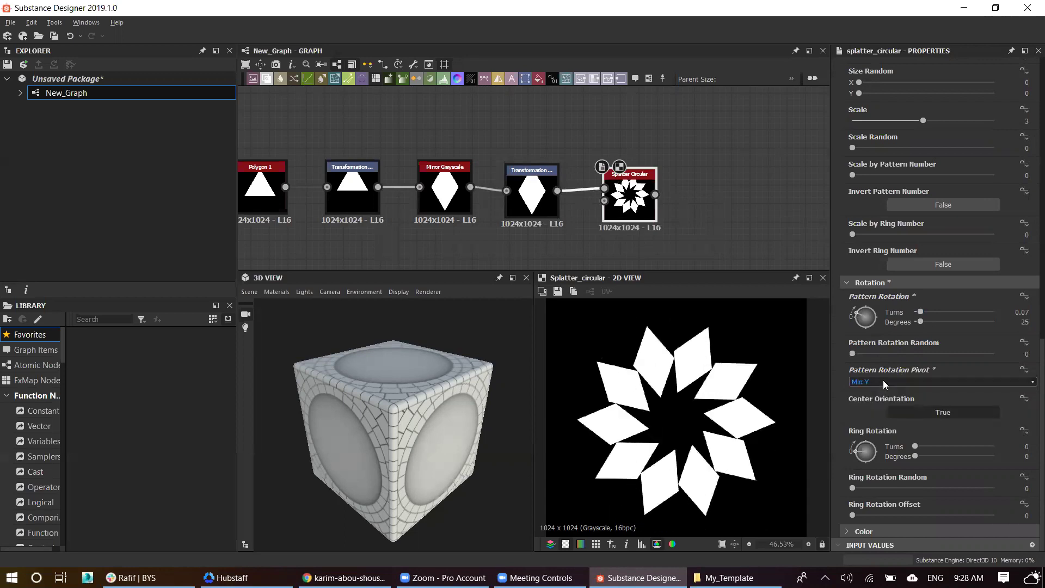
pyautogui.scroll(2, 883, 380)
pyautogui.moveTo(921, 311); pyautogui.dragTo(895, 314)
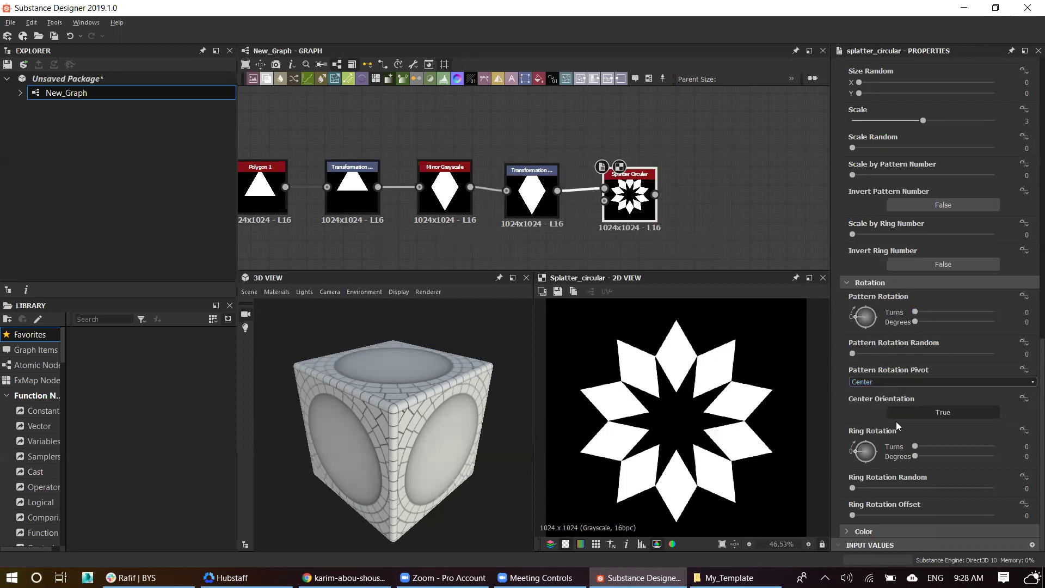
pyautogui.click(852, 515)
pyautogui.moveTo(914, 456); pyautogui.dragTo(860, 449)
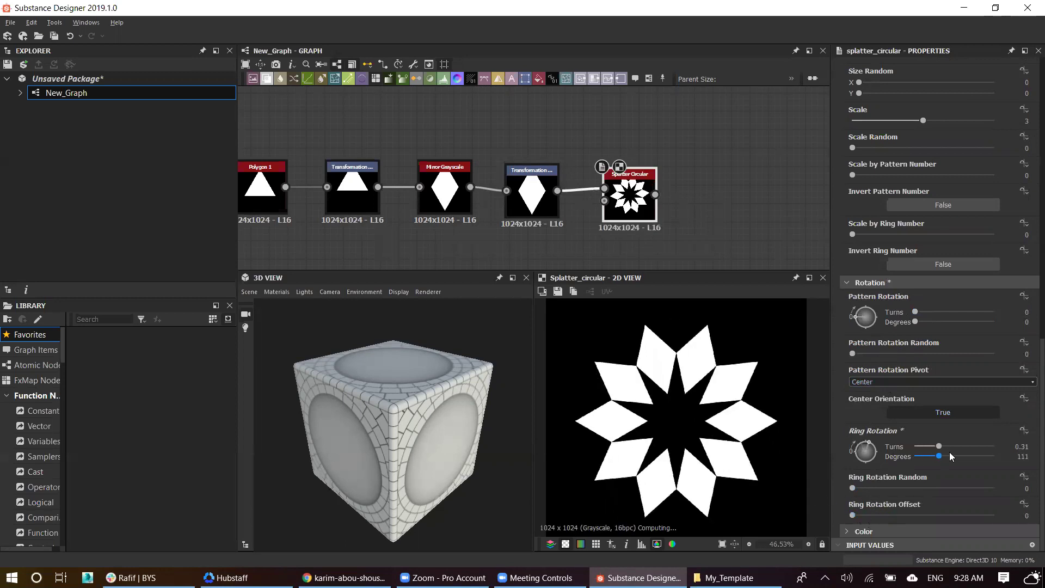
pyautogui.scroll(2, 633, 253)
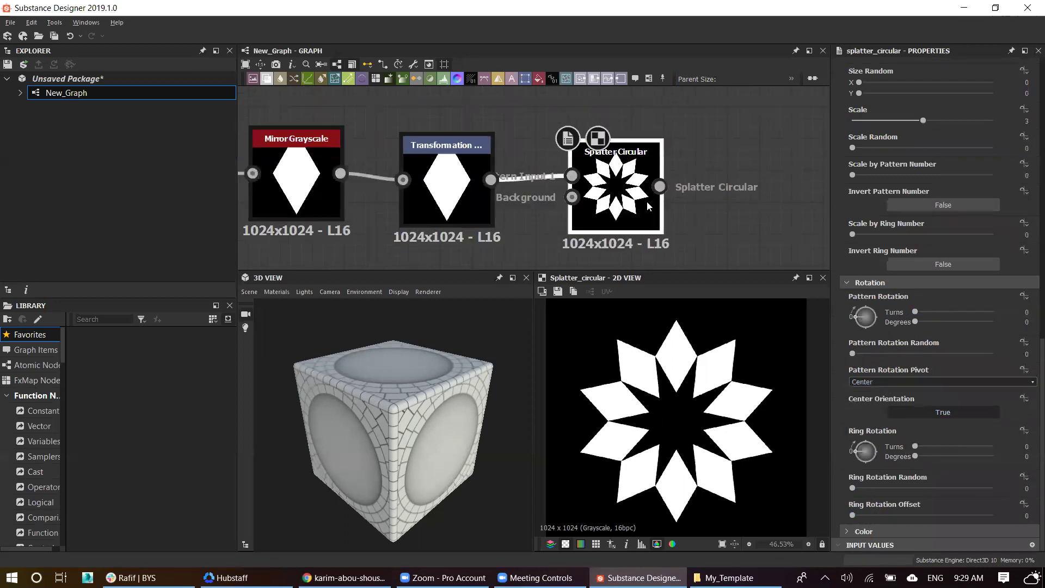
pyautogui.click(443, 196)
pyautogui.moveTo(795, 359)
pyautogui.mouseDown()
pyautogui.moveTo(755, 574)
pyautogui.moveTo(718, 587)
pyautogui.moveTo(633, 585)
pyautogui.mouseUp()
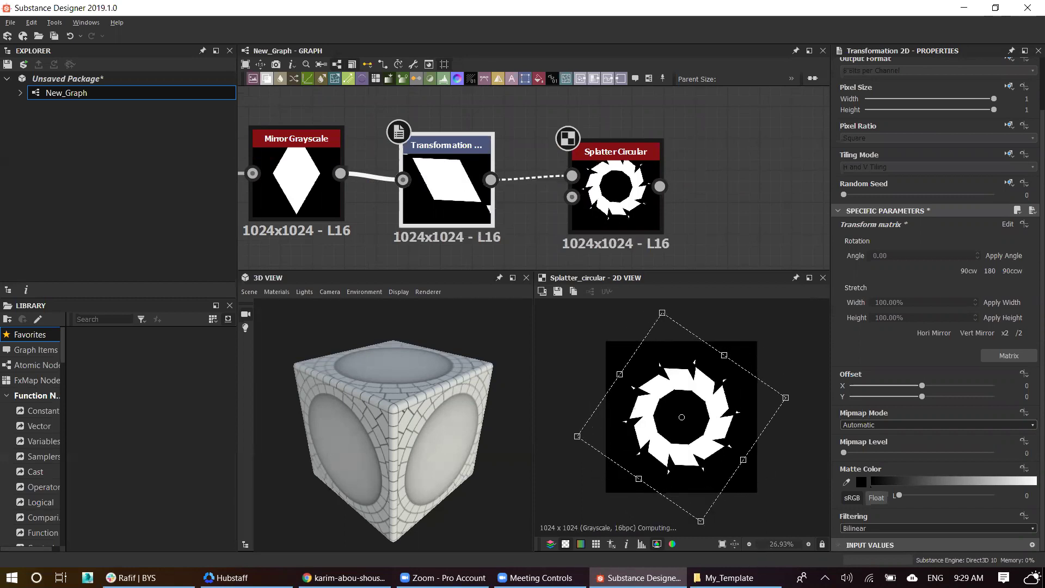
pyautogui.hotkey('ctrl', 'z')
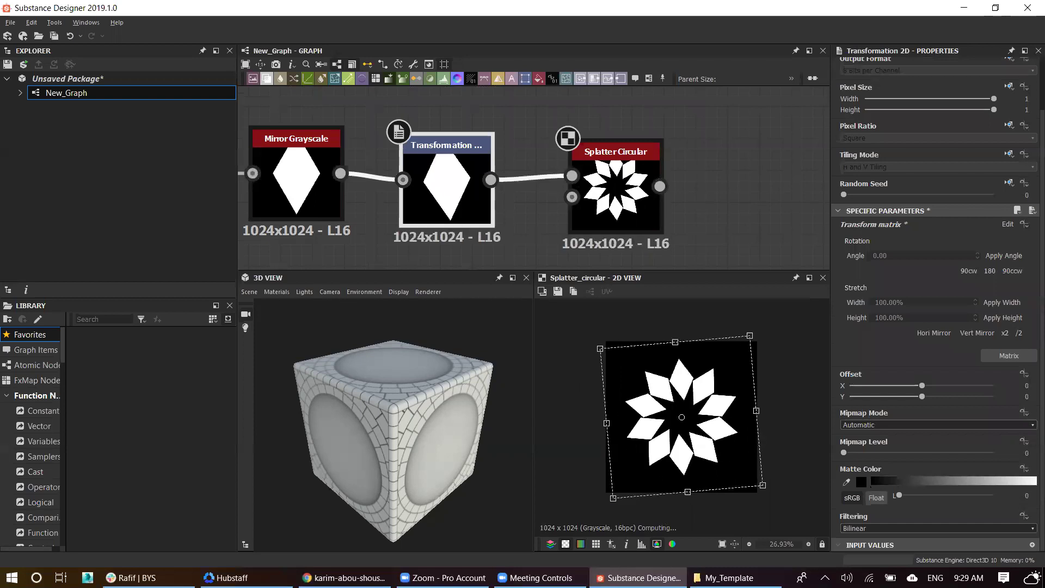
pyautogui.scroll(1, 566, 354)
pyautogui.moveTo(566, 349); pyautogui.dragTo(566, 388)
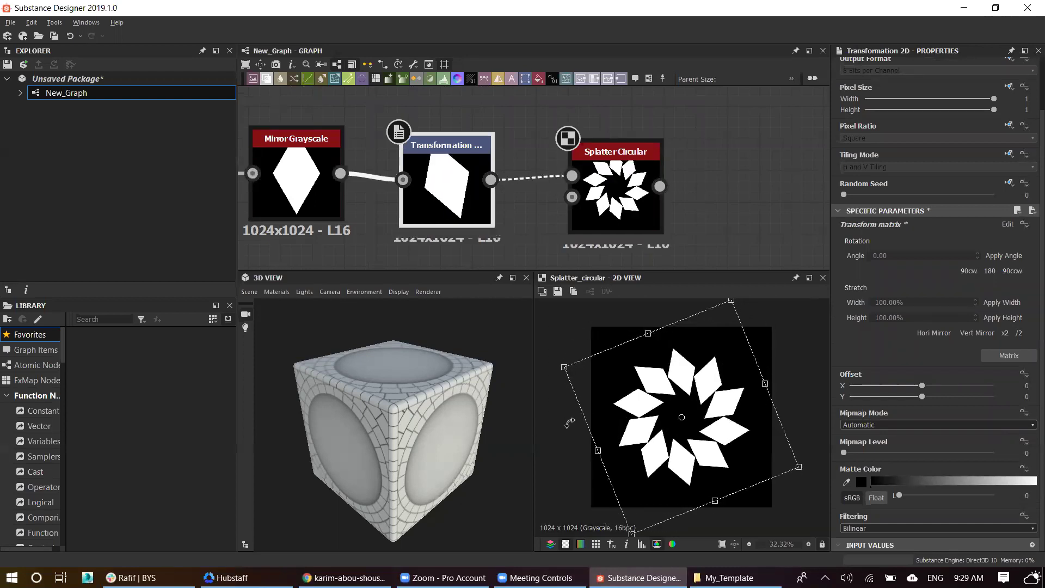
pyautogui.hotkey('ctrl', 'z')
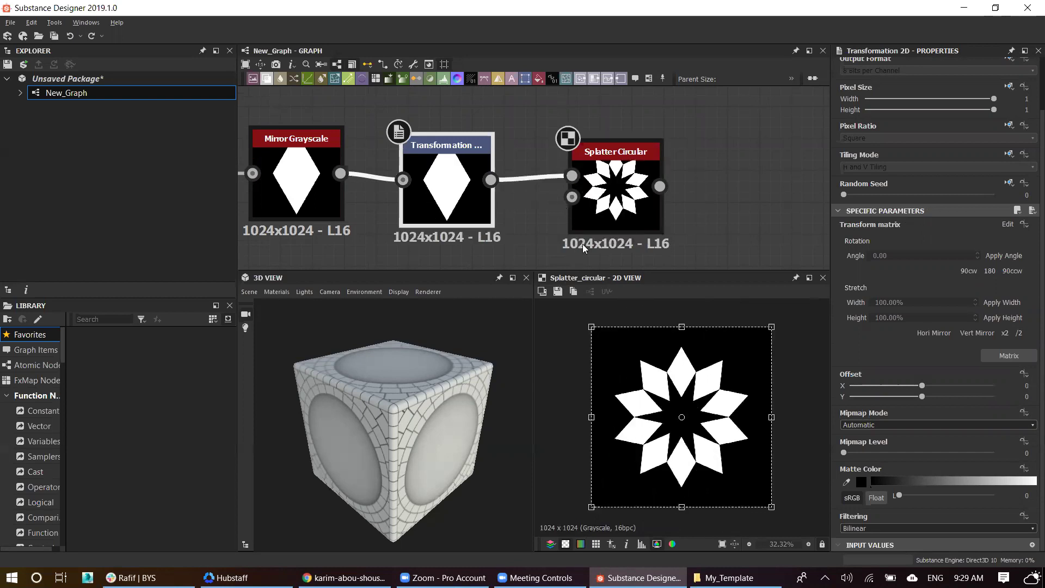
pyautogui.moveTo(516, 202); pyautogui.dragTo(590, 215, button='middle')
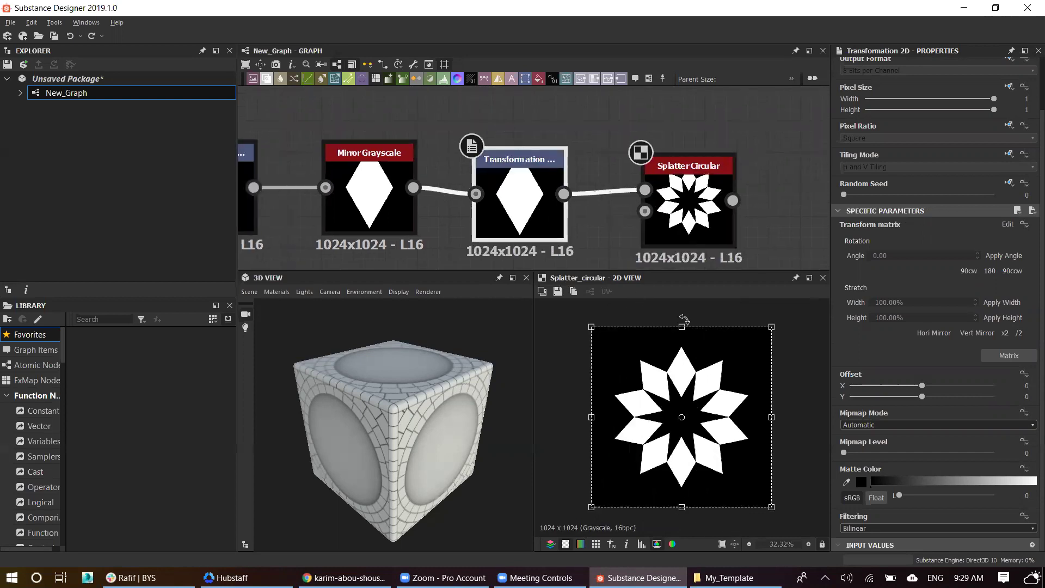
pyautogui.moveTo(432, 186); pyautogui.dragTo(550, 237, button='middle')
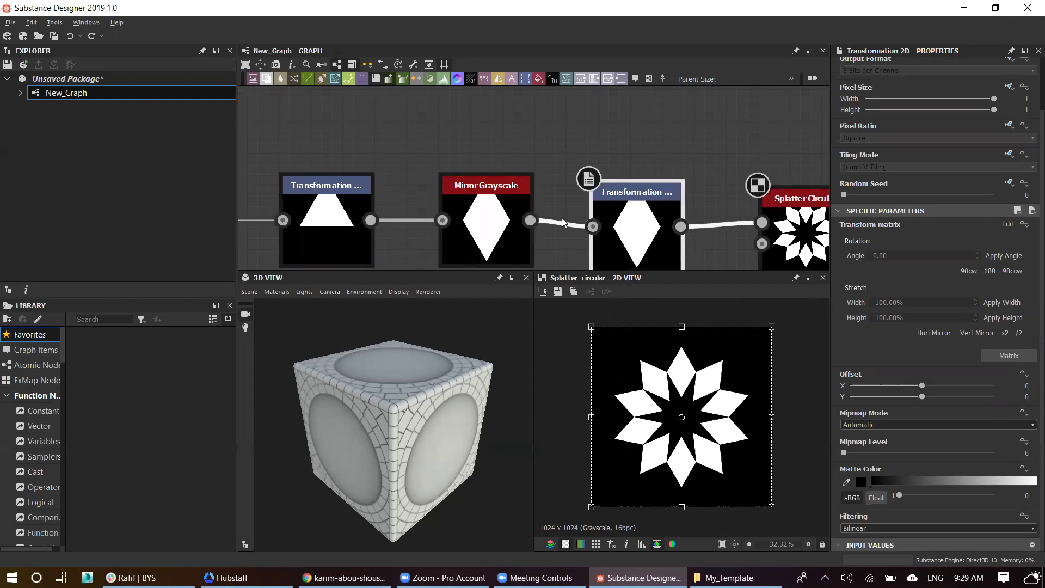
pyautogui.scroll(-2, 519, 231)
pyautogui.click(747, 224)
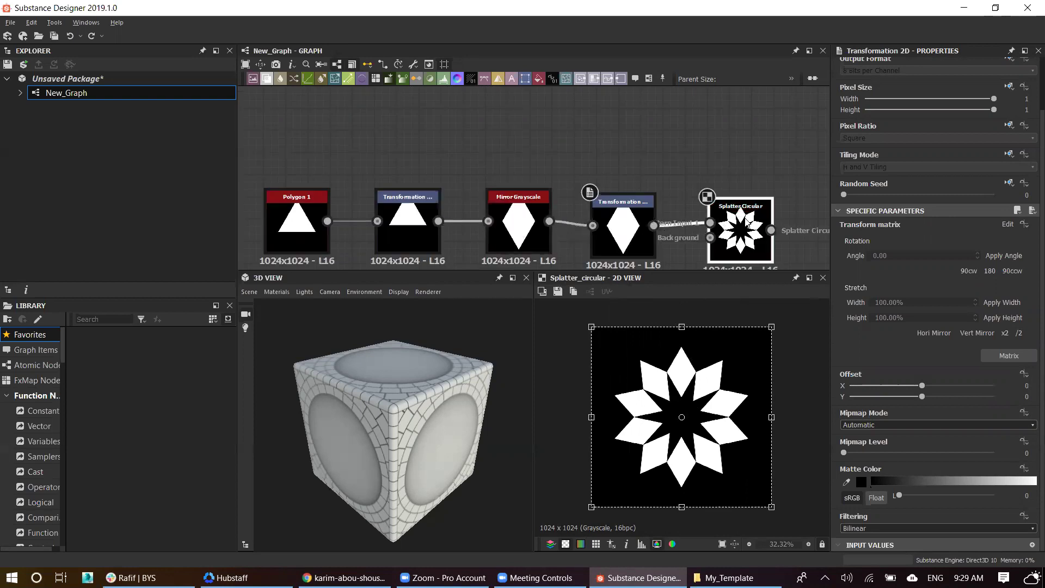
pyautogui.click(344, 577)
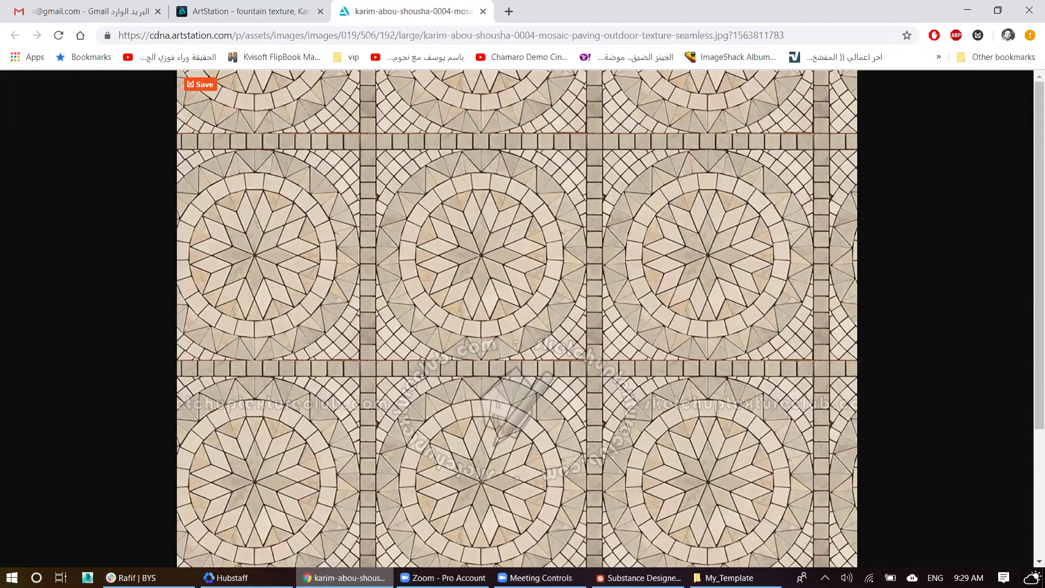
pyautogui.hotkey('alt', 'Tab')
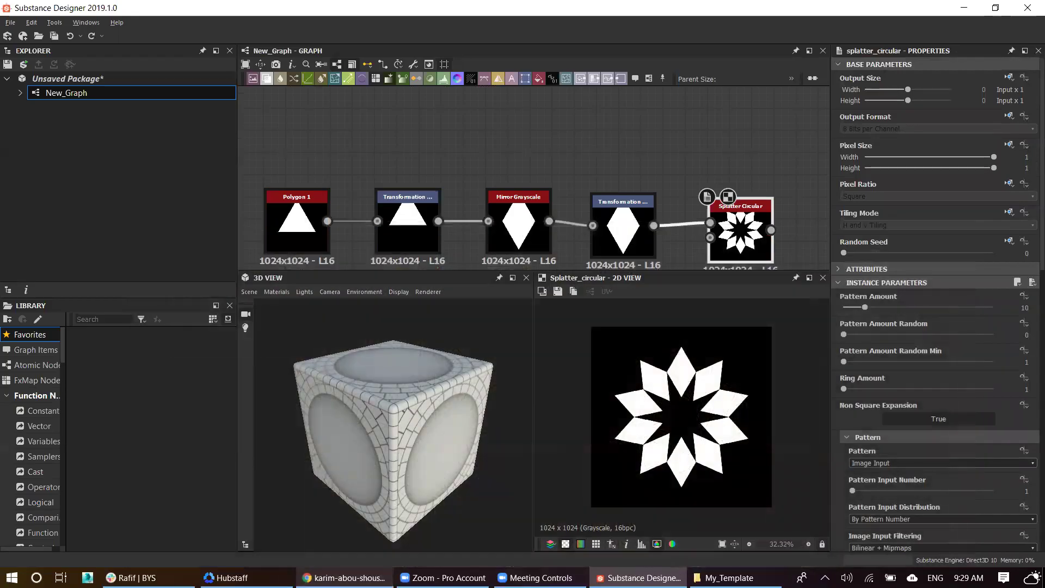
# Step: Rotate the diamond about 19° counter-clockwise in Transformation 2D to make a pinwheel ring
pyautogui.moveTo(774, 236); pyautogui.dragTo(673, 202, button='middle')
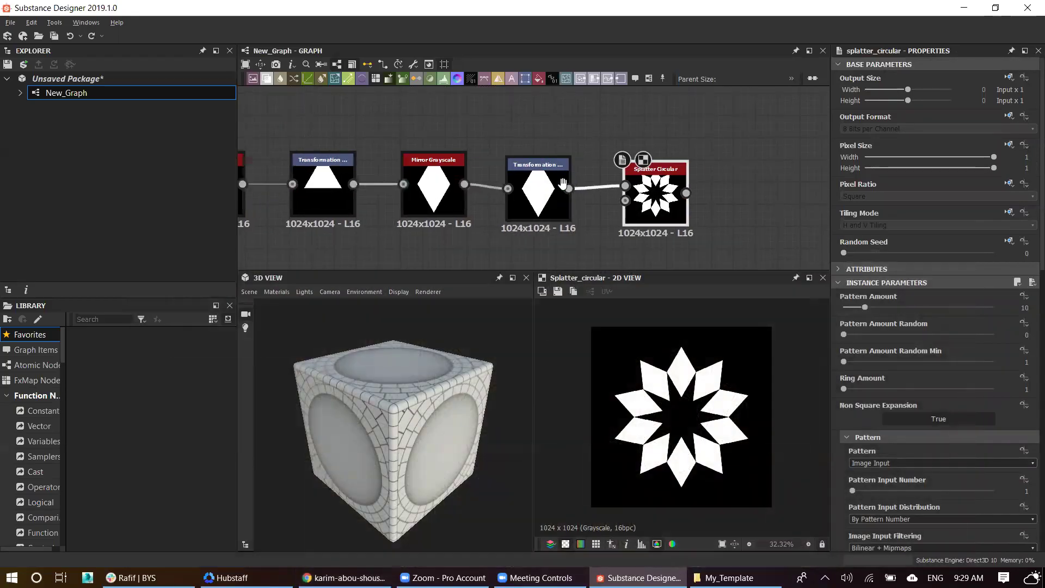
pyautogui.moveTo(672, 203); pyautogui.dragTo(748, 203)
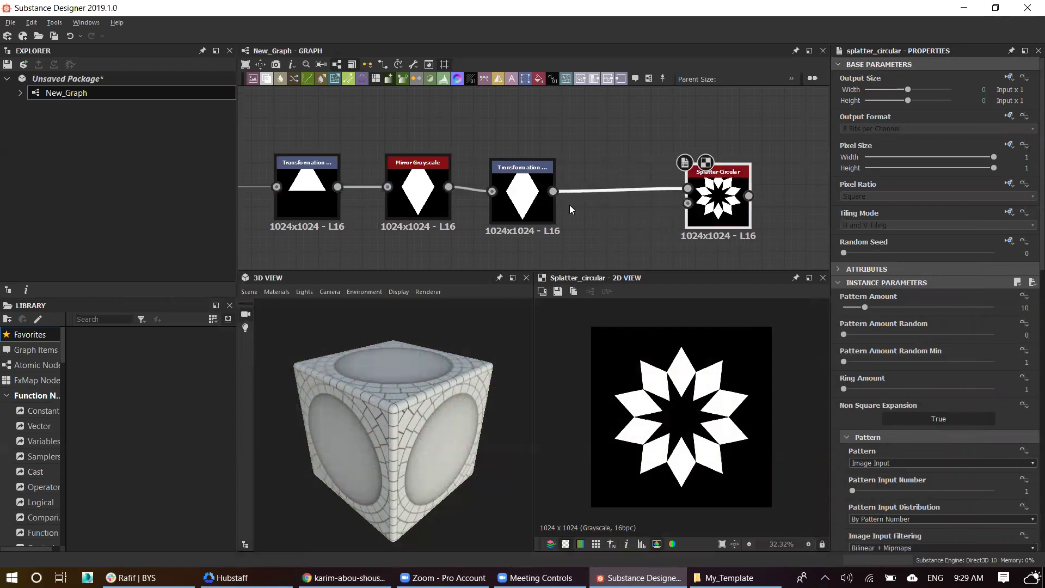
pyautogui.click(522, 193)
pyautogui.moveTo(796, 350); pyautogui.dragTo(768, 317)
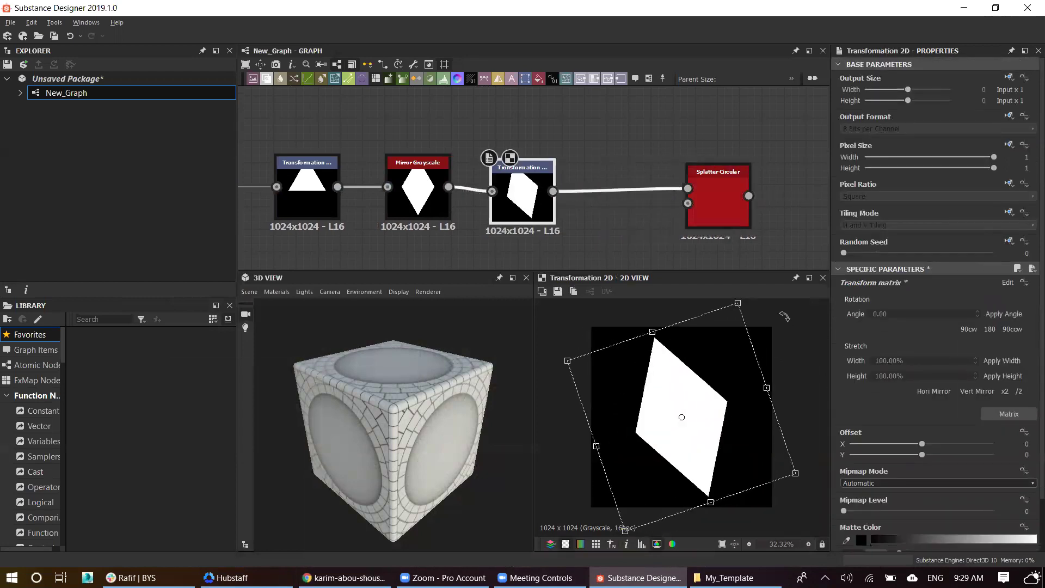
pyautogui.click(708, 182)
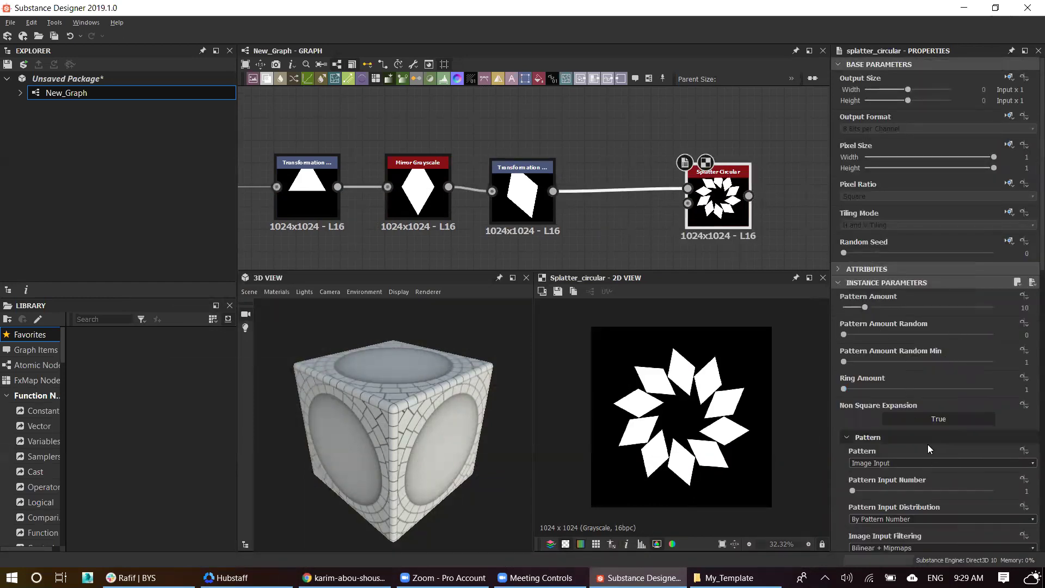
# Step: Try Splatter Circular pattern distribution By Ring Number and symmetry random mode Horizontal
pyautogui.scroll(-2, 907, 482)
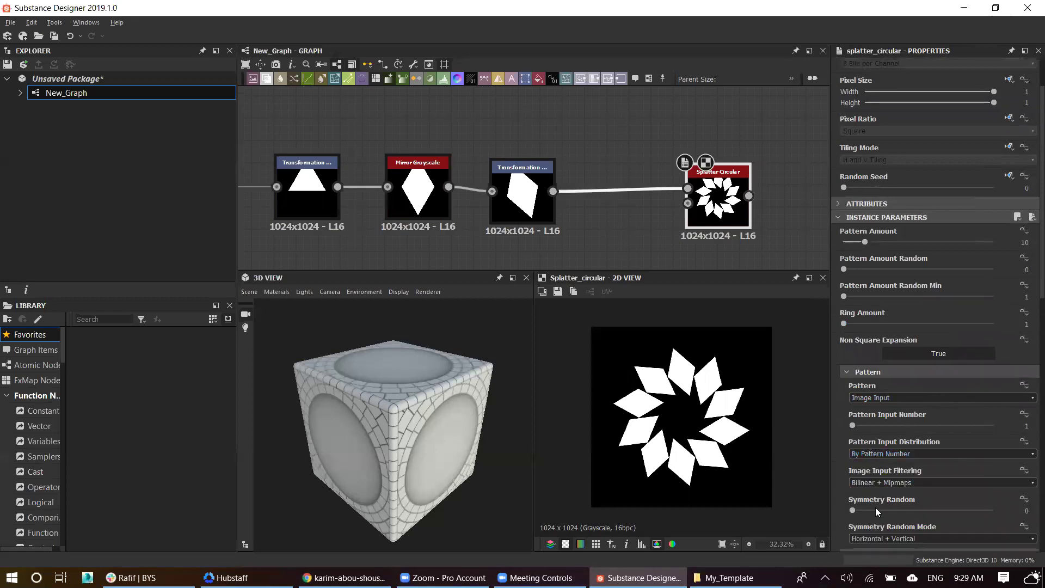
pyautogui.click(879, 457)
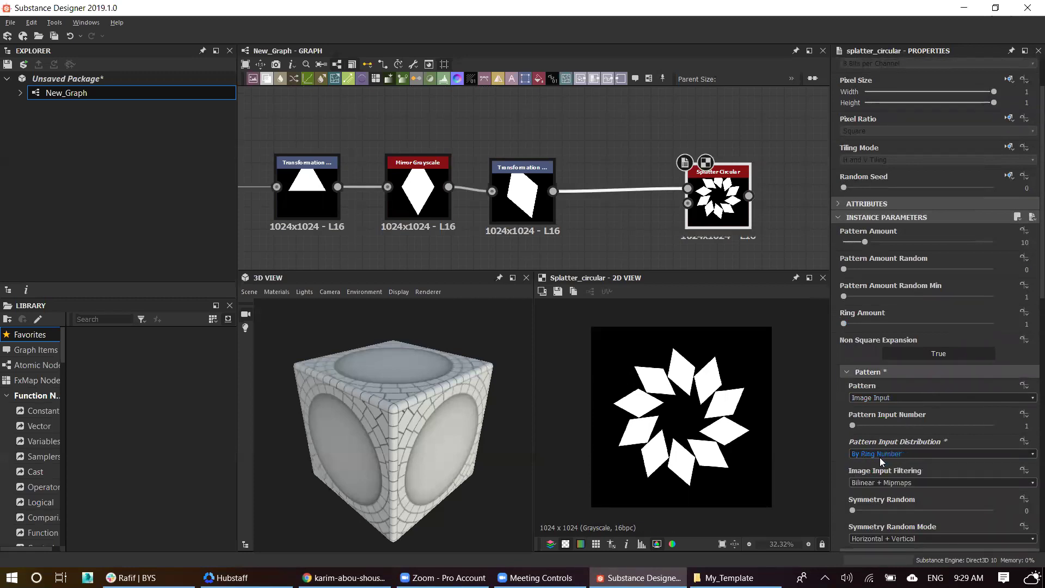
pyautogui.scroll(-1, 864, 482)
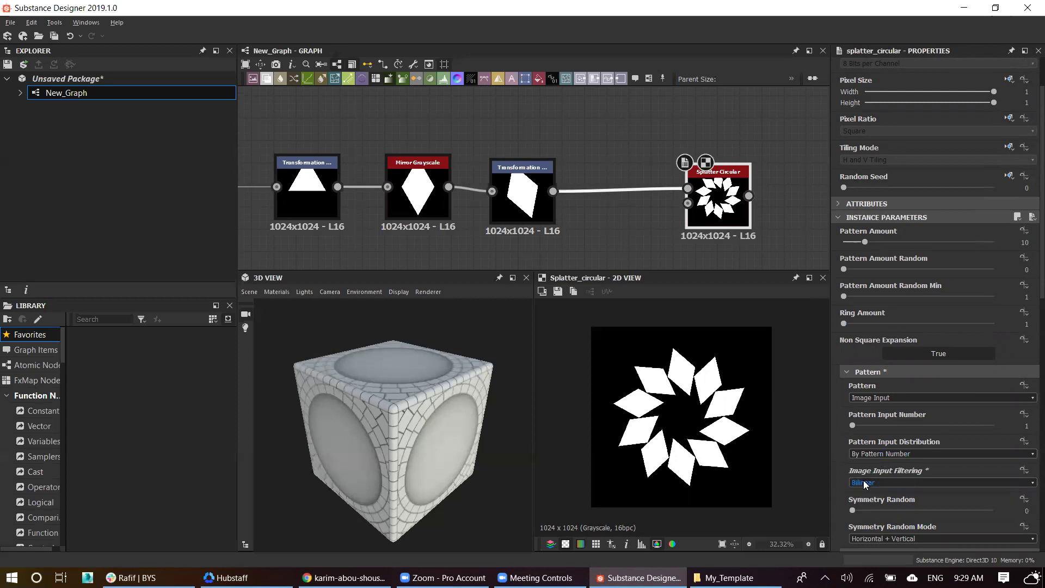
pyautogui.scroll(1, 864, 482)
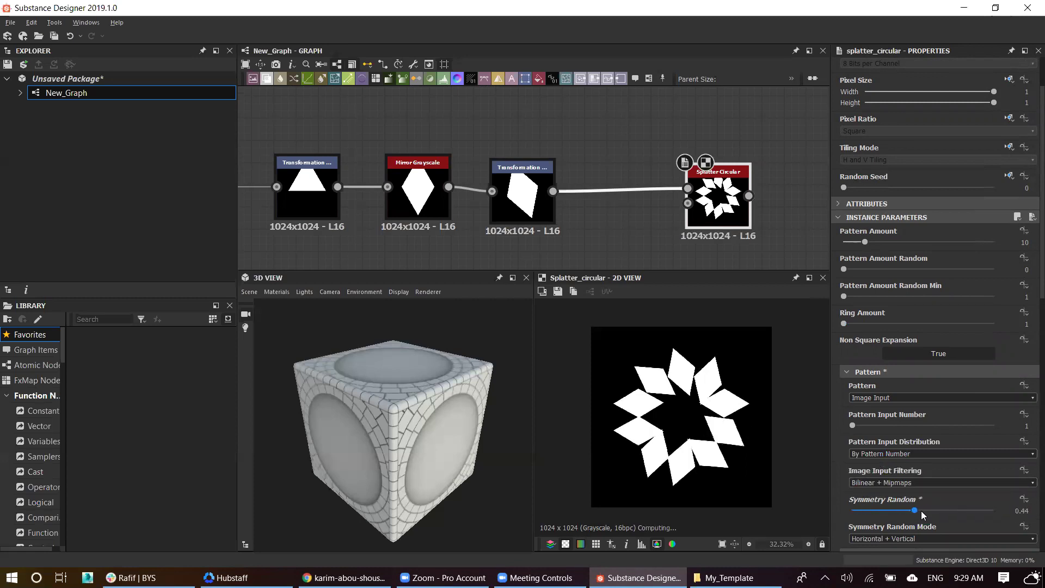
pyautogui.scroll(-3, 881, 521)
pyautogui.click(881, 439)
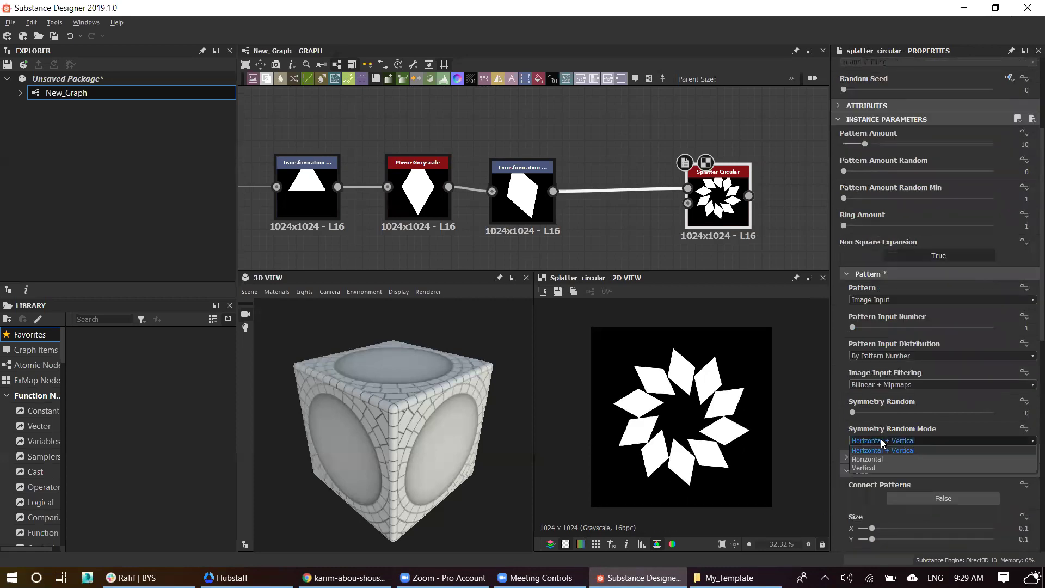
pyautogui.scroll(1, 880, 439)
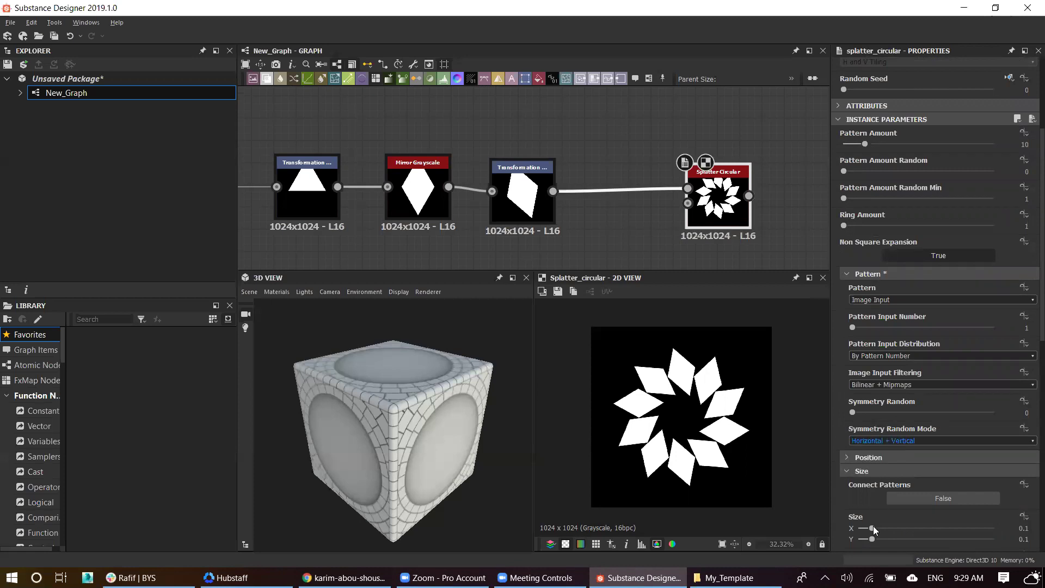
pyautogui.scroll(-4, 891, 519)
# Step: Test a ring Radius of 0.18, undo it, and reselect the Transformation node
pyautogui.click(847, 327)
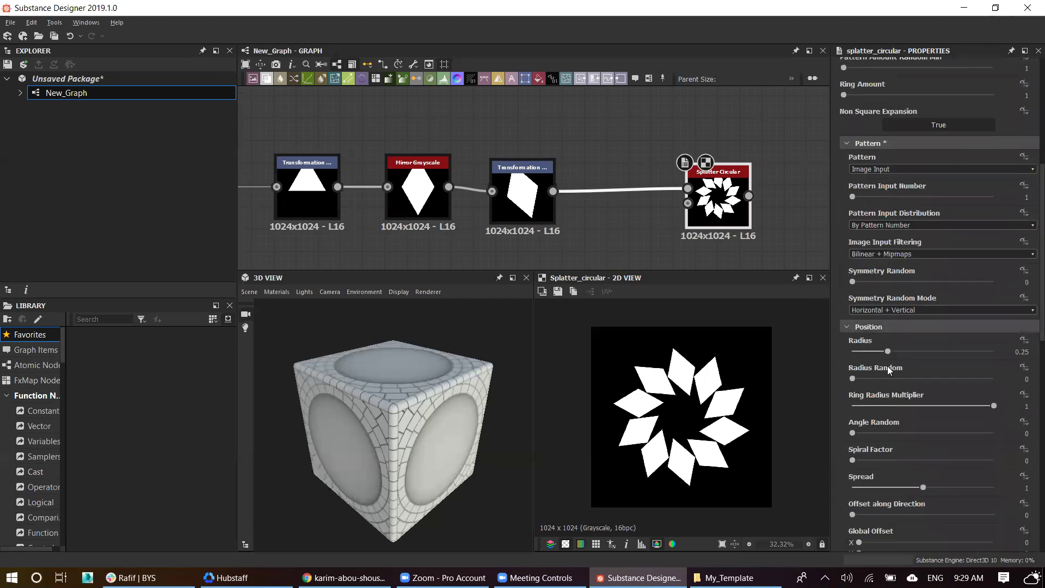
pyautogui.moveTo(888, 351); pyautogui.dragTo(877, 351)
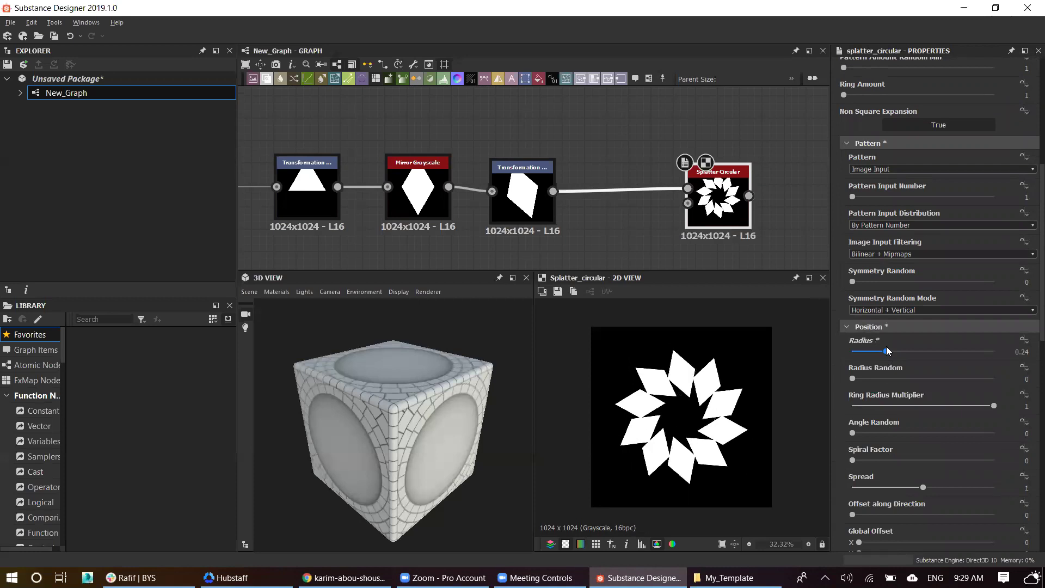
pyautogui.hotkey('ctrl', 'z')
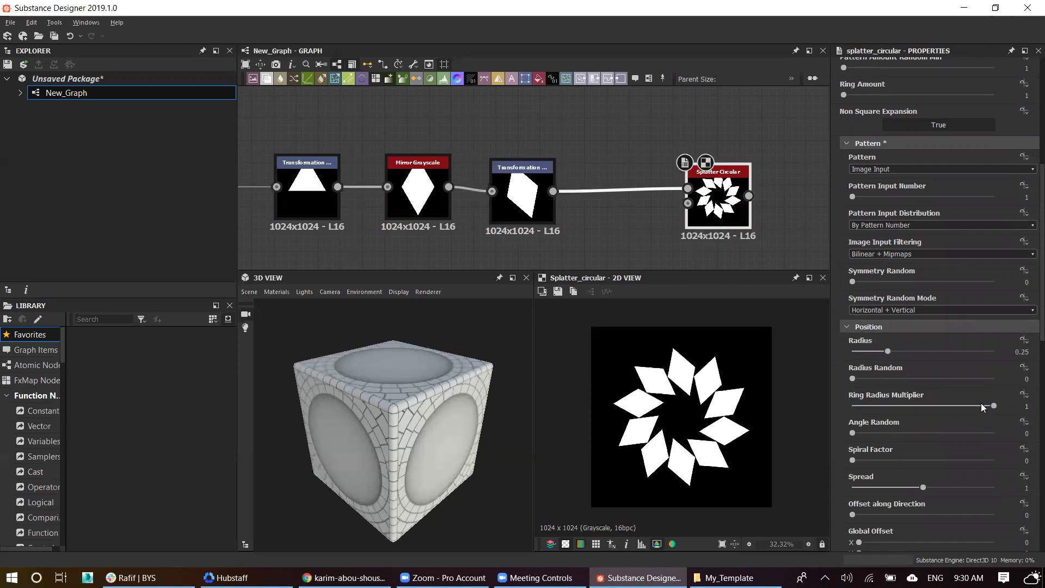
pyautogui.click(530, 214)
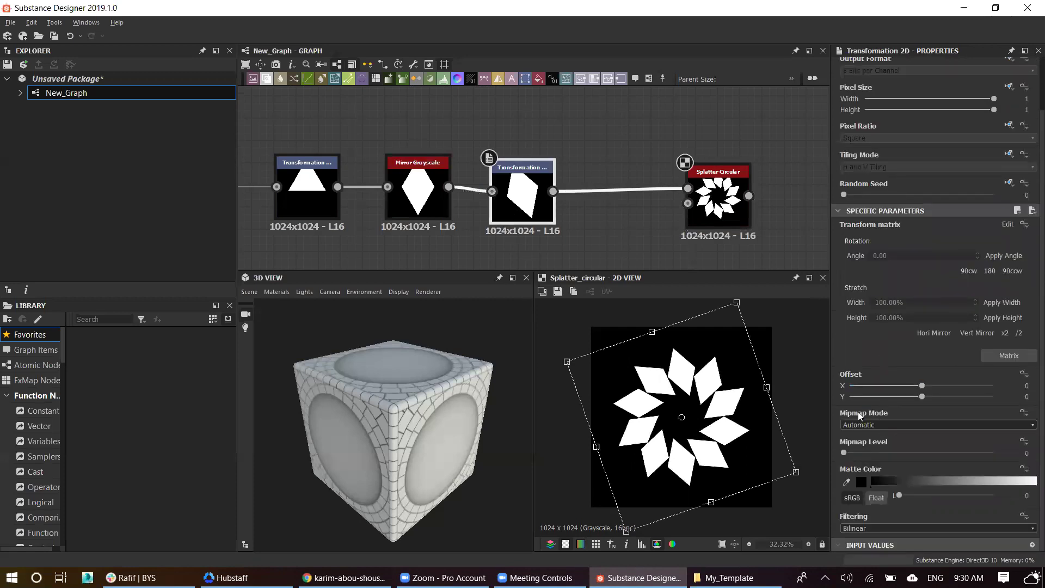
# Step: Wire Mirror Grayscale directly into the Splatter Circular pattern input and inspect the splatter
pyautogui.moveTo(463, 195); pyautogui.dragTo(687, 188)
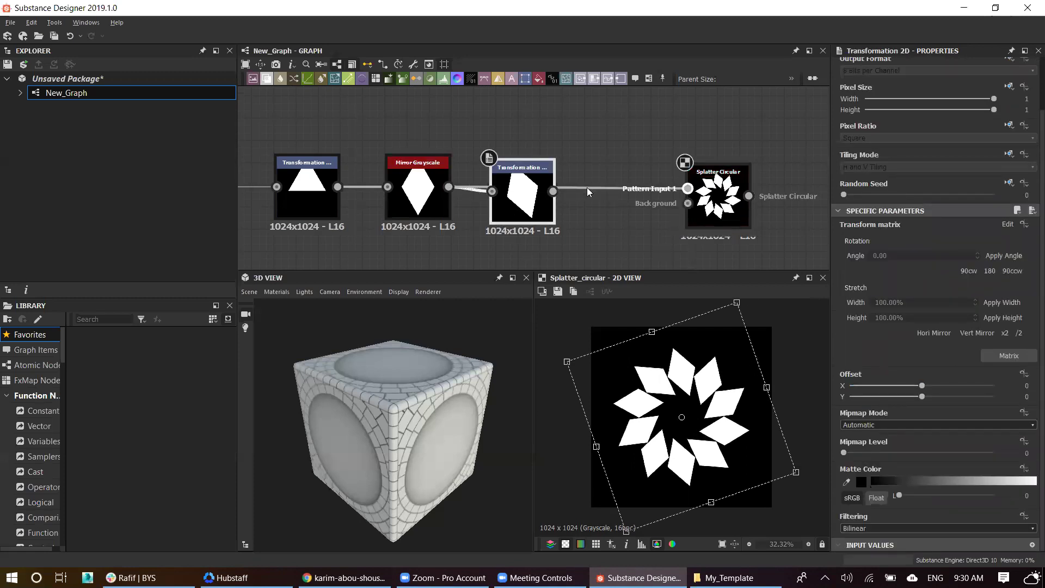
pyautogui.click(731, 195)
pyautogui.scroll(-2, 895, 388)
pyautogui.scroll(-2, 891, 407)
pyautogui.scroll(-1, 887, 406)
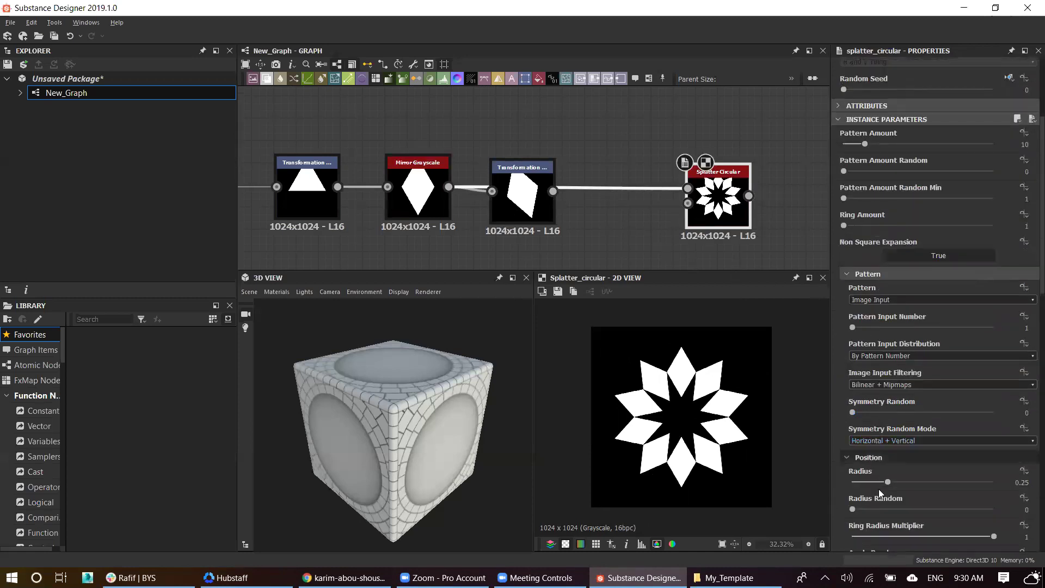
pyautogui.scroll(-4, 879, 489)
# Step: Test and undo Radius and Radius Random changes, then raise Spread to about 1.45
pyautogui.moveTo(888, 352); pyautogui.dragTo(878, 351)
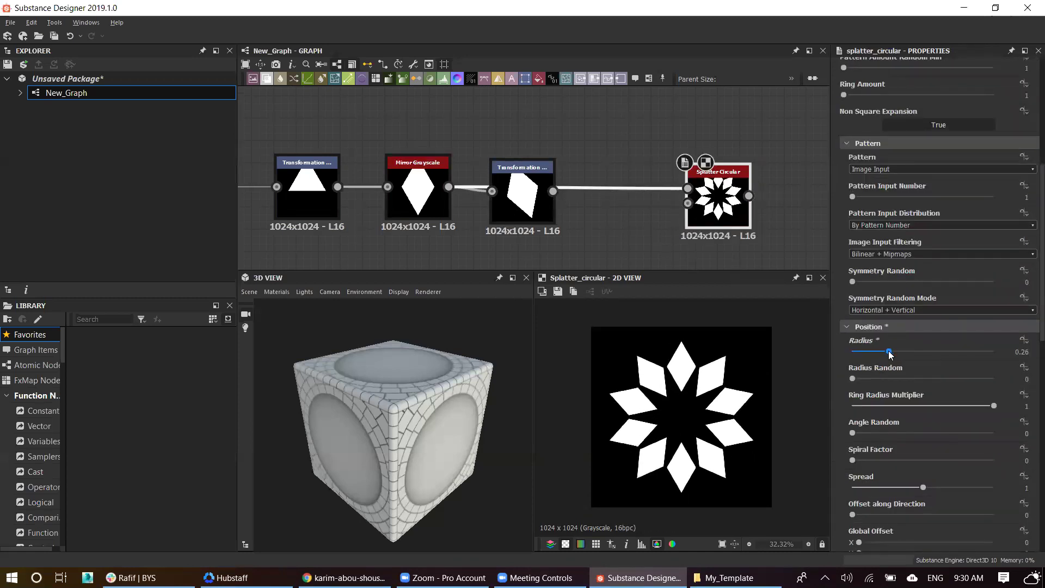
pyautogui.hotkey('ctrl', 'z')
pyautogui.moveTo(875, 379)
pyautogui.mouseDown()
pyautogui.moveTo(856, 379)
pyautogui.moveTo(867, 379)
pyautogui.mouseUp()
pyautogui.hotkey('ctrl', 'z')
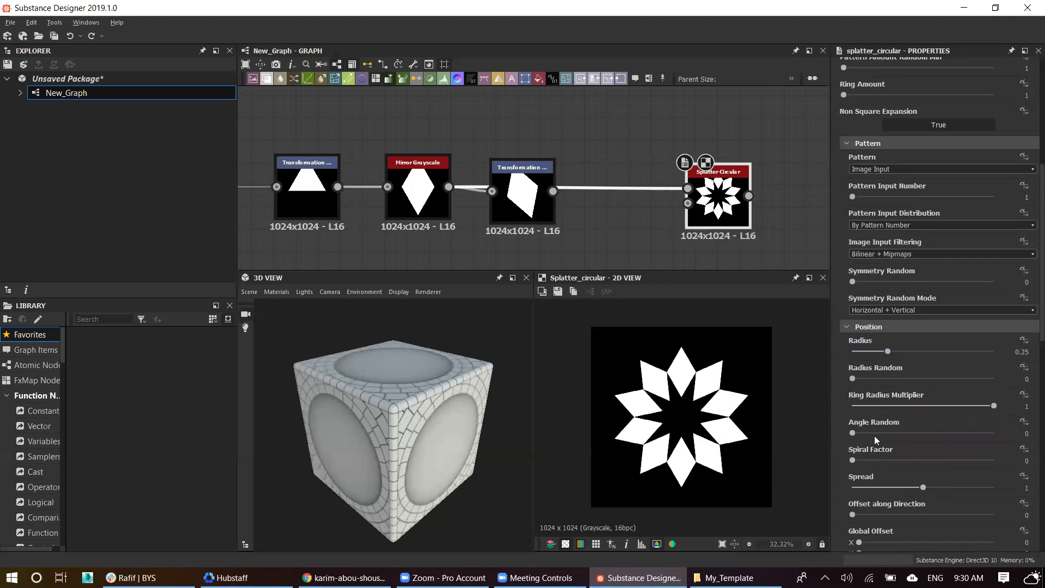
pyautogui.moveTo(921, 488); pyautogui.dragTo(907, 488)
pyautogui.hotkey('ctrl', 'z')
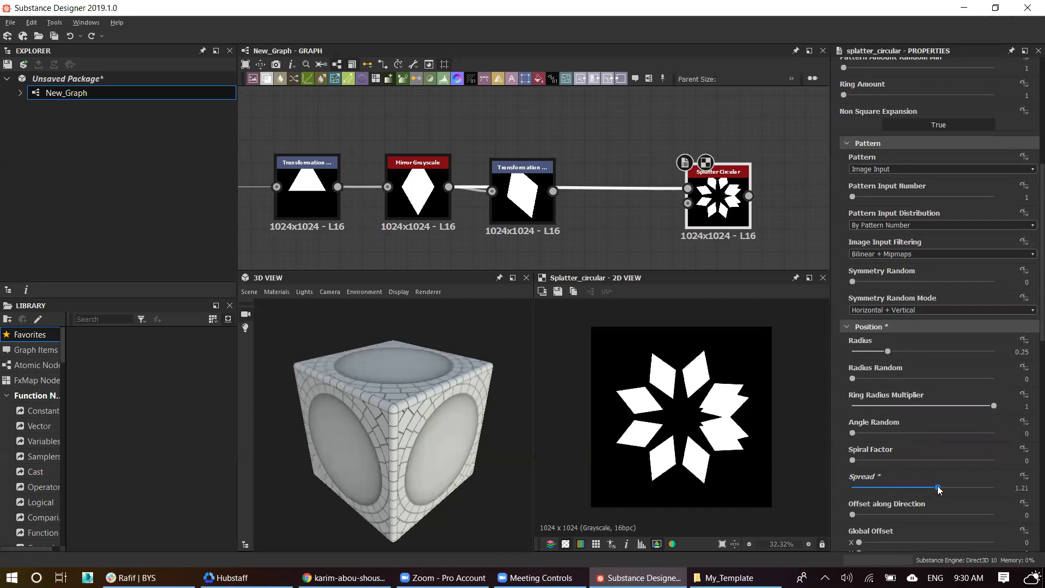
pyautogui.moveTo(924, 486); pyautogui.dragTo(955, 483)
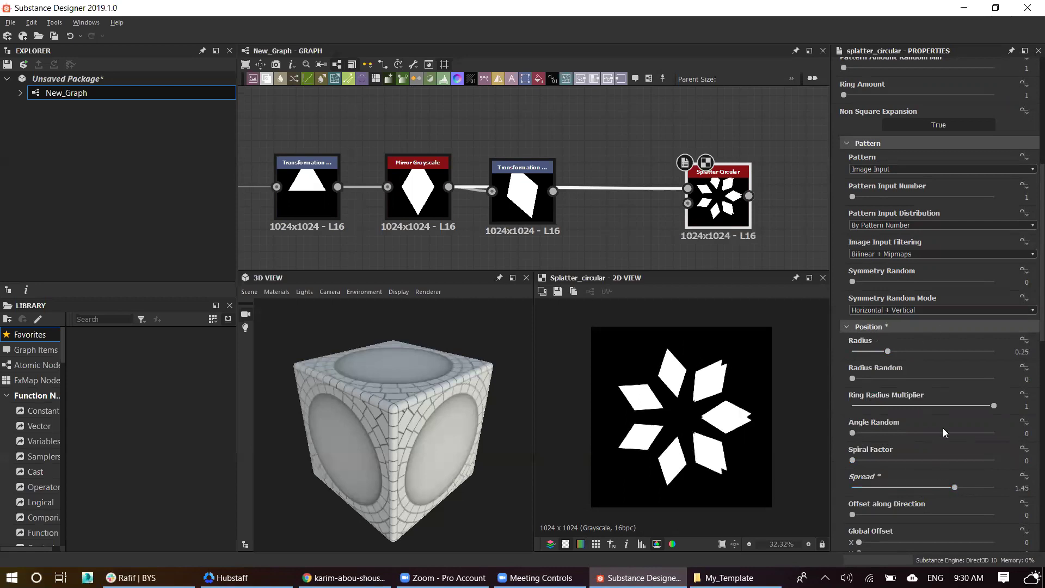
pyautogui.scroll(-3, 943, 427)
pyautogui.scroll(-1, 932, 446)
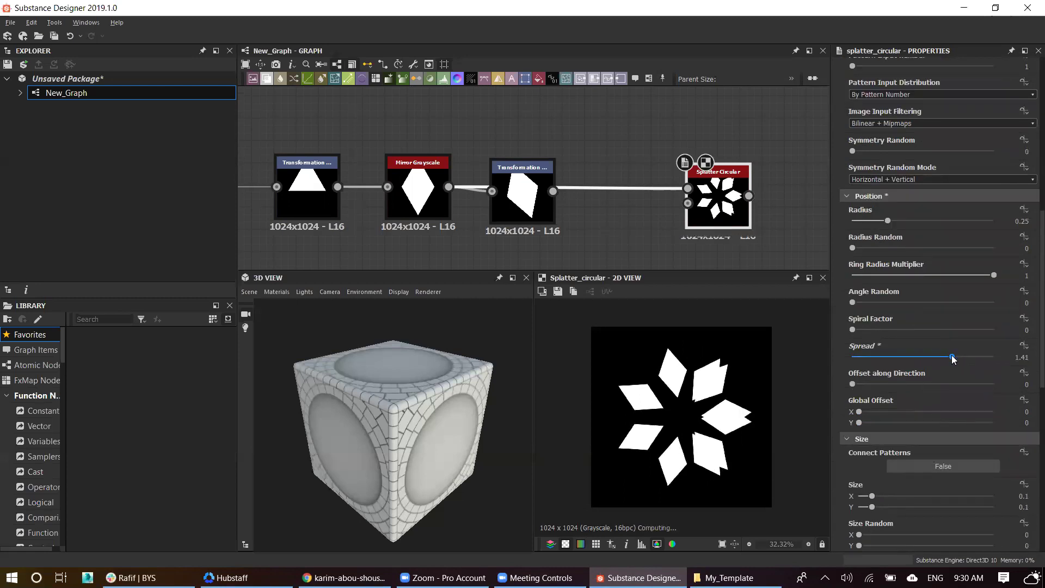
# Step: Nudge Spread to 1.43 and test Offset along Direction and Radius changes
pyautogui.moveTo(956, 357); pyautogui.dragTo(954, 359)
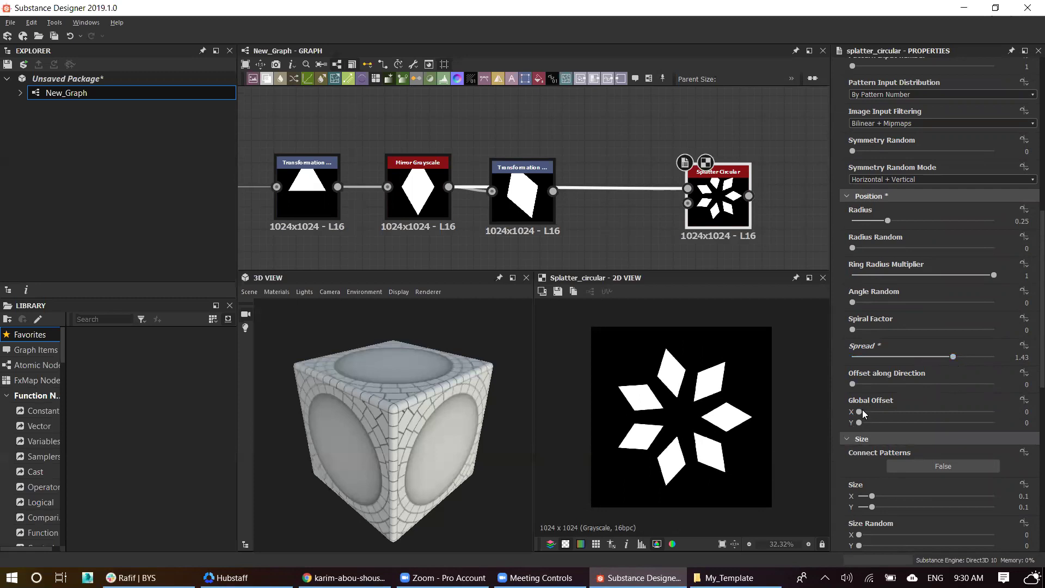
pyautogui.moveTo(855, 384); pyautogui.dragTo(882, 384)
pyautogui.hotkey('ctrl', 'z')
pyautogui.moveTo(888, 221)
pyautogui.mouseDown()
pyautogui.moveTo(877, 222)
pyautogui.moveTo(894, 226)
pyautogui.moveTo(888, 221)
pyautogui.mouseUp()
# Step: Enlarge the splatter Scale to 4.39 so the tilted diamonds meet as a star
pyautogui.scroll(-1, 892, 467)
pyautogui.scroll(-2, 887, 435)
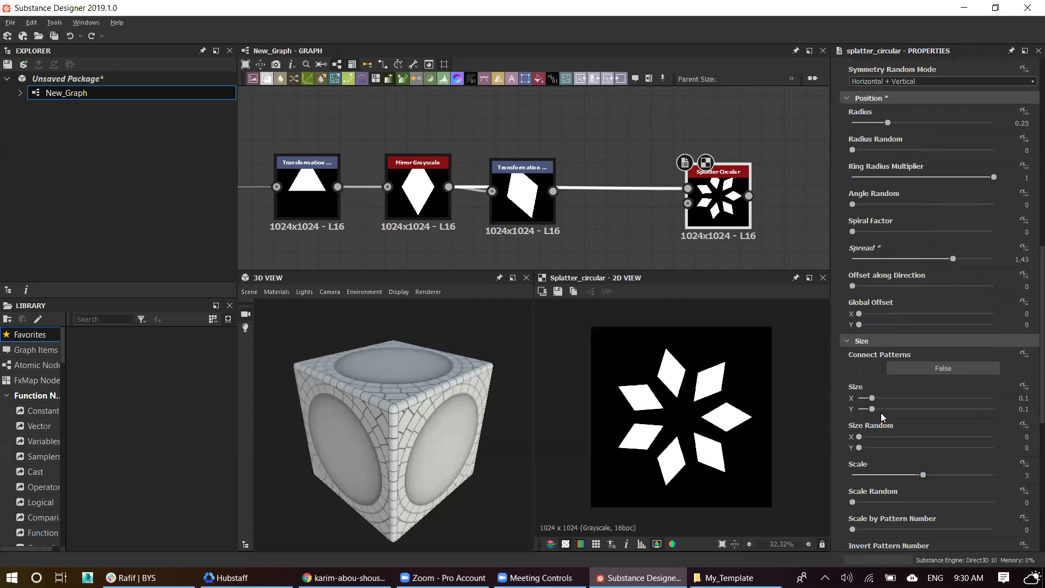
pyautogui.moveTo(940, 472); pyautogui.dragTo(955, 465)
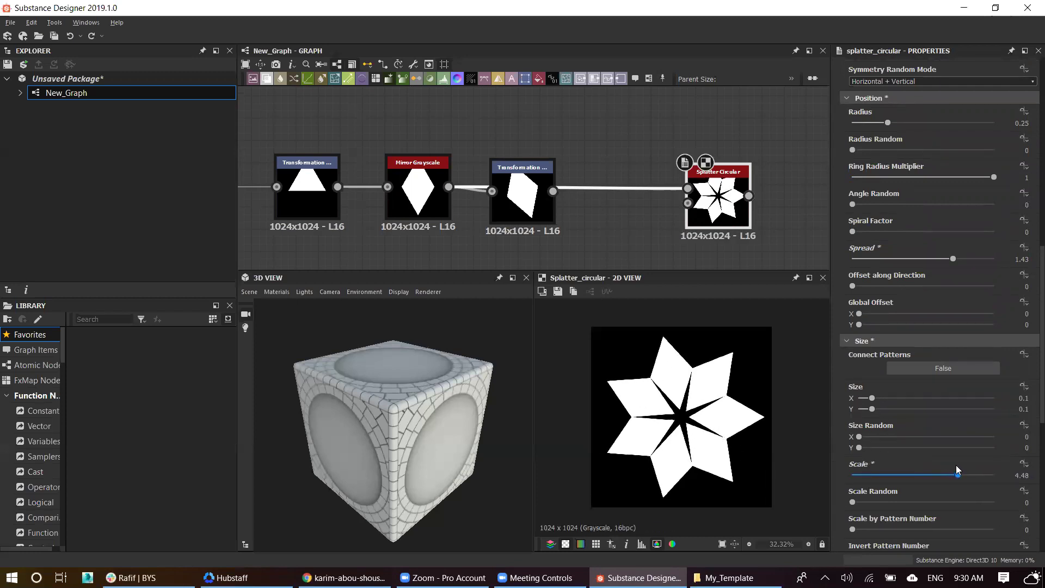
pyautogui.moveTo(956, 466); pyautogui.dragTo(958, 466)
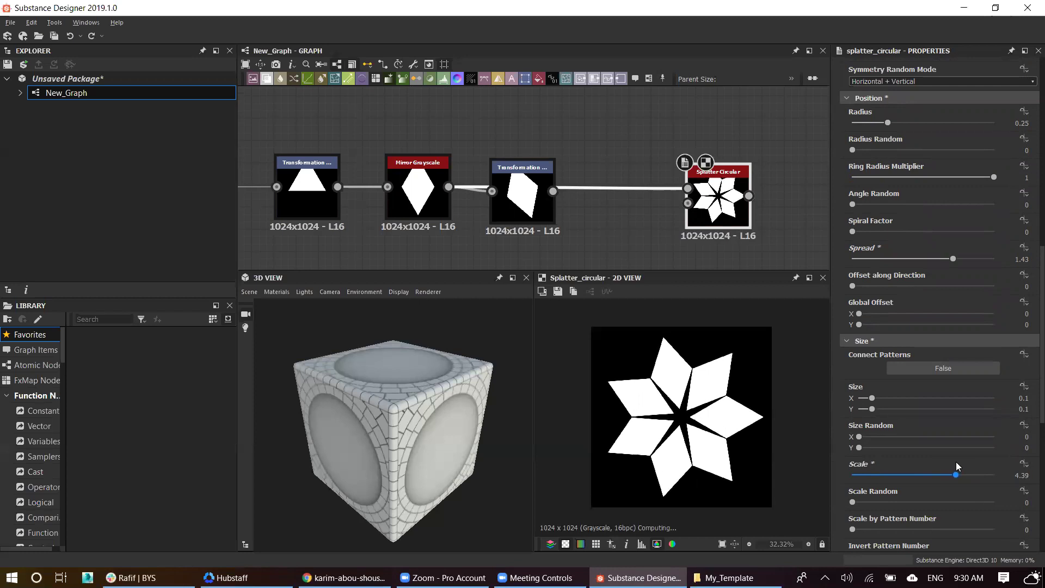
pyautogui.click(556, 200)
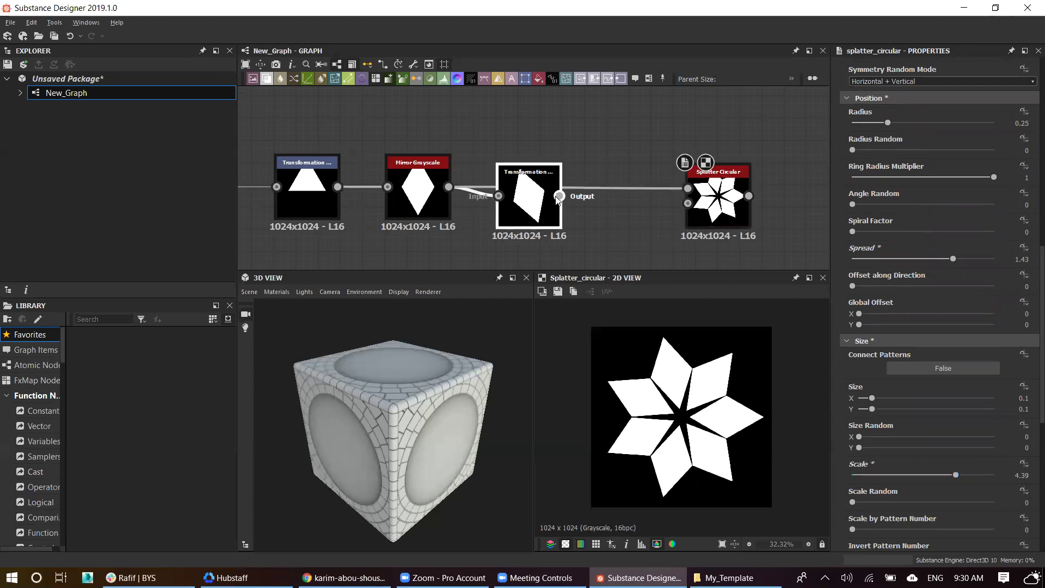
# Step: Rotate the diamond back upright, wire Mirror Grayscale straight into Splatter Circular, and delete Transformation 2D
pyautogui.click(717, 194)
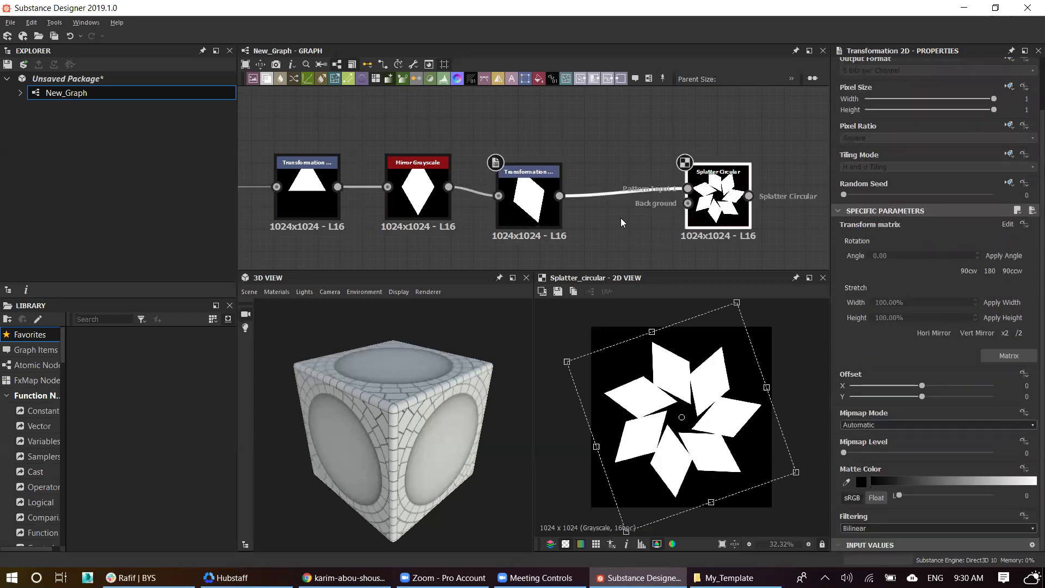
pyautogui.moveTo(796, 366)
pyautogui.mouseDown()
pyautogui.moveTo(804, 416)
pyautogui.moveTo(685, 336)
pyautogui.mouseUp()
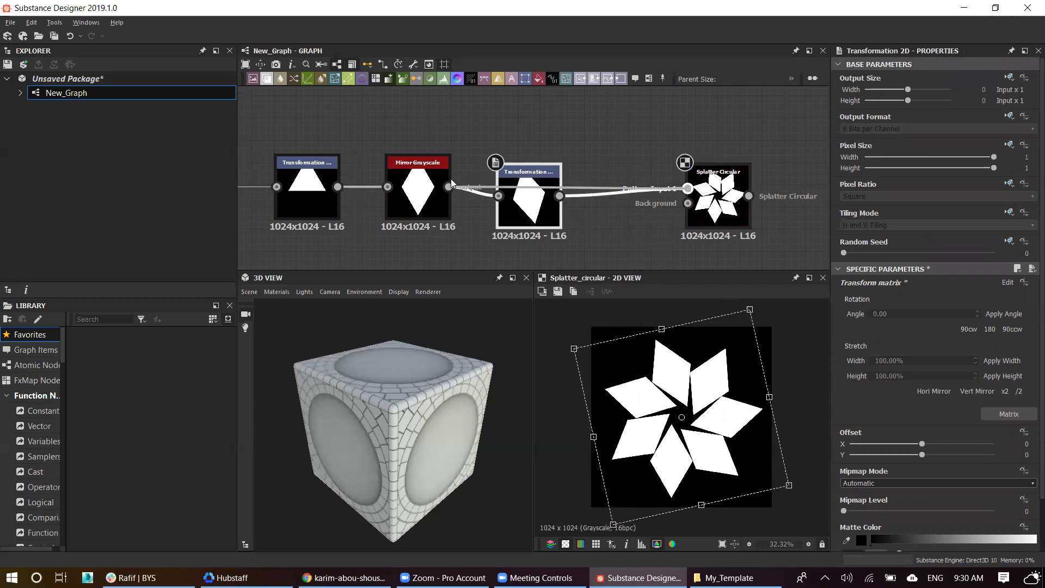
pyautogui.moveTo(448, 187); pyautogui.dragTo(688, 188)
pyautogui.press('Delete')
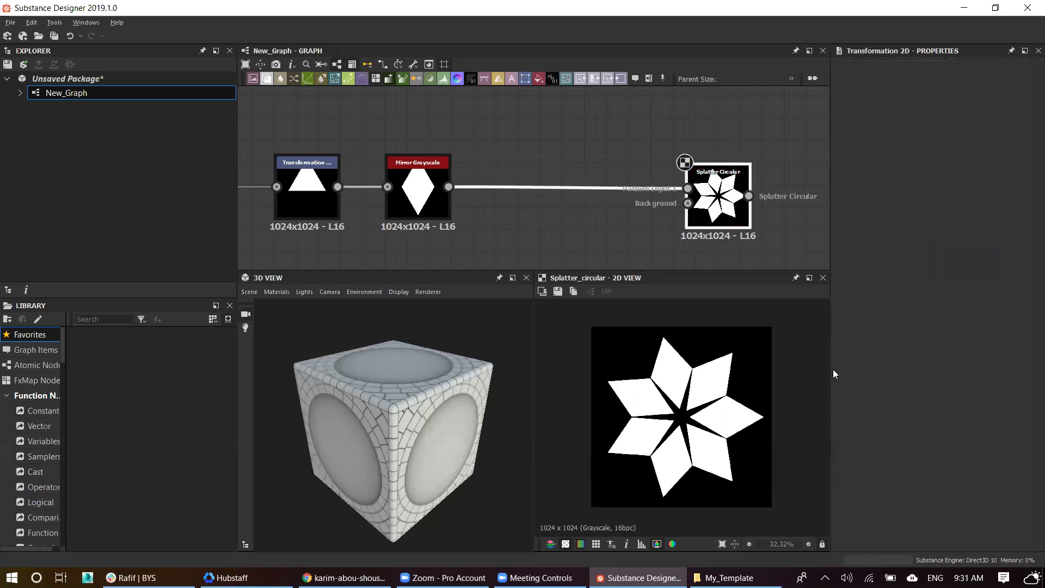
pyautogui.scroll(-1, 934, 455)
# Step: Try Radius and random distance variations on the splatter, undoing both
pyautogui.scroll(-1, 934, 455)
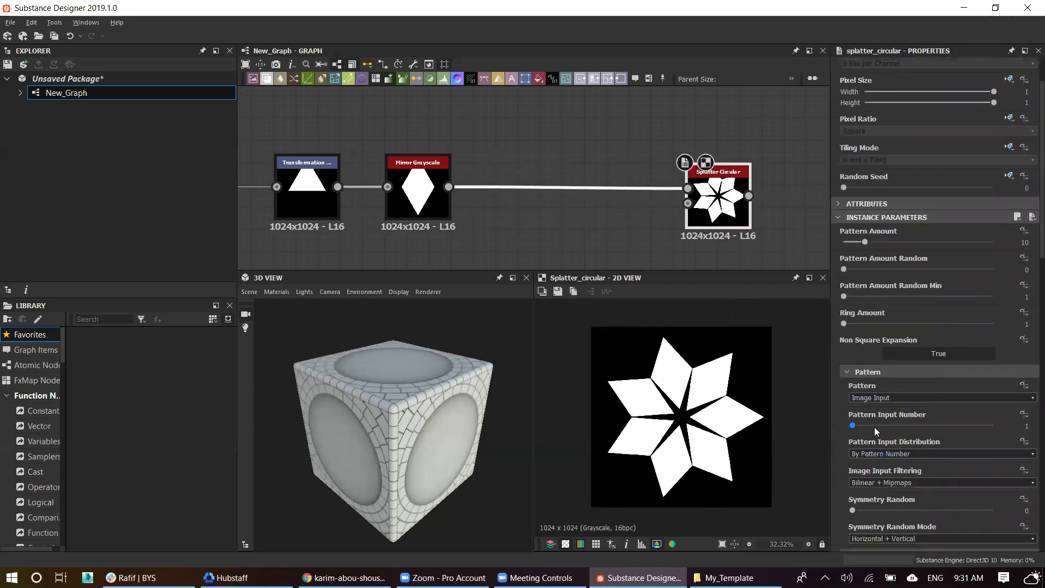
pyautogui.moveTo(892, 448); pyautogui.dragTo(881, 444)
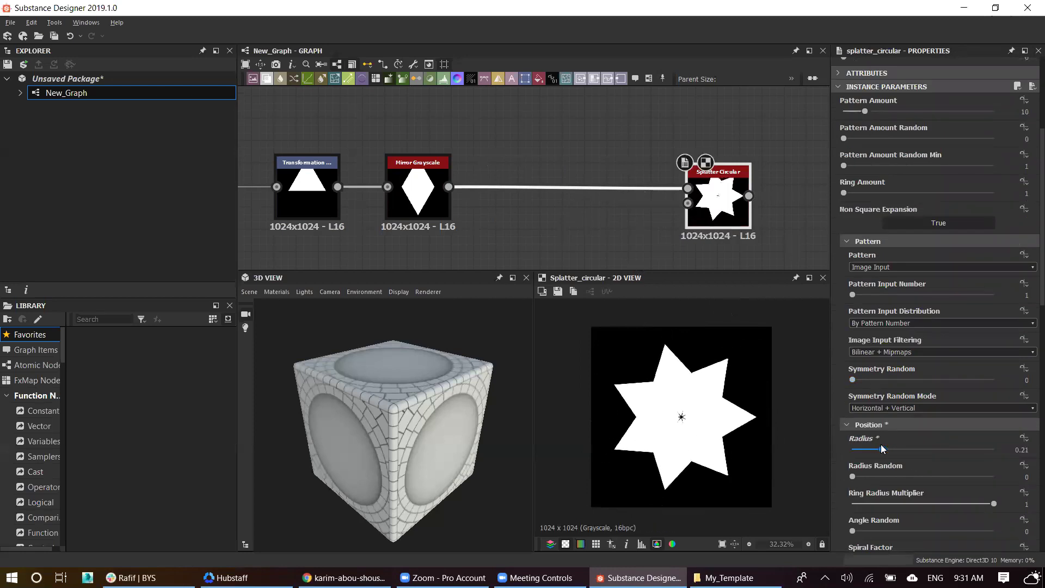
pyautogui.hotkey('ctrl', 'z')
pyautogui.hotkey('ctrl', 'z')
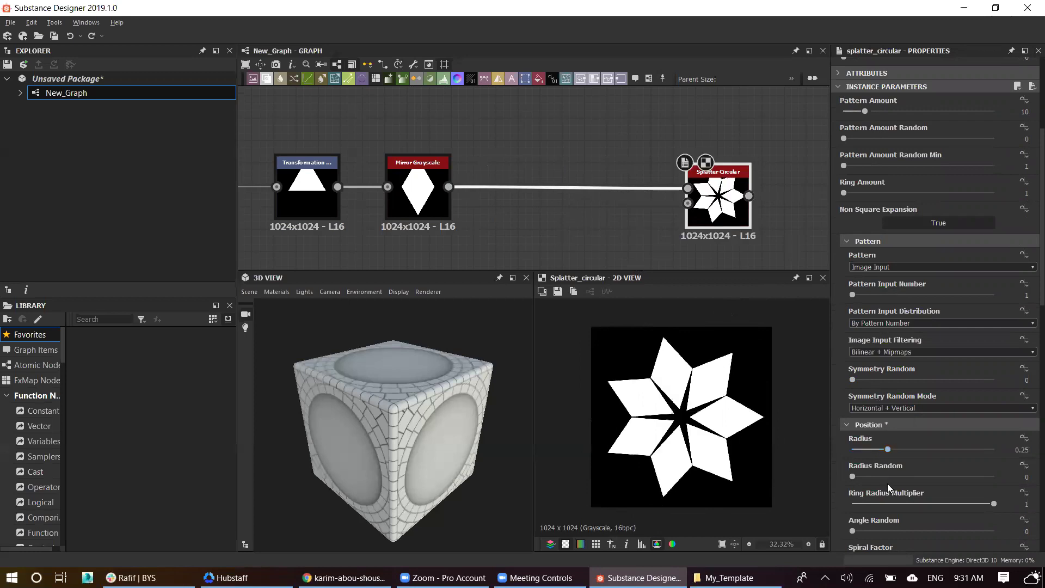
pyautogui.moveTo(868, 477)
pyautogui.mouseDown()
pyautogui.moveTo(887, 478)
pyautogui.moveTo(846, 477)
pyautogui.moveTo(883, 492)
pyautogui.moveTo(812, 489)
pyautogui.moveTo(919, 483)
pyautogui.mouseUp()
pyautogui.scroll(-2, 894, 487)
pyautogui.scroll(-2, 856, 518)
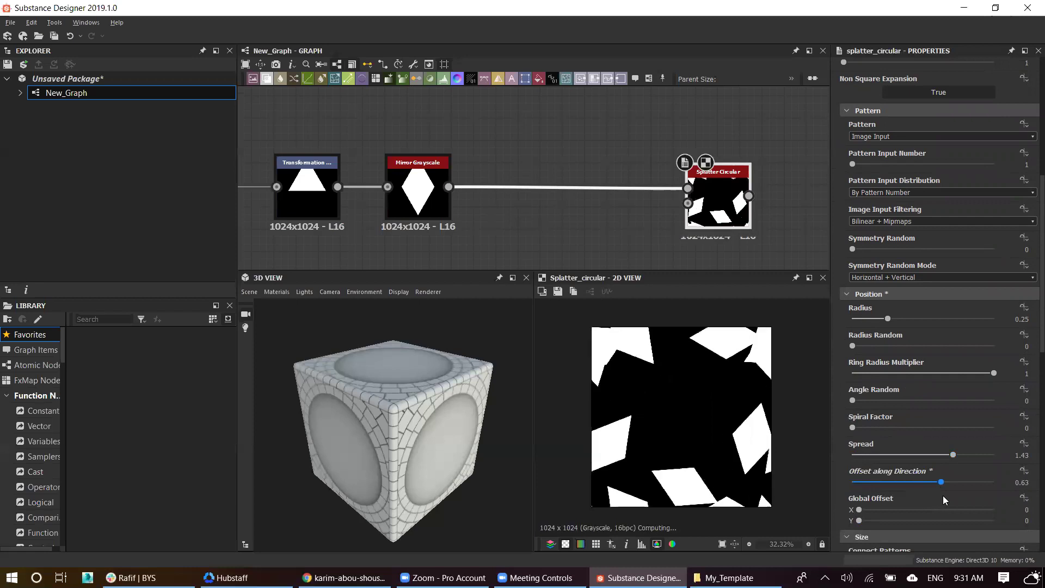
pyautogui.hotkey('ctrl', 'z')
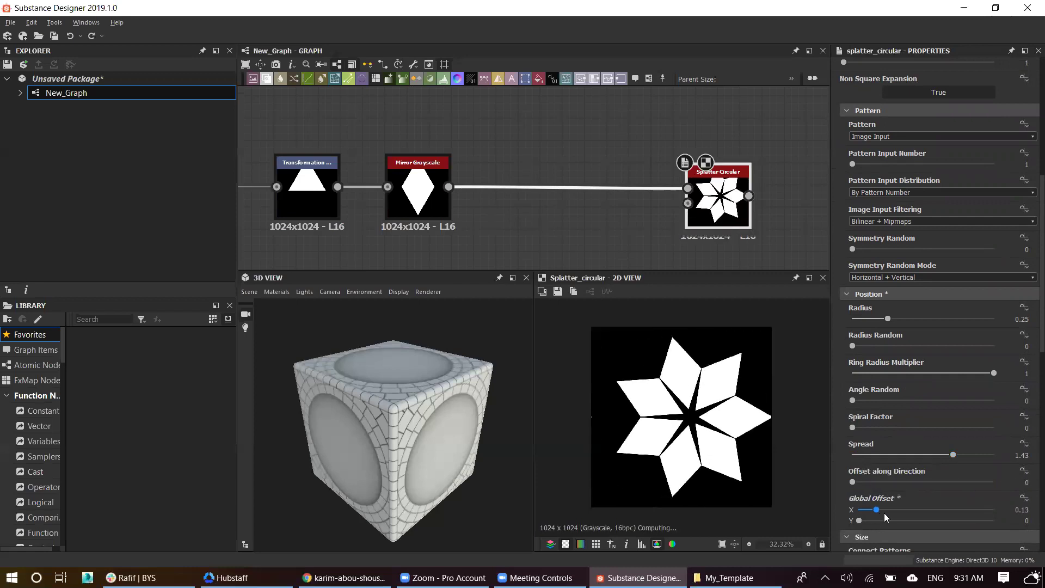
pyautogui.scroll(-3, 882, 517)
# Step: Set Size X to 0.08, Radius to 0.24 and Scale to 5.08 for a tight star
pyautogui.moveTo(873, 497); pyautogui.dragTo(869, 494)
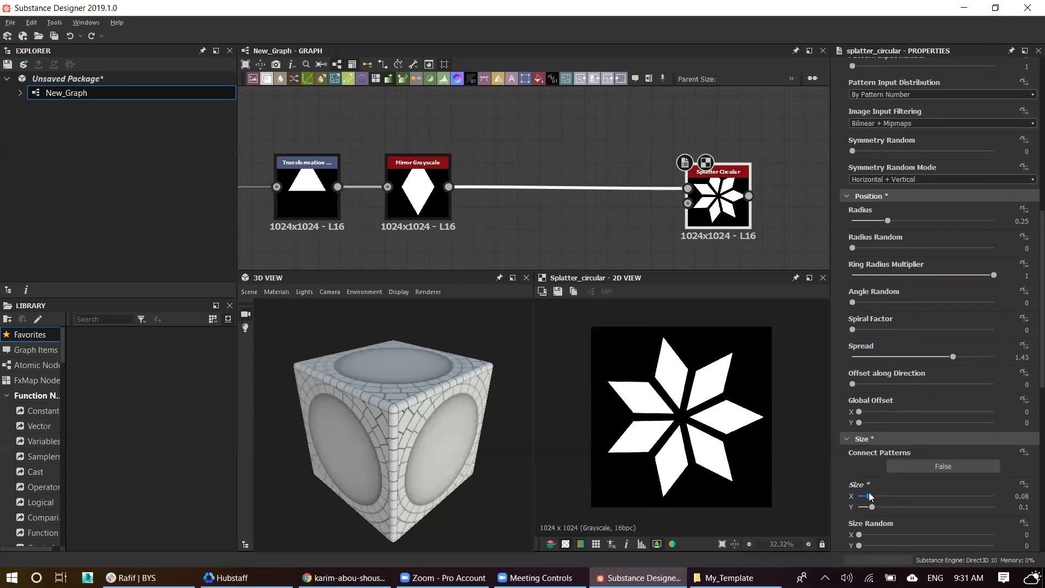
pyautogui.moveTo(869, 492); pyautogui.dragTo(869, 492)
pyautogui.moveTo(890, 221)
pyautogui.mouseDown()
pyautogui.moveTo(880, 217)
pyautogui.moveTo(891, 221)
pyautogui.mouseUp()
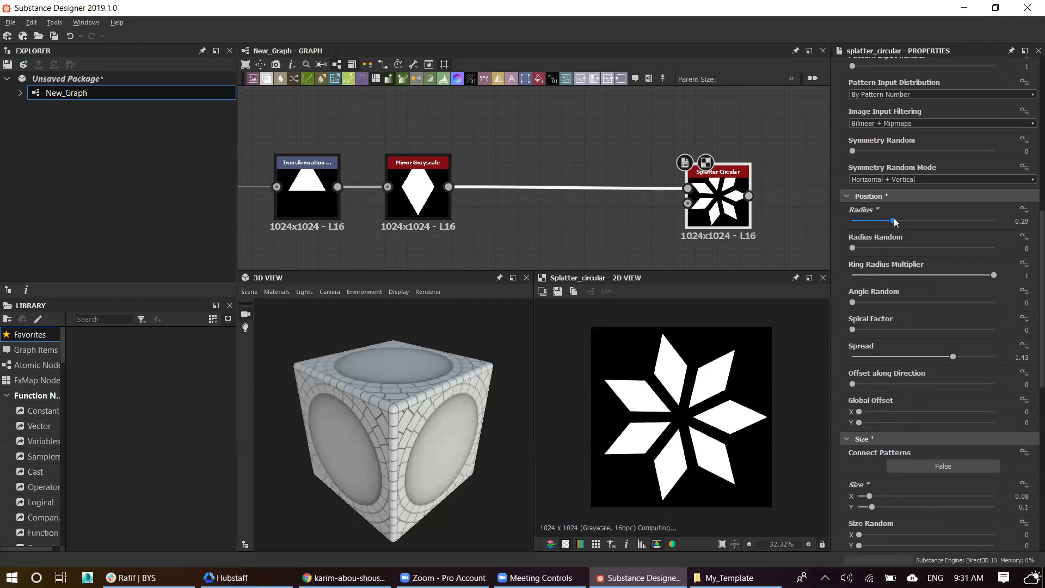
pyautogui.scroll(-3, 914, 463)
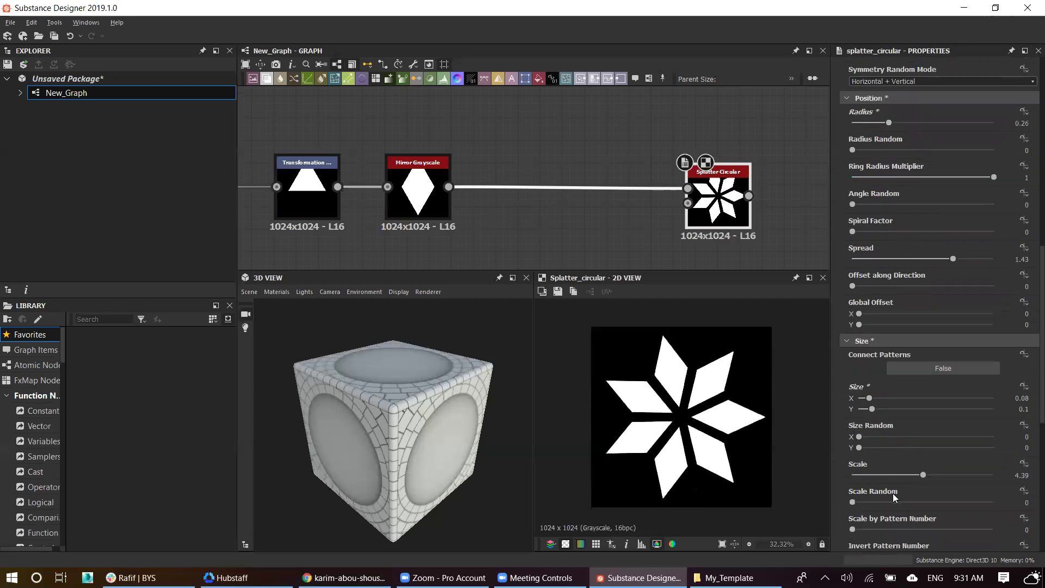
pyautogui.moveTo(923, 476); pyautogui.dragTo(935, 475)
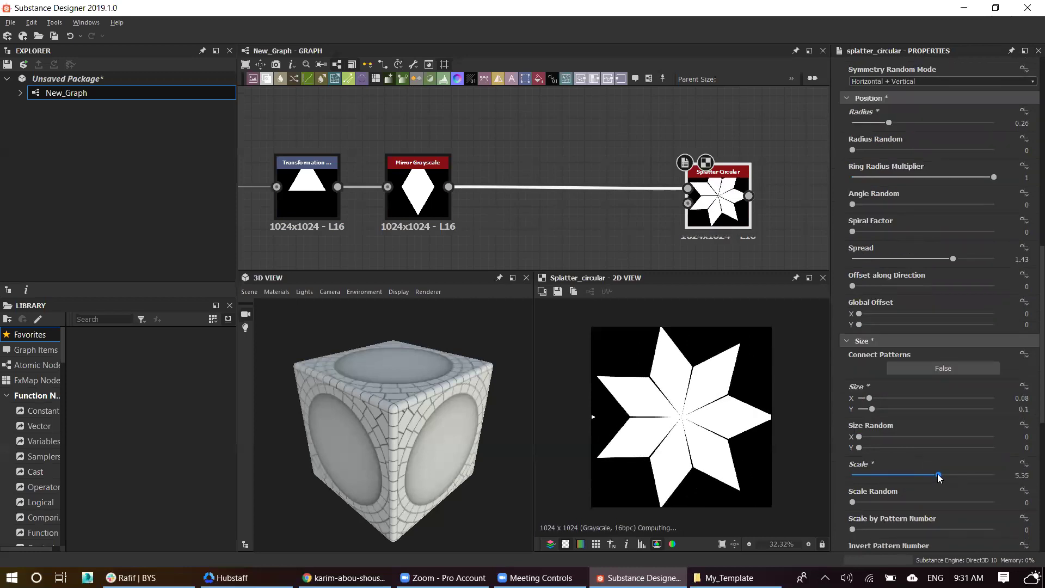
pyautogui.moveTo(888, 123); pyautogui.dragTo(886, 125)
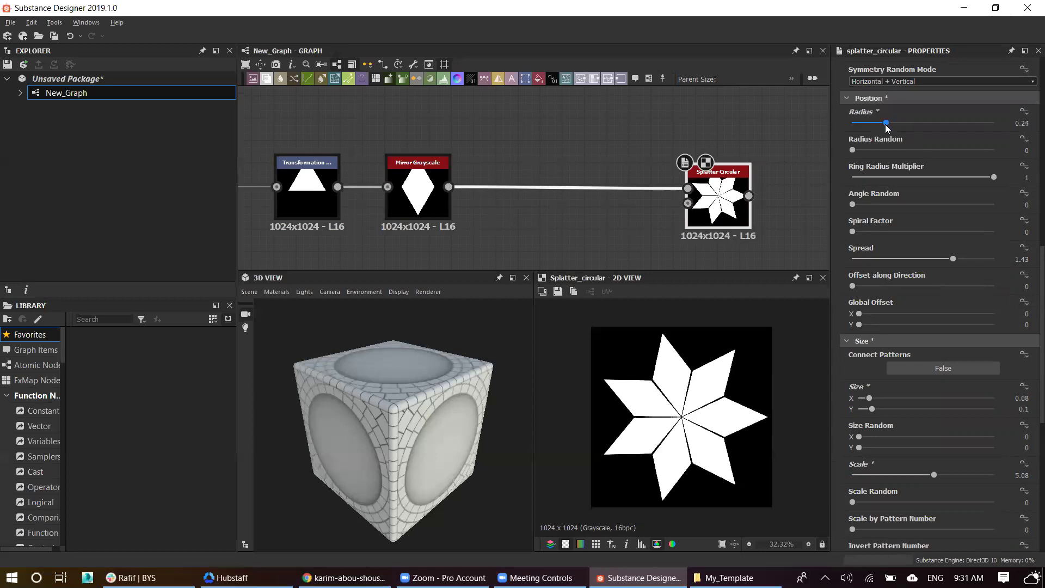
# Step: Glance at the mosaic reference, then try Pattern Amount 12 and undo back to 10
pyautogui.click(343, 577)
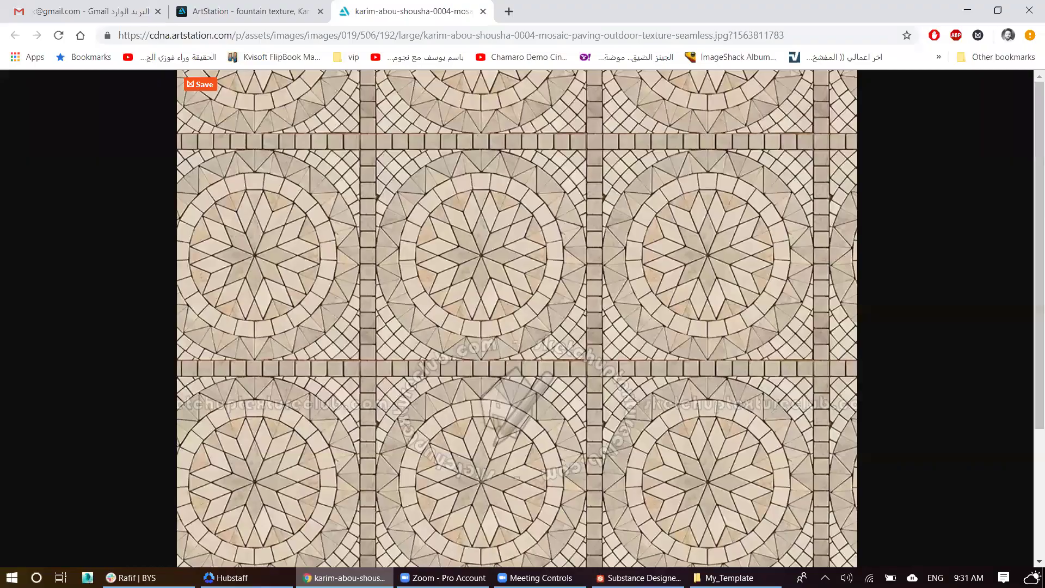
pyautogui.click(343, 577)
pyautogui.scroll(5, 943, 267)
pyautogui.scroll(3, 900, 227)
pyautogui.moveTo(864, 208); pyautogui.dragTo(869, 208)
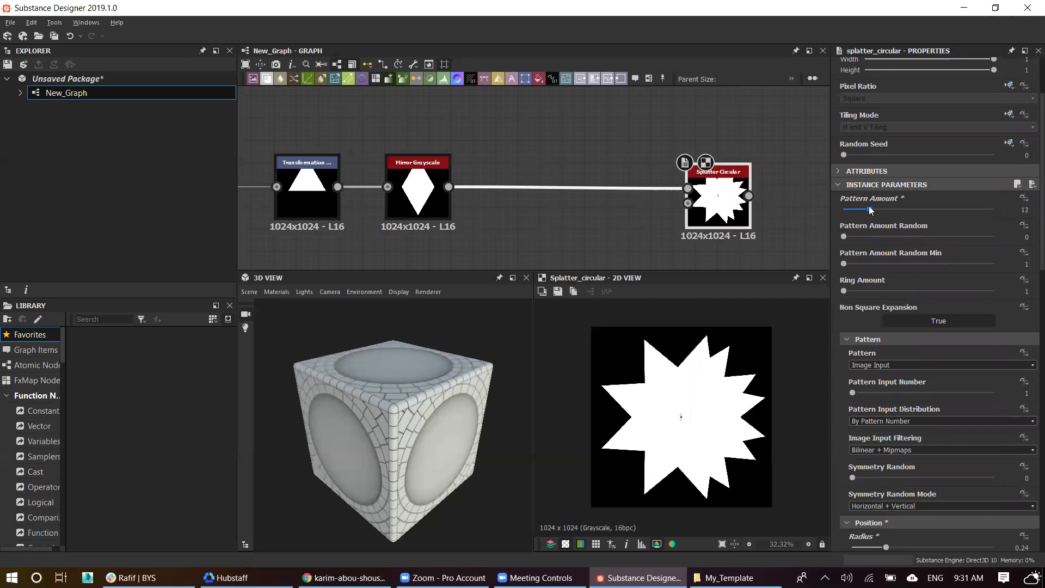
pyautogui.hotkey('ctrl', 'z')
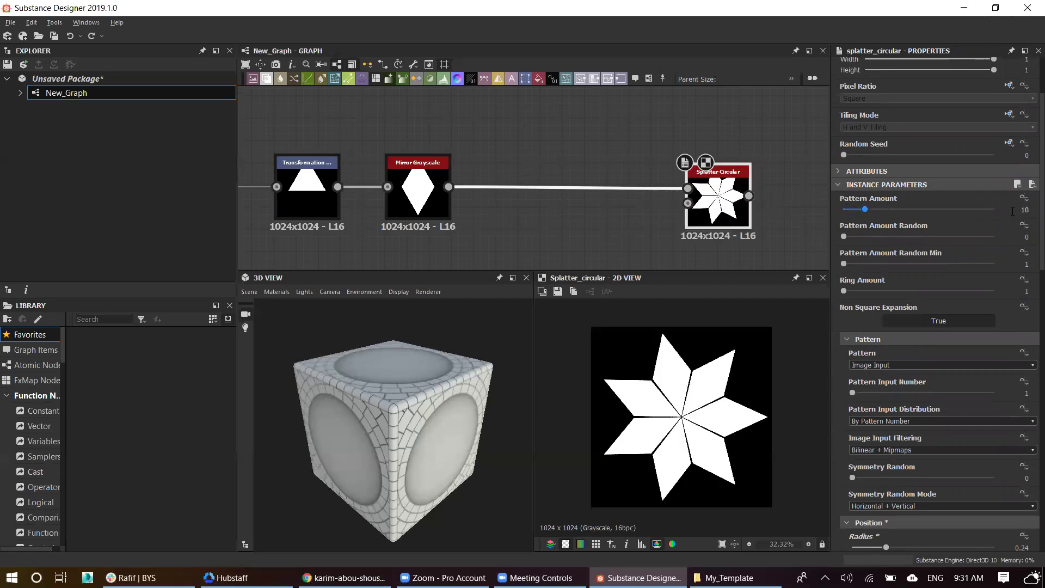
# Step: Compare the diamond star against the Chrome mosaic reference again
pyautogui.click(377, 577)
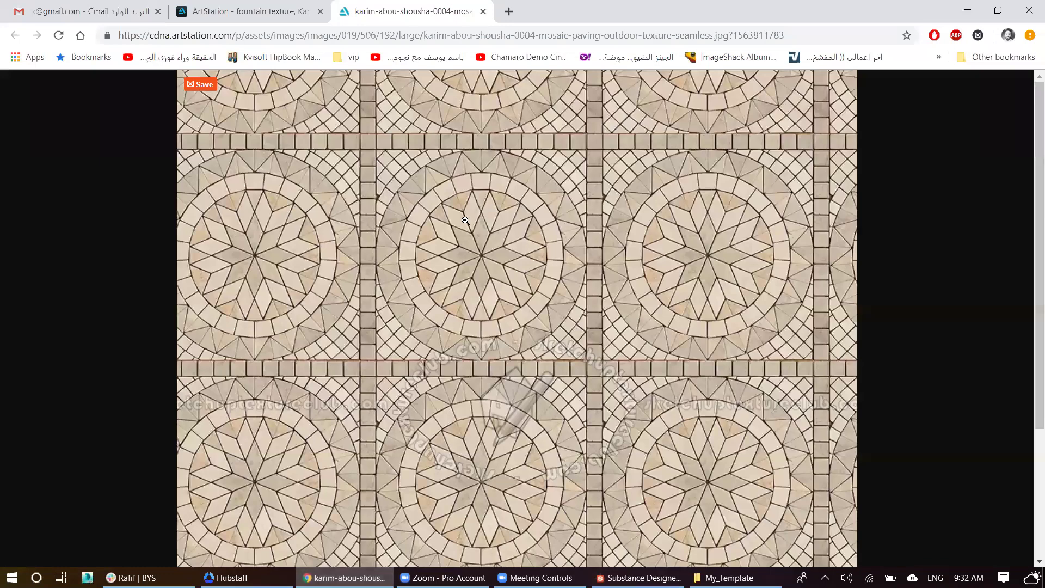
pyautogui.hotkey('alt', 'Tab')
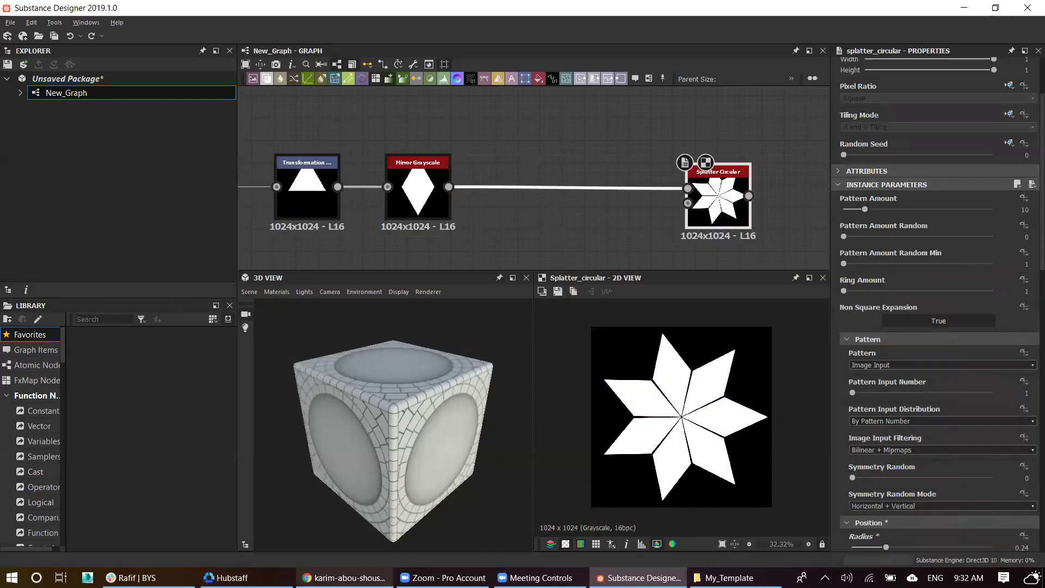
pyautogui.hotkey('alt', 'Tab')
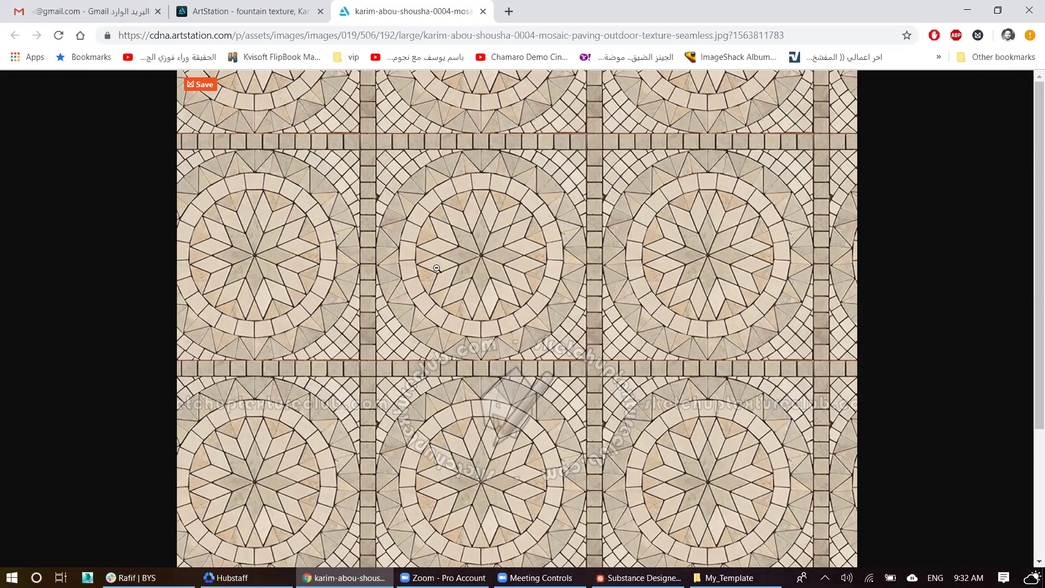
pyautogui.hotkey('alt', 'Tab')
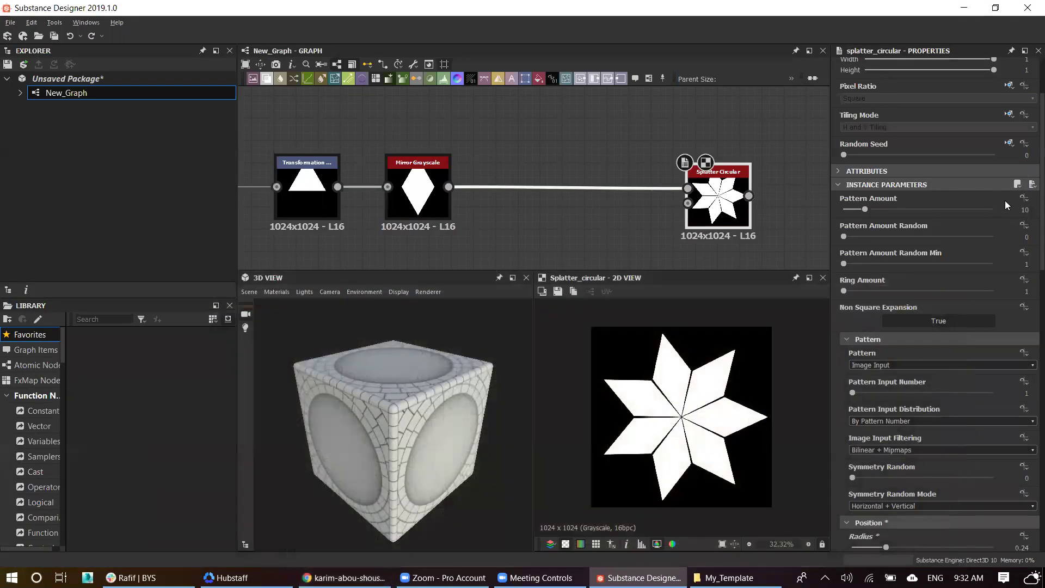
# Step: Set Pattern Amount to 16 and reset the Ring Radius Multiplier to default
pyautogui.doubleClick(1032, 213)
pyautogui.write('6')
pyautogui.press('Return')
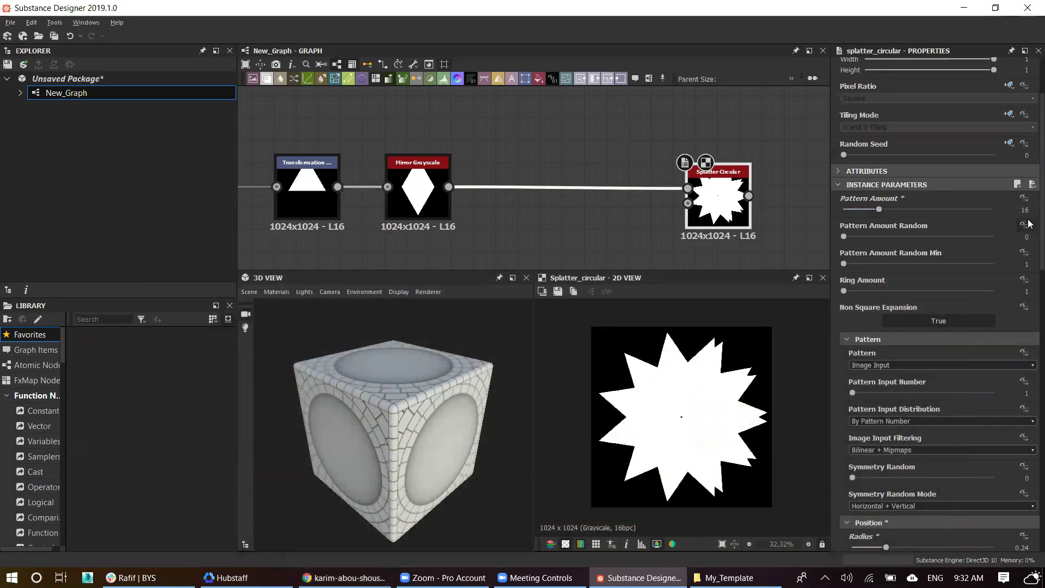
pyautogui.scroll(-1, 901, 417)
pyautogui.scroll(-4, 925, 441)
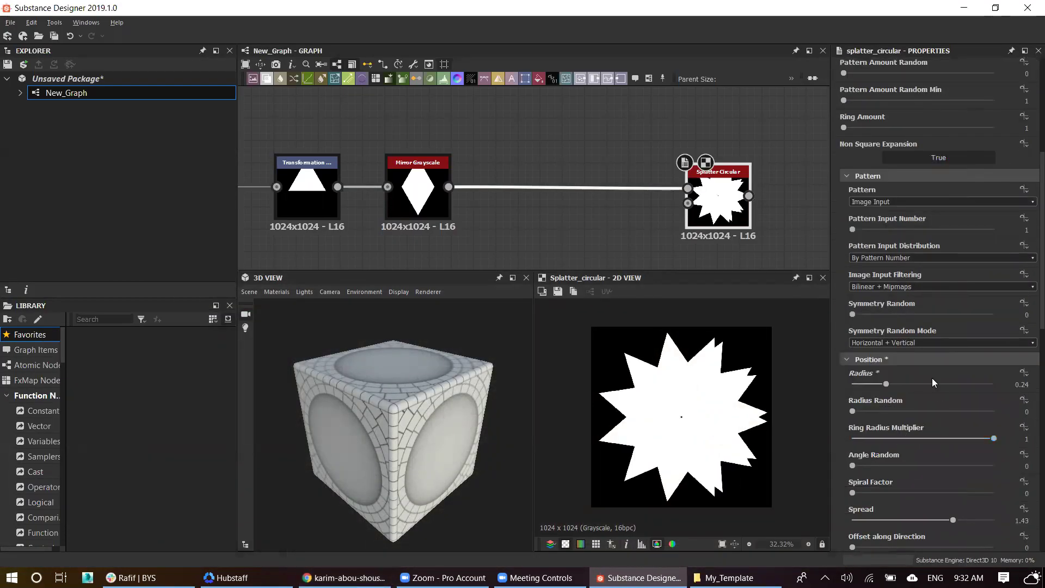
pyautogui.scroll(4, 932, 377)
pyautogui.scroll(-5, 957, 371)
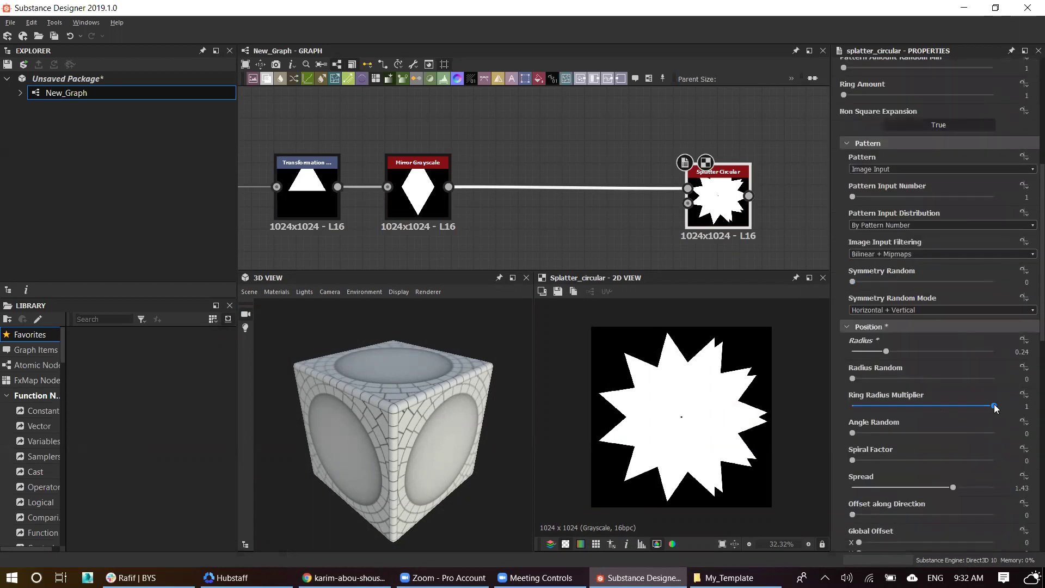
pyautogui.hotkey('ctrl', 'z')
# Step: Revert Spread to 1.07 after testing, then shrink Scale to 2.19 into separate petals
pyautogui.moveTo(951, 489)
pyautogui.mouseDown()
pyautogui.moveTo(936, 486)
pyautogui.moveTo(971, 491)
pyautogui.moveTo(895, 480)
pyautogui.moveTo(926, 480)
pyautogui.mouseUp()
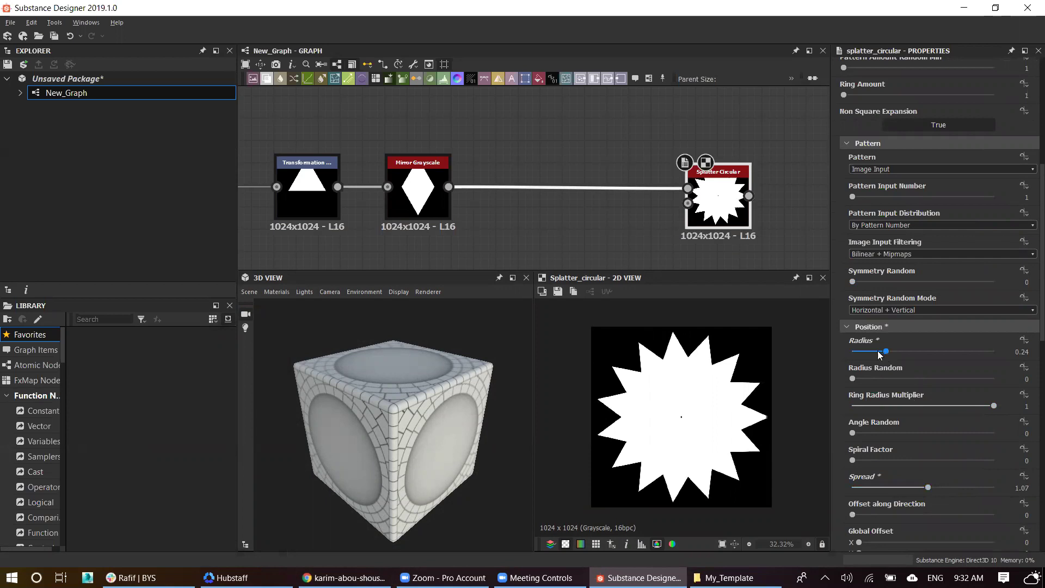
pyautogui.click(916, 357)
pyautogui.hotkey('ctrl', 'z')
pyautogui.scroll(-3, 931, 341)
pyautogui.hotkey('ctrl', 'z')
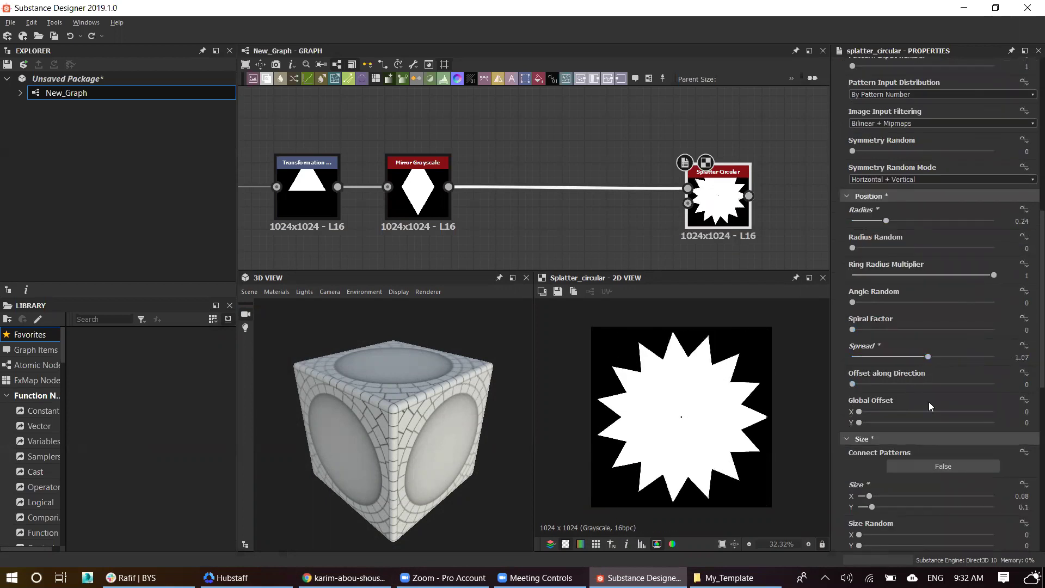
pyautogui.scroll(-3, 928, 402)
pyautogui.moveTo(928, 412); pyautogui.dragTo(890, 404)
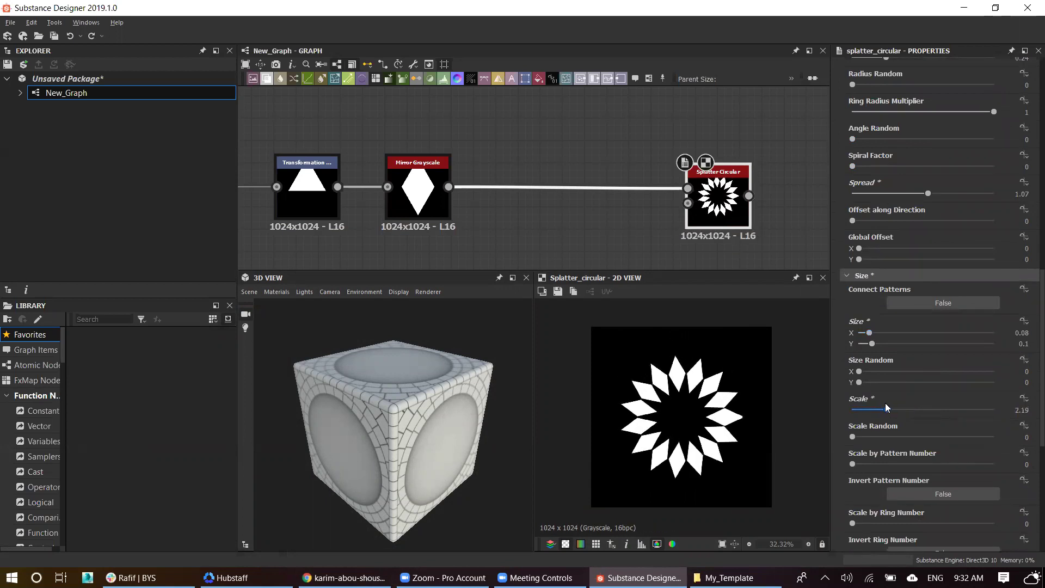
# Step: Try longer petals and a larger pattern, then revert to Scale 5.08 and Size Y 0.1
pyautogui.scroll(1, 678, 368)
pyautogui.scroll(2, 678, 368)
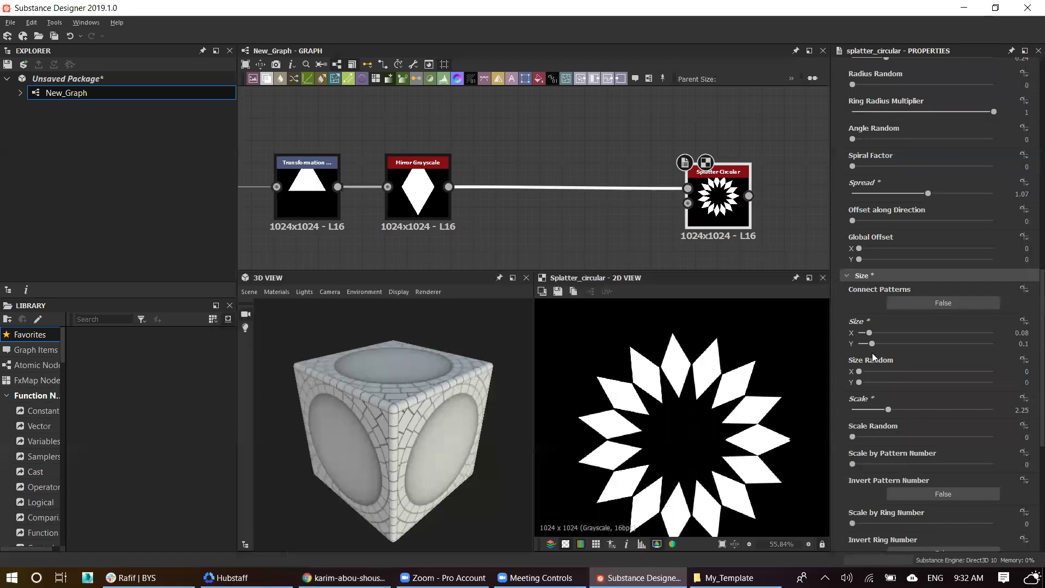
pyautogui.moveTo(872, 347); pyautogui.dragTo(875, 347)
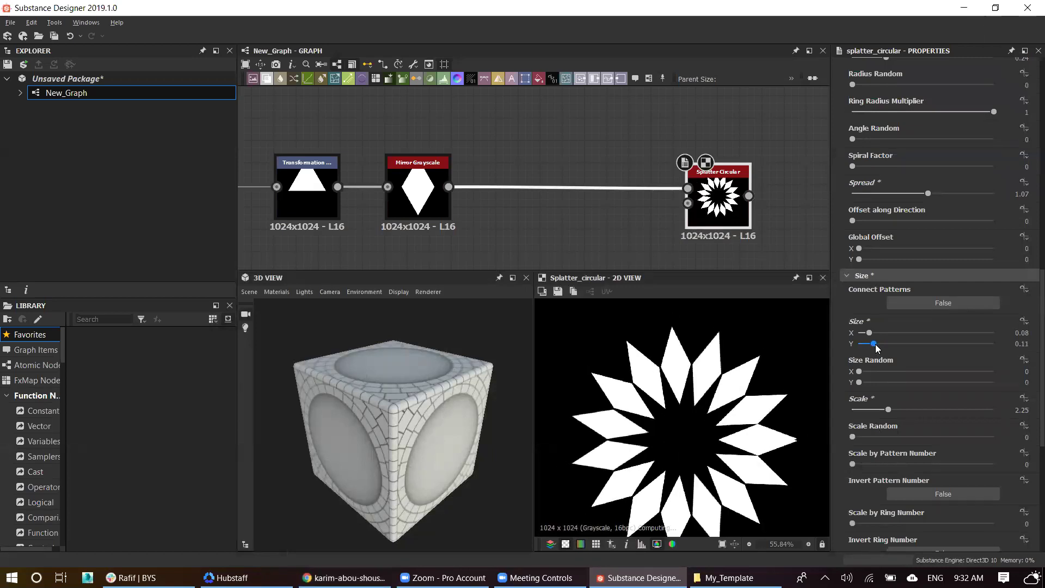
pyautogui.hotkey('ctrl', 'z')
pyautogui.hotkey('ctrl', 'z')
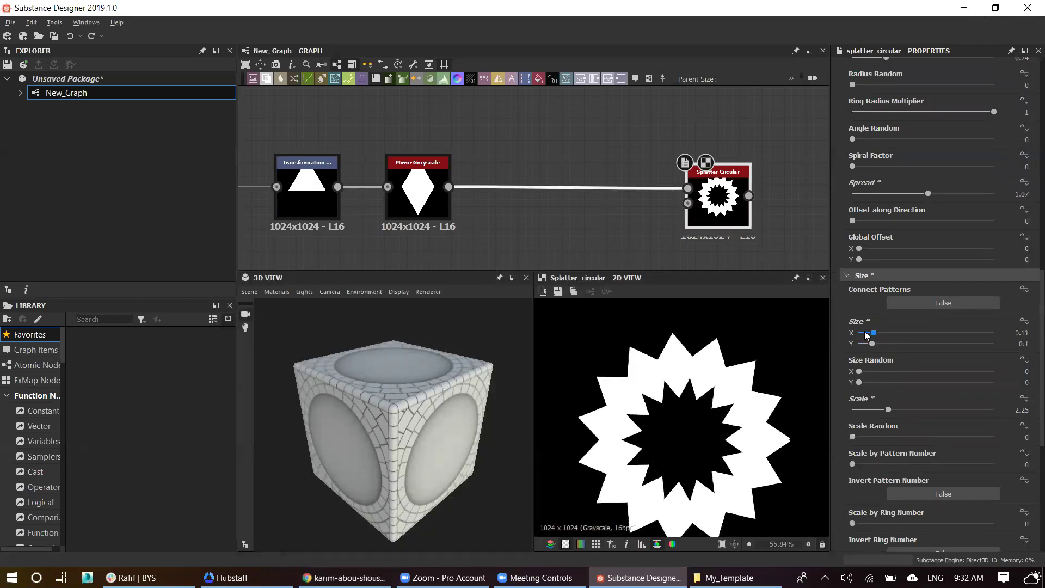
pyautogui.hotkey('ctrl', 'z')
pyautogui.hotkey('ctrl', 'z')
pyautogui.hotkey('ctrl', 'z')
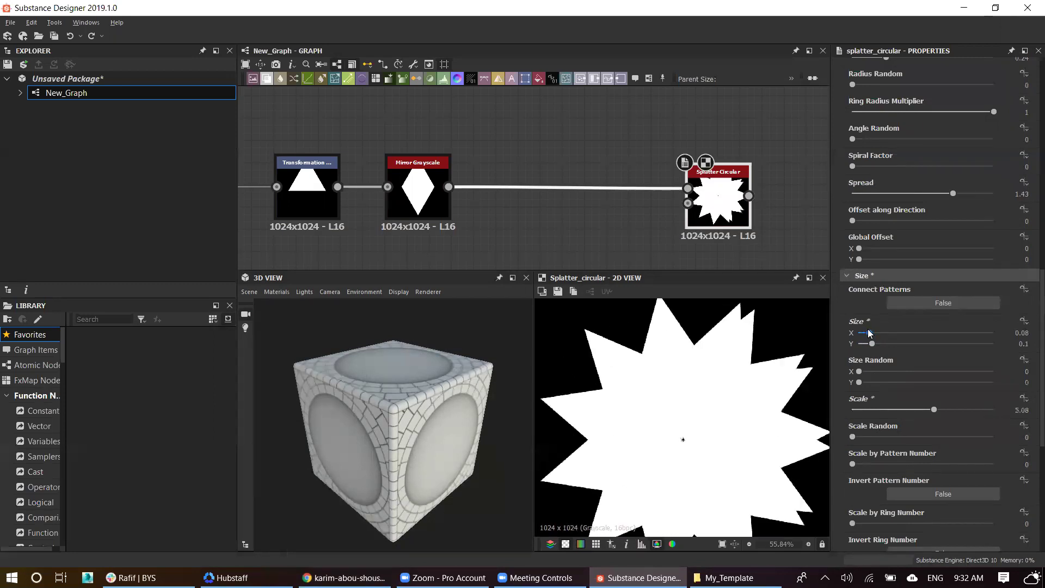
pyautogui.scroll(-2, 783, 370)
pyautogui.scroll(-2, 749, 380)
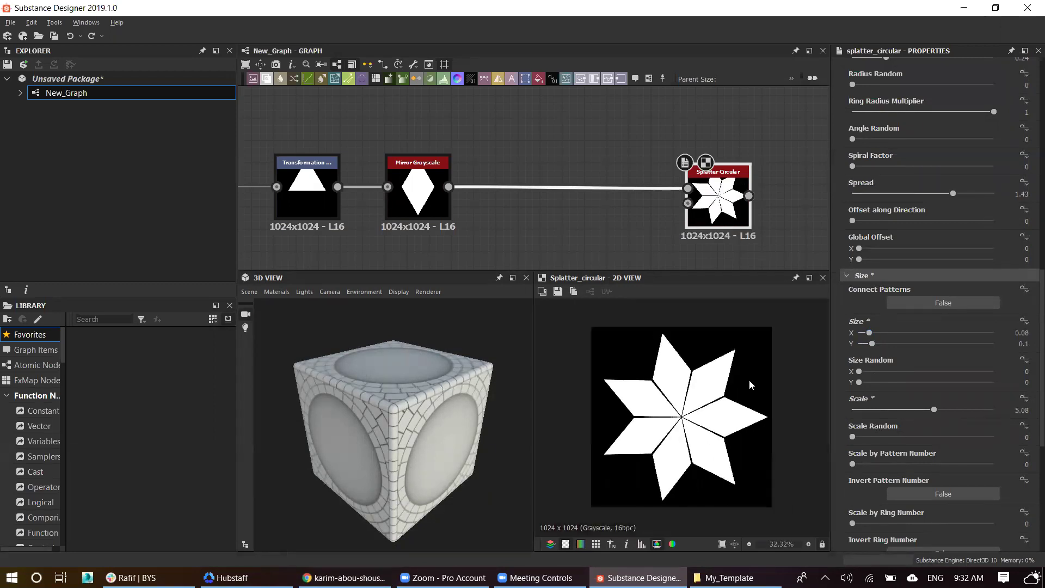
pyautogui.scroll(5, 711, 427)
pyautogui.scroll(2, 719, 430)
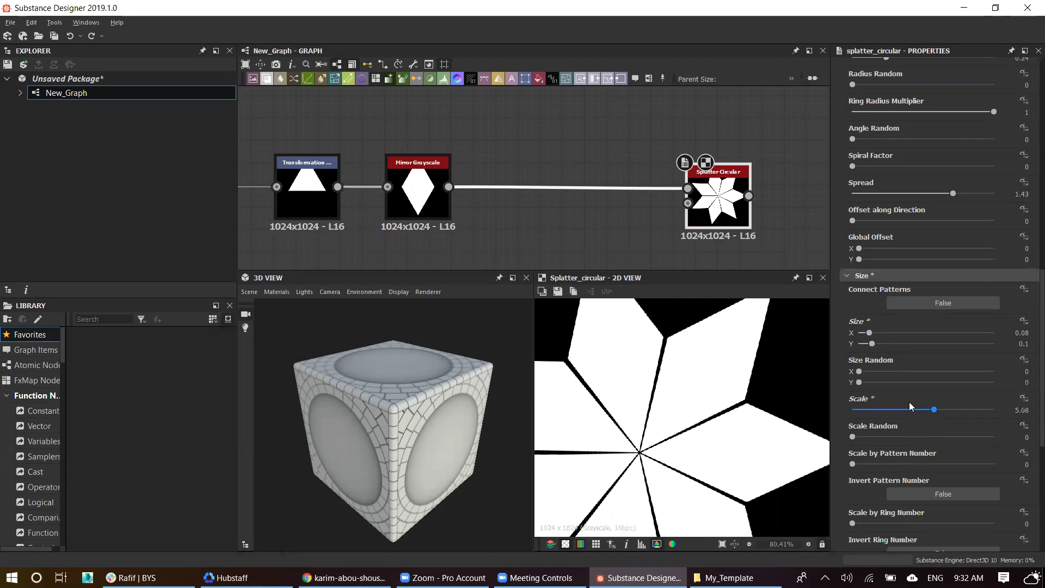
pyautogui.moveTo(931, 408); pyautogui.dragTo(936, 409)
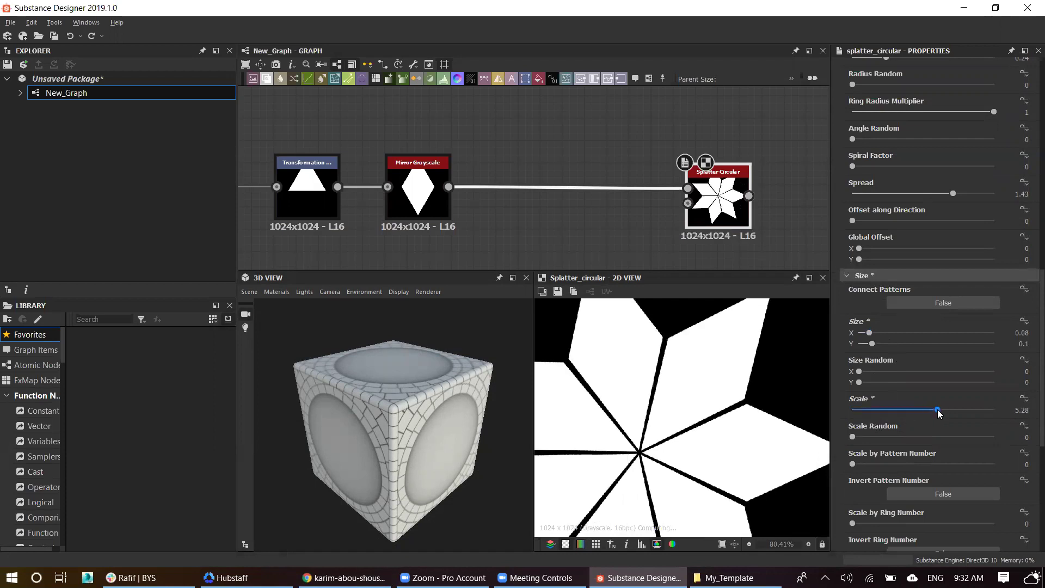
pyautogui.hotkey('ctrl', 'z')
pyautogui.moveTo(874, 345); pyautogui.dragTo(874, 349)
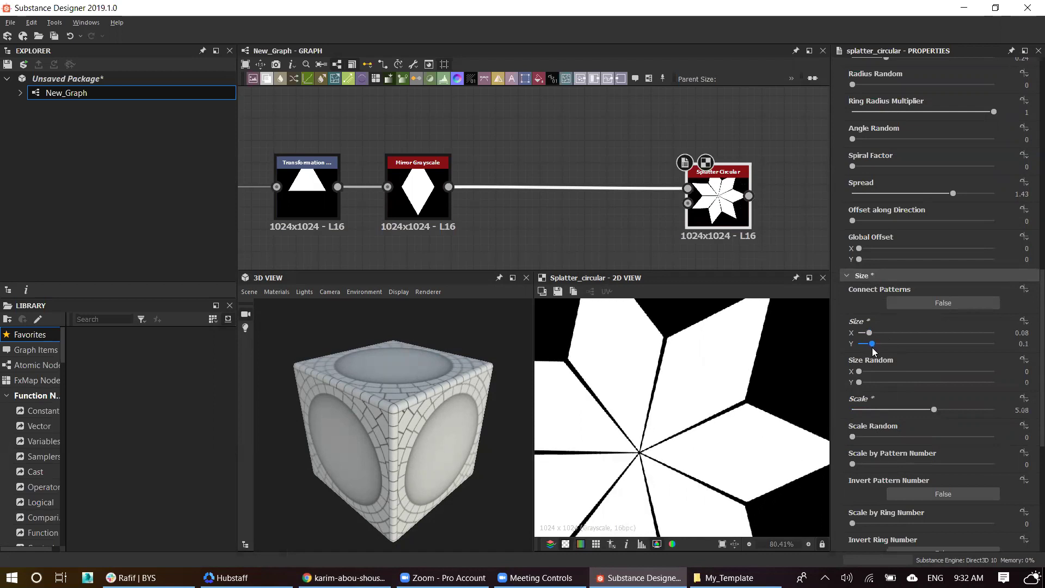
# Step: Widen the star petals with Size X and set Scale by Ring Number to 0.02
pyautogui.moveTo(870, 332); pyautogui.dragTo(870, 333)
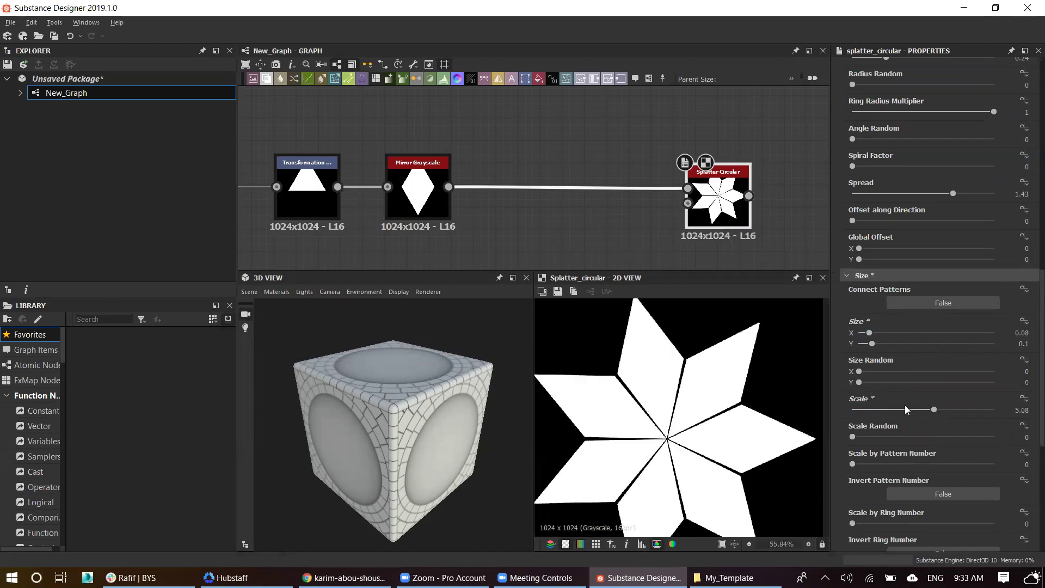
pyautogui.scroll(-1, 908, 425)
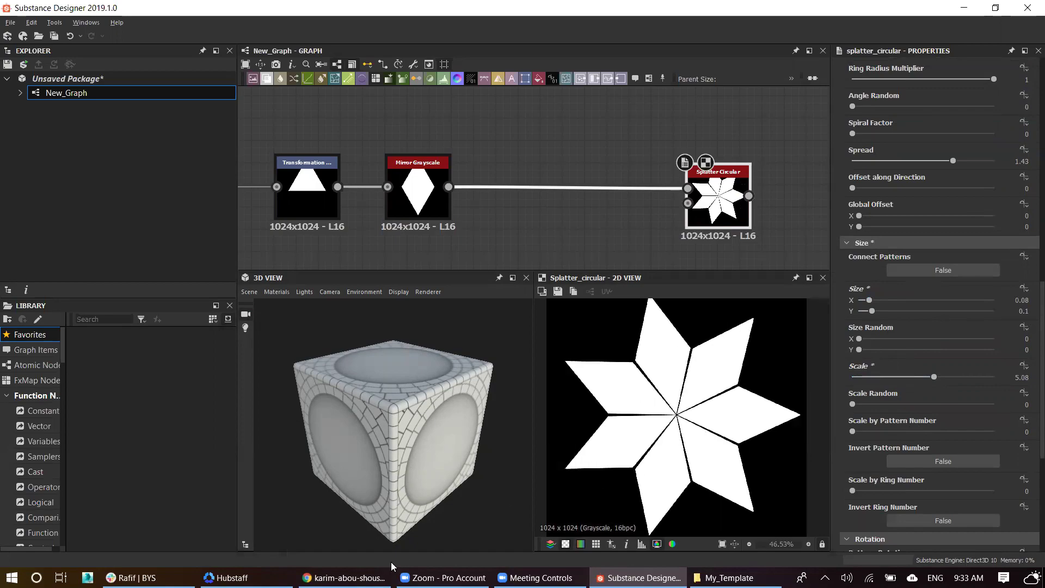
pyautogui.click(386, 576)
pyautogui.hotkey('alt', 'Tab')
pyautogui.moveTo(852, 404)
pyautogui.mouseDown()
pyautogui.moveTo(854, 432)
pyautogui.moveTo(856, 420)
pyautogui.mouseUp()
pyautogui.scroll(-2, 854, 433)
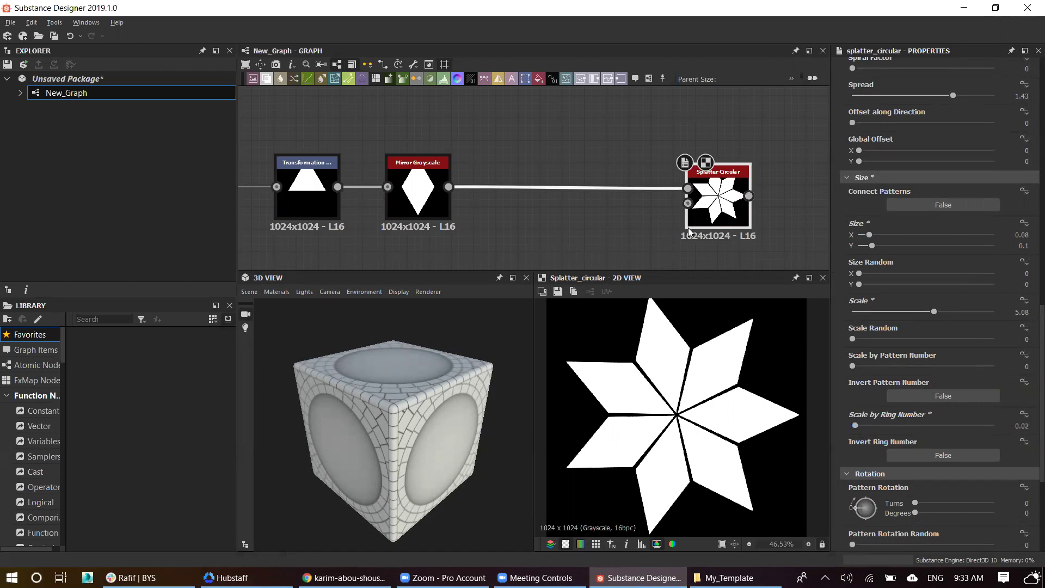
pyautogui.scroll(-3, 714, 188)
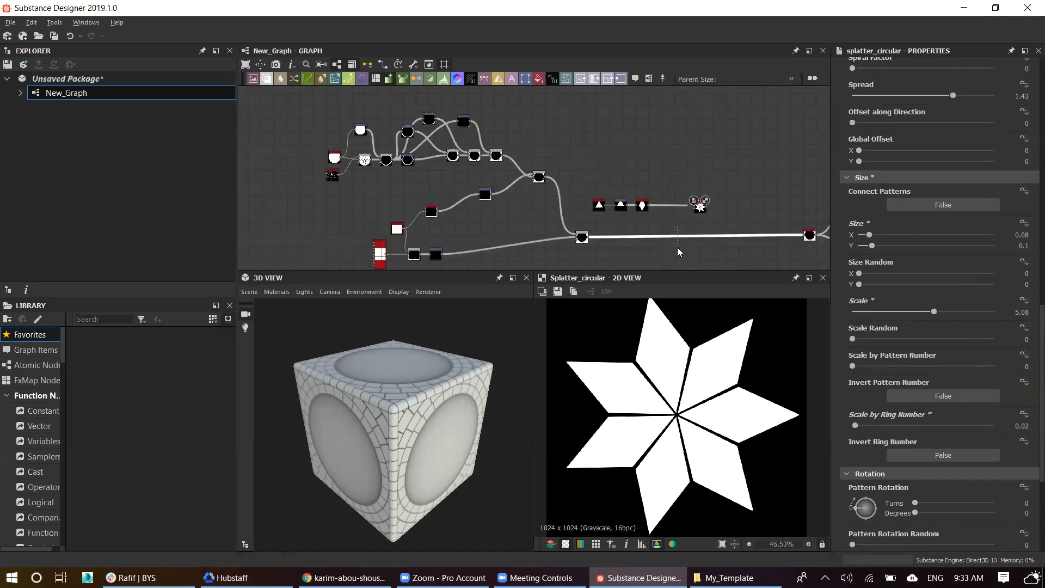
# Step: Add a Blend node layering the star splatter on top of the ring pattern
pyautogui.press('space')
pyautogui.write('blend')
pyautogui.press('Return')
pyautogui.scroll(3, 700, 229)
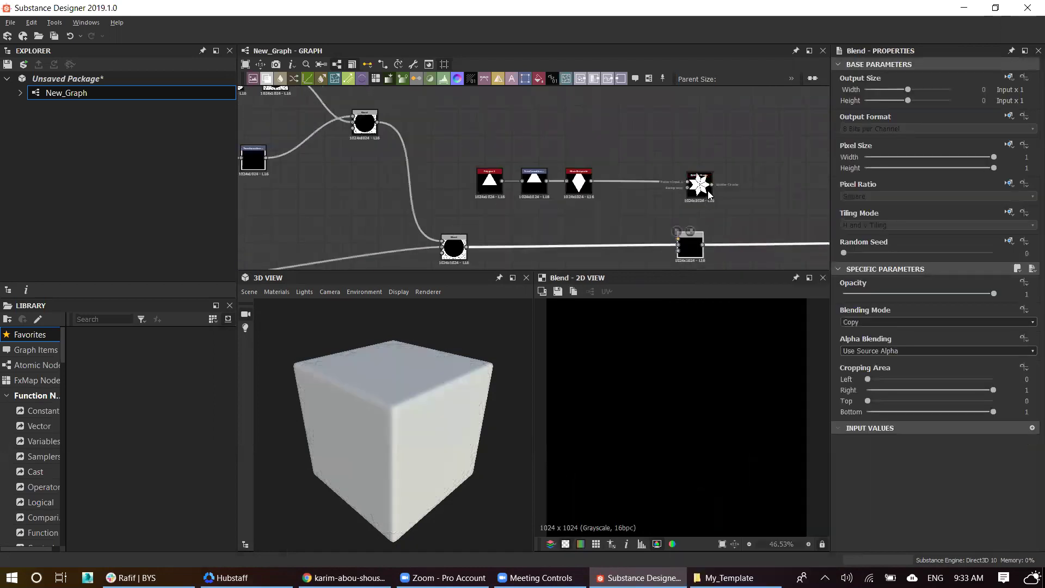
pyautogui.moveTo(679, 238); pyautogui.dragTo(680, 240)
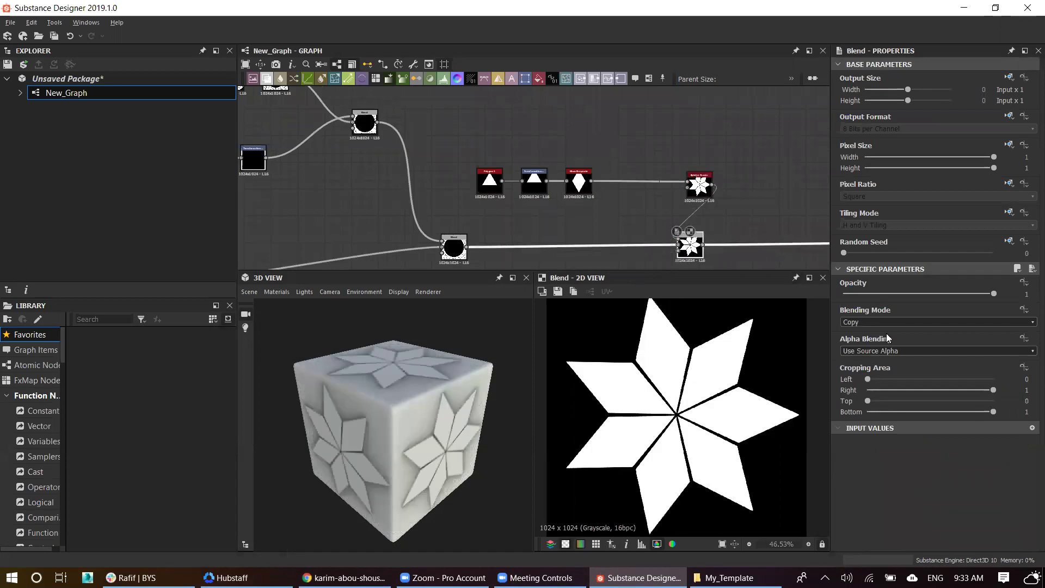
pyautogui.click(876, 323)
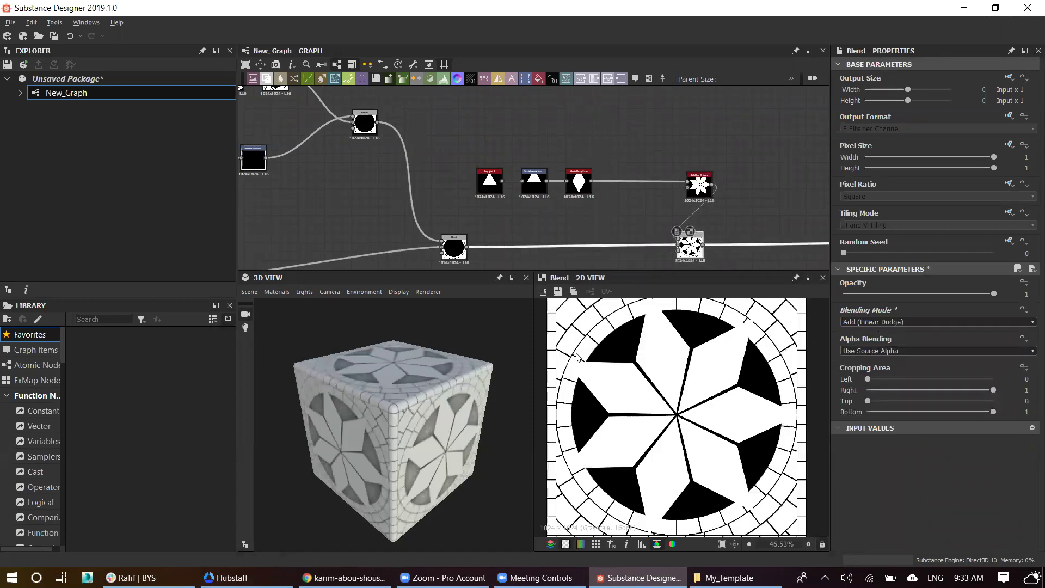
pyautogui.moveTo(706, 178); pyautogui.dragTo(671, 179)
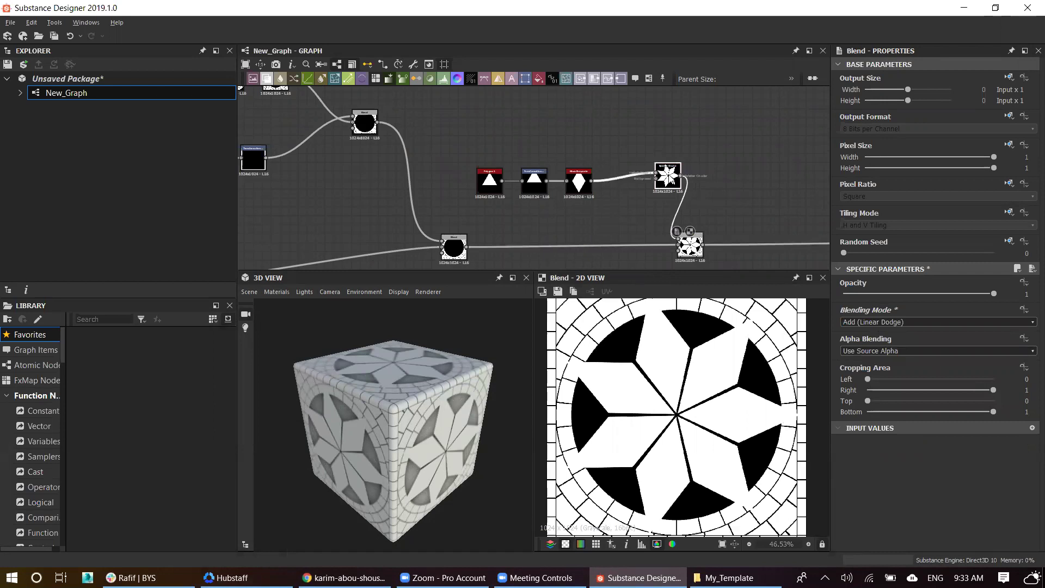
# Step: Insert a non-tiling Transformation 2D after the splatter, shrinking the star to fit the disc
pyautogui.click(661, 191)
pyautogui.press('space')
pyautogui.write('transf')
pyautogui.press('Return')
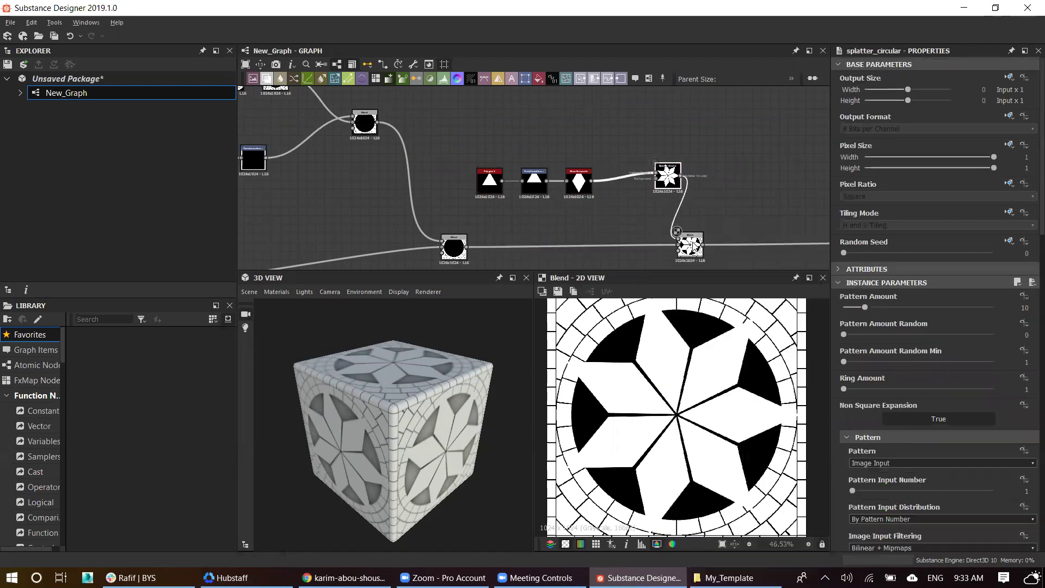
pyautogui.scroll(-2, 746, 332)
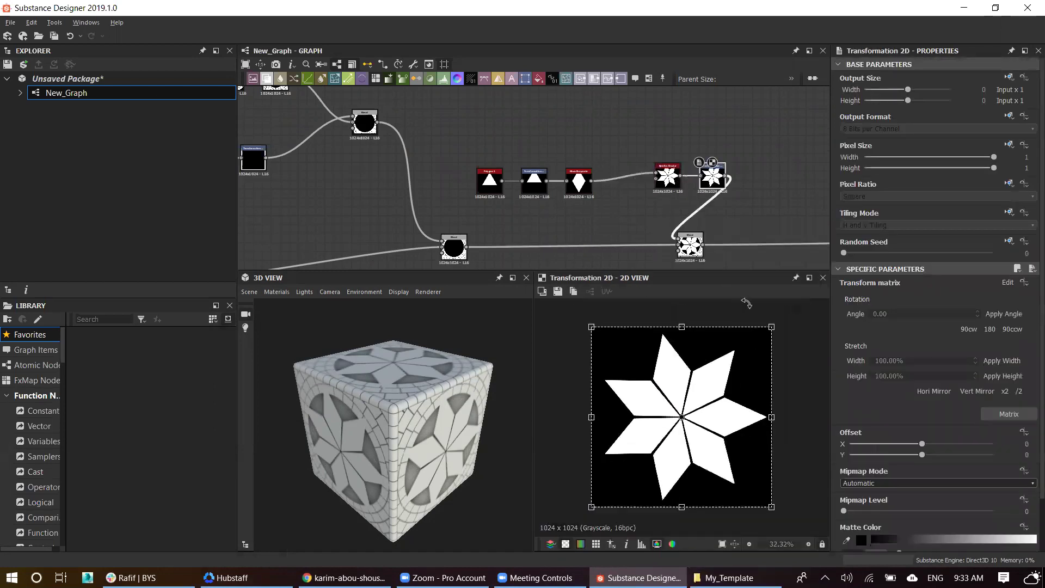
pyautogui.doubleClick(689, 243)
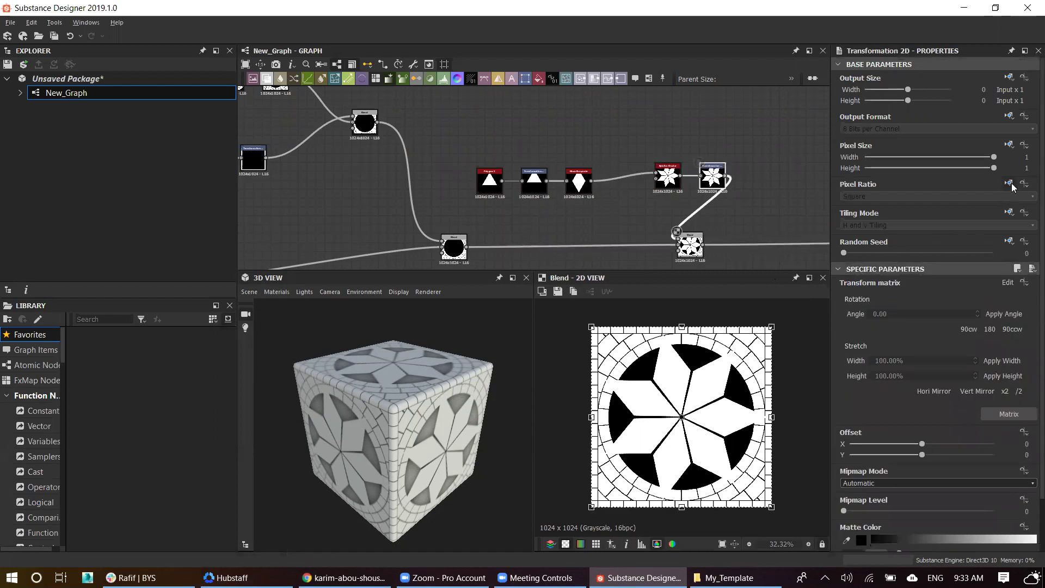
pyautogui.click(1008, 213)
pyautogui.click(980, 254)
pyautogui.click(936, 225)
pyautogui.click(871, 227)
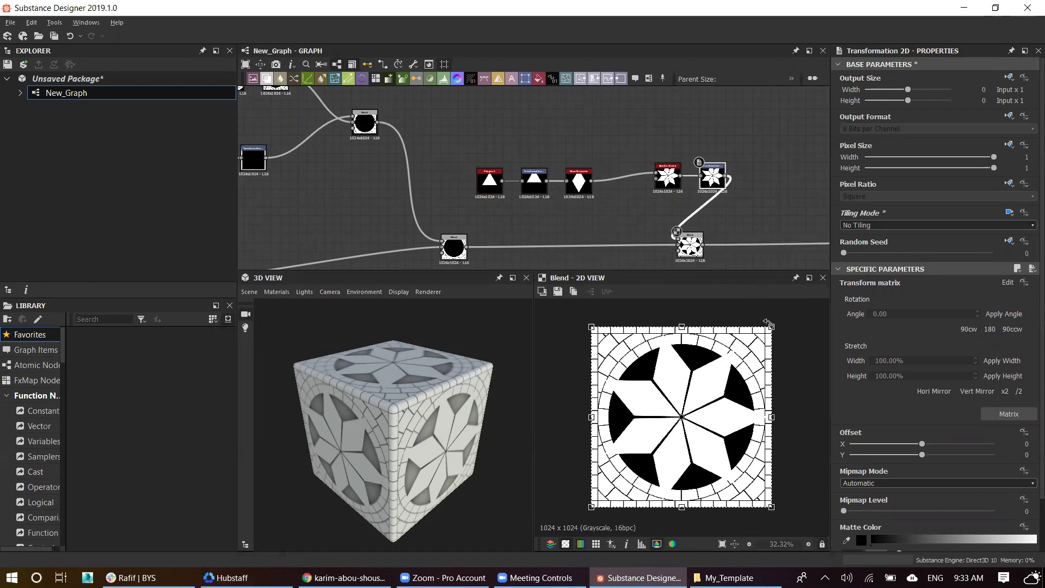
pyautogui.moveTo(772, 325); pyautogui.dragTo(756, 341)
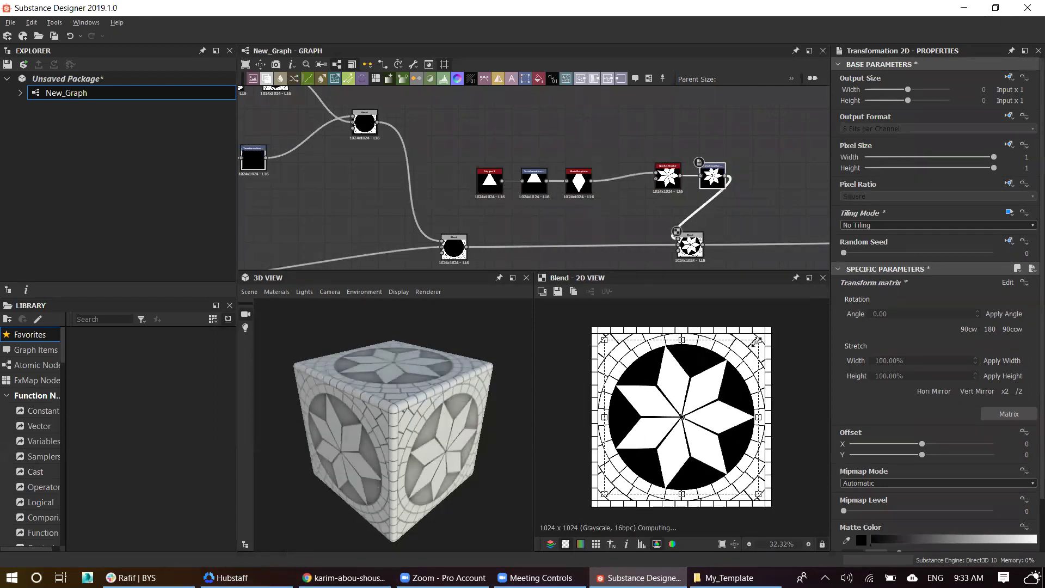
# Step: Compare with the mosaic reference and reposition the lower Blend and star node chain
pyautogui.click(344, 578)
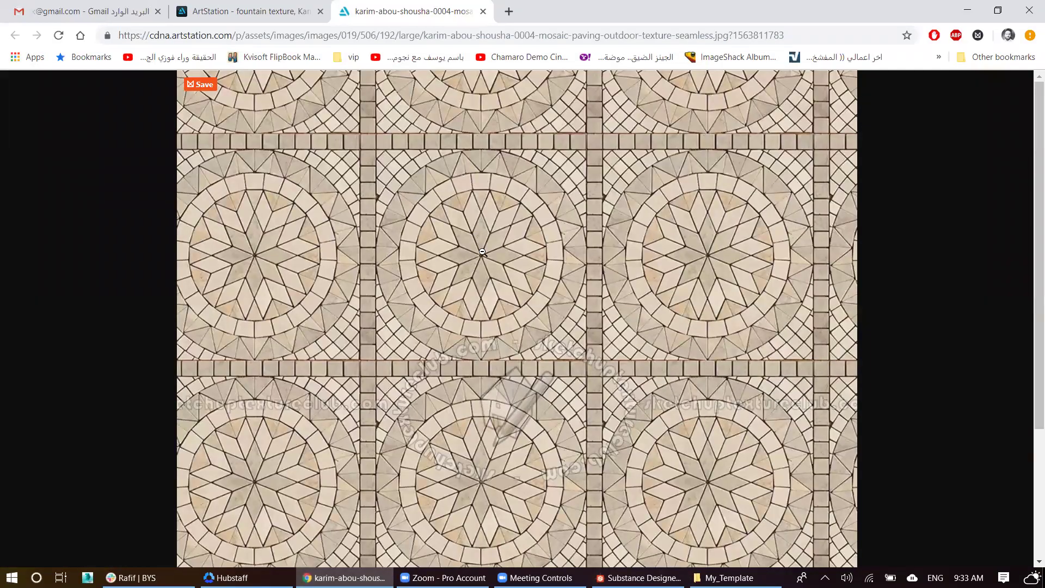
pyautogui.hotkey('alt', 'Tab')
pyautogui.hotkey('alt', 'Tab')
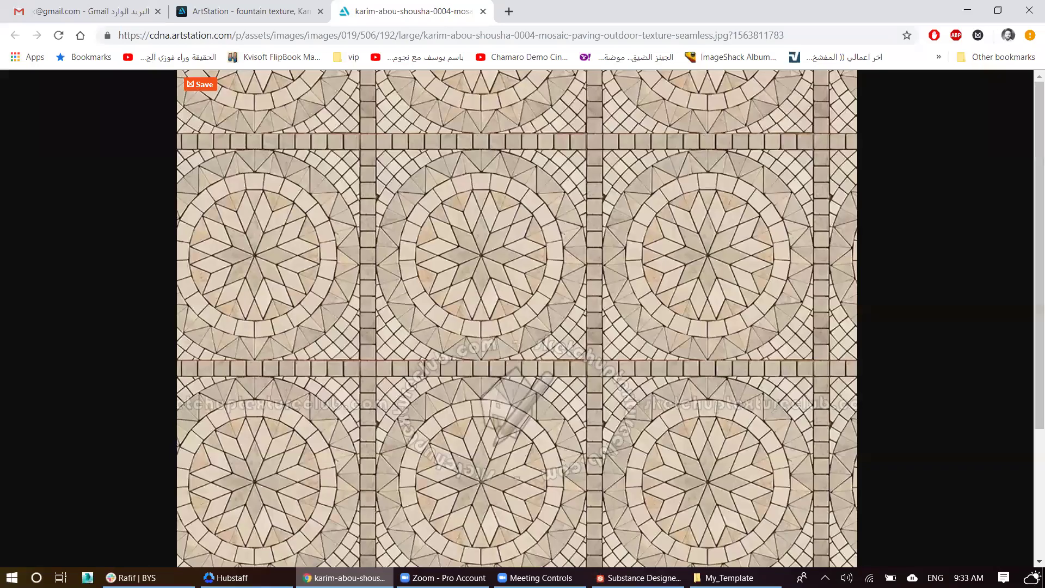
pyautogui.hotkey('alt', 'Tab')
pyautogui.moveTo(704, 164); pyautogui.dragTo(657, 164, button='middle')
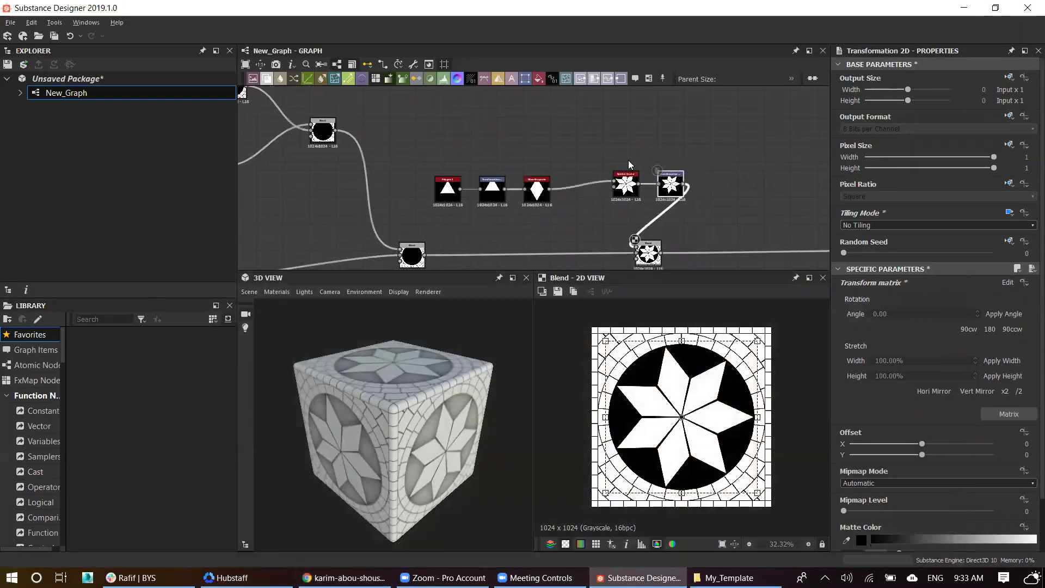
pyautogui.scroll(2, 655, 218)
pyautogui.moveTo(647, 250); pyautogui.dragTo(727, 257)
# Step: Add a new Blend after the star's Transformation 2D and place it to the right
pyautogui.moveTo(715, 121); pyautogui.dragTo(332, 188)
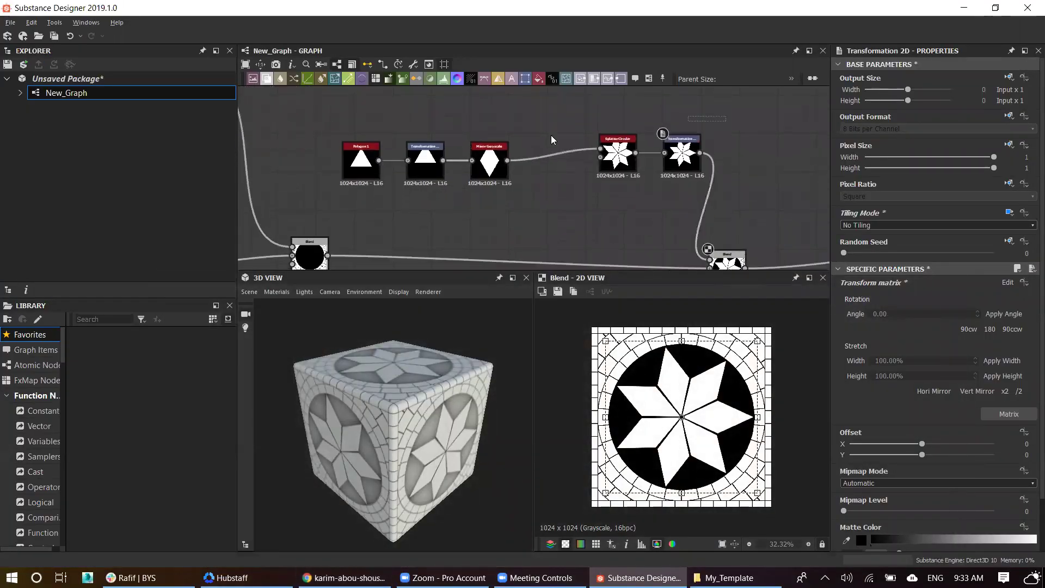
pyautogui.moveTo(661, 144)
pyautogui.mouseDown()
pyautogui.moveTo(610, 133)
pyautogui.moveTo(626, 144)
pyautogui.mouseUp()
pyautogui.click(611, 132)
pyautogui.click(647, 151)
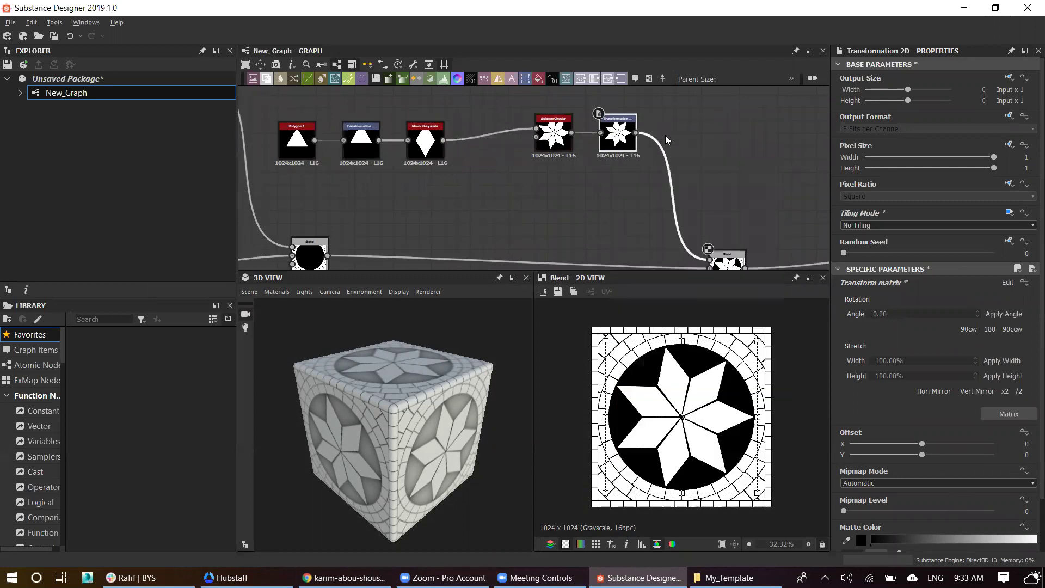
pyautogui.moveTo(698, 124); pyautogui.dragTo(698, 191, button='middle')
pyautogui.moveTo(697, 192); pyautogui.dragTo(715, 191)
# Step: Duplicate the star's Transformation 2D into the Blend foreground with Subtract blending mode
pyautogui.click(621, 188)
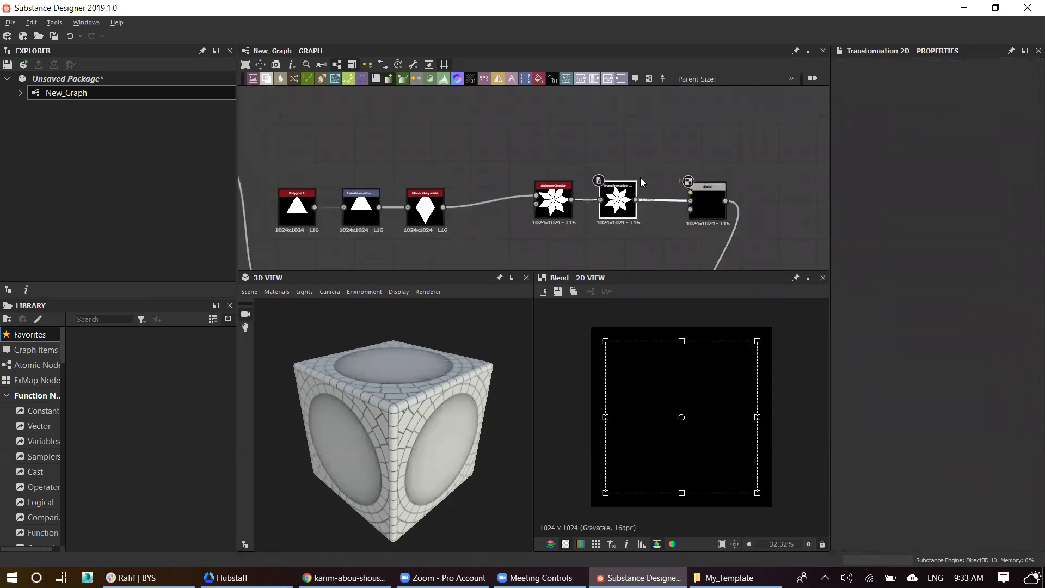
pyautogui.hotkey('ctrl', 'd')
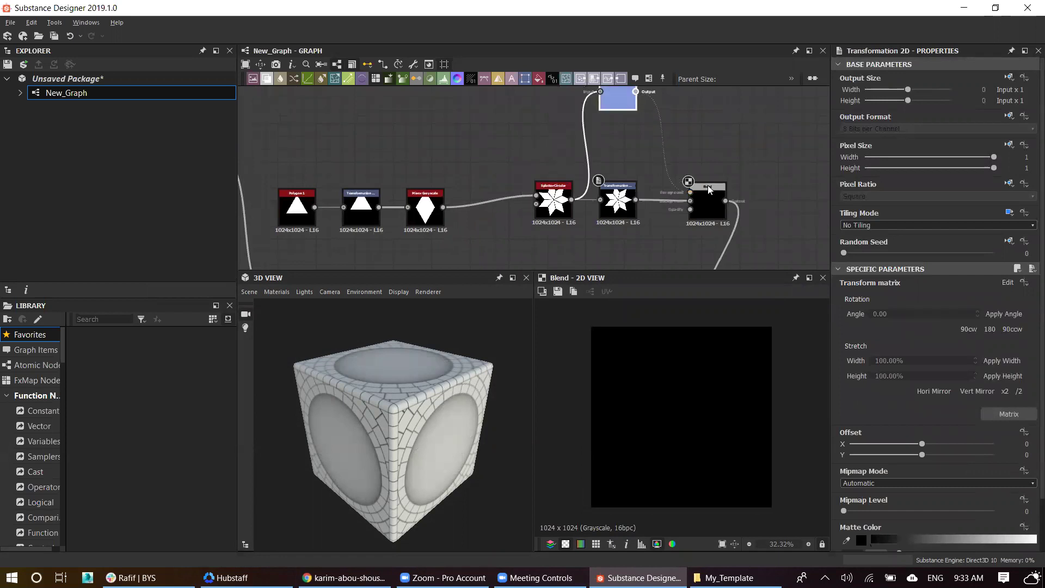
pyautogui.click(707, 193)
pyautogui.click(882, 321)
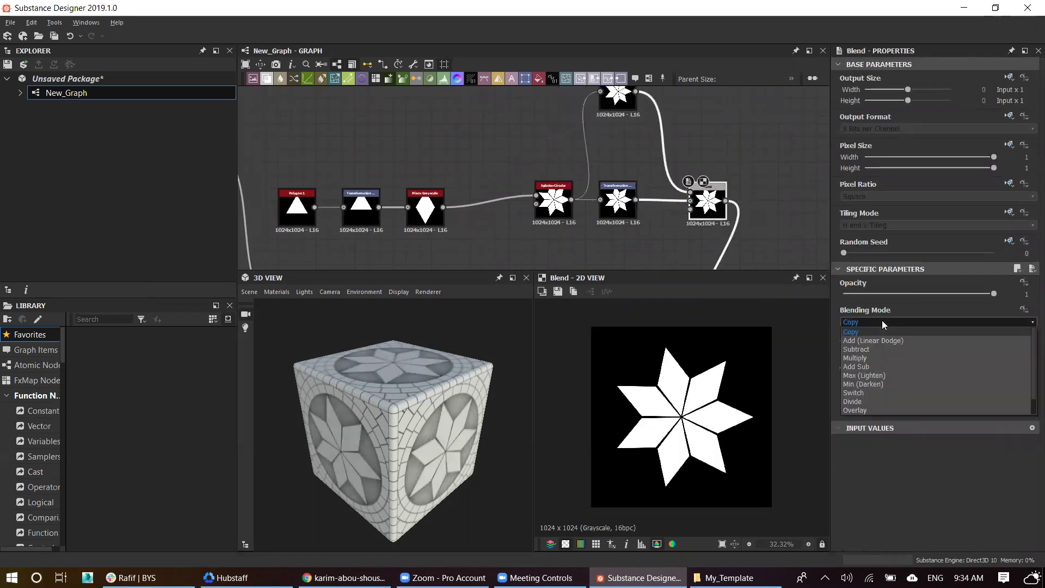
pyautogui.moveTo(630, 151); pyautogui.dragTo(633, 189, button='middle')
# Step: Shrink the copied star toward the centre, checking against the mosaic reference
pyautogui.click(620, 130)
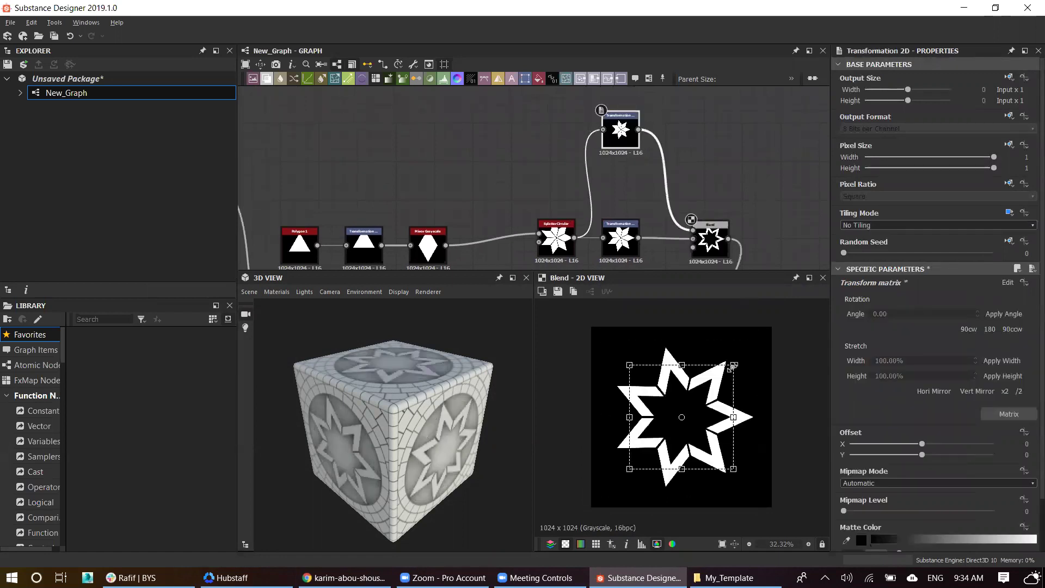
pyautogui.moveTo(731, 372); pyautogui.dragTo(724, 376)
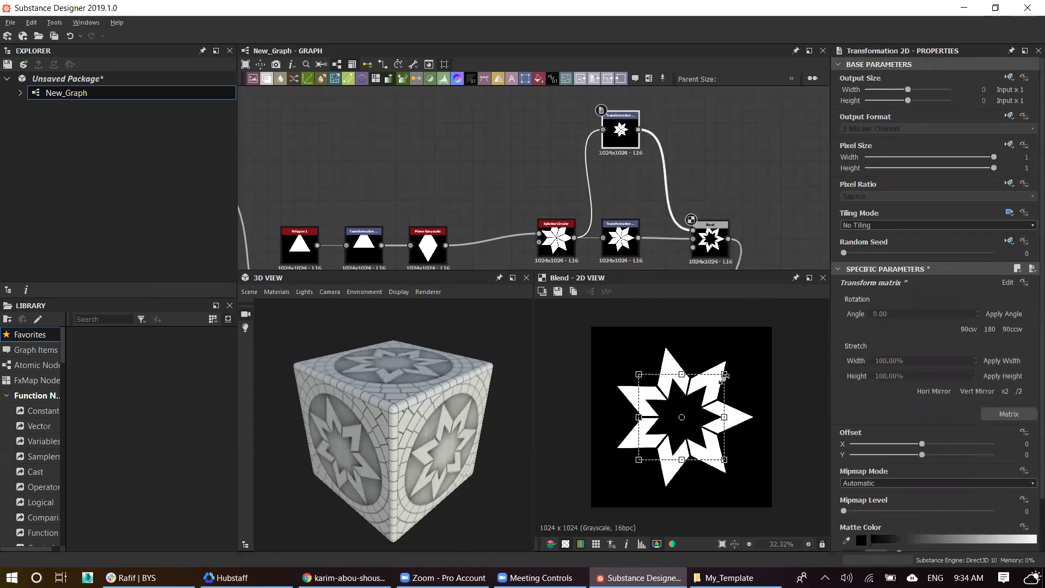
pyautogui.click(345, 578)
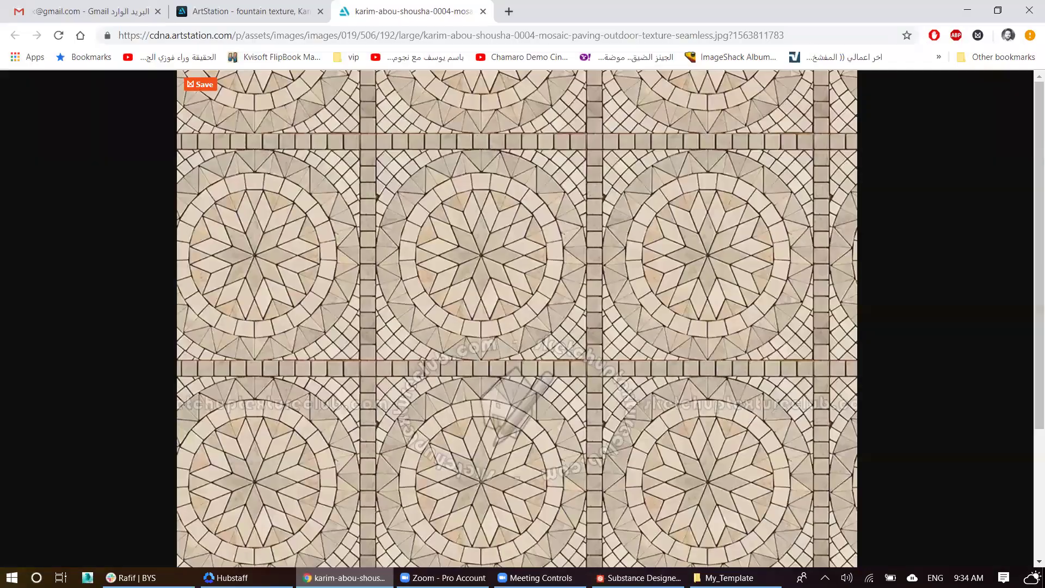
pyautogui.click(344, 577)
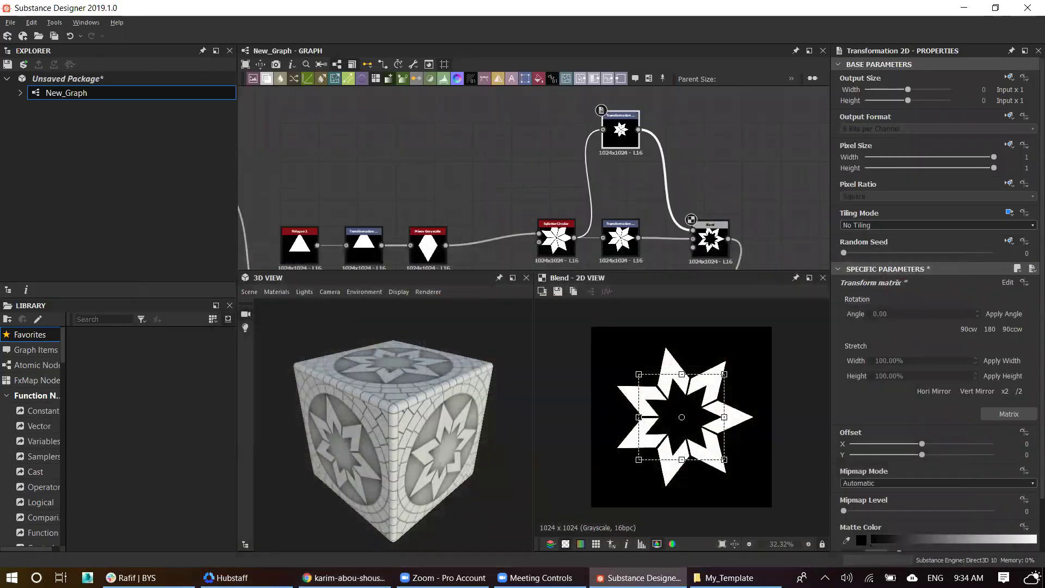
pyautogui.click(344, 577)
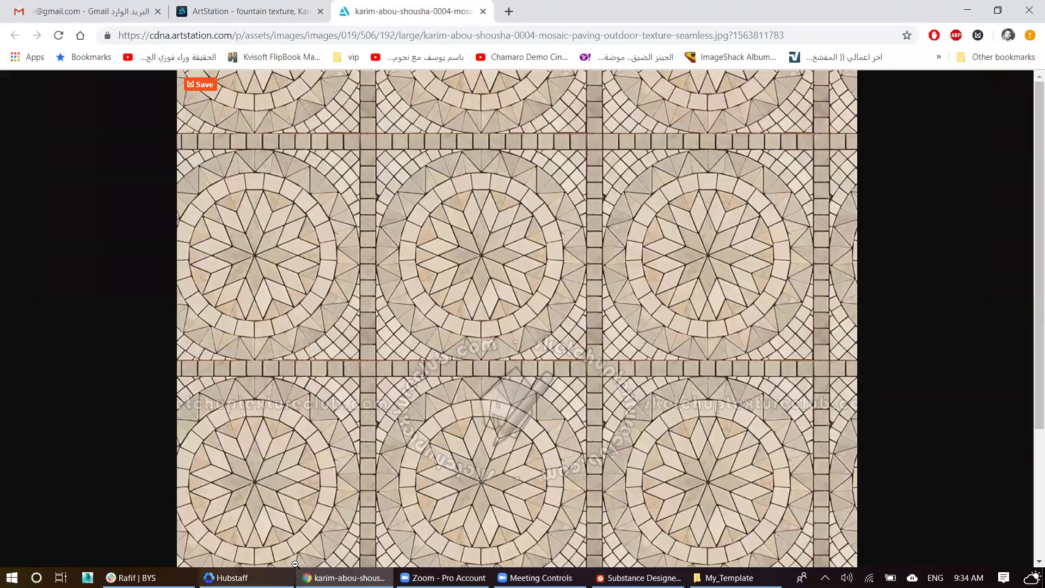
pyautogui.click(345, 577)
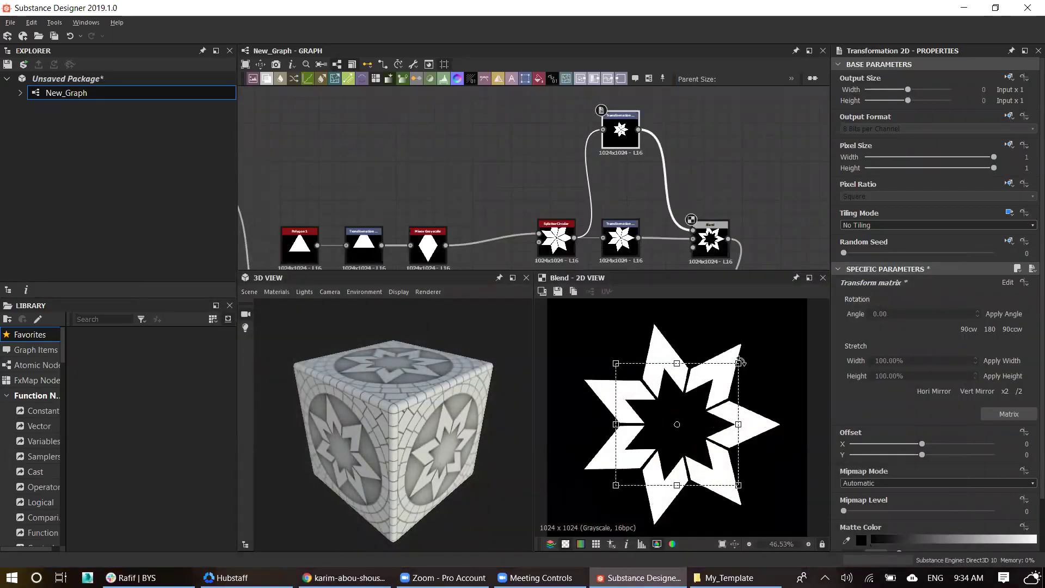
pyautogui.moveTo(741, 360); pyautogui.dragTo(731, 374)
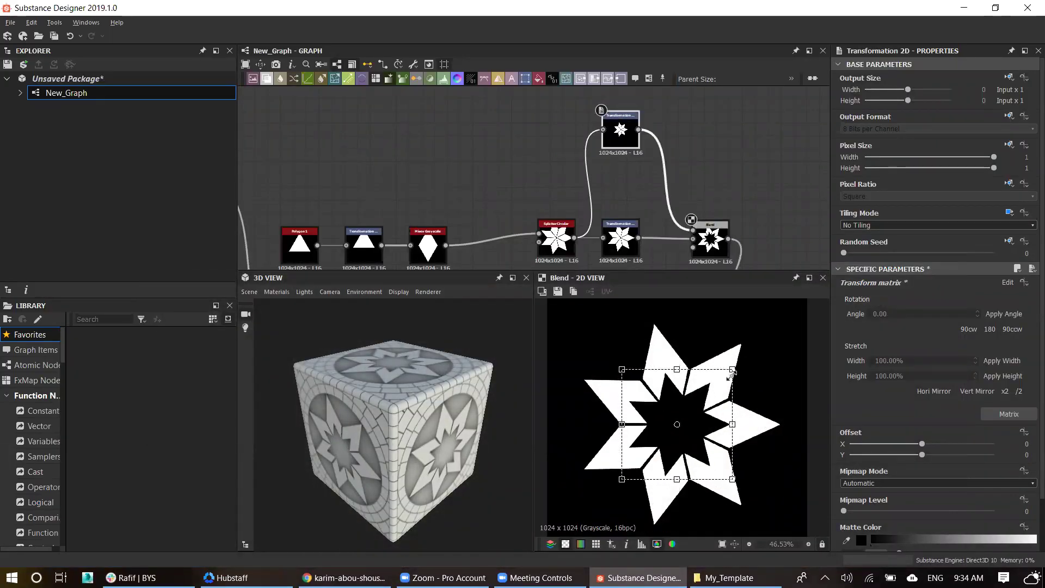
pyautogui.scroll(-1, 703, 232)
pyautogui.moveTo(704, 231); pyautogui.dragTo(671, 135, button='middle')
# Step: Insert a Blend after the lower Blend, set to Add (Linear Dodge)
pyautogui.click(691, 254)
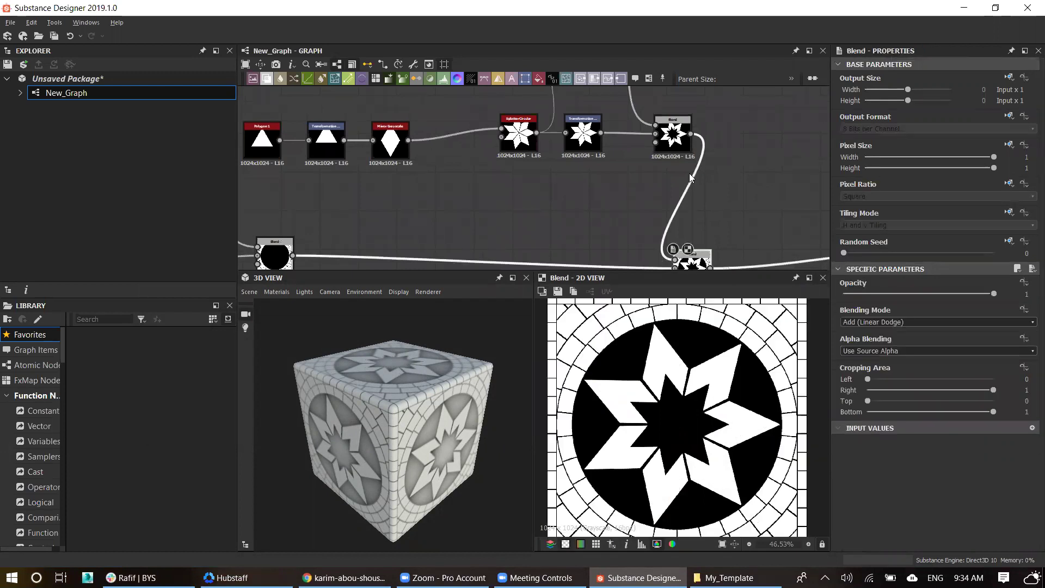
pyautogui.press('f')
pyautogui.press('space')
pyautogui.press('Escape')
pyautogui.press('b')
pyautogui.click(874, 316)
pyautogui.press('Down')
pyautogui.press('Return')
# Step: Duplicate the top Transformation 2D, wire it into the Add blend, and shrink its star
pyautogui.moveTo(616, 151); pyautogui.dragTo(601, 185, button='middle')
pyautogui.click(540, 122)
pyautogui.hotkey('ctrl', 'd')
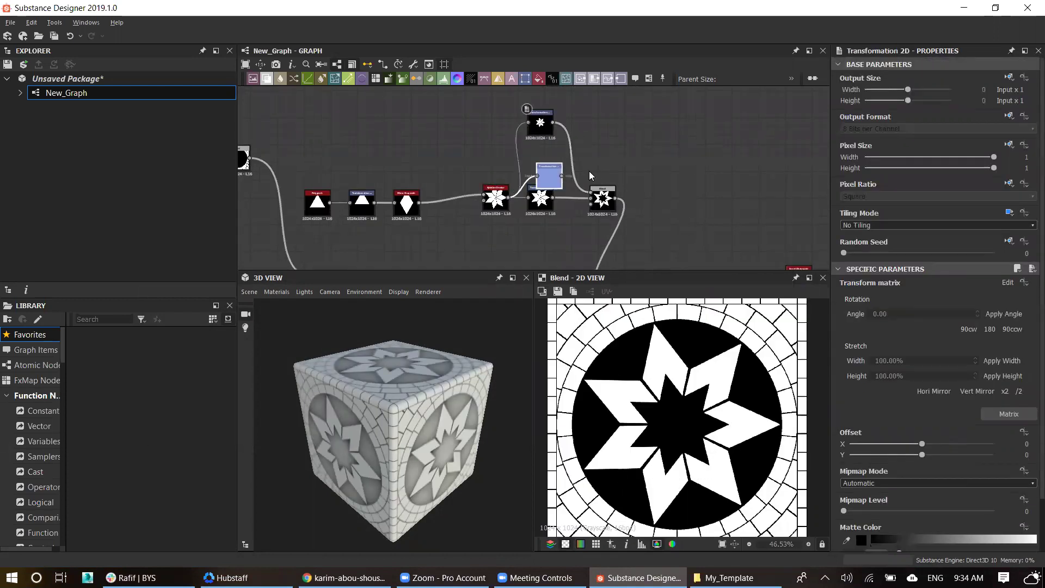
pyautogui.scroll(-3, 664, 136)
pyautogui.moveTo(651, 108); pyautogui.dragTo(637, 229)
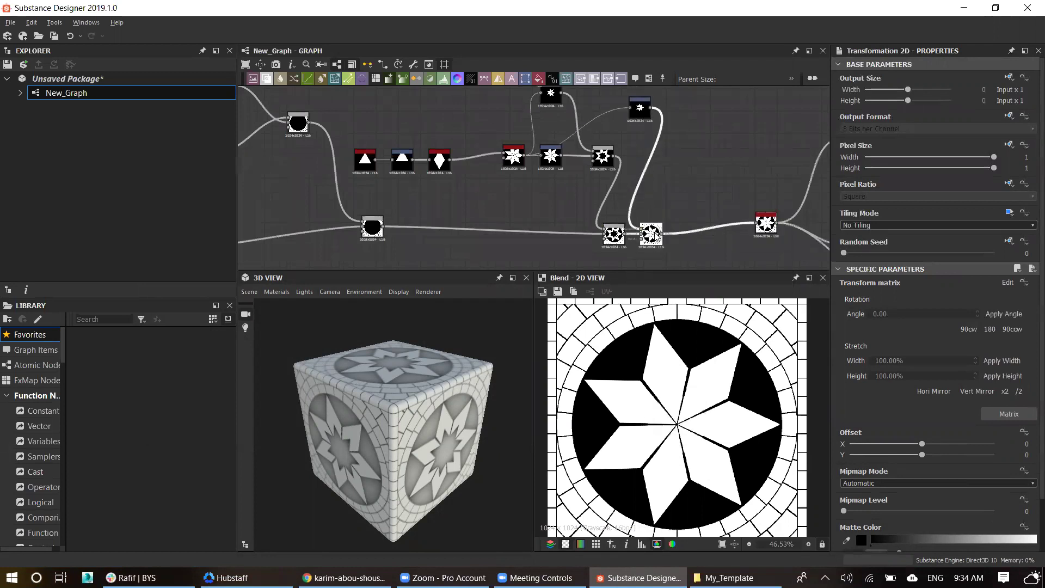
pyautogui.click(705, 324)
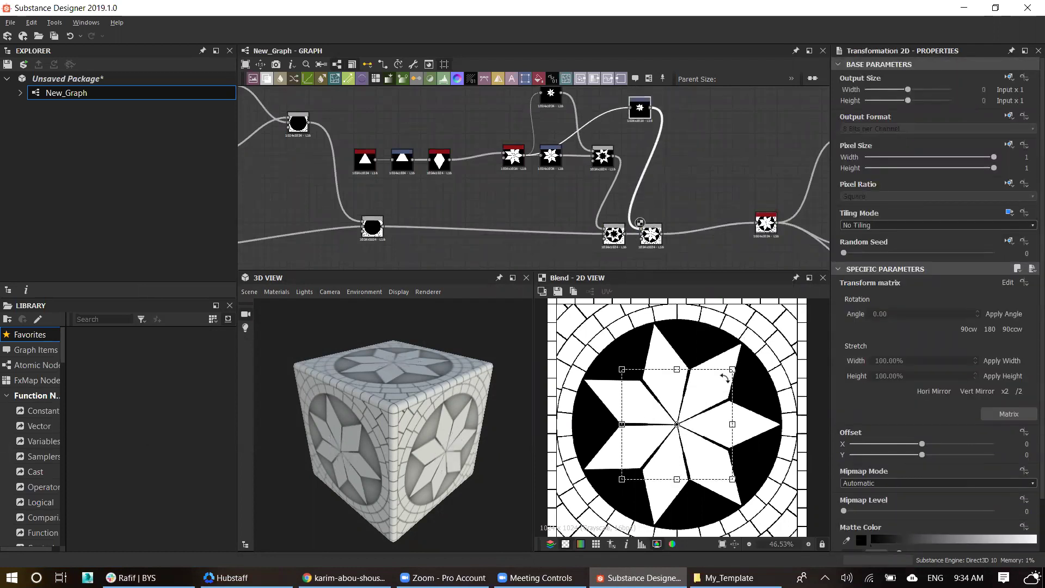
pyautogui.moveTo(732, 369); pyautogui.dragTo(727, 374)
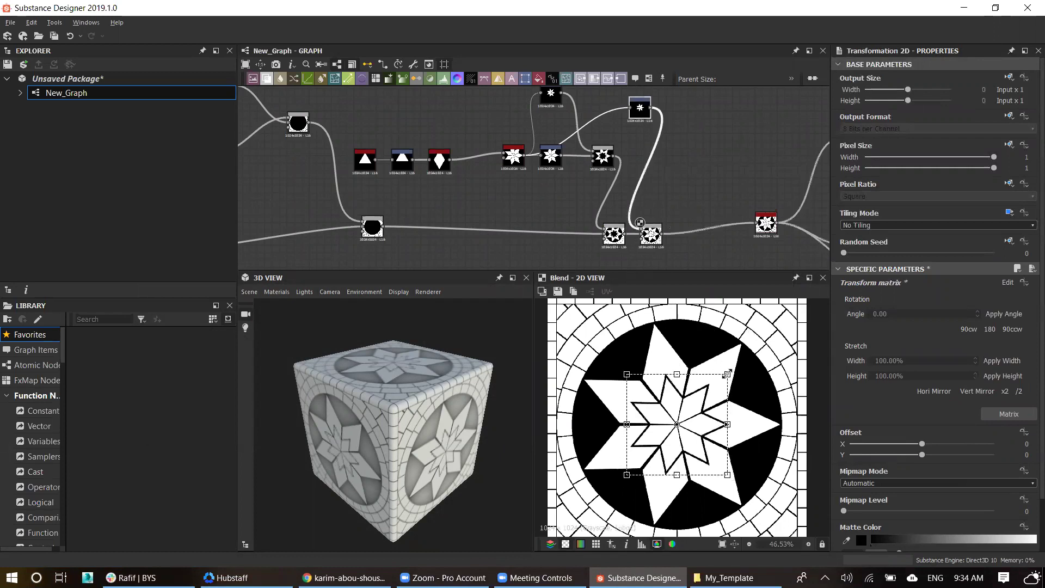
# Step: Enlarge the inner subtracted star until only a thin black outline remains
pyautogui.scroll(3, 721, 391)
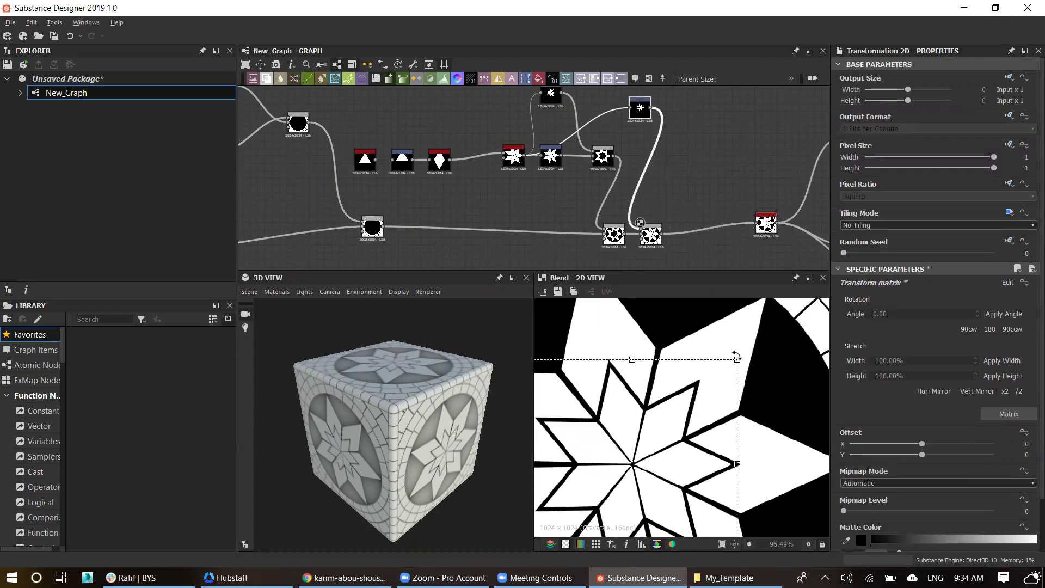
pyautogui.scroll(-2, 736, 356)
pyautogui.scroll(-1, 736, 356)
pyautogui.moveTo(606, 145); pyautogui.dragTo(603, 193, button='middle')
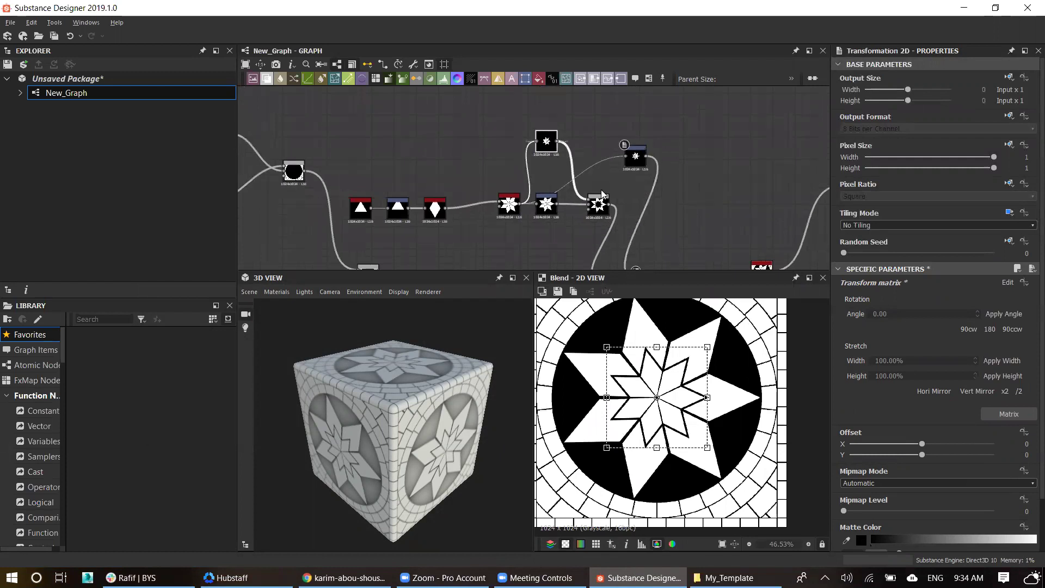
pyautogui.hotkey('ctrl', 'z')
pyautogui.moveTo(711, 342); pyautogui.dragTo(714, 338)
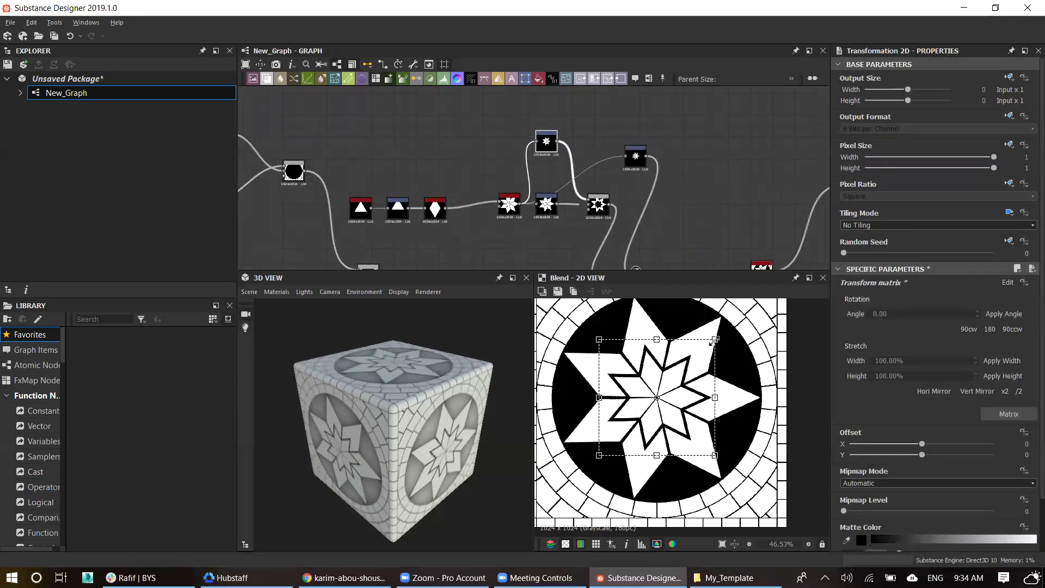
pyautogui.moveTo(641, 170); pyautogui.dragTo(637, 151, button='middle')
pyautogui.hotkey('ctrl', 'z')
pyautogui.scroll(1, 711, 344)
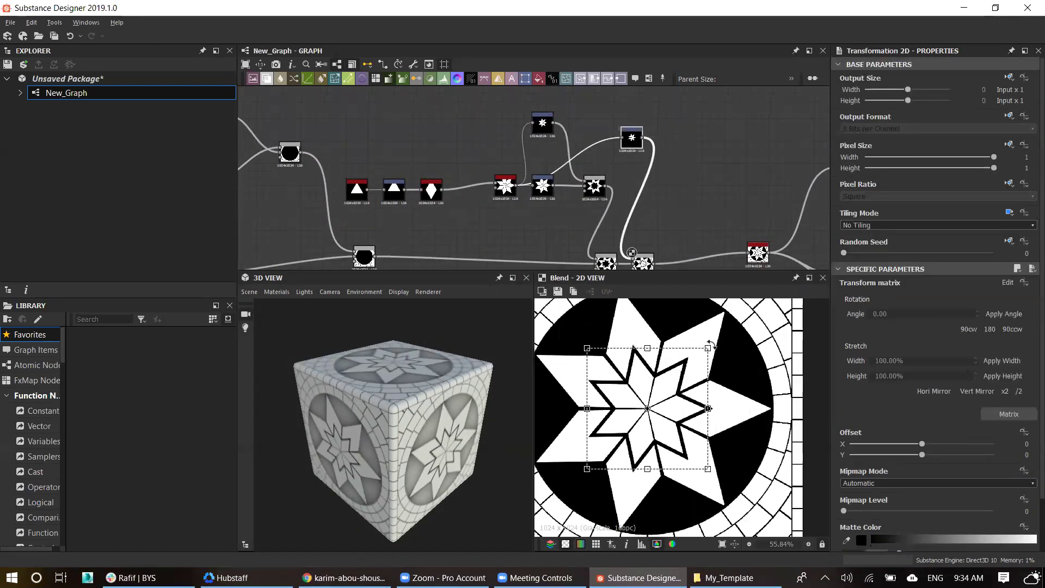
pyautogui.moveTo(707, 347); pyautogui.dragTo(712, 344)
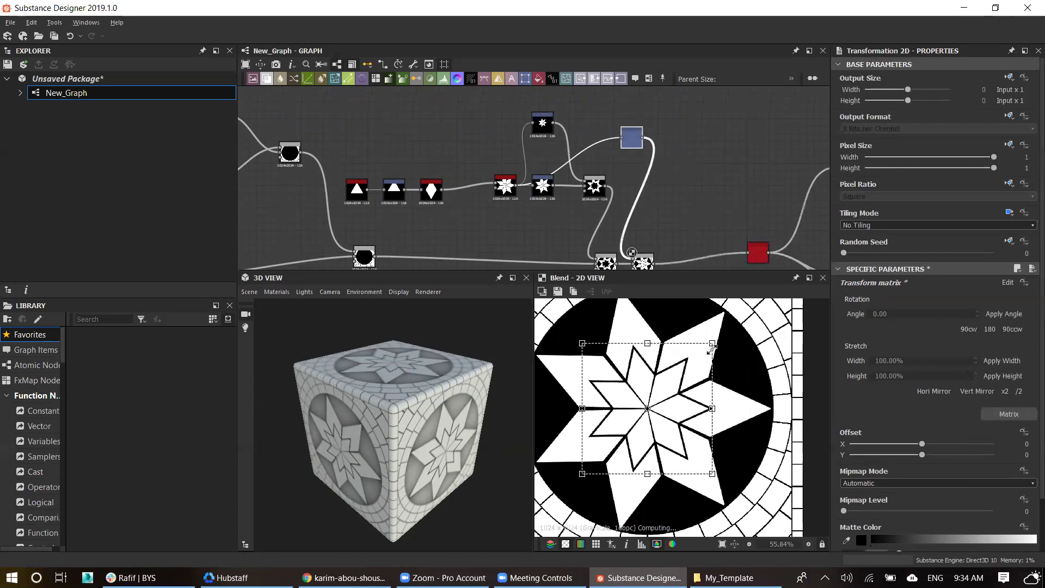
pyautogui.scroll(-4, 706, 369)
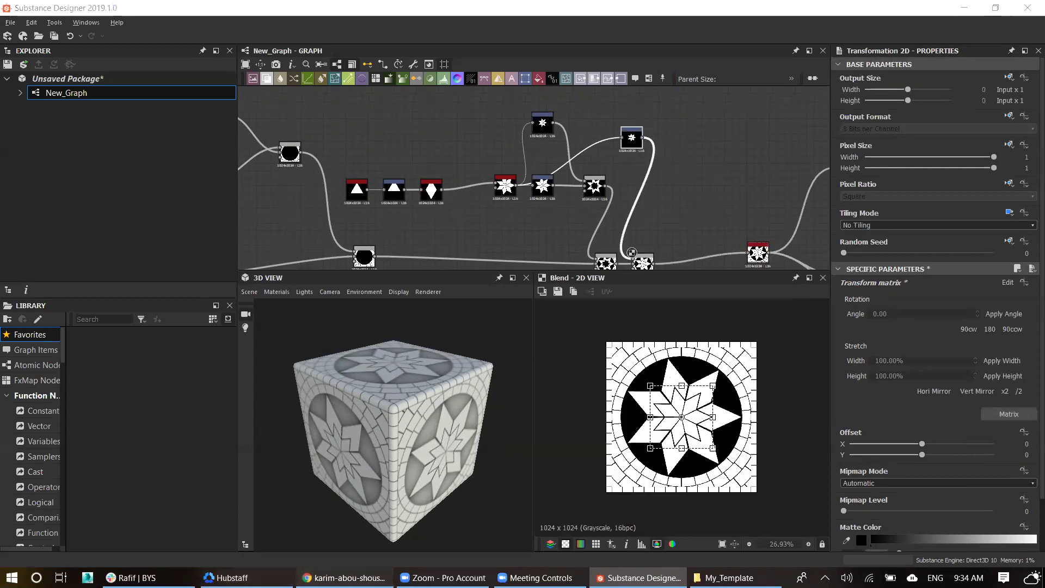
pyautogui.click(343, 577)
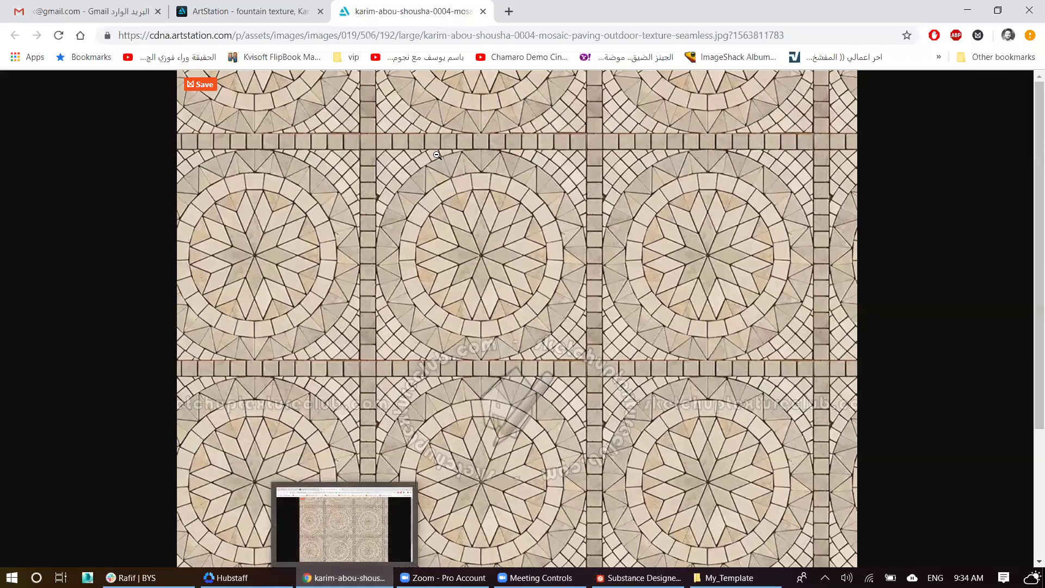
# Step: Box-select the bulk of the node network and move it left
pyautogui.hotkey('alt', 'Tab')
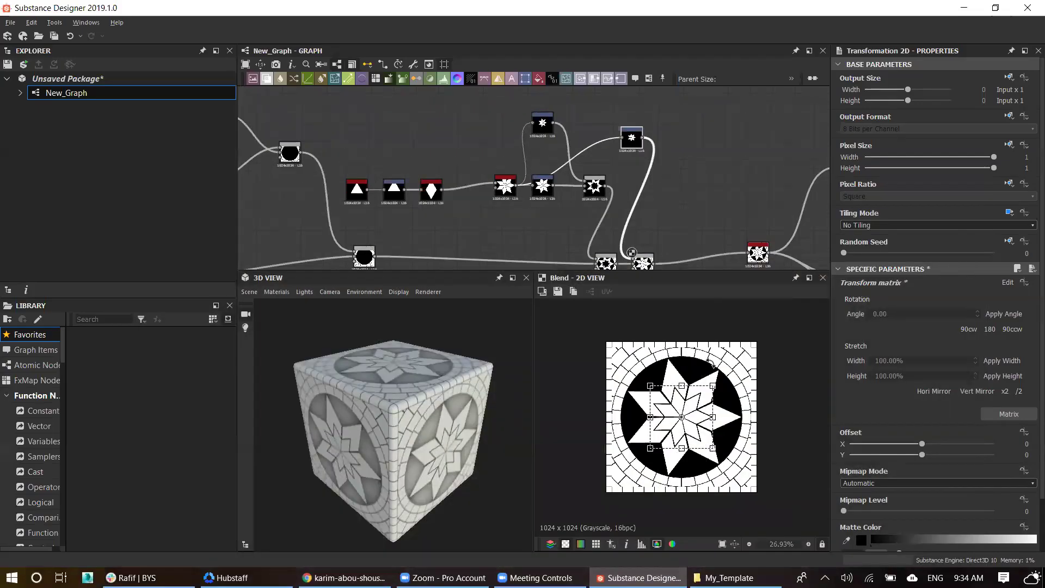
pyautogui.scroll(-3, 610, 205)
pyautogui.scroll(-5, 606, 162)
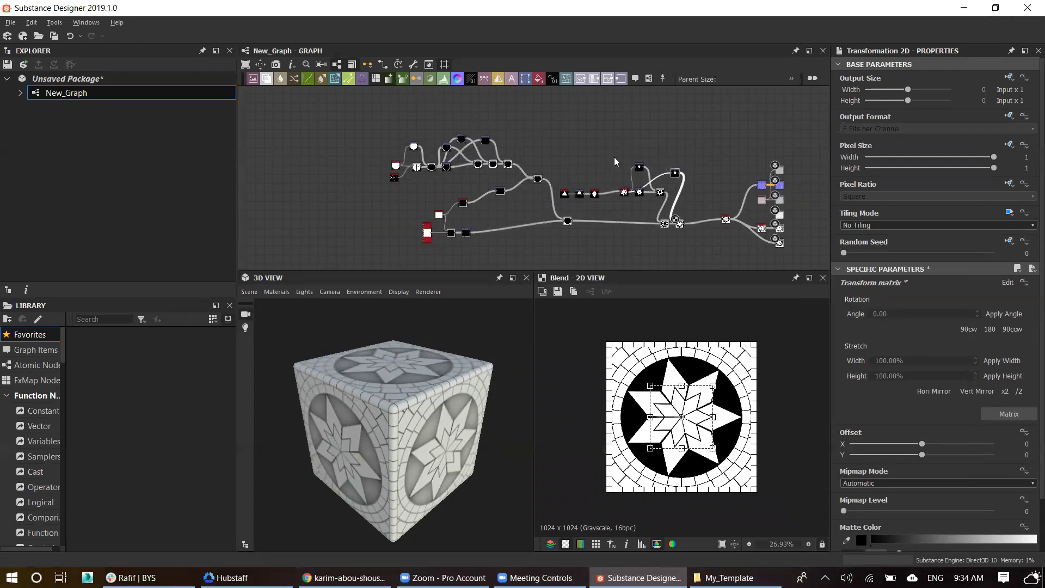
pyautogui.moveTo(346, 124); pyautogui.dragTo(628, 252)
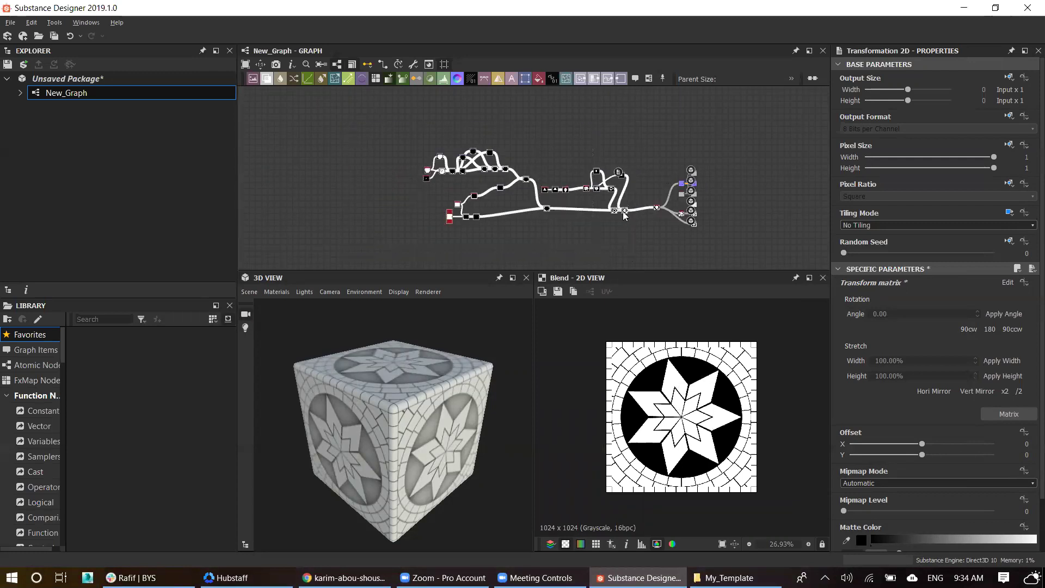
pyautogui.moveTo(625, 213); pyautogui.dragTo(495, 209)
pyautogui.scroll(1, 615, 360)
pyautogui.scroll(2, 622, 368)
pyautogui.scroll(-1, 621, 367)
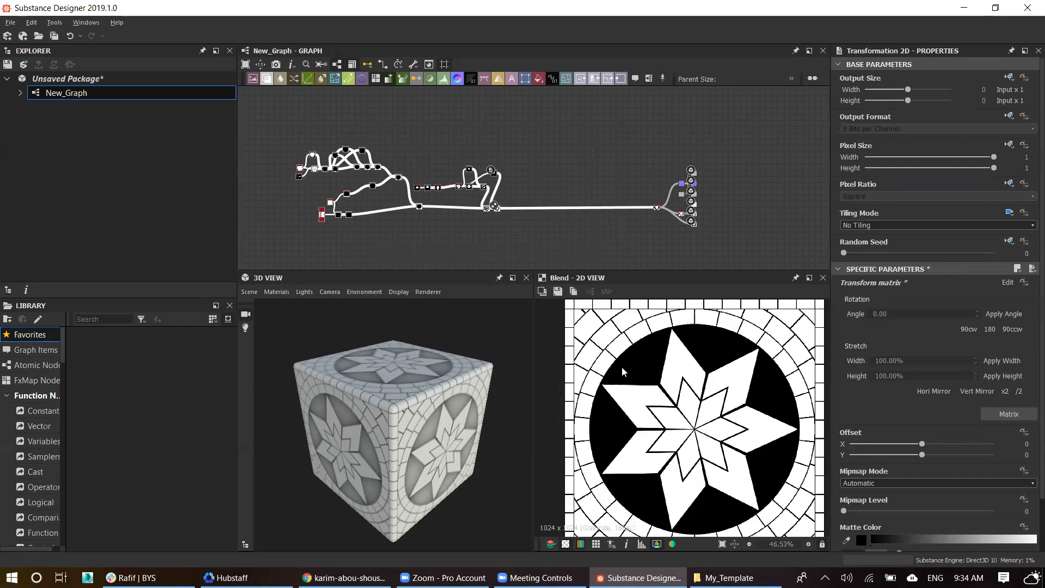
# Step: Check the mosaic reference, then zoom into the left cluster's ring-making Subtract Blend
pyautogui.click(344, 577)
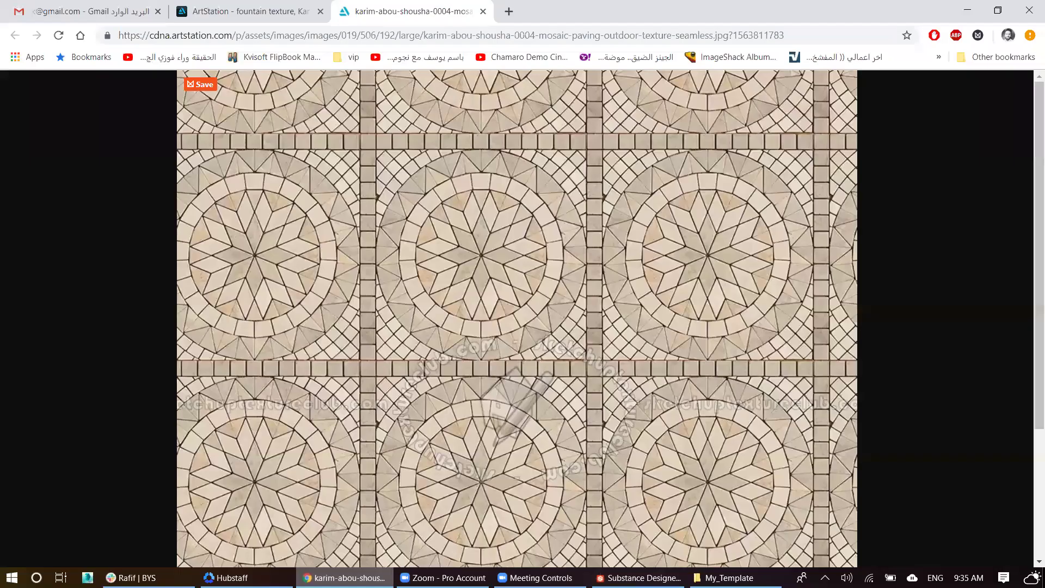
pyautogui.hotkey('alt', 'Tab')
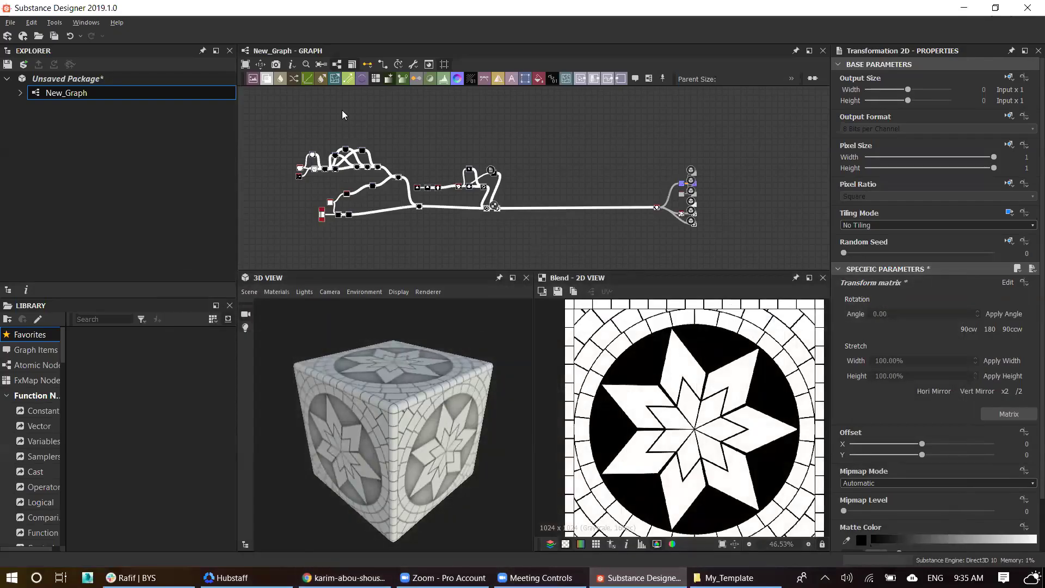
pyautogui.scroll(3, 316, 152)
pyautogui.scroll(2, 316, 152)
pyautogui.moveTo(414, 174); pyautogui.dragTo(442, 187, button='middle')
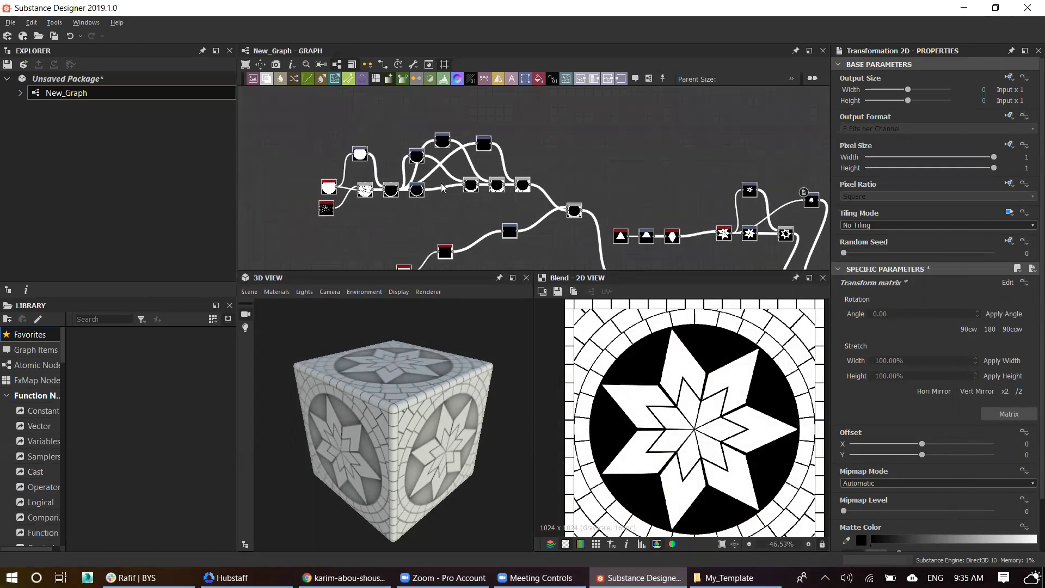
pyautogui.scroll(3, 371, 167)
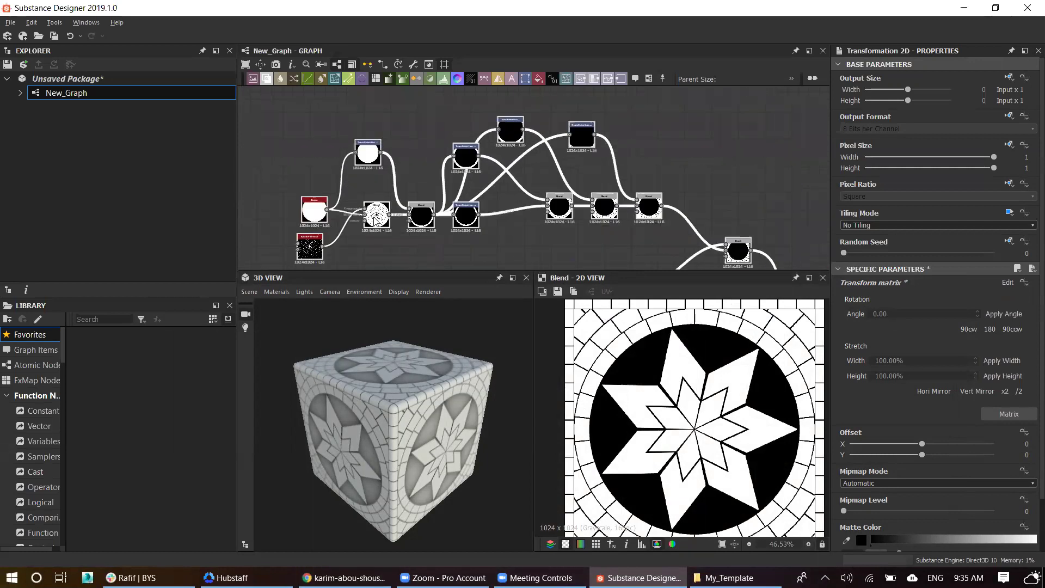
pyautogui.click(376, 215)
pyautogui.click(422, 215)
# Step: Shrink the black disc's Transformation 2D so the segmented white ring becomes wider
pyautogui.moveTo(354, 193)
pyautogui.mouseDown(button='middle')
pyautogui.moveTo(453, 184)
pyautogui.moveTo(554, 78)
pyautogui.mouseUp(button='middle')
pyautogui.scroll(-2, 453, 184)
pyautogui.scroll(-3, 538, 175)
pyautogui.scroll(4, 558, 194)
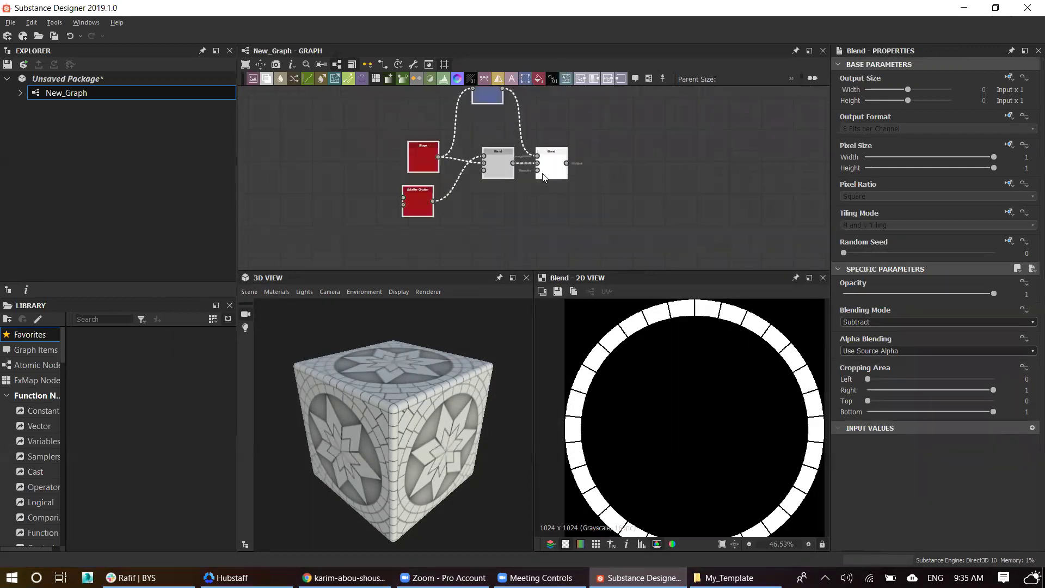
pyautogui.moveTo(483, 172); pyautogui.dragTo(485, 191, button='middle')
pyautogui.click(425, 188)
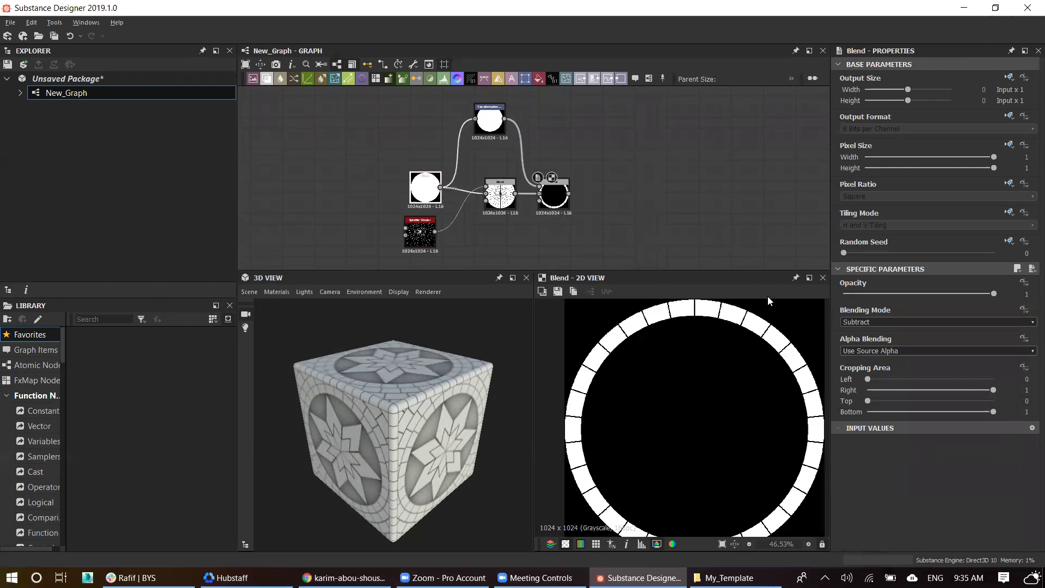
pyautogui.click(982, 363)
pyautogui.hotkey('ctrl', 'z')
pyautogui.click(479, 130)
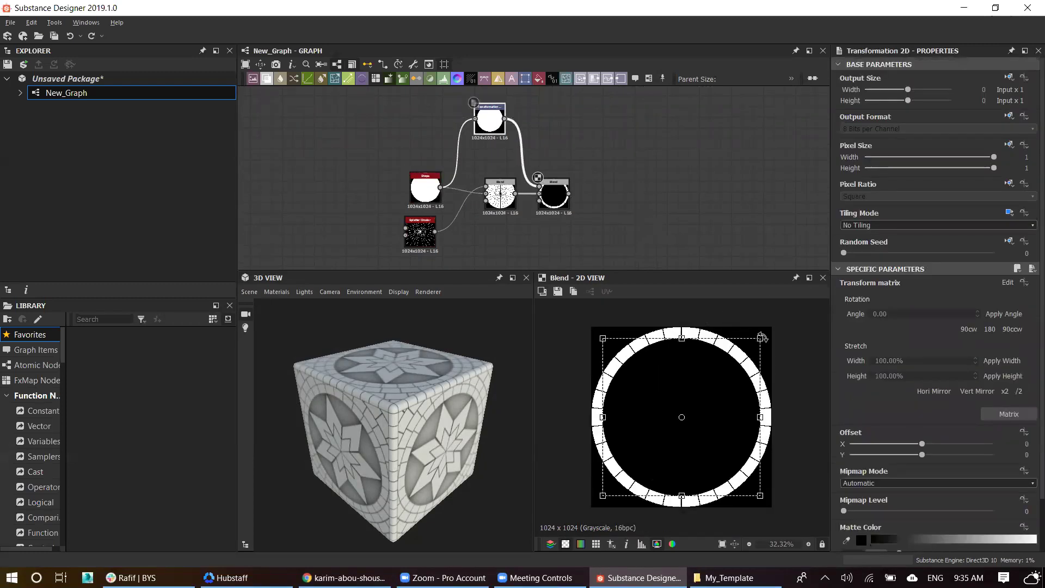
pyautogui.moveTo(761, 338); pyautogui.dragTo(736, 365)
# Step: Reposition the ring node cluster beside the main output chain
pyautogui.scroll(-4, 535, 219)
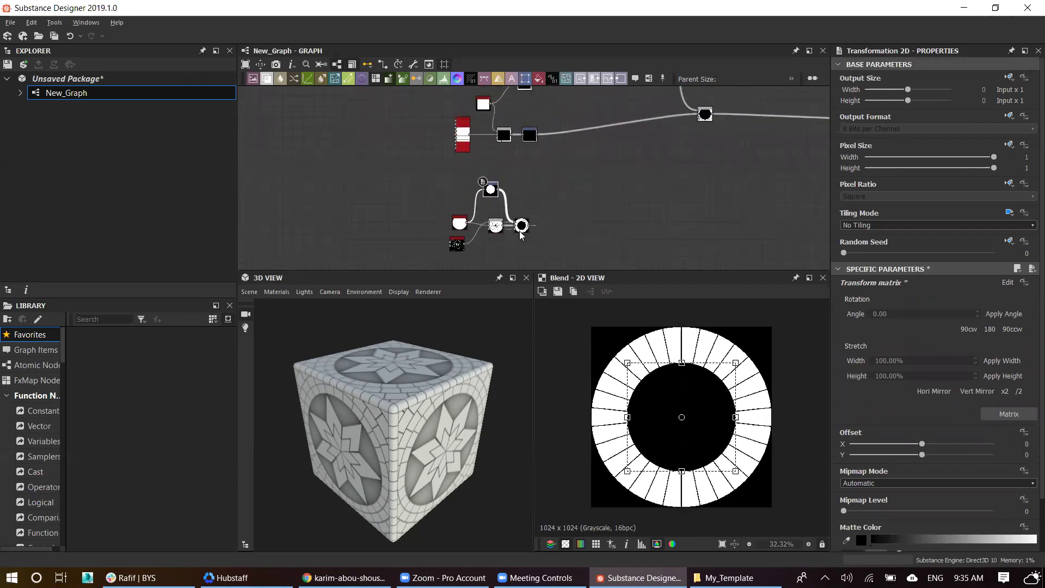
pyautogui.scroll(-2, 454, 260)
pyautogui.moveTo(493, 204); pyautogui.dragTo(735, 207)
pyautogui.moveTo(735, 207)
pyautogui.mouseDown(button='middle')
pyautogui.moveTo(640, 204)
pyautogui.moveTo(603, 219)
pyautogui.mouseUp(button='middle')
pyautogui.press('space')
pyautogui.press('Escape')
pyautogui.scroll(1, 744, 162)
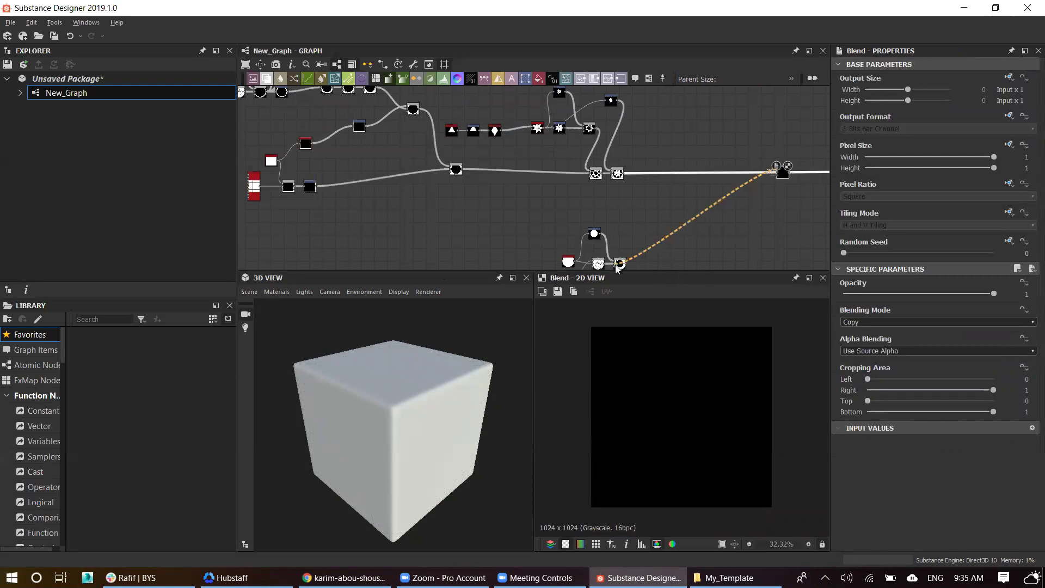
# Step: Insert a Transformation 2D on the ring's wire with Tiling Mode set to No Tiling
pyautogui.scroll(3, 626, 266)
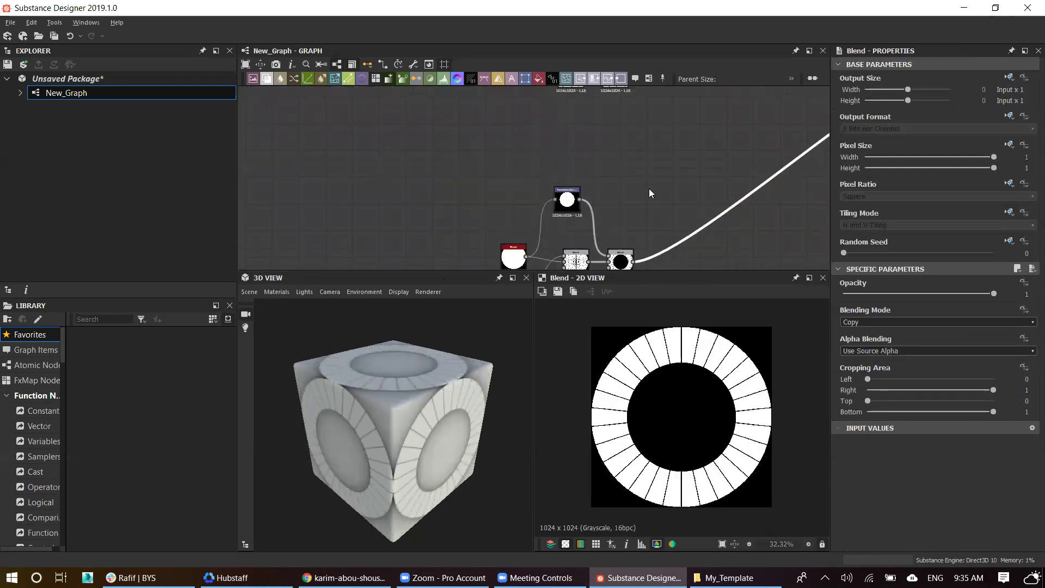
pyautogui.press('space')
pyautogui.write('tr')
pyautogui.click(704, 246)
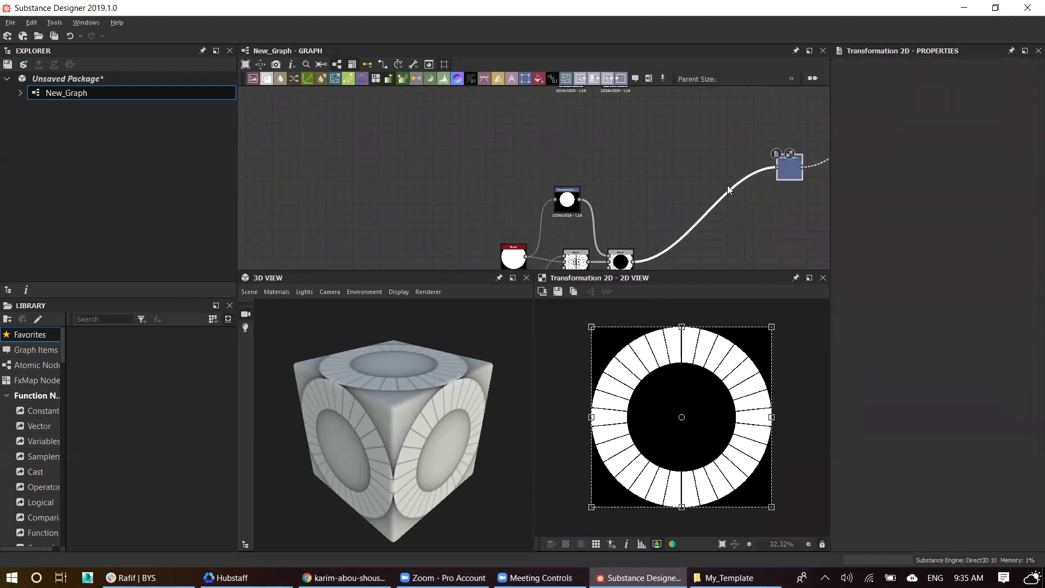
pyautogui.click(1009, 212)
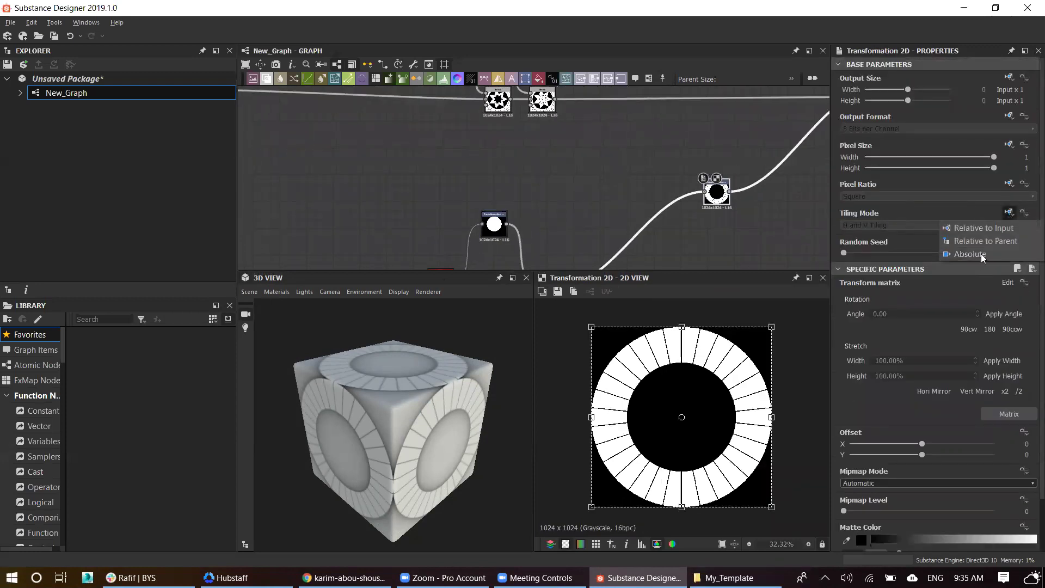
pyautogui.click(981, 253)
pyautogui.click(851, 226)
pyautogui.click(855, 233)
# Step: Change the Blend's blending mode to merge the ring with the star pattern
pyautogui.moveTo(732, 185); pyautogui.dragTo(581, 239, button='middle')
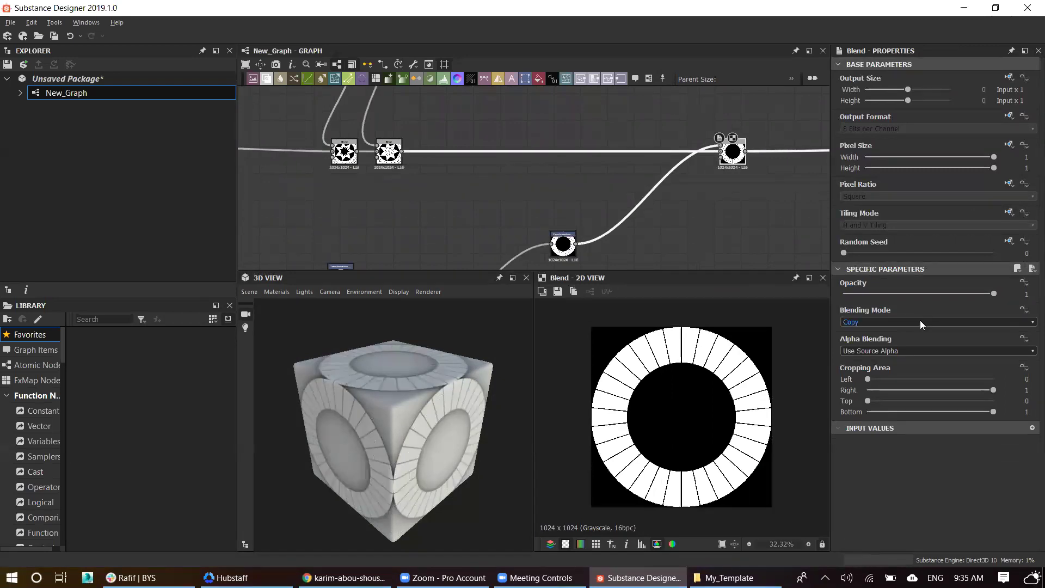
pyautogui.scroll(-1, 920, 320)
pyautogui.click(562, 239)
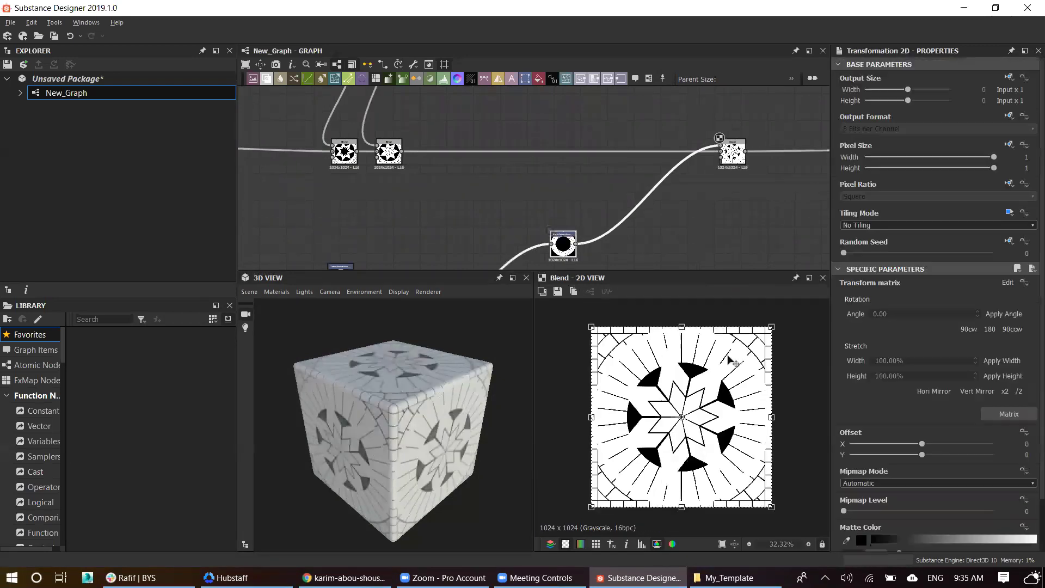
# Step: Rescale the ring of tiles with the Transformation 2D gizmo so it fits the tile
pyautogui.moveTo(773, 326); pyautogui.dragTo(754, 358)
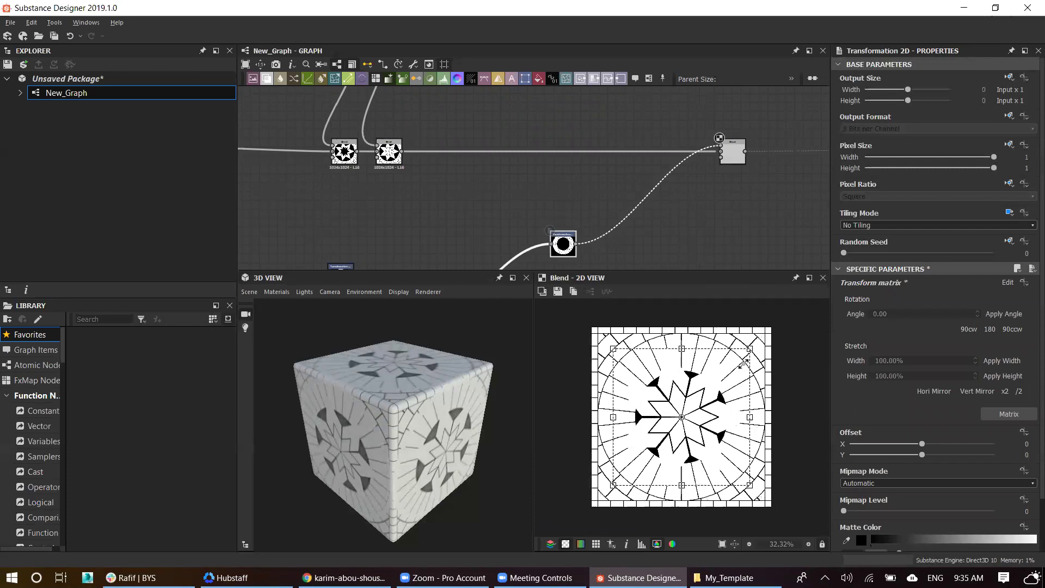
pyautogui.scroll(3, 759, 333)
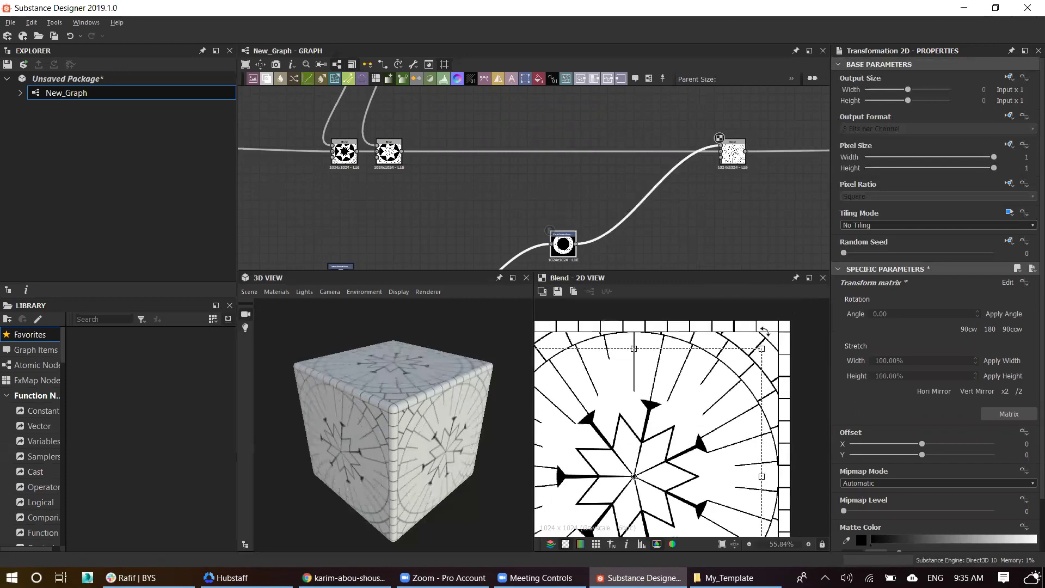
pyautogui.moveTo(760, 348)
pyautogui.mouseDown()
pyautogui.moveTo(754, 355)
pyautogui.moveTo(789, 360)
pyautogui.mouseUp()
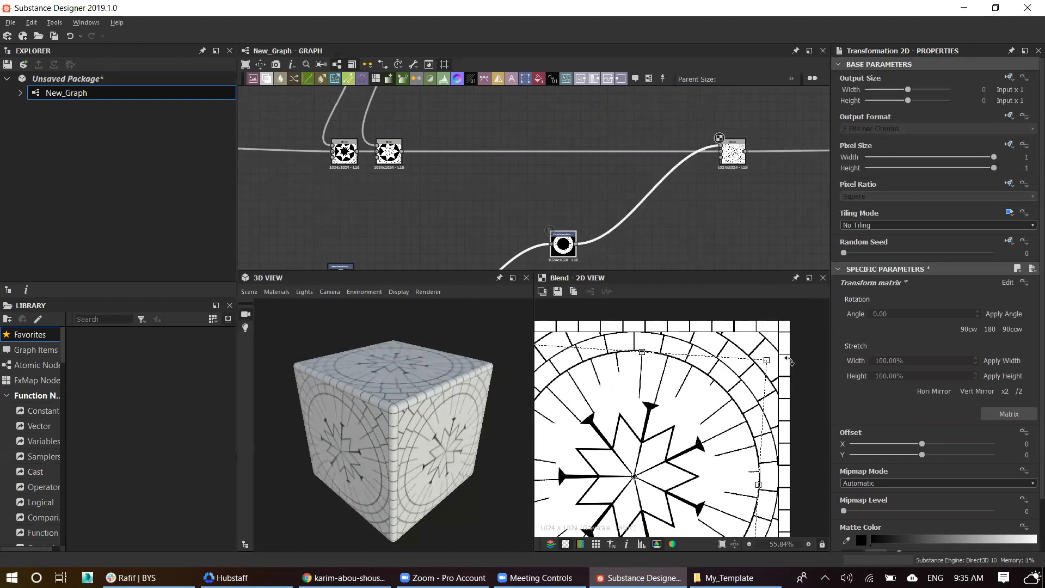
# Step: Resize the inner black disc to closely encircle the central star
pyautogui.moveTo(591, 238); pyautogui.dragTo(492, 191, button='middle')
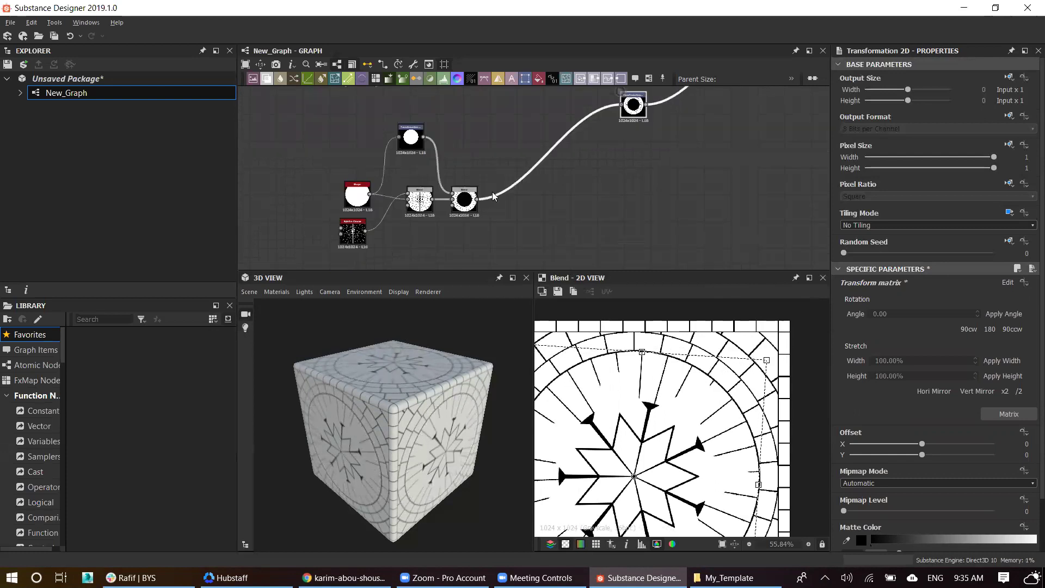
pyautogui.click(419, 146)
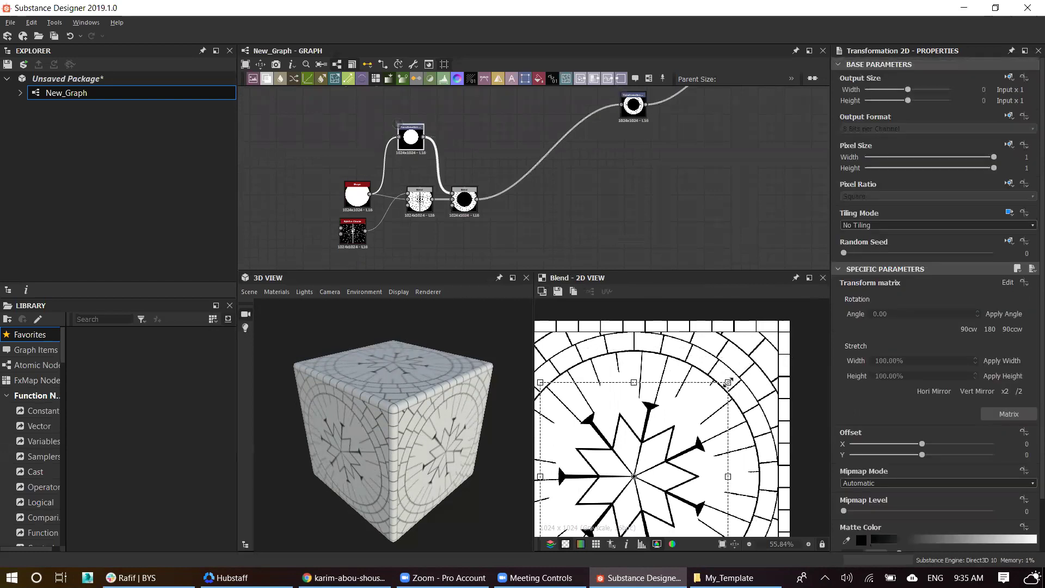
pyautogui.moveTo(727, 383); pyautogui.dragTo(709, 410)
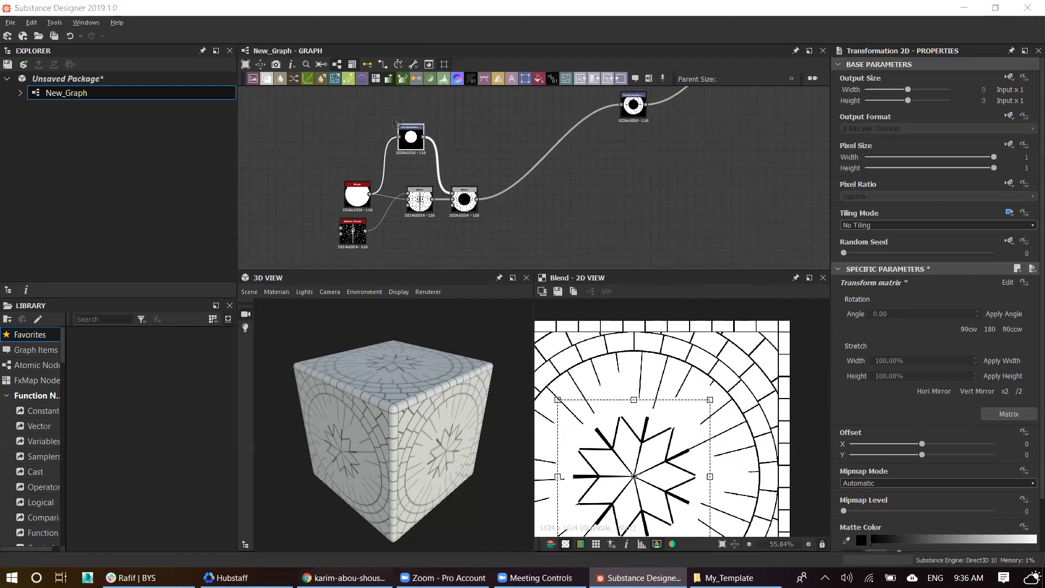
pyautogui.hotkey('alt', 'Tab')
pyautogui.hotkey('alt', 'Tab')
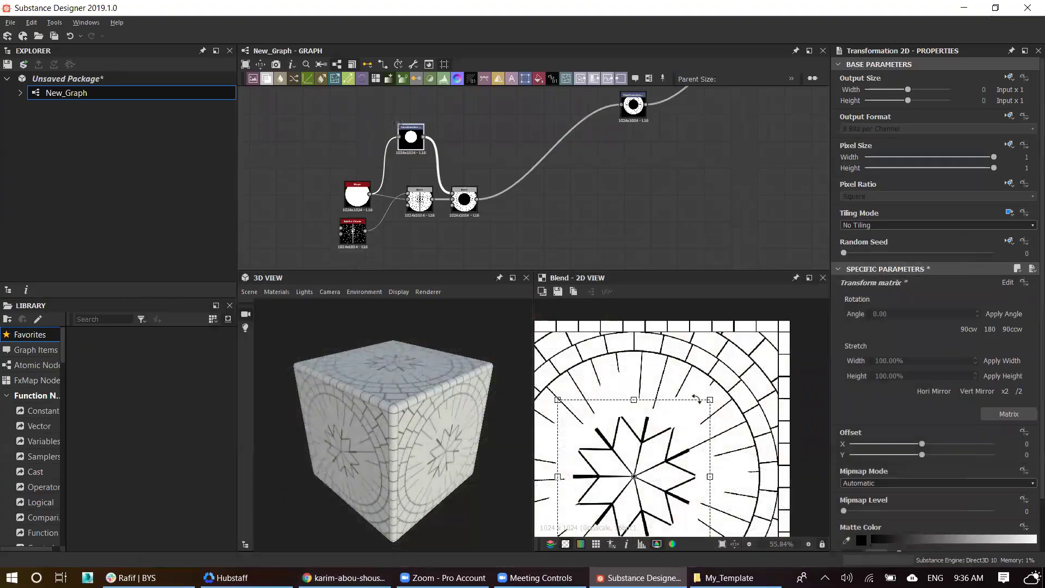
pyautogui.moveTo(709, 398); pyautogui.dragTo(681, 438)
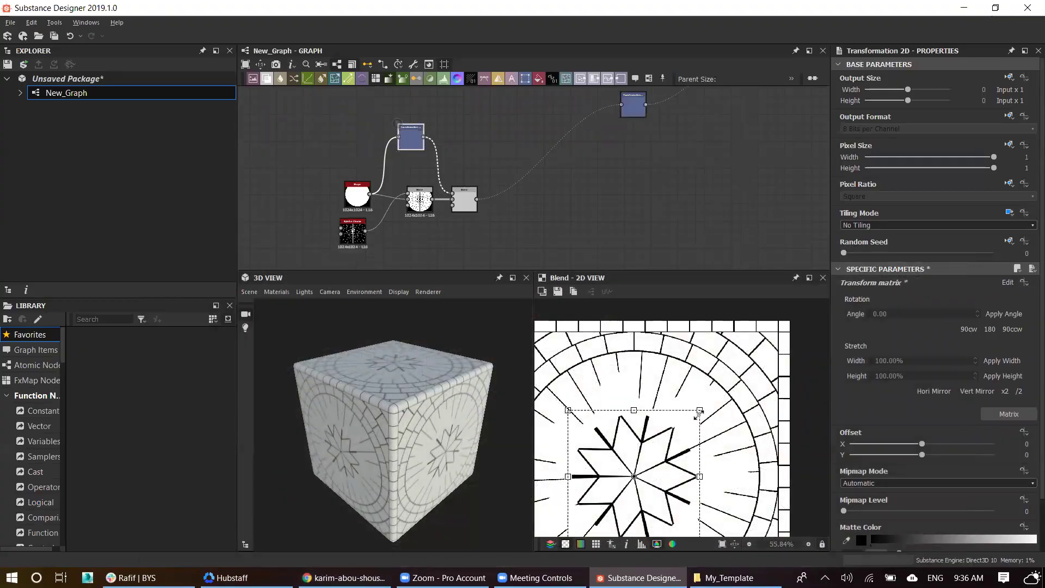
pyautogui.hotkey('ctrl', 'z')
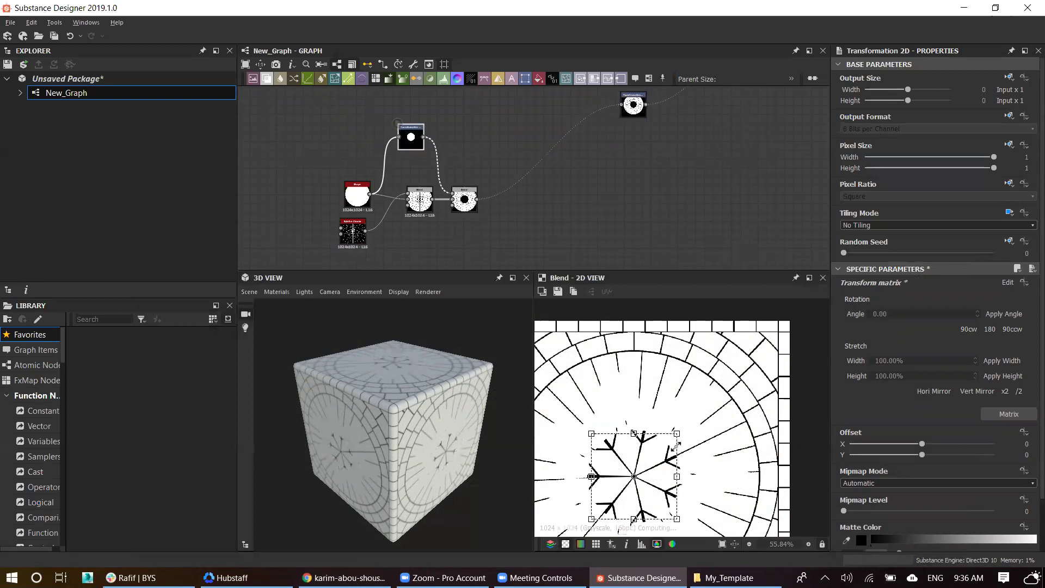
pyautogui.moveTo(710, 400)
pyautogui.mouseDown()
pyautogui.moveTo(744, 367)
pyautogui.moveTo(711, 409)
pyautogui.moveTo(720, 404)
pyautogui.mouseUp()
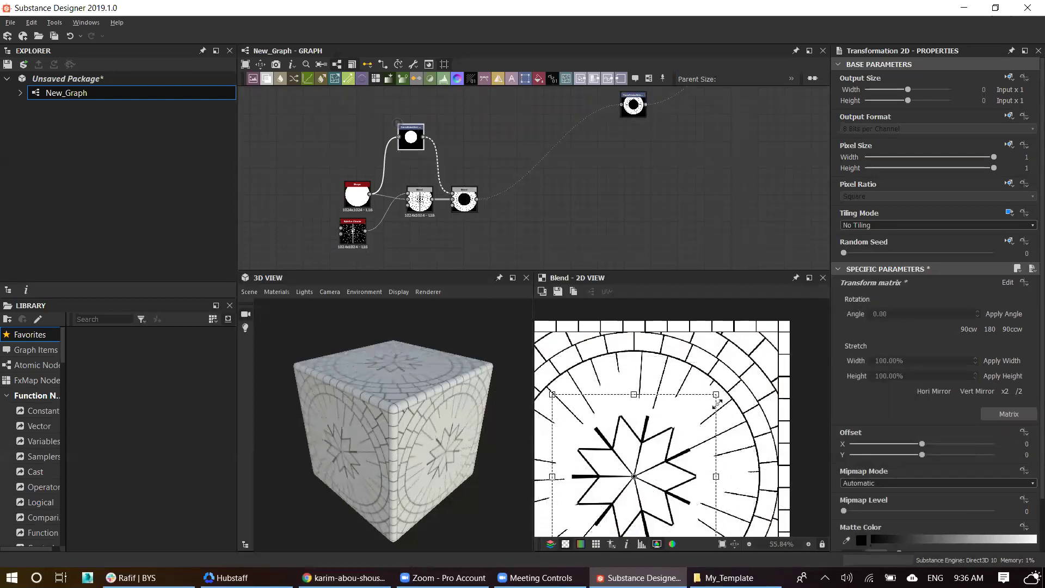
pyautogui.moveTo(635, 244); pyautogui.dragTo(699, 127, button='middle')
# Step: Lower the star-and-ring Blend's opacity to 0.81 and inspect the grey areas near the star
pyautogui.click(699, 127)
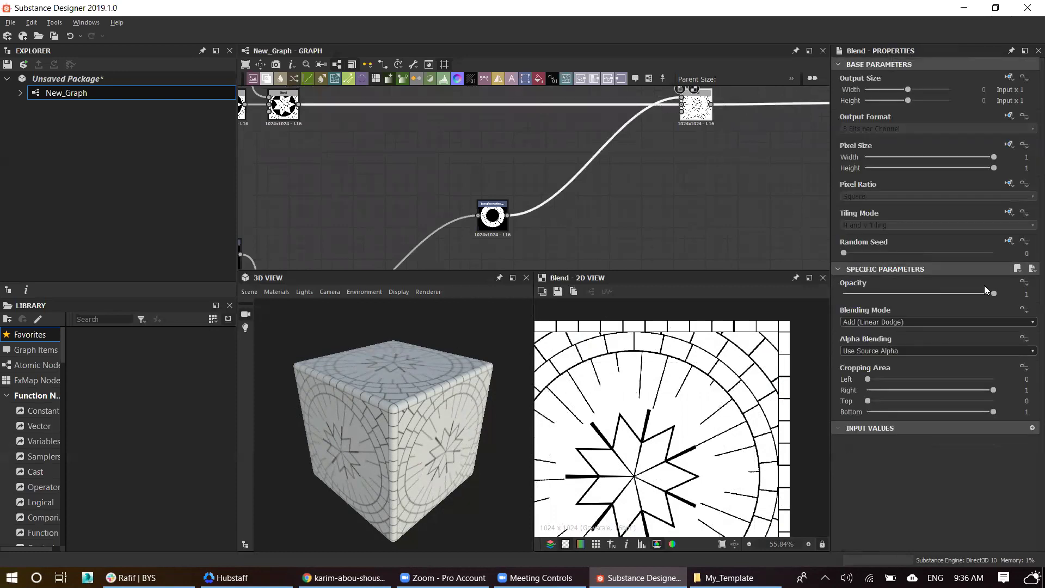
pyautogui.moveTo(975, 295); pyautogui.dragTo(964, 293)
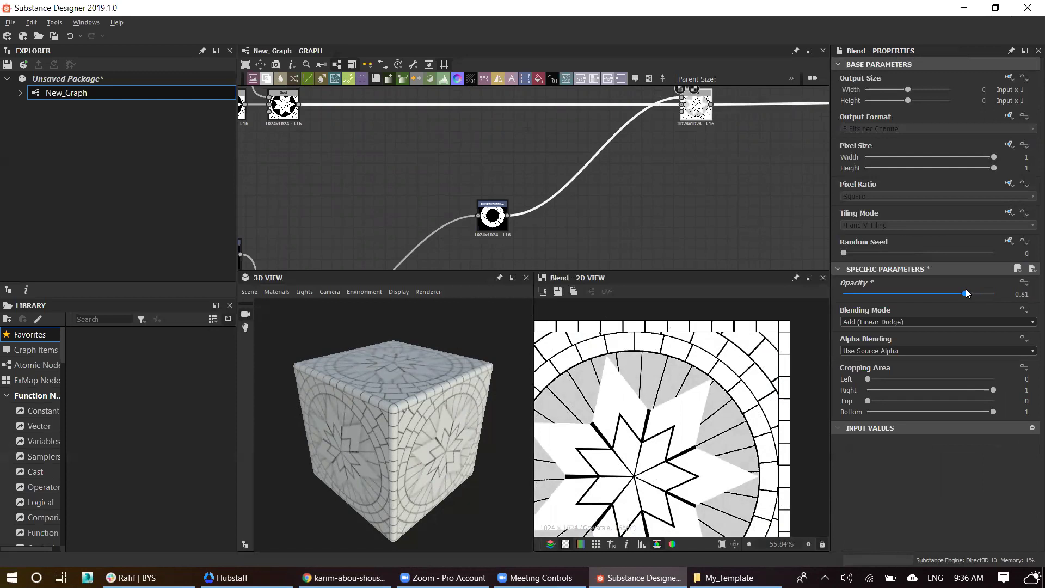
pyautogui.scroll(-1, 612, 404)
pyautogui.scroll(2, 613, 404)
pyautogui.moveTo(685, 224); pyautogui.dragTo(614, 292, button='middle')
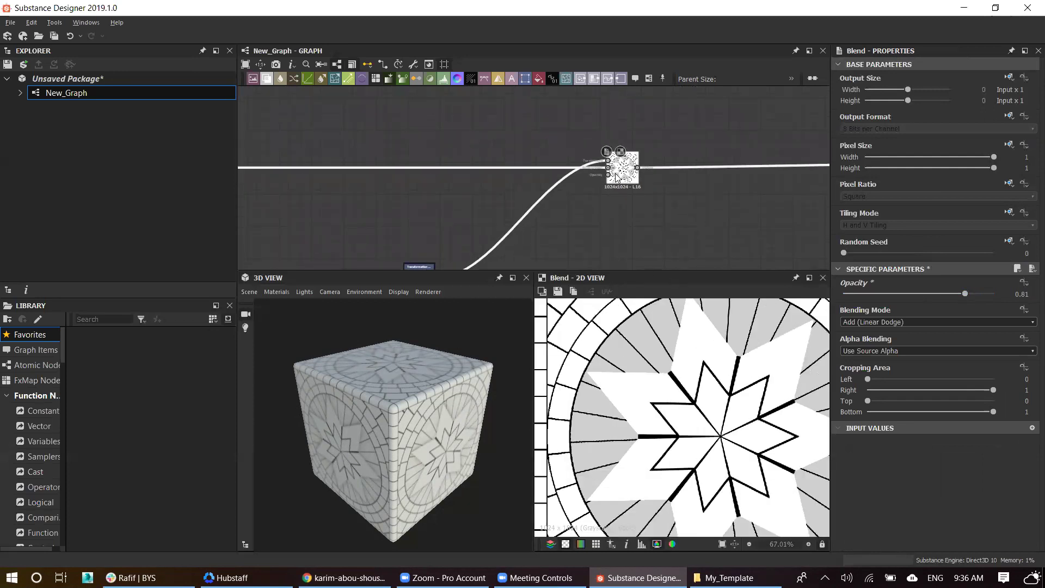
pyautogui.scroll(2, 633, 351)
pyautogui.scroll(2, 704, 408)
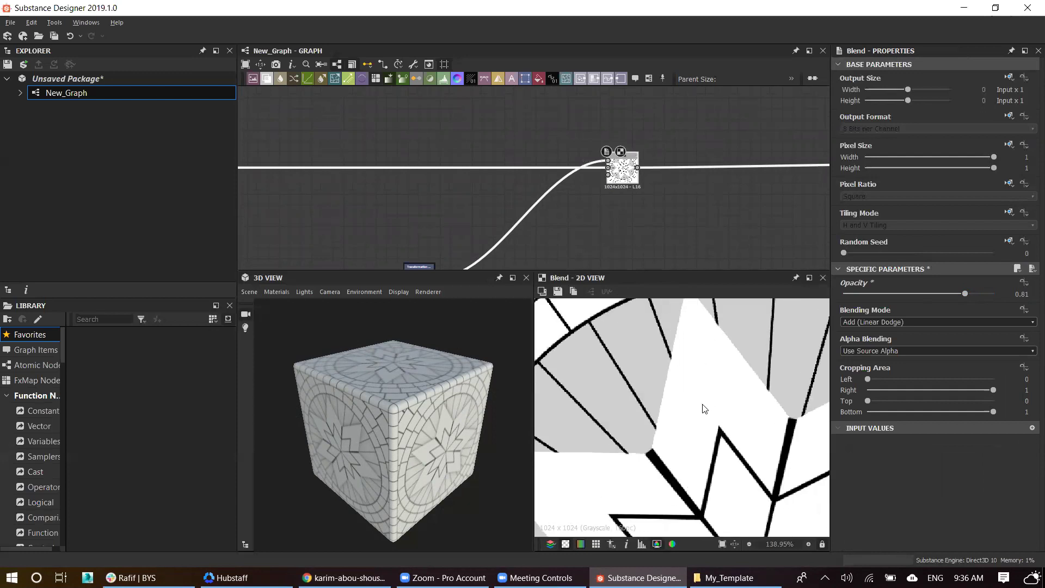
pyautogui.moveTo(670, 315); pyautogui.dragTo(709, 351, button='middle')
pyautogui.scroll(-2, 651, 481)
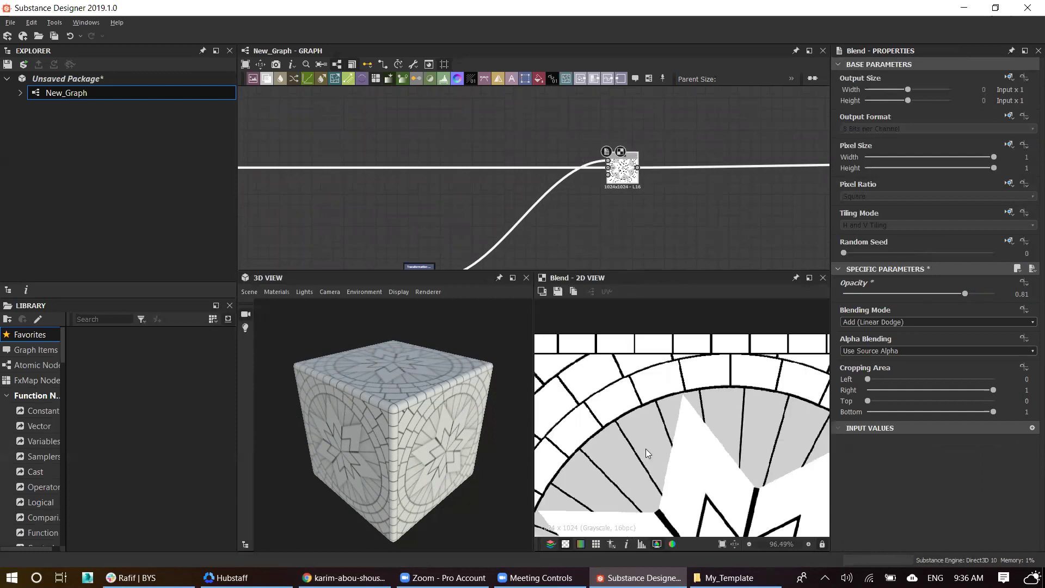
pyautogui.scroll(-1, 639, 476)
pyautogui.moveTo(492, 196); pyautogui.dragTo(477, 235, button='middle')
# Step: Preview the earlier star Blend nodes and the star's Transformation 2D node
pyautogui.doubleClick(477, 235)
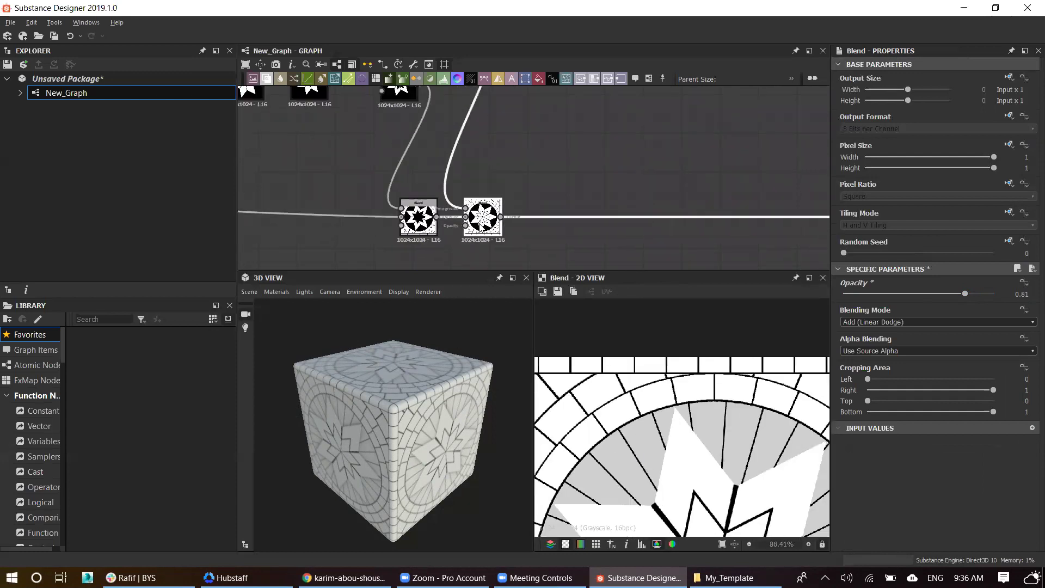
pyautogui.moveTo(457, 93); pyautogui.dragTo(471, 125, button='middle')
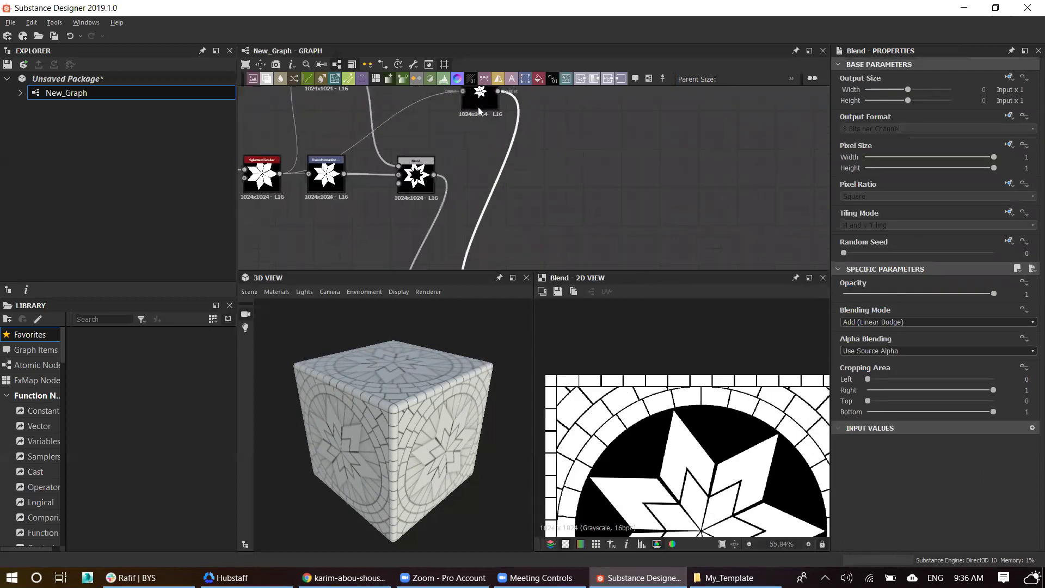
pyautogui.scroll(-2, 479, 111)
pyautogui.moveTo(437, 167); pyautogui.dragTo(497, 153, button='middle')
pyautogui.doubleClick(496, 153)
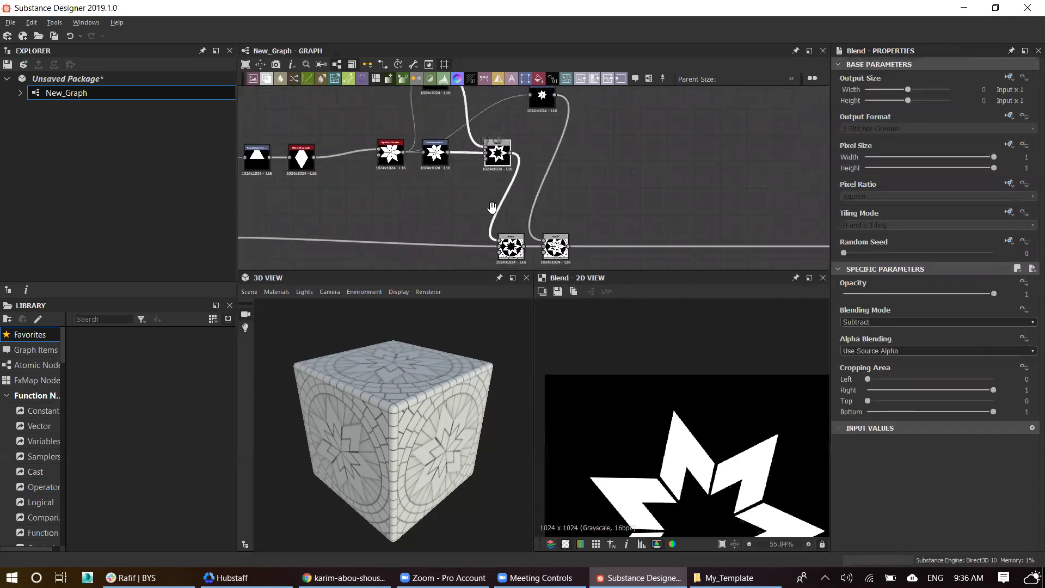
pyautogui.scroll(-1, 464, 154)
pyautogui.doubleClick(453, 189)
pyautogui.moveTo(479, 189); pyautogui.dragTo(479, 121, button='middle')
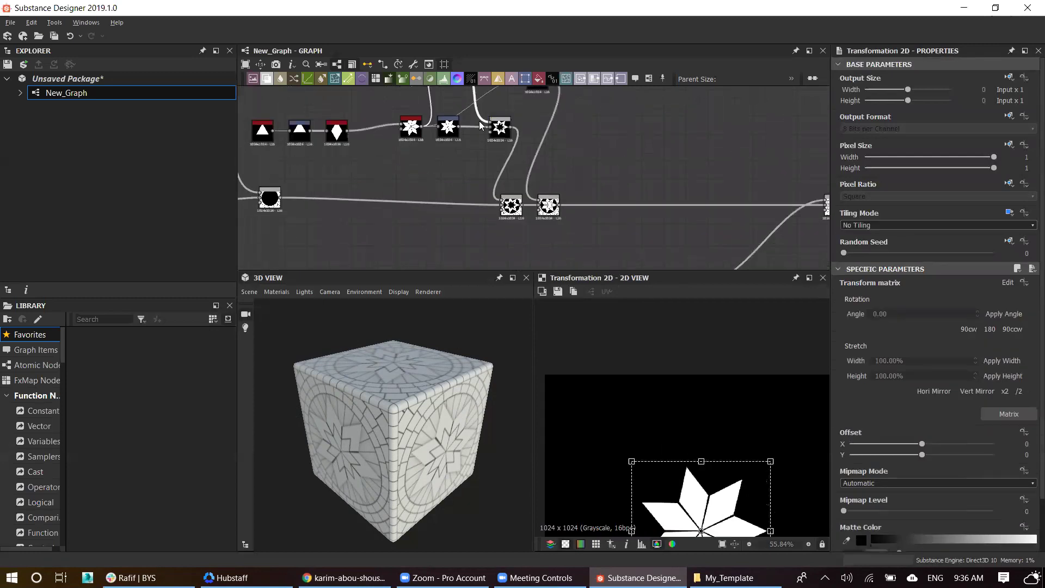
pyautogui.scroll(1, 443, 127)
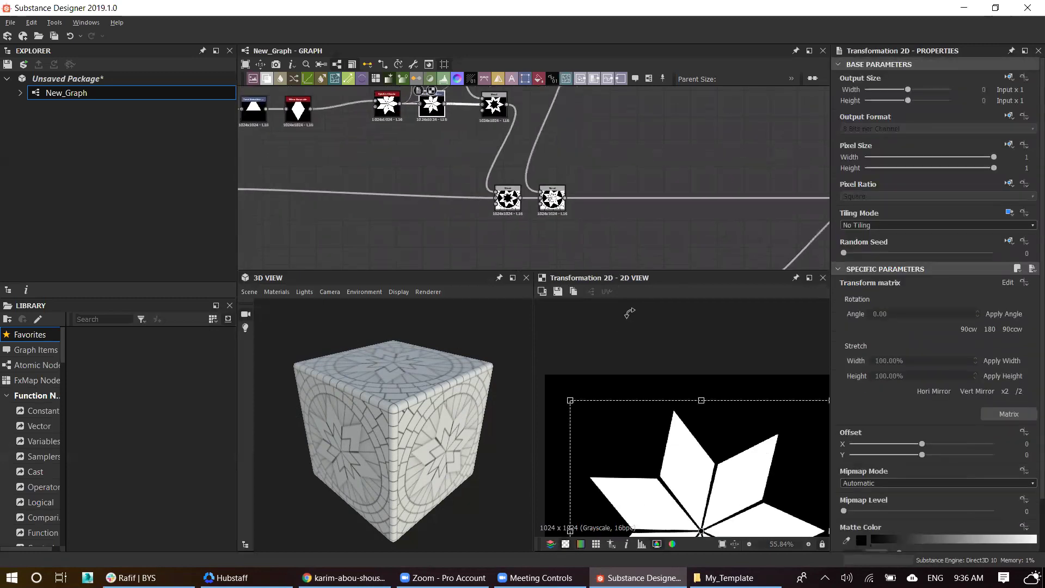
pyautogui.press('f')
pyautogui.moveTo(450, 119)
pyautogui.mouseDown(button='middle')
pyautogui.moveTo(443, 192)
pyautogui.moveTo(442, 125)
pyautogui.mouseUp(button='middle')
pyautogui.scroll(1, 411, 184)
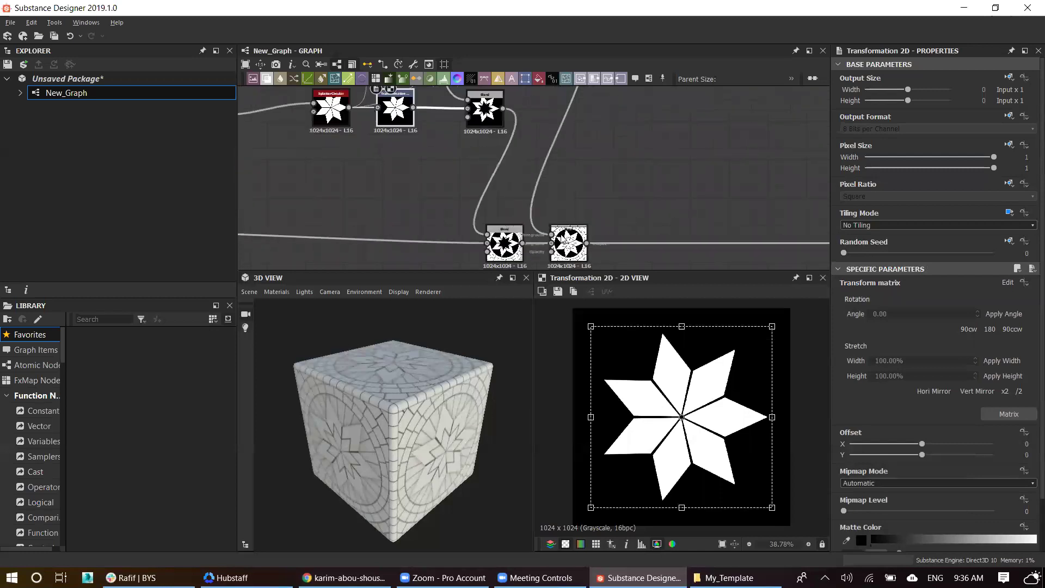
# Step: Set the star-and-disc Blend's opacity to 0.81 so the disc reads grey
pyautogui.click(564, 241)
pyautogui.doubleClick(563, 241)
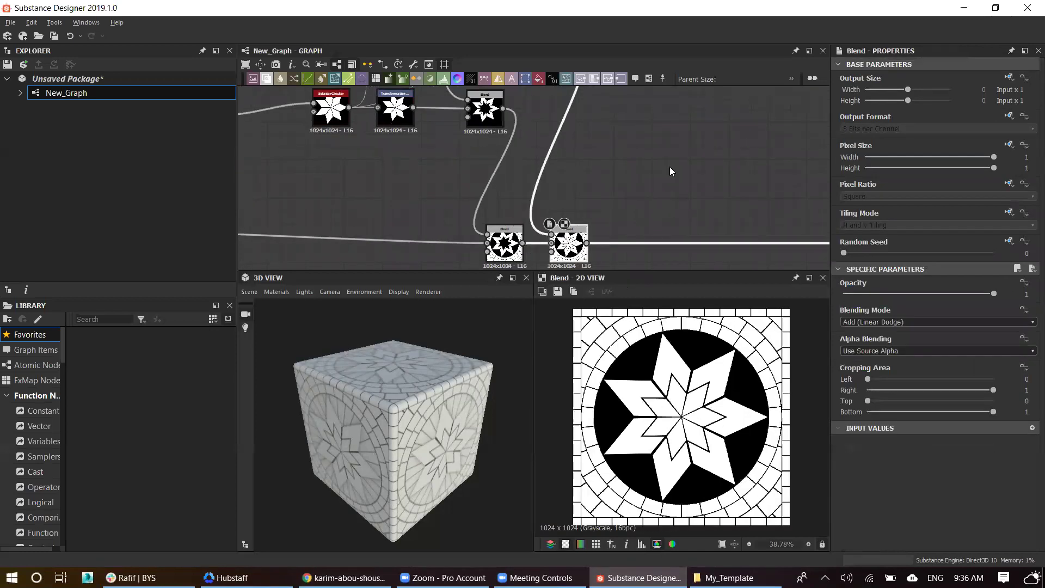
pyautogui.scroll(-2, 670, 171)
pyautogui.moveTo(670, 171); pyautogui.dragTo(637, 193, button='middle')
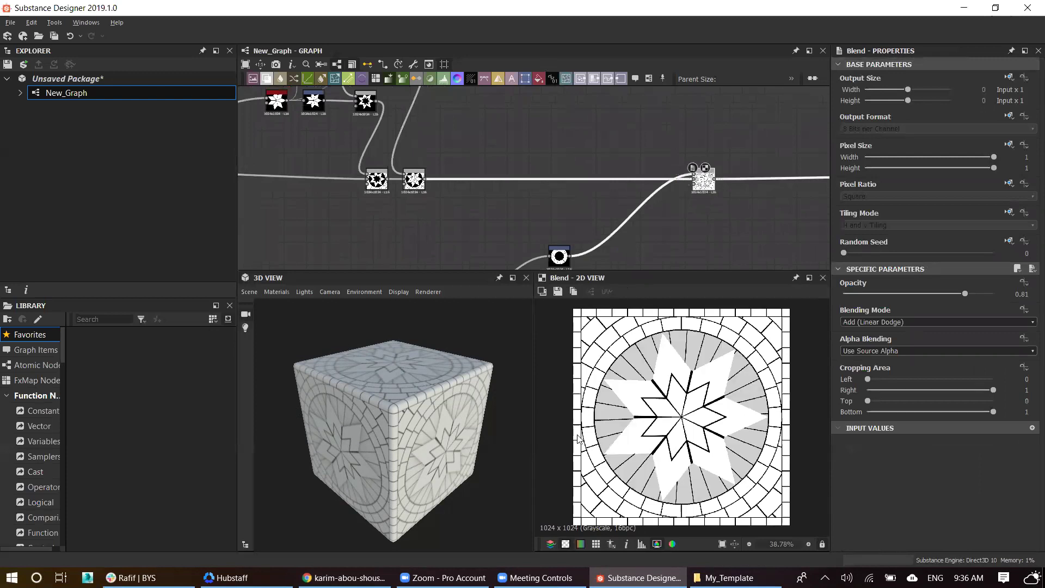
pyautogui.scroll(2, 669, 351)
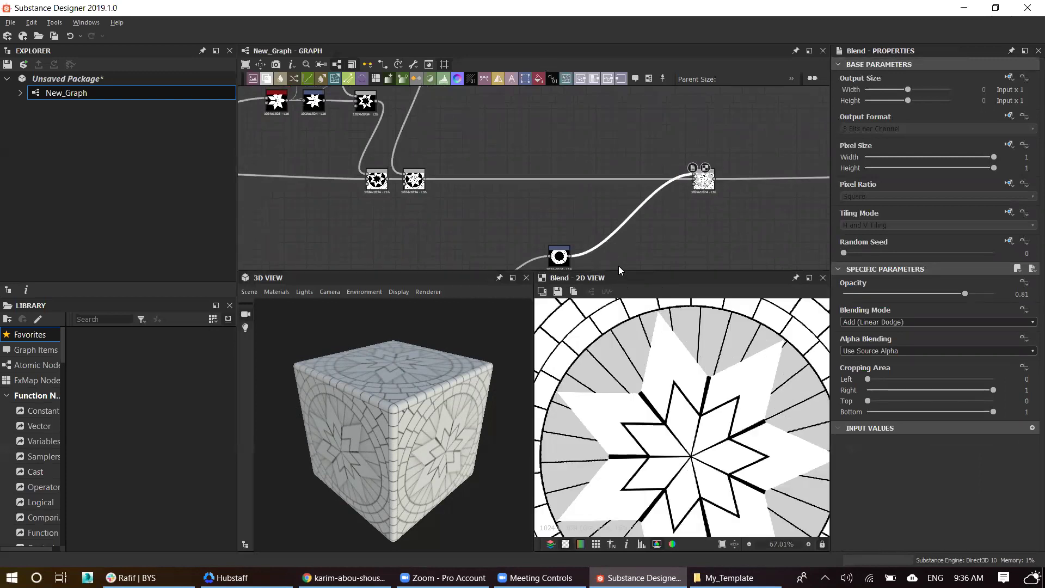
# Step: Insert a new Blend node into the star wire
pyautogui.press('space')
pyautogui.press('Return')
pyautogui.moveTo(599, 218); pyautogui.dragTo(433, 181, button='middle')
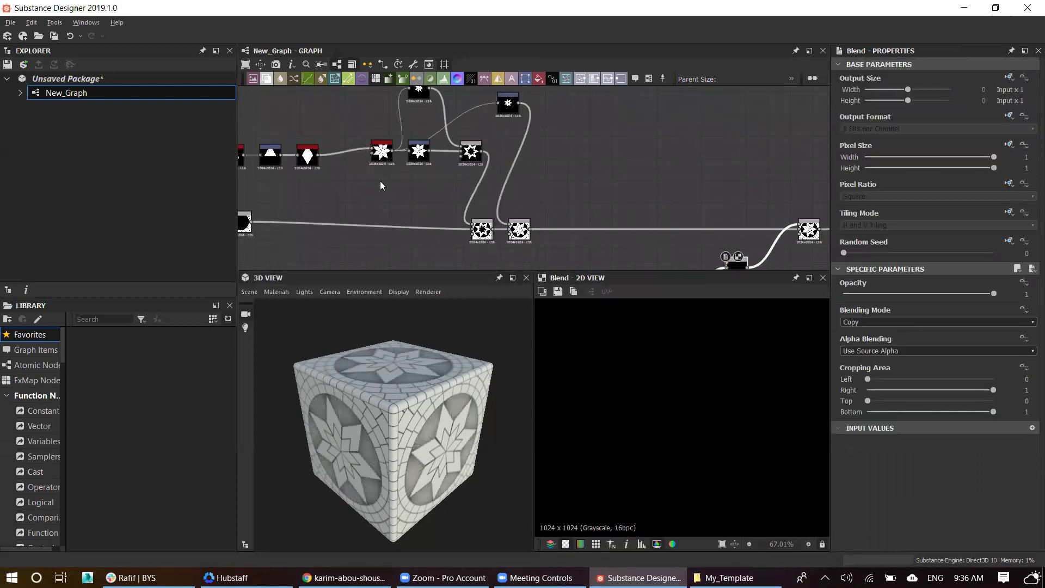
# Step: Add a Transformation 2D node on the star wire, placed beside the new Blend
pyautogui.press('space')
pyautogui.write('tr')
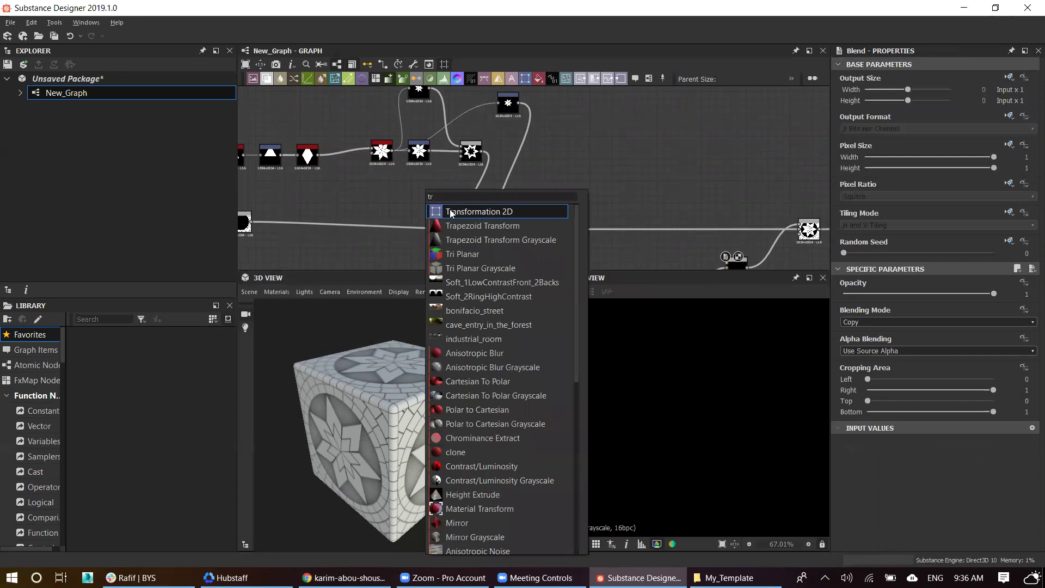
pyautogui.click(451, 212)
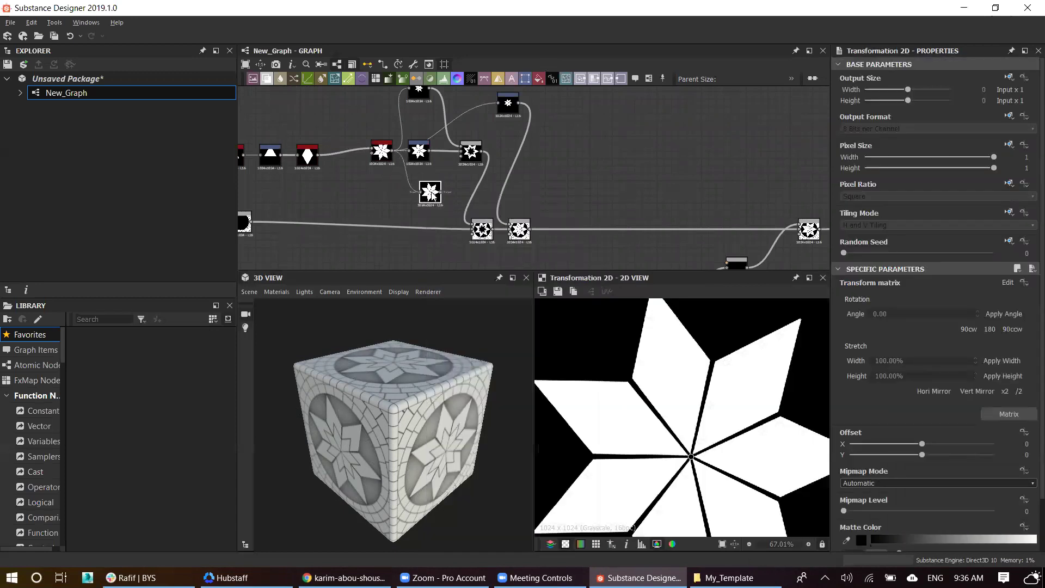
pyautogui.moveTo(424, 201); pyautogui.dragTo(417, 216)
pyautogui.moveTo(417, 215); pyautogui.dragTo(468, 124, button='middle')
pyautogui.moveTo(469, 126); pyautogui.dragTo(633, 196)
pyautogui.moveTo(633, 197)
pyautogui.mouseDown(button='middle')
pyautogui.moveTo(593, 188)
pyautogui.moveTo(442, 221)
pyautogui.mouseUp(button='middle')
pyautogui.scroll(2, 596, 187)
pyautogui.moveTo(442, 221)
pyautogui.mouseDown()
pyautogui.moveTo(589, 190)
pyautogui.moveTo(695, 192)
pyautogui.mouseUp()
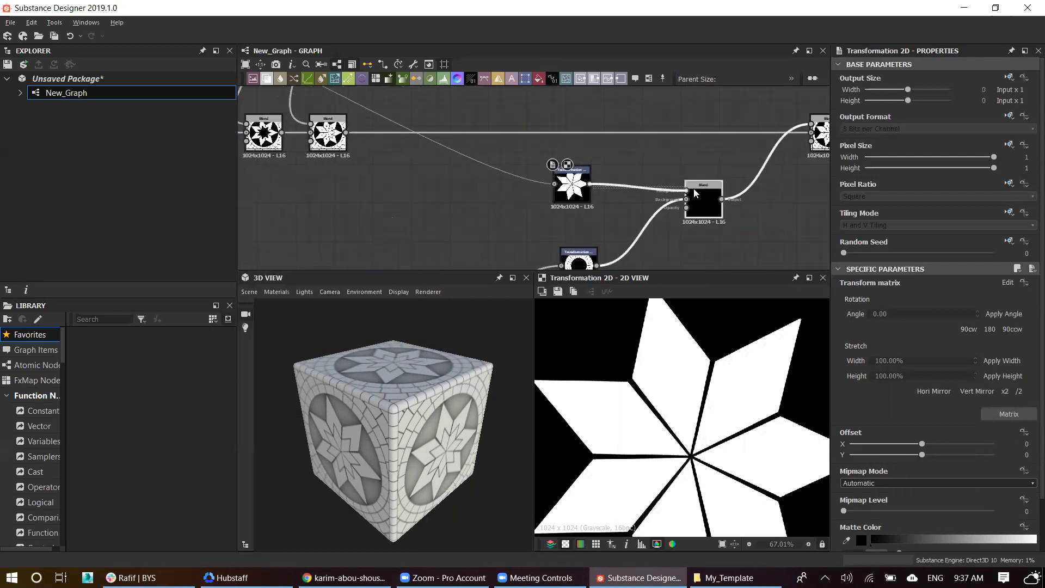
# Step: Set the new Blend to Multiply and scale the star down with the transform gizmo
pyautogui.click(879, 322)
pyautogui.click(871, 344)
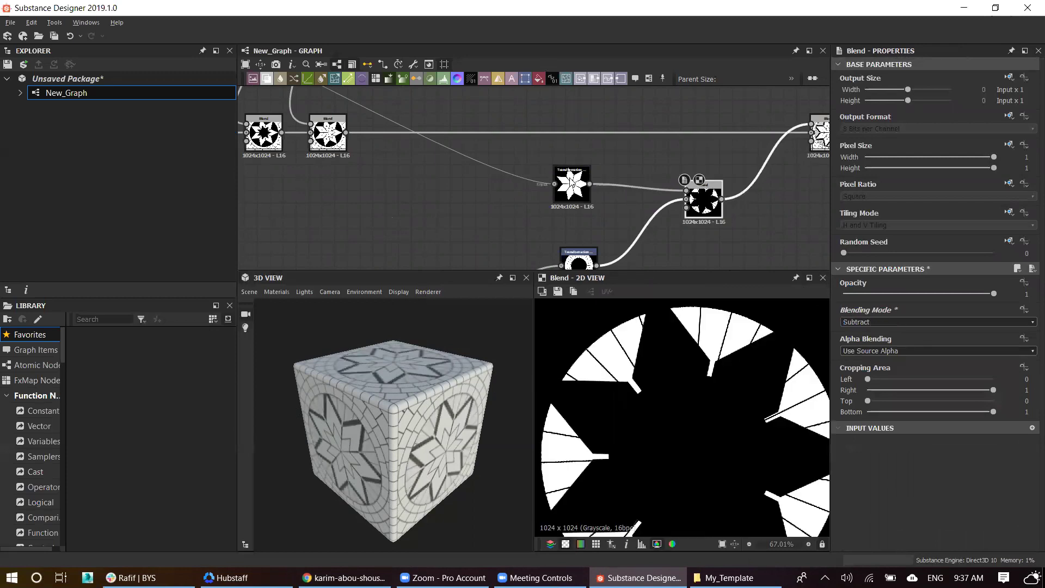
pyautogui.click(572, 185)
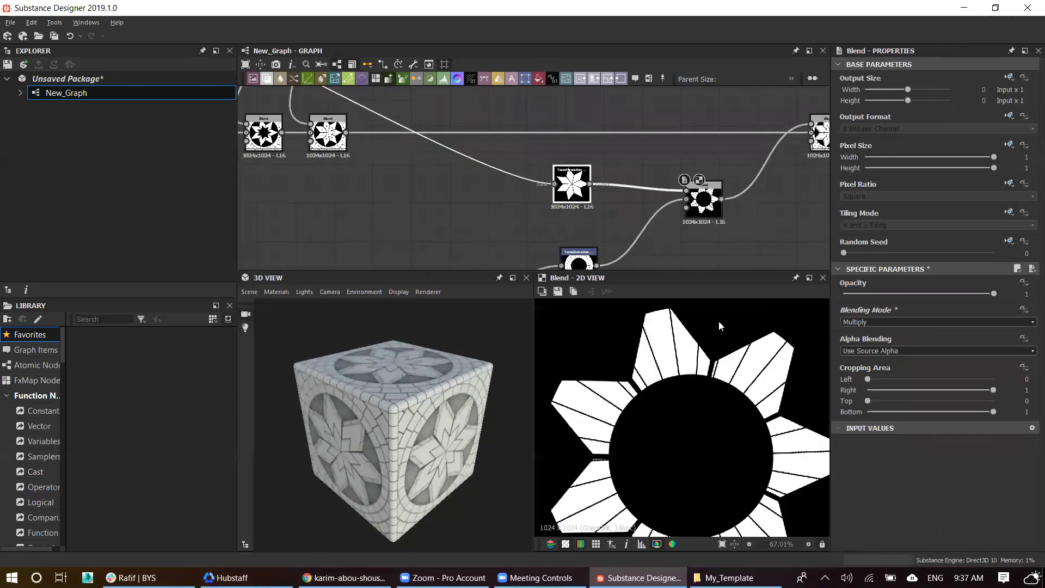
pyautogui.press('f')
pyautogui.moveTo(771, 325); pyautogui.dragTo(746, 339)
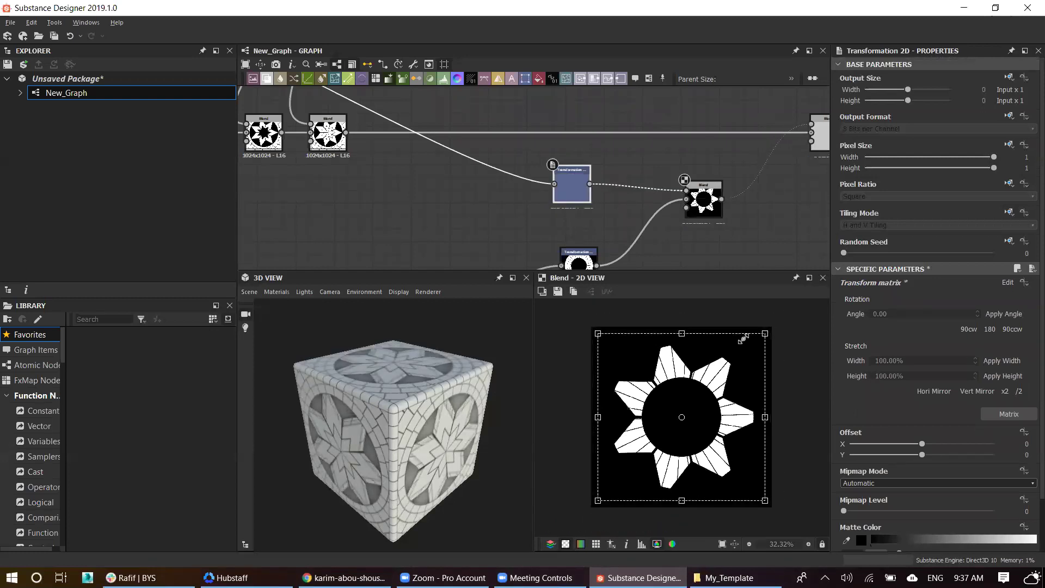
pyautogui.moveTo(829, 149); pyautogui.dragTo(768, 173, button='middle')
# Step: Switch the middle Blend's blending mode to Subtract
pyautogui.doubleClick(766, 173)
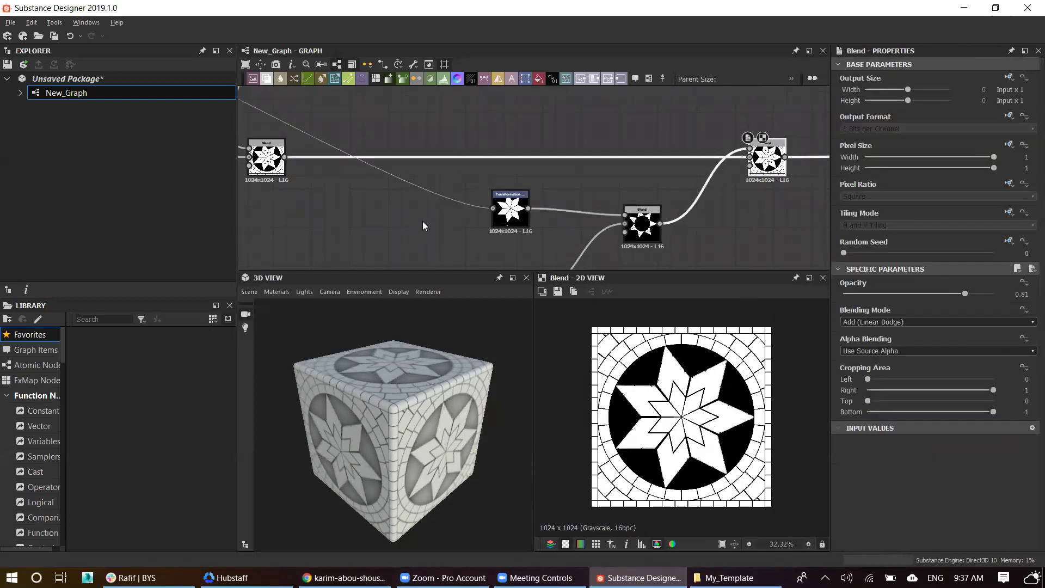
pyautogui.click(503, 218)
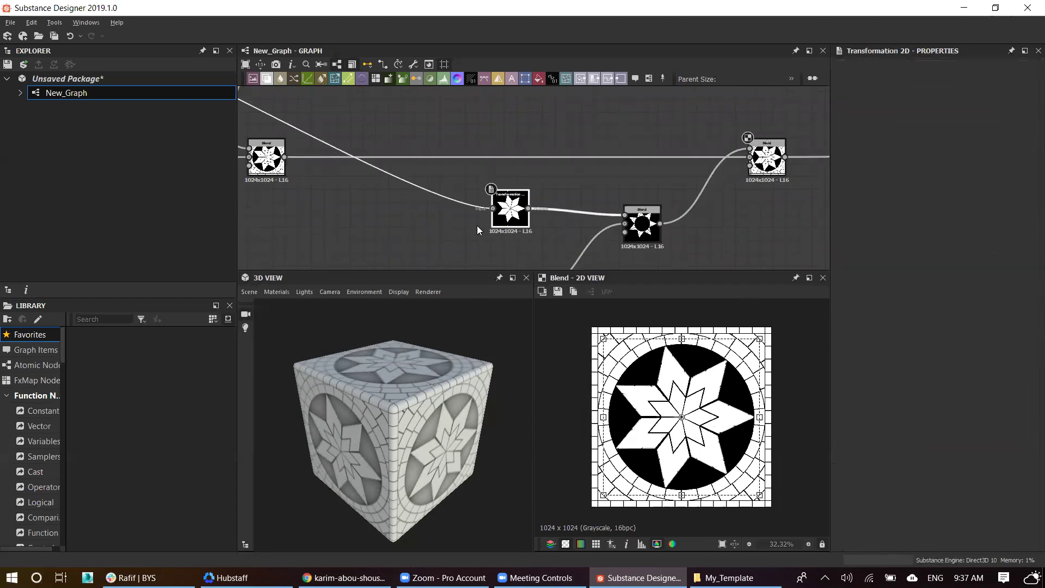
pyautogui.doubleClick(642, 223)
pyautogui.click(871, 322)
pyautogui.click(865, 340)
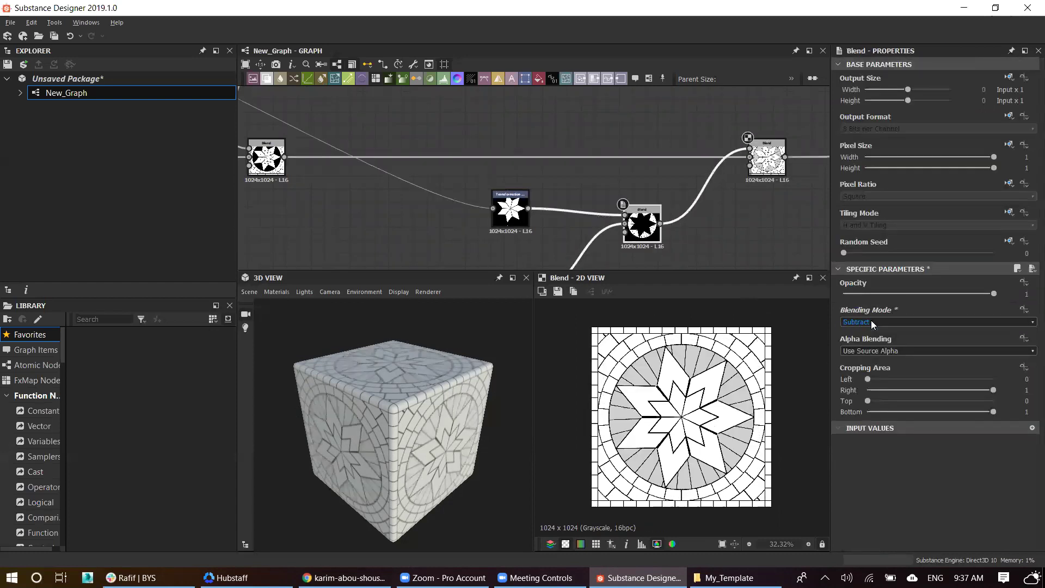
# Step: Try shrinking the star slightly, inspect the outer ring, then undo the resize
pyautogui.scroll(2, 687, 370)
pyautogui.scroll(2, 707, 376)
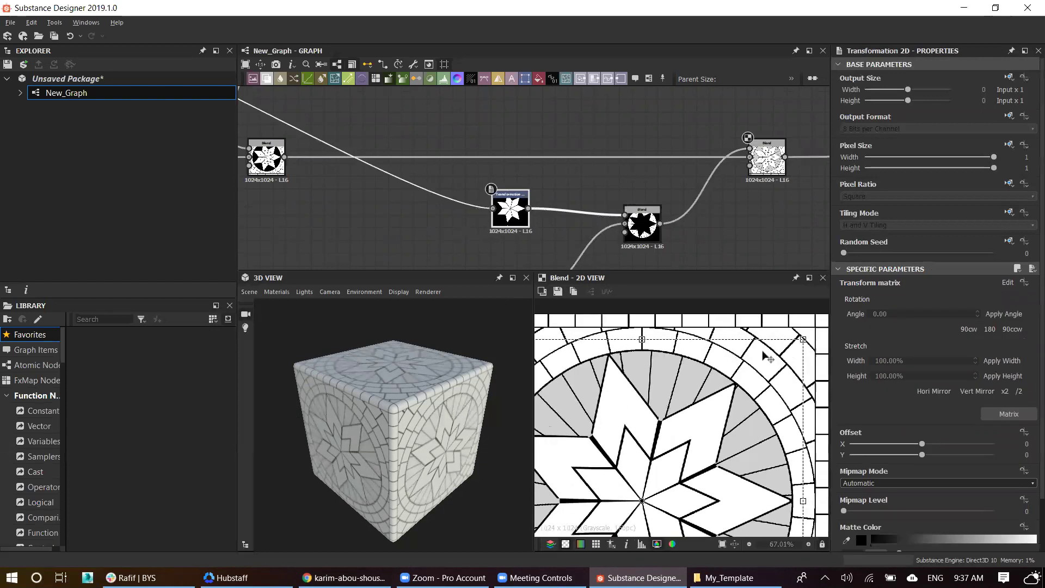
pyautogui.scroll(1, 729, 381)
pyautogui.scroll(1, 751, 384)
pyautogui.moveTo(754, 376)
pyautogui.mouseDown()
pyautogui.moveTo(739, 383)
pyautogui.moveTo(749, 382)
pyautogui.mouseUp()
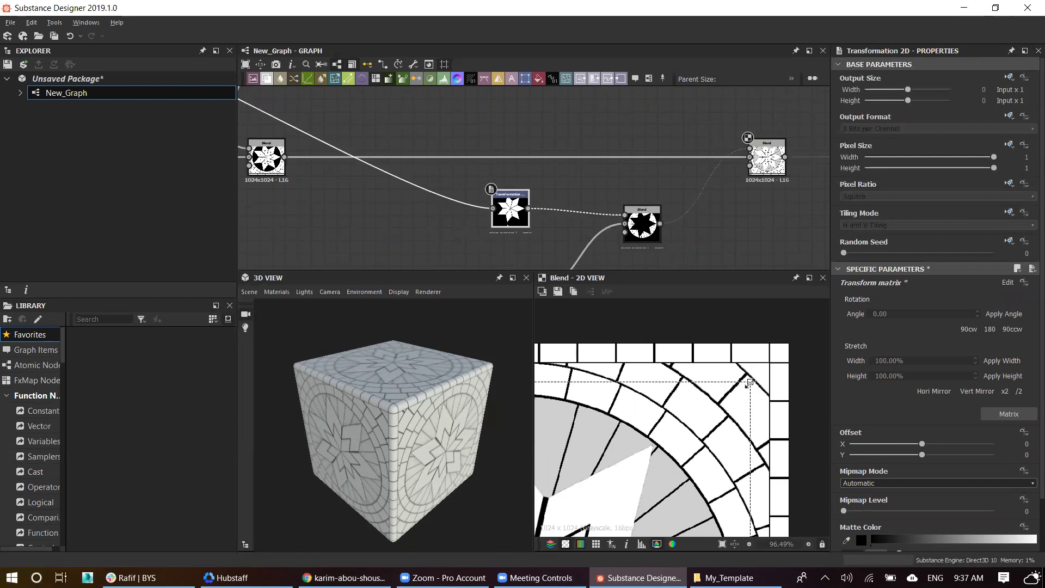
pyautogui.scroll(-3, 676, 434)
pyautogui.scroll(4, 672, 518)
pyautogui.scroll(-1, 684, 495)
pyautogui.moveTo(683, 494); pyautogui.dragTo(643, 403, button='middle')
pyautogui.hotkey('ctrl', 'z')
pyautogui.scroll(-5, 669, 409)
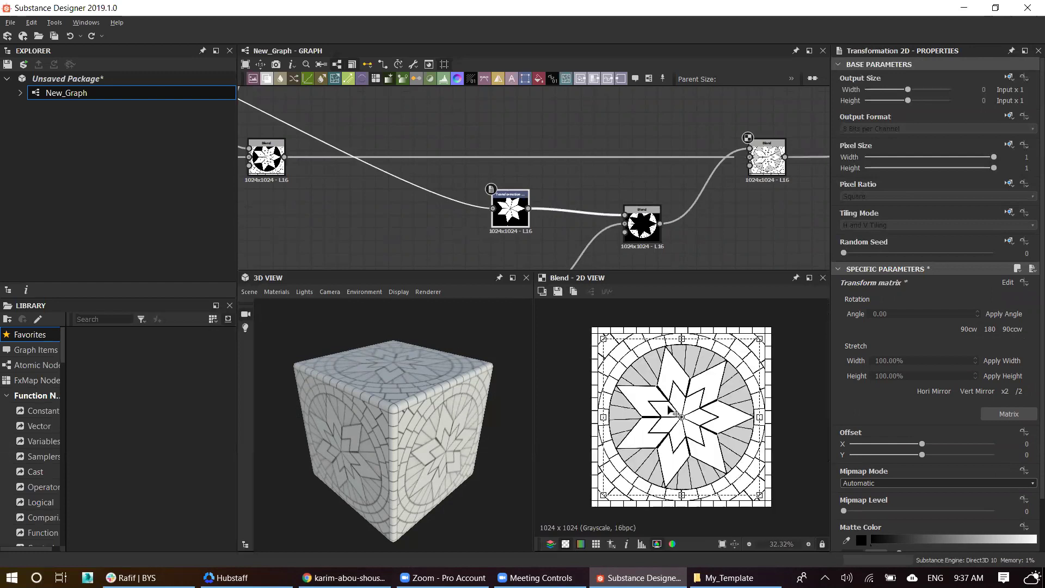
pyautogui.scroll(-2, 726, 239)
# Step: Raise the final Add (Linear Dodge) Blend's opacity to 0.93
pyautogui.moveTo(726, 238); pyautogui.dragTo(591, 226, button='middle')
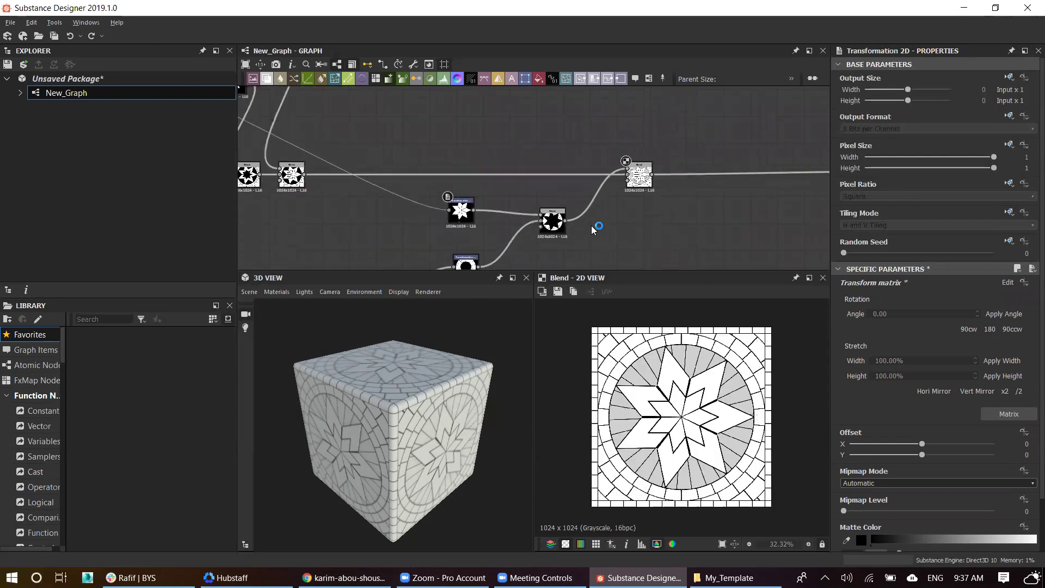
pyautogui.scroll(-5, 591, 226)
pyautogui.scroll(2, 555, 257)
pyautogui.scroll(2, 577, 228)
pyautogui.scroll(3, 605, 184)
pyautogui.scroll(-3, 605, 186)
pyautogui.scroll(3, 525, 191)
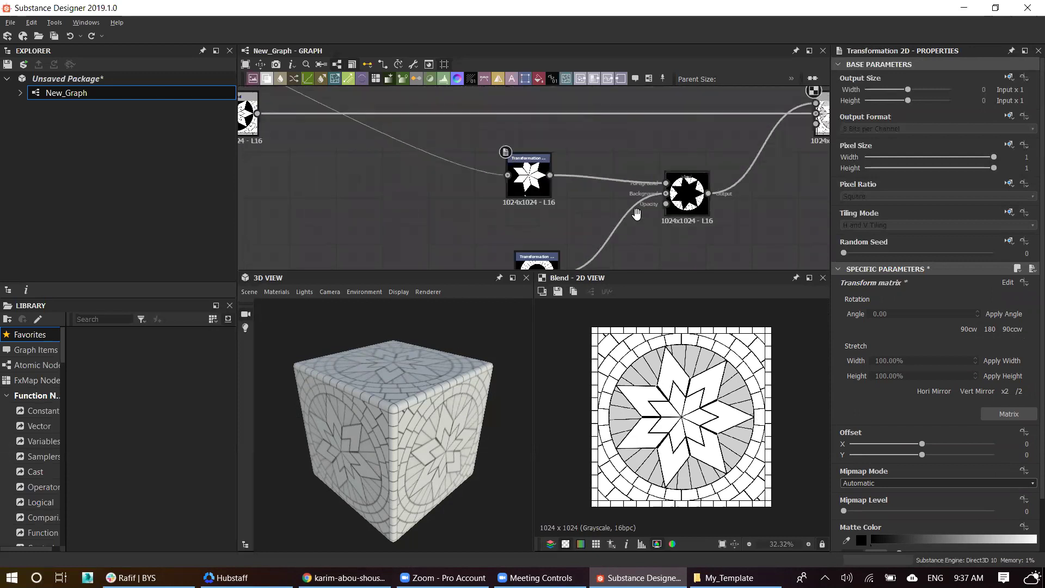
pyautogui.moveTo(637, 214); pyautogui.dragTo(527, 258, button='middle')
pyautogui.click(727, 158)
pyautogui.moveTo(970, 291); pyautogui.dragTo(983, 295)
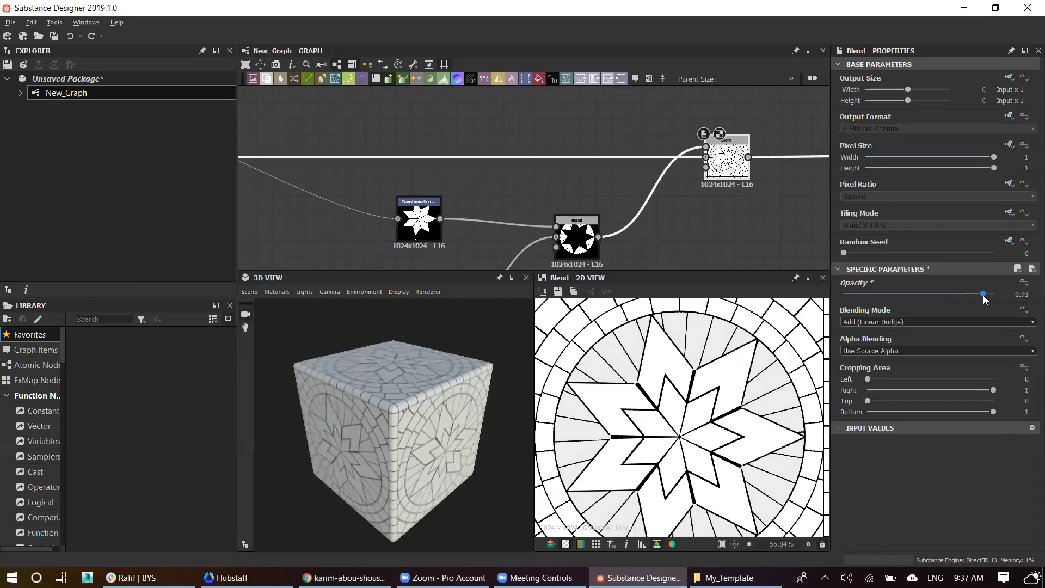
pyautogui.scroll(-4, 606, 400)
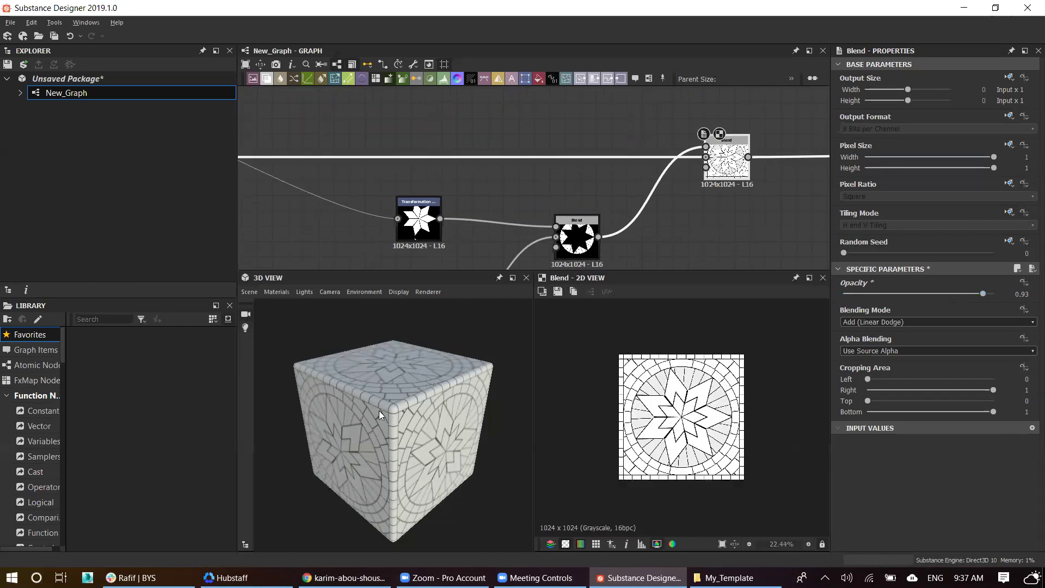
# Step: Switch the 3D preview to the tessellation material with height scale 3.03
pyautogui.scroll(3, 379, 403)
pyautogui.scroll(2, 370, 384)
pyautogui.scroll(2, 380, 392)
pyautogui.scroll(2, 392, 386)
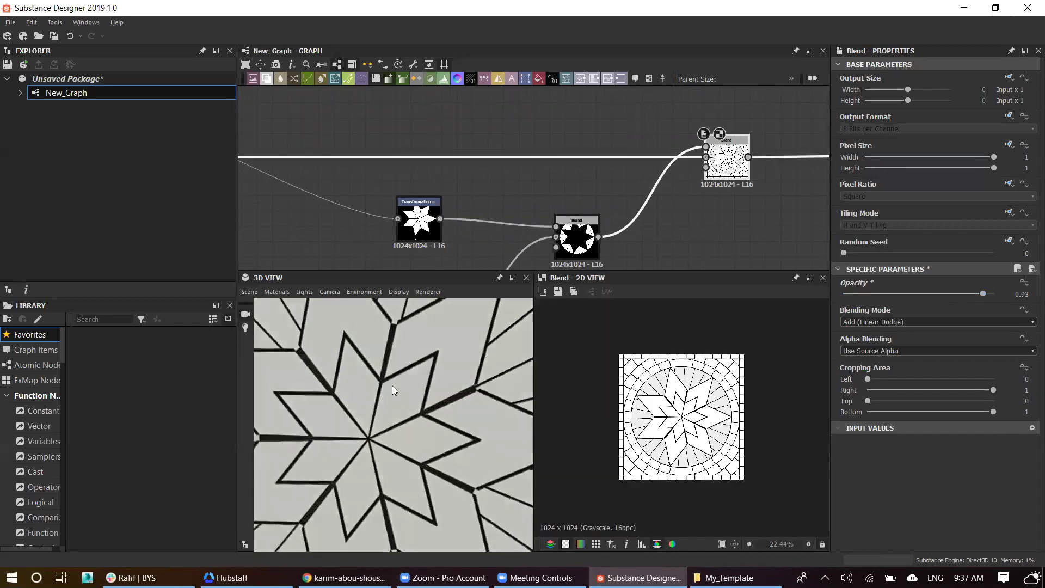
pyautogui.scroll(4, 597, 400)
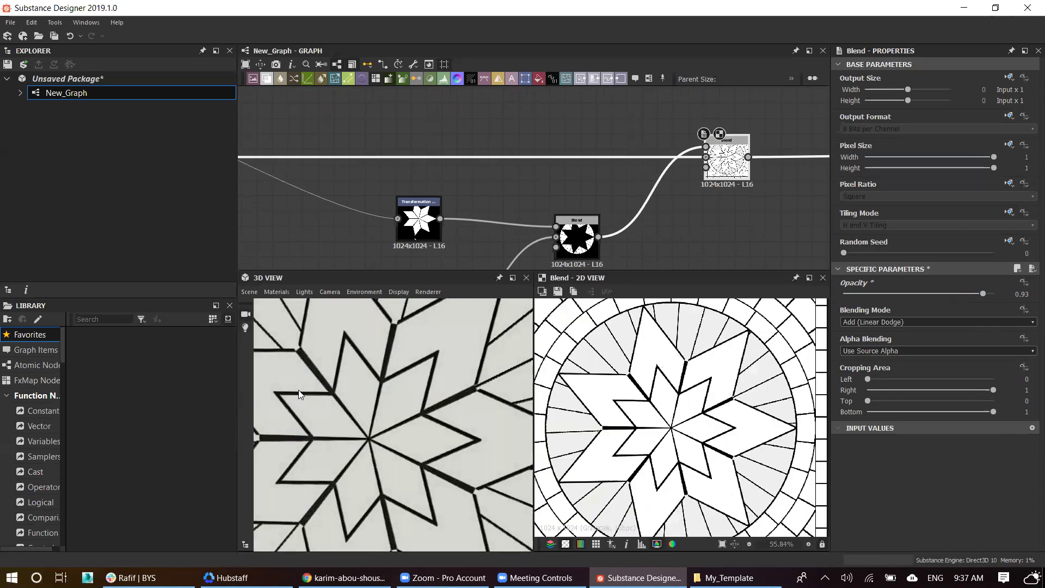
pyautogui.scroll(-5, 319, 384)
pyautogui.scroll(-3, 518, 193)
pyautogui.scroll(-3, 601, 206)
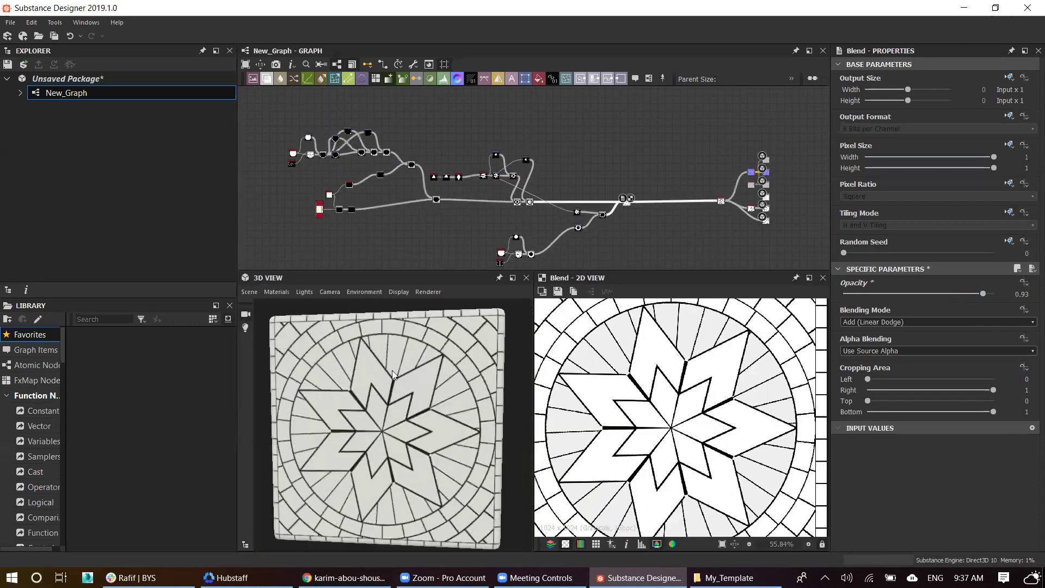
pyautogui.moveTo(393, 374); pyautogui.dragTo(388, 387)
pyautogui.click(285, 295)
pyautogui.moveTo(377, 321)
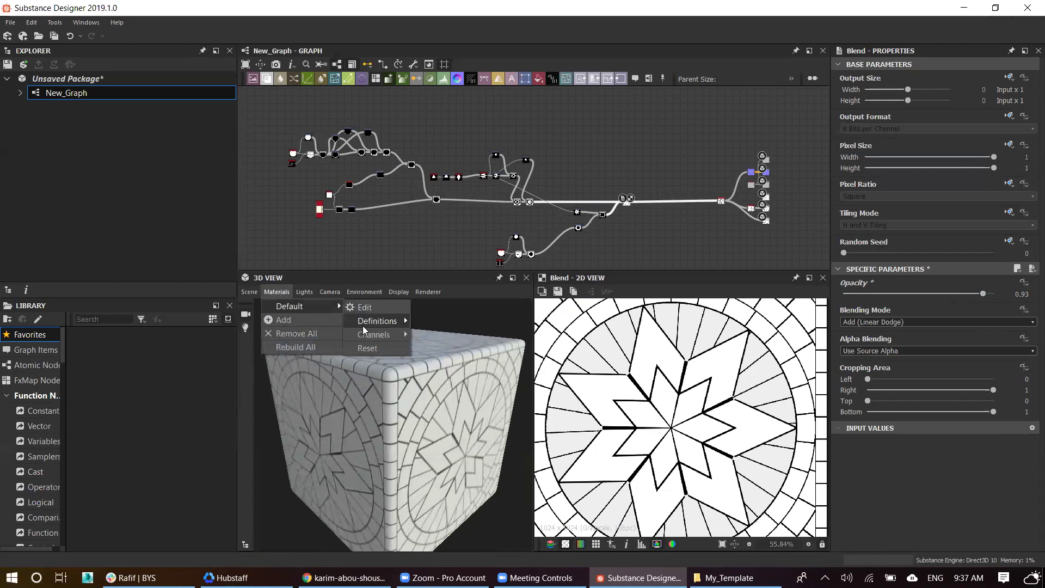
pyautogui.click(635, 373)
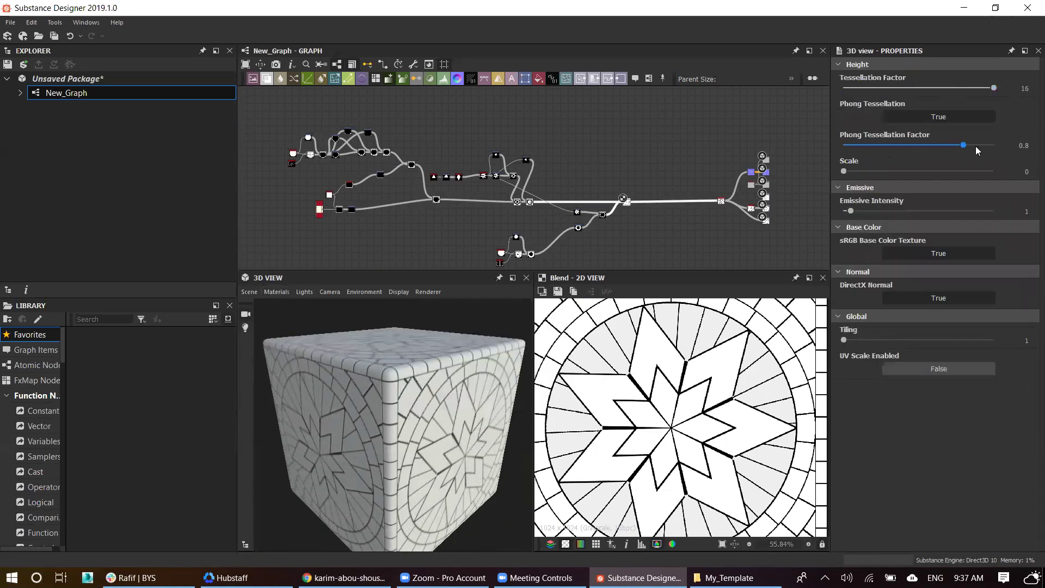
pyautogui.moveTo(856, 172); pyautogui.dragTo(889, 171)
pyautogui.scroll(-2, 489, 182)
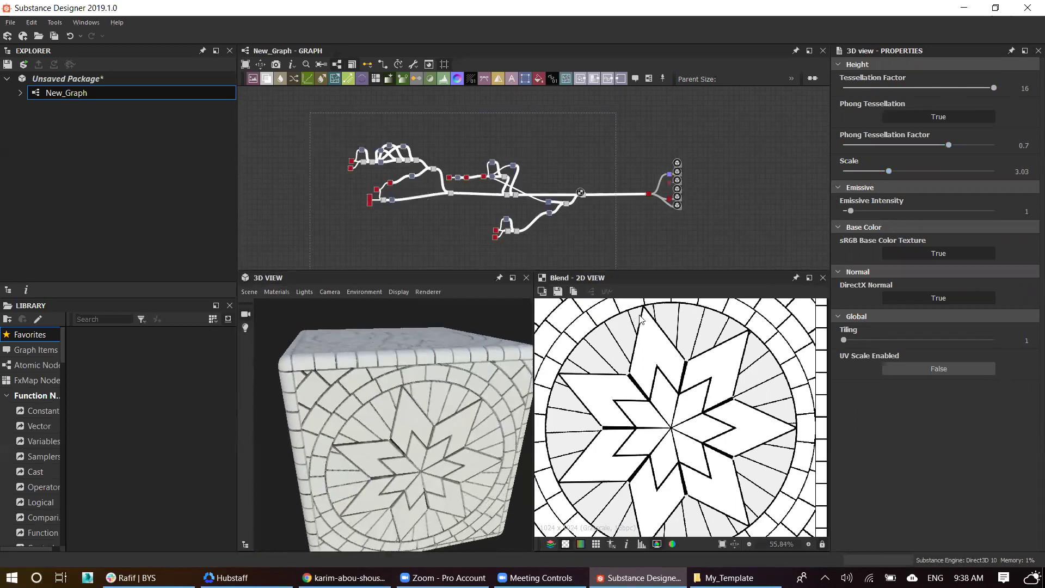
pyautogui.scroll(2, 564, 190)
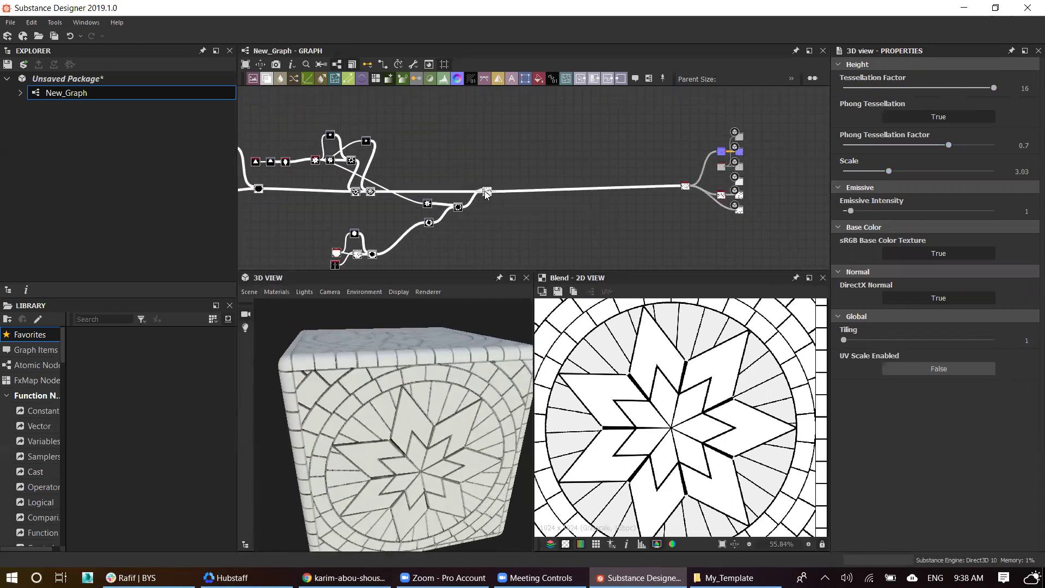
# Step: Set the final Blend's opacity to 1
pyautogui.moveTo(581, 211); pyautogui.dragTo(492, 214, button='middle')
pyautogui.scroll(3, 492, 213)
pyautogui.scroll(2, 492, 214)
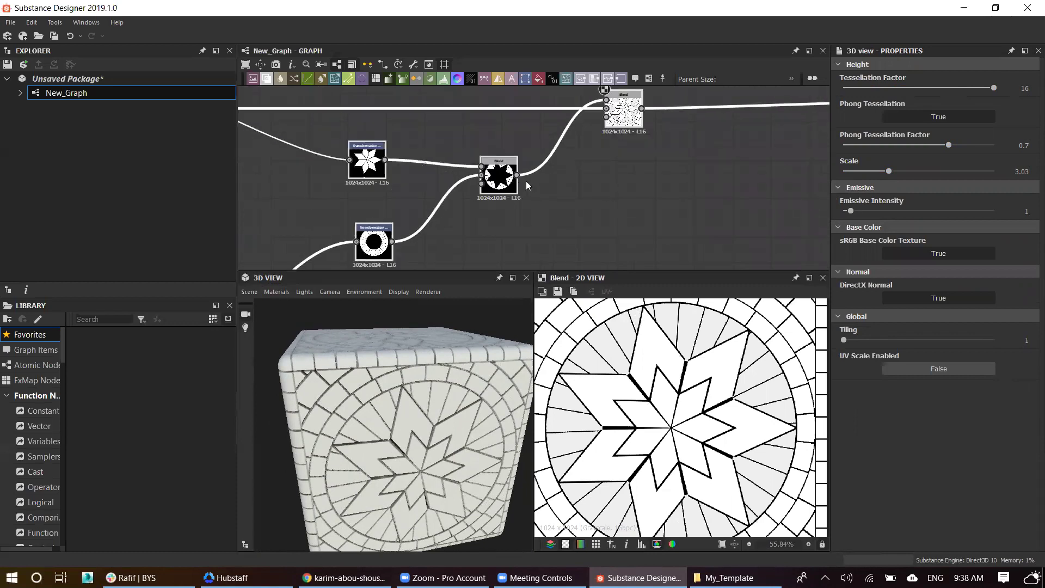
pyautogui.click(615, 133)
pyautogui.moveTo(983, 294); pyautogui.dragTo(1003, 297)
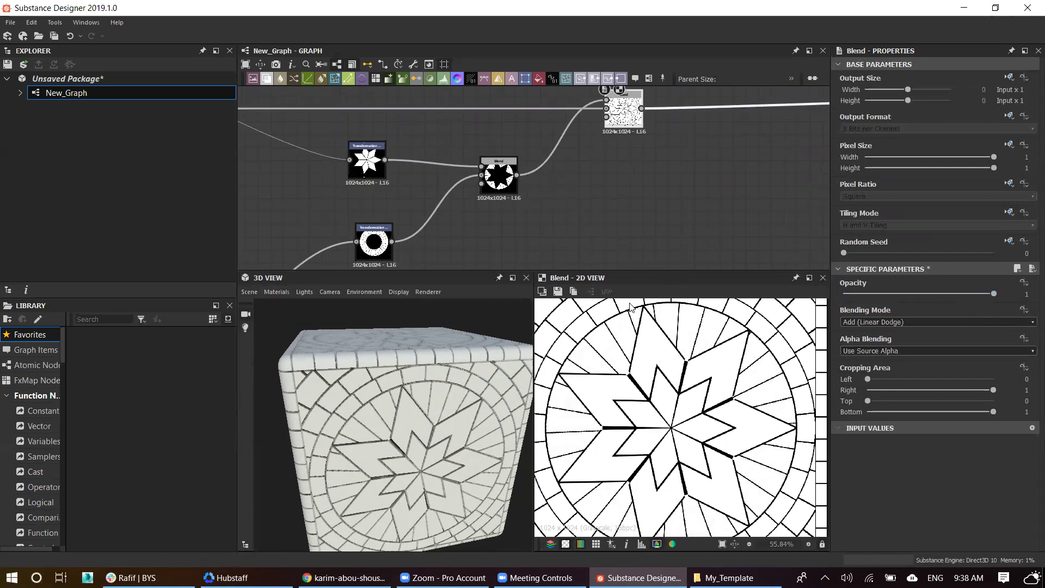
pyautogui.scroll(-4, 679, 383)
pyautogui.moveTo(635, 108)
pyautogui.mouseDown(button='middle')
pyautogui.moveTo(592, 173)
pyautogui.moveTo(562, 261)
pyautogui.mouseUp(button='middle')
# Step: Add a Flood Fill node followed by a Flood Fill to Random Grayscale node
pyautogui.press('space')
pyautogui.write('fil')
pyautogui.click(656, 167)
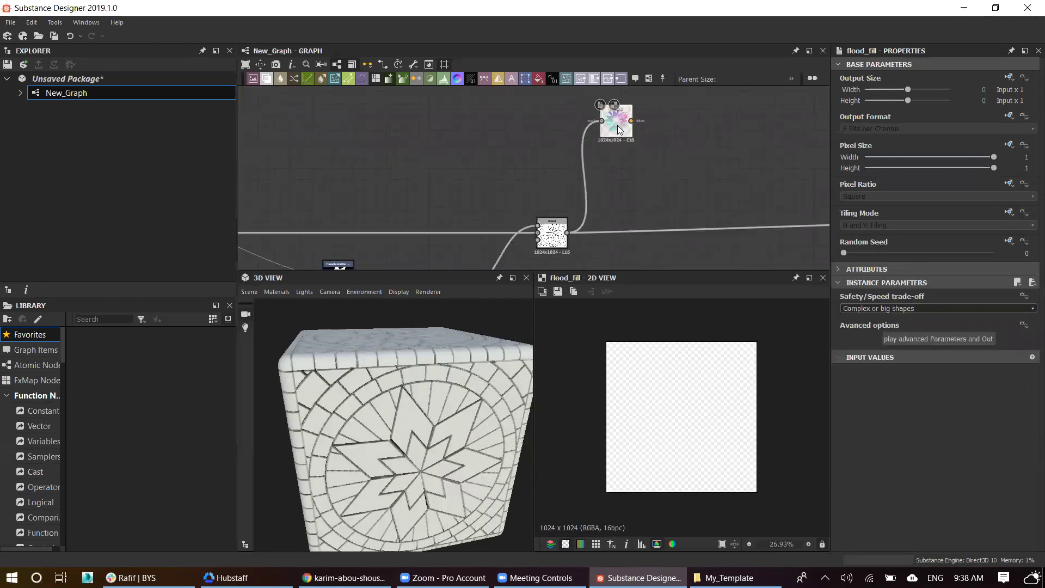
pyautogui.press('space')
pyautogui.write('filk')
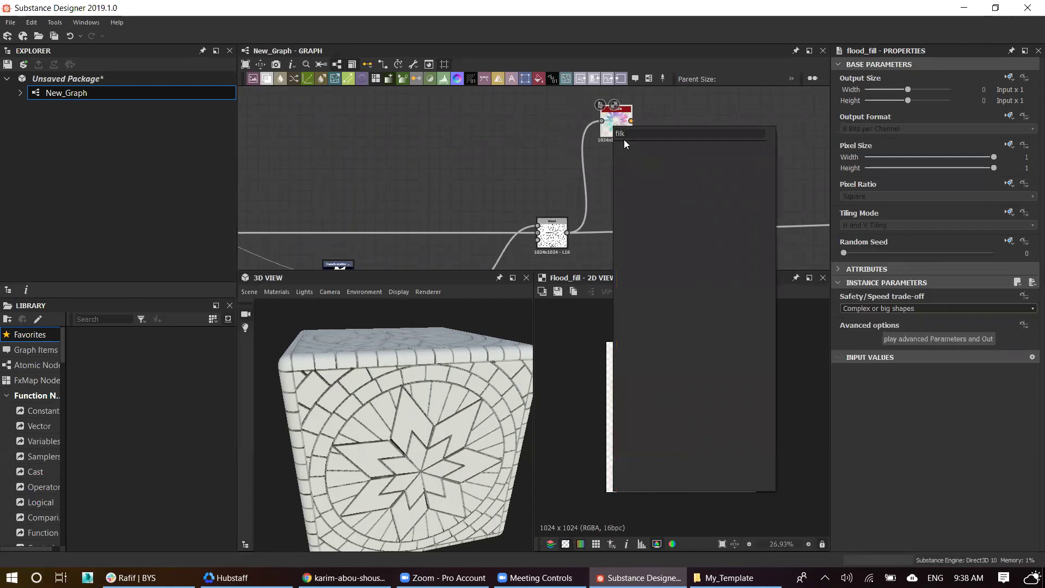
pyautogui.press('BackSpace')
pyautogui.press('Escape')
pyautogui.press('space')
pyautogui.write('fil')
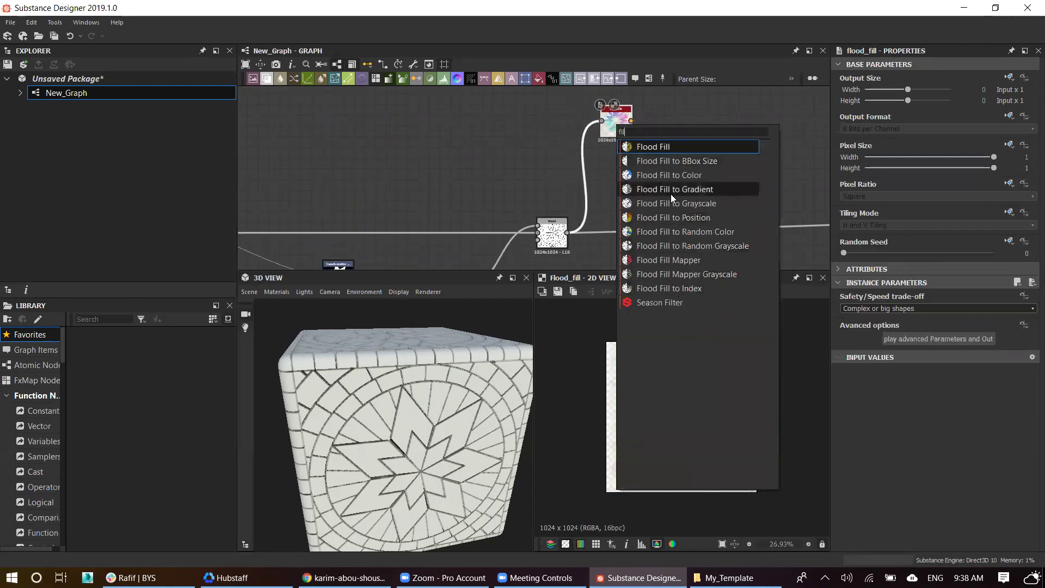
pyautogui.click(710, 252)
pyautogui.scroll(-2, 705, 399)
# Step: Add a new Blend node to the graph
pyautogui.press('space')
pyautogui.write('b')
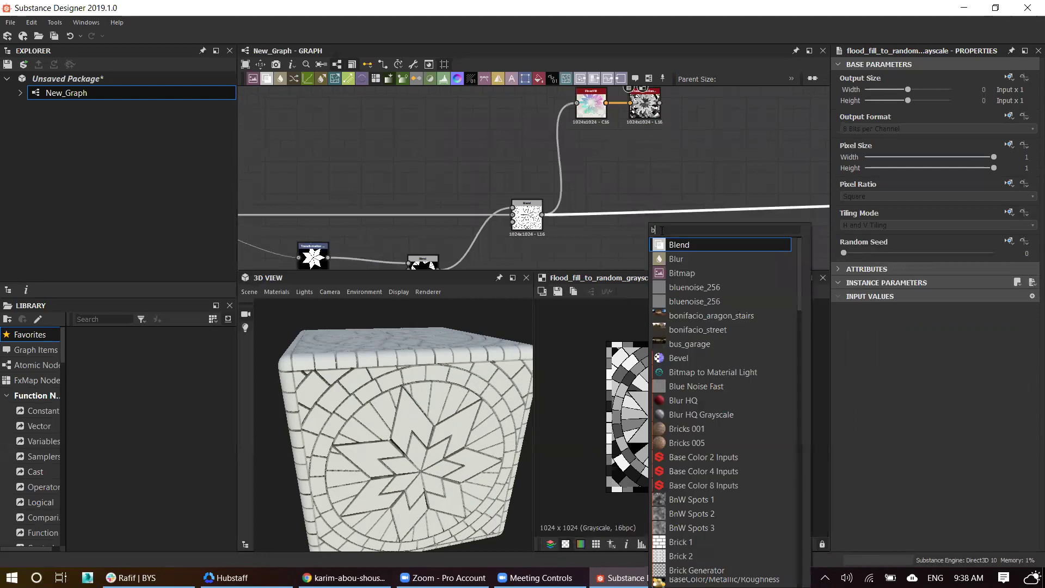
pyautogui.click(674, 246)
# Step: Feed the Flood Fill to Random Grayscale output into the new Blend
pyautogui.scroll(-3, 678, 148)
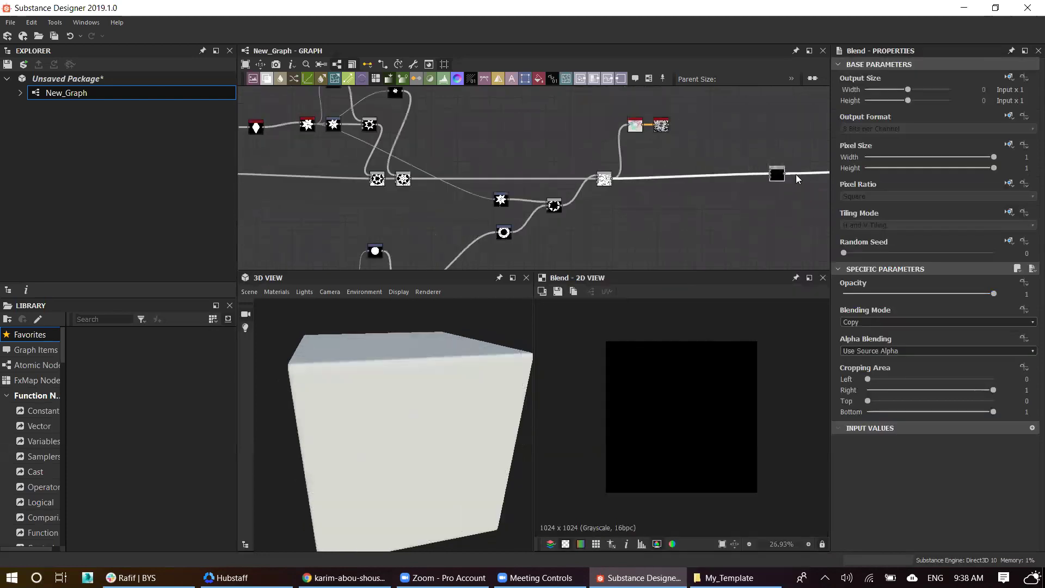
pyautogui.scroll(3, 702, 161)
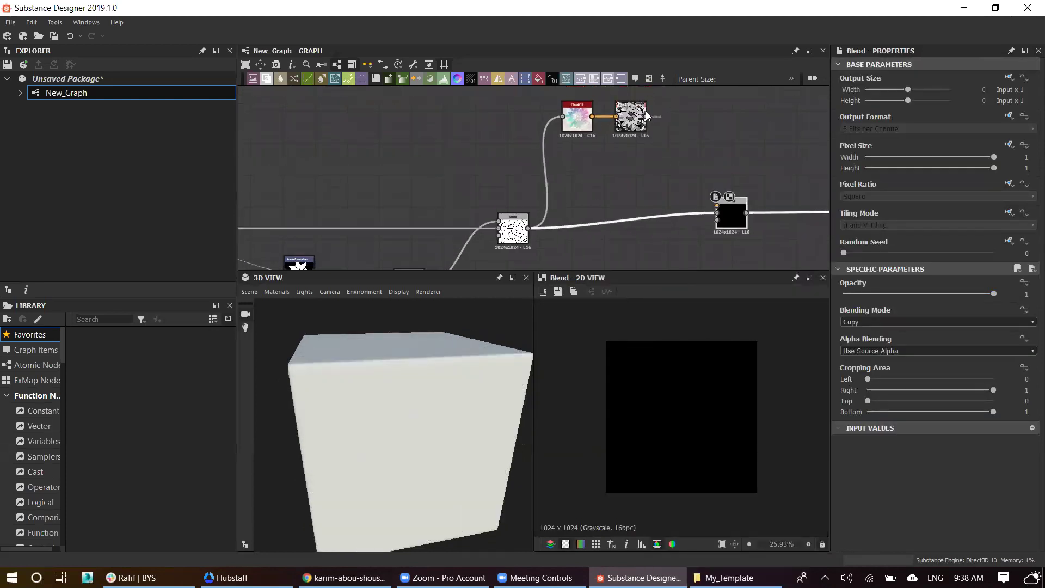
pyautogui.moveTo(724, 205); pyautogui.dragTo(717, 206)
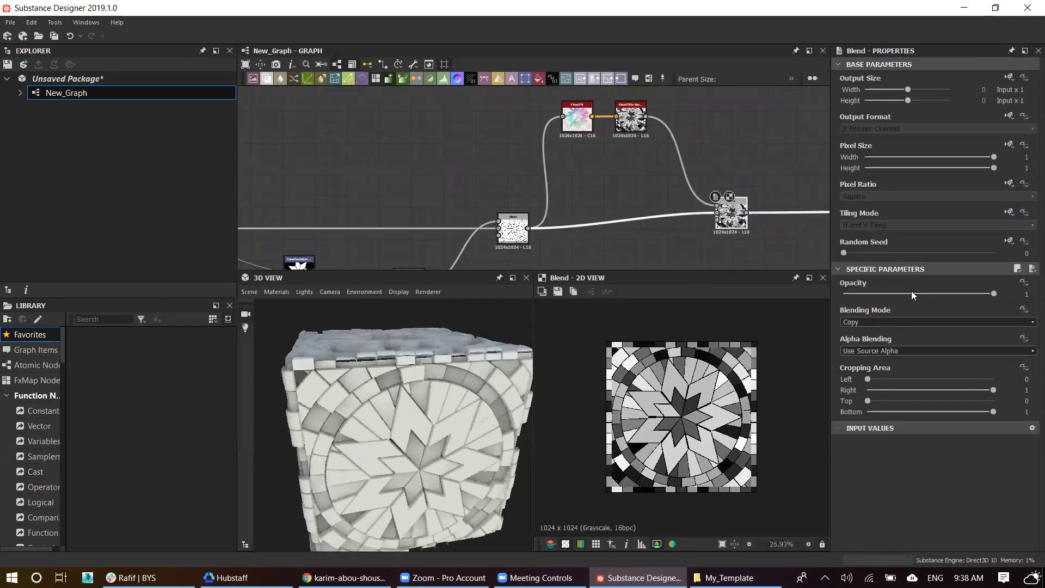
# Step: Set the Blend's opacity to 0.47, checking the tile variation in the 3D preview
pyautogui.click(887, 294)
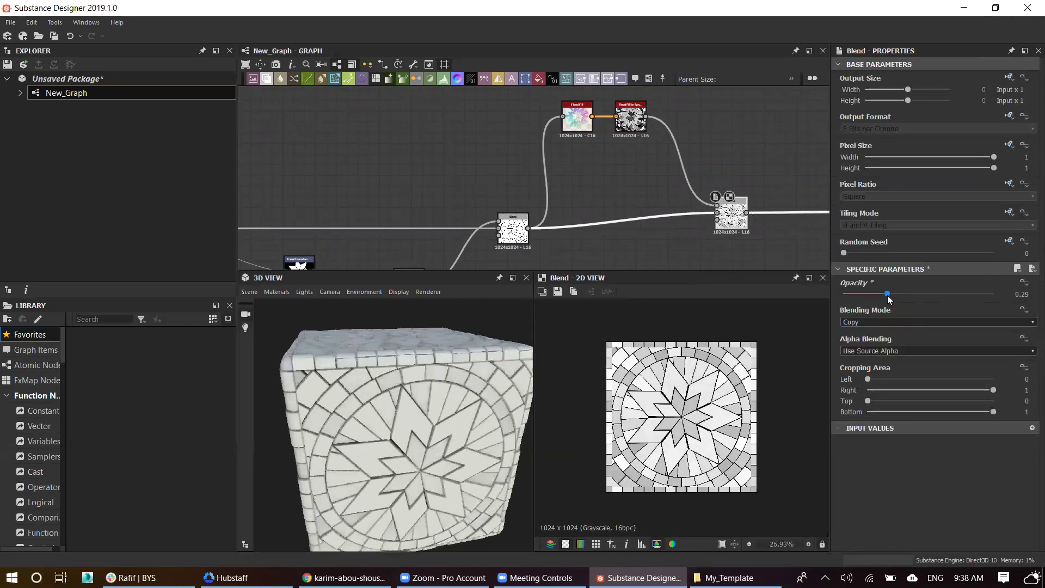
pyautogui.moveTo(442, 324)
pyautogui.mouseDown()
pyautogui.moveTo(430, 385)
pyautogui.moveTo(394, 407)
pyautogui.moveTo(342, 383)
pyautogui.moveTo(409, 409)
pyautogui.moveTo(352, 398)
pyautogui.moveTo(370, 376)
pyautogui.mouseUp()
pyautogui.scroll(5, 391, 351)
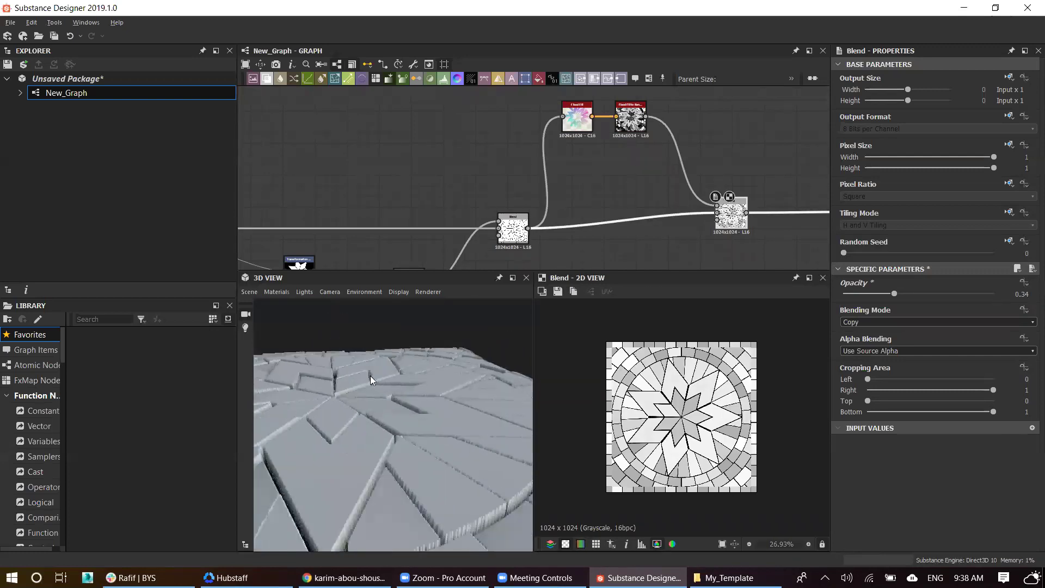
pyautogui.click(914, 294)
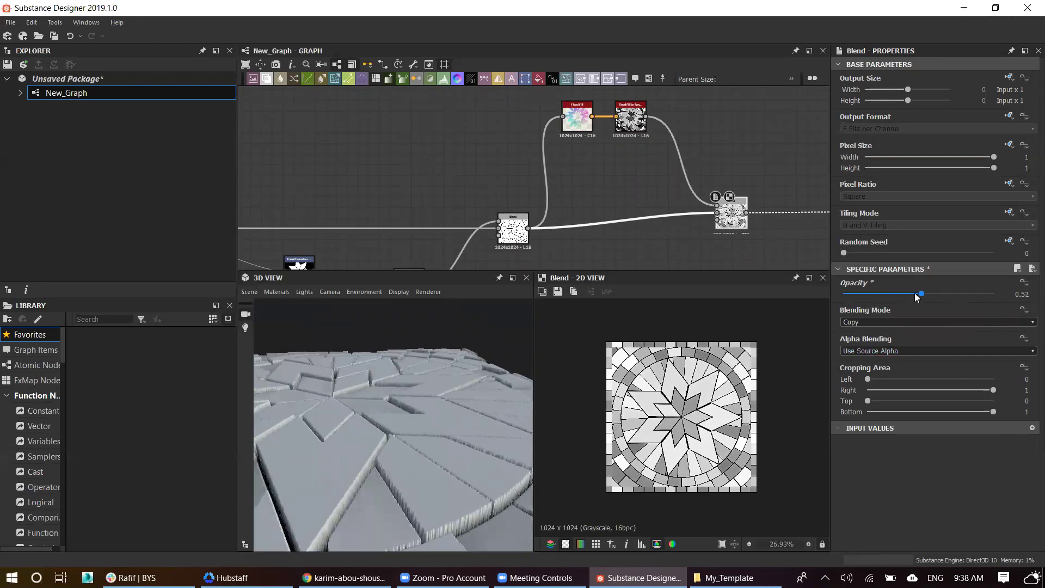
pyautogui.moveTo(452, 405)
pyautogui.mouseDown()
pyautogui.moveTo(480, 455)
pyautogui.moveTo(550, 382)
pyautogui.moveTo(472, 431)
pyautogui.moveTo(455, 417)
pyautogui.moveTo(331, 408)
pyautogui.moveTo(420, 428)
pyautogui.moveTo(397, 469)
pyautogui.moveTo(375, 370)
pyautogui.moveTo(256, 382)
pyautogui.moveTo(316, 394)
pyautogui.mouseUp()
pyautogui.scroll(-5, 415, 424)
pyautogui.scroll(5, 376, 370)
pyautogui.scroll(5, 321, 395)
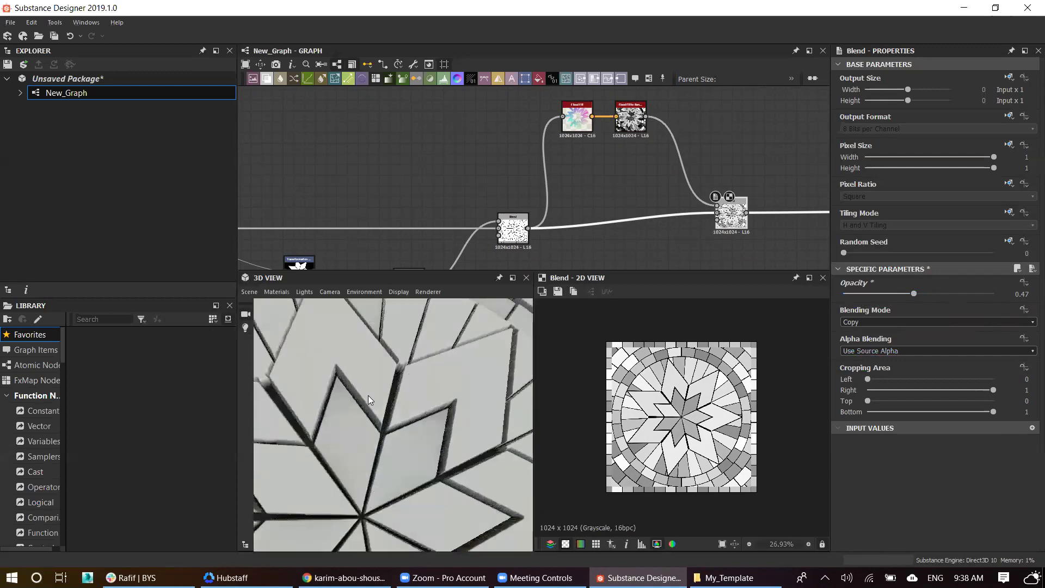
pyautogui.scroll(1, 608, 225)
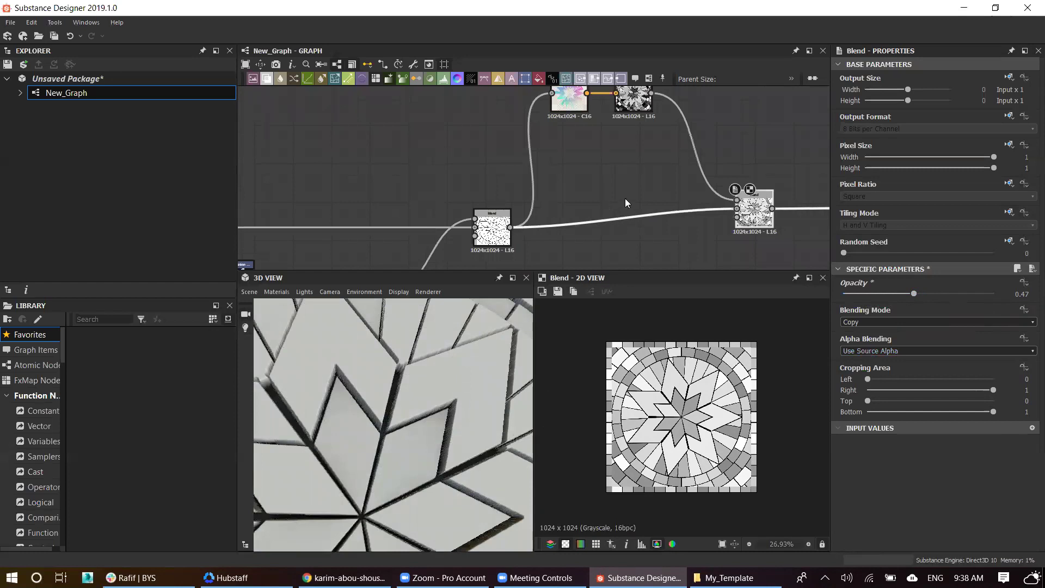
pyautogui.moveTo(625, 203); pyautogui.dragTo(595, 228, button='middle')
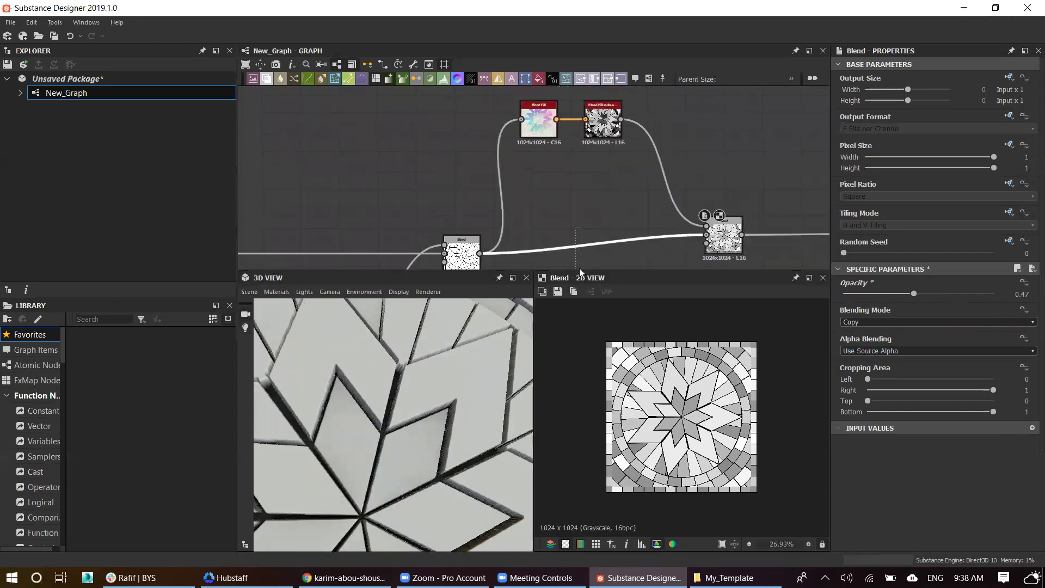
# Step: Add a Bevel node before the Blend with Distance 0.01 and Smoothing 0.88
pyautogui.press('space')
pyautogui.write('b')
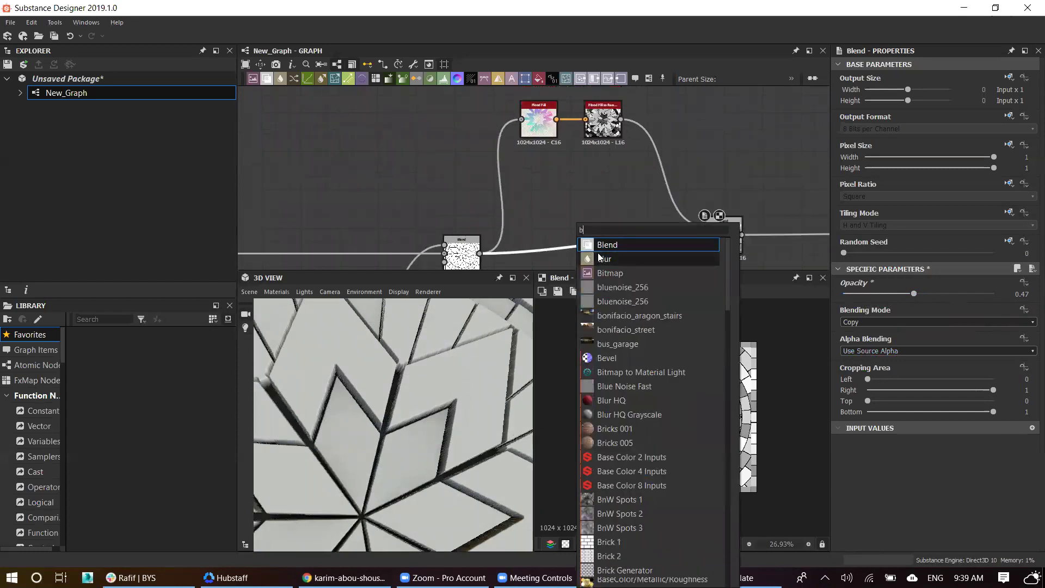
pyautogui.write('e')
pyautogui.click(615, 249)
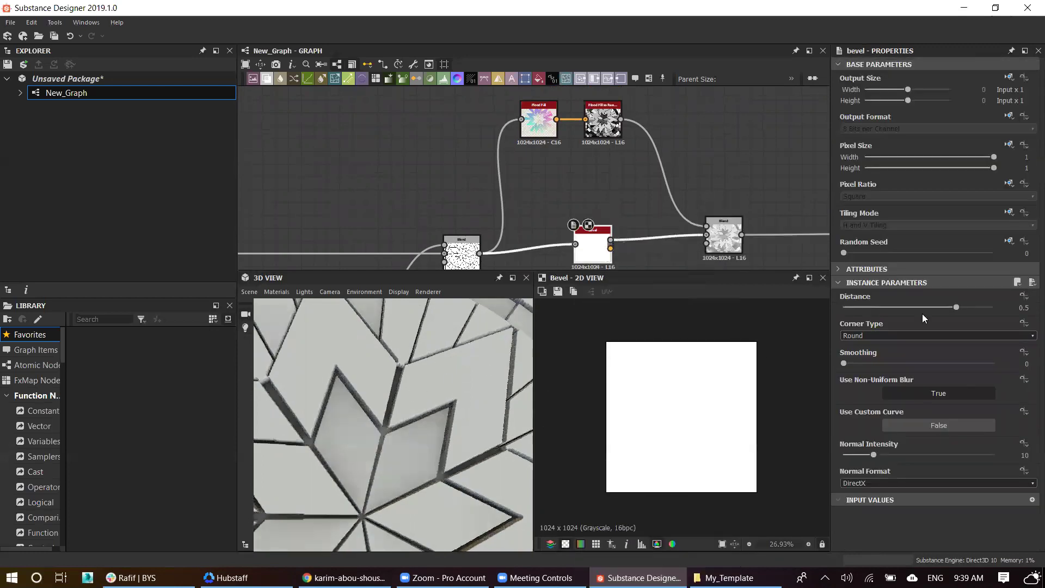
pyautogui.press('Return')
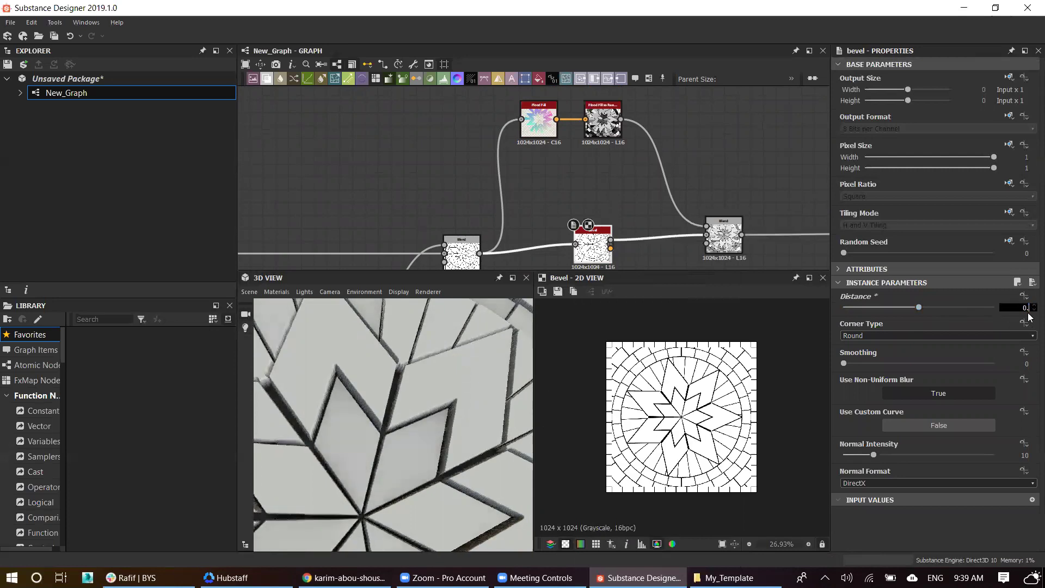
pyautogui.write('01')
pyautogui.press('Return')
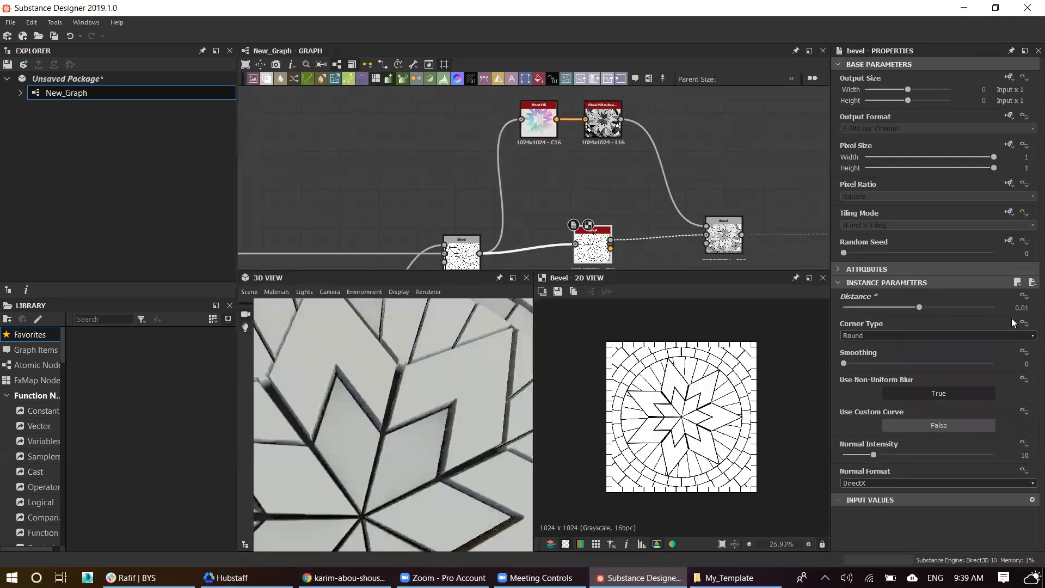
pyautogui.moveTo(456, 378)
pyautogui.mouseDown()
pyautogui.moveTo(461, 399)
pyautogui.moveTo(421, 384)
pyautogui.moveTo(443, 388)
pyautogui.mouseUp()
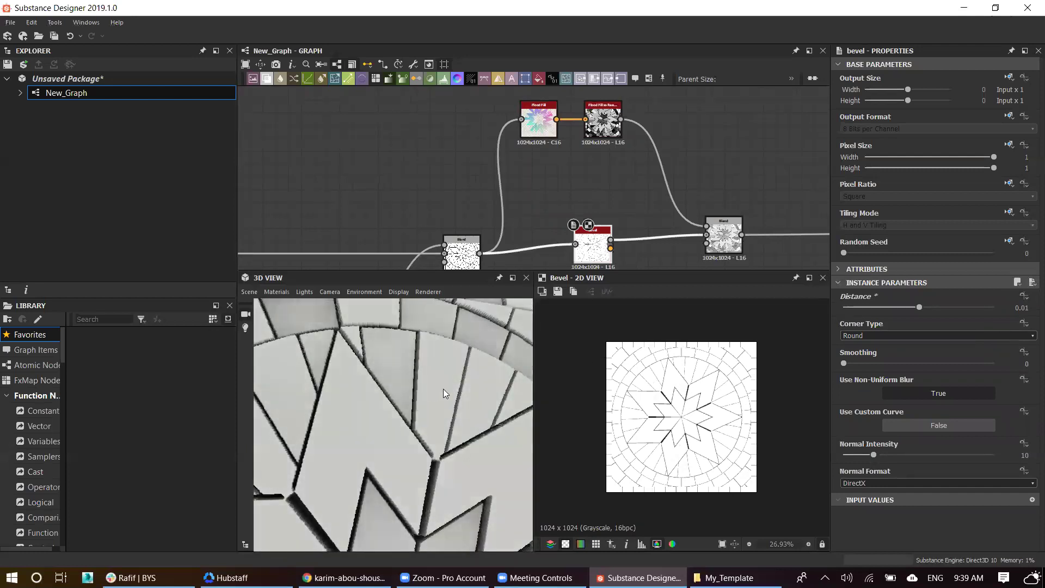
pyautogui.moveTo(853, 364); pyautogui.dragTo(870, 366)
# Step: Orbit the 3D preview to a low angle to inspect the rounded tile edges
pyautogui.scroll(2, 440, 356)
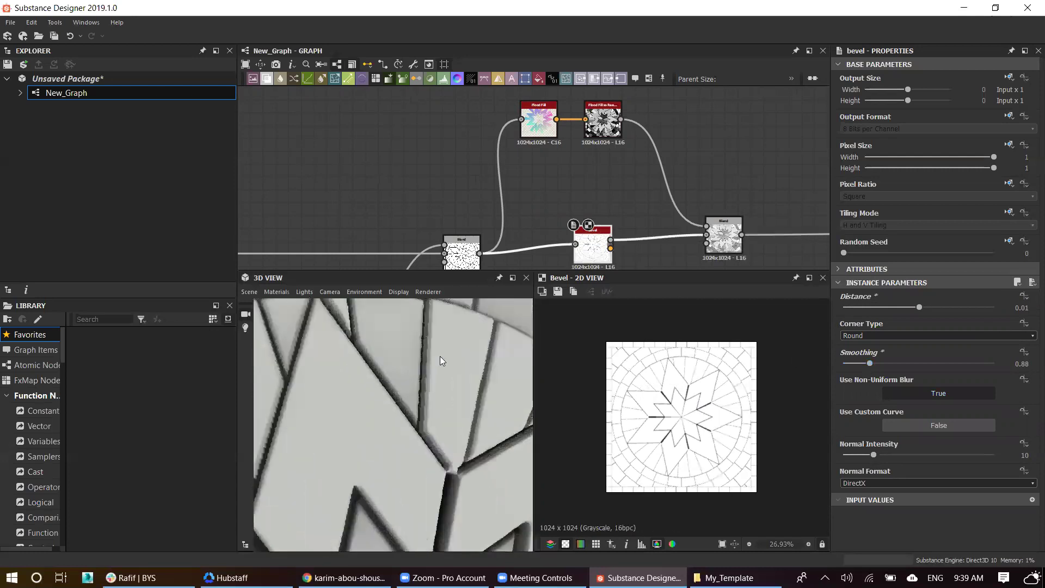
pyautogui.scroll(3, 418, 346)
pyautogui.scroll(-5, 439, 361)
pyautogui.moveTo(441, 371)
pyautogui.mouseDown()
pyautogui.moveTo(394, 430)
pyautogui.moveTo(414, 462)
pyautogui.moveTo(424, 379)
pyautogui.mouseUp()
pyautogui.scroll(3, 405, 455)
pyautogui.scroll(2, 371, 417)
pyautogui.scroll(-2, 392, 422)
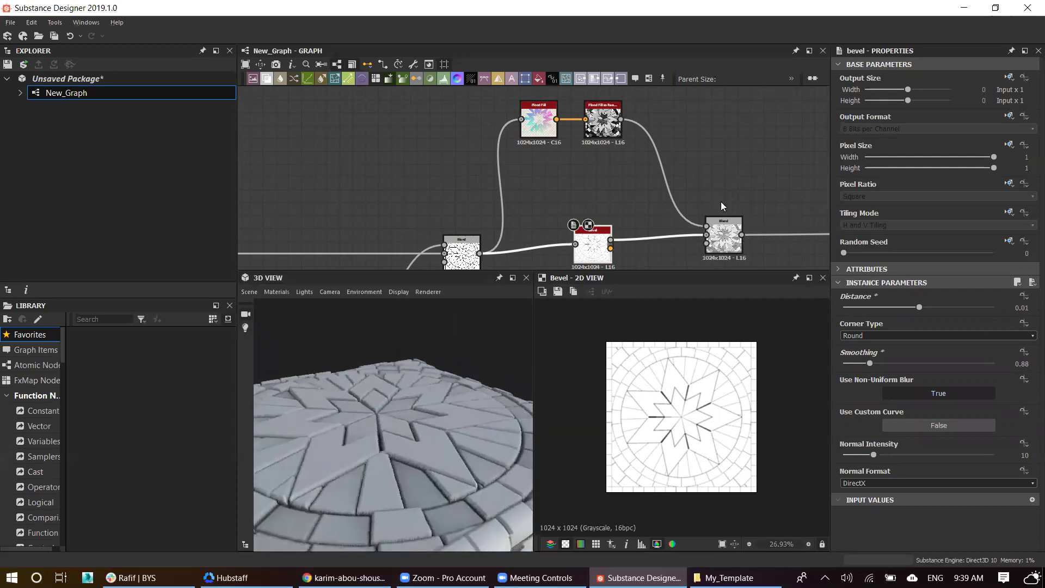
pyautogui.moveTo(714, 260); pyautogui.dragTo(657, 266, button='middle')
pyautogui.scroll(3, 697, 392)
# Step: Select the Blend node, view the tiles top-down, and bring the upper Flood Fill nodes into view
pyautogui.click(671, 239)
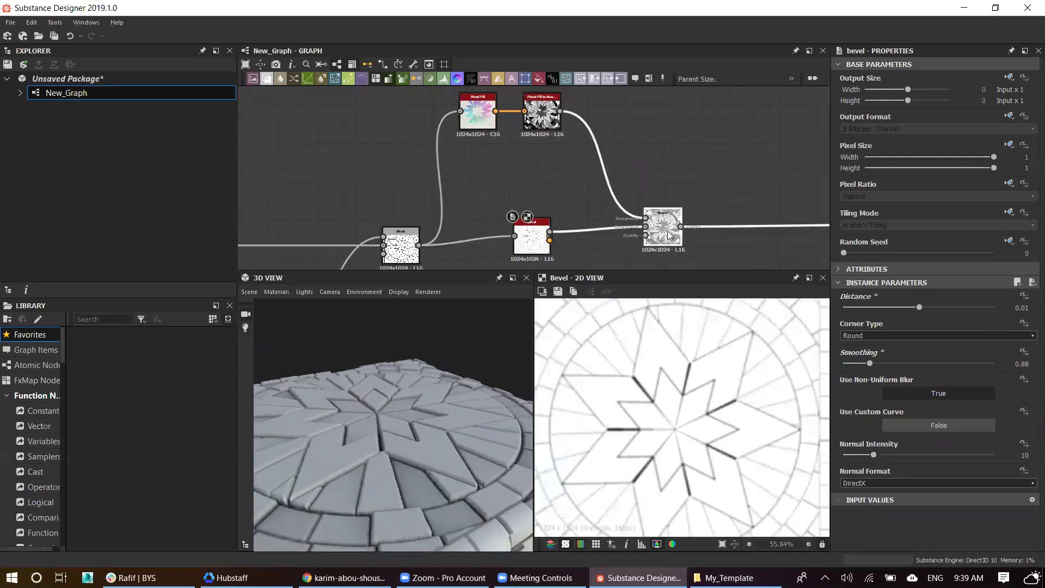
pyautogui.scroll(3, 688, 382)
pyautogui.scroll(-3, 688, 382)
pyautogui.moveTo(392, 430)
pyautogui.mouseDown()
pyautogui.moveTo(380, 420)
pyautogui.moveTo(386, 363)
pyautogui.moveTo(491, 264)
pyautogui.mouseUp()
pyautogui.scroll(5, 399, 408)
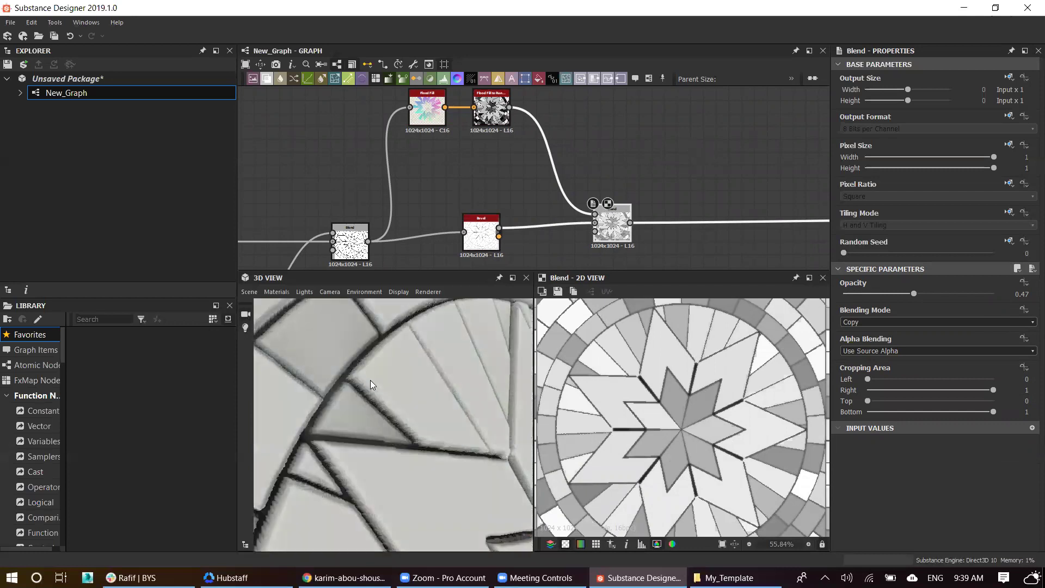
pyautogui.scroll(-3, 379, 388)
pyautogui.moveTo(610, 162)
pyautogui.mouseDown(button='middle')
pyautogui.moveTo(523, 206)
pyautogui.moveTo(525, 190)
pyautogui.moveTo(523, 229)
pyautogui.mouseUp(button='middle')
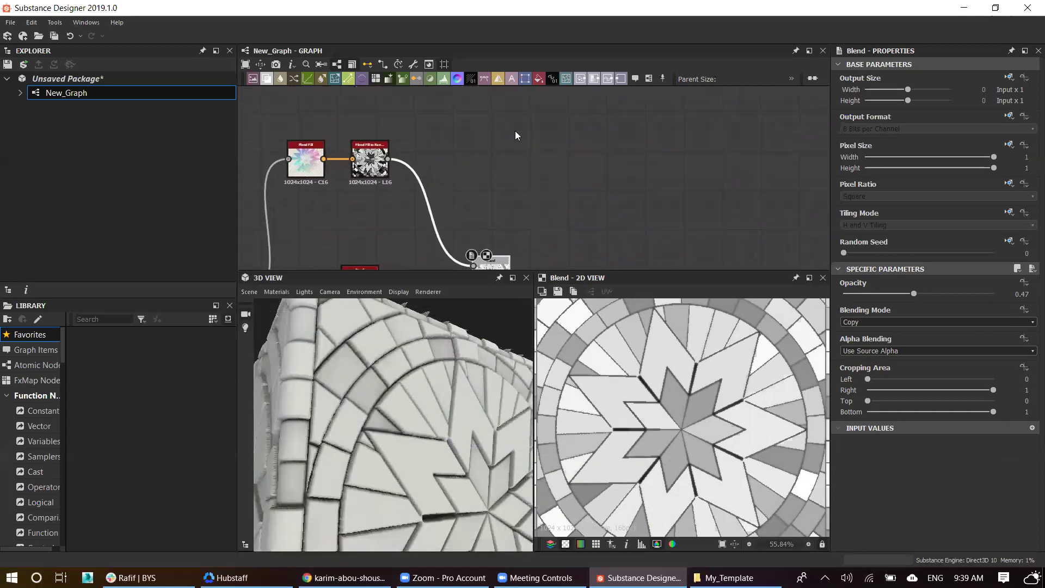
# Step: Delete the stray Input node and search the node list for 'fil' Flood Fill nodes
pyautogui.doubleClick(369, 158)
pyautogui.click(594, 83)
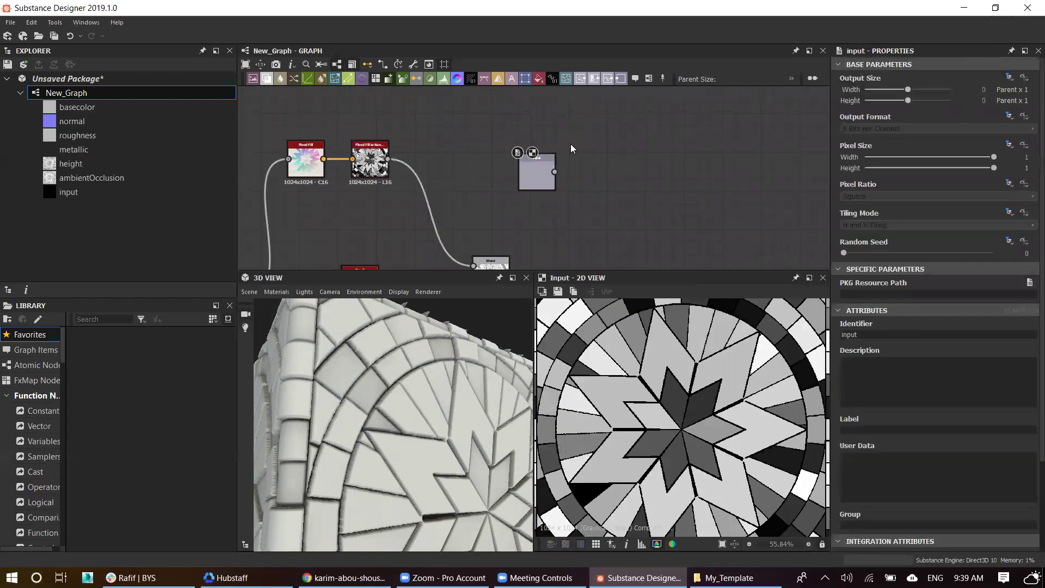
pyautogui.press('space')
pyautogui.click(540, 184)
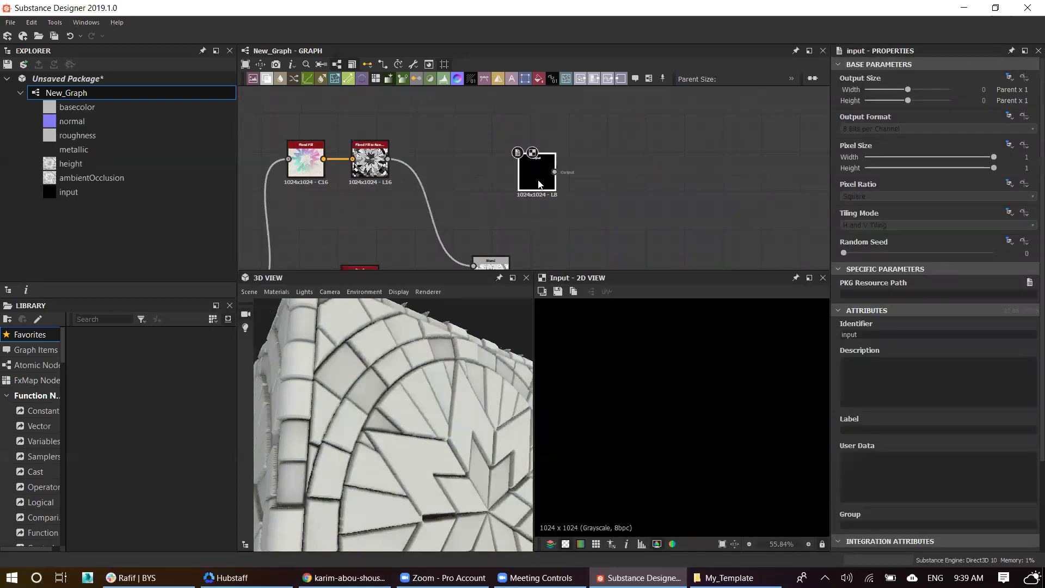
pyautogui.press('Delete')
pyautogui.press('space')
pyautogui.write('fil')
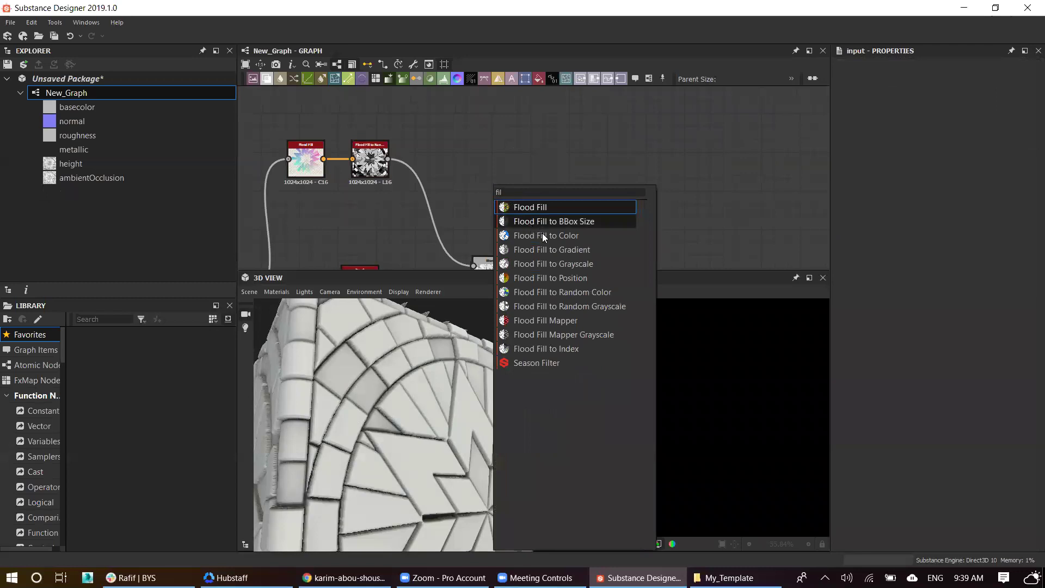
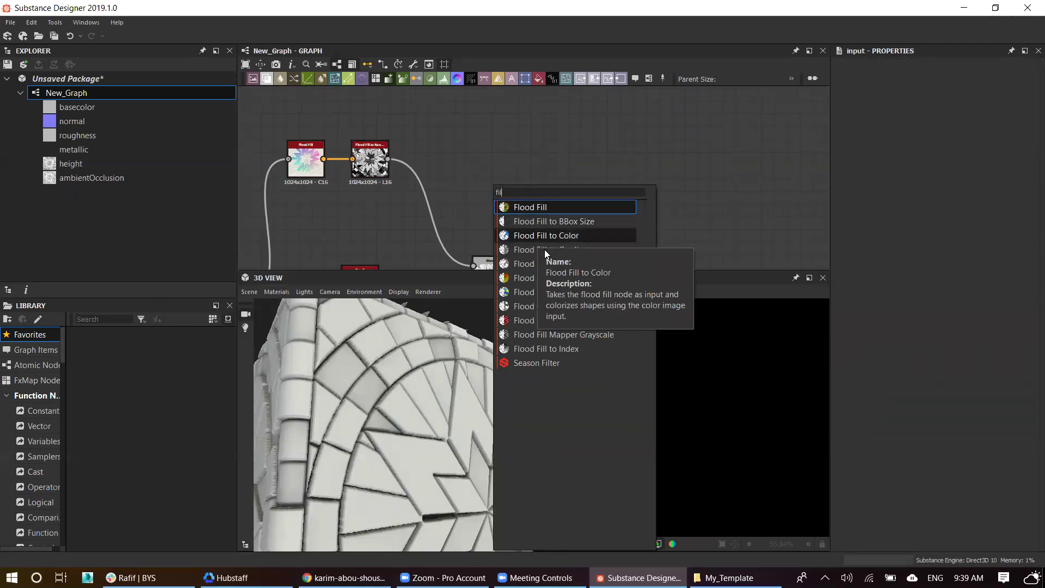
# Step: Wire Flood Fill to Random into Flood Fill to Gradient and set Angle Variation to 1
pyautogui.click(568, 157)
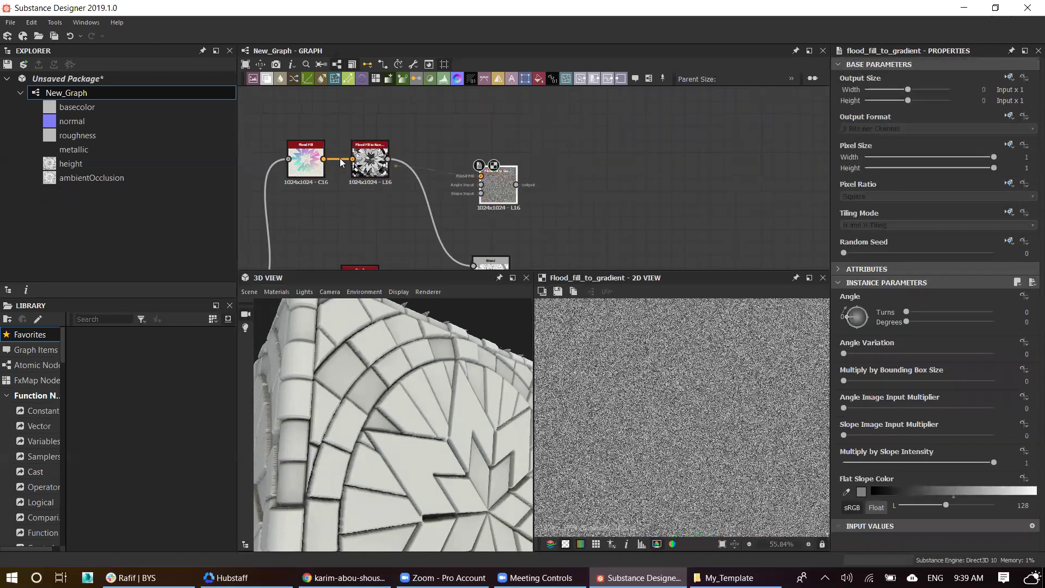
pyautogui.moveTo(387, 159); pyautogui.dragTo(481, 176)
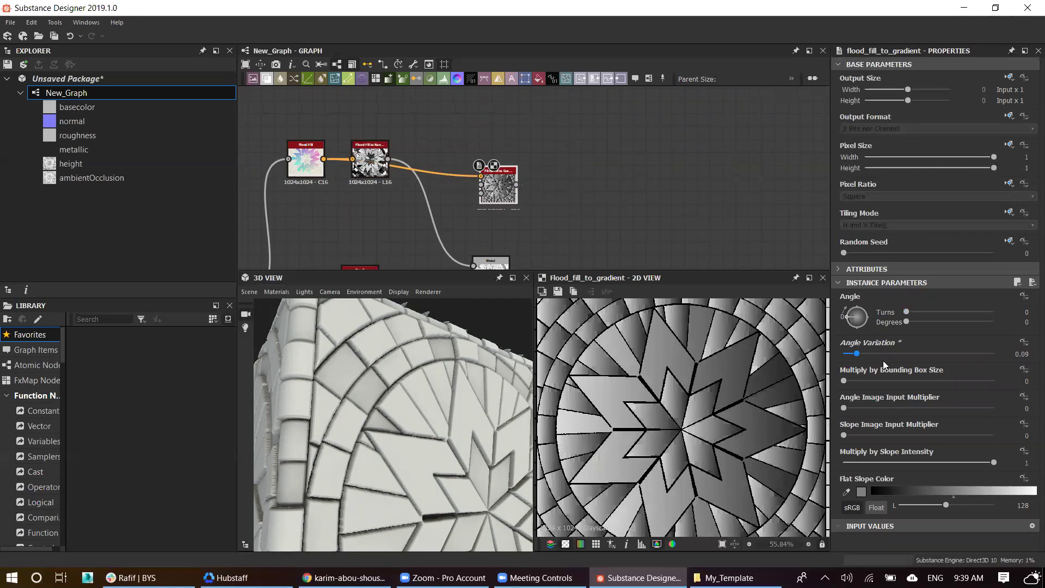
pyautogui.moveTo(884, 365); pyautogui.dragTo(1029, 365)
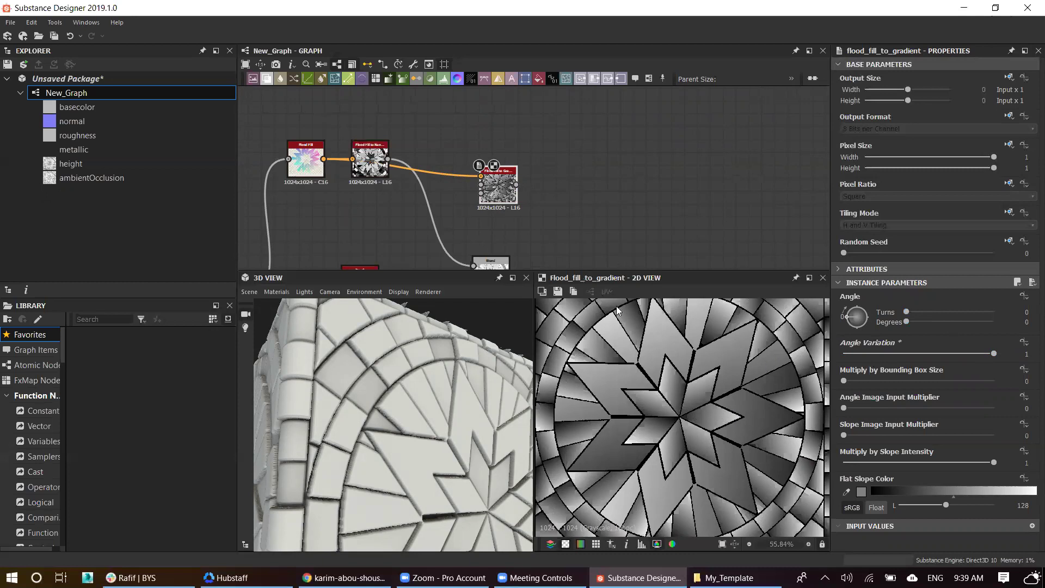
# Step: Pan and zoom around the graph to inspect the gradient-shaded tiles
pyautogui.moveTo(490, 218); pyautogui.dragTo(664, 154, button='middle')
pyautogui.scroll(2, 667, 347)
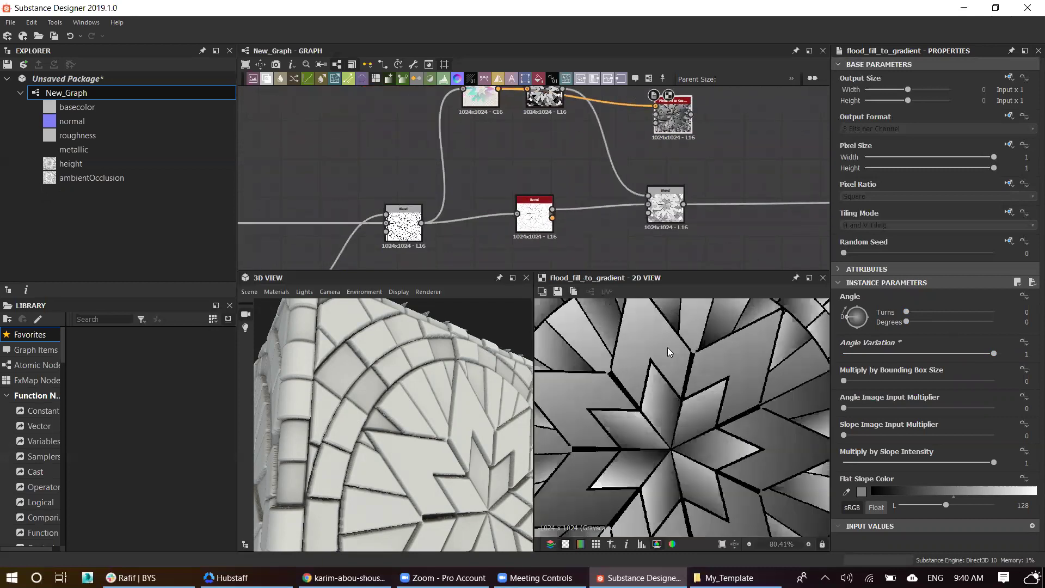
pyautogui.scroll(1, 670, 351)
pyautogui.moveTo(471, 234); pyautogui.dragTo(561, 252, button='middle')
pyautogui.scroll(1, 742, 366)
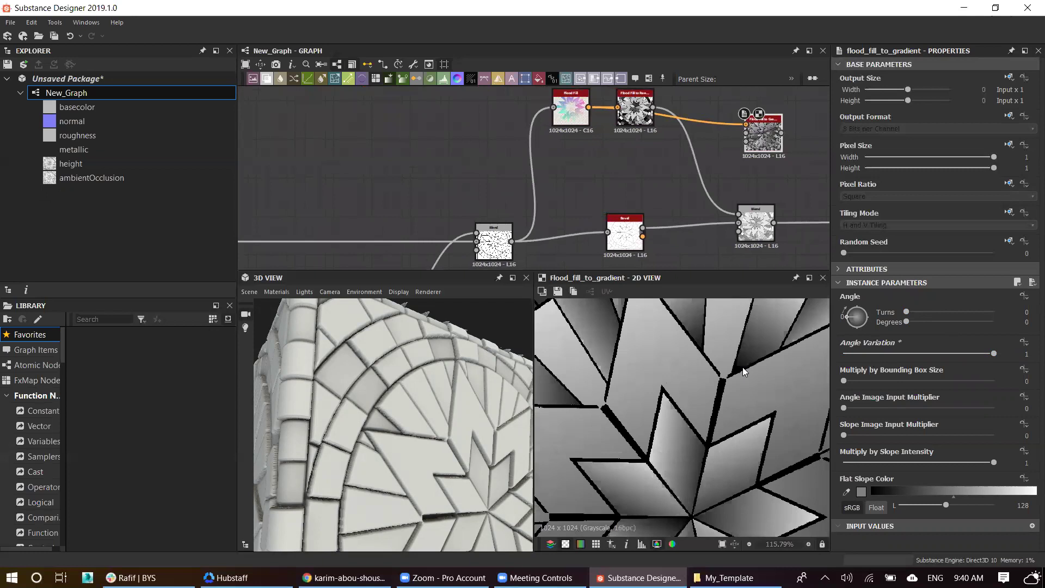
pyautogui.scroll(3, 743, 368)
pyautogui.scroll(-3, 599, 190)
pyautogui.moveTo(599, 191); pyautogui.dragTo(631, 229, button='middle')
# Step: Try shrinking the star in its Transformation node, then undo the resize
pyautogui.scroll(3, 632, 228)
pyautogui.doubleClick(631, 229)
pyautogui.scroll(-5, 687, 329)
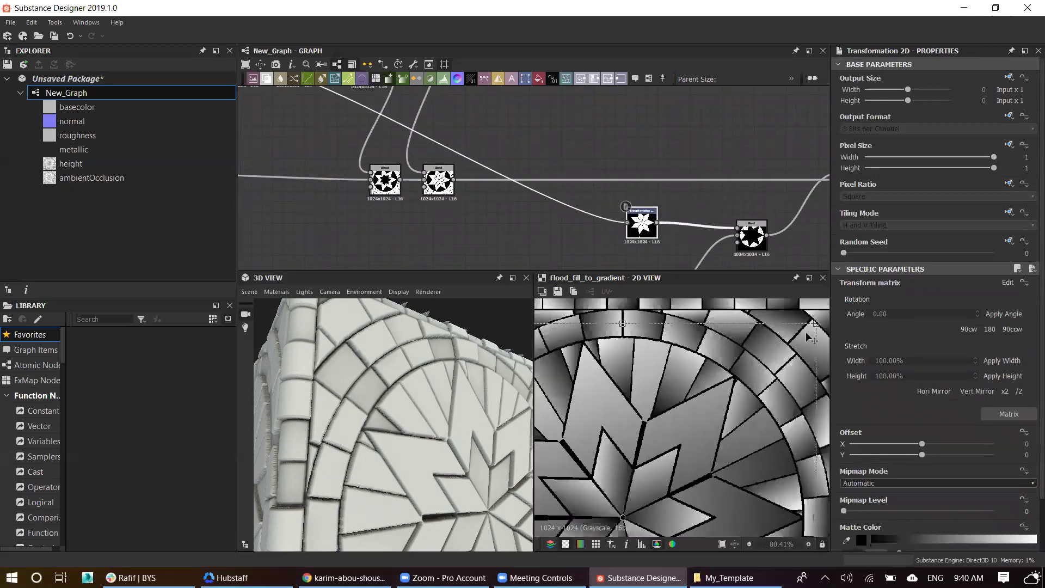
pyautogui.moveTo(817, 322); pyautogui.dragTo(807, 326)
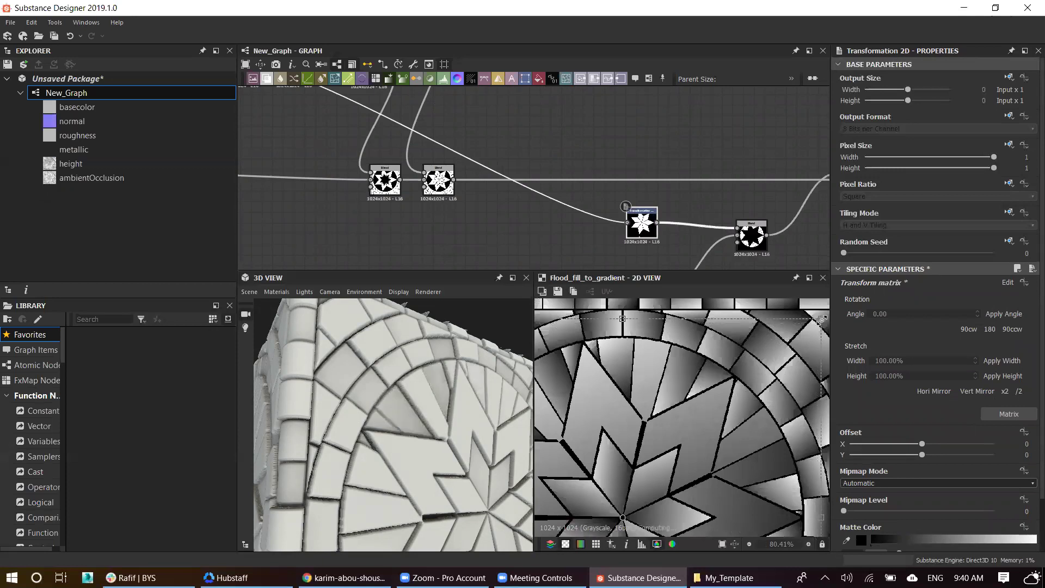
pyautogui.hotkey('ctrl', 'z')
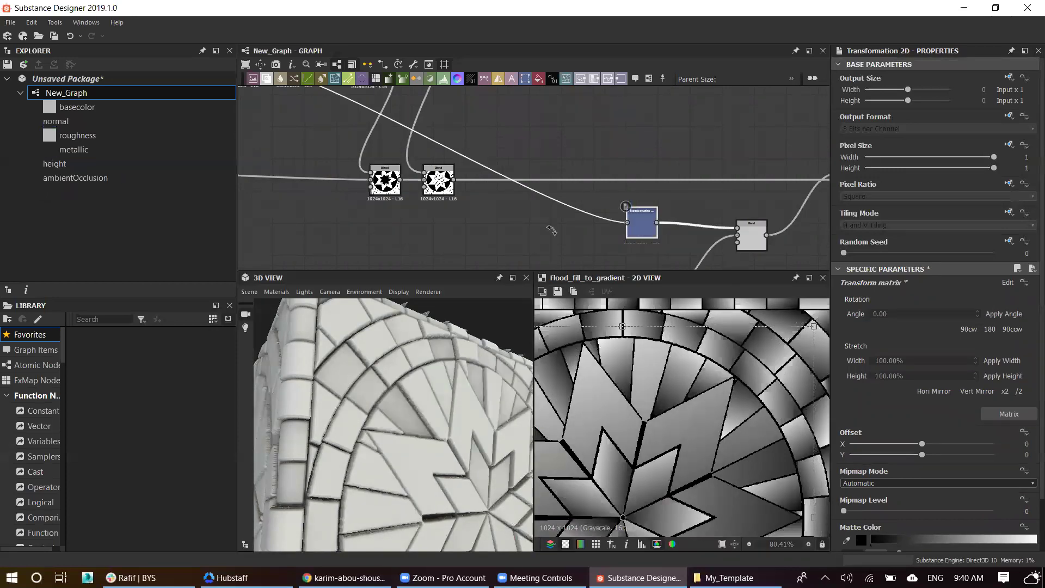
# Step: Check the Blend outputs, then scale and rotate the inner star with the Transformation gizmo
pyautogui.doubleClick(442, 187)
pyautogui.scroll(-2, 656, 433)
pyautogui.moveTo(624, 235); pyautogui.dragTo(603, 202, button='middle')
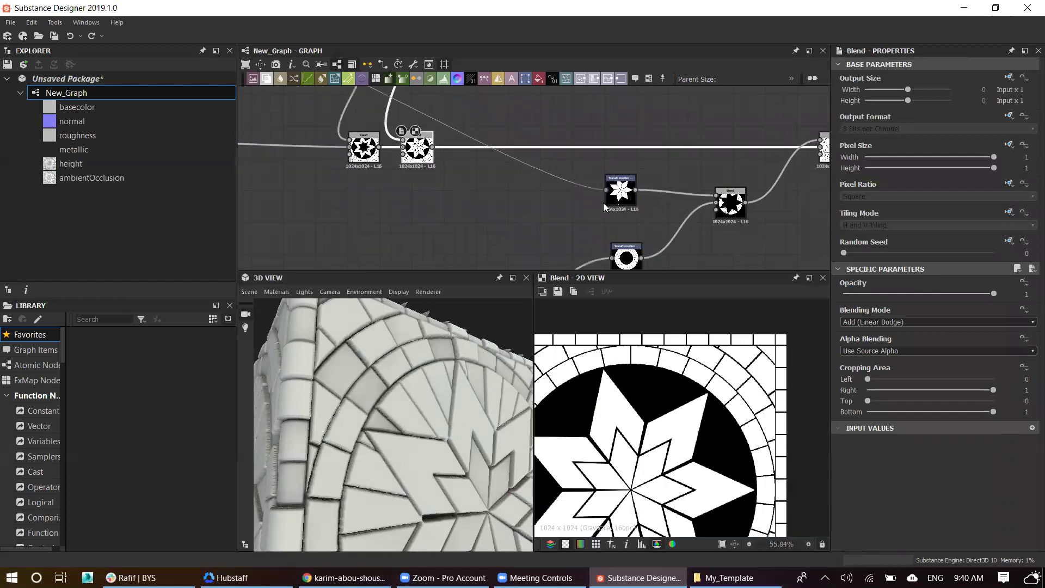
pyautogui.doubleClick(735, 214)
pyautogui.scroll(3, 659, 410)
pyautogui.click(642, 254)
pyautogui.scroll(-3, 784, 375)
pyautogui.moveTo(788, 364); pyautogui.dragTo(789, 365)
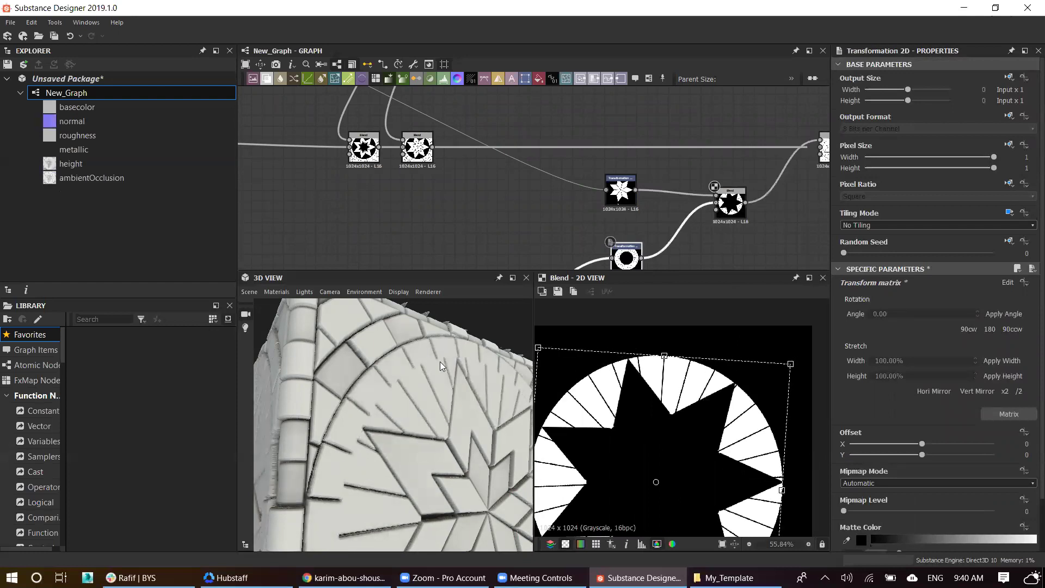
# Step: Insert a Transformation 2D after the Add Blend and scale up the whole mosaic pattern
pyautogui.moveTo(441, 366); pyautogui.dragTo(435, 392)
pyautogui.moveTo(778, 172); pyautogui.dragTo(714, 216, button='middle')
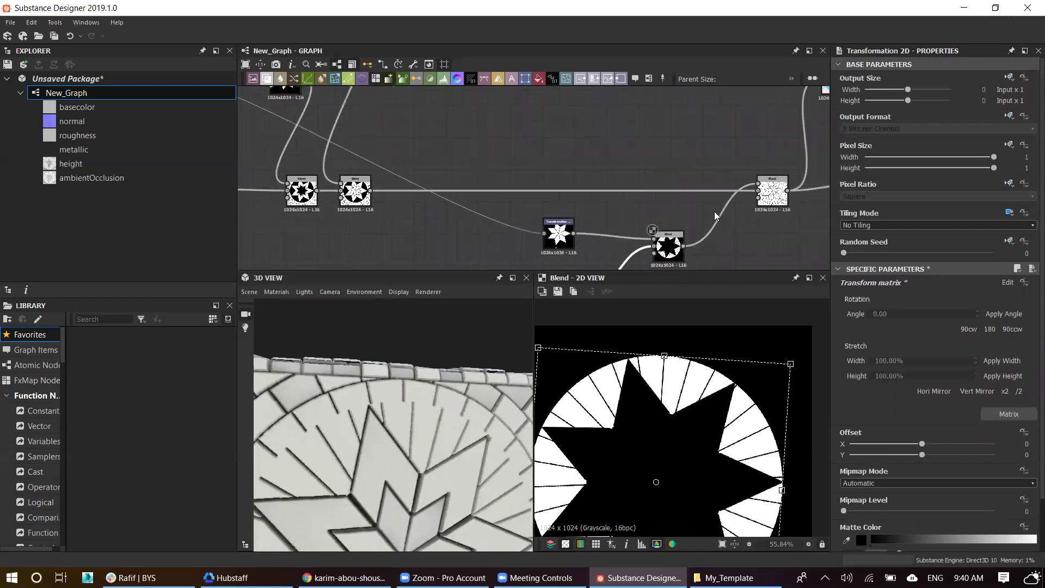
pyautogui.click(766, 200)
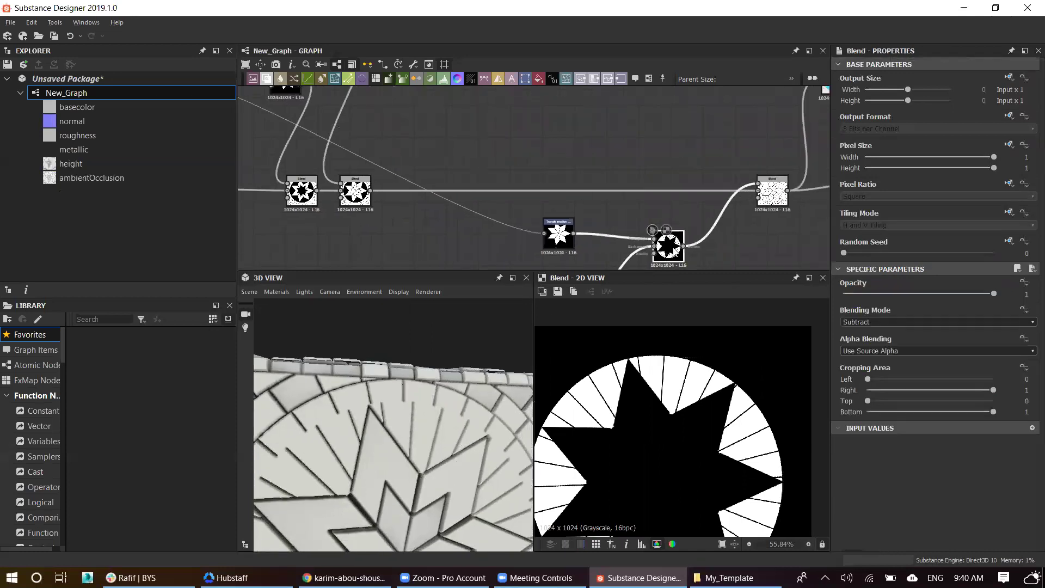
pyautogui.click(765, 201)
pyautogui.press('space')
pyautogui.click(685, 237)
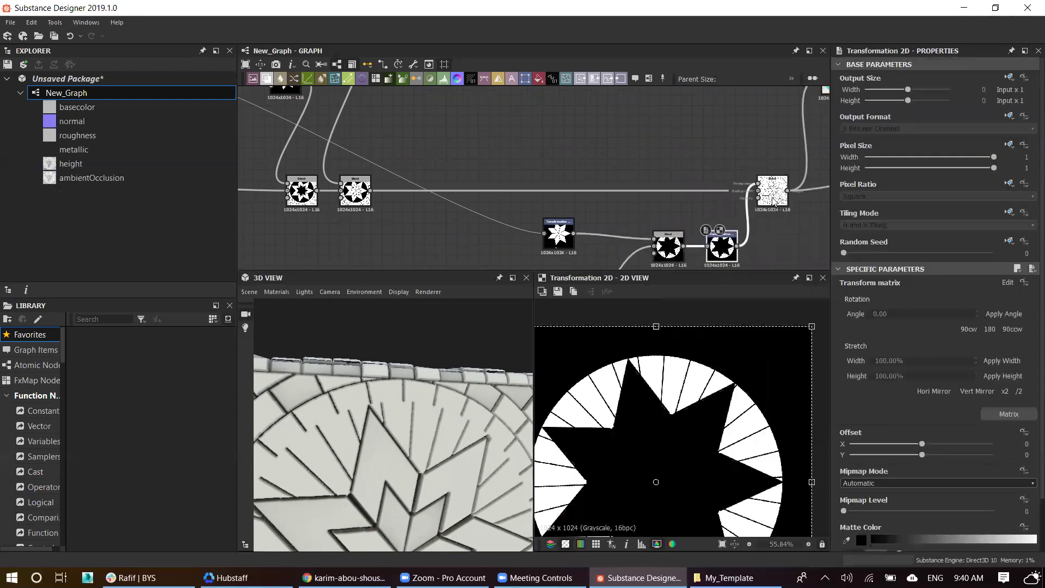
pyautogui.click(773, 200)
pyautogui.click(719, 253)
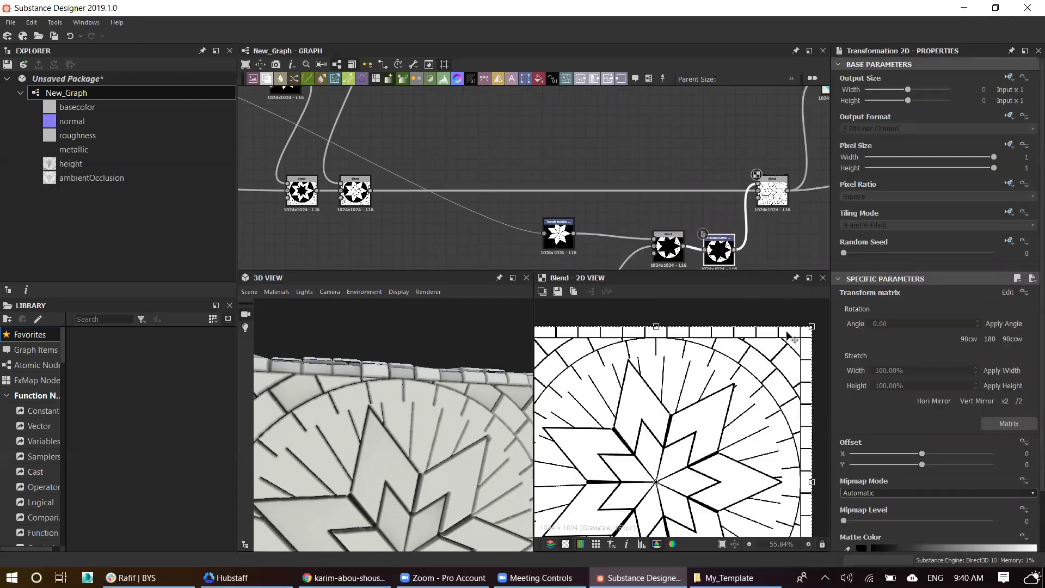
pyautogui.moveTo(812, 327); pyautogui.dragTo(809, 329)
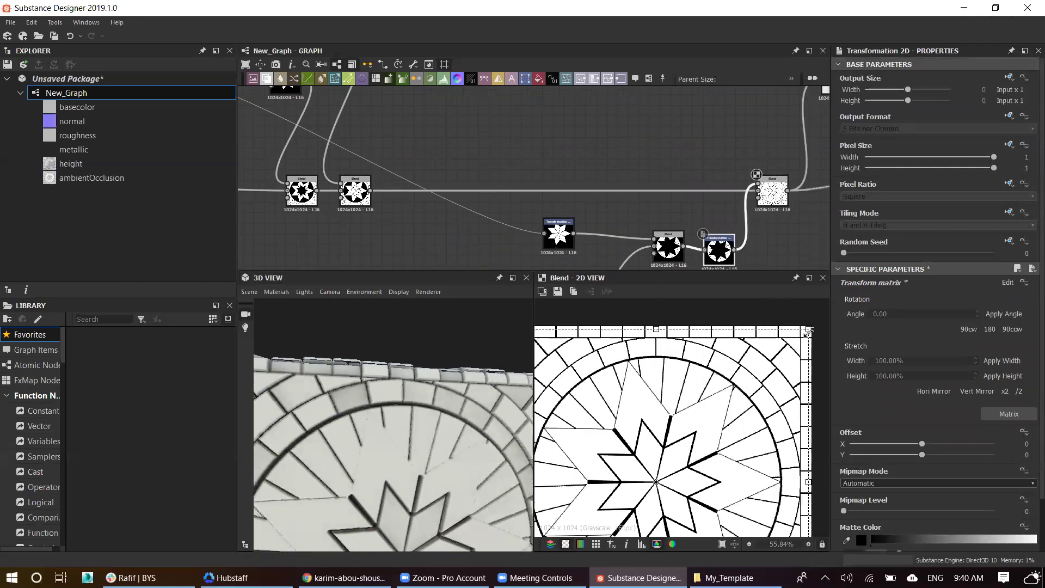
pyautogui.moveTo(796, 162); pyautogui.dragTo(702, 178, button='middle')
# Step: Preview the Flood Fill to Random and Flood Fill to Gradient outputs and tidy the layout
pyautogui.moveTo(733, 131); pyautogui.dragTo(636, 160, button='middle')
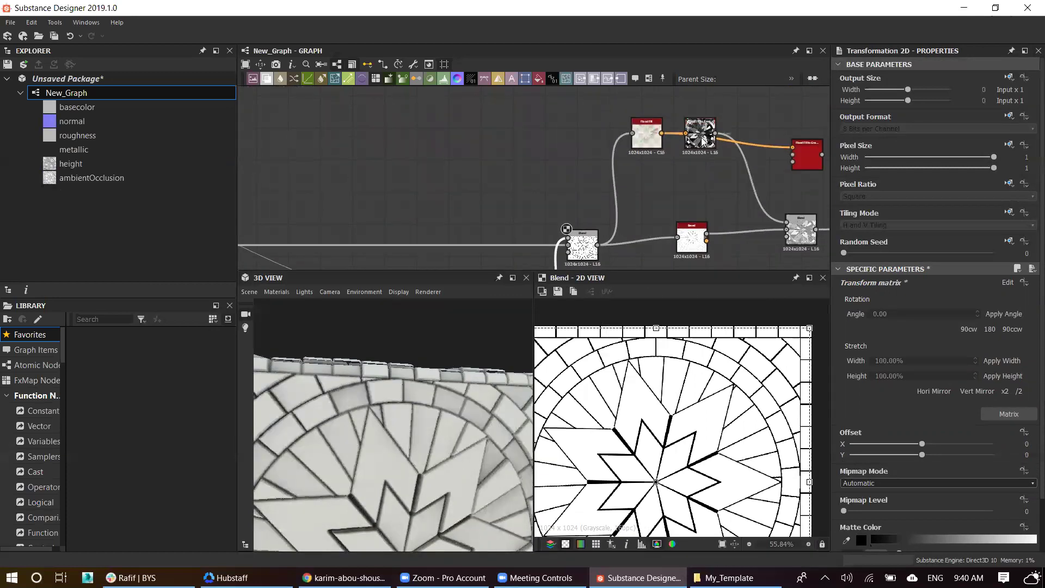
pyautogui.doubleClick(702, 136)
pyautogui.moveTo(635, 419); pyautogui.dragTo(614, 379, button='middle')
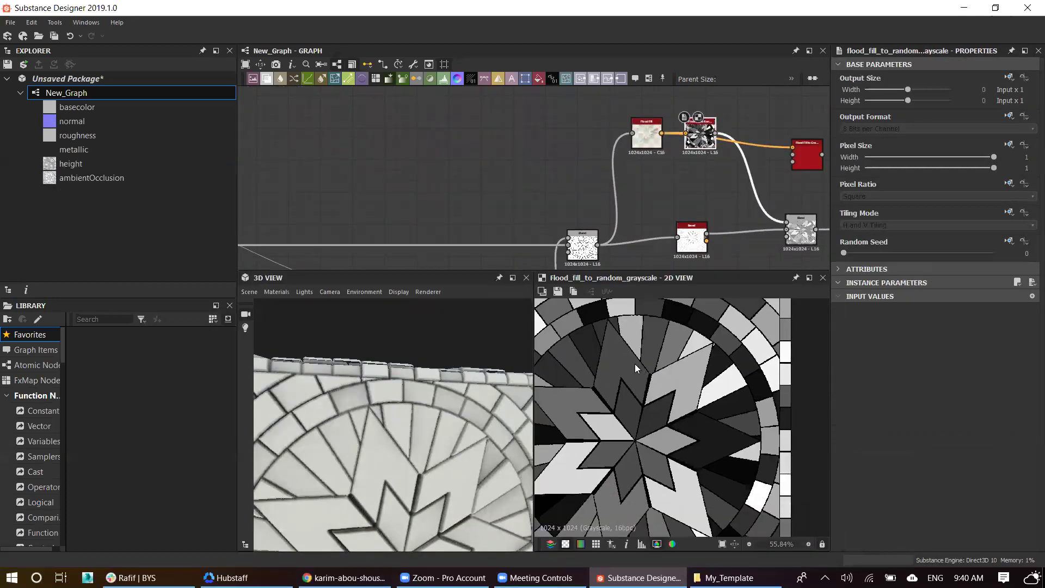
pyautogui.scroll(-4, 683, 452)
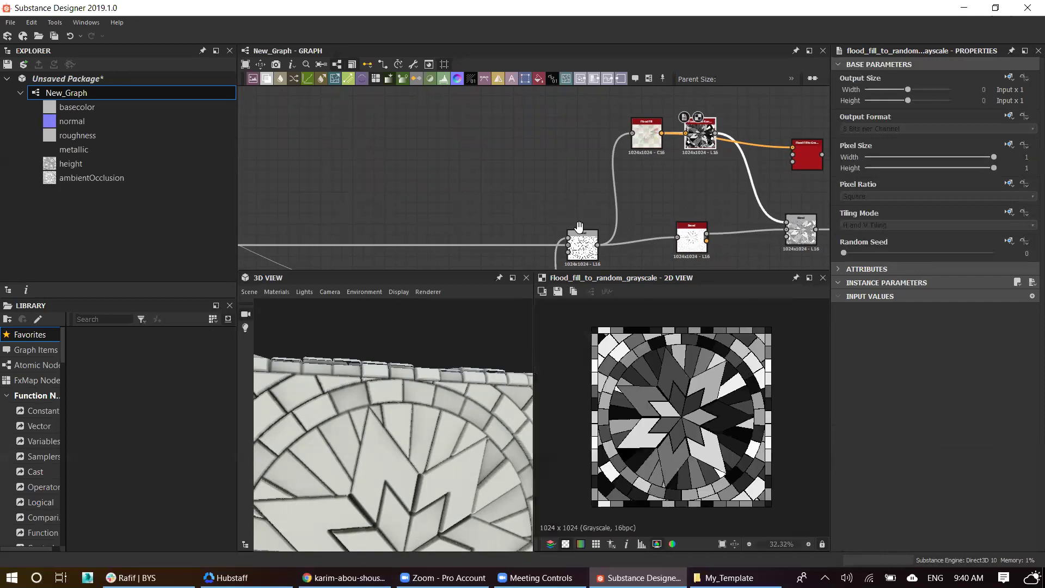
pyautogui.moveTo(579, 226); pyautogui.dragTo(421, 229, button='middle')
pyautogui.doubleClick(659, 155)
pyautogui.scroll(2, 679, 378)
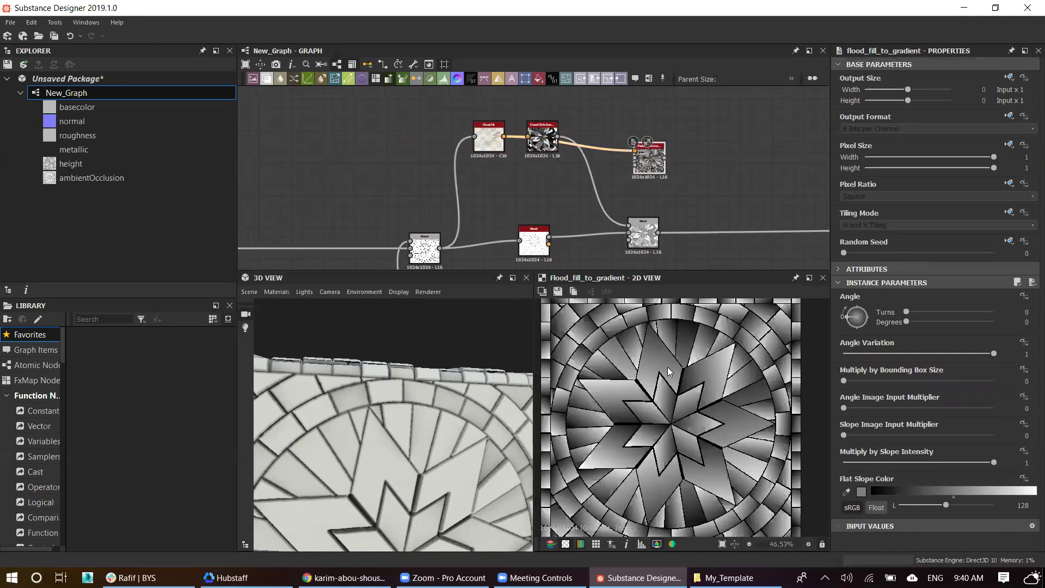
pyautogui.scroll(-3, 607, 120)
pyautogui.scroll(4, 618, 138)
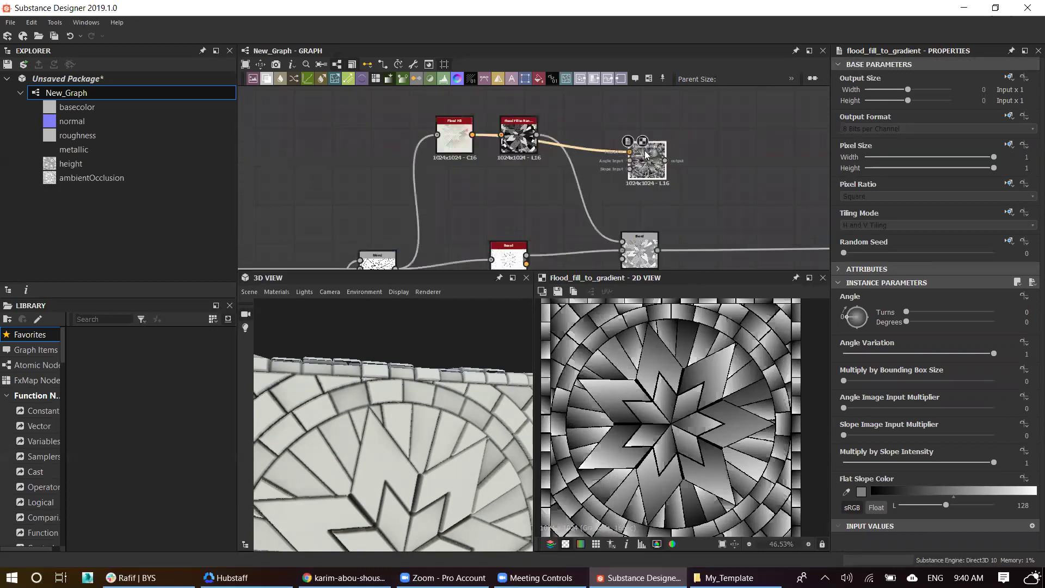
pyautogui.moveTo(621, 144); pyautogui.dragTo(611, 240, button='middle')
pyautogui.moveTo(611, 241); pyautogui.dragTo(611, 175)
pyautogui.moveTo(708, 154); pyautogui.dragTo(664, 162, button='middle')
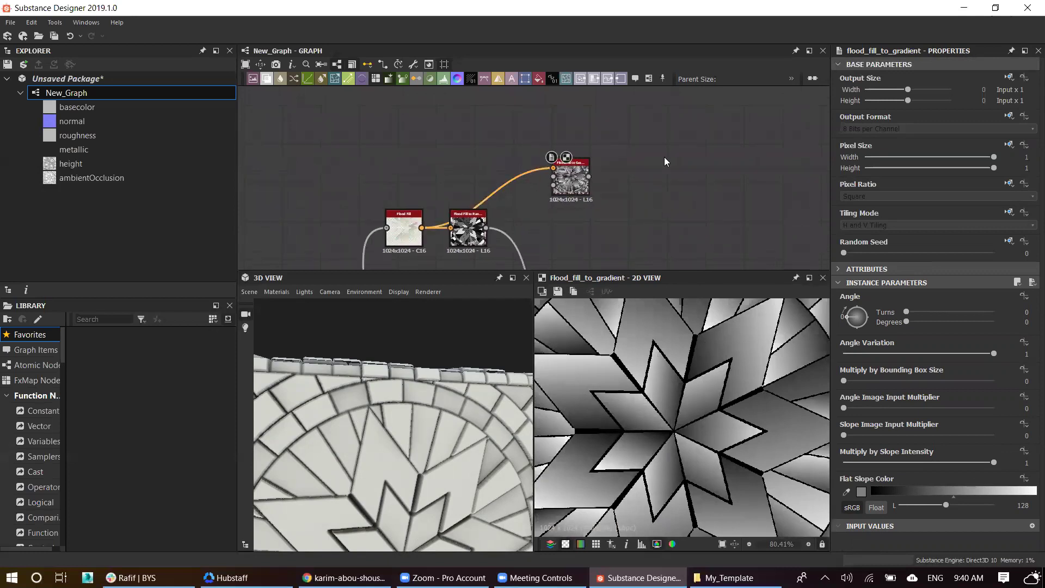
# Step: Add a Clouds 2 noise and a Directional Warp fed by the gradient and clouds
pyautogui.press('space')
pyautogui.write('cl')
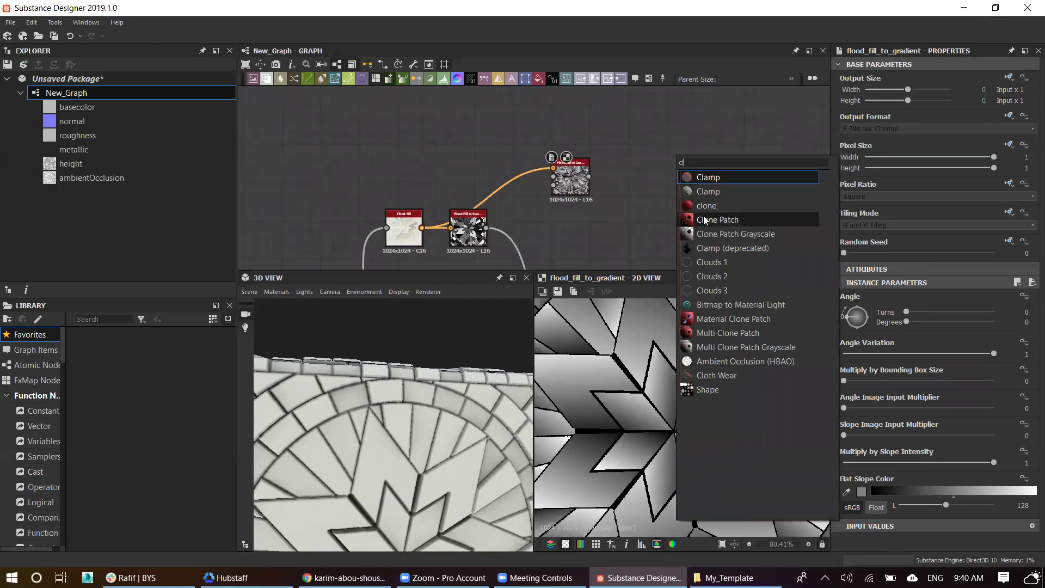
pyautogui.click(704, 276)
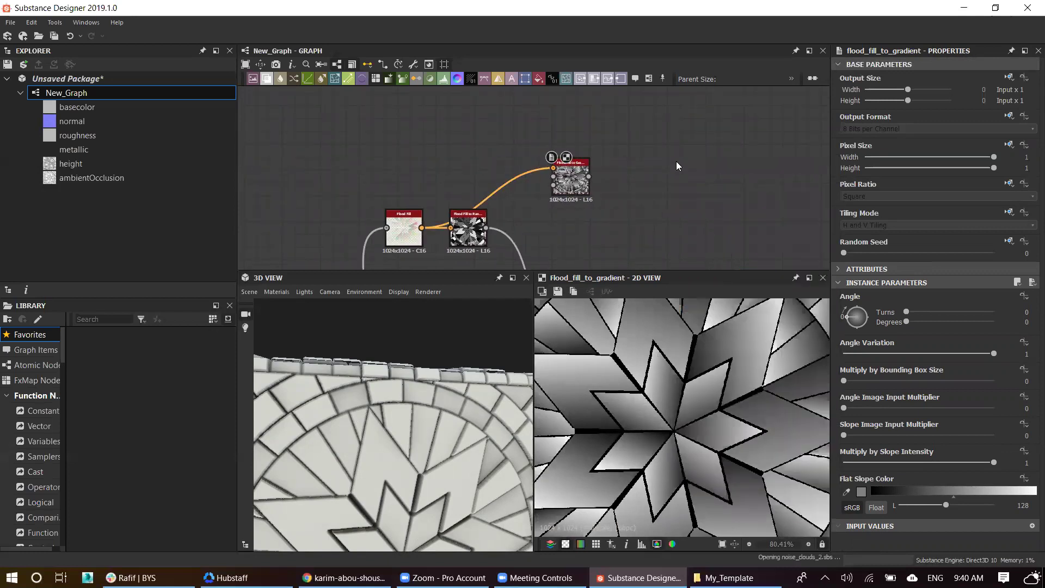
pyautogui.moveTo(679, 154); pyautogui.dragTo(607, 170, button='middle')
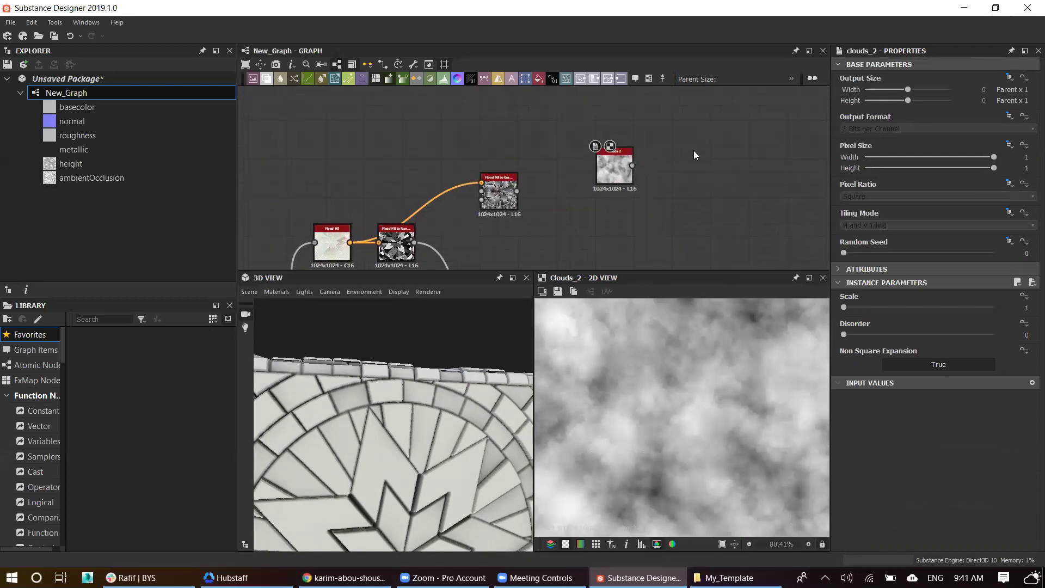
pyautogui.press('space')
pyautogui.write('di')
pyautogui.press('Down')
pyautogui.press('Return')
pyautogui.moveTo(517, 191)
pyautogui.mouseDown()
pyautogui.moveTo(717, 147)
pyautogui.moveTo(674, 155)
pyautogui.mouseUp()
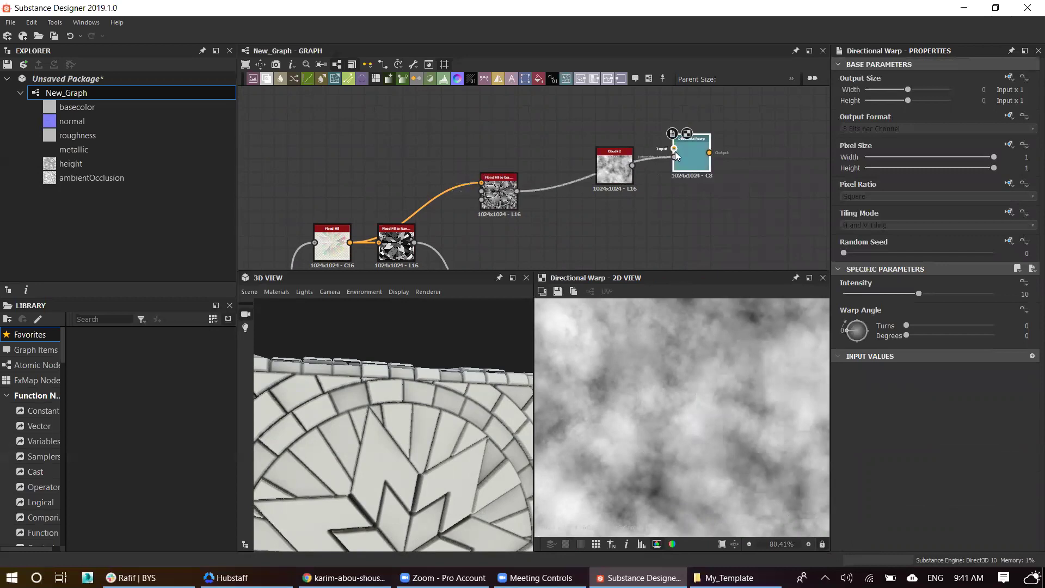
pyautogui.moveTo(621, 181); pyautogui.dragTo(601, 143)
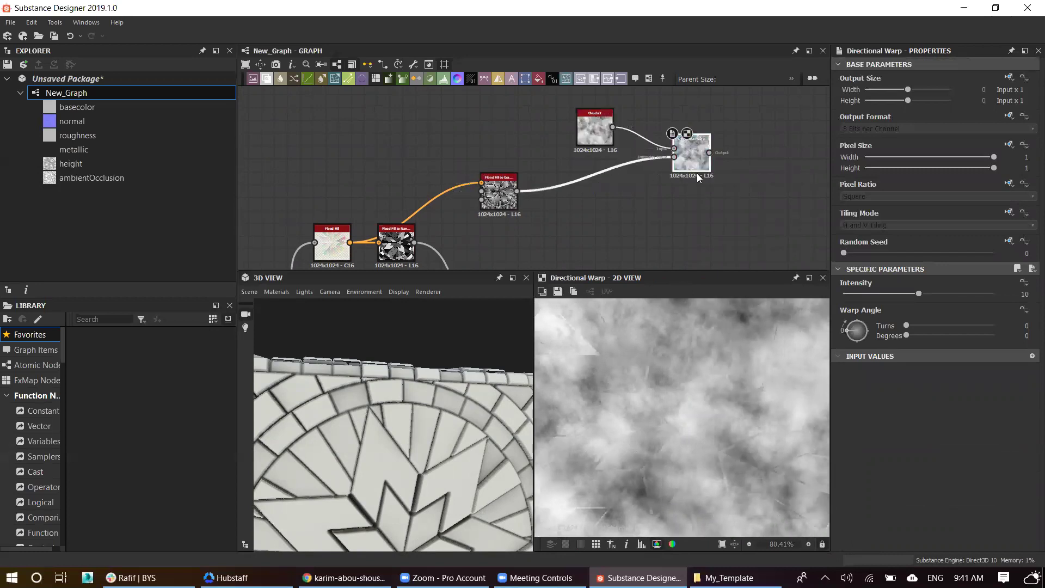
# Step: Drive the warp from the random flood-fill at Intensity 360, Angle ~148°, and attach a Blend
pyautogui.moveTo(919, 294); pyautogui.dragTo(1013, 296)
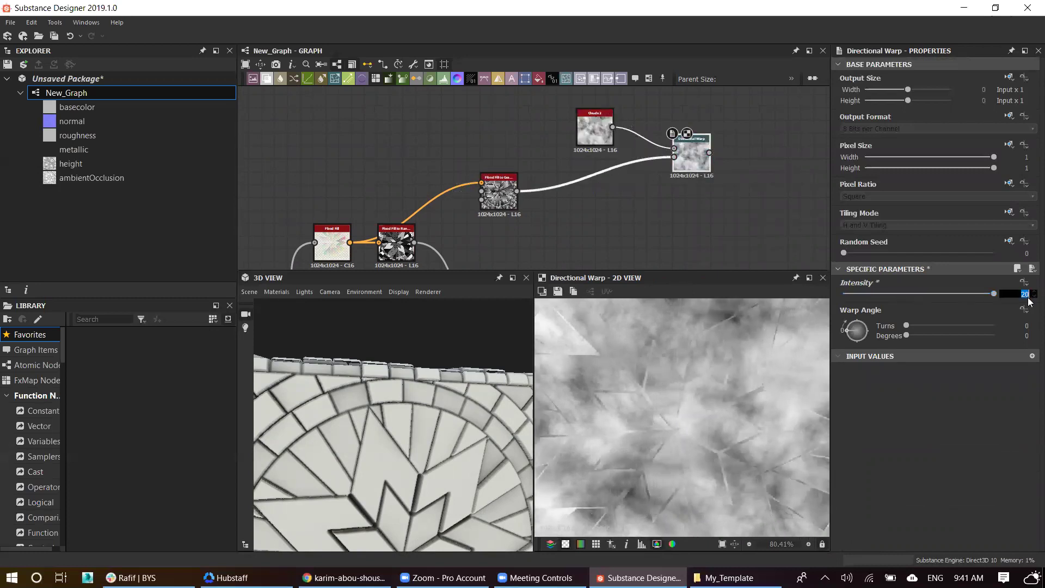
pyautogui.press('Return')
pyautogui.moveTo(906, 325)
pyautogui.mouseDown()
pyautogui.moveTo(937, 325)
pyautogui.moveTo(849, 294)
pyautogui.mouseUp()
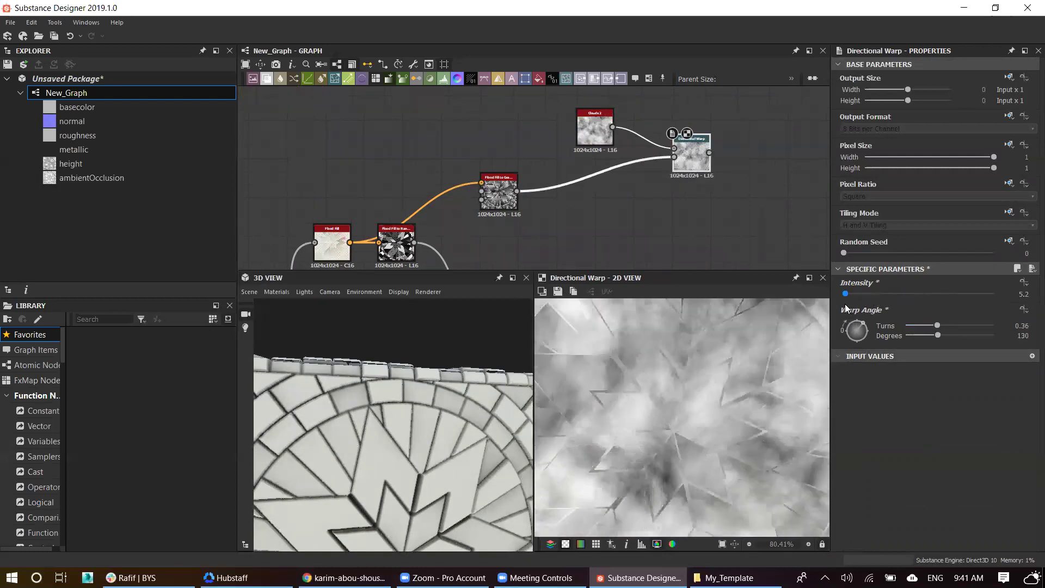
pyautogui.click(860, 294)
pyautogui.moveTo(668, 157); pyautogui.dragTo(414, 242)
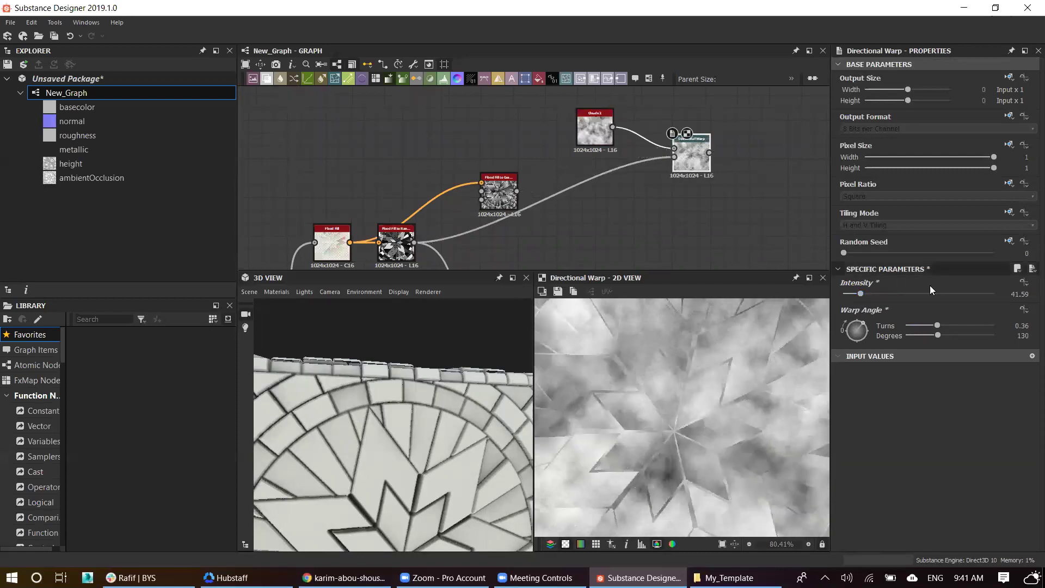
pyautogui.moveTo(881, 294); pyautogui.dragTo(1028, 296)
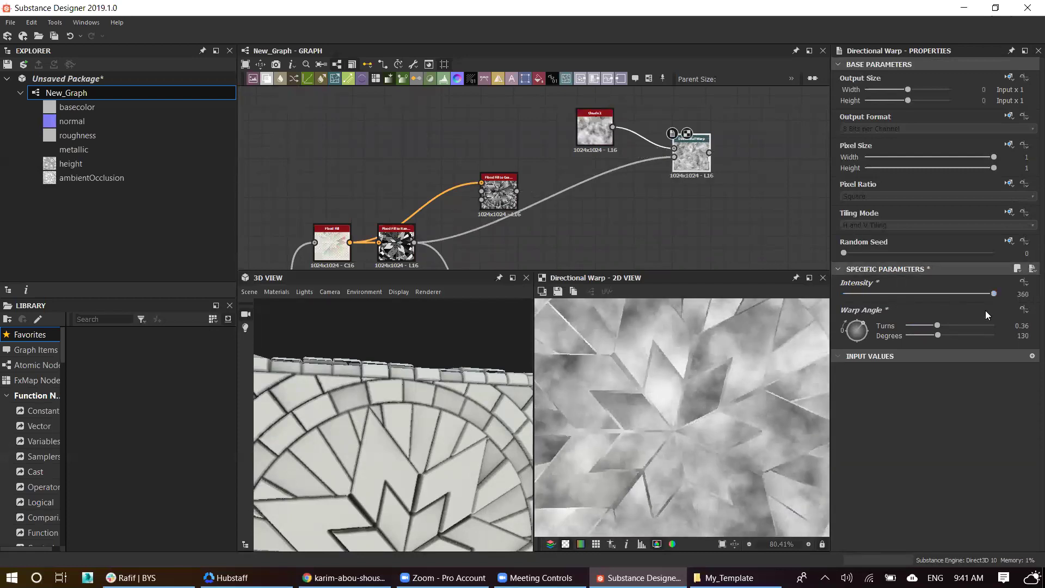
pyautogui.scroll(-3, 715, 394)
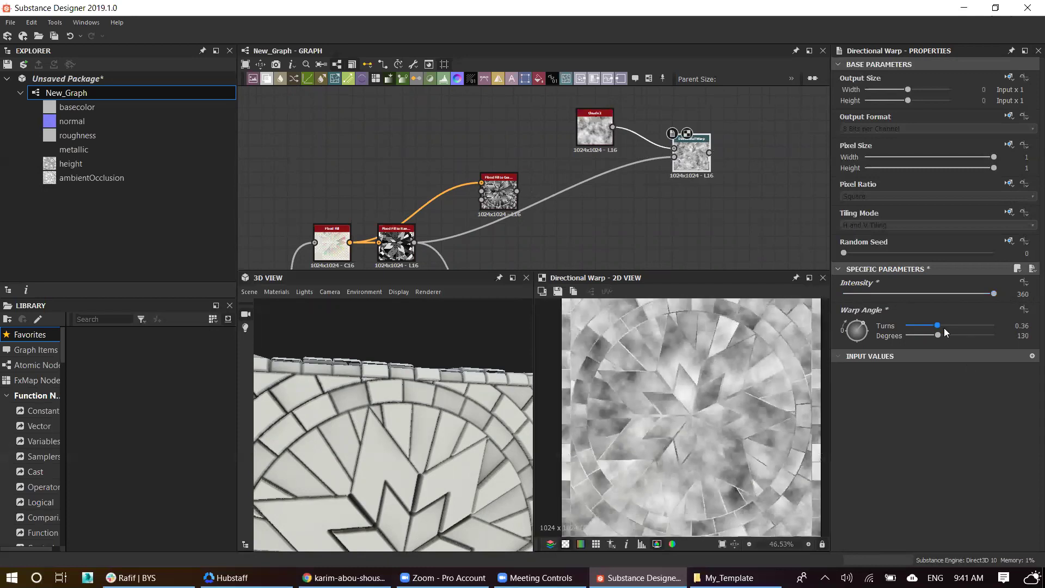
pyautogui.moveTo(944, 328); pyautogui.dragTo(943, 329)
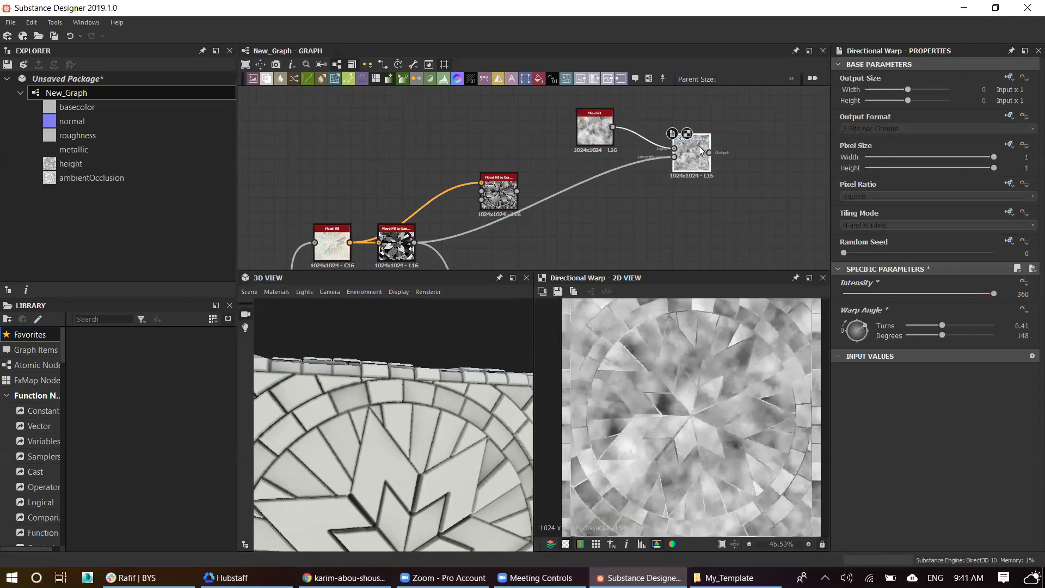
pyautogui.moveTo(709, 152); pyautogui.dragTo(706, 149)
pyautogui.click(720, 168)
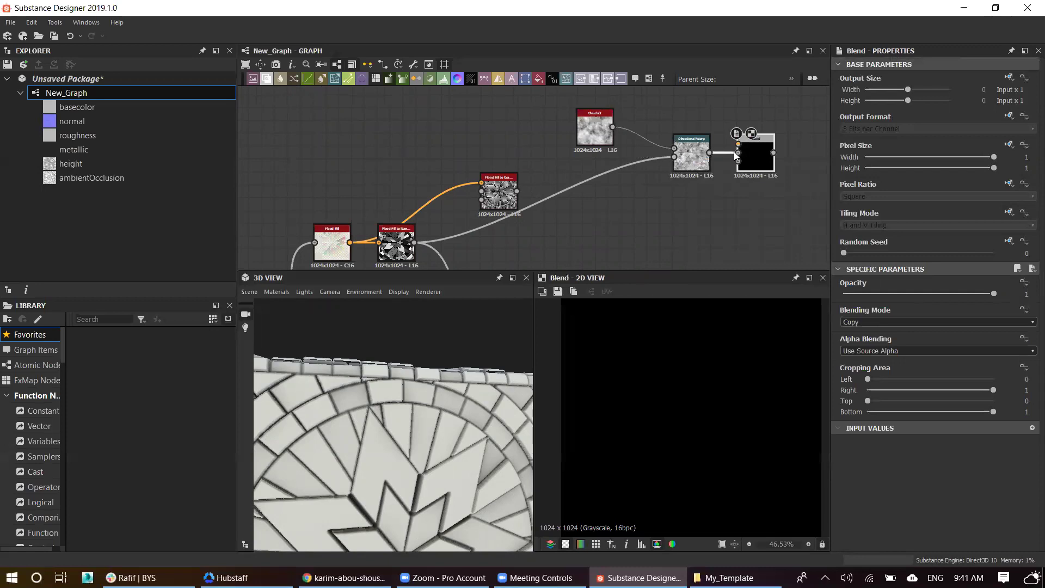
# Step: Min (Darken)-blend the Flood Fill gradient with the warp and set clouds_2 Scale to 2
pyautogui.moveTo(778, 151)
pyautogui.mouseDown()
pyautogui.moveTo(792, 150)
pyautogui.moveTo(503, 202)
pyautogui.moveTo(709, 152)
pyautogui.mouseUp()
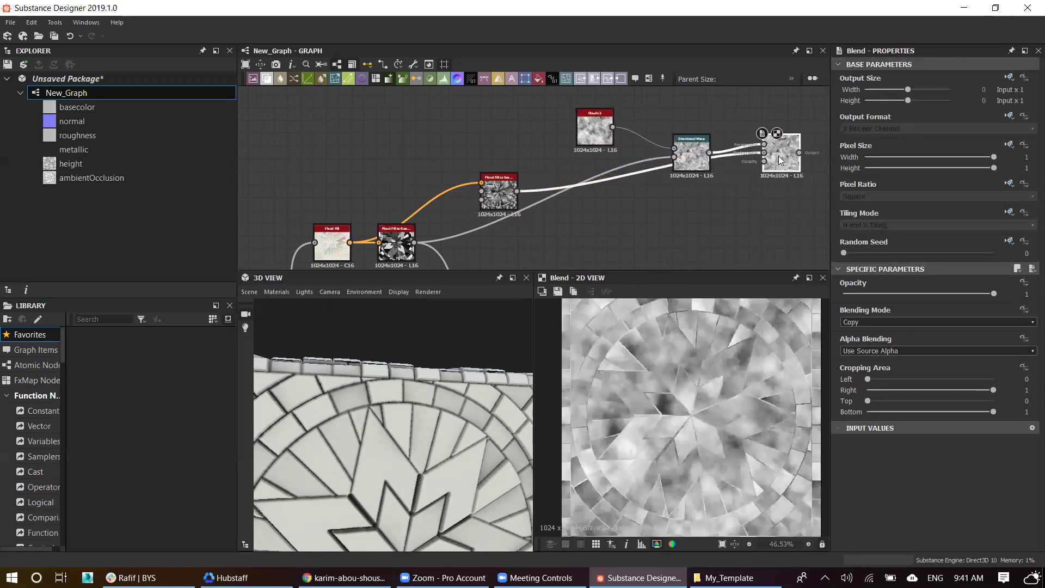
pyautogui.click(876, 317)
pyautogui.click(876, 318)
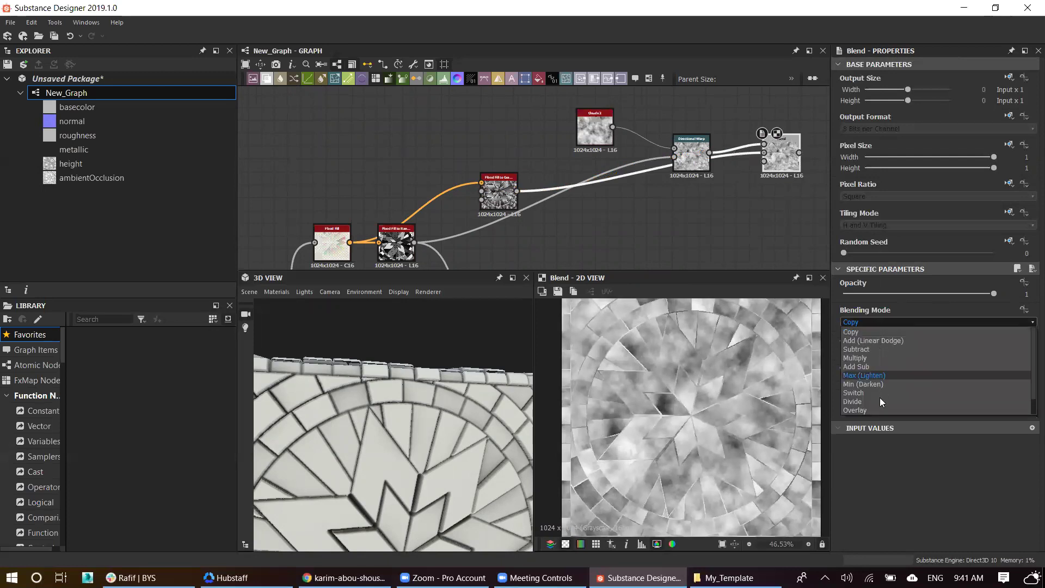
pyautogui.click(872, 383)
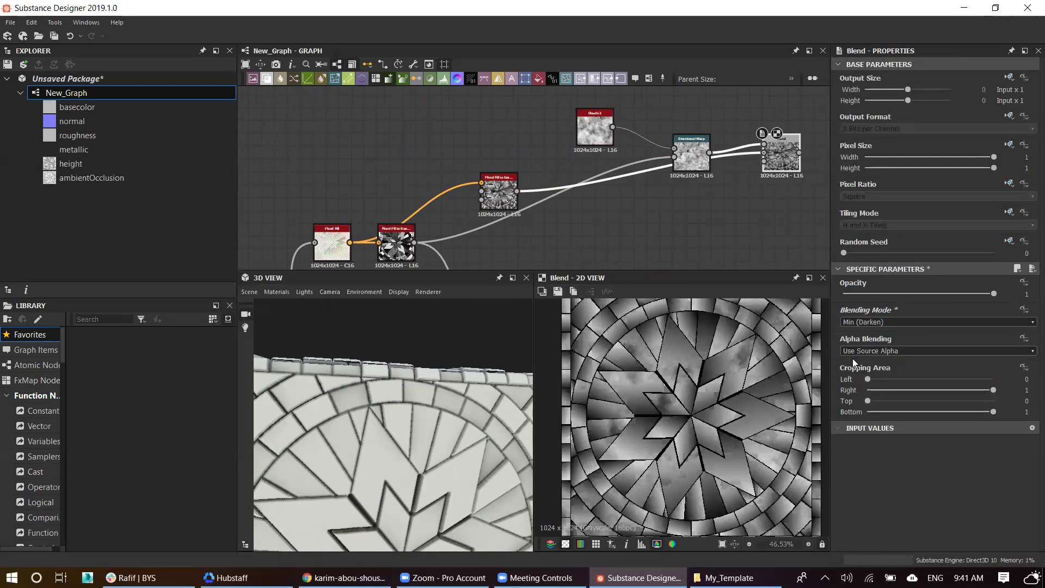
pyautogui.scroll(1, 779, 349)
pyautogui.scroll(1, 712, 365)
pyautogui.scroll(-2, 669, 412)
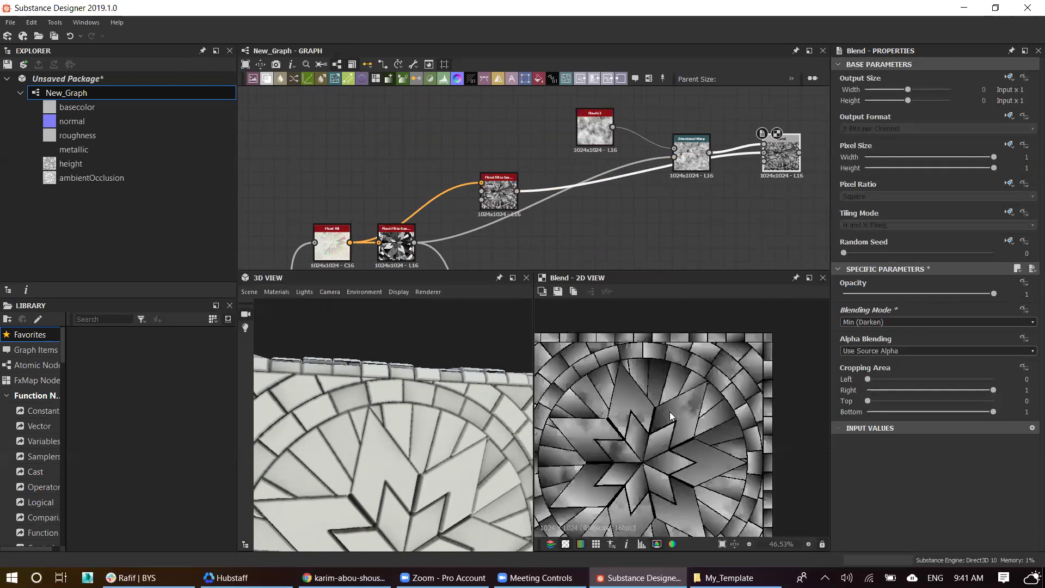
pyautogui.scroll(2, 624, 412)
pyautogui.scroll(-2, 603, 435)
pyautogui.click(598, 139)
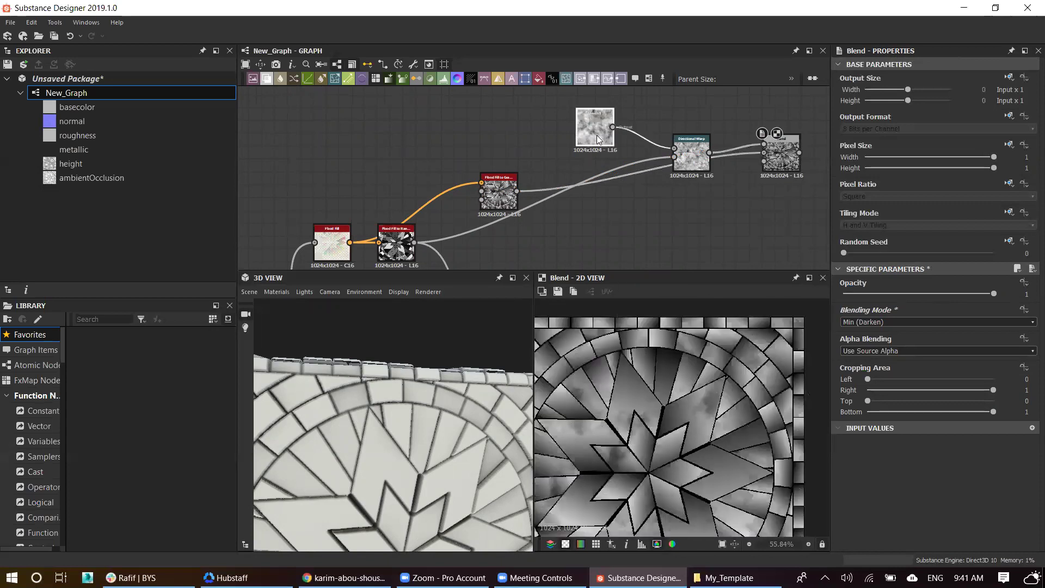
pyautogui.moveTo(861, 310); pyautogui.dragTo(865, 308)
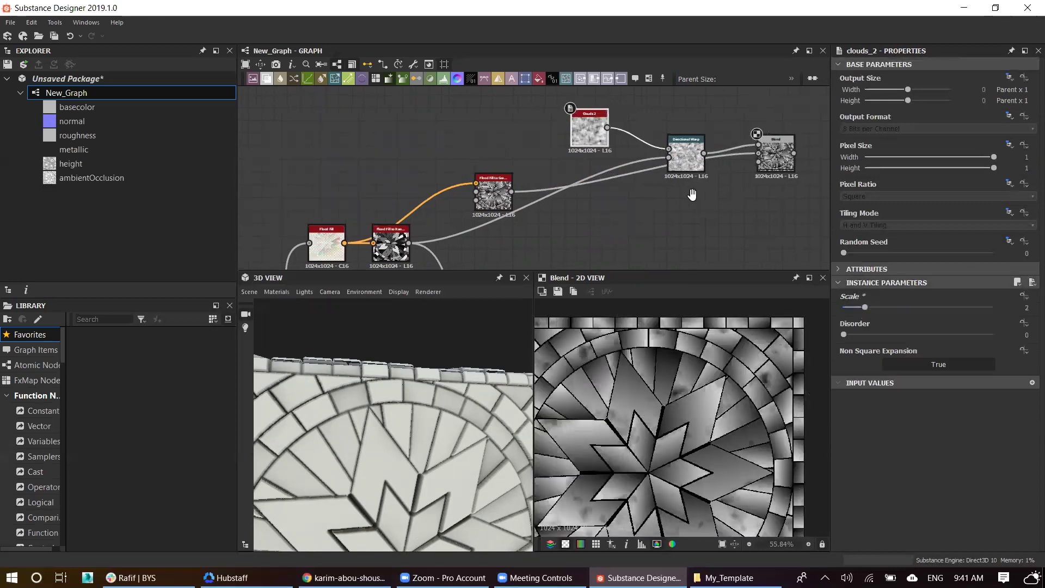
pyautogui.moveTo(773, 180); pyautogui.dragTo(686, 187, button='middle')
# Step: Add a Levels node after the Blend and lower Level In High to about 0.39
pyautogui.click(690, 173)
pyautogui.press('space')
pyautogui.press('Escape')
pyautogui.hotkey('ctrl', 'l')
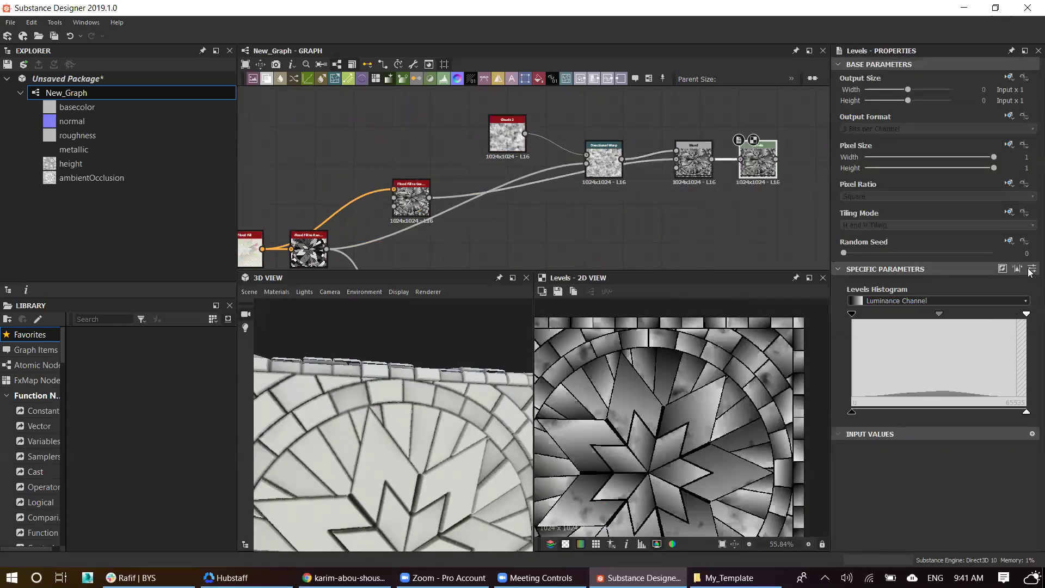
pyautogui.click(1021, 270)
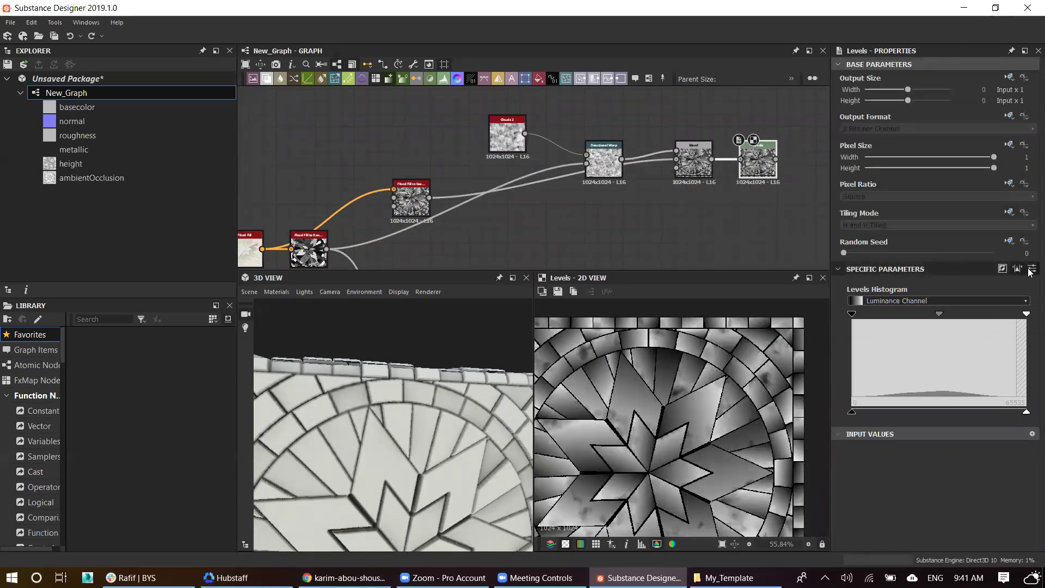
pyautogui.click(1032, 268)
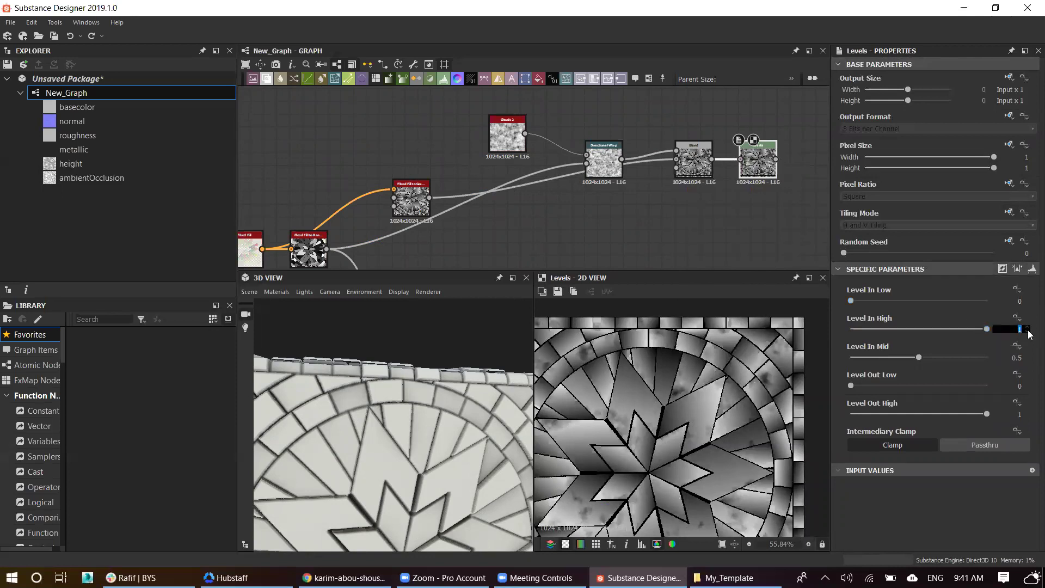
pyautogui.write('0.5')
pyautogui.press('Return')
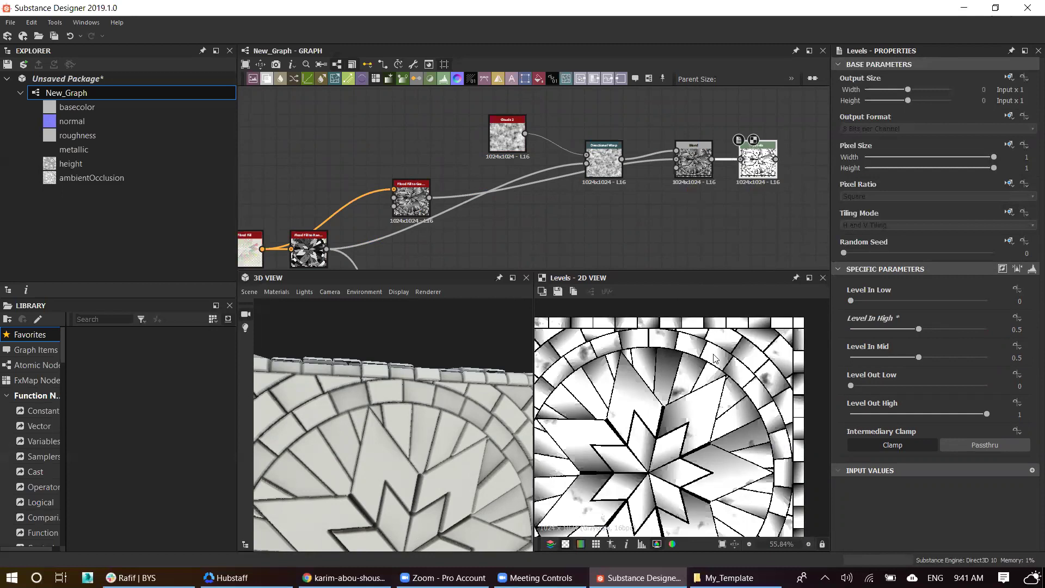
pyautogui.moveTo(913, 331); pyautogui.dragTo(904, 329)
pyautogui.moveTo(851, 301); pyautogui.dragTo(884, 303)
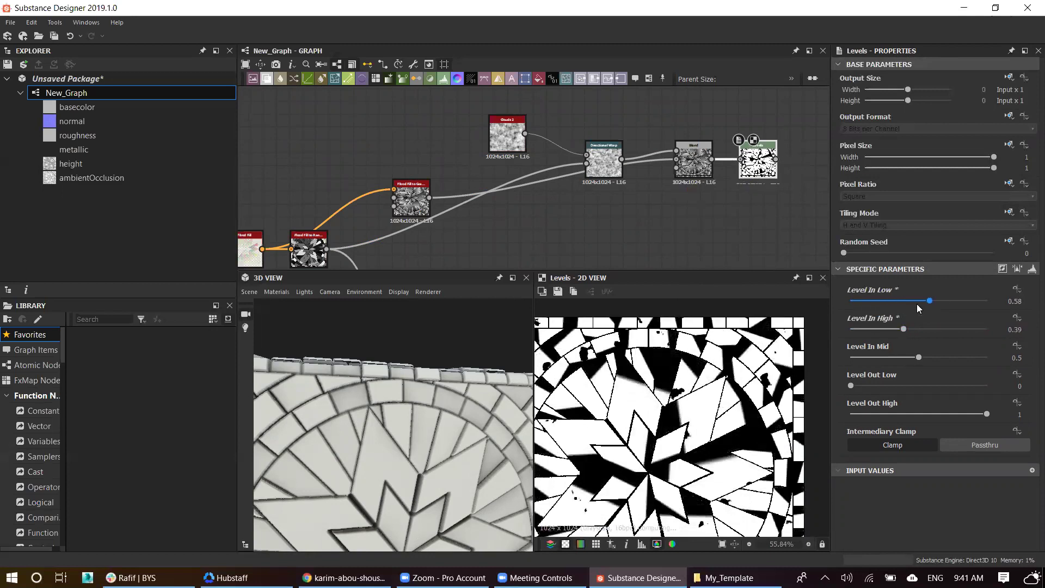
pyautogui.hotkey('ctrl', 'z')
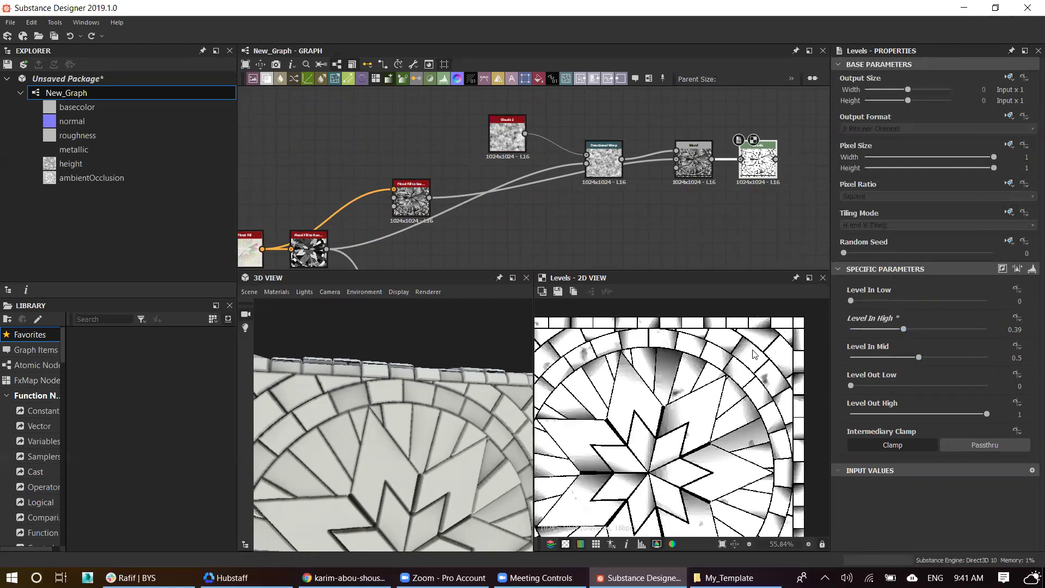
pyautogui.moveTo(919, 357)
pyautogui.mouseDown()
pyautogui.moveTo(866, 358)
pyautogui.moveTo(939, 362)
pyautogui.mouseUp()
pyautogui.hotkey('ctrl', 'z')
# Step: Preview the Levels output and add another Blend node on the main chain
pyautogui.click(690, 173)
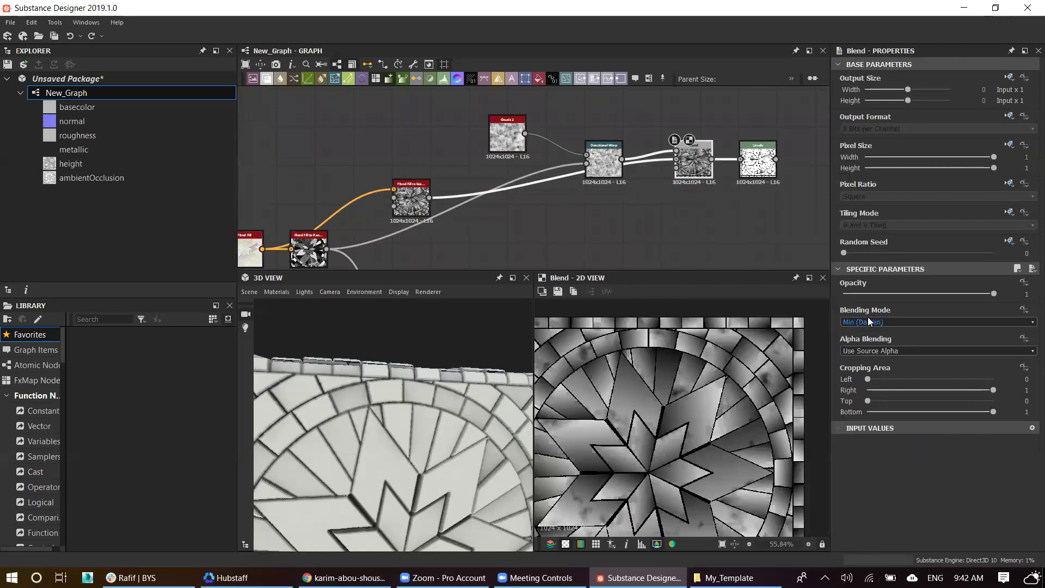
pyautogui.doubleClick(755, 173)
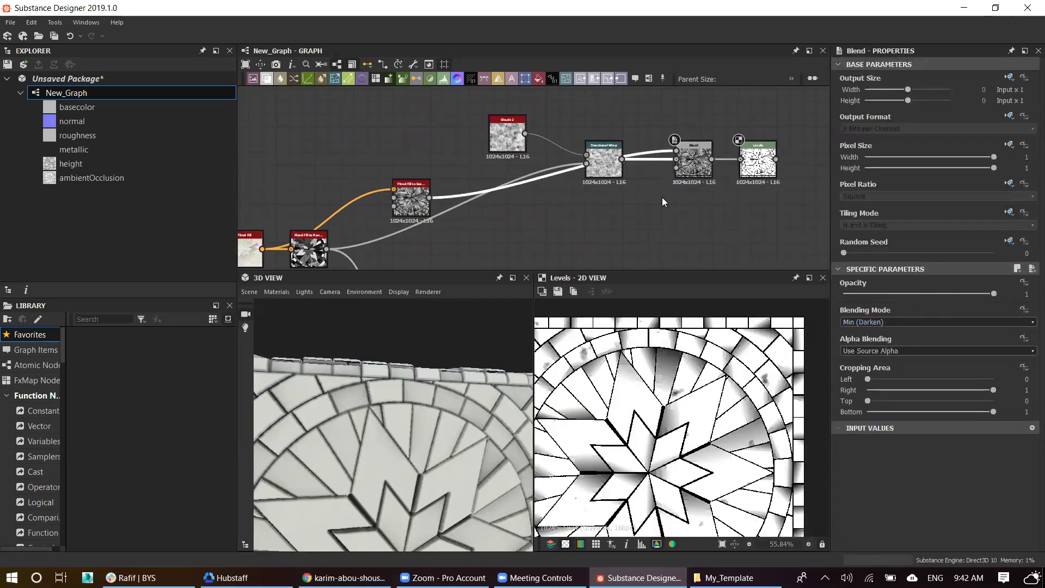
pyautogui.click(690, 160)
pyautogui.scroll(-1, 862, 320)
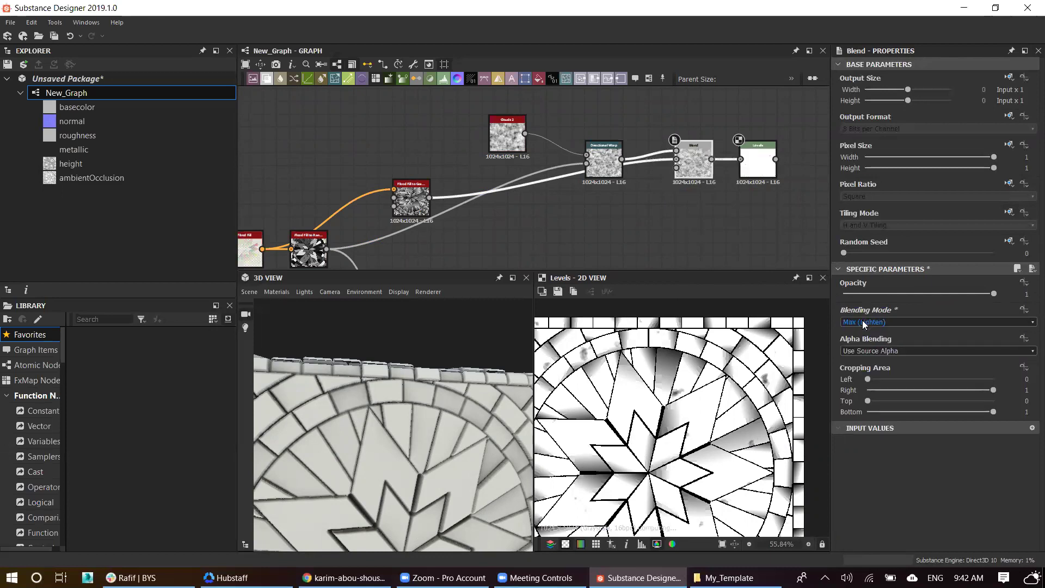
pyautogui.scroll(1, 862, 320)
pyautogui.scroll(-3, 673, 254)
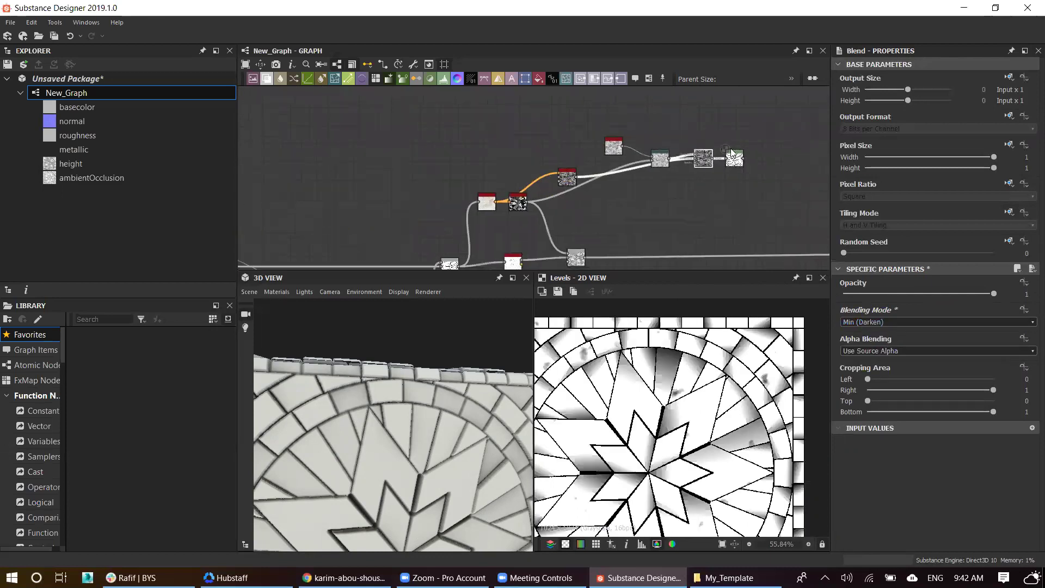
pyautogui.press('space')
pyautogui.click(681, 243)
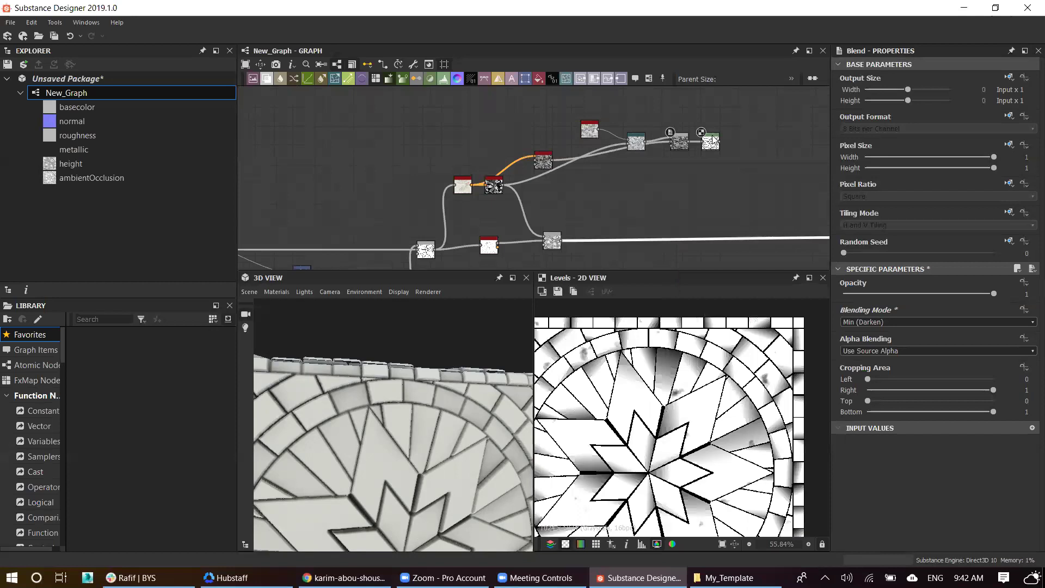
pyautogui.scroll(3, 720, 147)
# Step: Connect the Levels output into the new Blend and set its mode to Overlay
pyautogui.scroll(-1, 677, 225)
pyautogui.moveTo(677, 226); pyautogui.dragTo(656, 220)
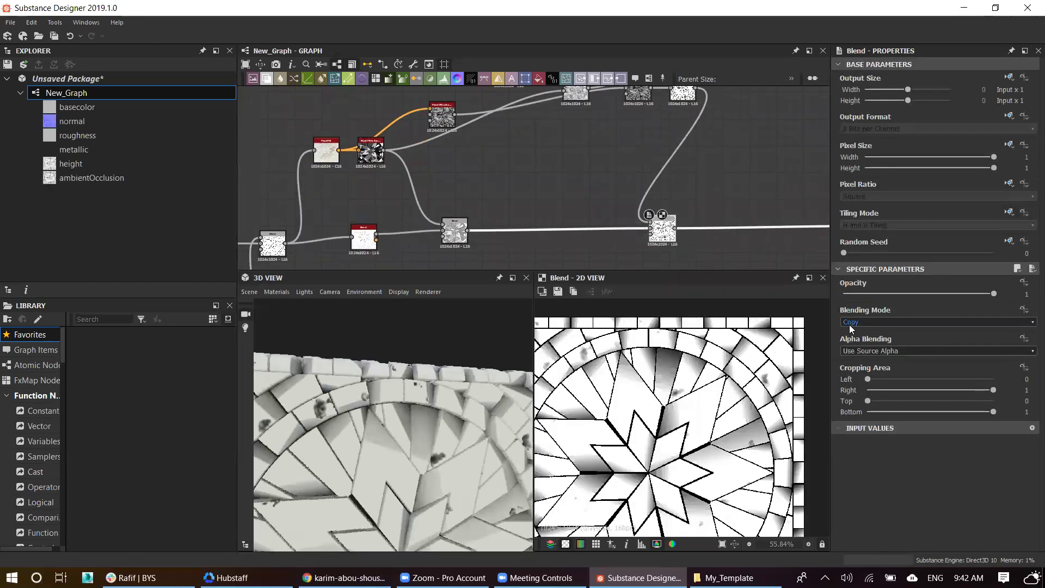
pyautogui.press('Down')
pyautogui.press('Down')
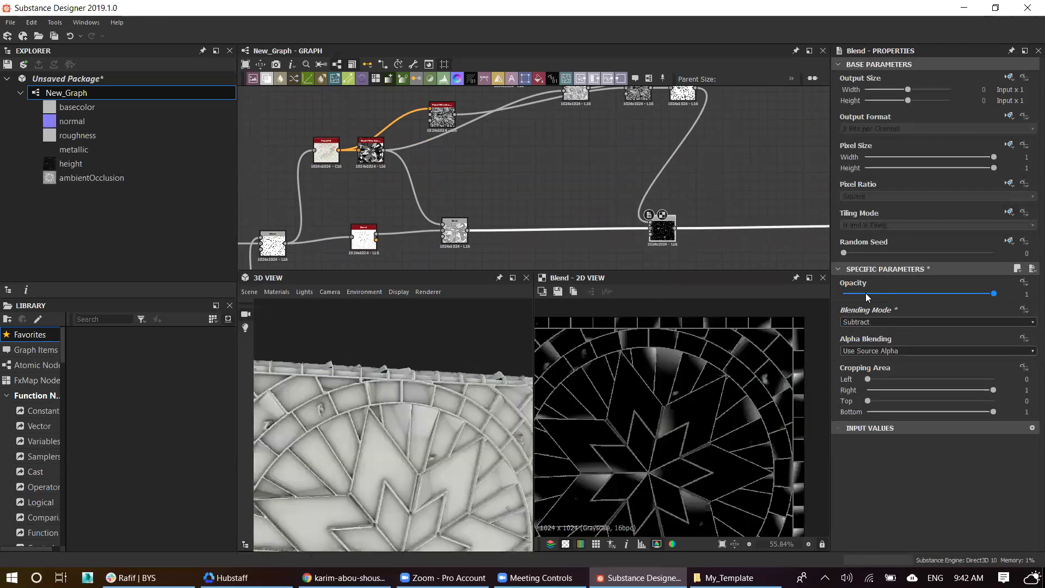
pyautogui.press('Down')
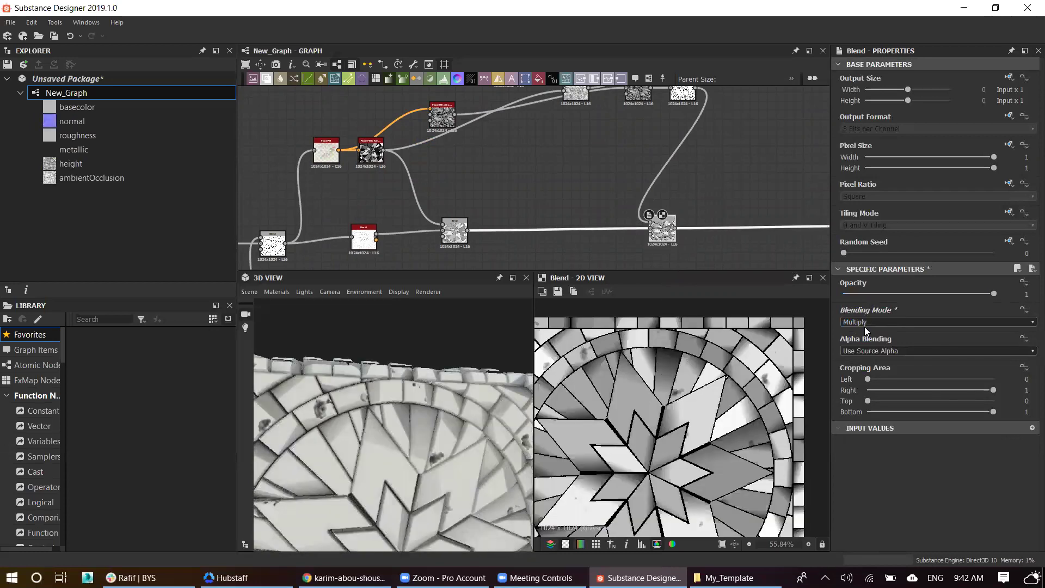
pyautogui.click(873, 321)
pyautogui.click(855, 409)
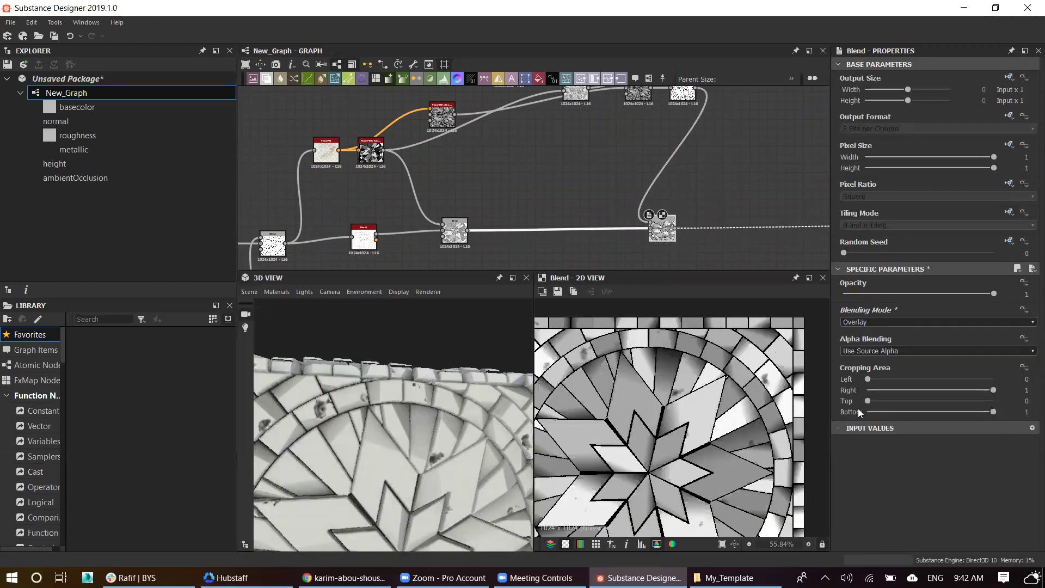
# Step: Lower the Overlay blend opacity to 0.18 and check the faint grunge on the 3D tile
pyautogui.scroll(3, 382, 388)
pyautogui.moveTo(382, 388); pyautogui.dragTo(395, 382)
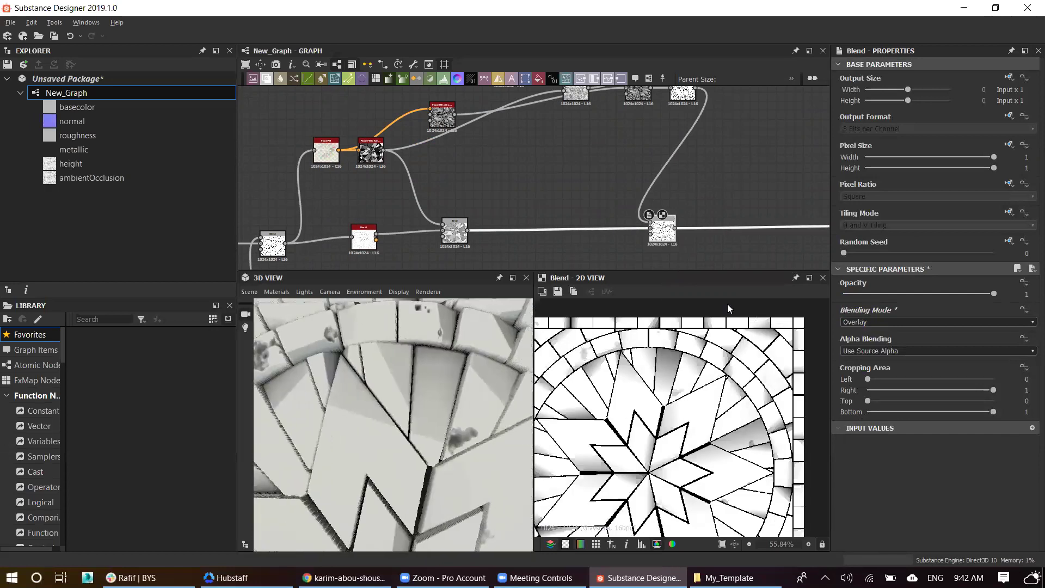
pyautogui.moveTo(993, 293); pyautogui.dragTo(871, 288)
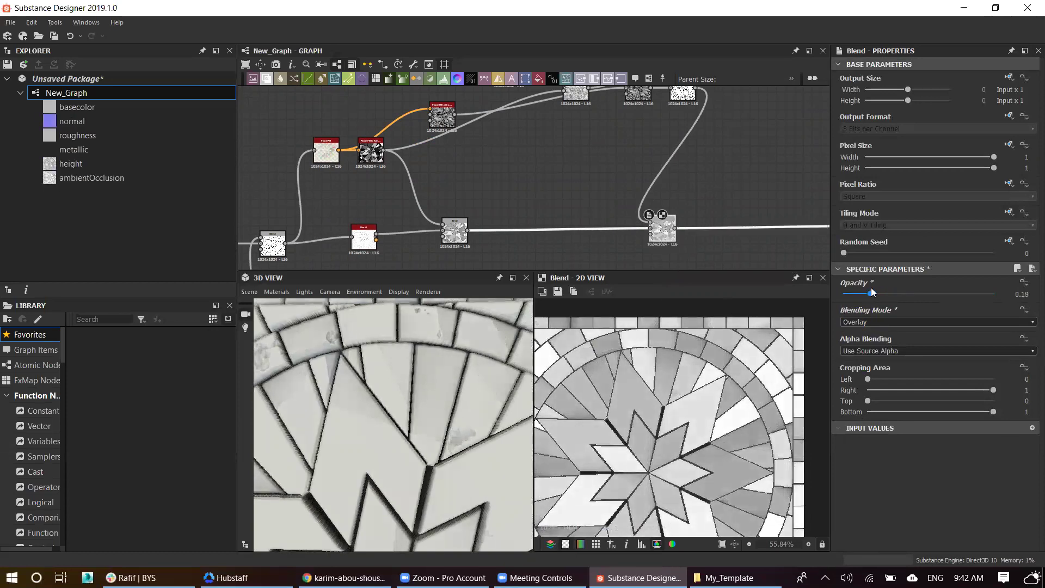
pyautogui.scroll(-3, 394, 349)
pyautogui.scroll(2, 429, 368)
pyautogui.scroll(3, 413, 375)
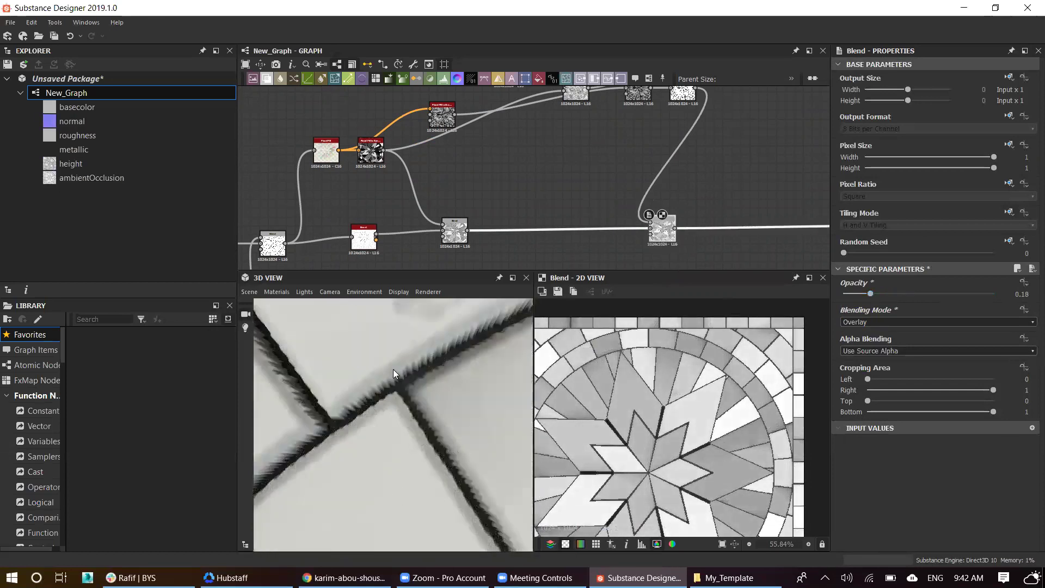
pyautogui.scroll(-1, 424, 384)
pyautogui.scroll(2, 653, 98)
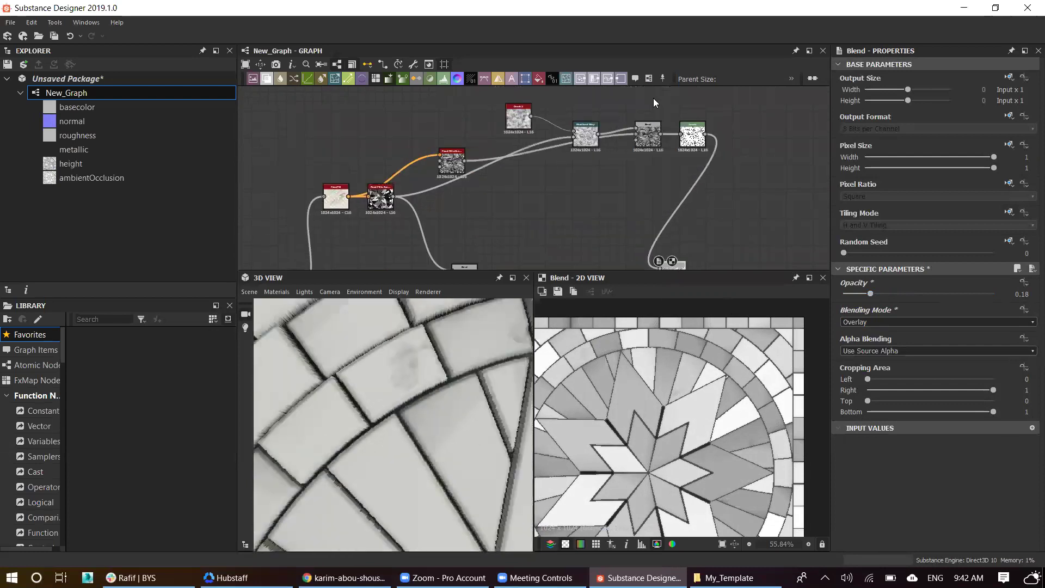
pyautogui.scroll(2, 643, 152)
pyautogui.doubleClick(643, 158)
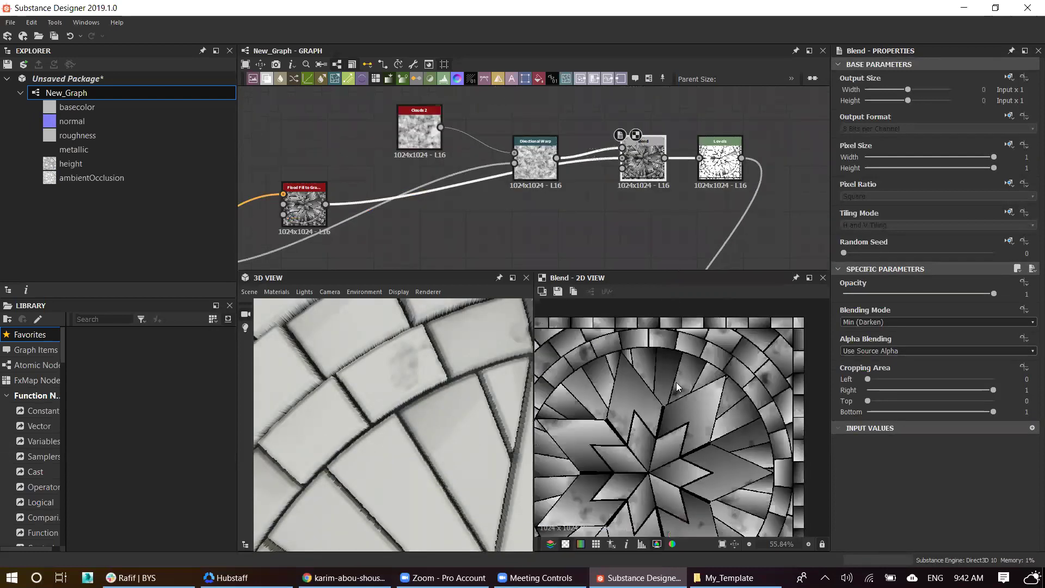
# Step: Adjust the Clouds 2 Scale and set the Blend to Min (Darken)
pyautogui.scroll(3, 680, 362)
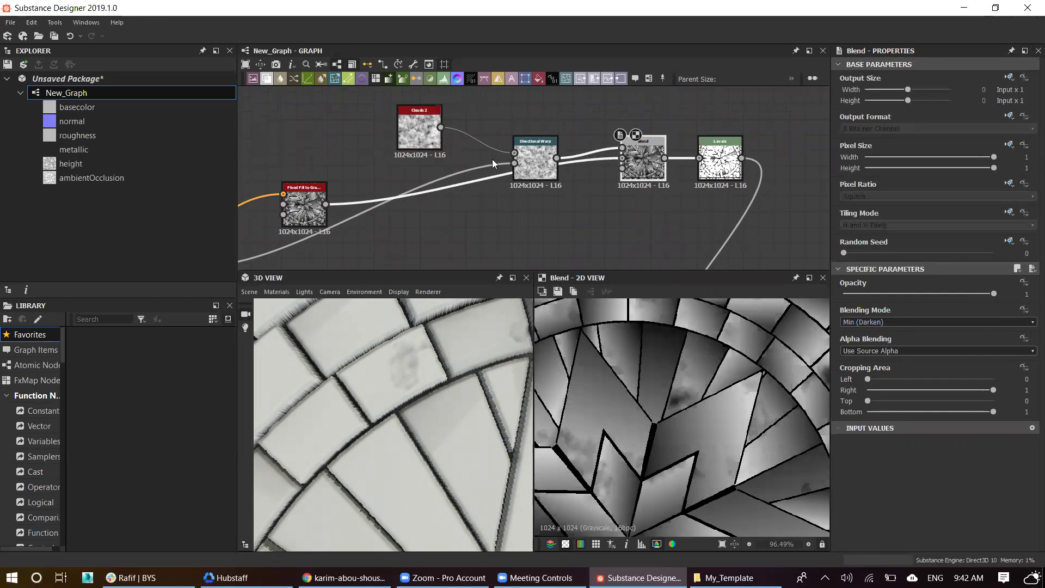
pyautogui.click(419, 127)
pyautogui.click(845, 305)
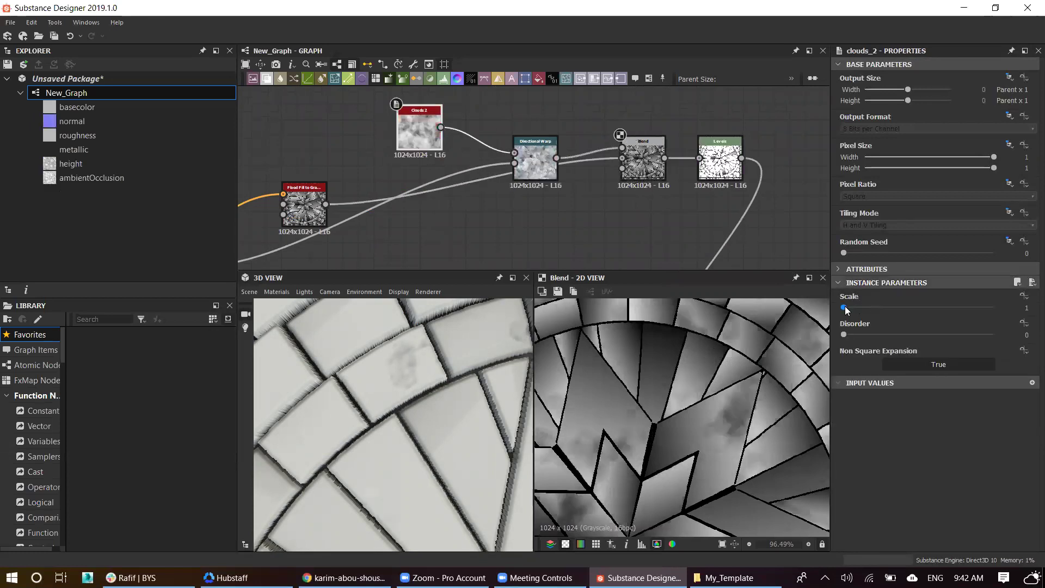
pyautogui.click(639, 171)
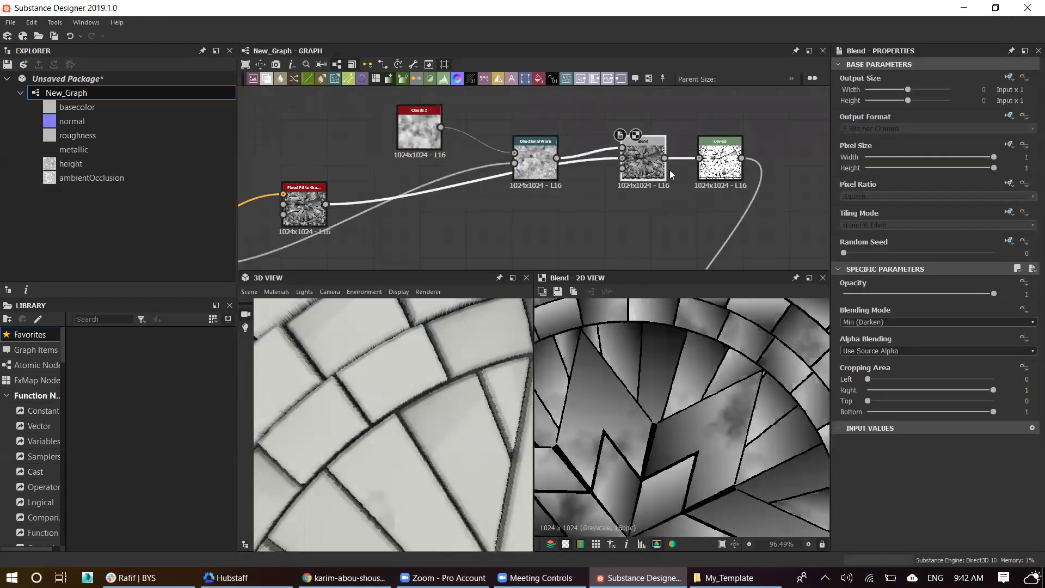
pyautogui.scroll(-3, 678, 417)
pyautogui.click(880, 326)
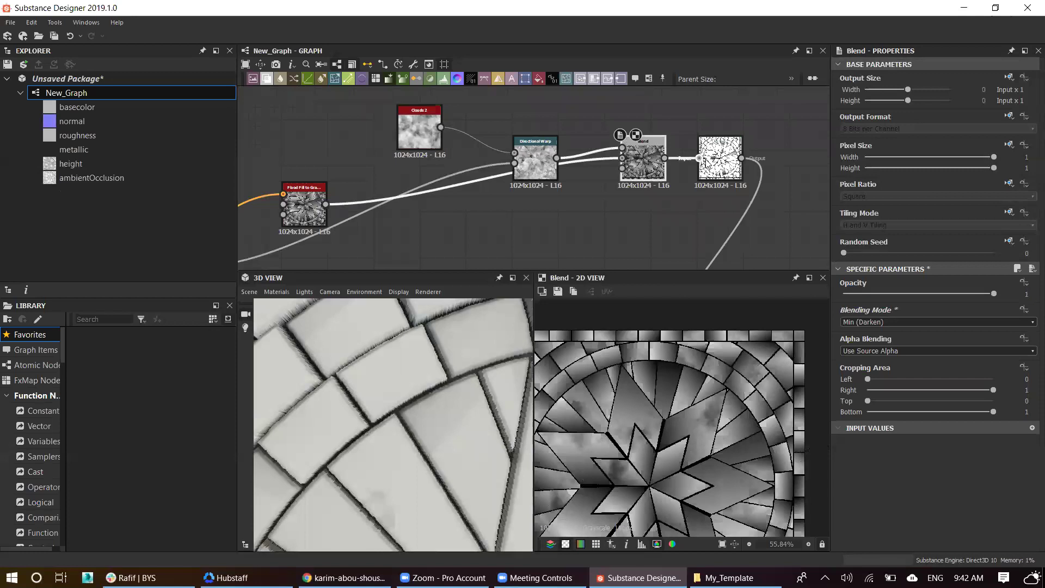
# Step: Try Levels black and white point changes, undoing each to keep the original settings
pyautogui.click(702, 159)
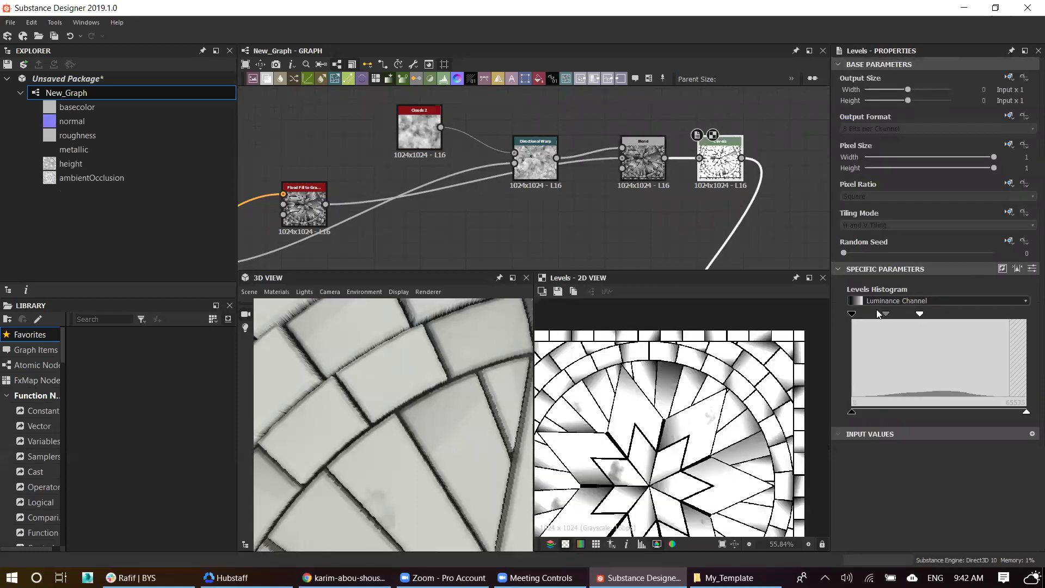
pyautogui.moveTo(852, 314); pyautogui.dragTo(979, 315)
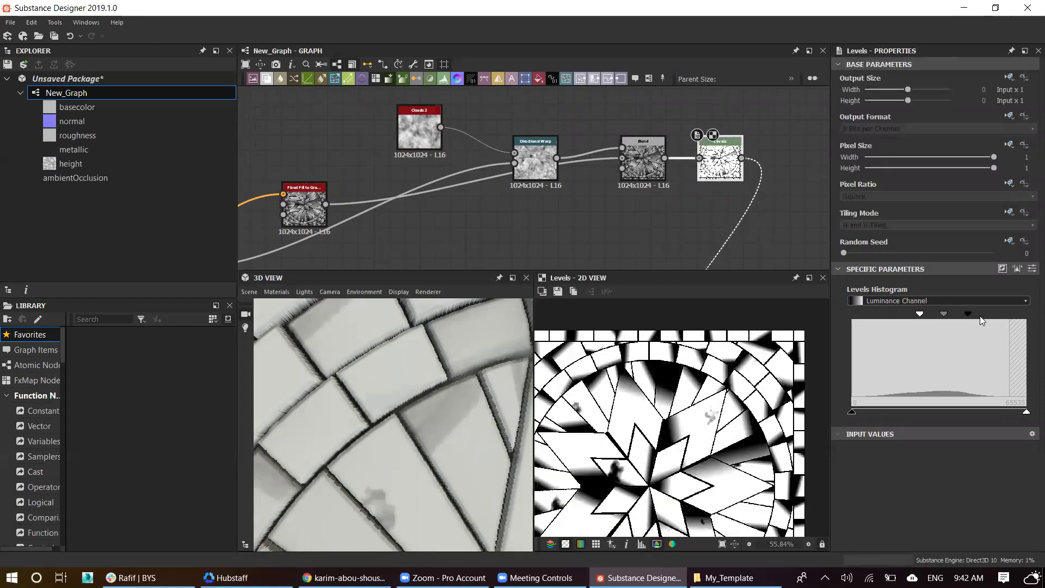
pyautogui.hotkey('ctrl', 'z')
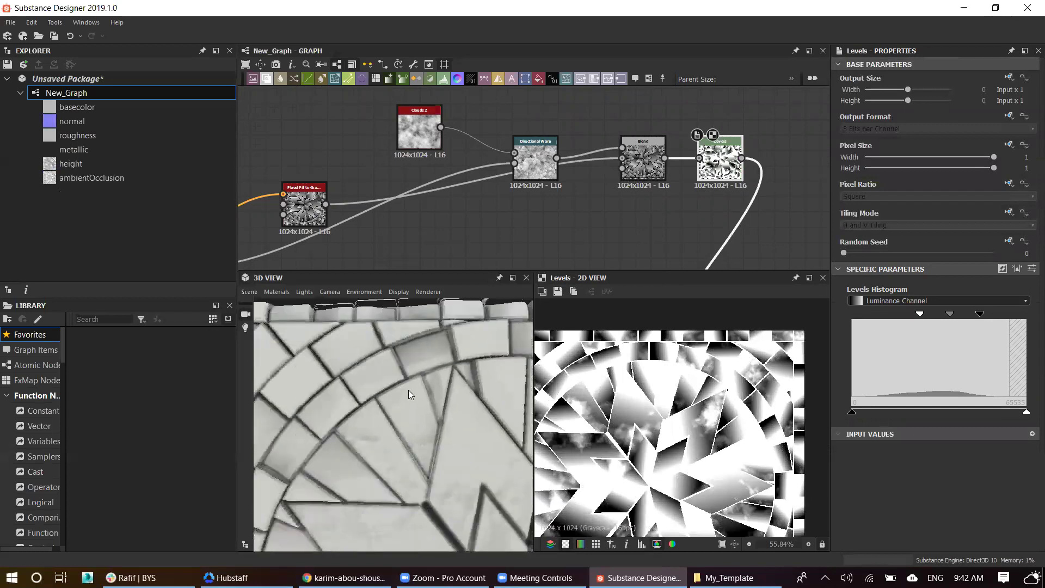
pyautogui.scroll(-4, 441, 378)
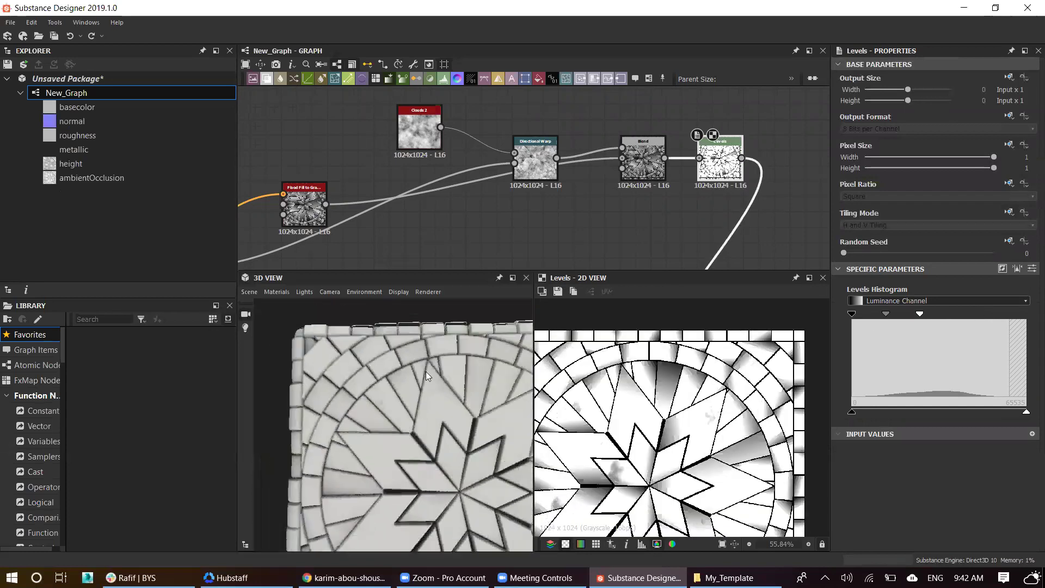
pyautogui.scroll(1, 702, 409)
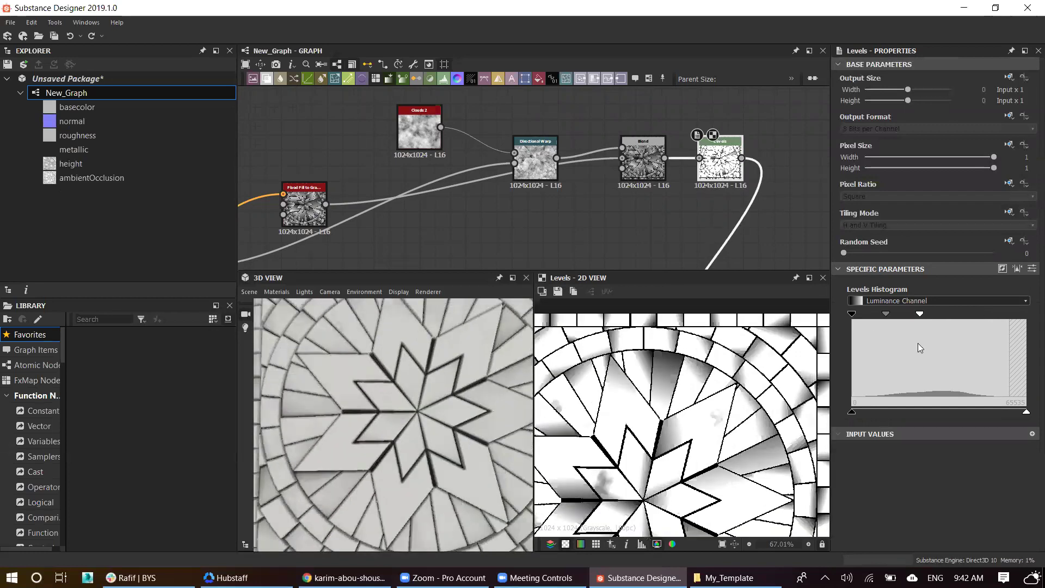
pyautogui.moveTo(920, 314); pyautogui.dragTo(1028, 324)
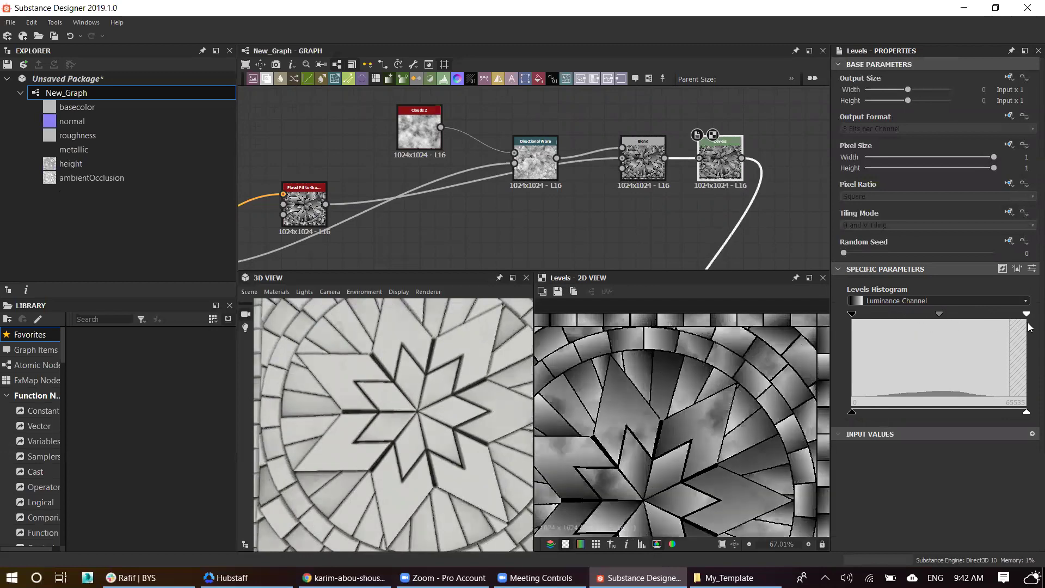
pyautogui.hotkey('ctrl', 'z')
pyautogui.moveTo(853, 314); pyautogui.dragTo(890, 321)
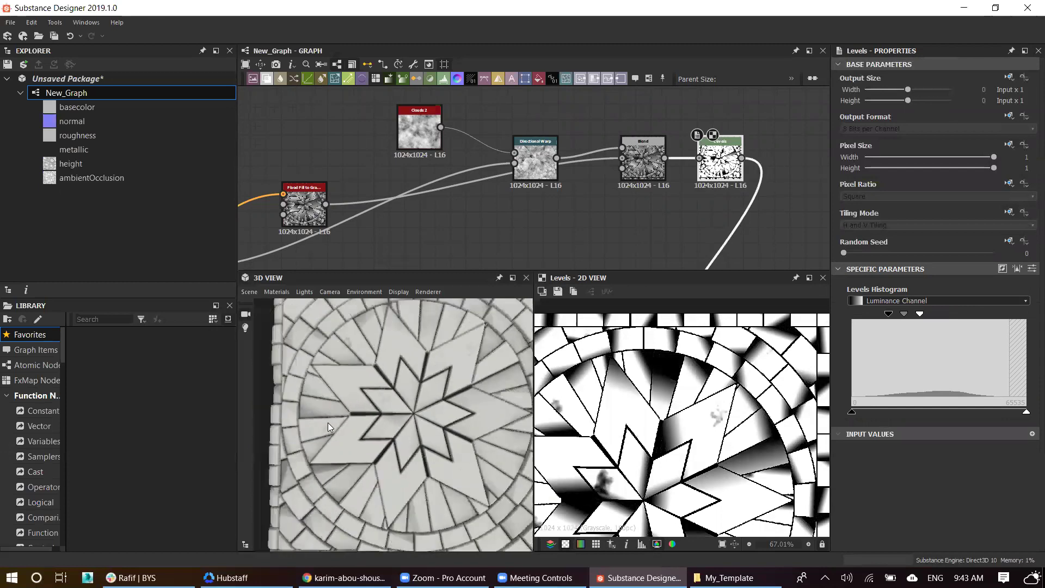
pyautogui.hotkey('ctrl', 'z')
# Step: Tilt the 3D preview to inspect the border bricks and pan the graph
pyautogui.scroll(3, 375, 402)
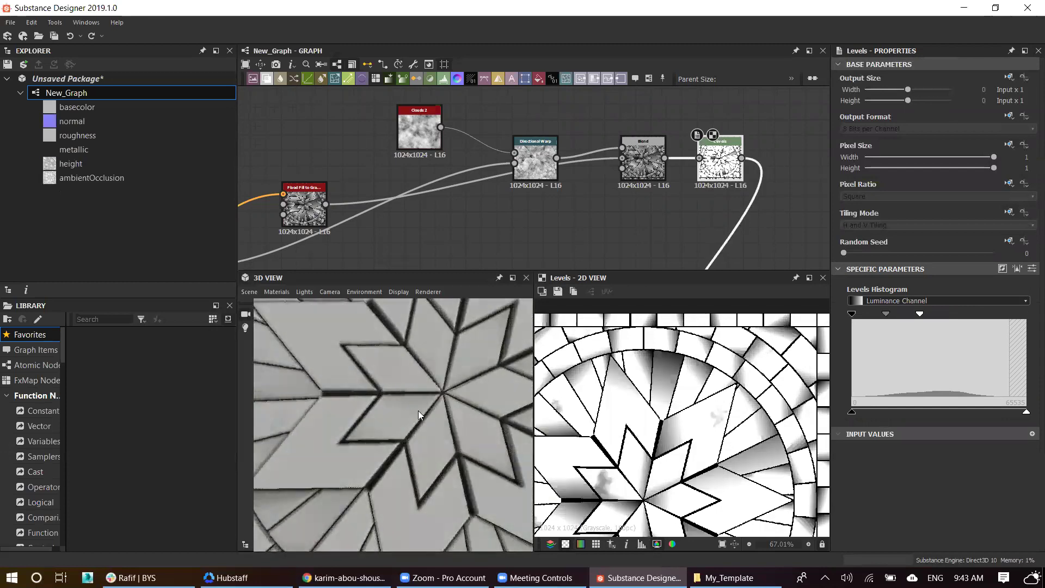
pyautogui.scroll(-2, 345, 373)
pyautogui.scroll(-2, 357, 383)
pyautogui.scroll(4, 366, 436)
pyautogui.moveTo(382, 362); pyautogui.dragTo(339, 418)
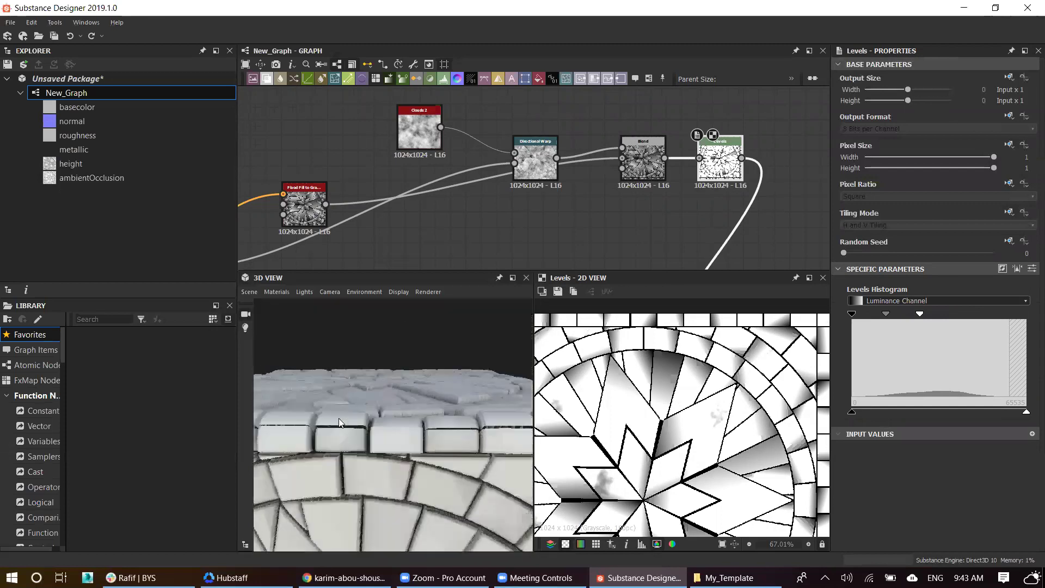
pyautogui.moveTo(396, 397); pyautogui.dragTo(354, 380)
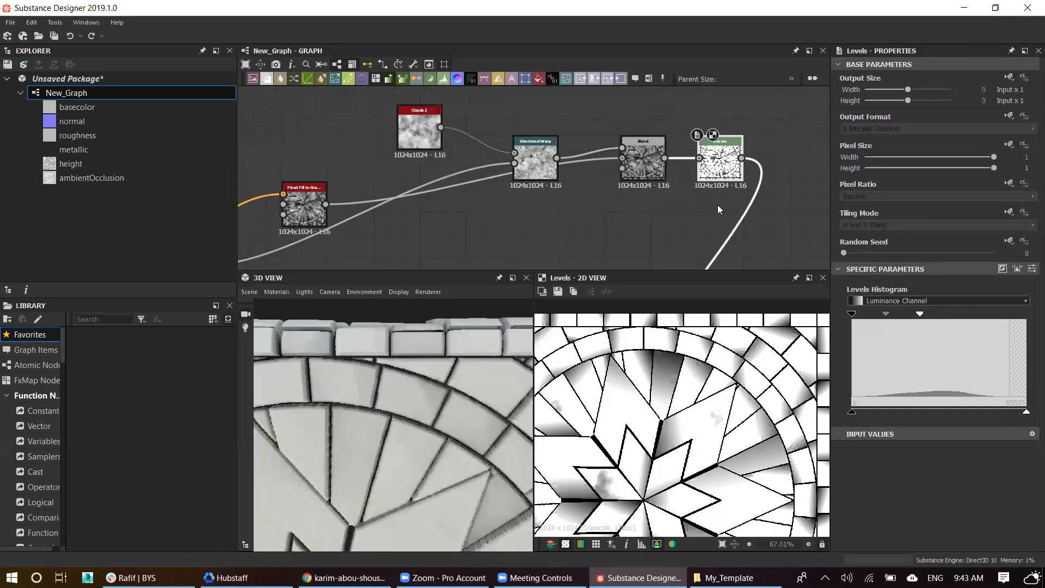
pyautogui.scroll(2, 718, 204)
pyautogui.scroll(1, 738, 381)
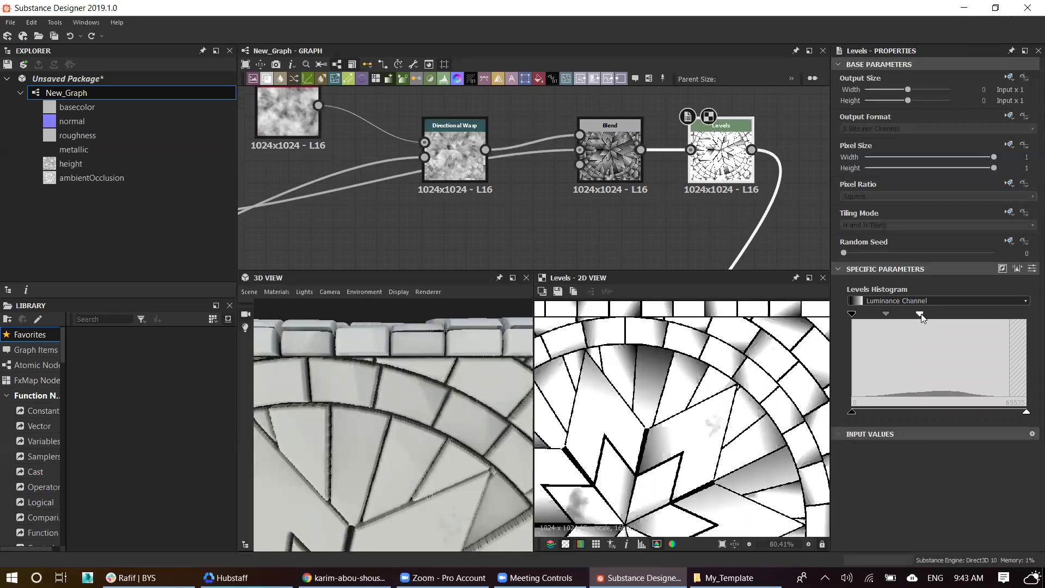
pyautogui.moveTo(679, 90); pyautogui.dragTo(663, 134, button='middle')
# Step: Try an Auto Levels node on the Blend output, then delete it
pyautogui.press('space')
pyautogui.write('au')
pyautogui.click(687, 162)
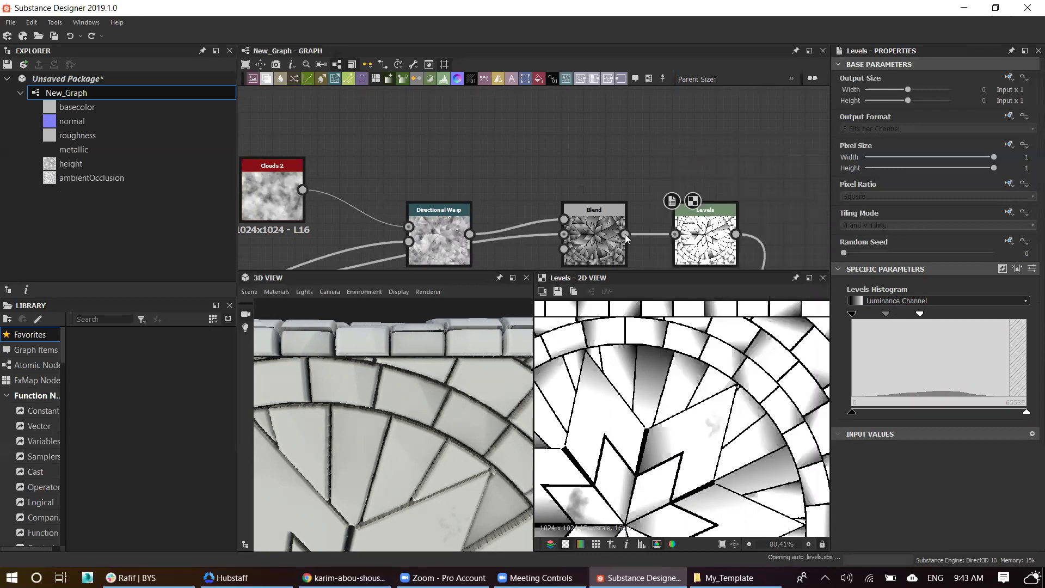
pyautogui.moveTo(630, 125); pyautogui.dragTo(631, 124)
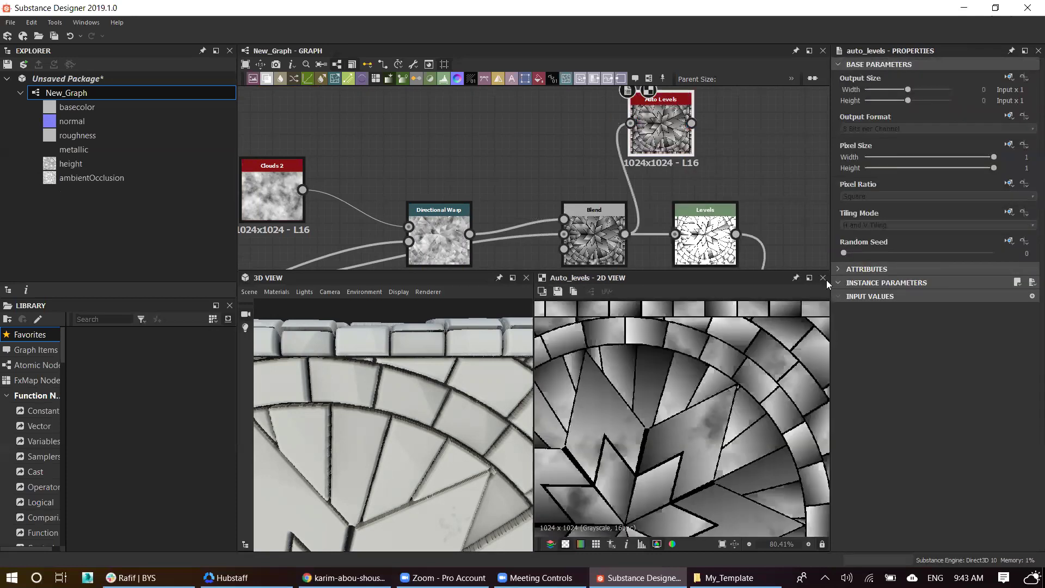
pyautogui.press('Delete')
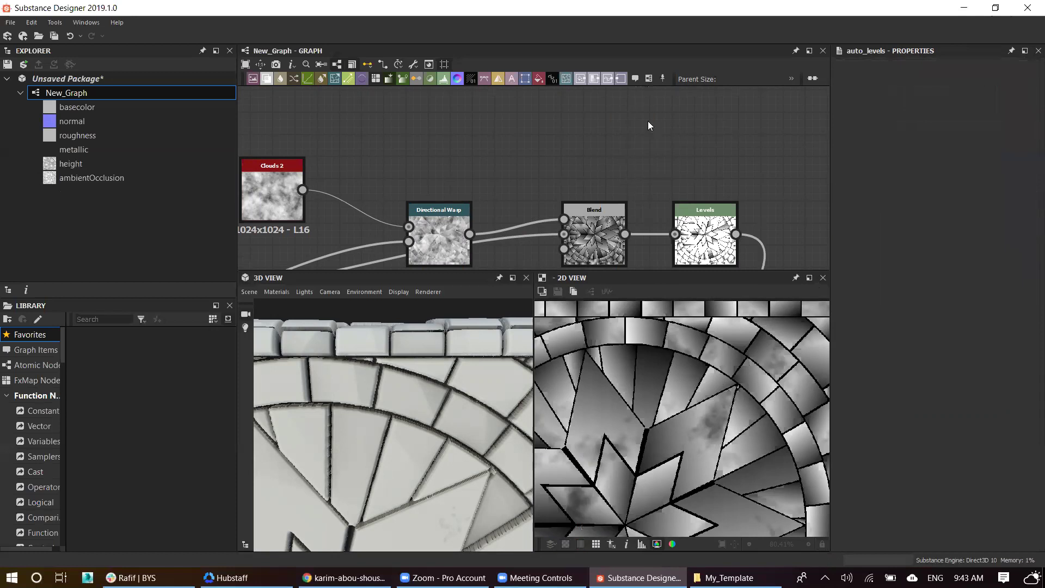
# Step: Paste a Levels node after the Blend and pull in its white point for contrast
pyautogui.press('space')
pyautogui.press('Escape')
pyautogui.hotkey('ctrl', 'v')
pyautogui.moveTo(624, 233); pyautogui.dragTo(608, 146)
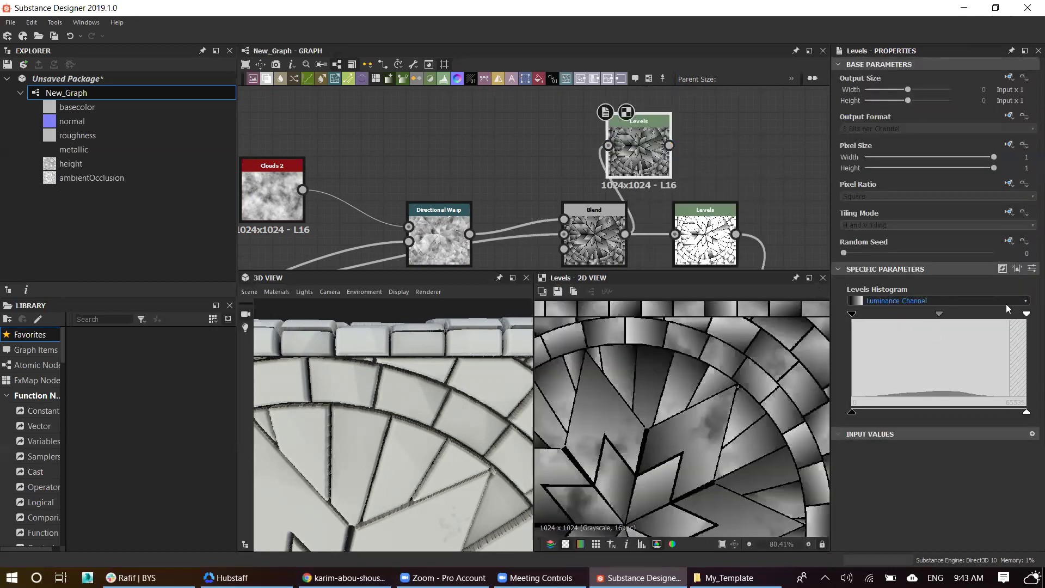
pyautogui.moveTo(969, 308); pyautogui.dragTo(935, 312)
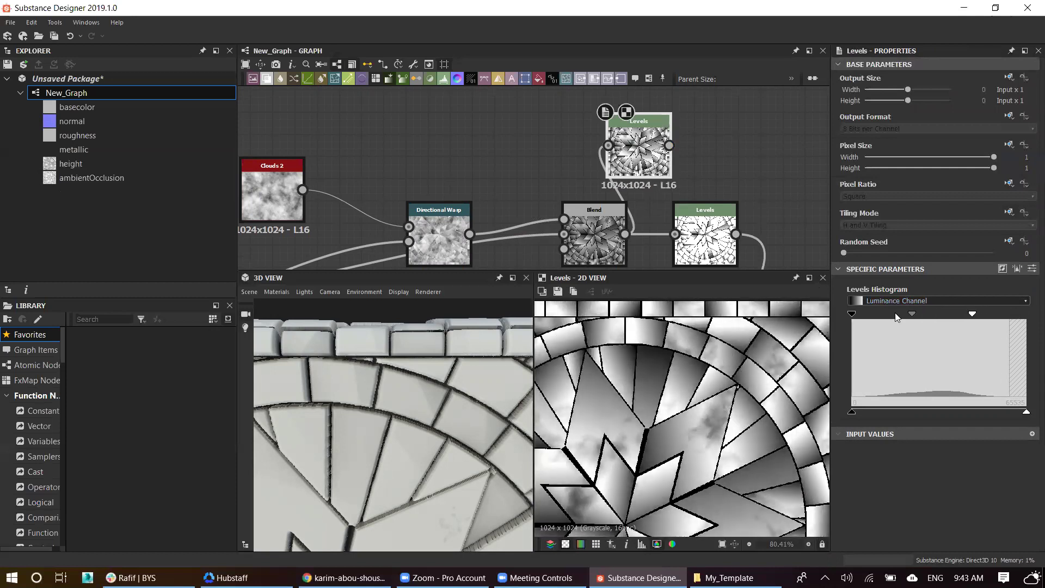
pyautogui.moveTo(852, 315)
pyautogui.mouseDown()
pyautogui.moveTo(947, 317)
pyautogui.moveTo(937, 317)
pyautogui.mouseUp()
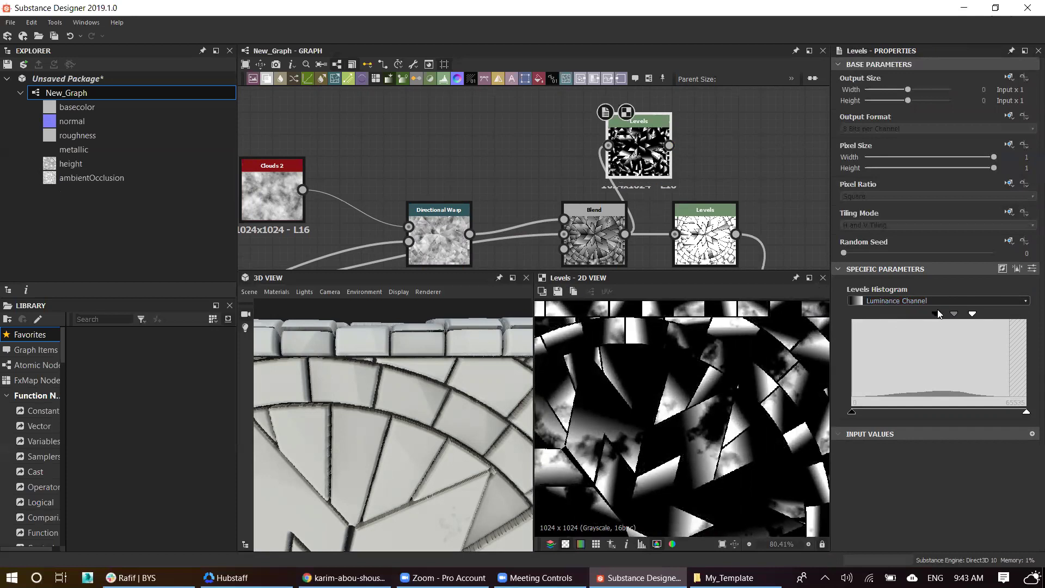
pyautogui.hotkey('ctrl', 'z')
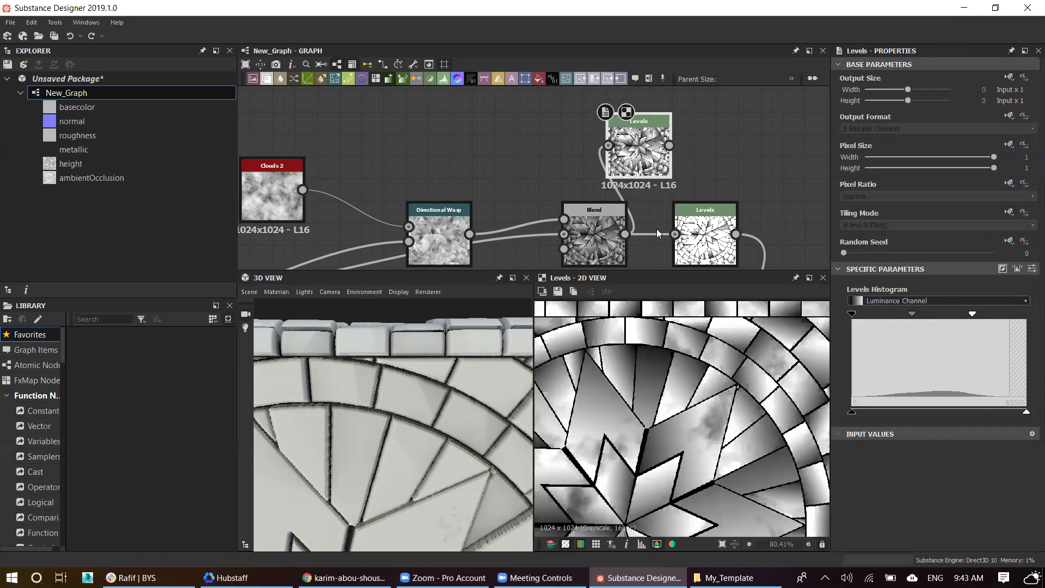
# Step: Switch the Blend node's blending mode to Max (Lighten)
pyautogui.moveTo(705, 239); pyautogui.dragTo(770, 239)
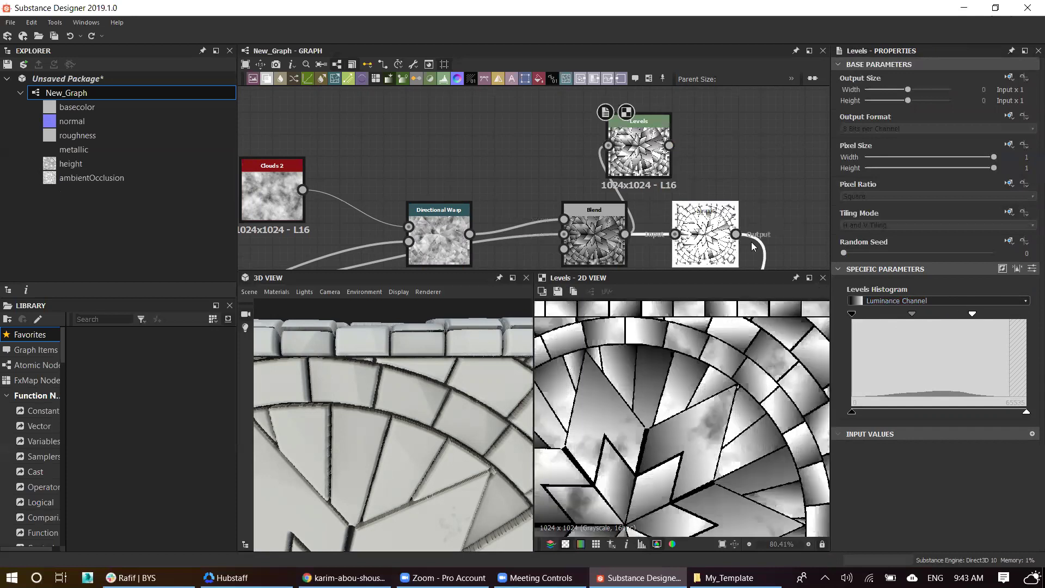
pyautogui.click(603, 234)
pyautogui.click(866, 321)
pyautogui.press('Down')
pyautogui.press('Return')
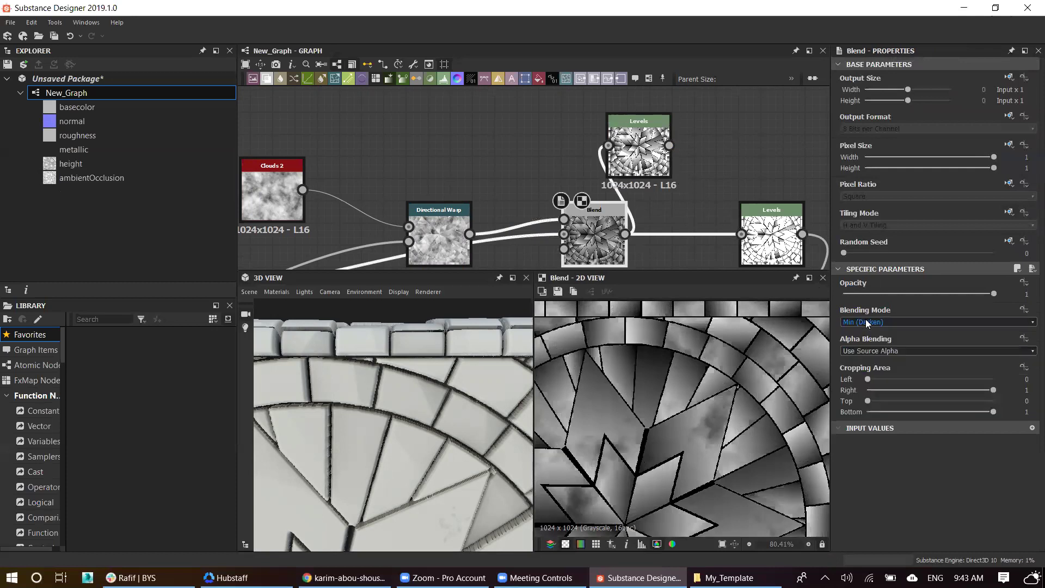
pyautogui.press('Up')
pyautogui.press('Up')
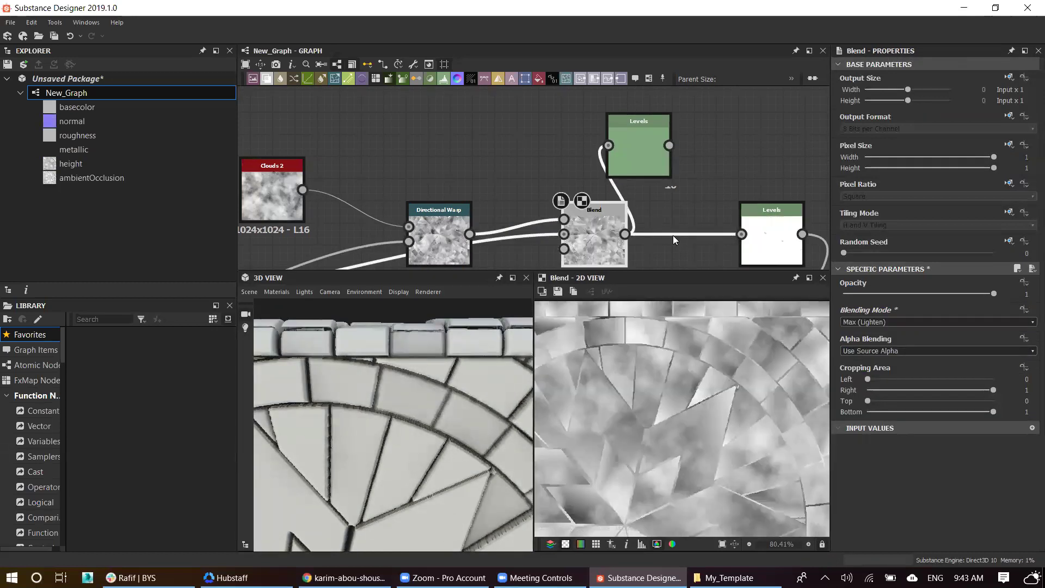
# Step: Move the new Levels white and black points to make a stark black-and-white mask
pyautogui.click(633, 134)
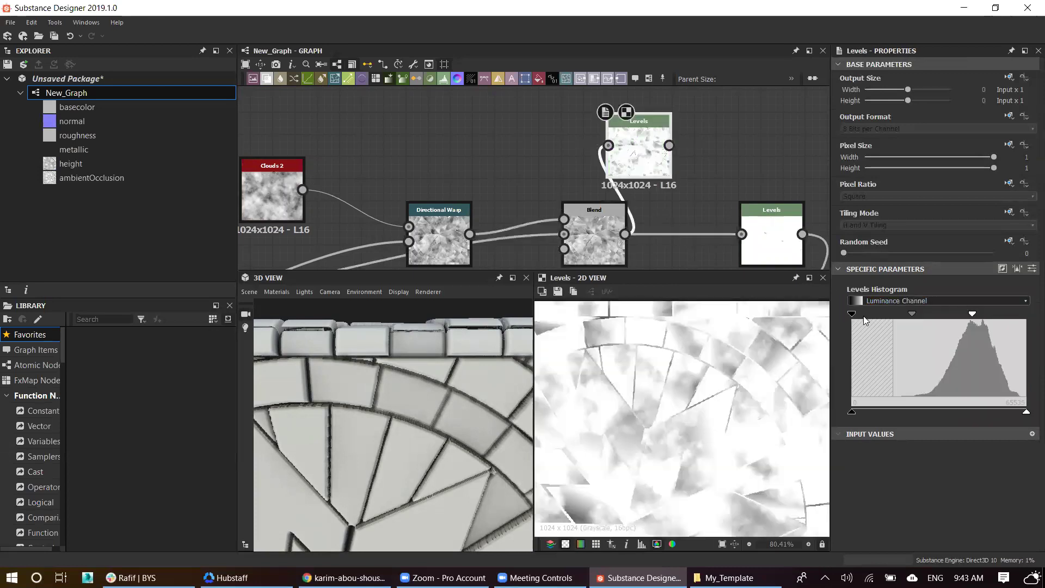
pyautogui.moveTo(972, 314); pyautogui.dragTo(989, 314)
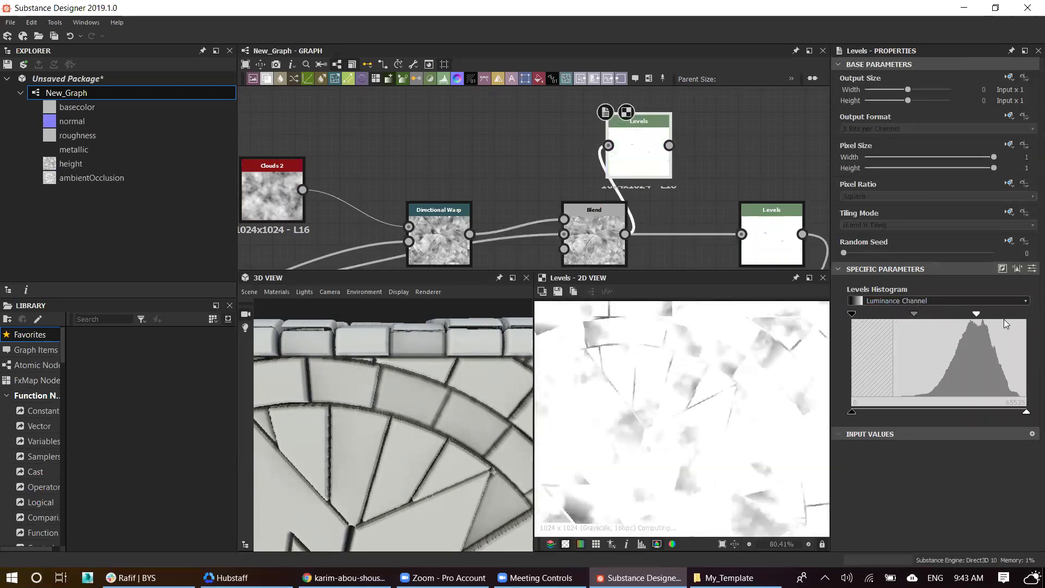
pyautogui.moveTo(852, 314); pyautogui.dragTo(985, 323)
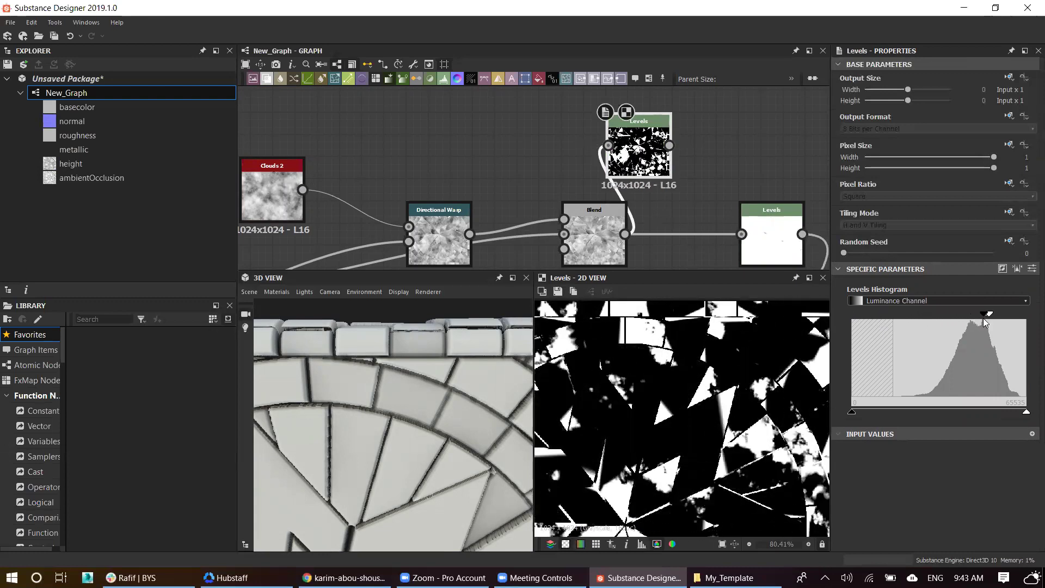
pyautogui.scroll(-3, 565, 469)
pyautogui.scroll(-2, 691, 185)
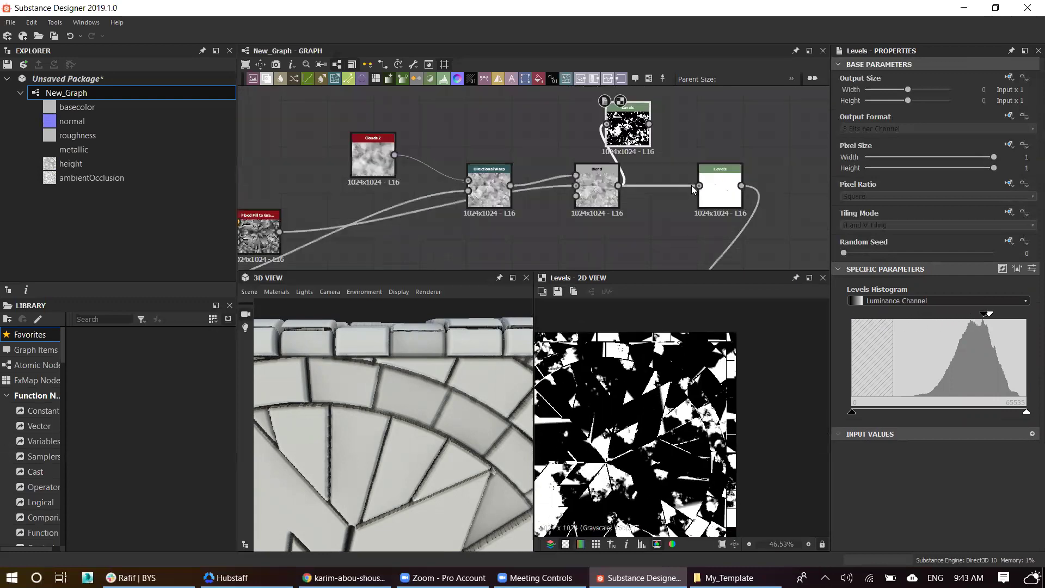
pyautogui.scroll(-2, 710, 194)
# Step: Try feeding the Levels mask into the downstream output, then undo the rewiring
pyautogui.keyDown('shift'); pyautogui.moveTo(687, 163); pyautogui.dragTo(666, 149); pyautogui.keyUp('shift')
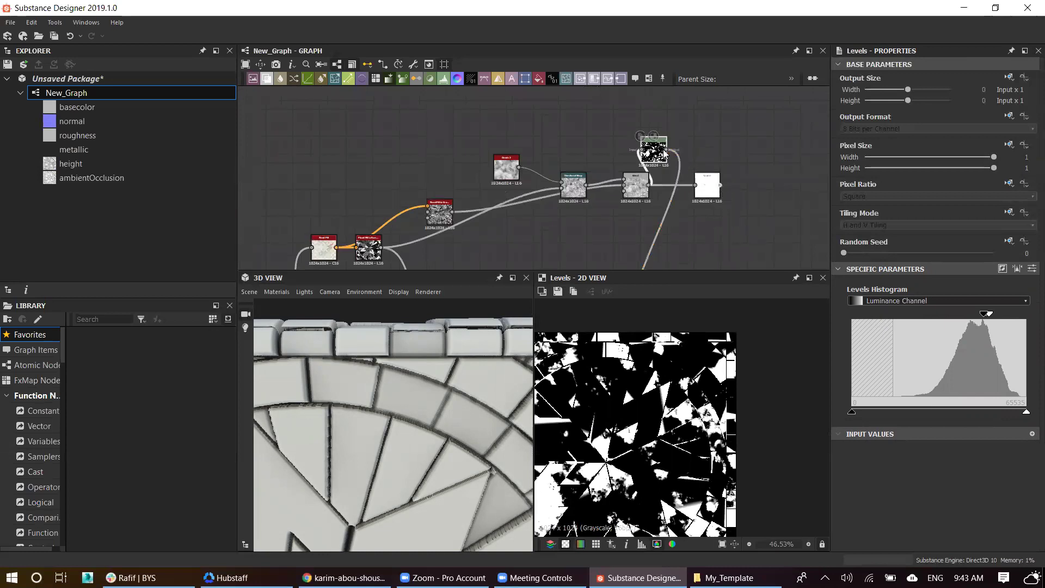
pyautogui.moveTo(428, 427)
pyautogui.mouseDown()
pyautogui.moveTo(444, 367)
pyautogui.moveTo(436, 442)
pyautogui.mouseUp()
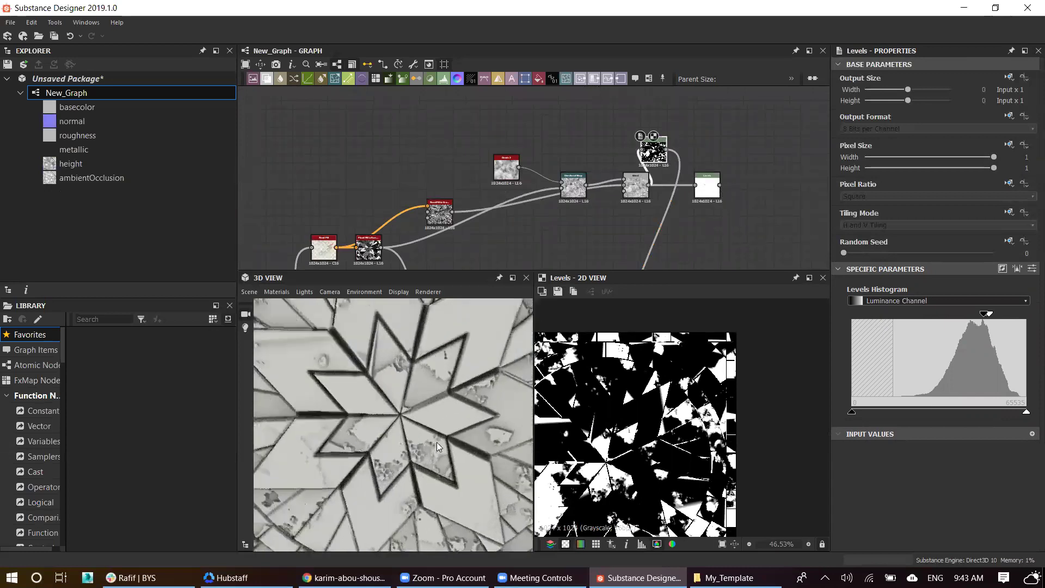
pyautogui.hotkey('ctrl', 'z')
pyautogui.hotkey('ctrl', 'z')
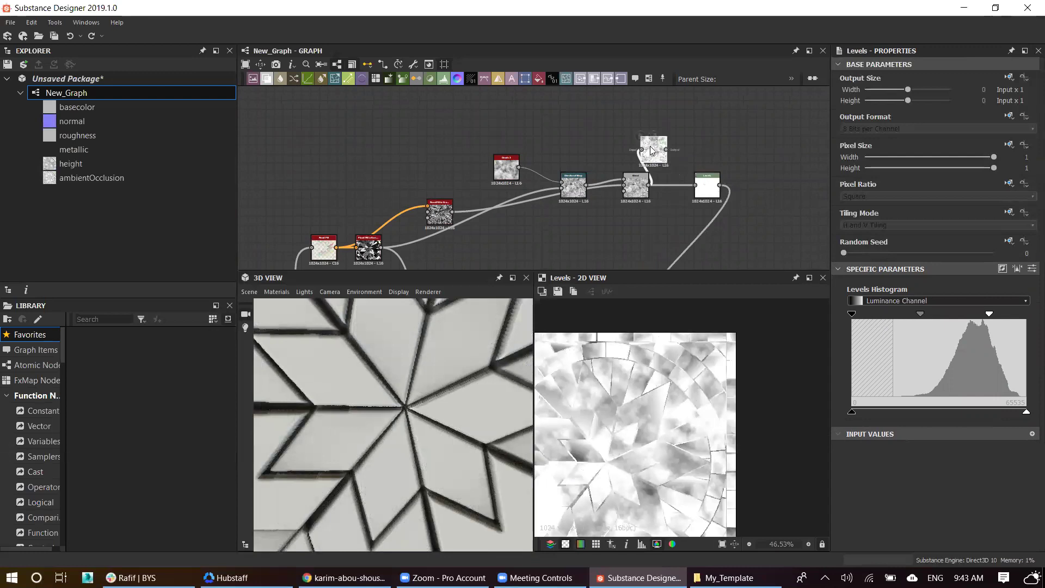
pyautogui.click(660, 163)
# Step: Set the lower Blend node from Overlay to Subtract at 0.18 opacity
pyautogui.moveTo(659, 163); pyautogui.dragTo(675, 81, button='middle')
pyautogui.moveTo(479, 413); pyautogui.dragTo(393, 364)
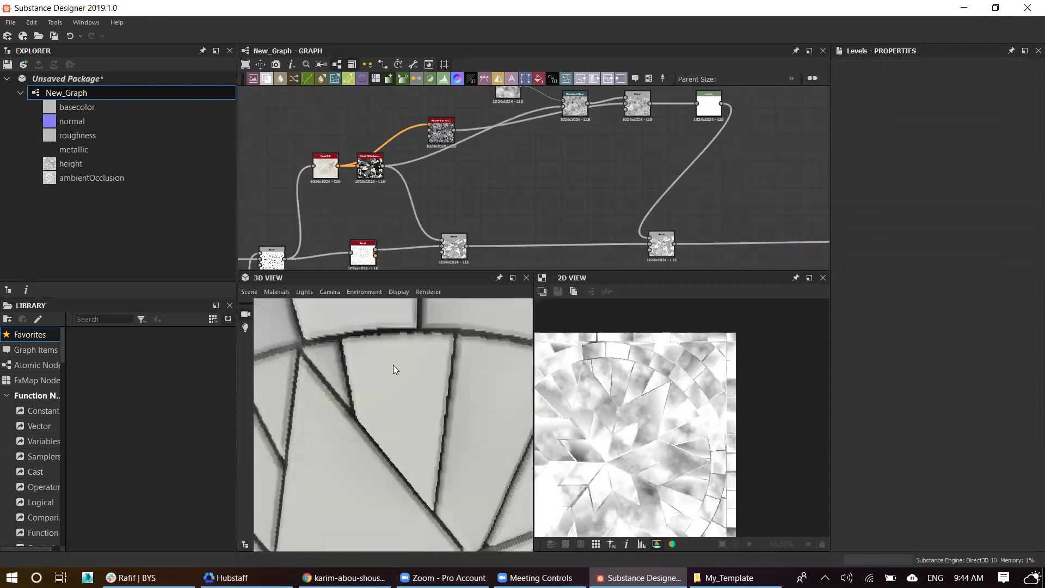
pyautogui.moveTo(666, 269); pyautogui.dragTo(664, 258, button='middle')
pyautogui.scroll(3, 664, 258)
pyautogui.doubleClick(653, 217)
pyautogui.moveTo(858, 294); pyautogui.dragTo(897, 293)
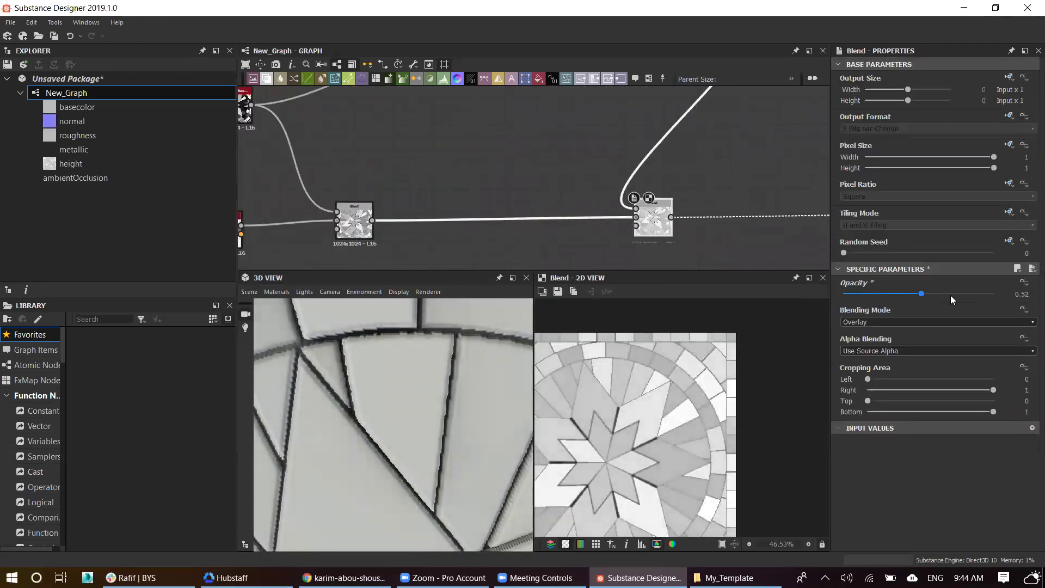
pyautogui.moveTo(950, 295); pyautogui.dragTo(870, 294)
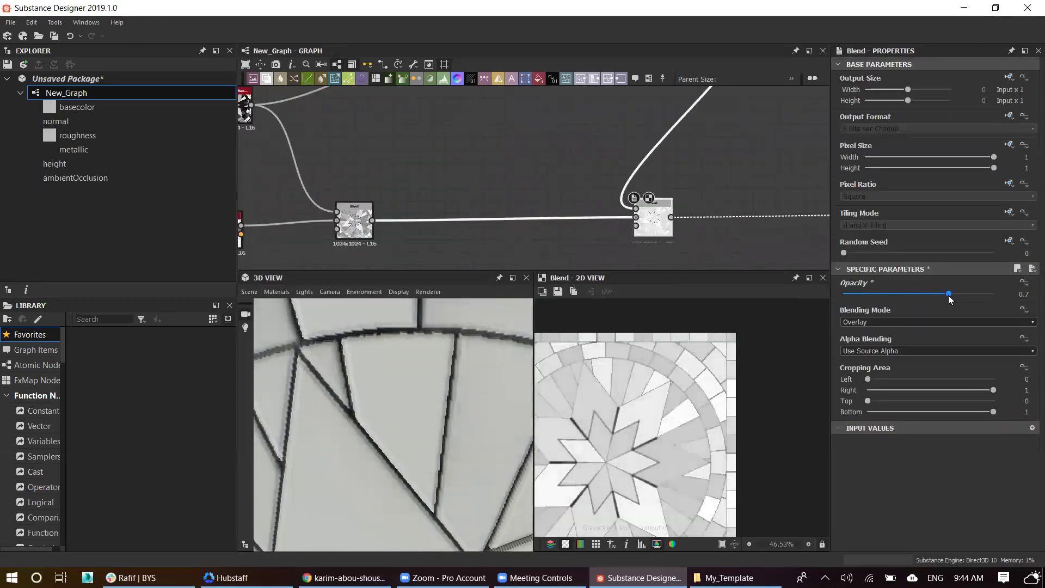
pyautogui.click(876, 326)
pyautogui.click(862, 349)
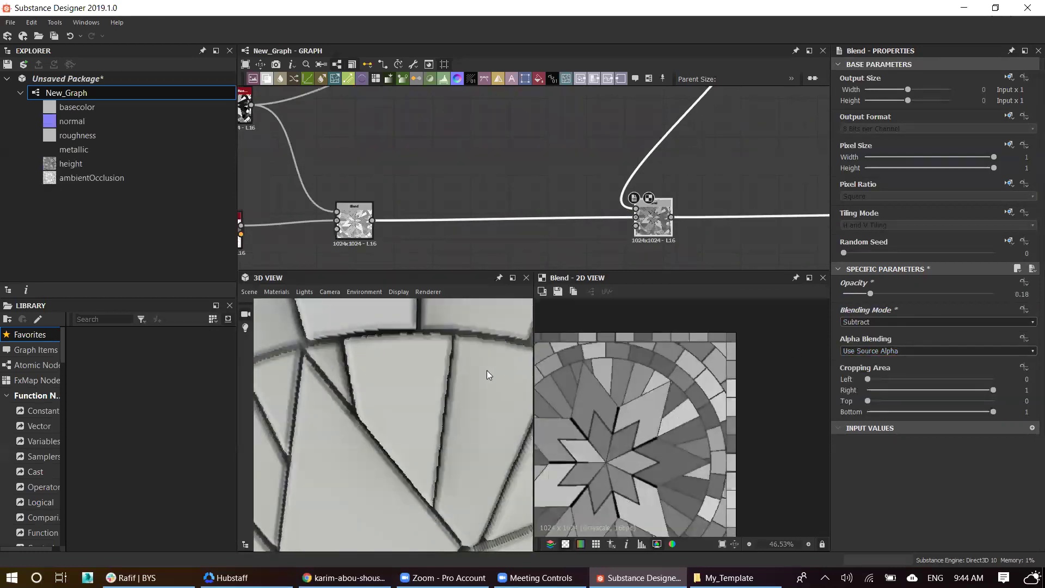
pyautogui.moveTo(675, 92); pyautogui.dragTo(665, 161, button='middle')
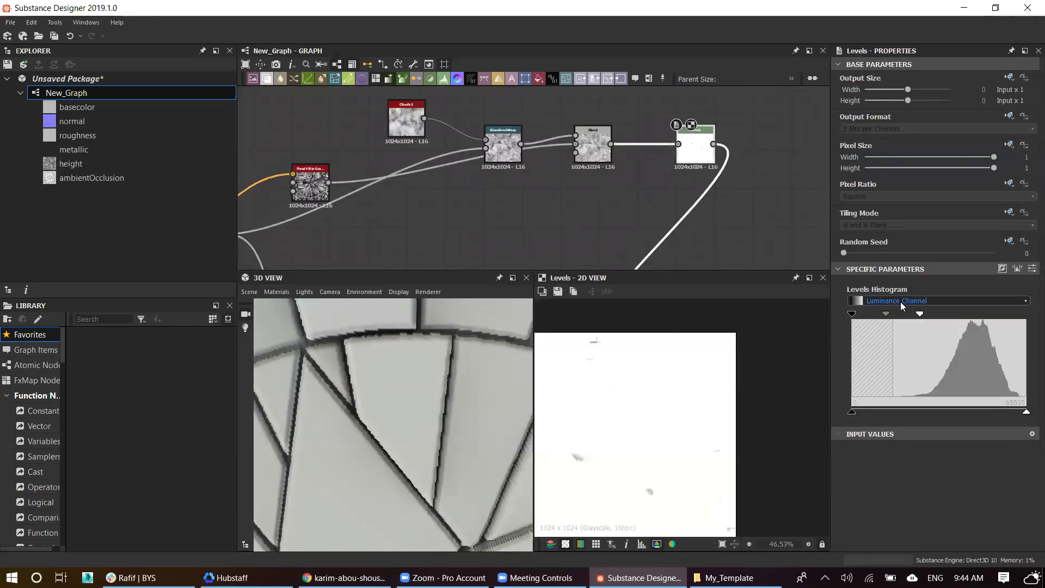
# Step: Raise the Levels shadows for more contrast and switch the Blend to Min (Darken)
pyautogui.moveTo(966, 317); pyautogui.dragTo(972, 320)
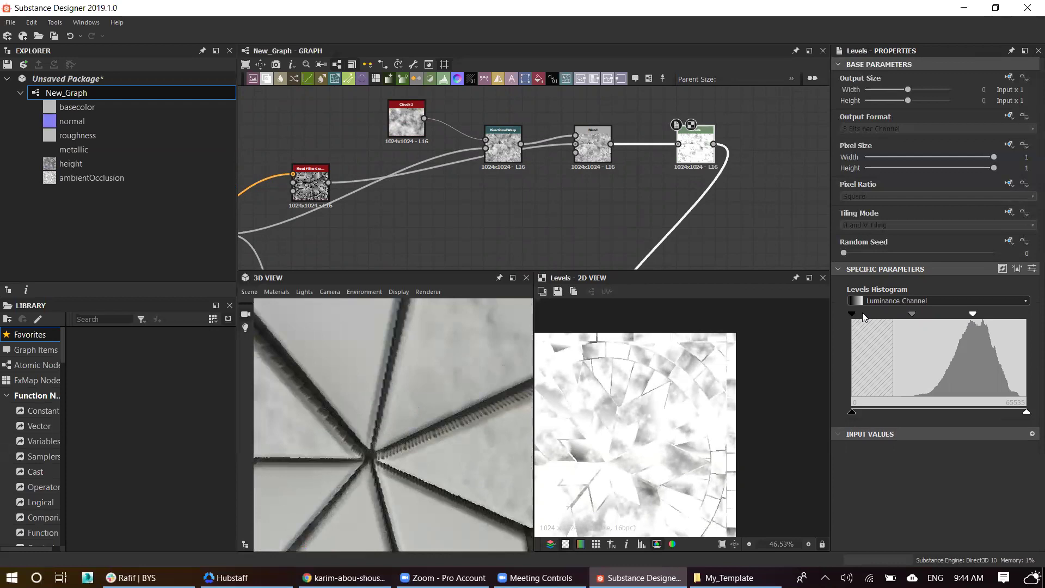
pyautogui.moveTo(901, 314); pyautogui.dragTo(934, 316)
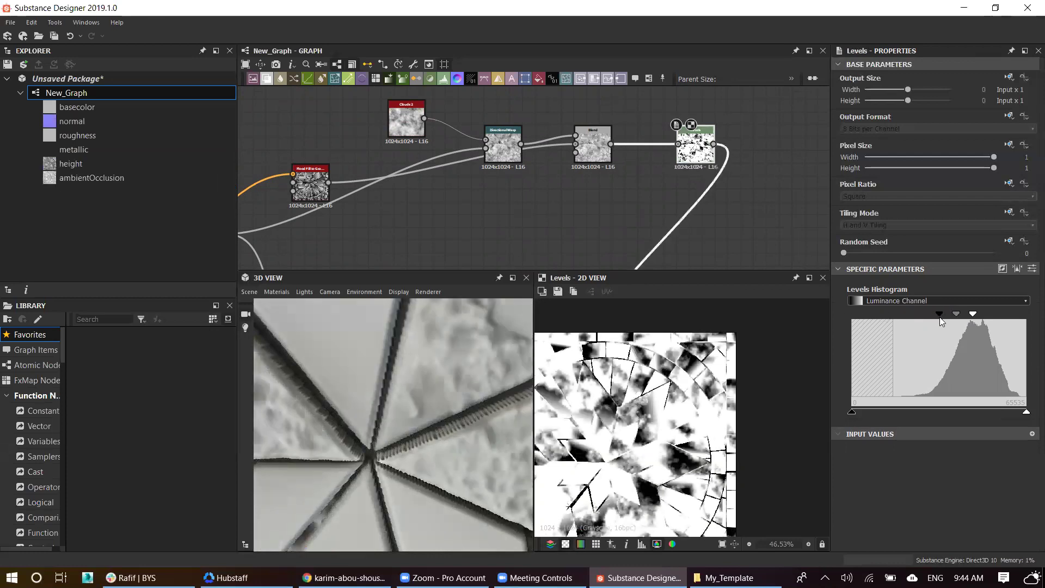
pyautogui.click(593, 144)
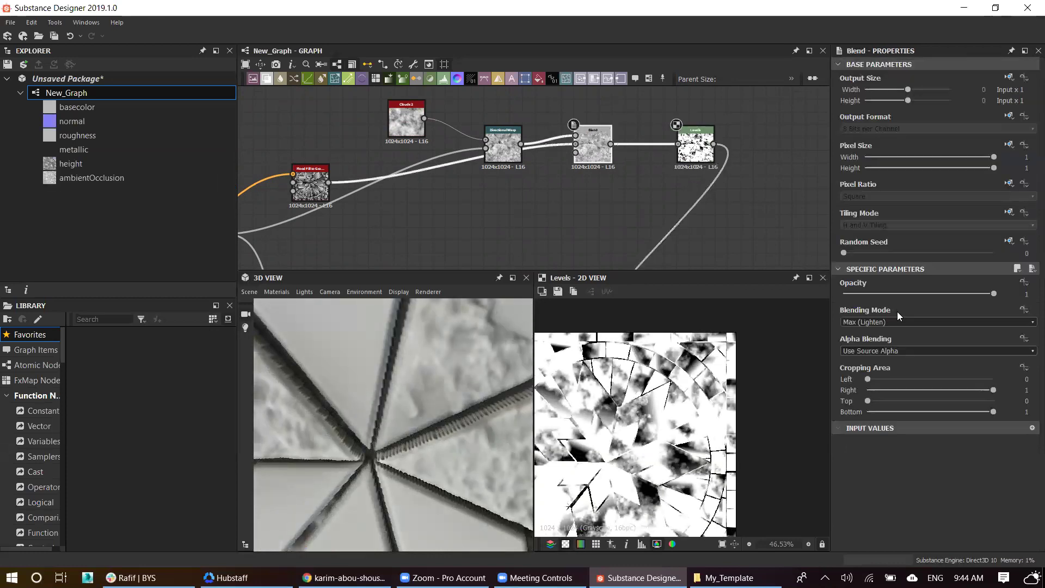
pyautogui.click(883, 323)
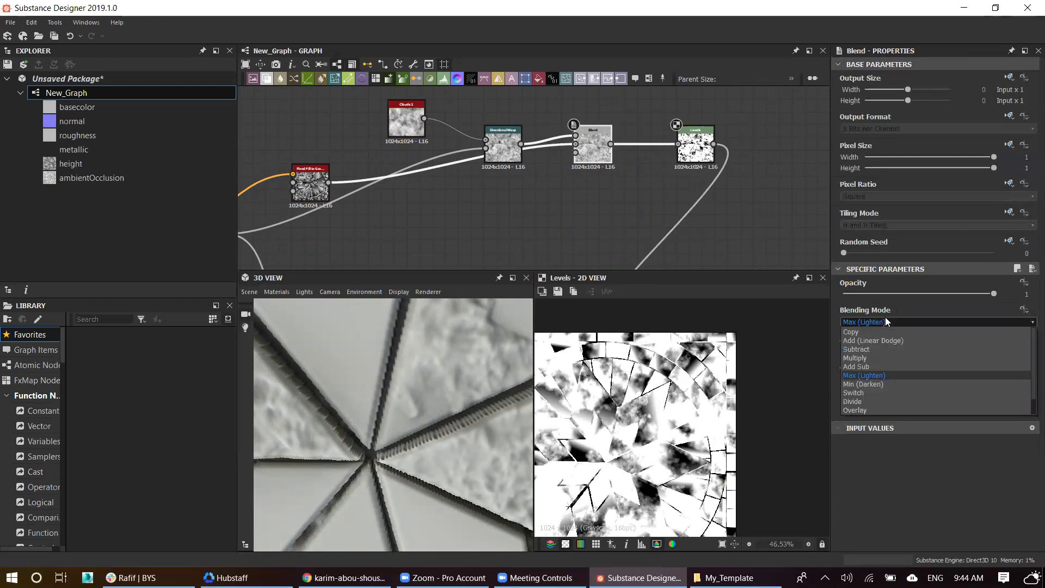
pyautogui.press('Down')
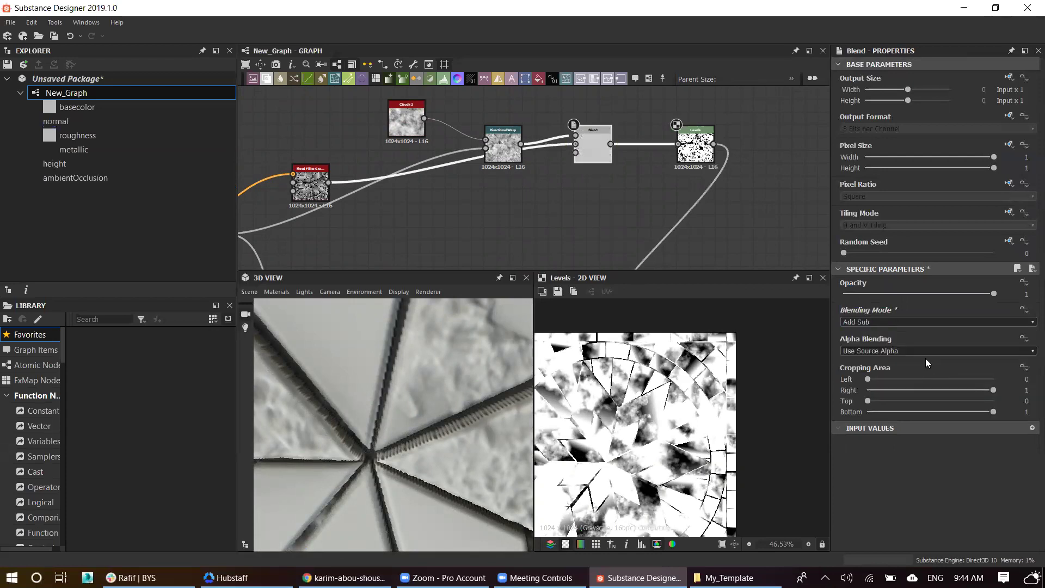
pyautogui.scroll(-5, 469, 362)
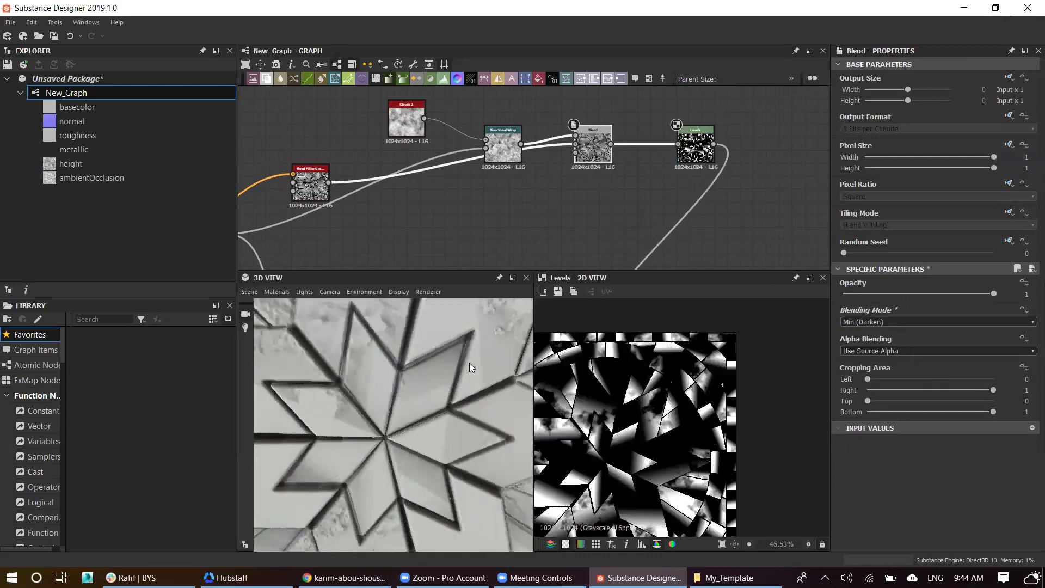
pyautogui.scroll(3, 670, 153)
# Step: Brighten the Levels output by pulling its black and white points down
pyautogui.click(702, 145)
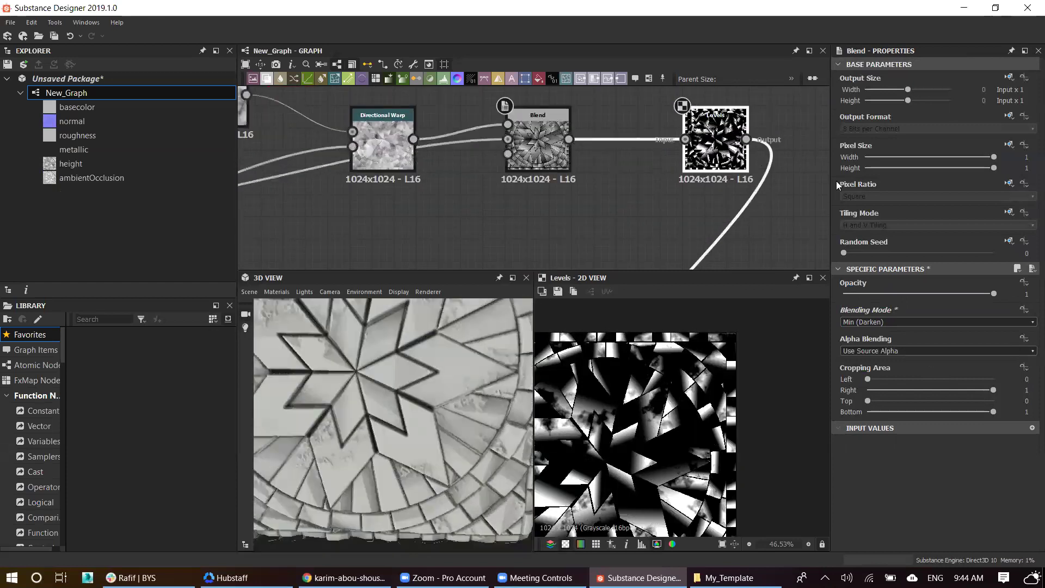
pyautogui.moveTo(934, 315); pyautogui.dragTo(852, 314)
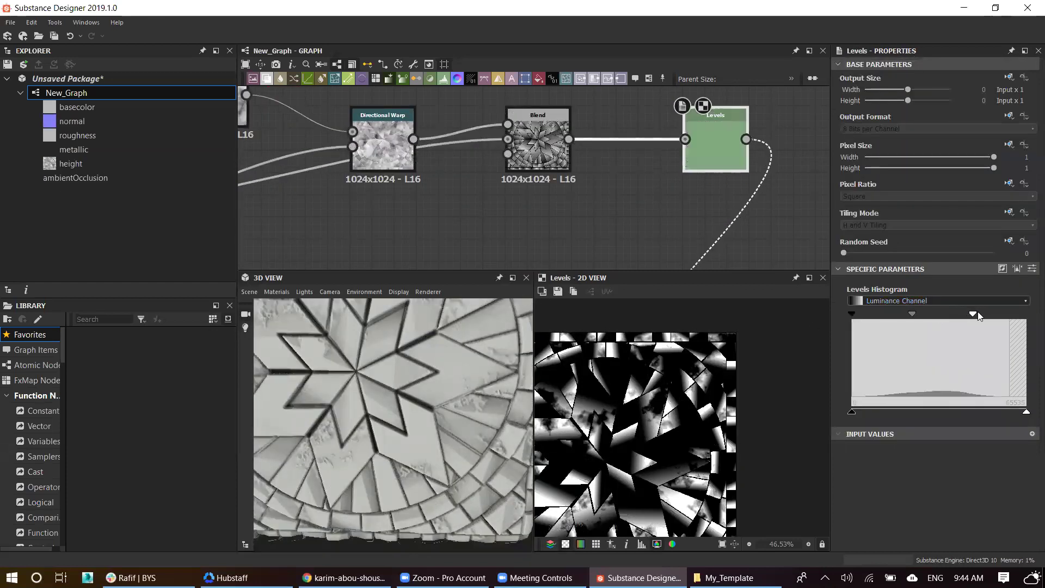
pyautogui.moveTo(971, 314)
pyautogui.mouseDown()
pyautogui.moveTo(900, 315)
pyautogui.moveTo(938, 314)
pyautogui.mouseUp()
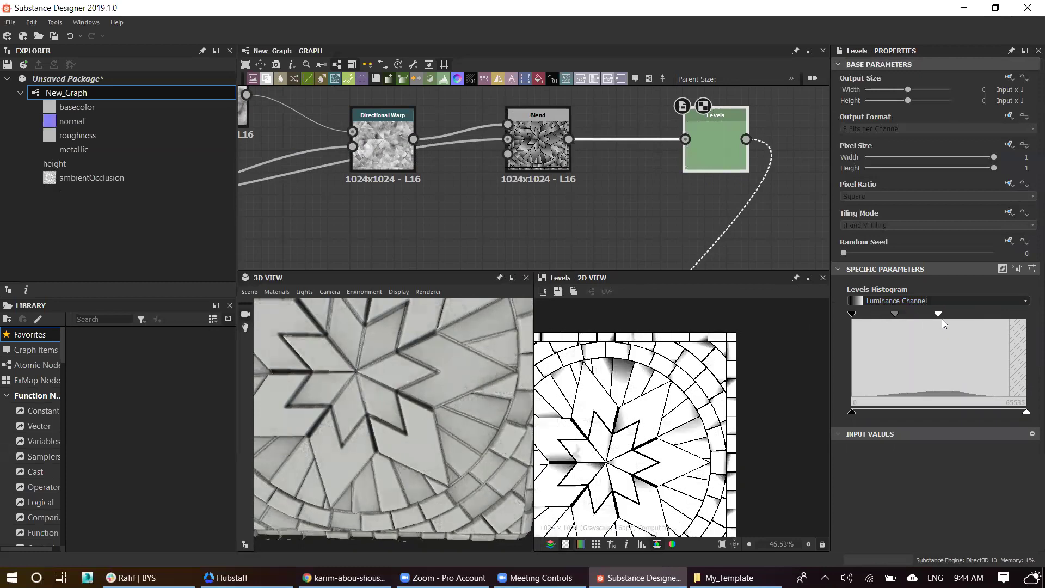
pyautogui.scroll(2, 356, 387)
pyautogui.scroll(2, 374, 394)
pyautogui.scroll(2, 380, 389)
pyautogui.scroll(2, 364, 429)
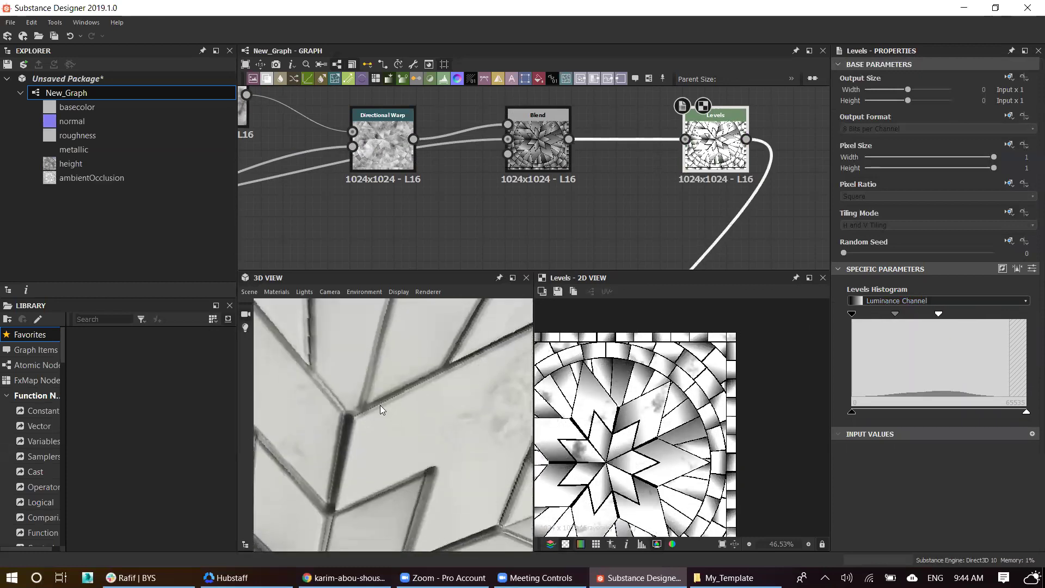
# Step: Change the second Blend node's mode from Subtract to Multiply
pyautogui.moveTo(669, 222); pyautogui.dragTo(634, 203, button='middle')
pyautogui.click(641, 246)
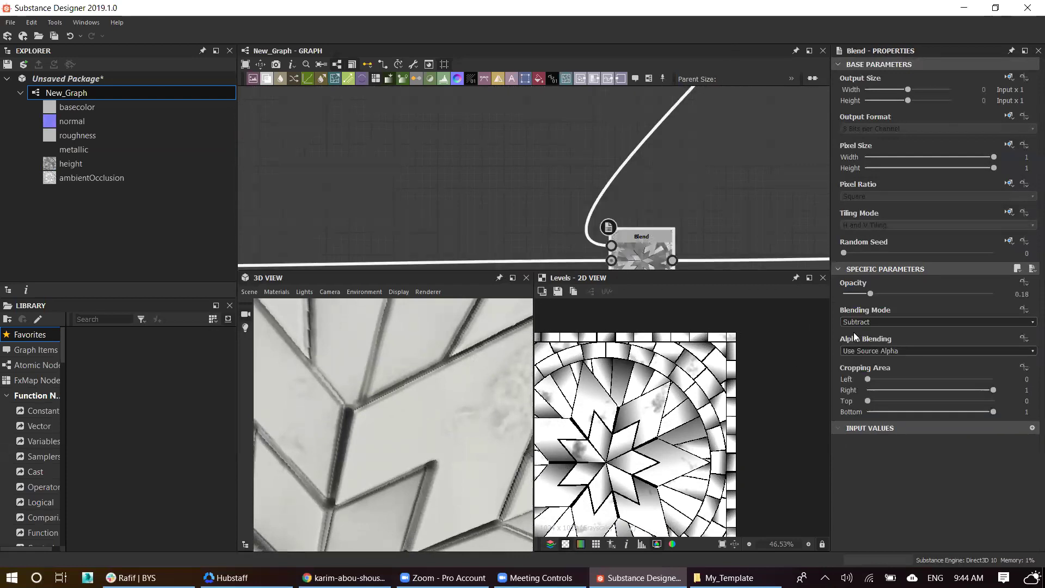
pyautogui.click(867, 322)
pyautogui.click(861, 327)
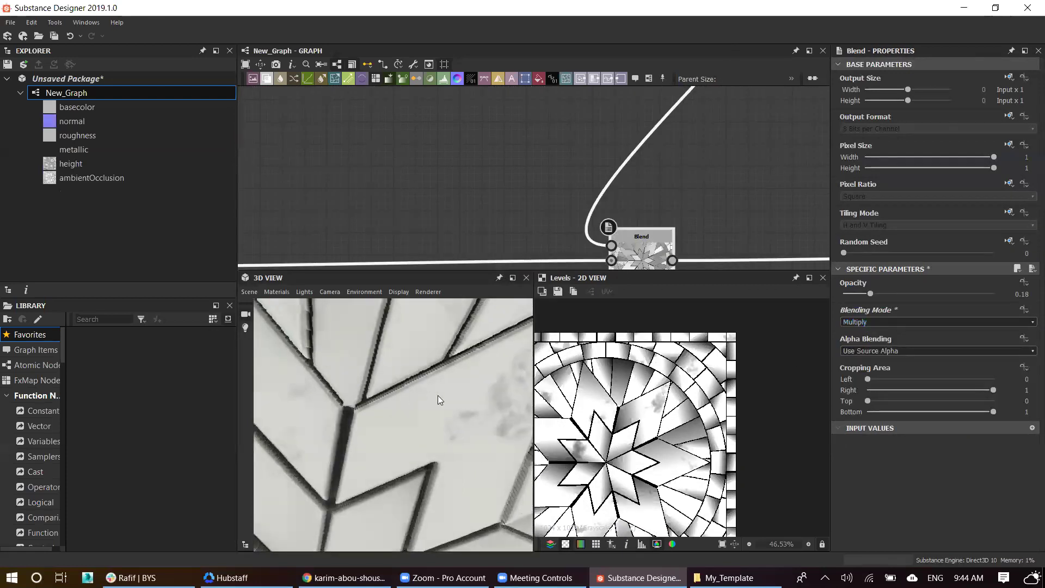
pyautogui.scroll(-3, 442, 395)
pyautogui.scroll(2, 435, 393)
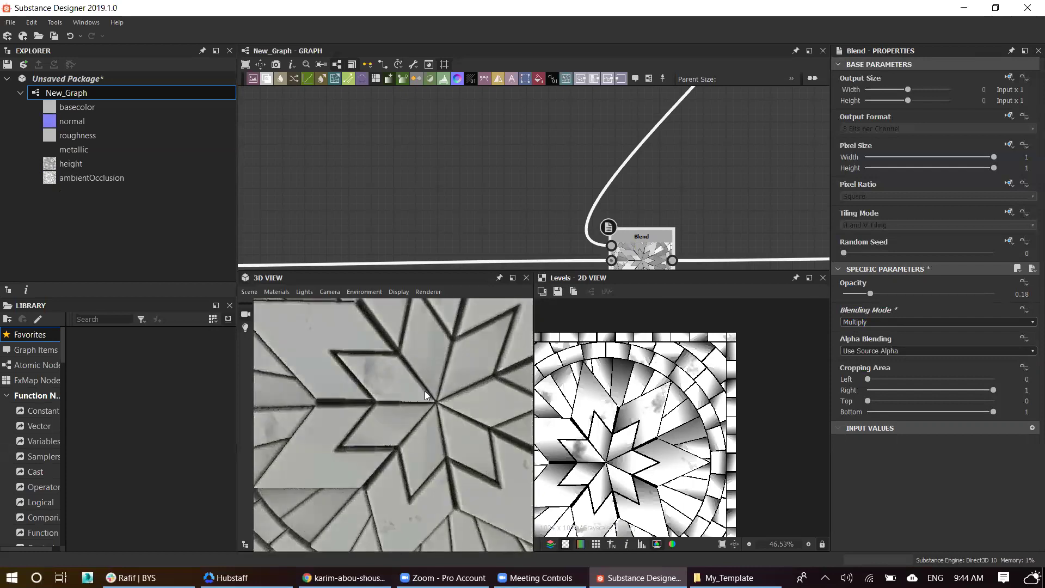
pyautogui.moveTo(436, 386); pyautogui.dragTo(399, 358)
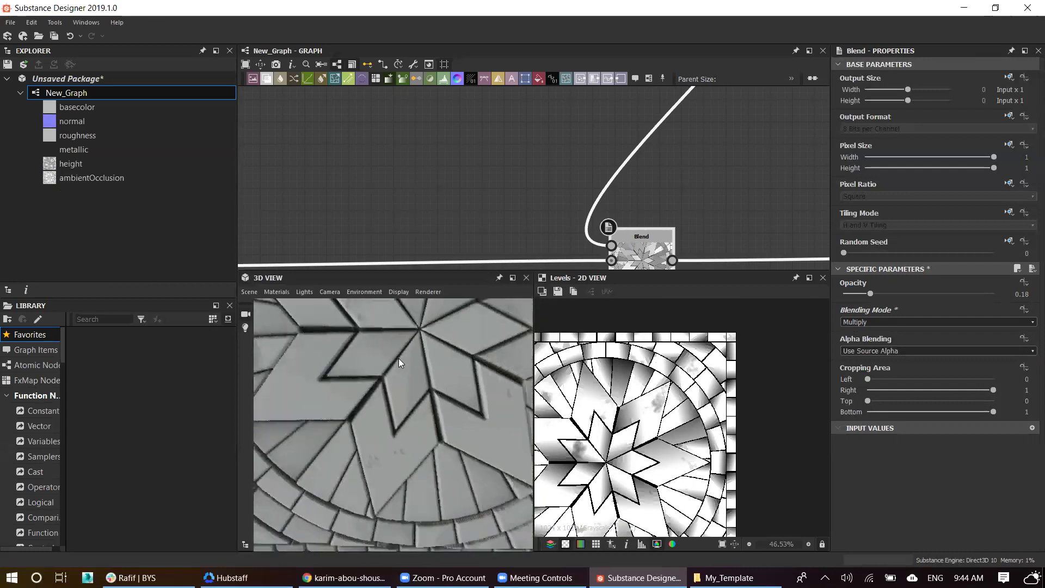
pyautogui.moveTo(672, 264); pyautogui.dragTo(593, 213, button='middle')
# Step: Add a Blend after the existing Blend with BnW Spots 2 in its foreground
pyautogui.rightClick(574, 207)
pyautogui.click(630, 218)
pyautogui.rightClick(611, 130)
pyautogui.write('hist')
pyautogui.press('Return')
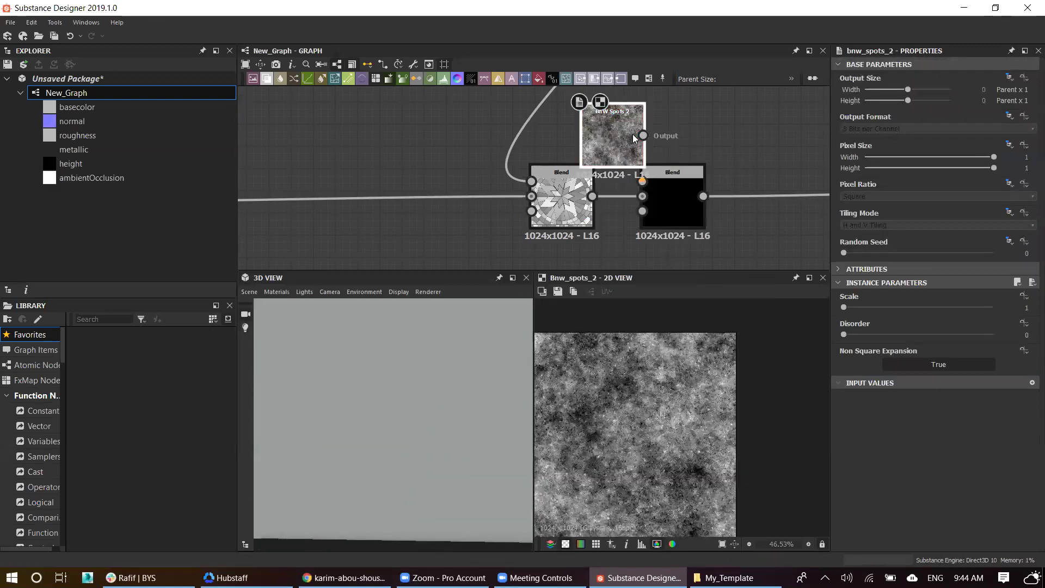
pyautogui.moveTo(648, 176); pyautogui.dragTo(643, 181)
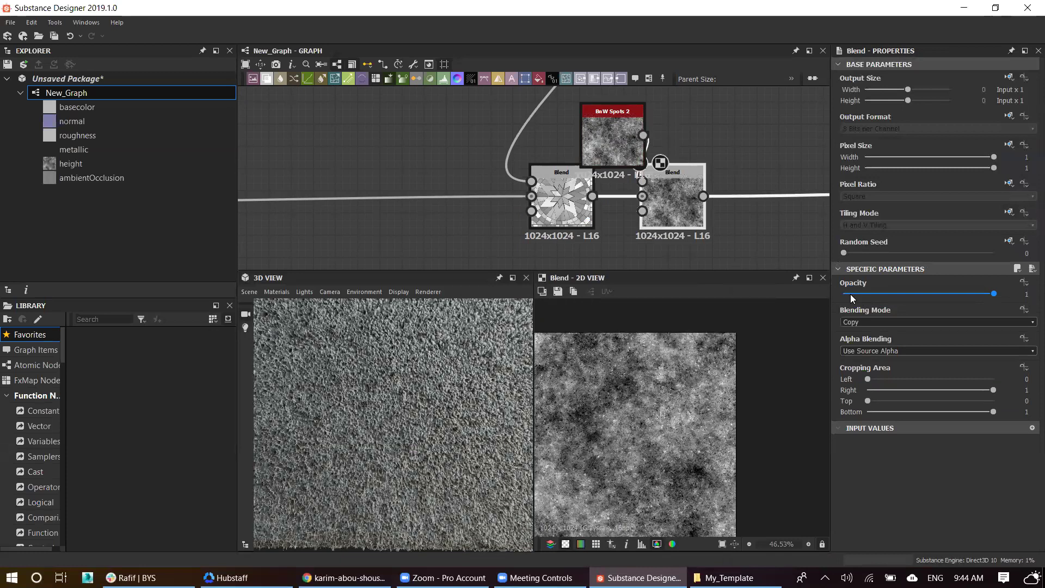
pyautogui.click(850, 294)
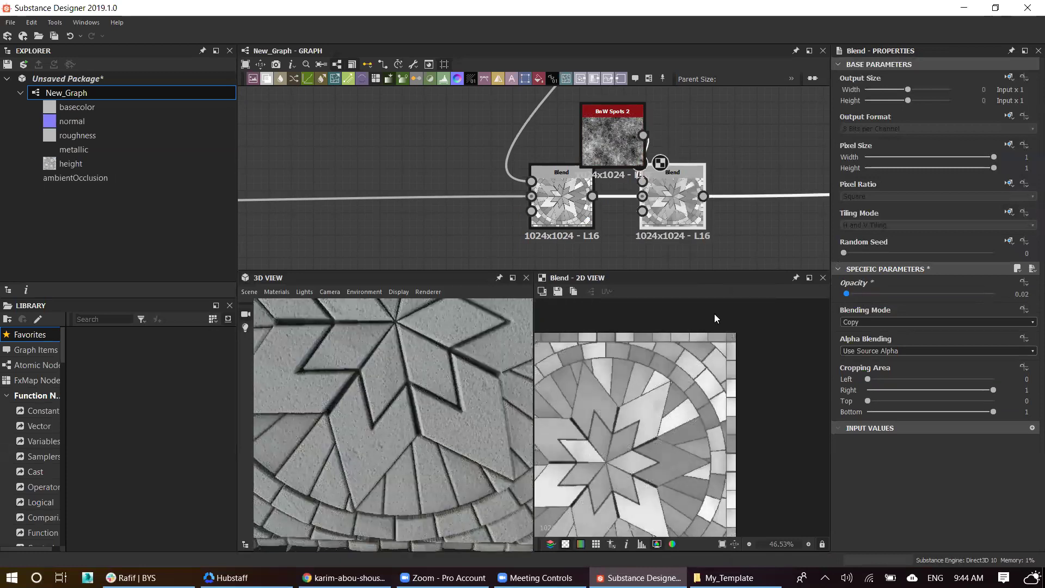
pyautogui.scroll(2, 379, 380)
pyautogui.scroll(2, 359, 357)
pyautogui.scroll(2, 418, 381)
pyautogui.scroll(2, 403, 379)
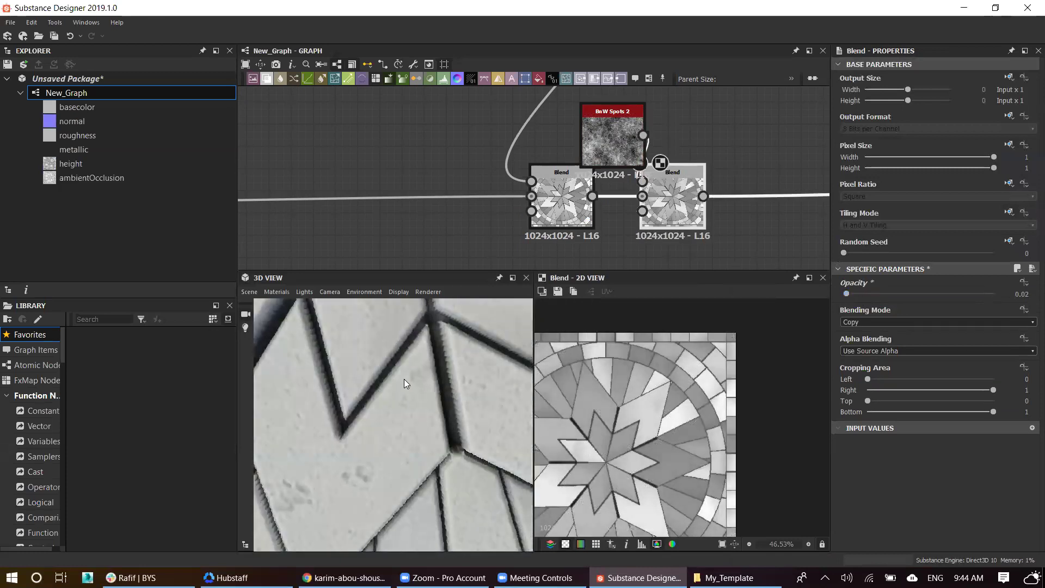
pyautogui.scroll(-3, 403, 379)
pyautogui.scroll(-2, 399, 382)
pyautogui.scroll(3, 402, 383)
pyautogui.scroll(2, 379, 406)
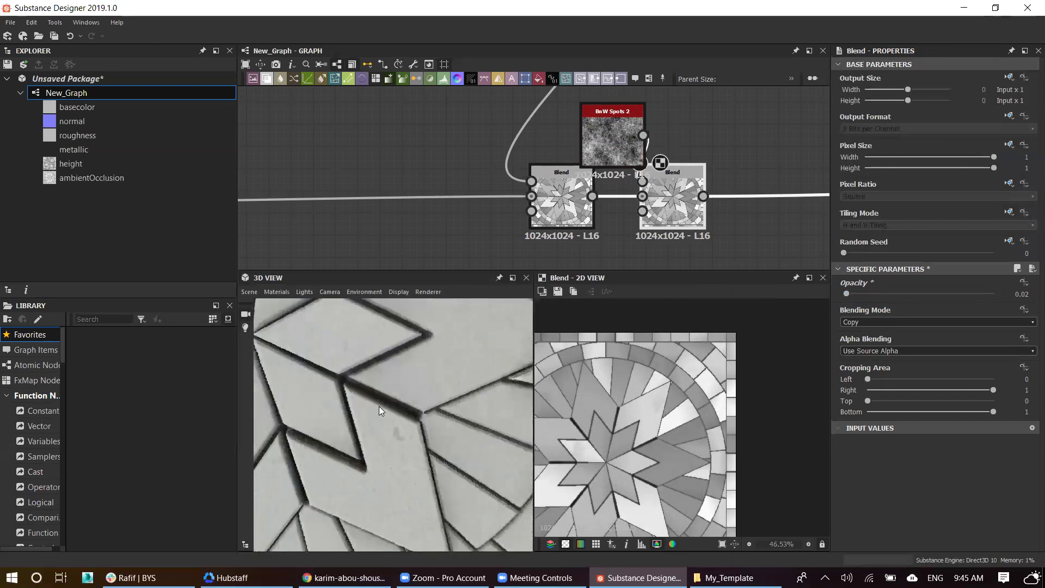
pyautogui.scroll(2, 379, 406)
# Step: Add another Blend node and wire a Dirt 2 node into it
pyautogui.press('space')
pyautogui.write('b')
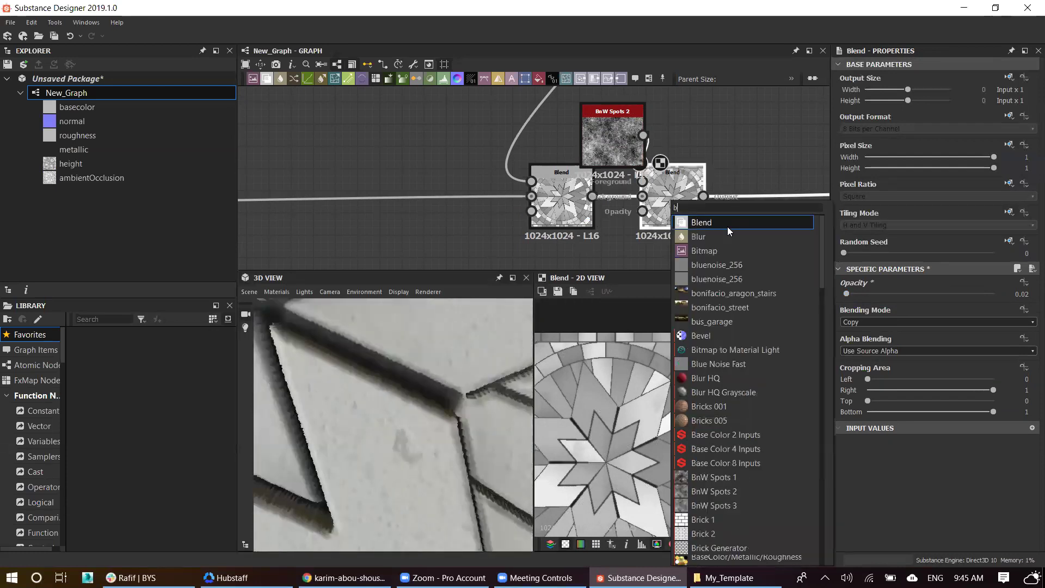
pyautogui.click(729, 226)
pyautogui.moveTo(714, 112); pyautogui.dragTo(629, 134, button='middle')
pyautogui.press('space')
pyautogui.write('di')
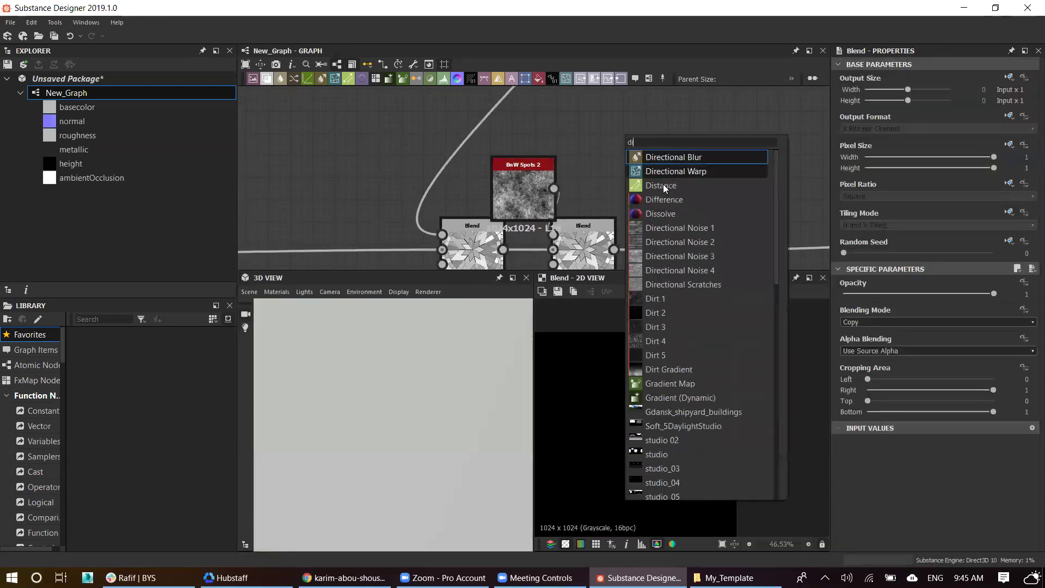
pyautogui.click(649, 312)
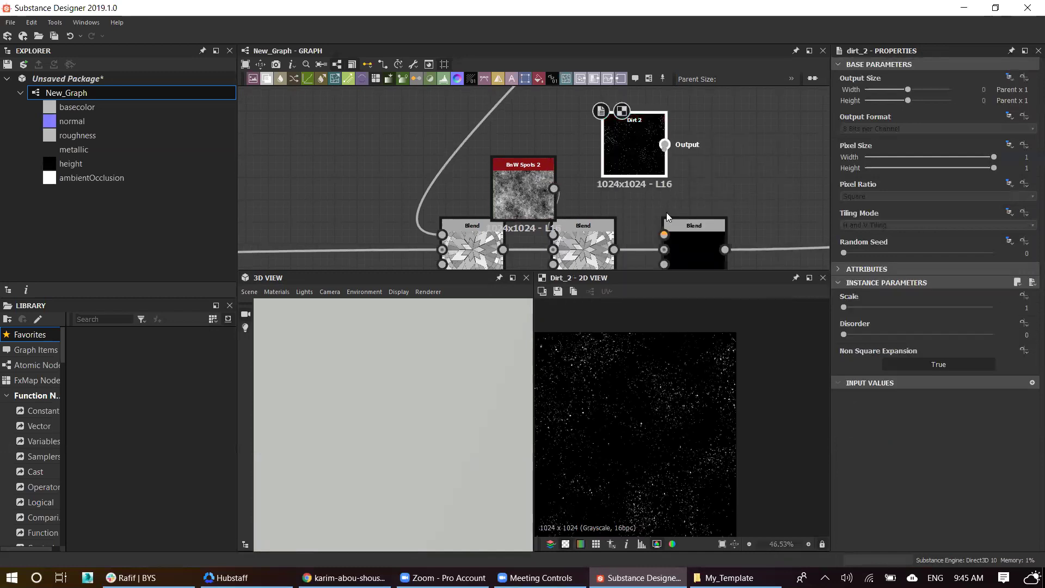
pyautogui.moveTo(664, 234); pyautogui.dragTo(665, 144)
# Step: Lower the Dirt 2 Blend's opacity to 0.07
pyautogui.click(699, 256)
pyautogui.click(873, 319)
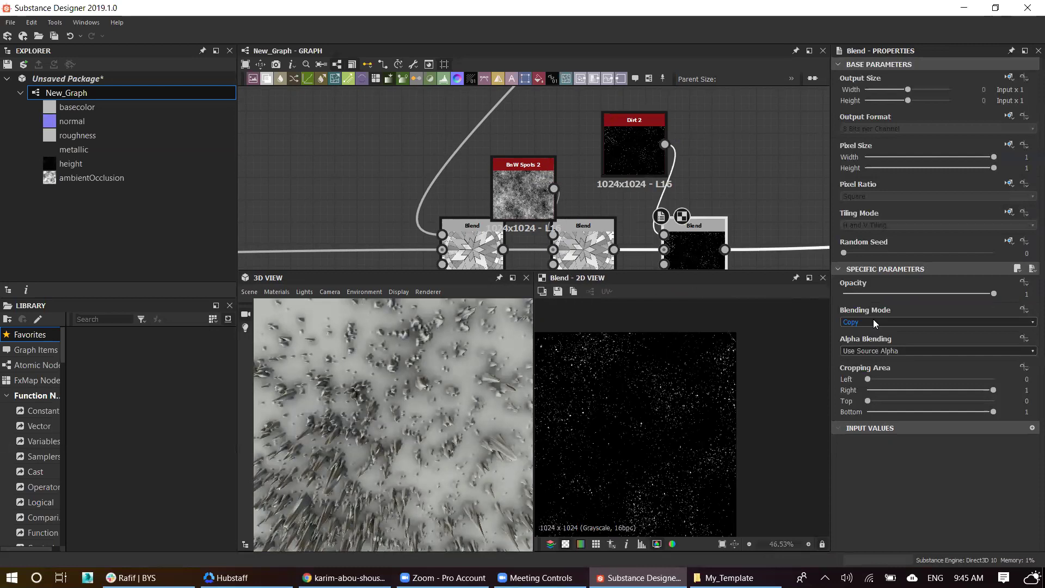
pyautogui.scroll(-1, 873, 319)
pyautogui.moveTo(859, 294); pyautogui.dragTo(854, 294)
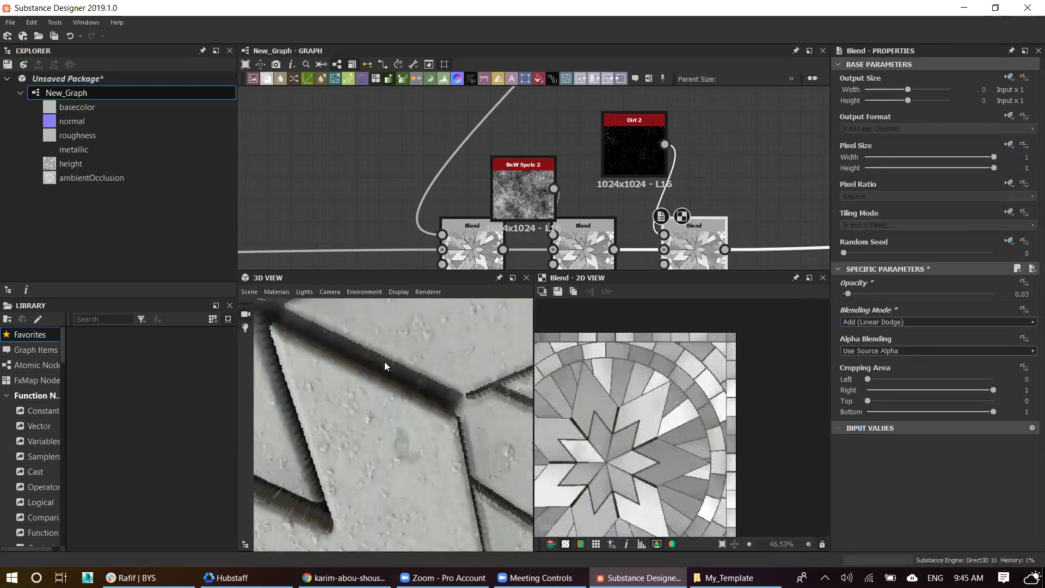
pyautogui.scroll(-2, 396, 363)
pyautogui.scroll(-2, 409, 365)
pyautogui.scroll(-2, 411, 380)
pyautogui.scroll(-1, 413, 409)
# Step: Lower the Bevel-fed Blend node's opacity from 0.47 to 0.24
pyautogui.moveTo(416, 421)
pyautogui.mouseDown()
pyautogui.moveTo(433, 371)
pyautogui.moveTo(383, 351)
pyautogui.moveTo(447, 373)
pyautogui.moveTo(470, 355)
pyautogui.mouseUp()
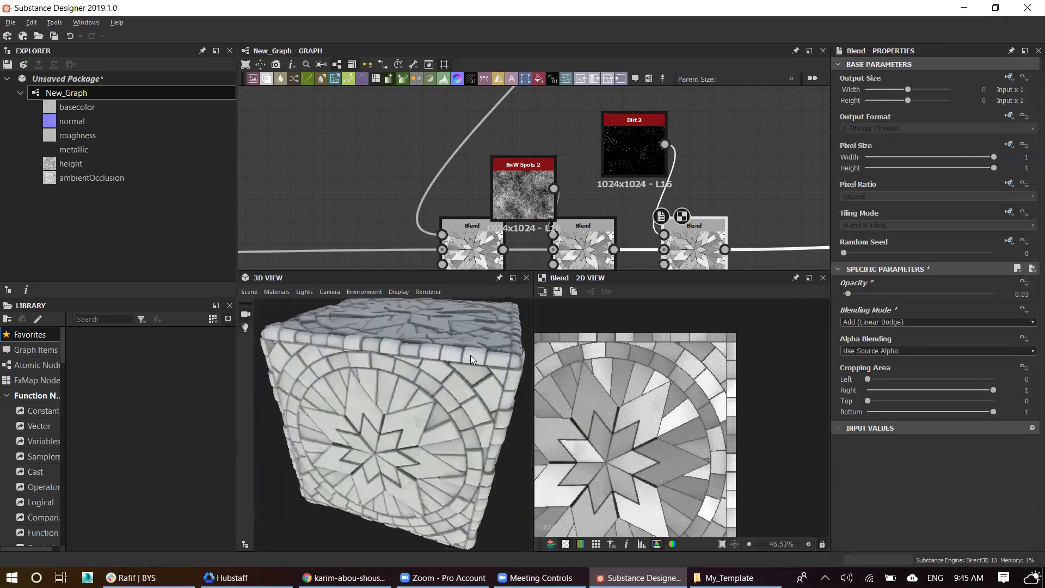
pyautogui.scroll(3, 408, 392)
pyautogui.moveTo(409, 392)
pyautogui.mouseDown()
pyautogui.moveTo(405, 375)
pyautogui.moveTo(354, 361)
pyautogui.moveTo(377, 366)
pyautogui.mouseUp()
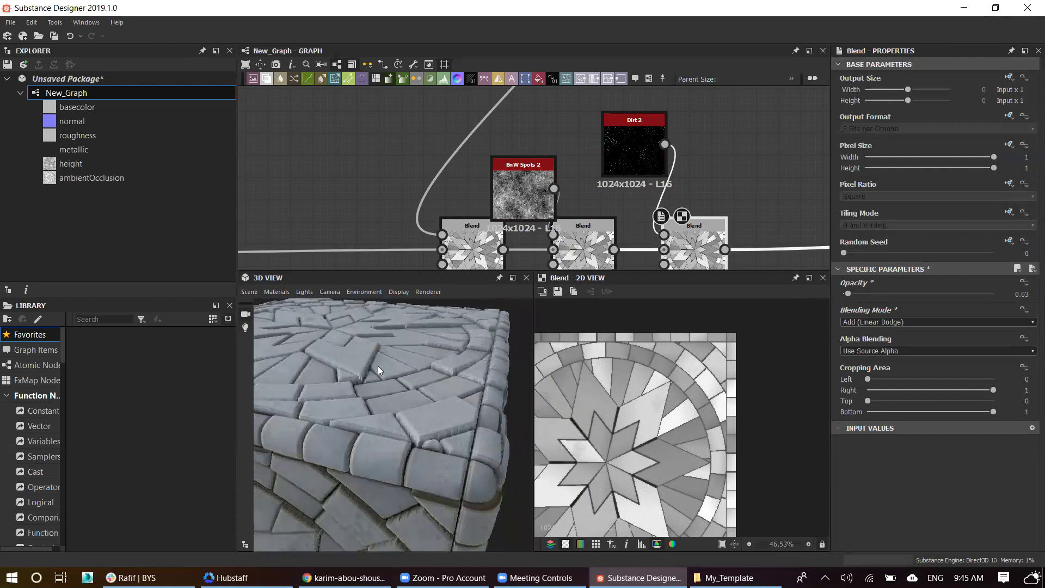
pyautogui.scroll(-2, 602, 132)
pyautogui.moveTo(508, 220)
pyautogui.mouseDown(button='middle')
pyautogui.moveTo(525, 202)
pyautogui.moveTo(528, 264)
pyautogui.mouseUp(button='middle')
pyautogui.scroll(1, 528, 264)
pyautogui.click(528, 264)
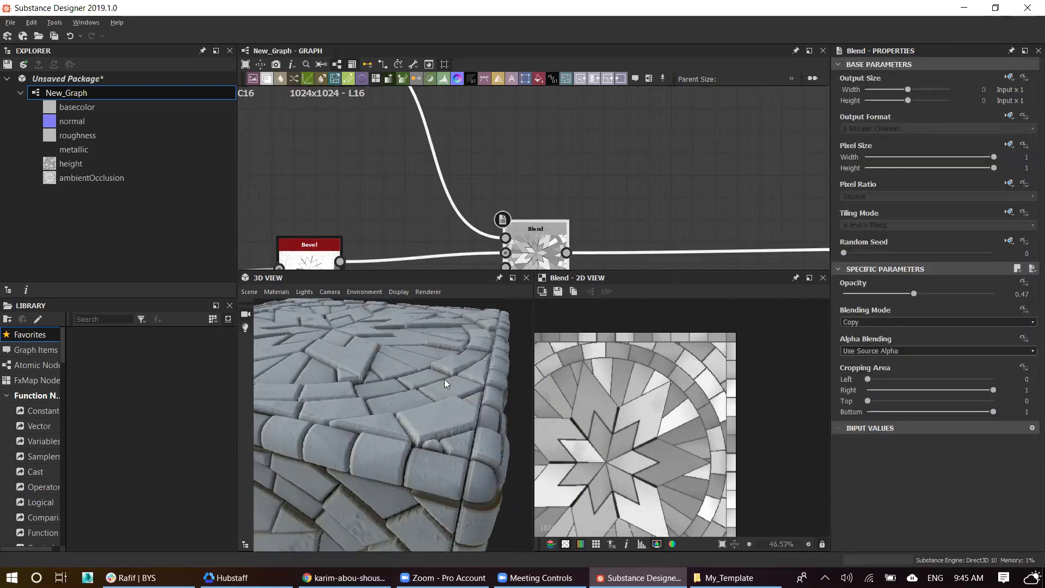
pyautogui.moveTo(444, 379); pyautogui.dragTo(442, 386)
pyautogui.scroll(3, 442, 387)
pyautogui.moveTo(892, 292); pyautogui.dragTo(878, 290)
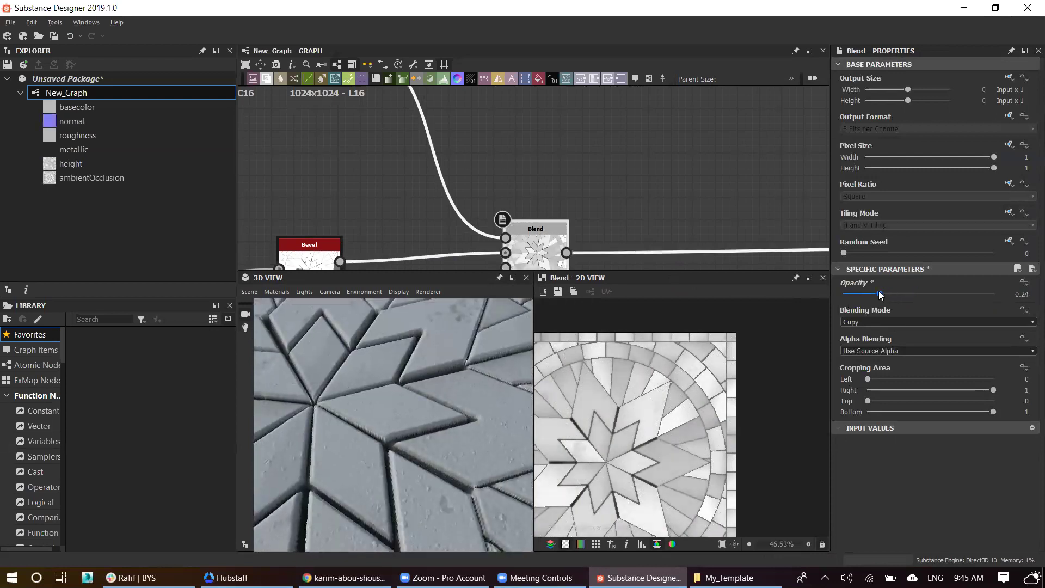
# Step: Check the curved tile surface in 3D and shift the output-side nodes right
pyautogui.moveTo(386, 374)
pyautogui.mouseDown()
pyautogui.moveTo(382, 411)
pyautogui.moveTo(371, 404)
pyautogui.moveTo(385, 434)
pyautogui.moveTo(331, 437)
pyautogui.mouseUp()
pyautogui.scroll(-2, 400, 395)
pyautogui.scroll(3, 335, 441)
pyautogui.scroll(3, 372, 419)
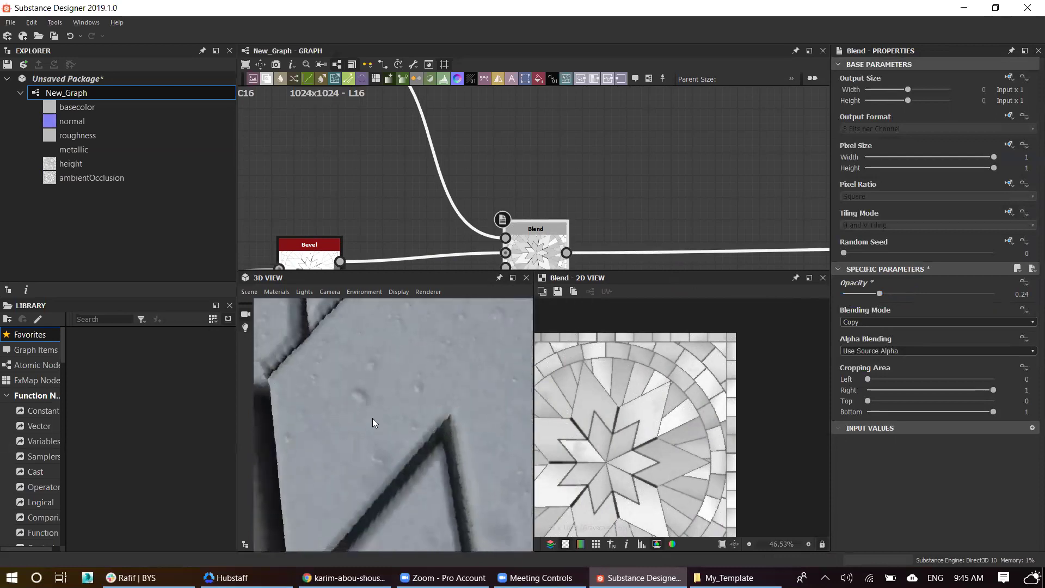
pyautogui.scroll(-2, 371, 418)
pyautogui.scroll(-3, 571, 174)
pyautogui.scroll(-2, 549, 187)
pyautogui.scroll(-1, 535, 201)
pyautogui.scroll(-2, 535, 205)
pyautogui.scroll(-2, 705, 175)
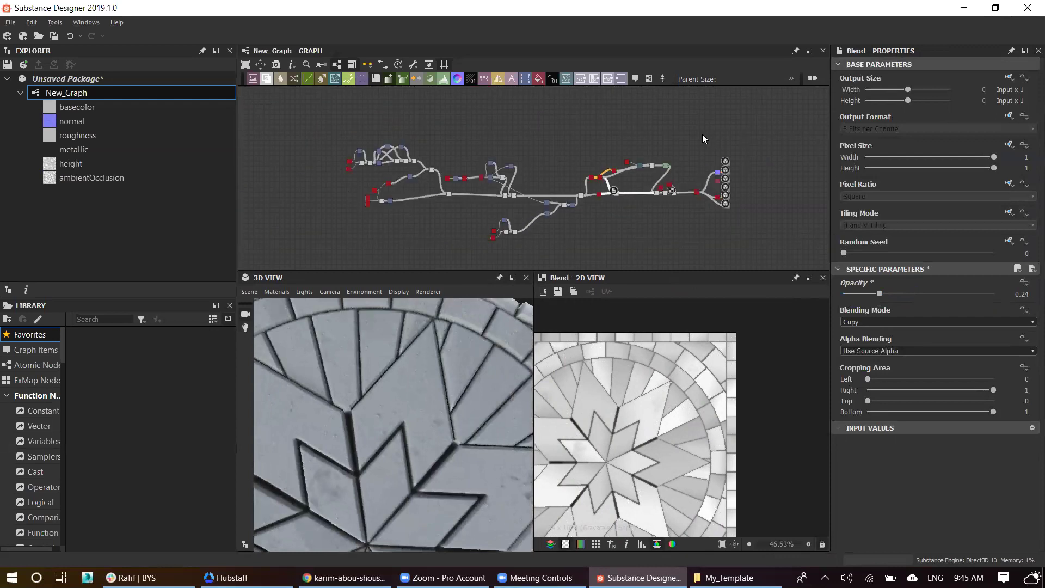
pyautogui.scroll(2, 783, 256)
pyautogui.scroll(3, 762, 233)
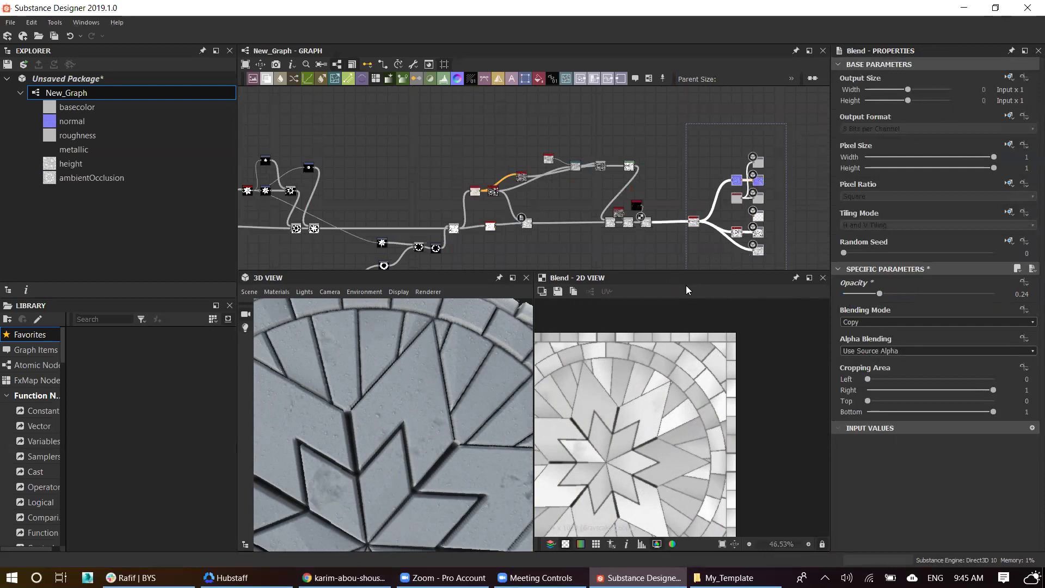
pyautogui.moveTo(693, 230); pyautogui.dragTo(824, 227)
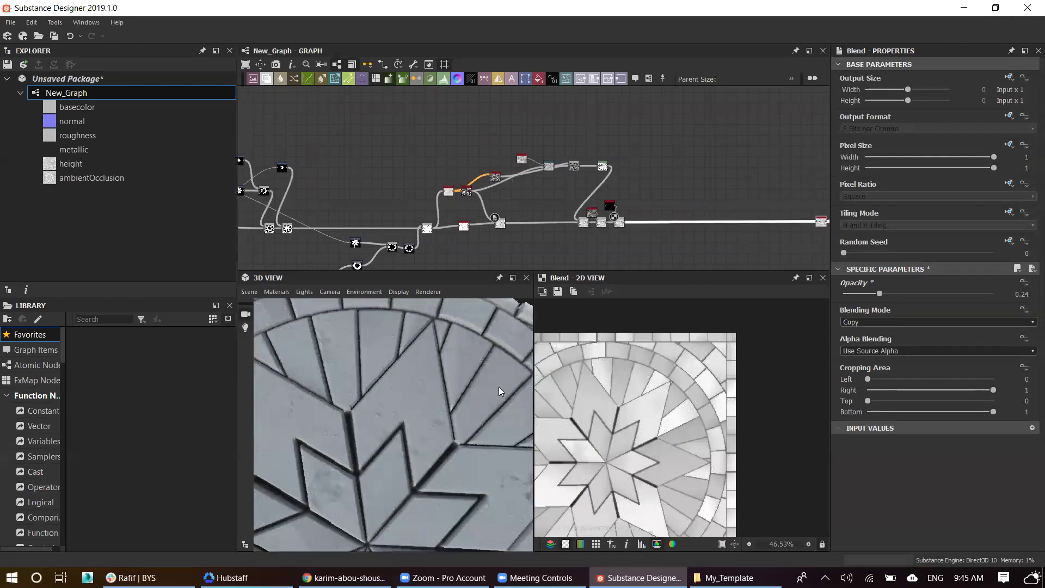
# Step: Add a Clouds 2 noise node and position it in the graph
pyautogui.scroll(2, 732, 202)
pyautogui.scroll(2, 646, 138)
pyautogui.press('space')
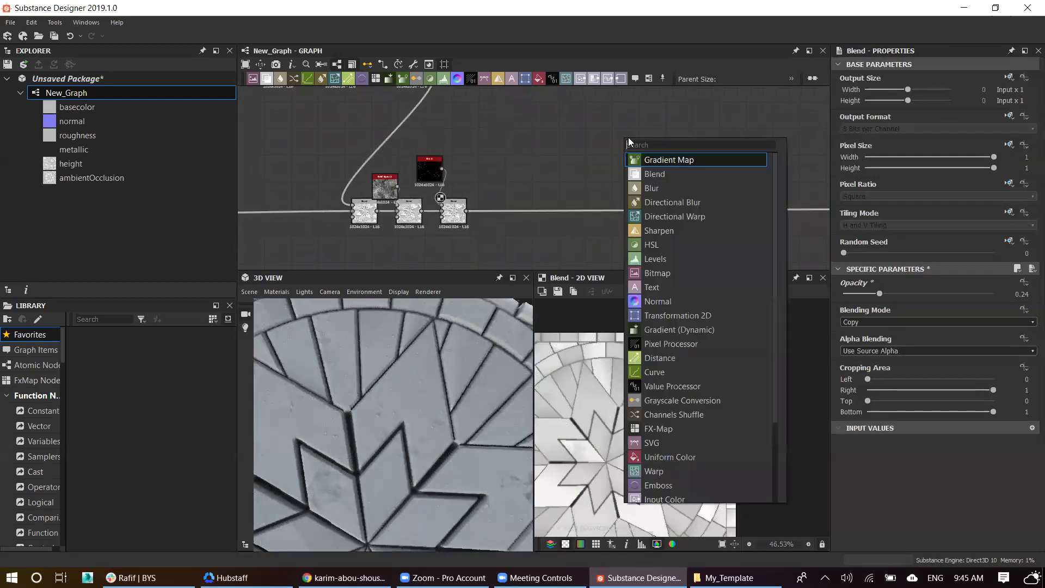
pyautogui.write('cl')
pyautogui.press('Escape')
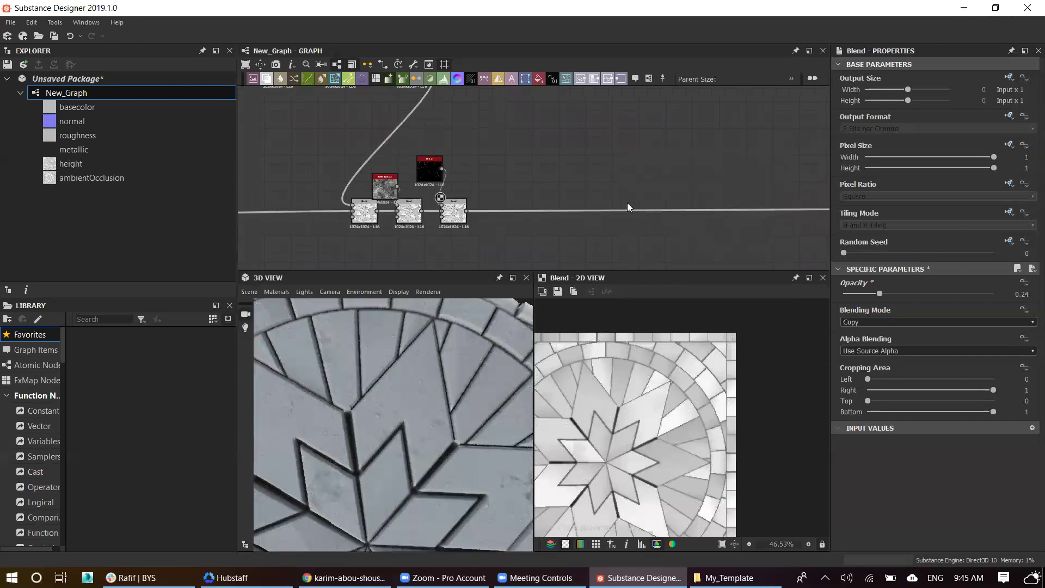
pyautogui.scroll(2, 613, 159)
pyautogui.moveTo(626, 142); pyautogui.dragTo(582, 157)
# Step: Add a Blend node fed by Clouds 2, plus a Bnw Spots 2 grunge node
pyautogui.press('space')
pyautogui.write('b')
pyautogui.click(621, 177)
pyautogui.moveTo(599, 85); pyautogui.dragTo(591, 136, button='middle')
pyautogui.press('space')
pyautogui.write('bnw')
pyautogui.click(626, 169)
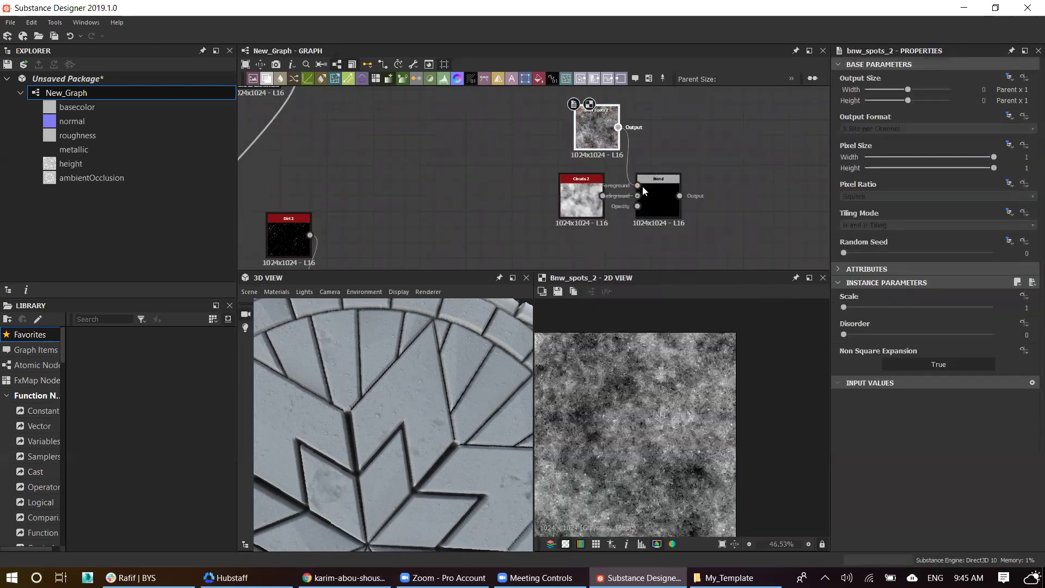
# Step: Change the dirt Blend node's blending mode and lower its opacity to 0.39
pyautogui.click(658, 199)
pyautogui.click(936, 321)
pyautogui.click(871, 336)
pyautogui.scroll(-2, 865, 321)
pyautogui.moveTo(914, 298); pyautogui.dragTo(904, 294)
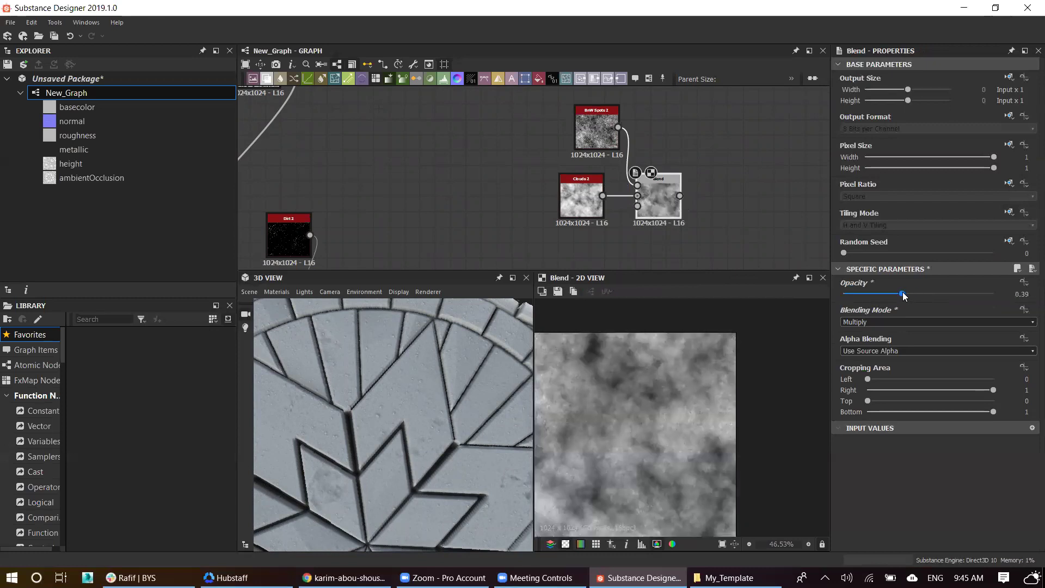
pyautogui.scroll(-3, 631, 155)
# Step: Insert a Height Blend on the height chain, fed by the dirt blend
pyautogui.press('space')
pyautogui.write('he')
pyautogui.click(645, 246)
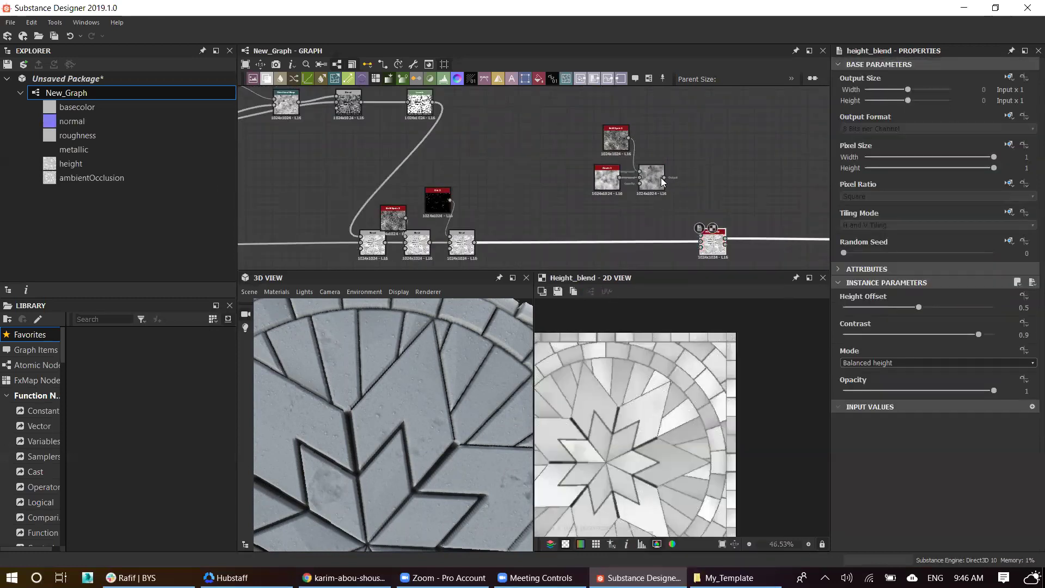
pyautogui.moveTo(689, 214); pyautogui.dragTo(695, 228)
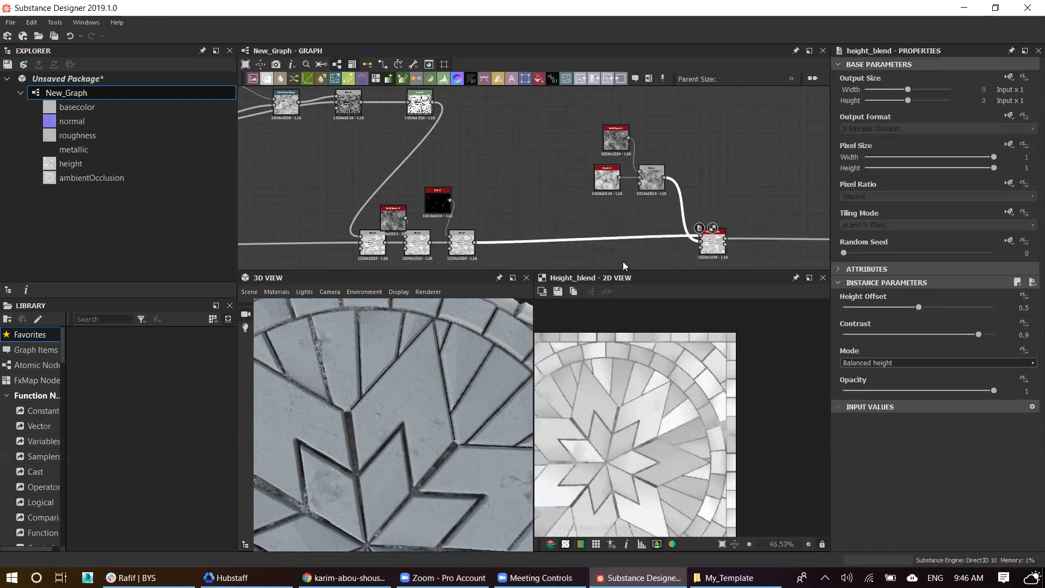
# Step: Set the Height Blend's height offset to 0.45 while inspecting the grout lines
pyautogui.scroll(2, 340, 399)
pyautogui.scroll(3, 391, 438)
pyautogui.moveTo(391, 438); pyautogui.dragTo(389, 421)
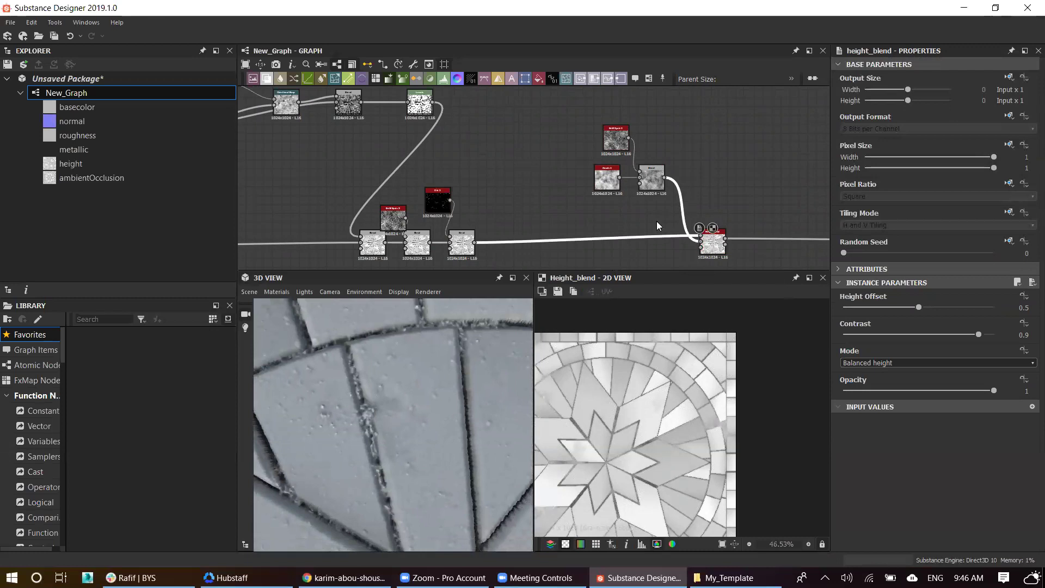
pyautogui.moveTo(436, 378); pyautogui.dragTo(462, 351)
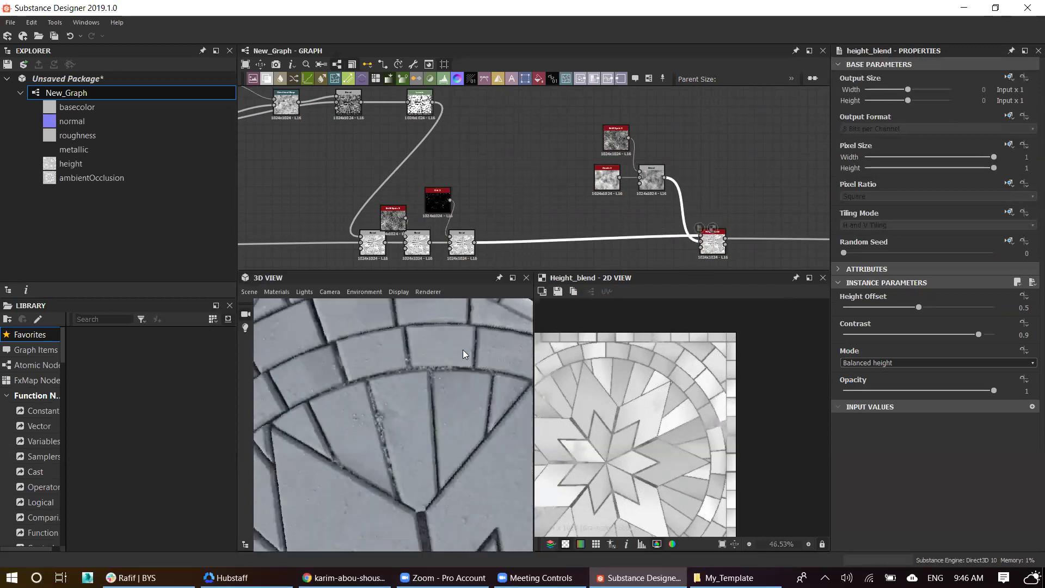
pyautogui.scroll(2, 711, 237)
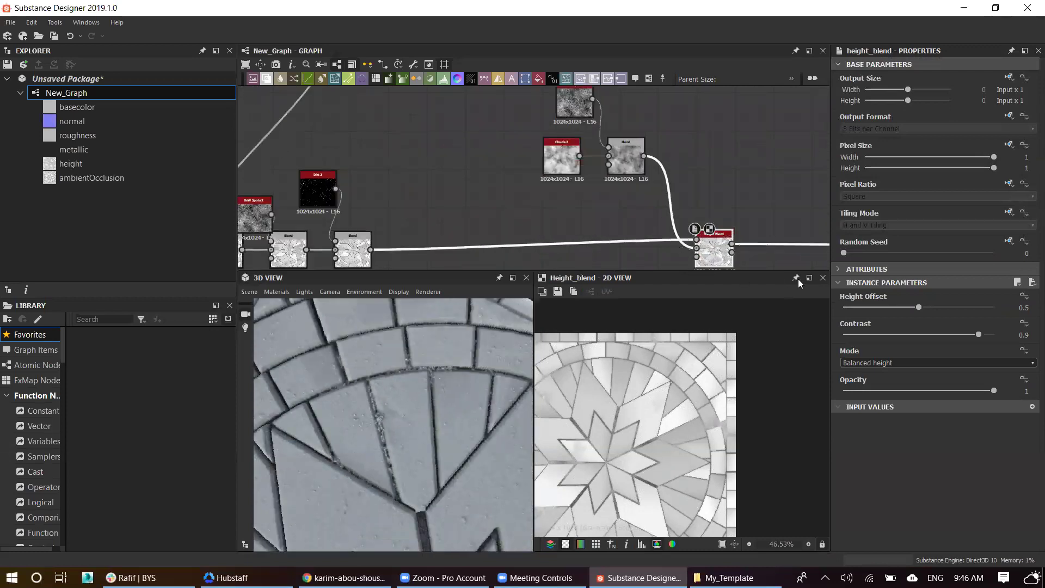
pyautogui.moveTo(409, 403); pyautogui.dragTo(400, 321)
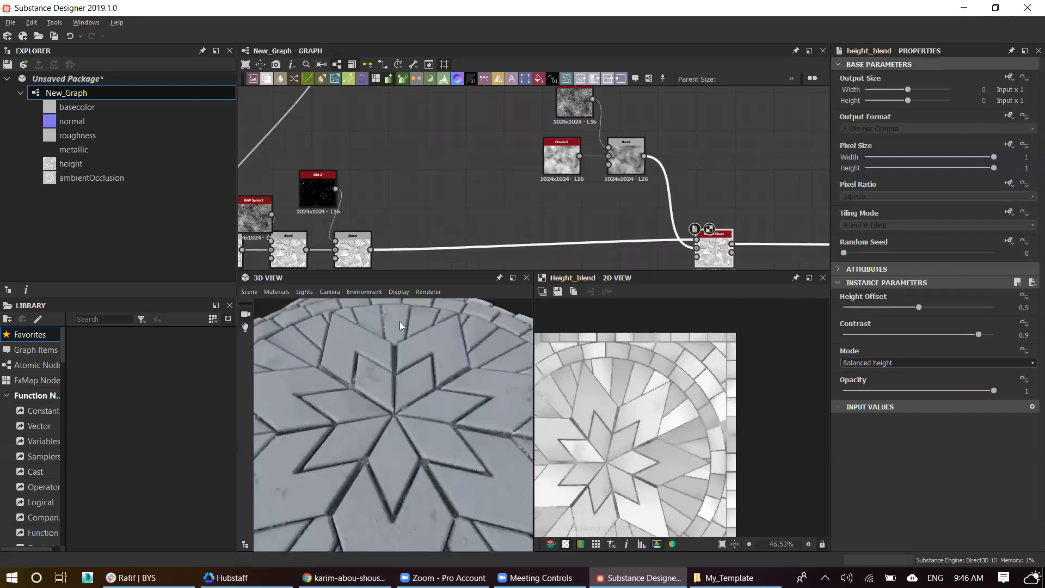
pyautogui.moveTo(917, 307); pyautogui.dragTo(911, 307)
pyautogui.moveTo(385, 431)
pyautogui.mouseDown()
pyautogui.moveTo(368, 453)
pyautogui.moveTo(393, 381)
pyautogui.mouseUp()
# Step: Increase the Clouds 2 scale to 3 and check the tiles close up
pyautogui.click(561, 156)
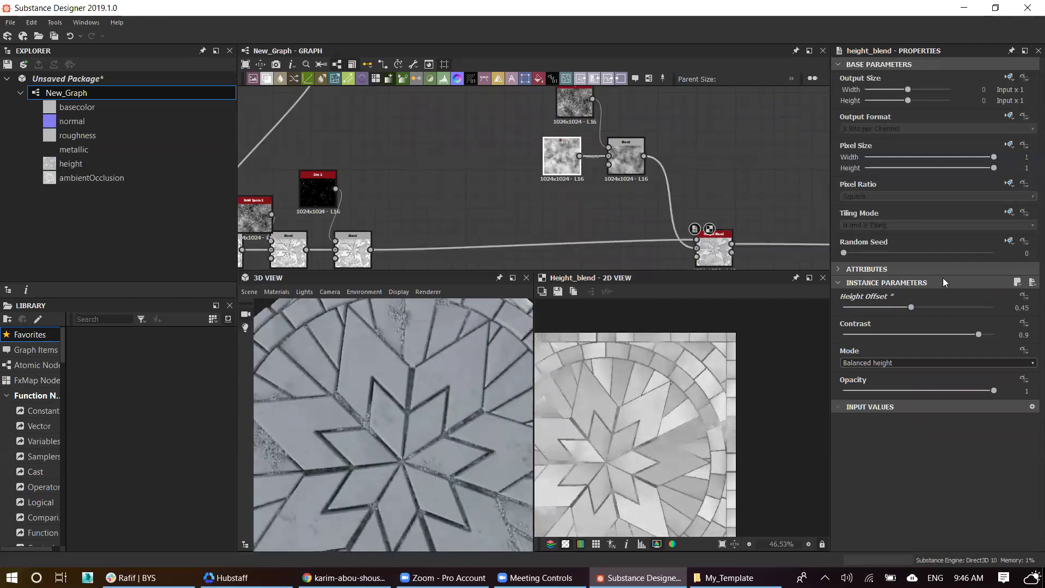
pyautogui.moveTo(870, 303); pyautogui.dragTo(893, 310)
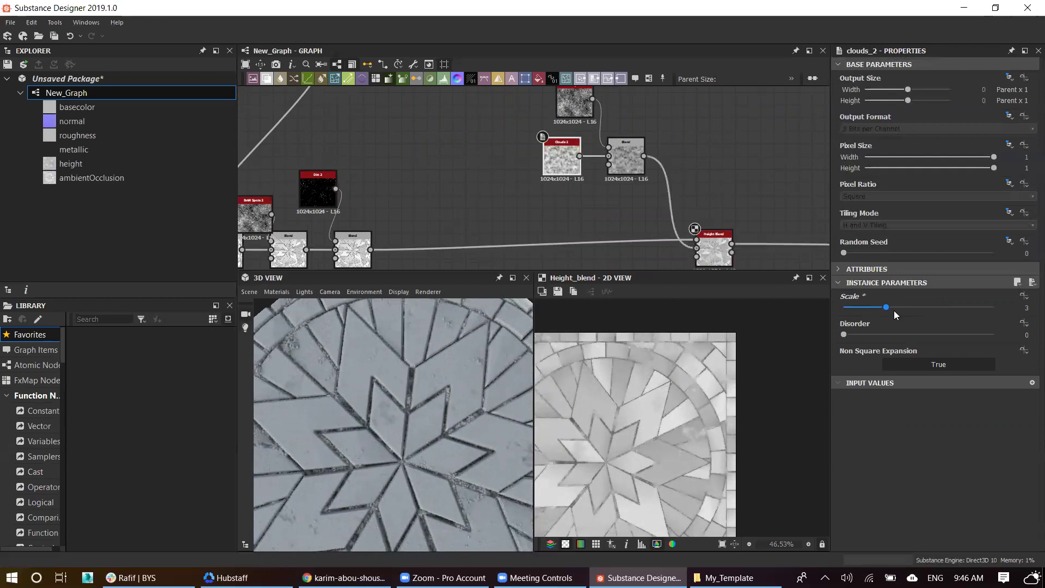
pyautogui.moveTo(349, 397); pyautogui.dragTo(361, 411)
pyautogui.scroll(5, 390, 415)
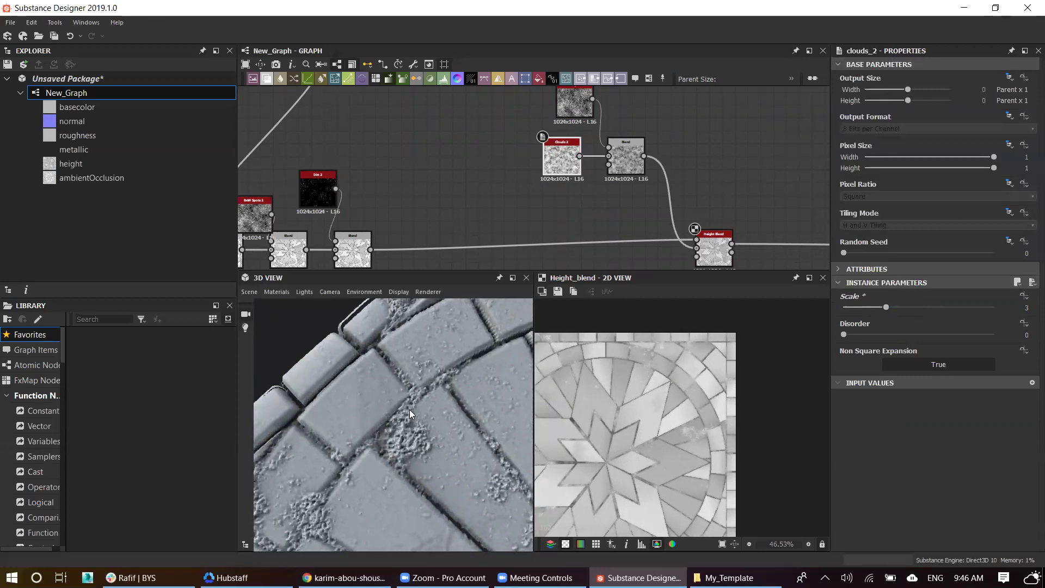
pyautogui.scroll(-5, 407, 408)
pyautogui.moveTo(398, 400)
pyautogui.mouseDown()
pyautogui.moveTo(365, 356)
pyautogui.moveTo(372, 338)
pyautogui.moveTo(269, 311)
pyautogui.mouseUp()
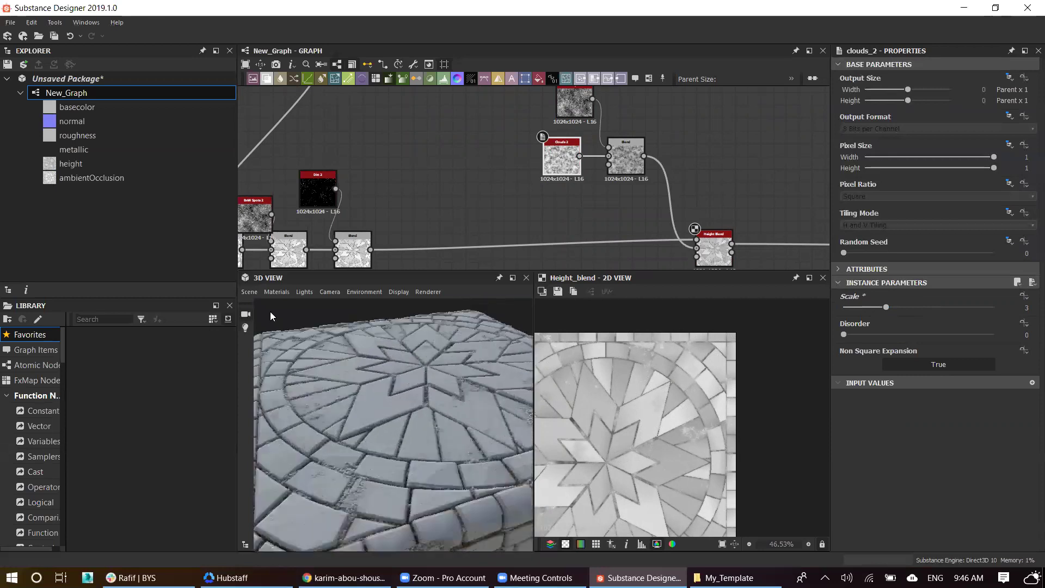
pyautogui.click(255, 294)
pyautogui.click(388, 83)
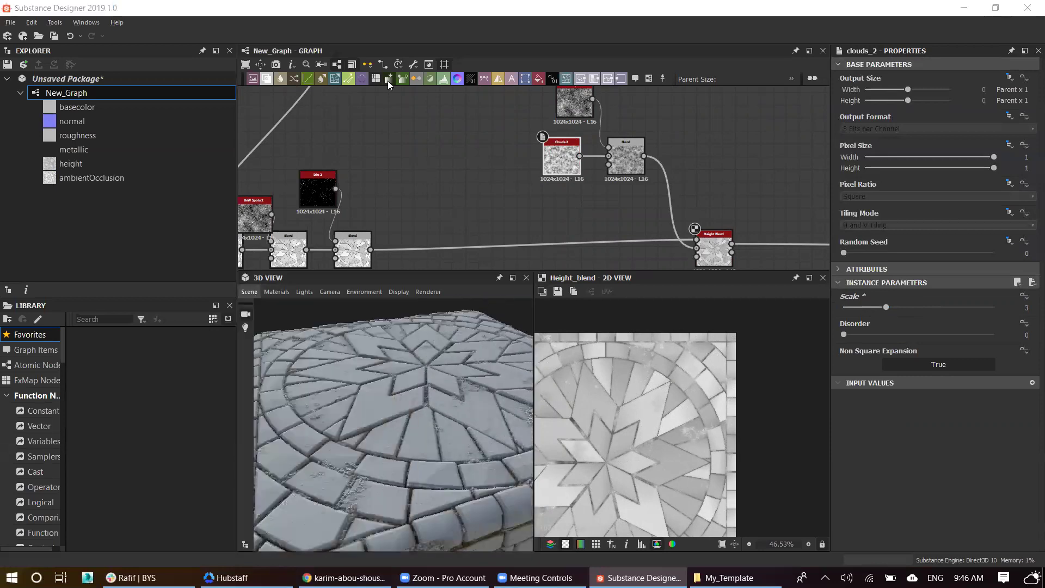
# Step: Orbit for low and steep views of the star pattern, then frame the node network
pyautogui.moveTo(446, 430); pyautogui.dragTo(457, 447)
pyautogui.scroll(5, 415, 447)
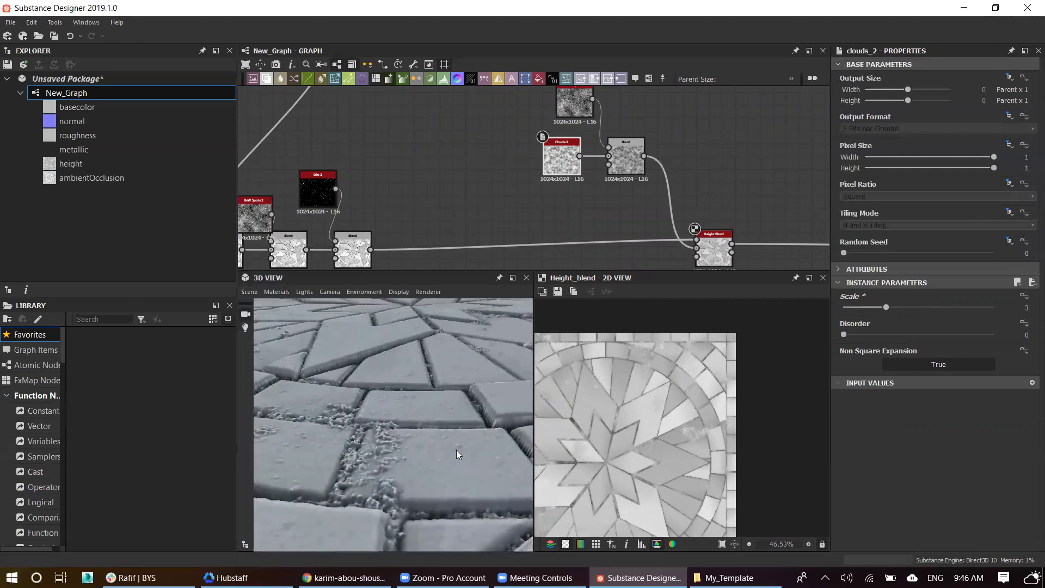
pyautogui.moveTo(402, 429)
pyautogui.mouseDown()
pyautogui.moveTo(421, 429)
pyautogui.moveTo(424, 445)
pyautogui.mouseUp()
pyautogui.scroll(-3, 413, 426)
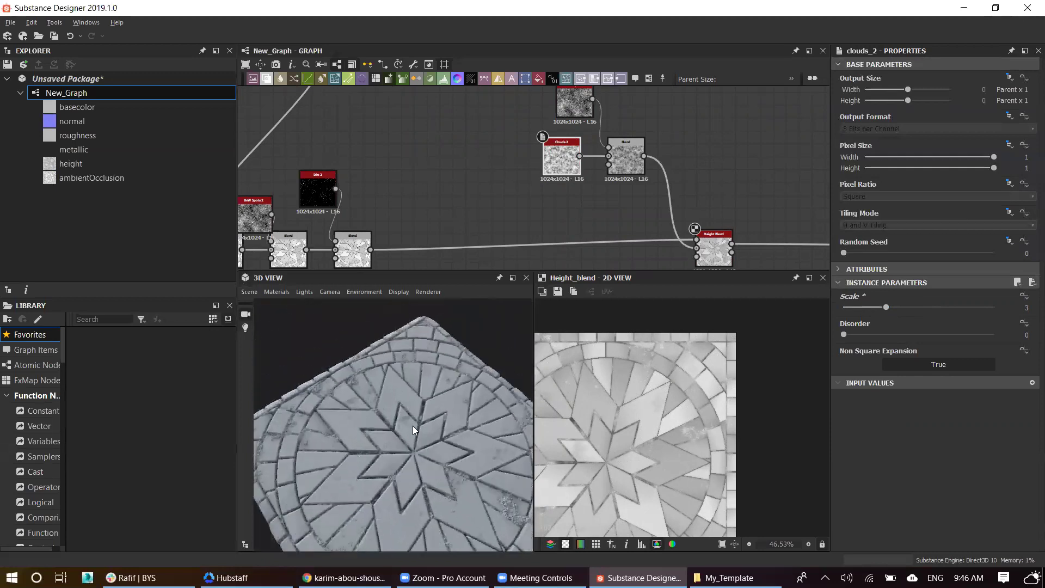
pyautogui.scroll(-2, 412, 426)
pyautogui.scroll(-3, 490, 207)
pyautogui.moveTo(524, 268)
pyautogui.mouseDown(button='middle')
pyautogui.moveTo(551, 123)
pyautogui.moveTo(588, 133)
pyautogui.mouseUp(button='middle')
pyautogui.scroll(3, 354, 154)
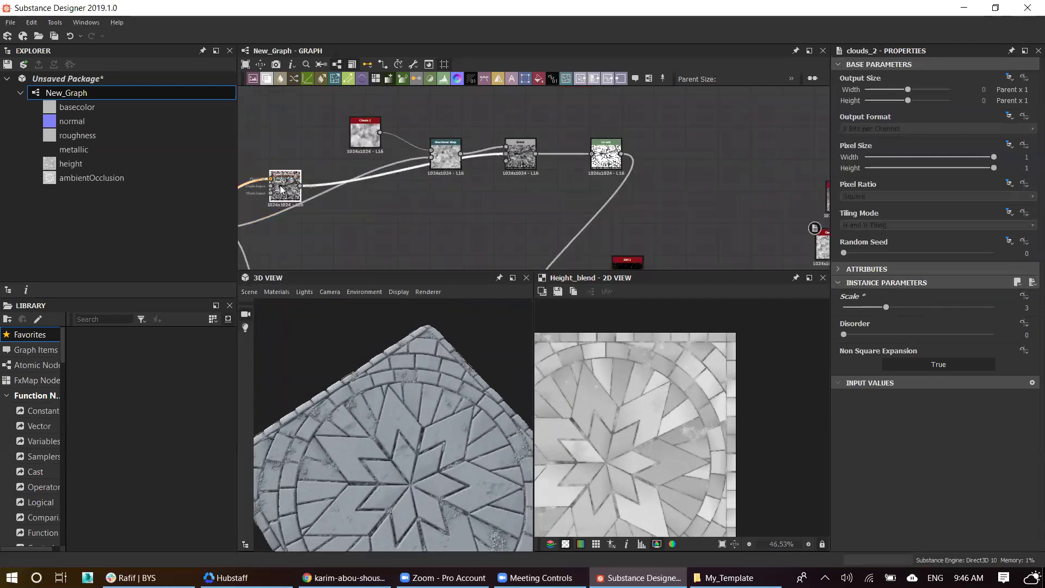
# Step: Preview the Flood Fill to Gradient and Flood Fill to Random Grayscale nodes
pyautogui.doubleClick(282, 189)
pyautogui.moveTo(381, 243); pyautogui.dragTo(470, 236, button='middle')
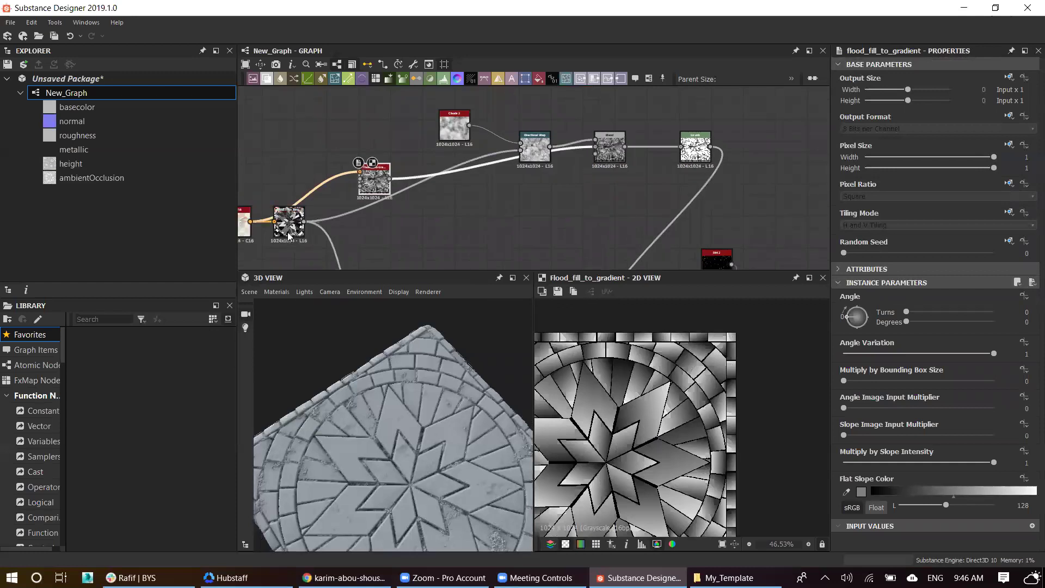
pyautogui.doubleClick(289, 235)
pyautogui.scroll(-3, 701, 227)
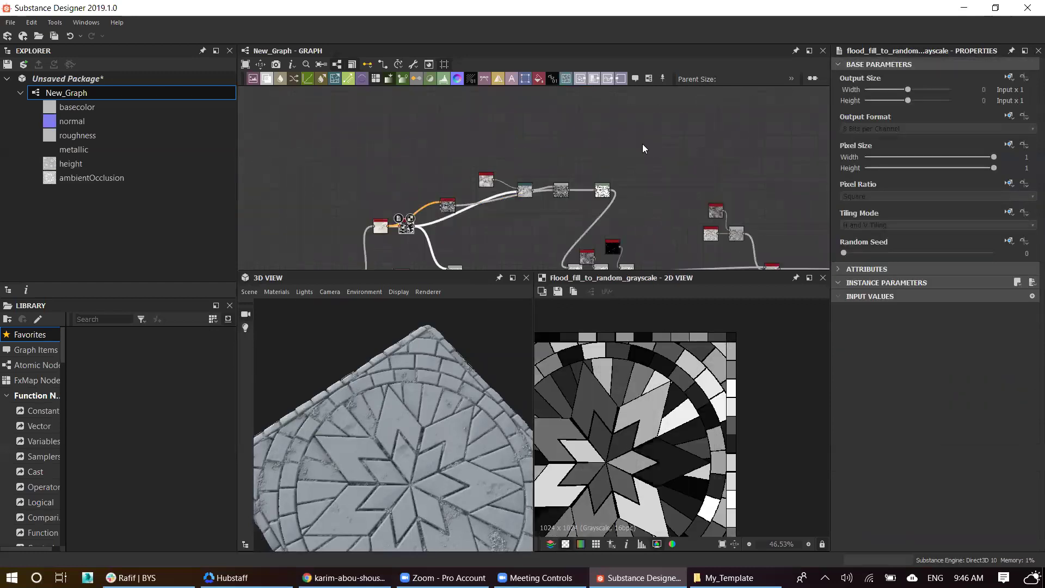
pyautogui.press('space')
pyautogui.write('grad')
pyautogui.press('Escape')
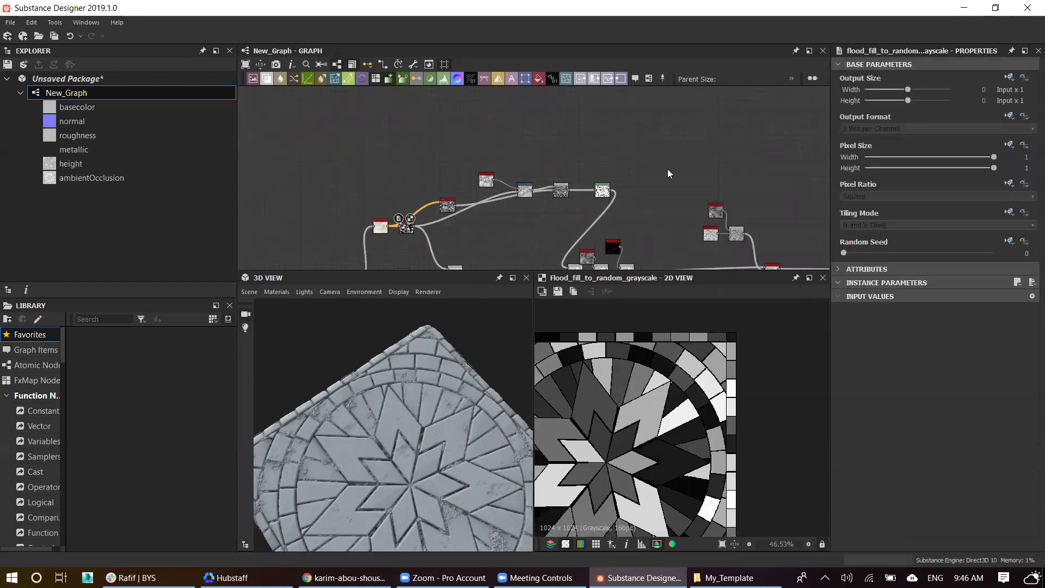
pyautogui.scroll(3, 623, 146)
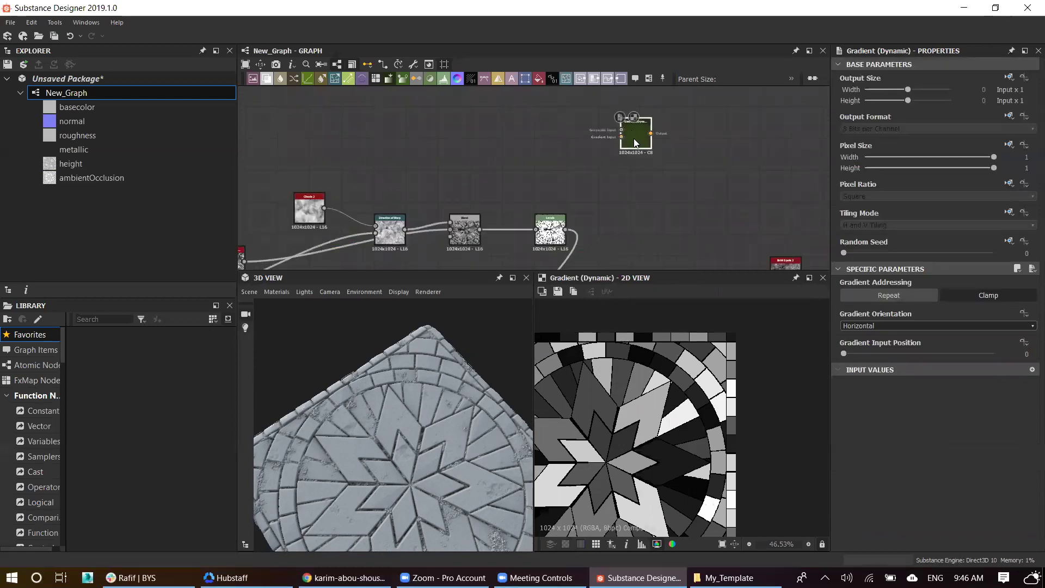
pyautogui.scroll(2, 634, 139)
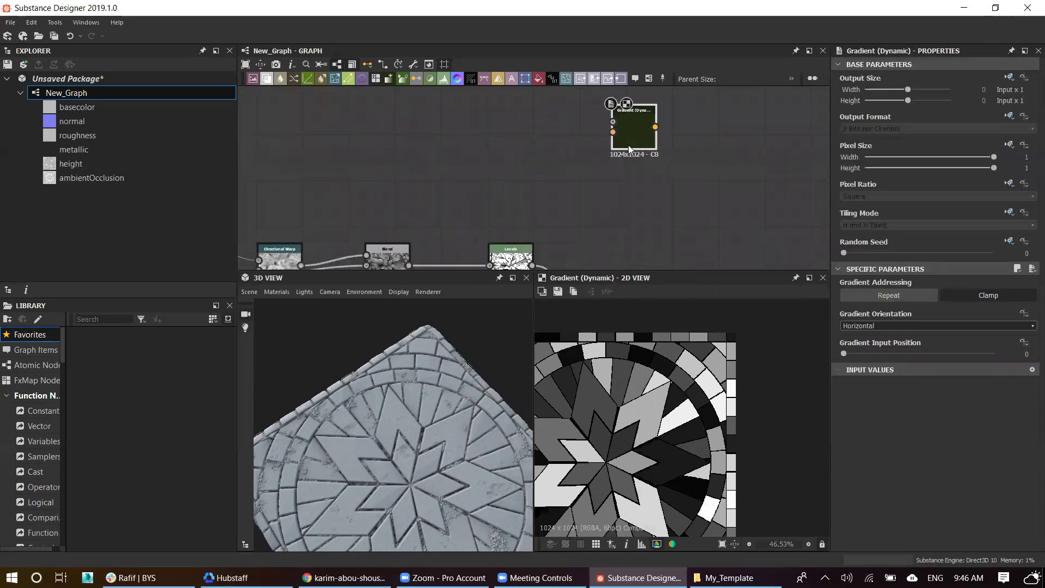
# Step: Replace the Gradient (Dynamic) node with a Gradient Map fed by the greyscale star pattern
pyautogui.press('Delete')
pyautogui.press('space')
pyautogui.write('gr')
pyautogui.click(647, 187)
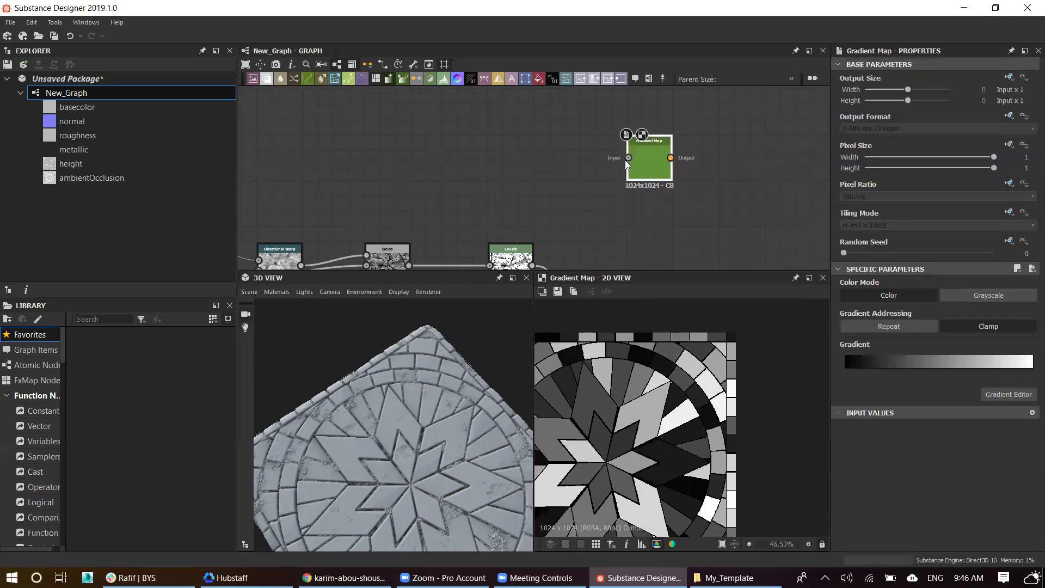
pyautogui.moveTo(400, 163); pyautogui.dragTo(618, 94, button='middle')
pyautogui.moveTo(254, 260); pyautogui.dragTo(435, 178, button='middle')
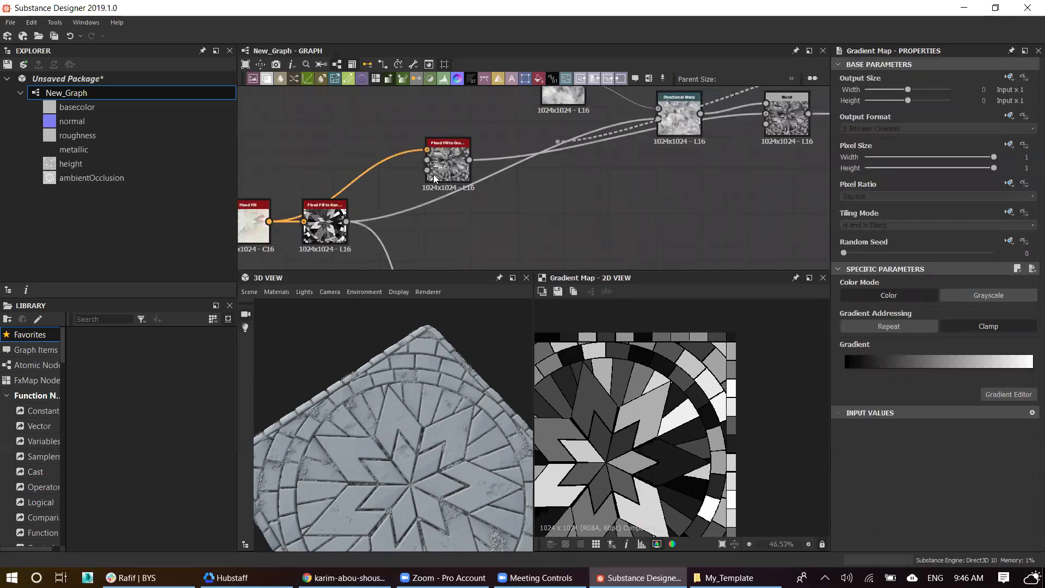
pyautogui.moveTo(486, 200); pyautogui.dragTo(332, 219, button='middle')
pyautogui.moveTo(707, 81)
pyautogui.mouseDown(button='middle')
pyautogui.moveTo(502, 154)
pyautogui.moveTo(679, 109)
pyautogui.moveTo(661, 131)
pyautogui.mouseUp(button='middle')
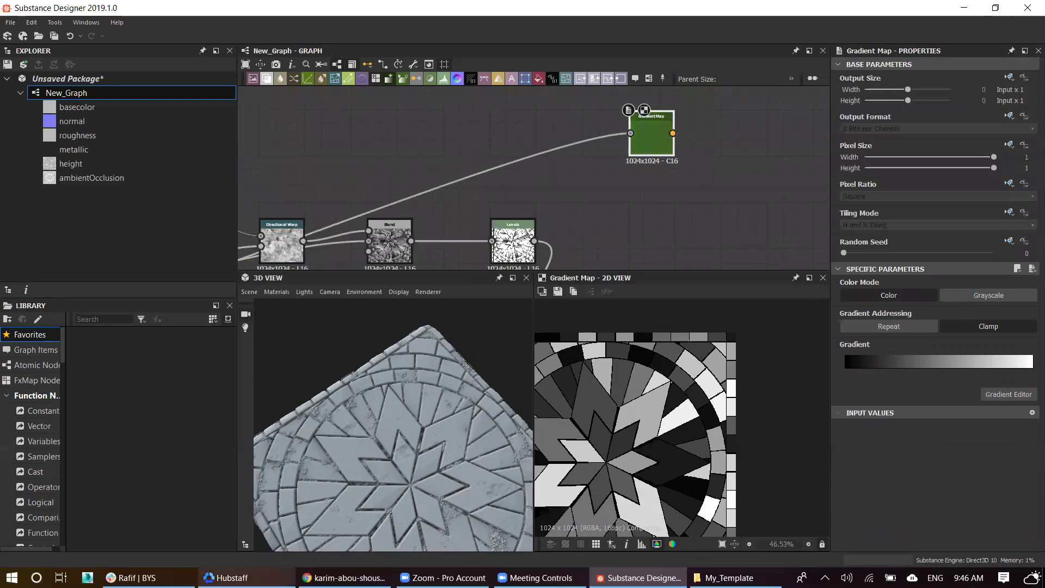
pyautogui.click(343, 578)
# Step: Go back to the ArtStation artwork page and scroll to the paving photo
pyautogui.rightClick(505, 187)
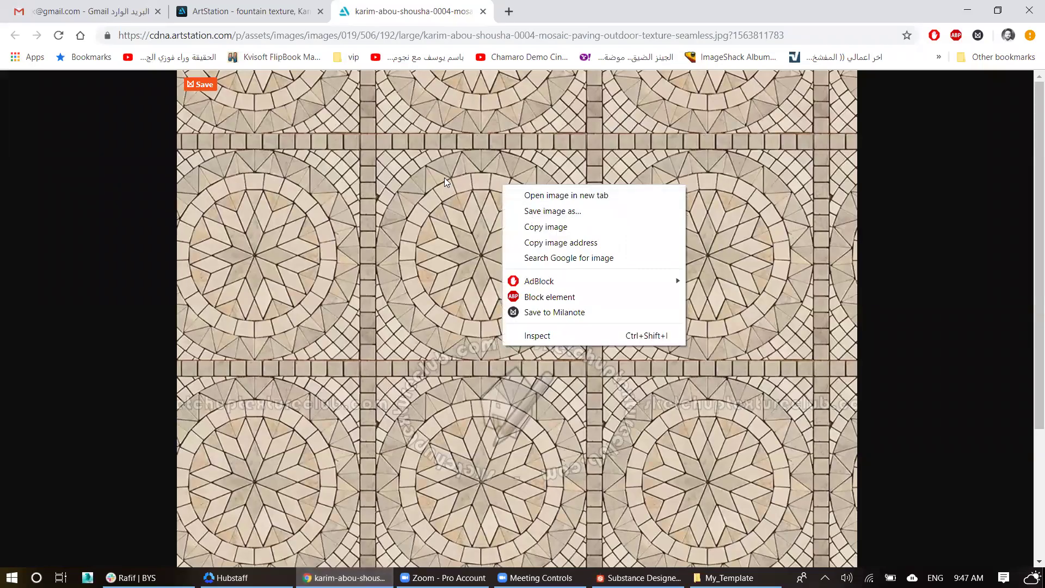
pyautogui.click(412, 93)
pyautogui.click(264, 11)
pyautogui.scroll(8, 444, 228)
pyautogui.scroll(8, 463, 252)
pyautogui.scroll(3, 469, 255)
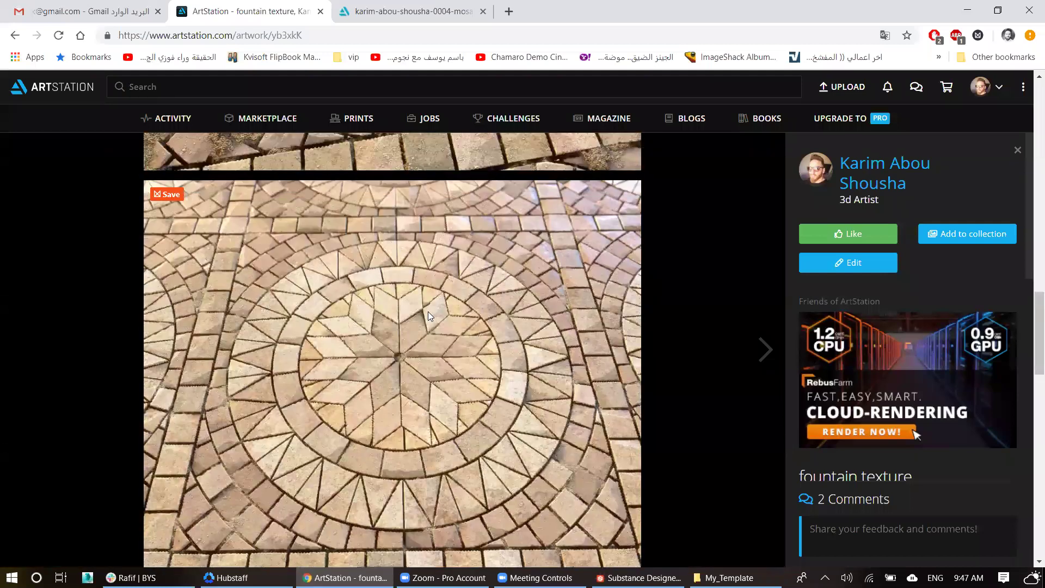
# Step: Save the fountain paving photo as a jpg and drag it into the graph
pyautogui.rightClick(428, 316)
pyautogui.click(453, 336)
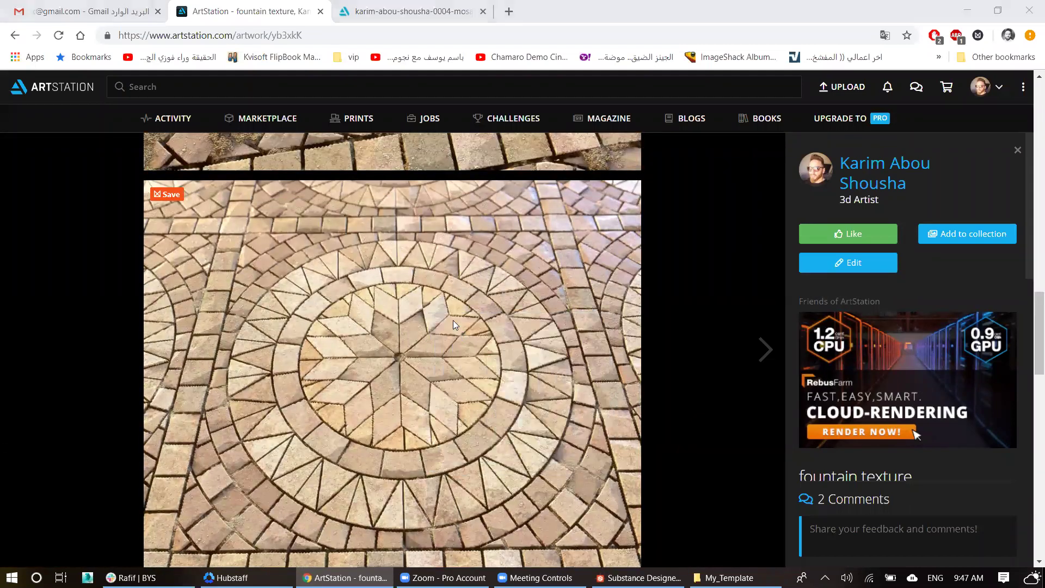
pyautogui.press('Return')
pyautogui.rightClick(416, 244)
pyautogui.click(448, 270)
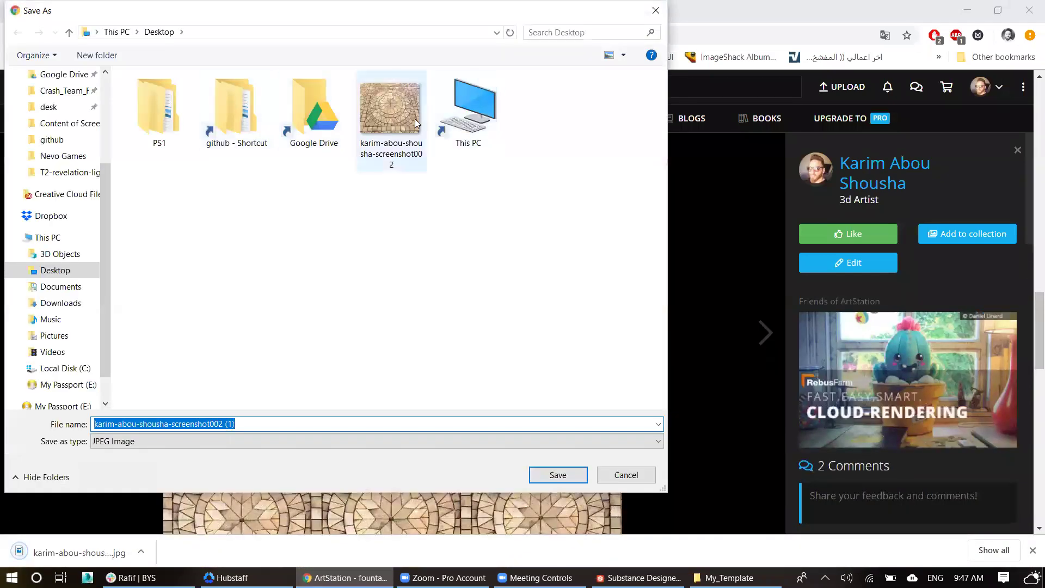
pyautogui.moveTo(391, 112)
pyautogui.mouseDown()
pyautogui.moveTo(648, 560)
pyautogui.moveTo(544, 124)
pyautogui.mouseUp()
# Step: Import the photo as a bitmap and sample Gradient Map colours across it with Pick Gradient
pyautogui.click(566, 137)
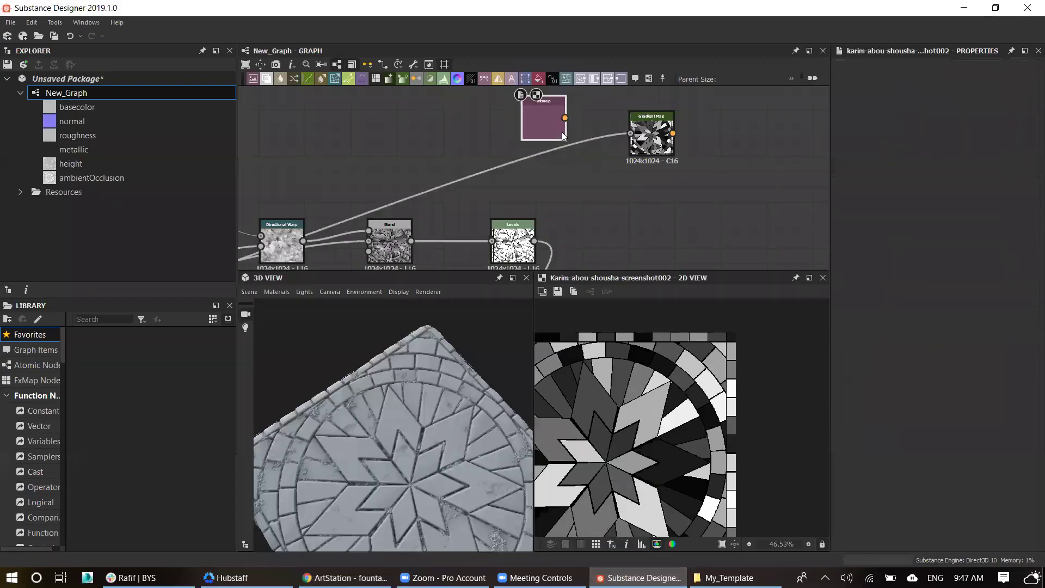
pyautogui.click(651, 130)
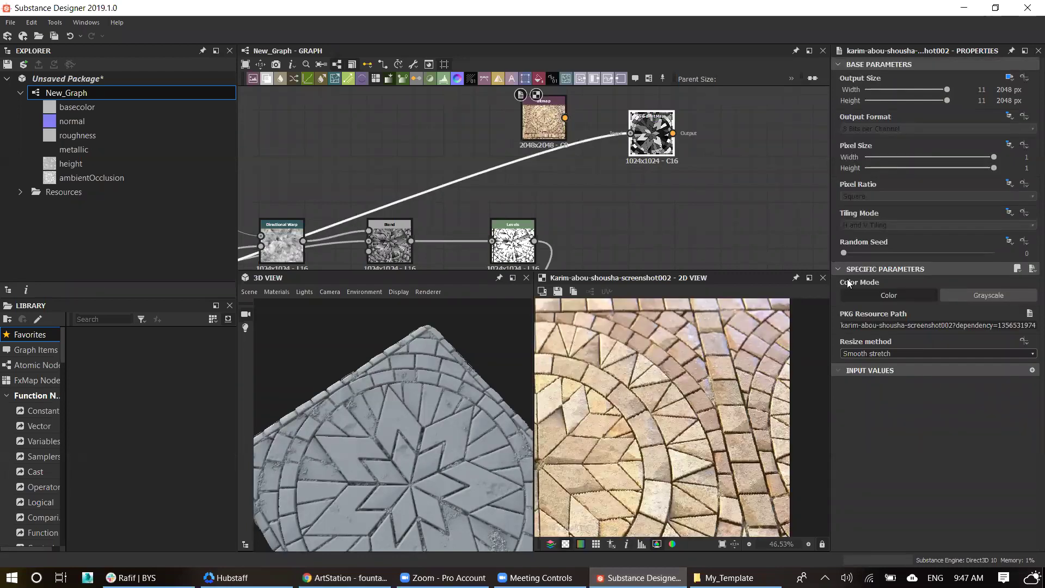
pyautogui.click(985, 394)
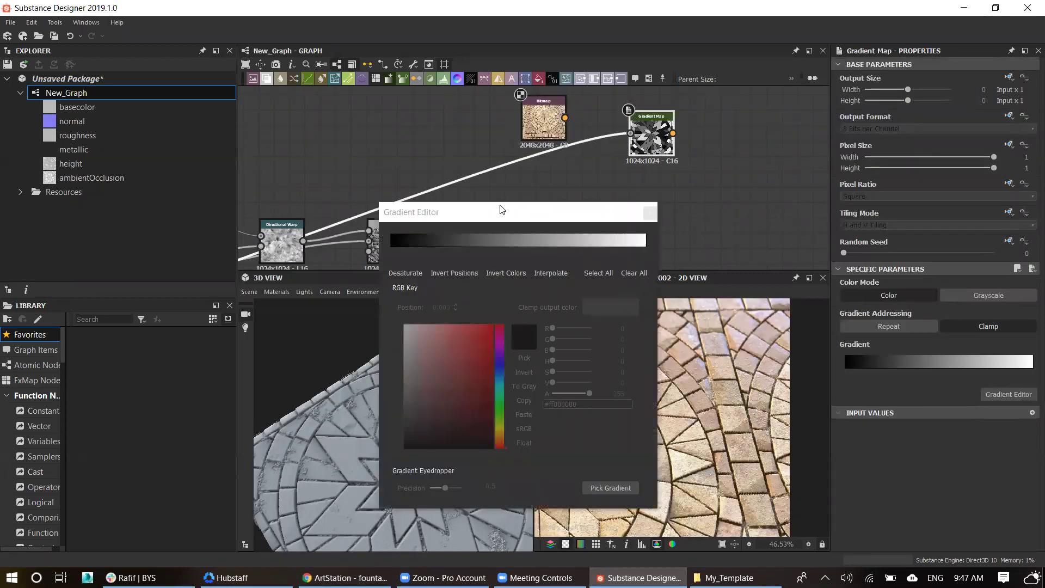
pyautogui.moveTo(506, 216); pyautogui.dragTo(308, 166)
pyautogui.click(436, 437)
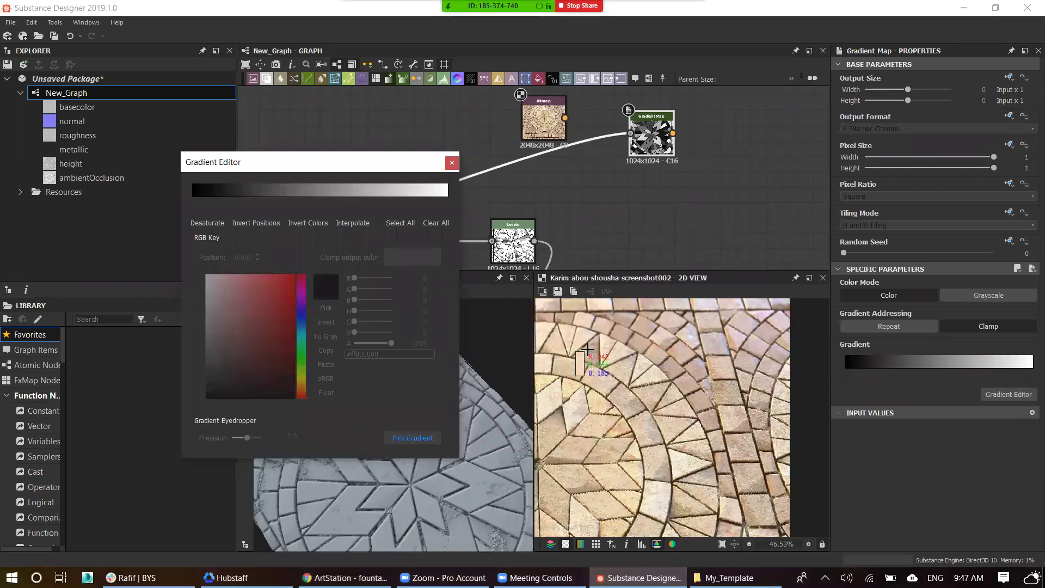
pyautogui.moveTo(682, 375); pyautogui.dragTo(684, 419)
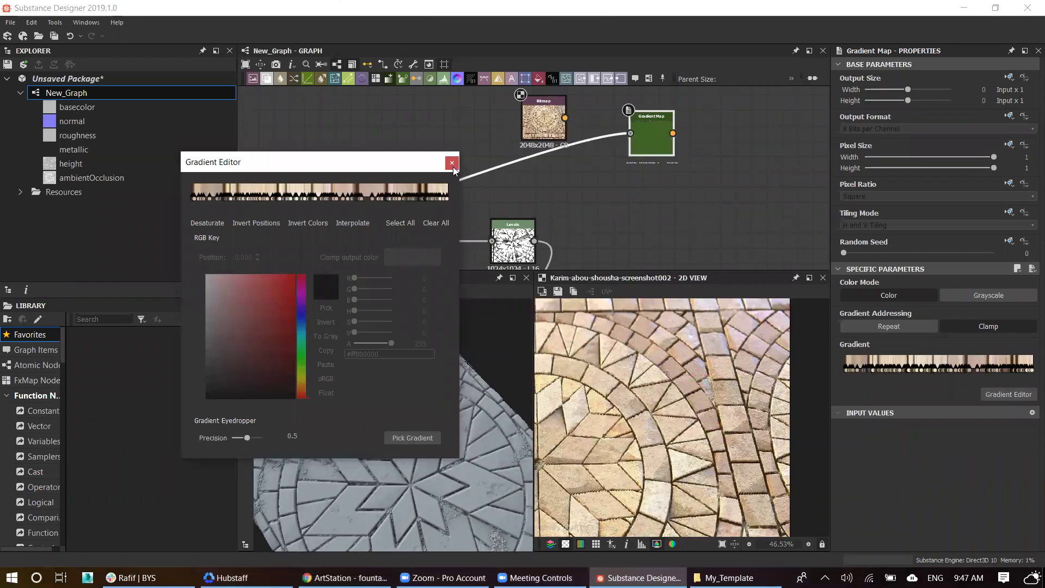
pyautogui.click(452, 163)
pyautogui.doubleClick(642, 133)
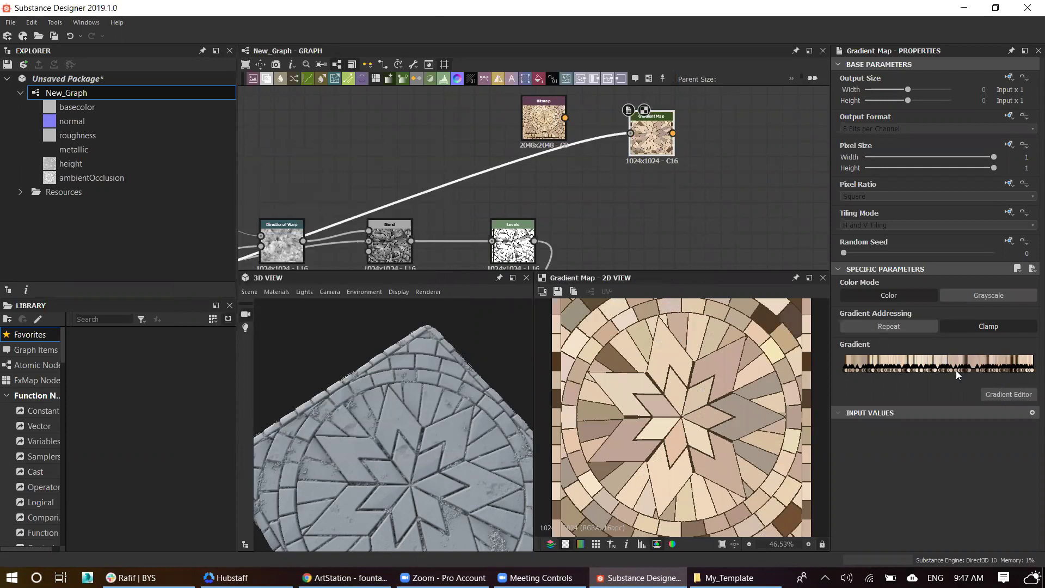
# Step: Clear stray keys from the right end of the Gradient Map gradient
pyautogui.click(1007, 396)
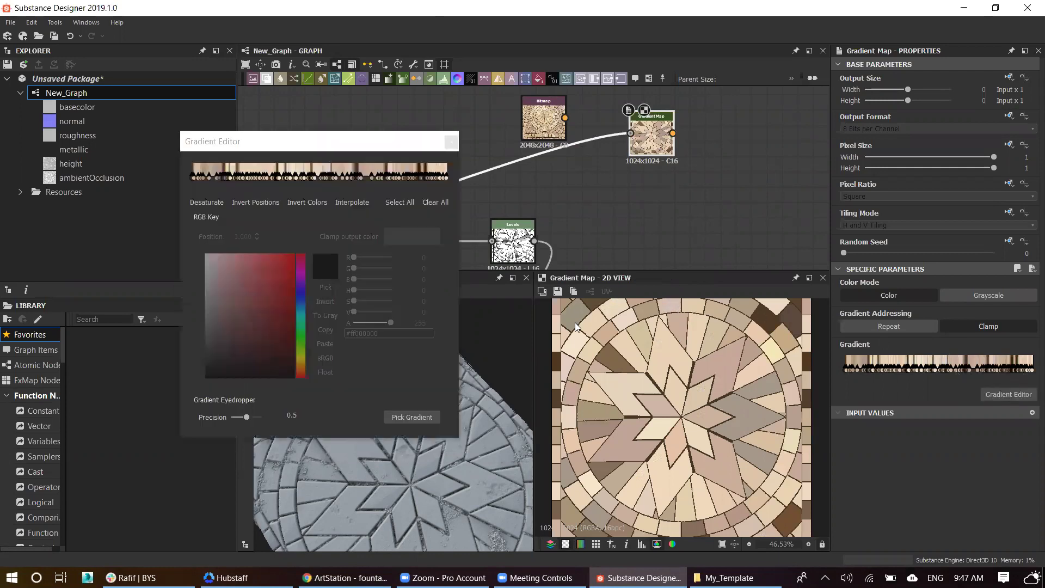
pyautogui.click(428, 185)
pyautogui.moveTo(428, 177); pyautogui.dragTo(411, 184)
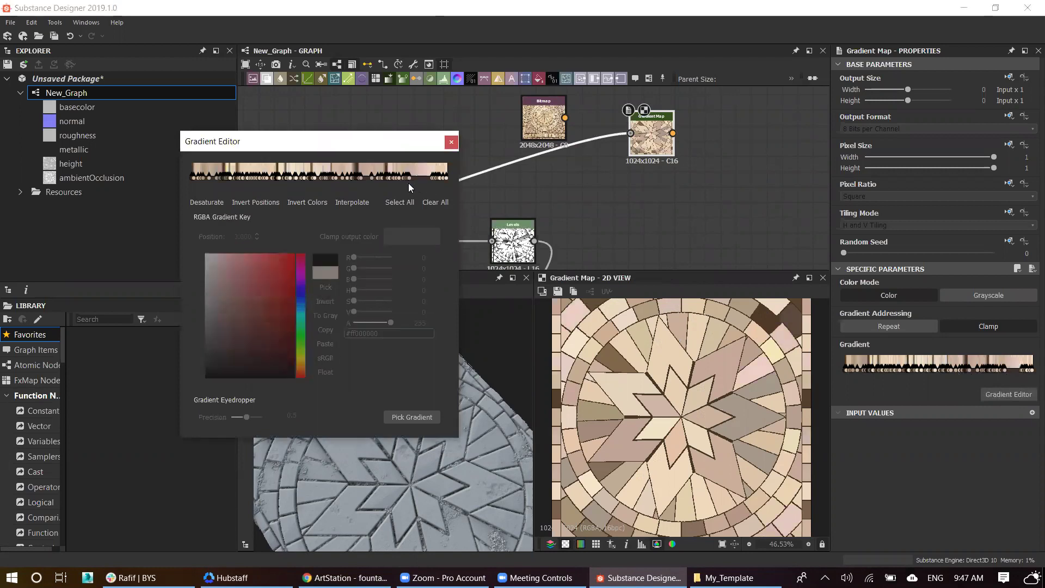
pyautogui.click(451, 142)
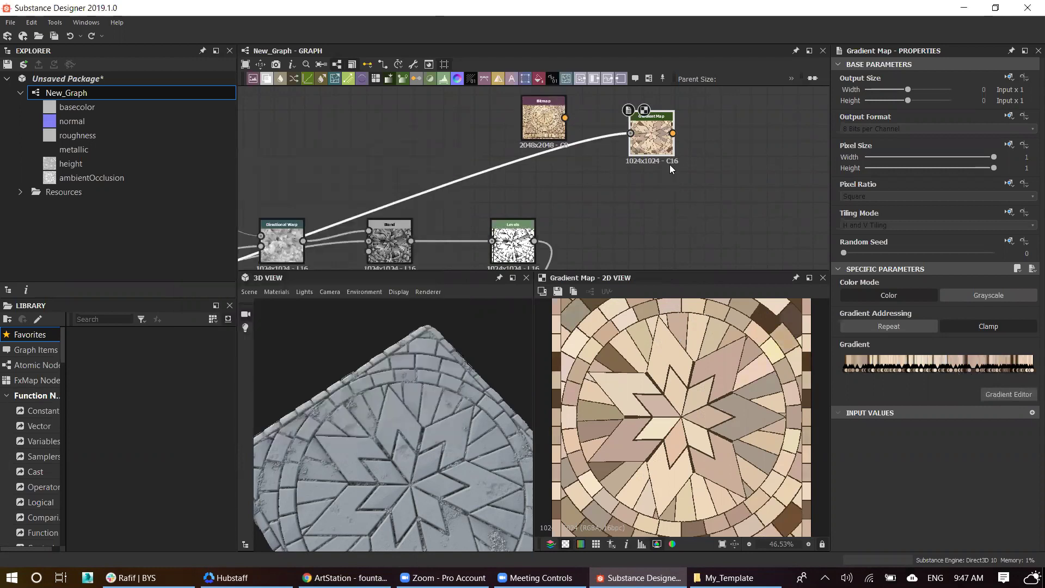
pyautogui.scroll(-3, 669, 164)
pyautogui.scroll(-2, 670, 164)
pyautogui.scroll(-2, 670, 164)
# Step: Move the Gradient Map toward the outputs and feed it into the basecolor output
pyautogui.moveTo(664, 147); pyautogui.dragTo(527, 160, button='middle')
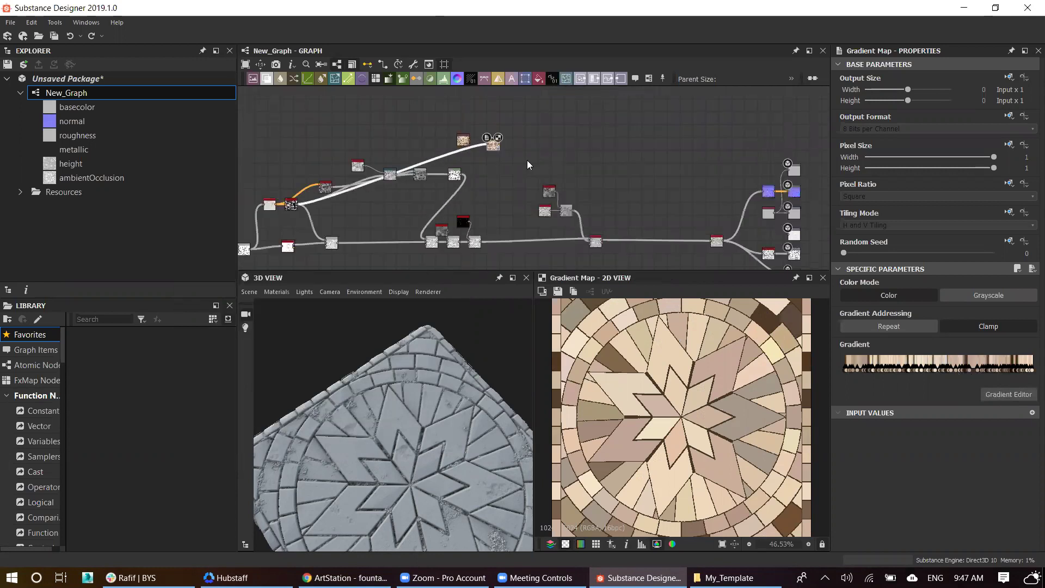
pyautogui.moveTo(493, 144); pyautogui.dragTo(665, 147)
pyautogui.scroll(2, 673, 164)
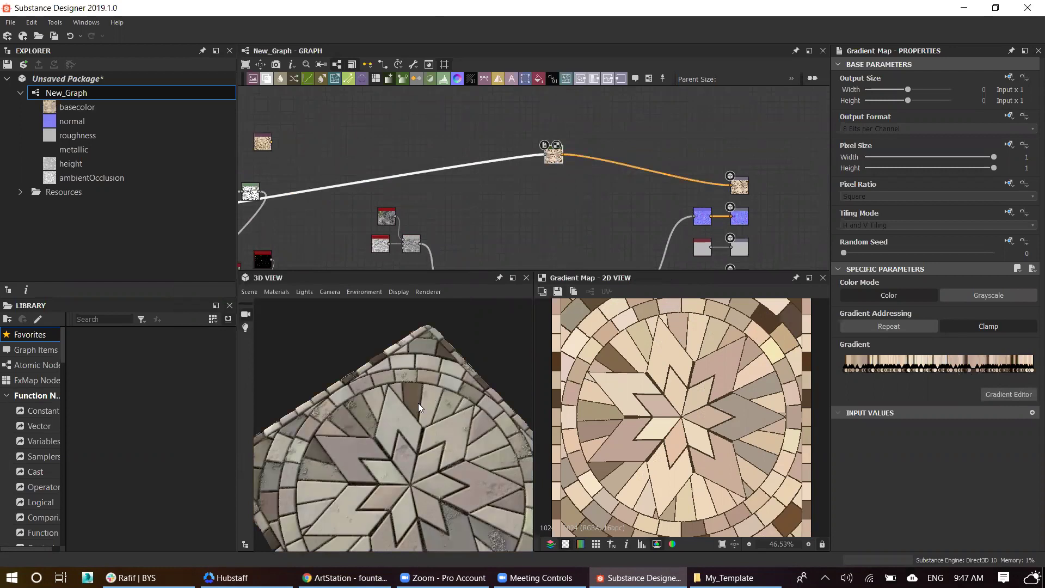
pyautogui.moveTo(418, 403); pyautogui.dragTo(407, 378)
pyautogui.scroll(3, 414, 389)
pyautogui.scroll(2, 546, 175)
pyautogui.scroll(2, 545, 174)
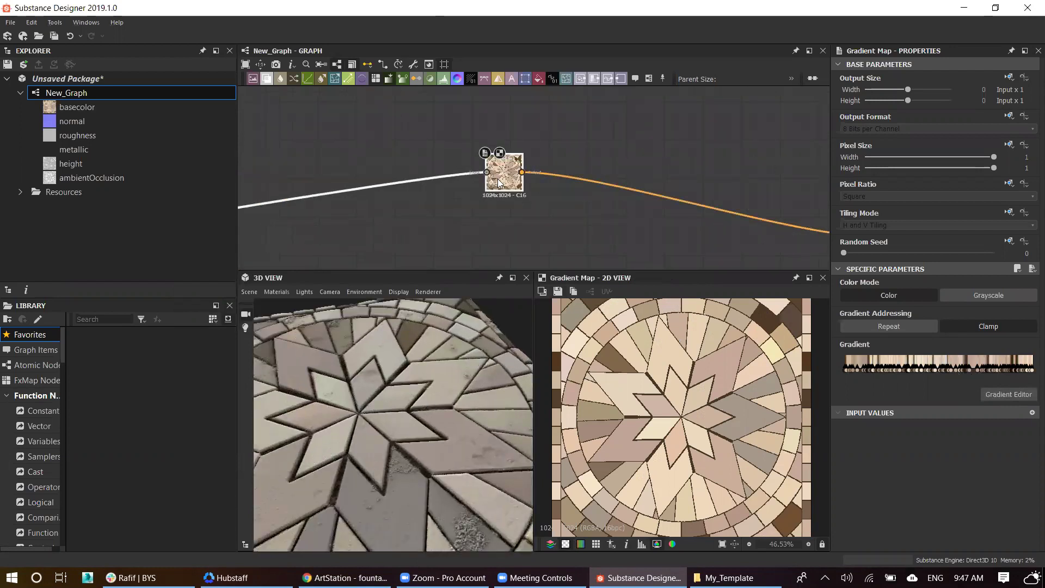
# Step: Insert an HSL node after Gradient Map, trying and undoing lightness and hue changes
pyautogui.press('space')
pyautogui.write('hsl')
pyautogui.press('Return')
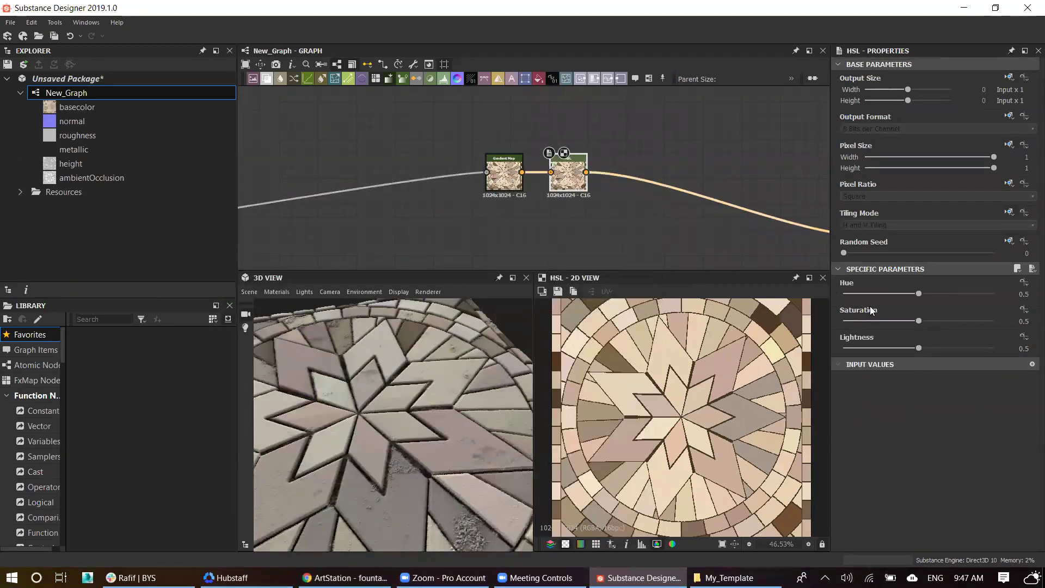
pyautogui.moveTo(920, 348); pyautogui.dragTo(924, 348)
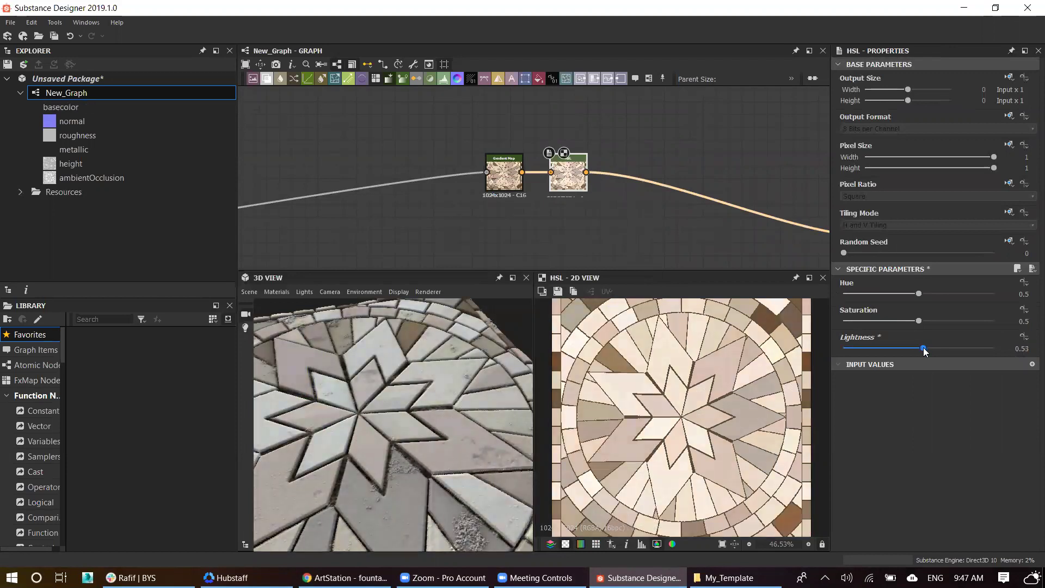
pyautogui.hotkey('ctrl', 'z')
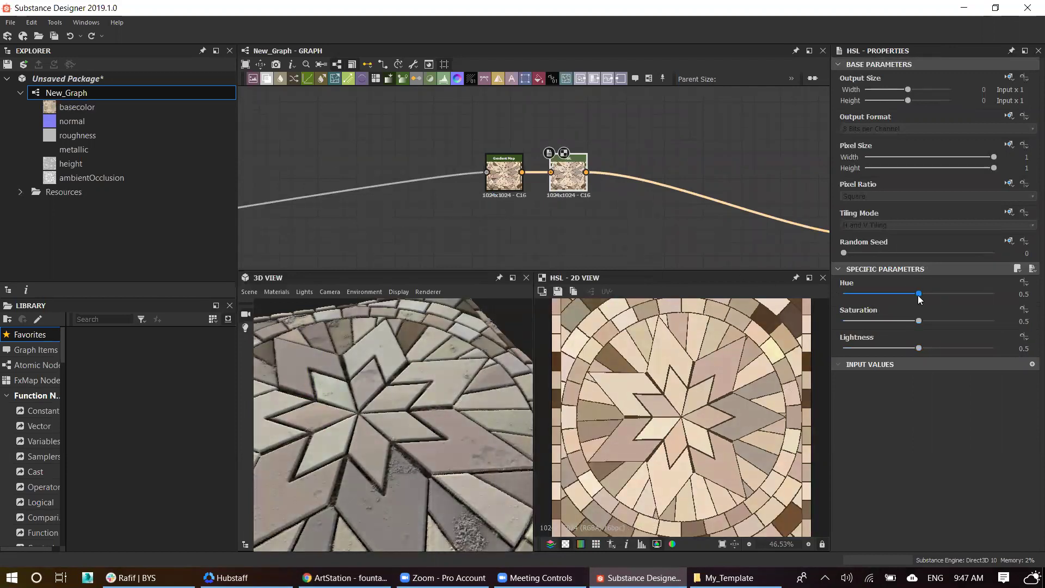
pyautogui.moveTo(920, 298); pyautogui.dragTo(930, 299)
pyautogui.hotkey('ctrl', 'z')
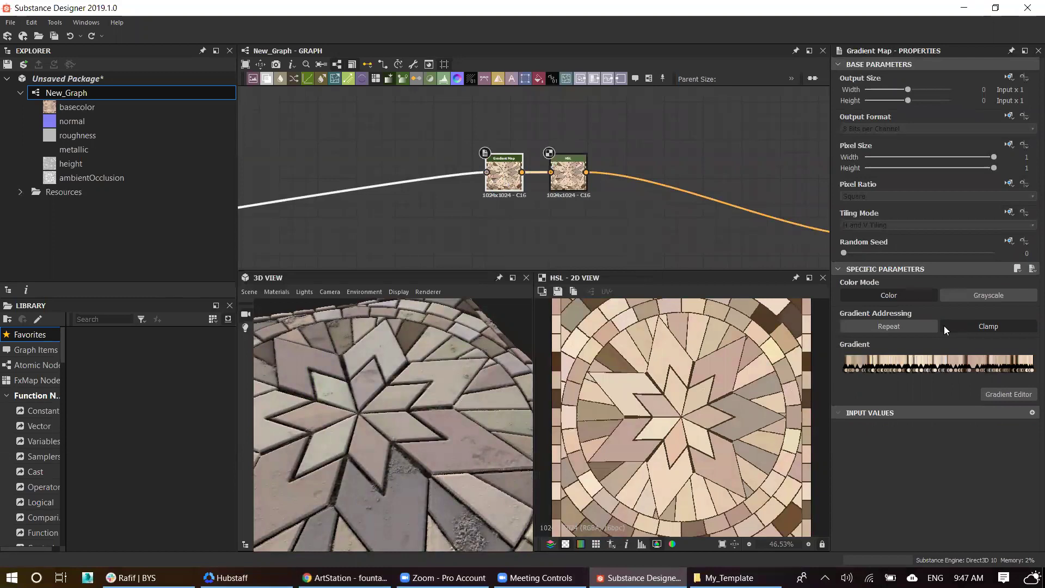
# Step: Delete three Gradient Map keys, including the pale 0.785 and dark 0.149 keys
pyautogui.click(1003, 393)
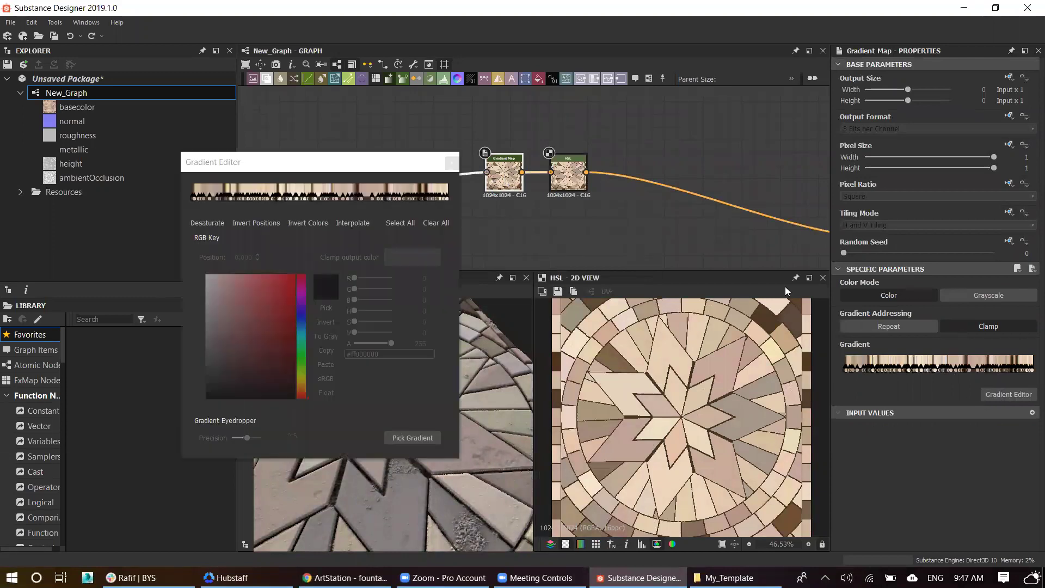
pyautogui.click(430, 202)
pyautogui.click(362, 204)
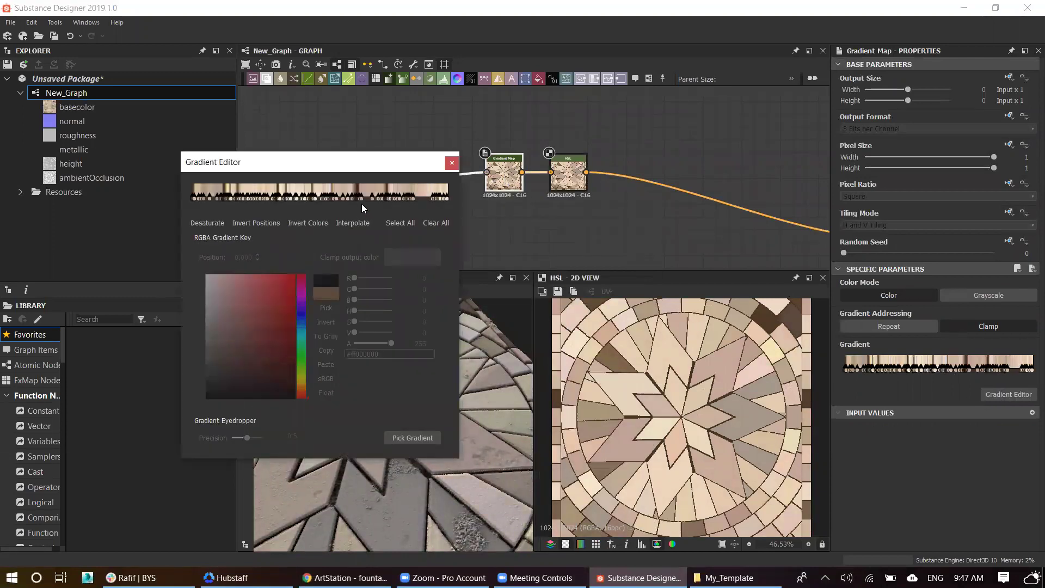
pyautogui.click(390, 198)
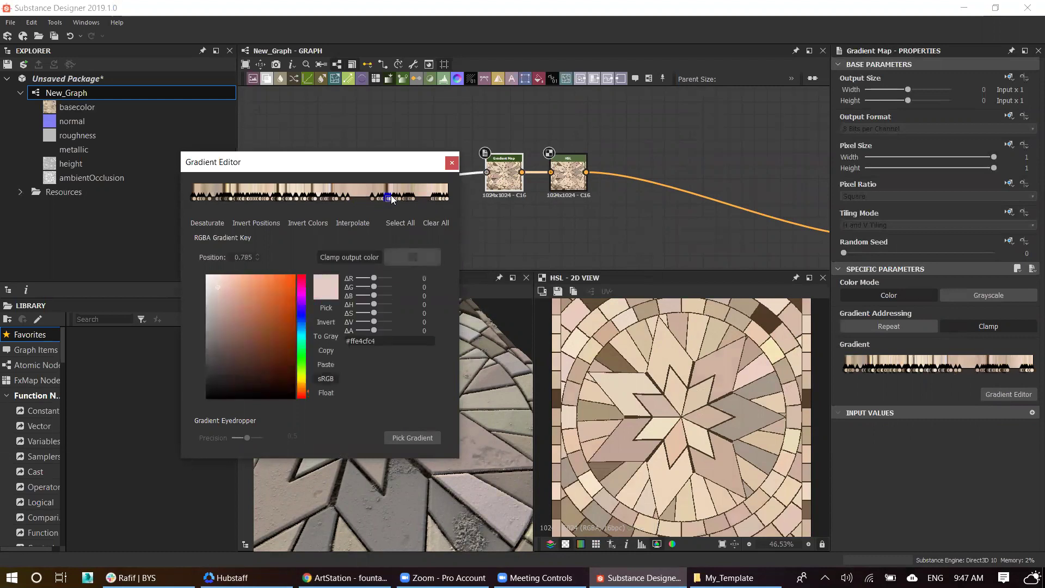
pyautogui.press('Delete')
pyautogui.click(273, 199)
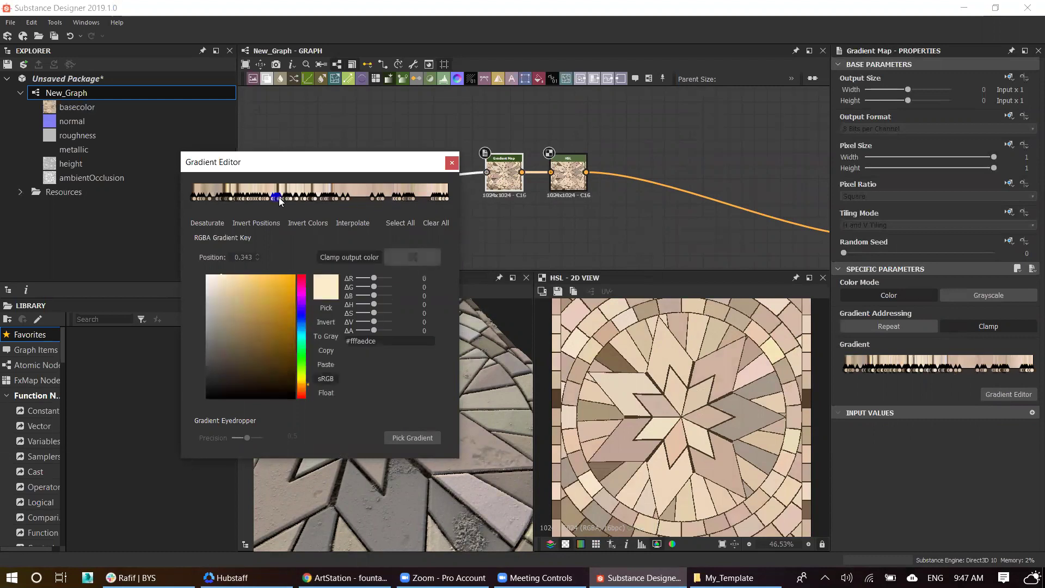
pyautogui.press('Delete')
pyautogui.click(225, 198)
pyautogui.press('Delete')
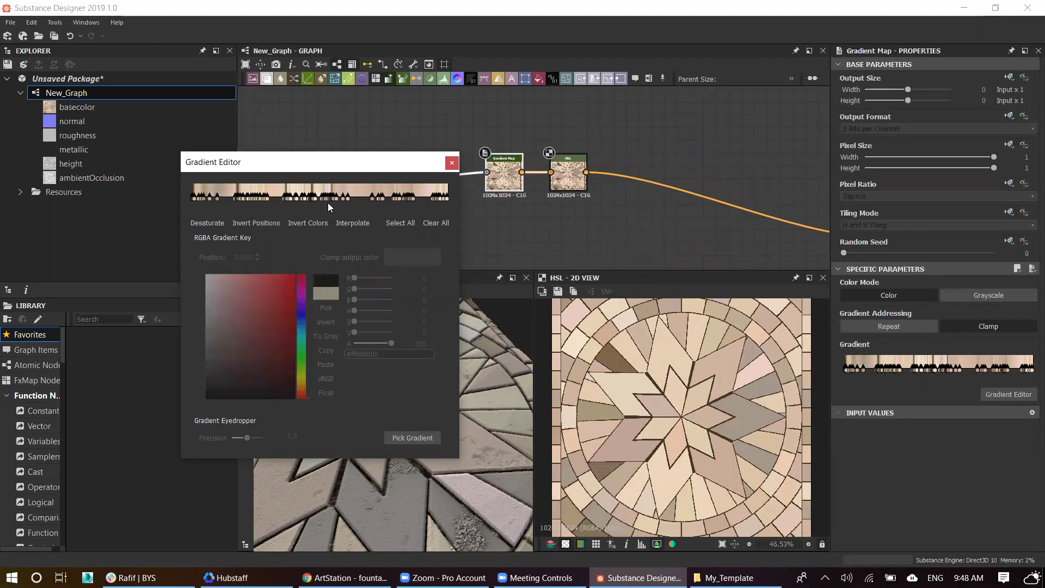
pyautogui.click(451, 163)
# Step: Lower the HSL saturation to about 0.46, check the tile, then select Gradient Map
pyautogui.click(567, 173)
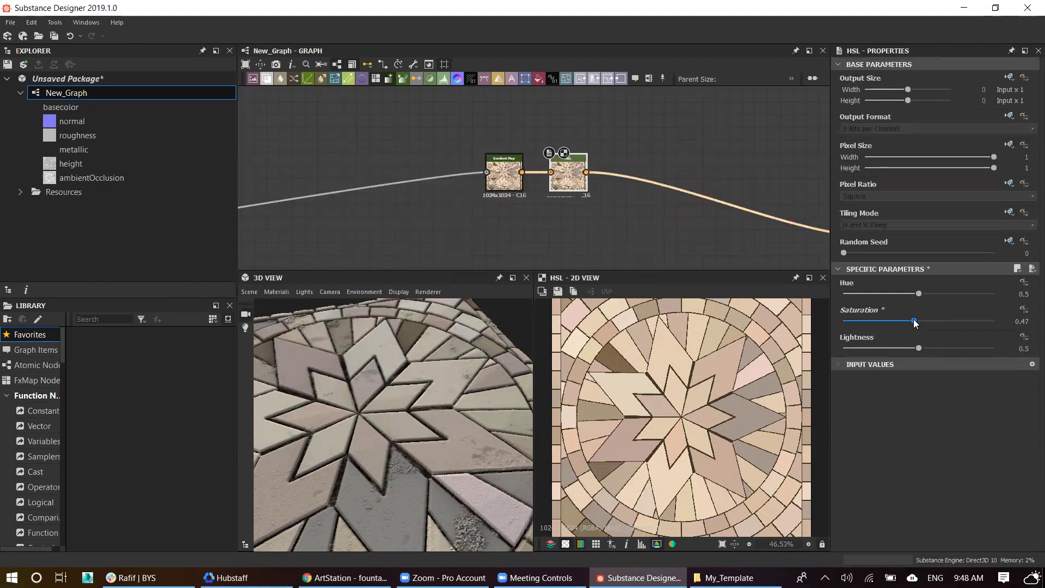
pyautogui.moveTo(915, 322); pyautogui.dragTo(912, 323)
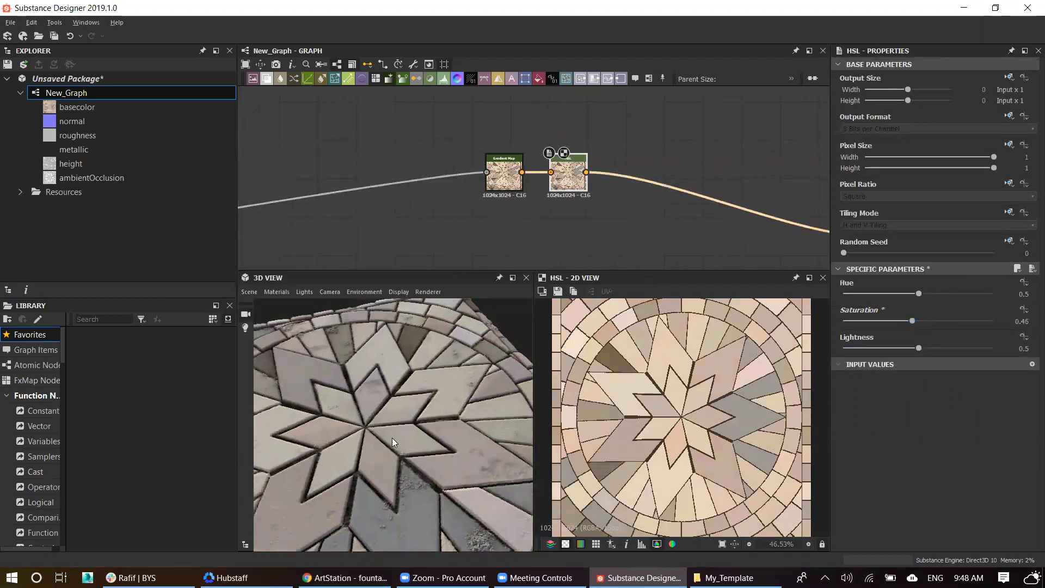
pyautogui.moveTo(392, 438); pyautogui.dragTo(391, 435)
pyautogui.scroll(-1, 481, 216)
pyautogui.scroll(-3, 392, 446)
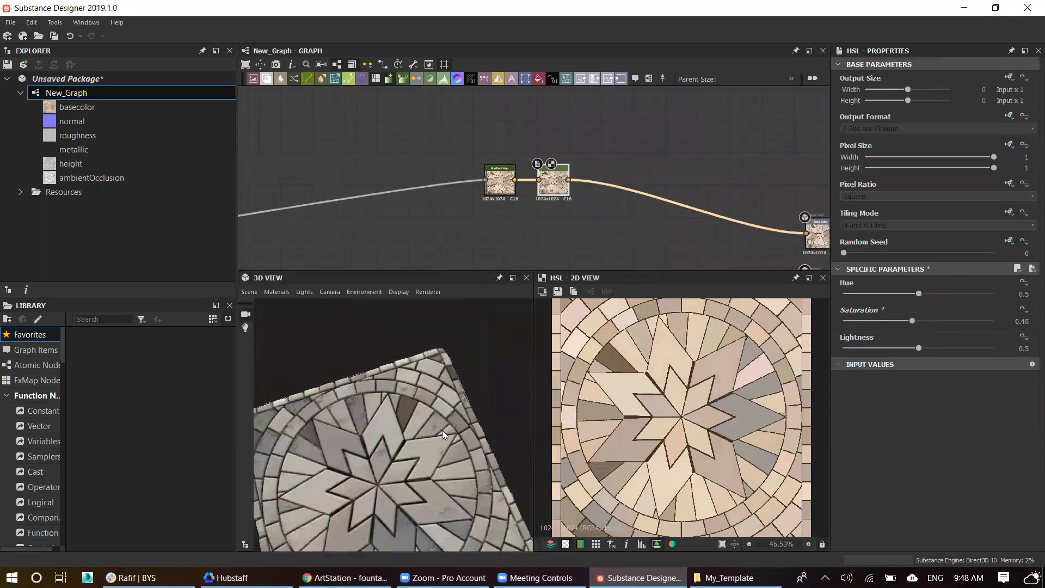
pyautogui.scroll(2, 551, 166)
pyautogui.scroll(2, 734, 373)
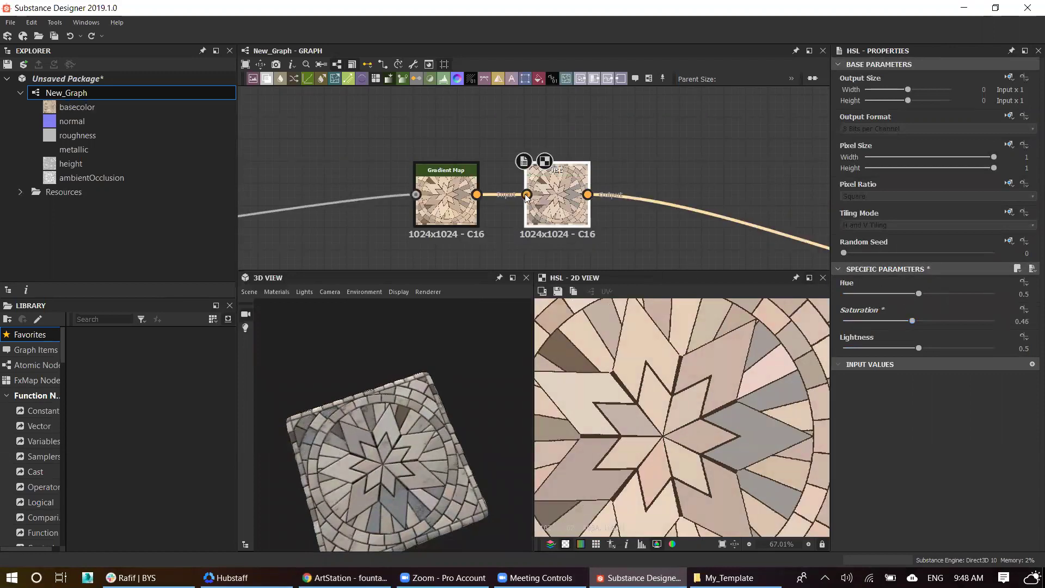
pyautogui.scroll(3, 613, 196)
pyautogui.click(362, 204)
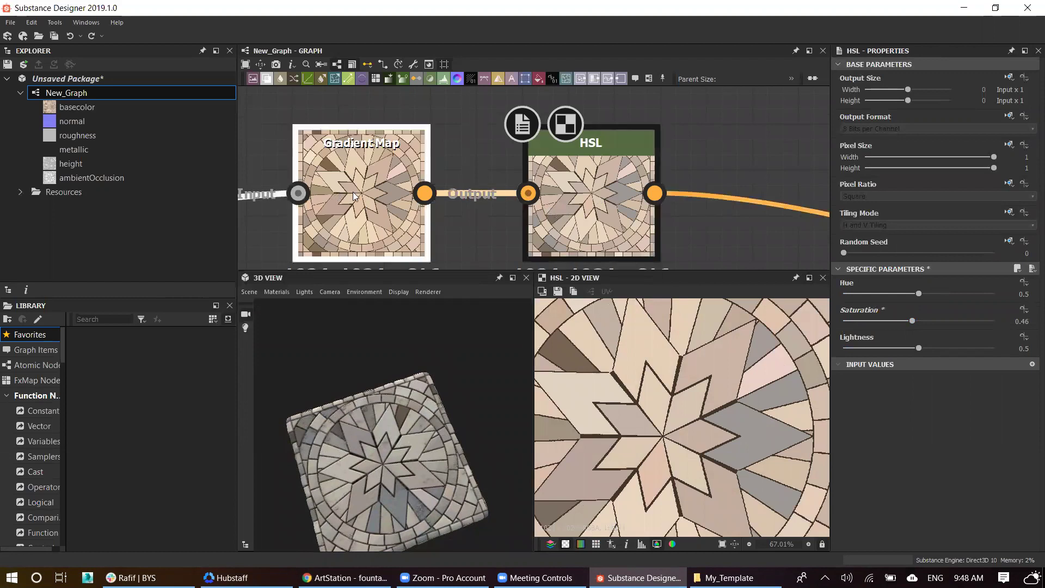
# Step: In the Gradient Map editor, delete the dark key and spread the clustered keys along the gradient
pyautogui.click(990, 394)
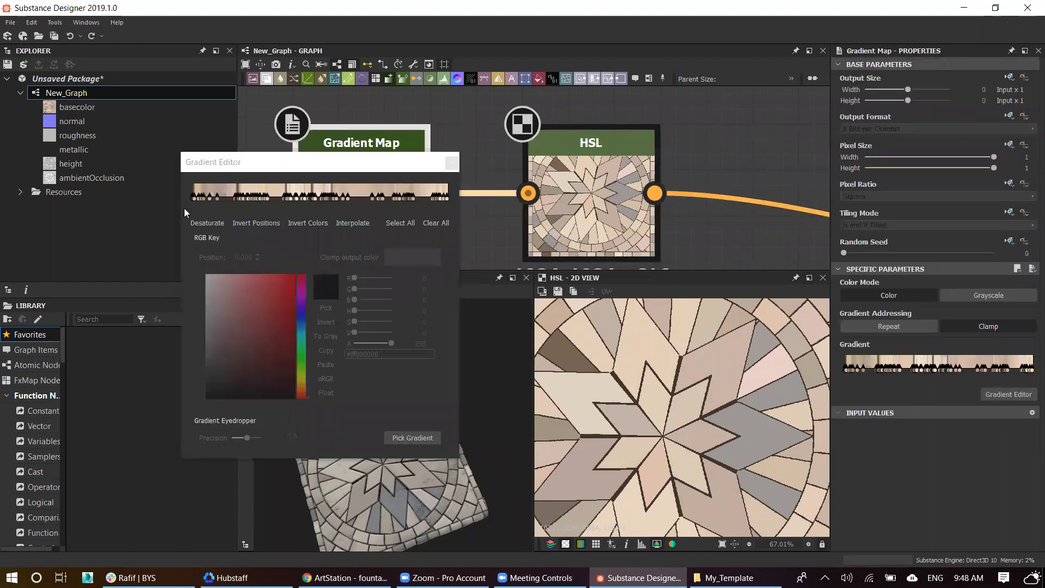
pyautogui.moveTo(437, 205)
pyautogui.mouseDown()
pyautogui.moveTo(199, 198)
pyautogui.moveTo(270, 197)
pyautogui.mouseUp()
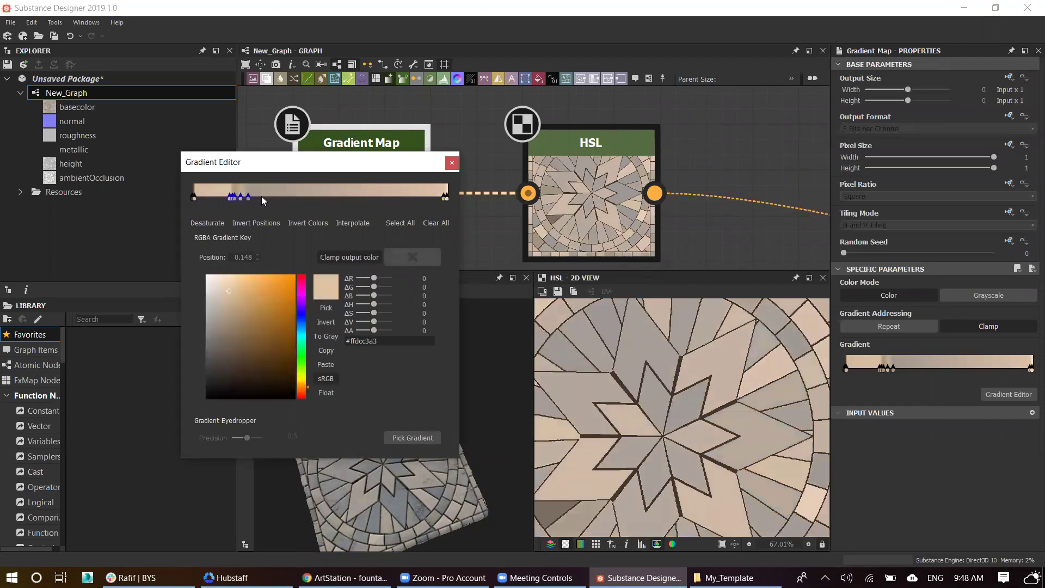
pyautogui.moveTo(193, 197); pyautogui.dragTo(368, 197)
pyautogui.press('Delete')
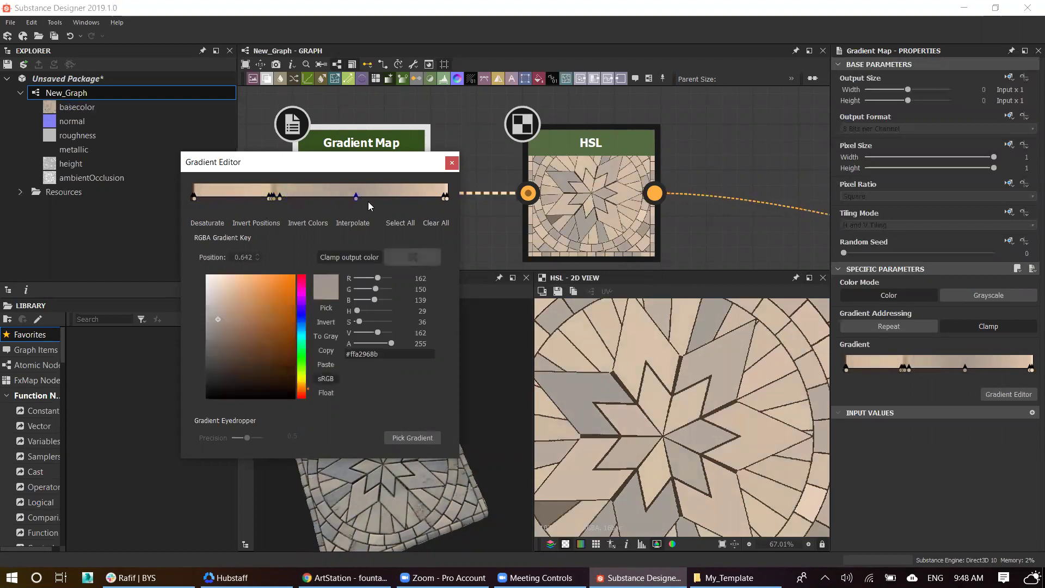
pyautogui.moveTo(281, 197)
pyautogui.mouseDown()
pyautogui.moveTo(323, 197)
pyautogui.moveTo(224, 198)
pyautogui.mouseUp()
pyautogui.click(273, 198)
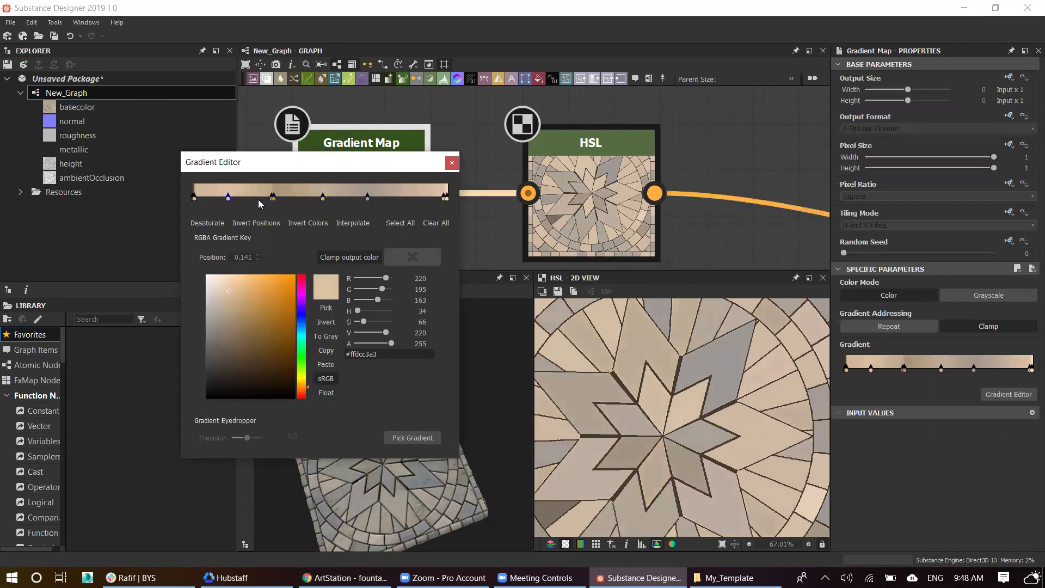
pyautogui.click(289, 202)
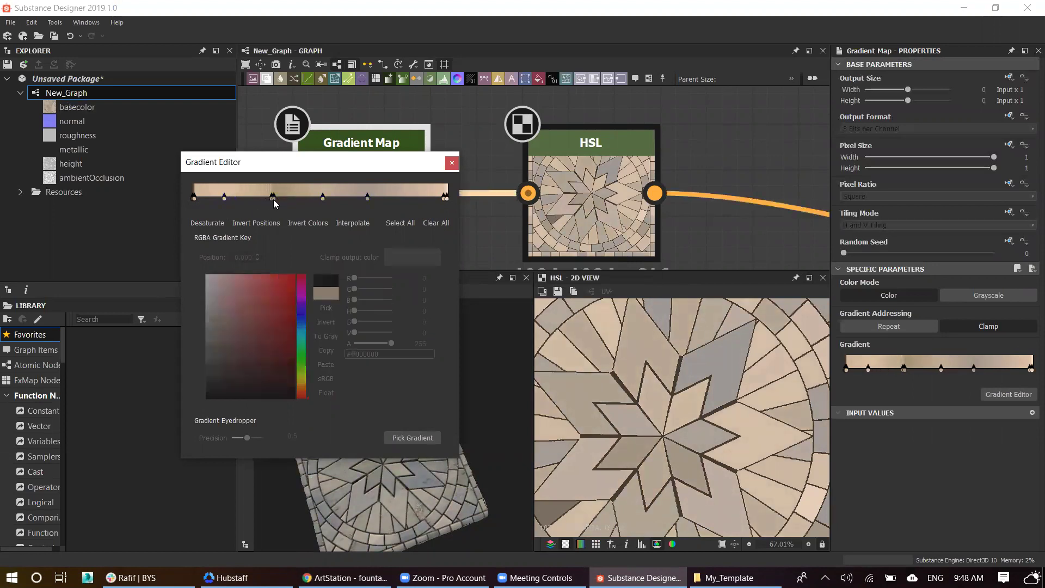
pyautogui.moveTo(272, 198); pyautogui.dragTo(299, 198)
# Step: Lighten the colour of the gradient key at position 0.686 and close the editor
pyautogui.click(368, 198)
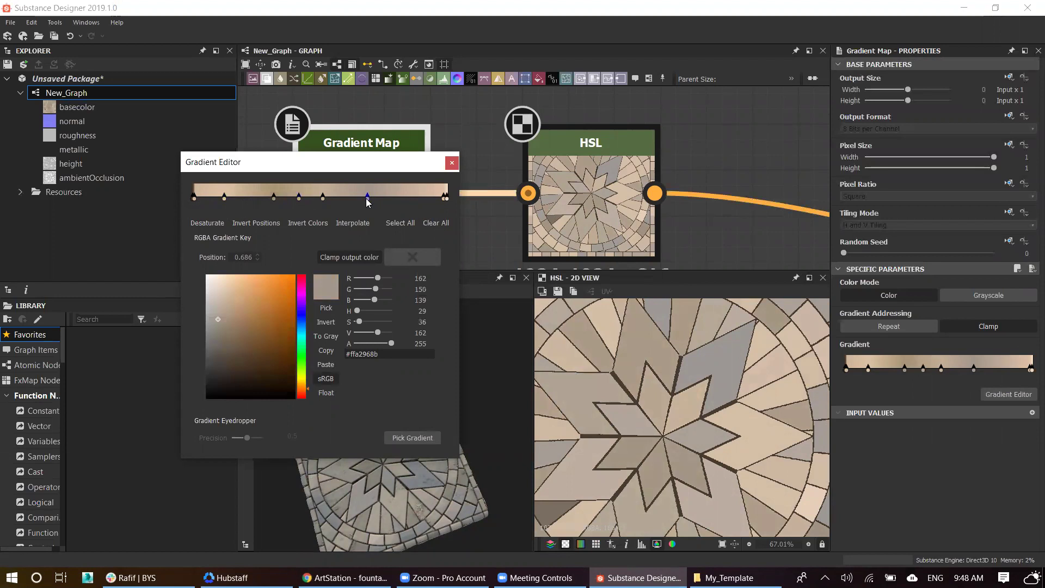
pyautogui.moveTo(215, 310); pyautogui.dragTo(229, 300)
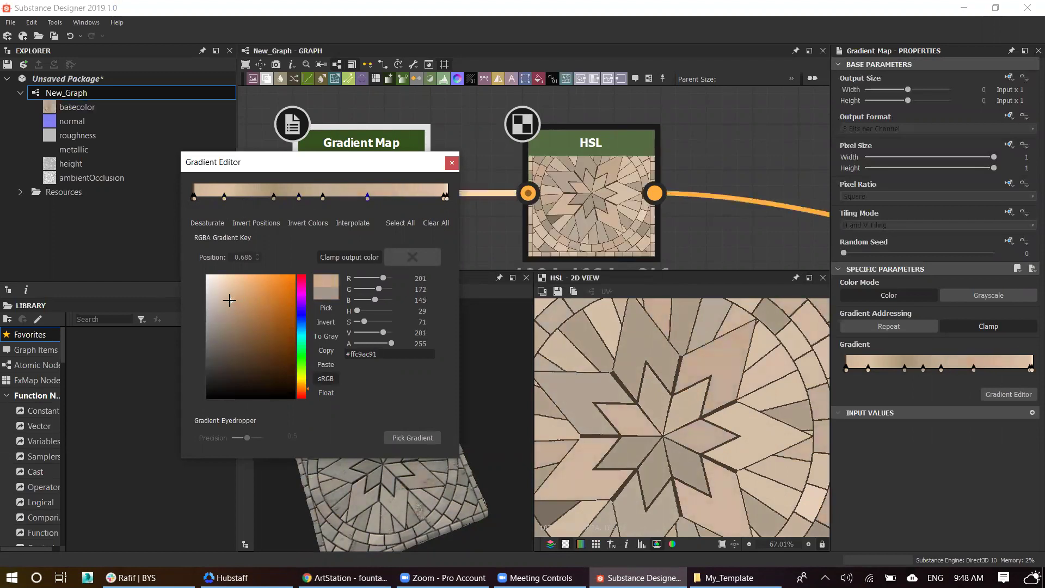
pyautogui.click(452, 164)
pyautogui.scroll(-4, 628, 410)
pyautogui.scroll(-1, 660, 400)
pyautogui.scroll(3, 655, 402)
pyautogui.scroll(5, 391, 439)
# Step: Add a Grunge Map 001 node to the graph
pyautogui.keyDown('alt'); pyautogui.moveTo(376, 393); pyautogui.dragTo(386, 413); pyautogui.keyUp('alt')
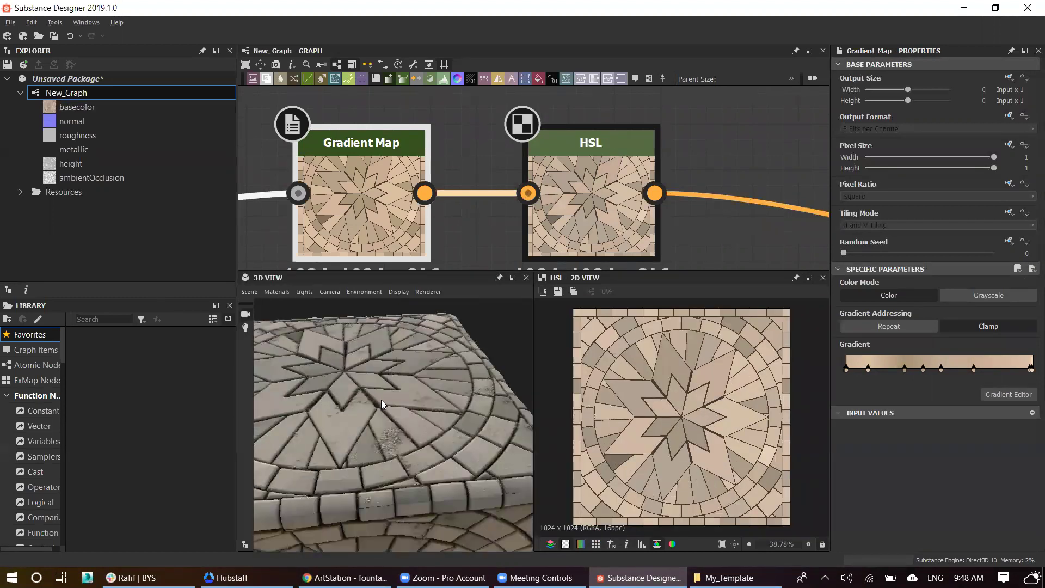
pyautogui.scroll(-2, 521, 189)
pyautogui.scroll(-2, 512, 188)
pyautogui.scroll(-1, 492, 187)
pyautogui.scroll(-1, 463, 157)
pyautogui.press('space')
pyautogui.write('gru')
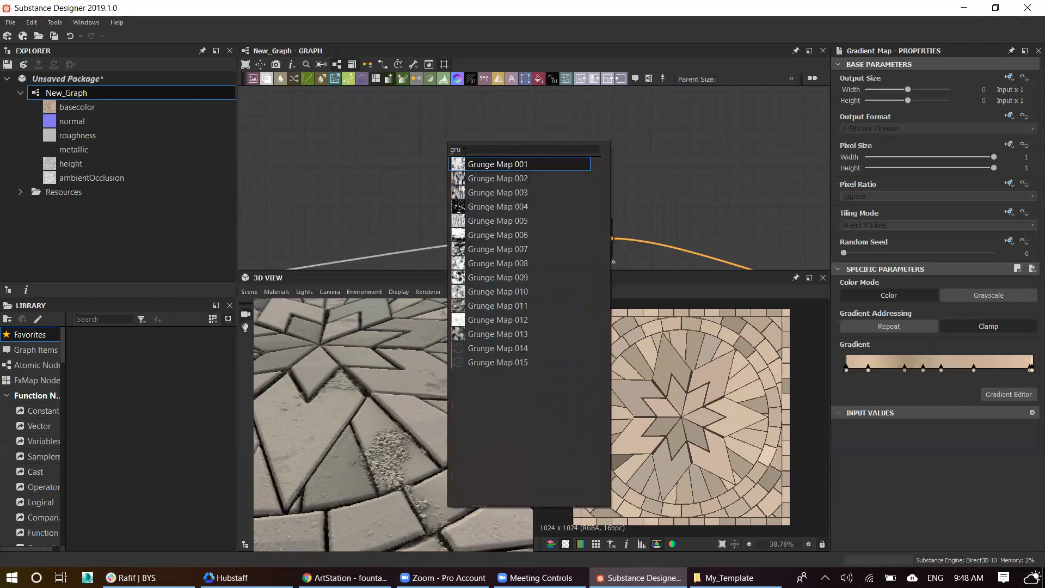
pyautogui.click(466, 162)
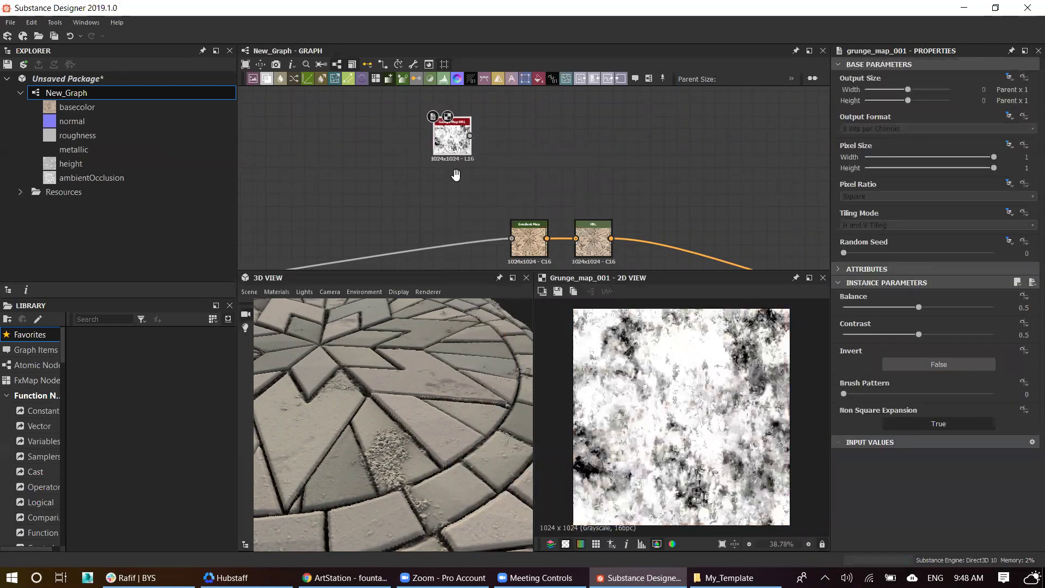
pyautogui.scroll(-2, 456, 174)
# Step: Warp the grunge with a Directional Warp set to intensity 180
pyautogui.moveTo(358, 211); pyautogui.dragTo(607, 132, button='middle')
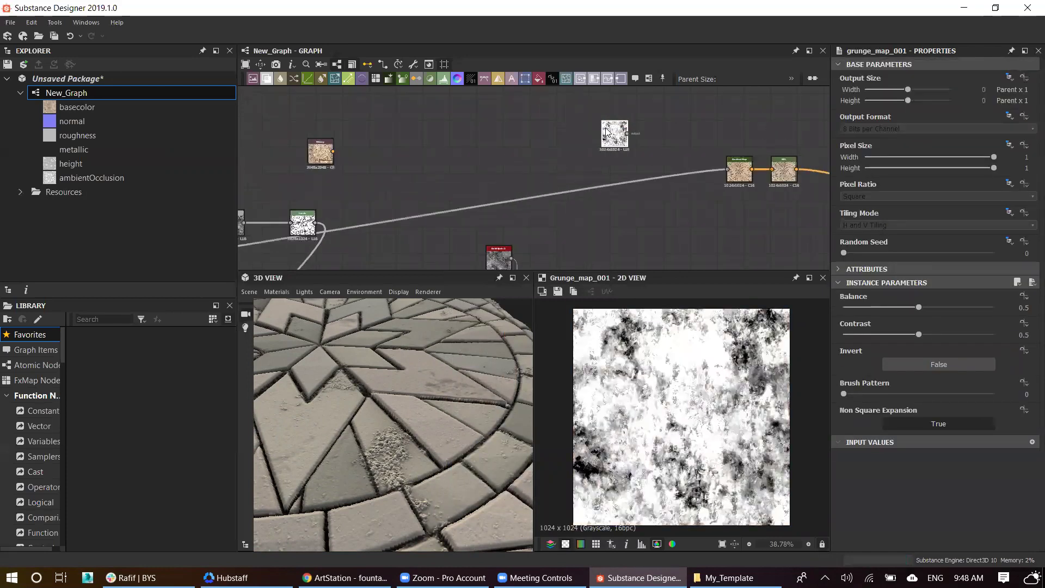
pyautogui.scroll(2, 607, 132)
pyautogui.press('space')
pyautogui.scroll(-3, 608, 171)
pyautogui.press('Escape')
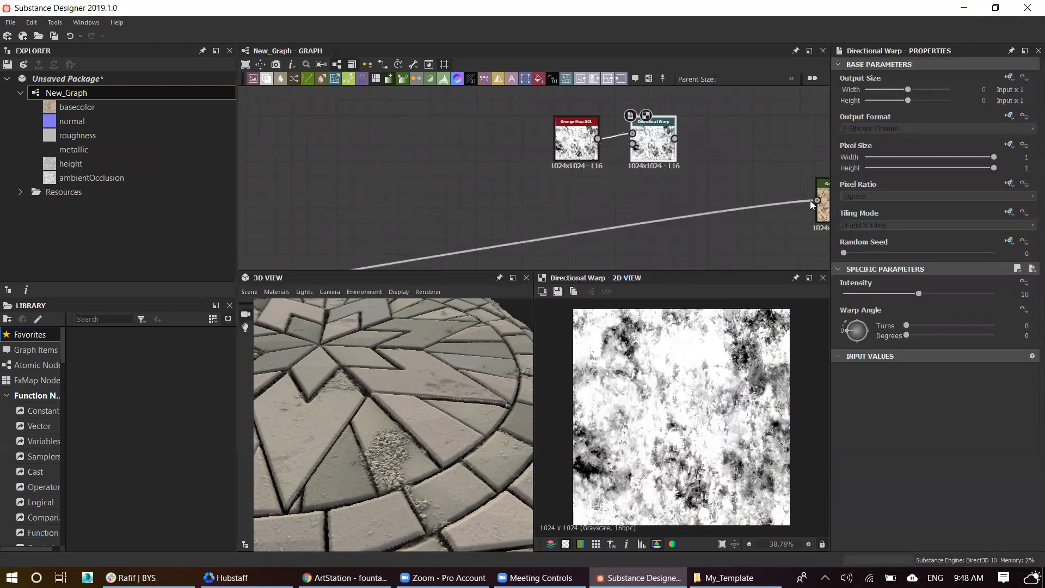
pyautogui.moveTo(811, 204); pyautogui.dragTo(632, 144)
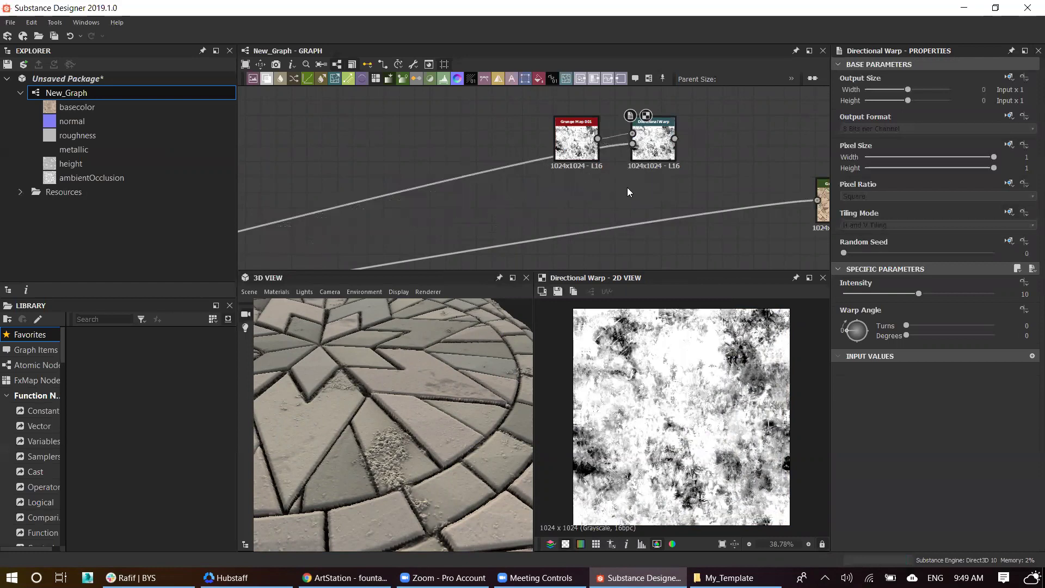
pyautogui.moveTo(919, 294); pyautogui.dragTo(1029, 307)
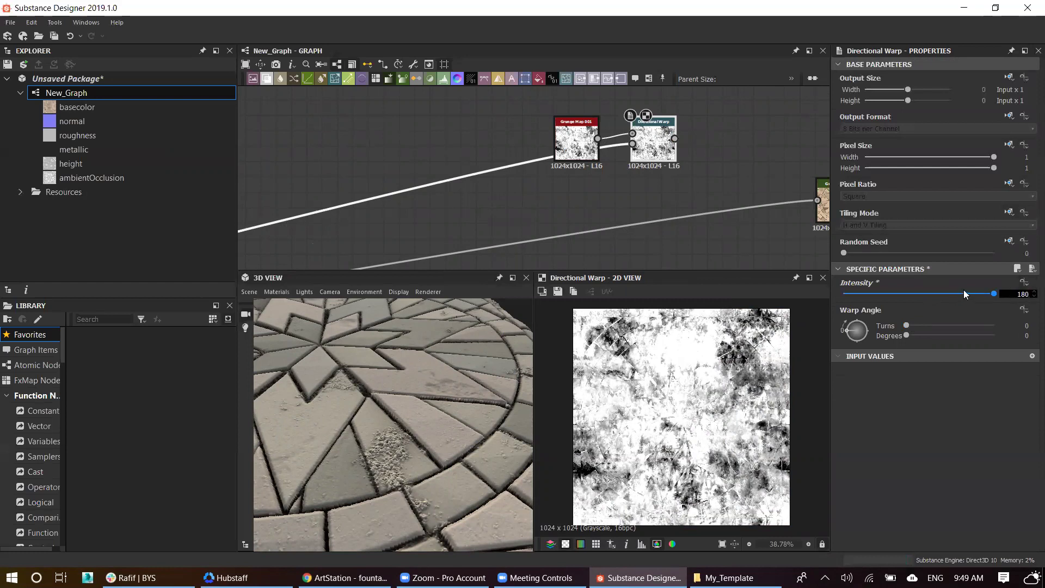
pyautogui.press('Return')
# Step: Add a Blend after HSL with the warped grunge driving its Opacity
pyautogui.scroll(2, 684, 360)
pyautogui.scroll(-2, 517, 142)
pyautogui.moveTo(519, 108); pyautogui.dragTo(425, 117, button='middle')
pyautogui.moveTo(364, 151); pyautogui.dragTo(525, 132)
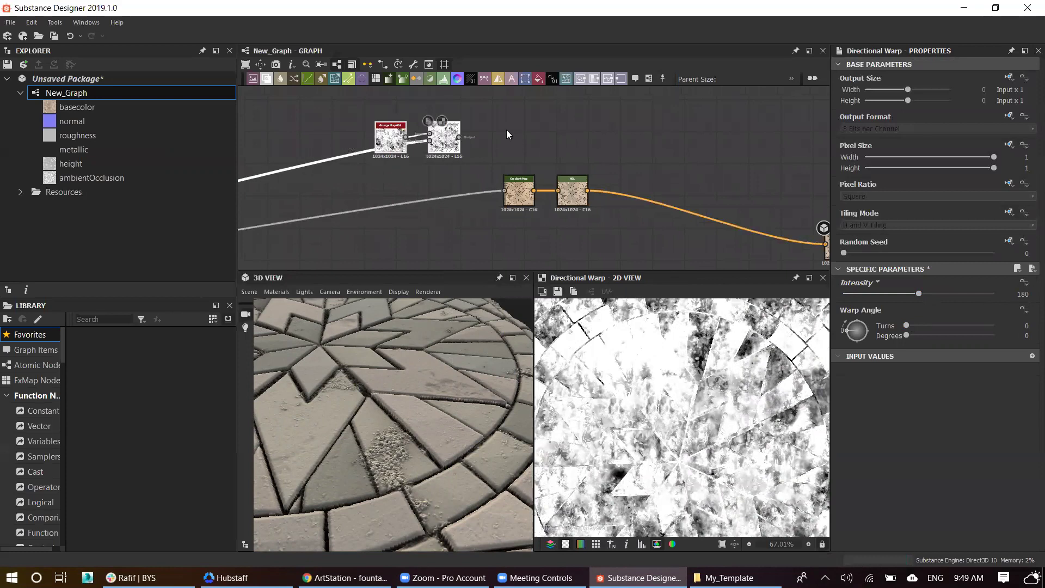
pyautogui.scroll(2, 579, 164)
pyautogui.press('space')
pyautogui.click(605, 212)
pyautogui.moveTo(560, 109)
pyautogui.mouseDown()
pyautogui.moveTo(631, 220)
pyautogui.moveTo(724, 204)
pyautogui.mouseUp()
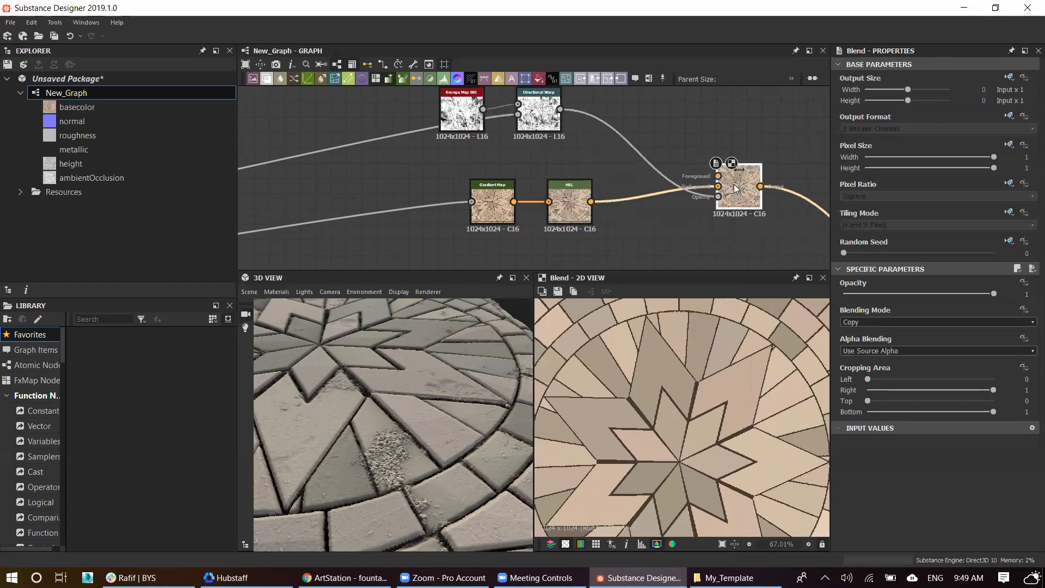
pyautogui.moveTo(501, 207); pyautogui.dragTo(494, 211, button='middle')
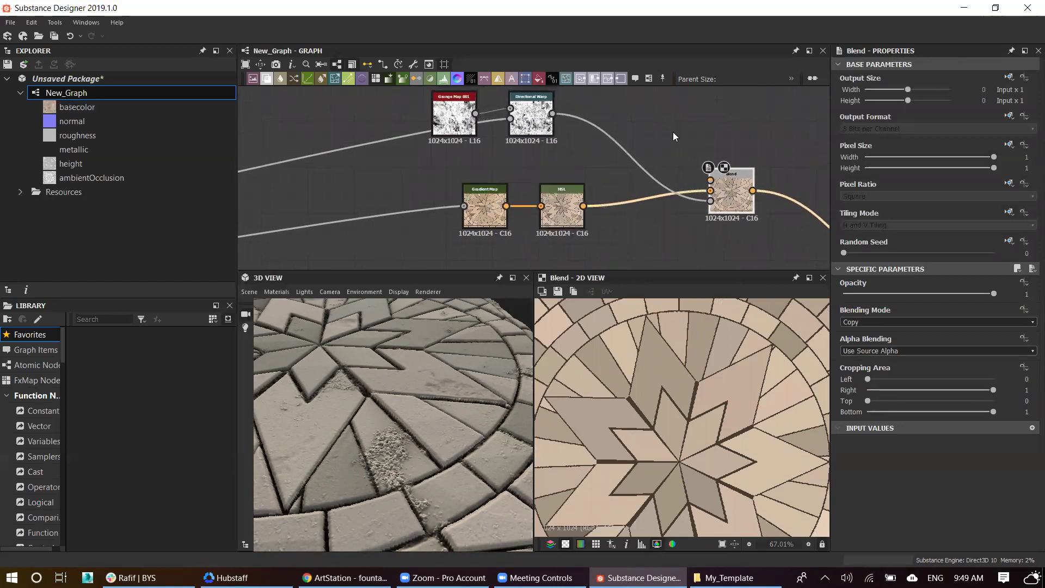
# Step: Add a new Gradient Map node and a BnW Spots 2 node
pyautogui.press('space')
pyautogui.write('gr')
pyautogui.click(697, 147)
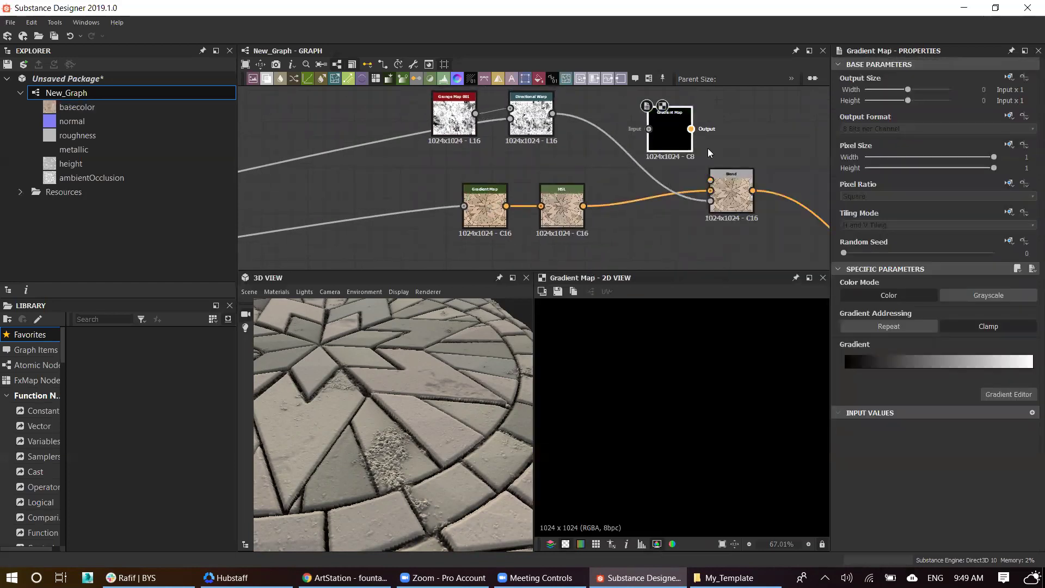
pyautogui.moveTo(614, 101); pyautogui.dragTo(619, 115, button='middle')
pyautogui.press('space')
pyautogui.write('bn')
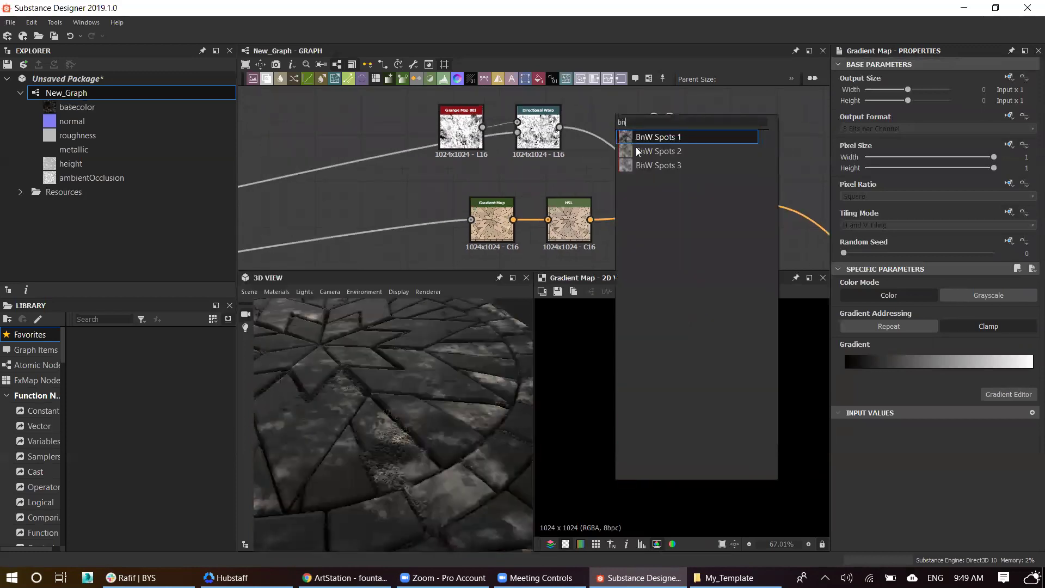
pyautogui.click(636, 151)
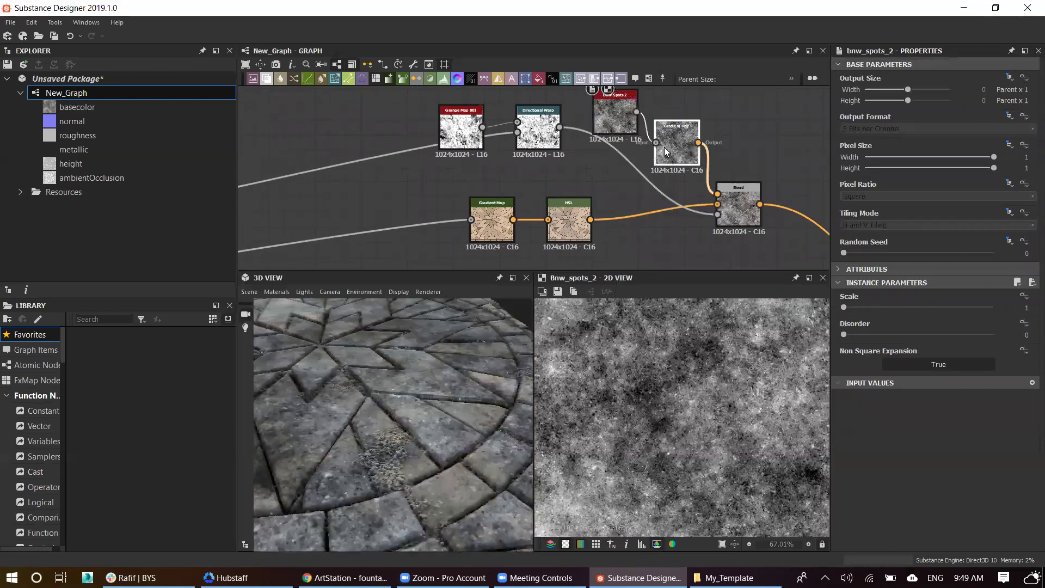
# Step: Sample the new Gradient Map's stone colours from the paving reference photo
pyautogui.click(662, 143)
pyautogui.scroll(-3, 586, 136)
pyautogui.scroll(-2, 550, 183)
pyautogui.moveTo(476, 197); pyautogui.dragTo(626, 188, button='middle')
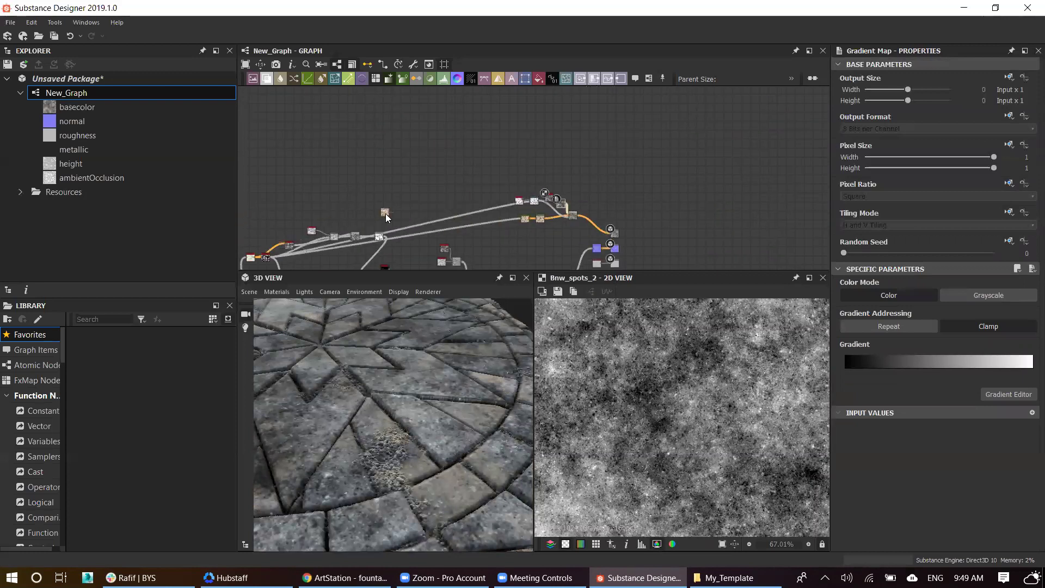
pyautogui.scroll(1, 385, 213)
pyautogui.doubleClick(622, 148)
pyautogui.scroll(3, 695, 187)
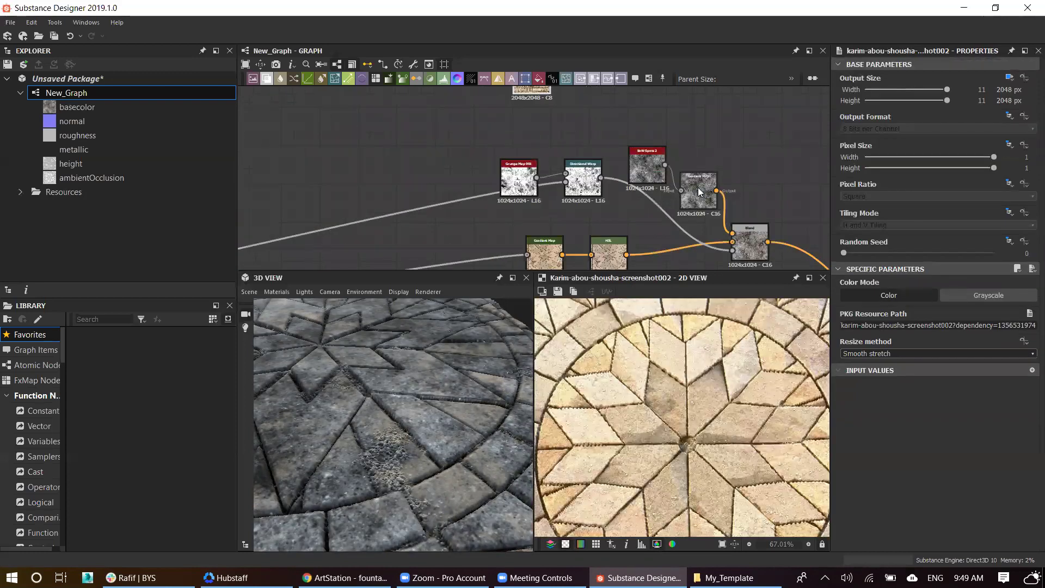
pyautogui.click(697, 187)
pyautogui.click(1004, 394)
pyautogui.click(412, 438)
pyautogui.moveTo(669, 380); pyautogui.dragTo(710, 409)
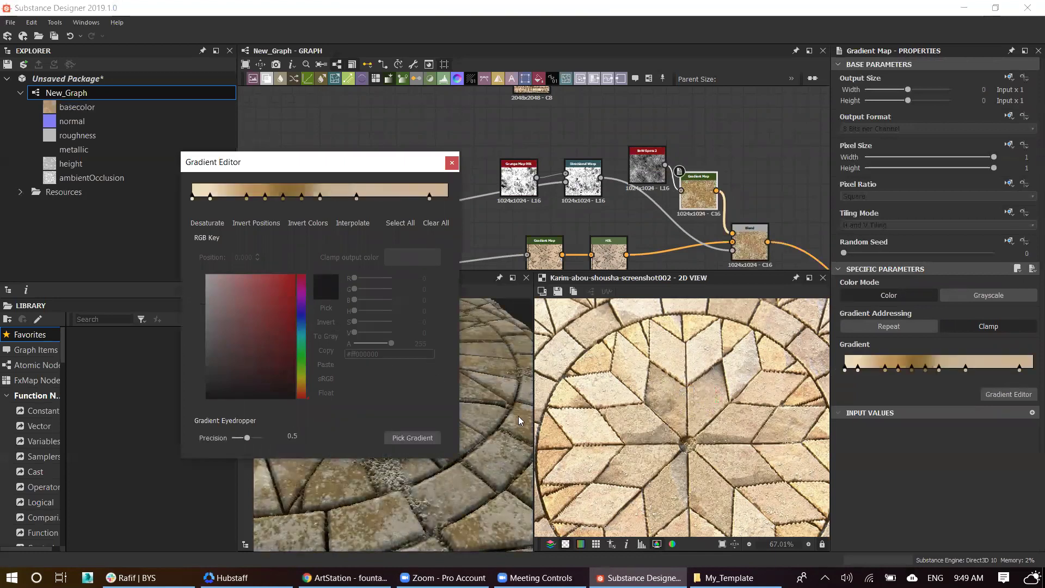
pyautogui.click(452, 162)
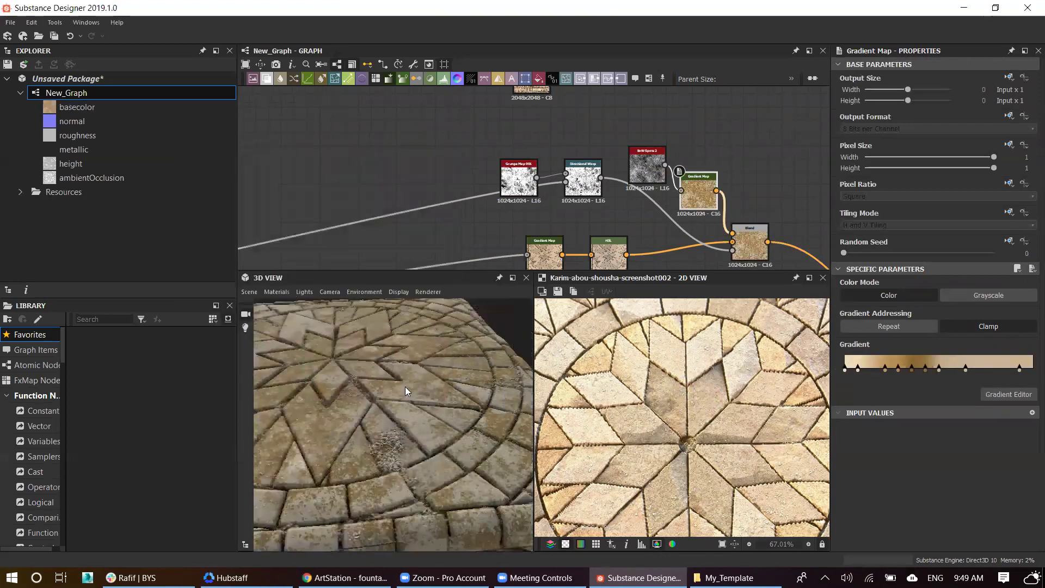
pyautogui.moveTo(405, 390); pyautogui.dragTo(413, 435)
# Step: Lower the overlay Blend opacity to 0.34
pyautogui.moveTo(740, 221); pyautogui.dragTo(662, 172, button='middle')
pyautogui.scroll(3, 662, 172)
pyautogui.click(678, 201)
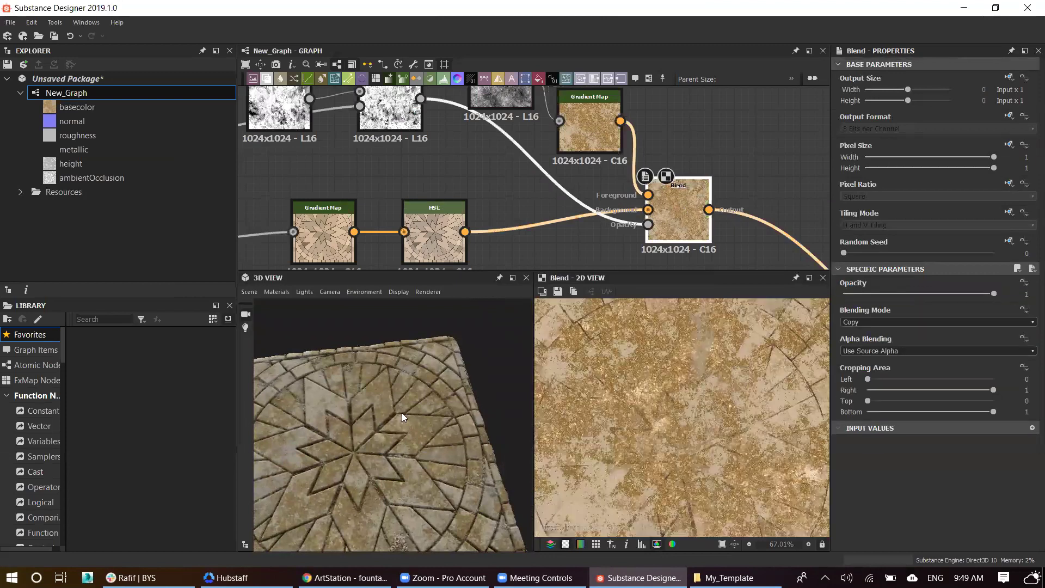
pyautogui.scroll(5, 403, 418)
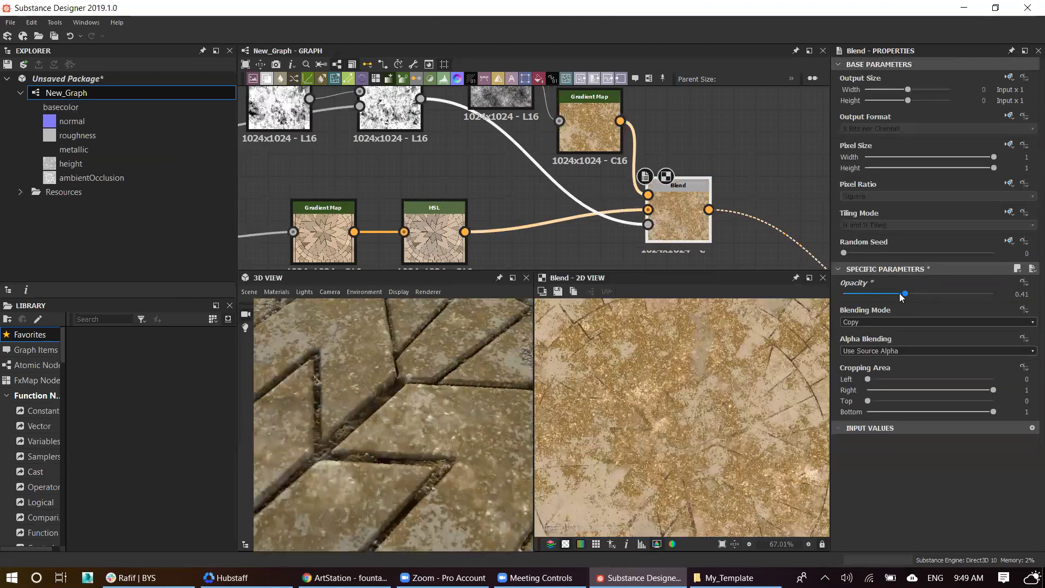
pyautogui.click(901, 294)
pyautogui.scroll(-3, 383, 417)
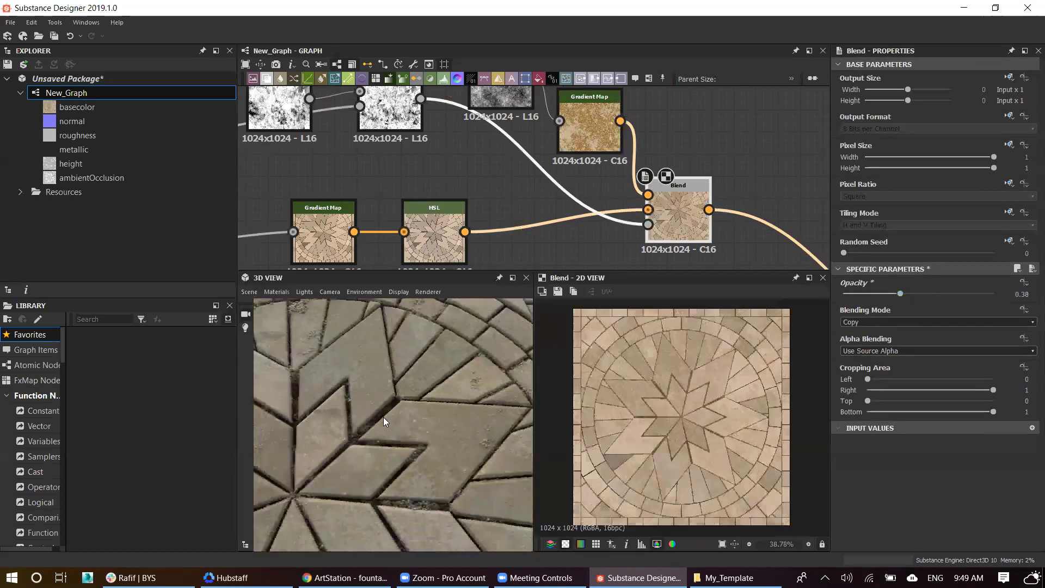
pyautogui.scroll(-3, 354, 416)
pyautogui.moveTo(354, 416)
pyautogui.mouseDown()
pyautogui.moveTo(308, 401)
pyautogui.moveTo(330, 412)
pyautogui.mouseUp()
pyautogui.scroll(-3, 388, 392)
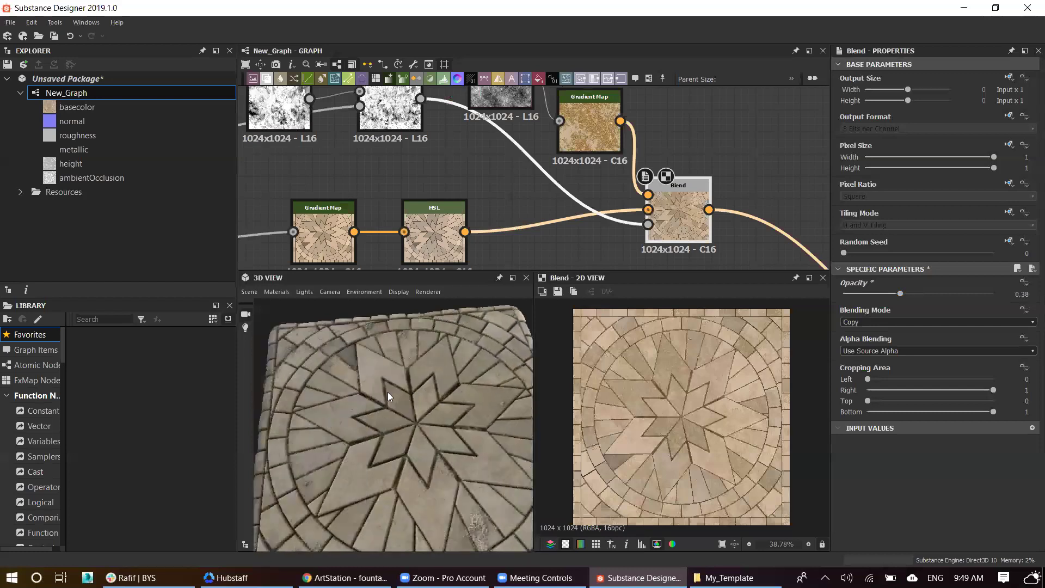
pyautogui.scroll(5, 367, 390)
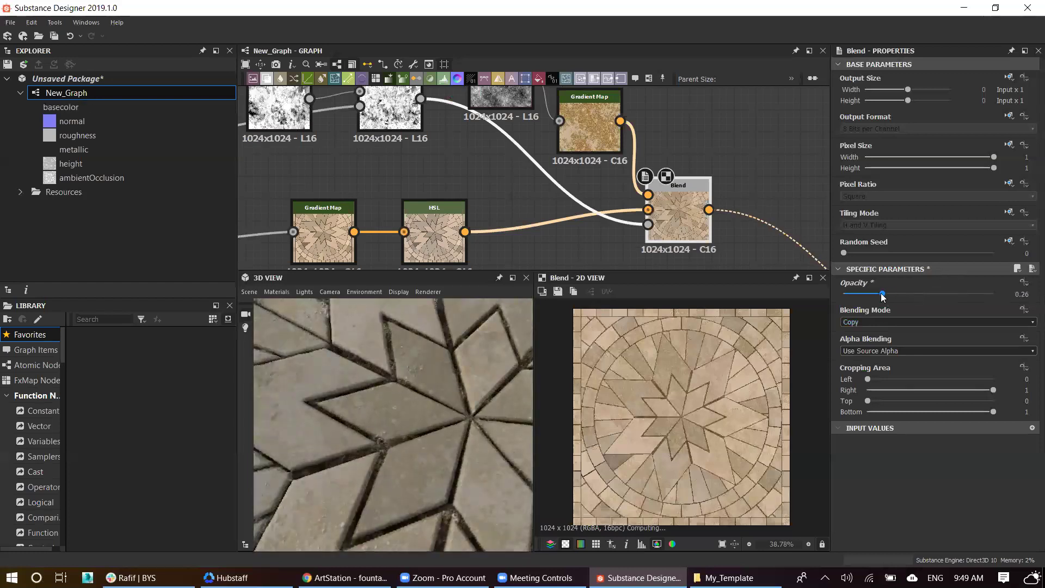
pyautogui.click(899, 294)
pyautogui.moveTo(899, 294); pyautogui.dragTo(894, 294)
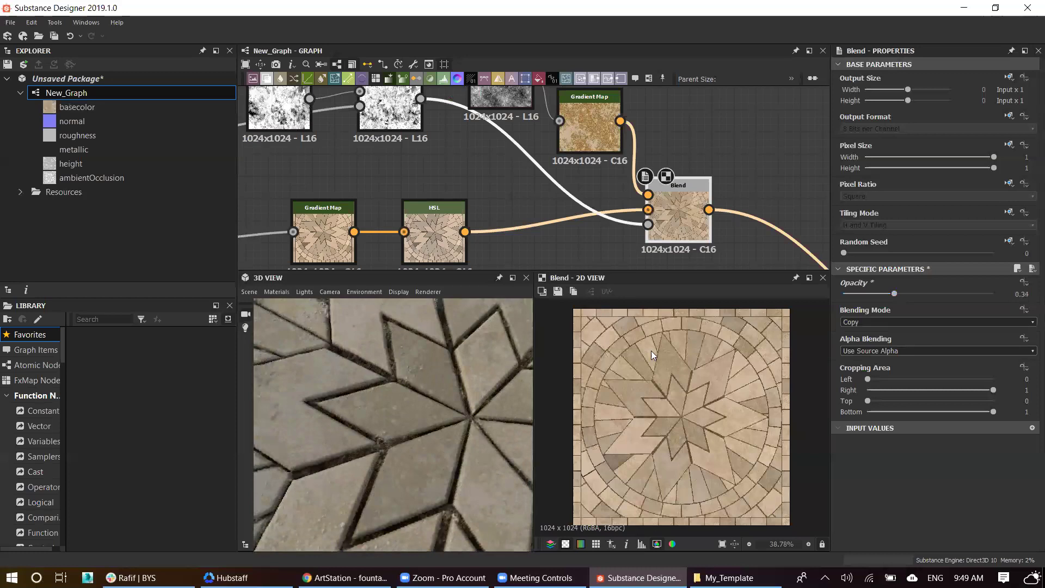
# Step: Raise the HSL node's Lightness to 0.53
pyautogui.scroll(-3, 396, 423)
pyautogui.scroll(-3, 396, 425)
pyautogui.moveTo(396, 426); pyautogui.dragTo(384, 369)
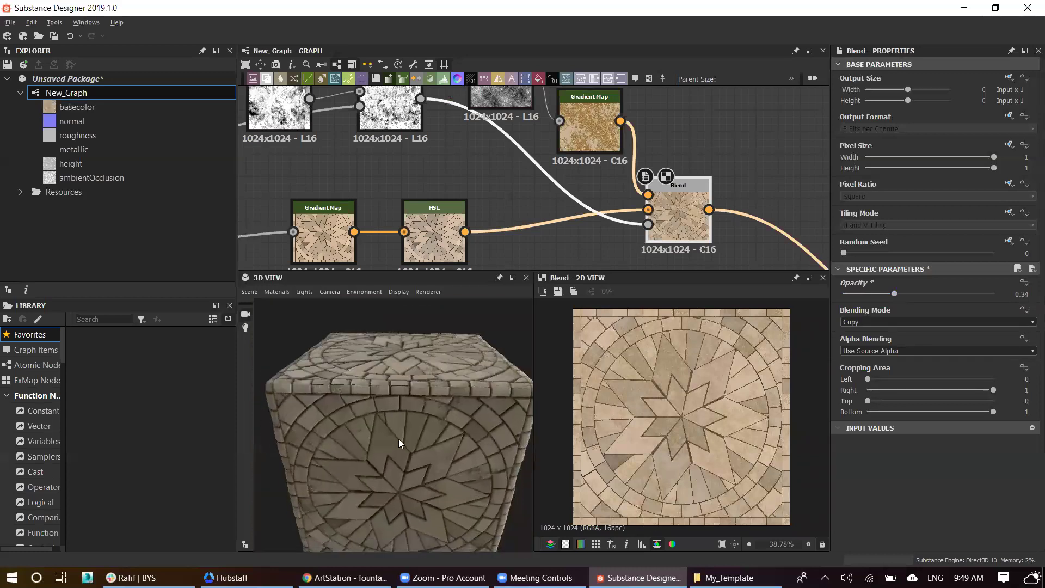
pyautogui.moveTo(518, 441); pyautogui.dragTo(476, 389)
pyautogui.scroll(5, 476, 390)
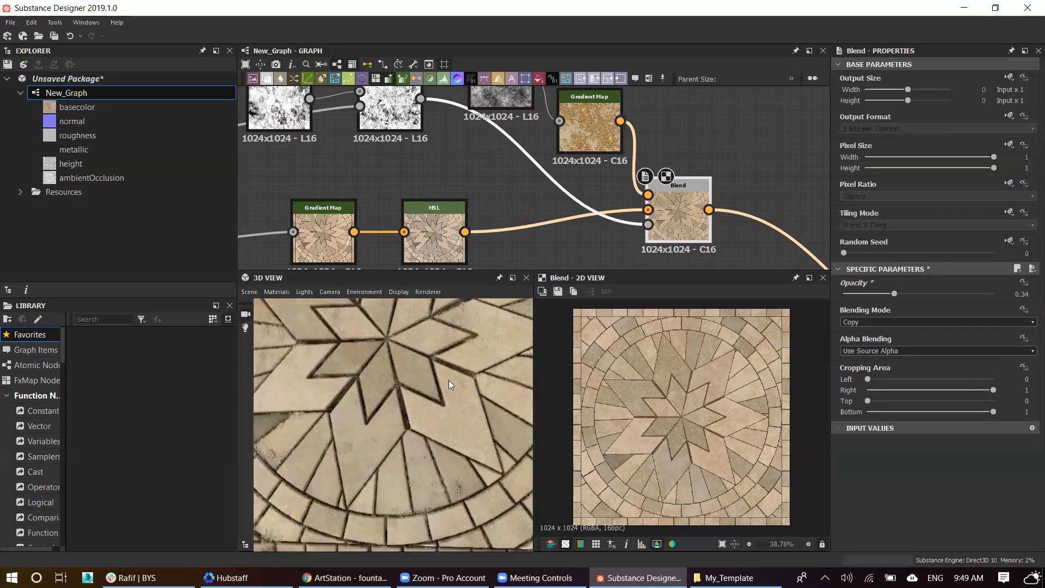
pyautogui.moveTo(399, 179)
pyautogui.mouseDown(button='middle')
pyautogui.moveTo(435, 203)
pyautogui.moveTo(497, 155)
pyautogui.mouseUp(button='middle')
pyautogui.click(529, 204)
pyautogui.click(922, 347)
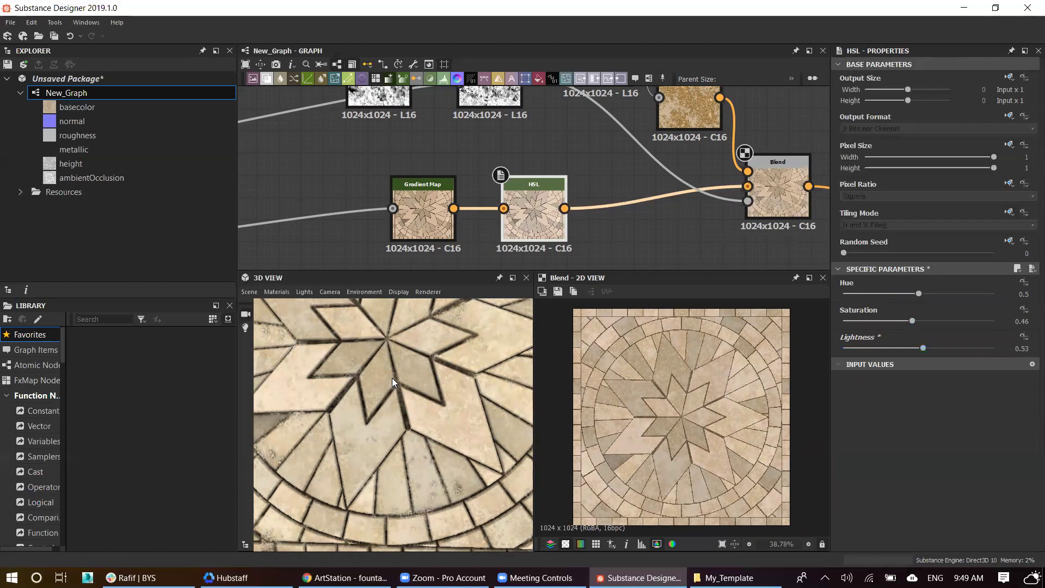
# Step: Rotate the 3D cube to inspect the lighter tiles' edge
pyautogui.scroll(-5, 392, 377)
pyautogui.moveTo(413, 388)
pyautogui.mouseDown()
pyautogui.moveTo(382, 423)
pyautogui.moveTo(332, 394)
pyautogui.moveTo(377, 395)
pyautogui.mouseUp()
pyautogui.scroll(5, 382, 424)
pyautogui.scroll(-2, 551, 140)
pyautogui.scroll(-2, 586, 214)
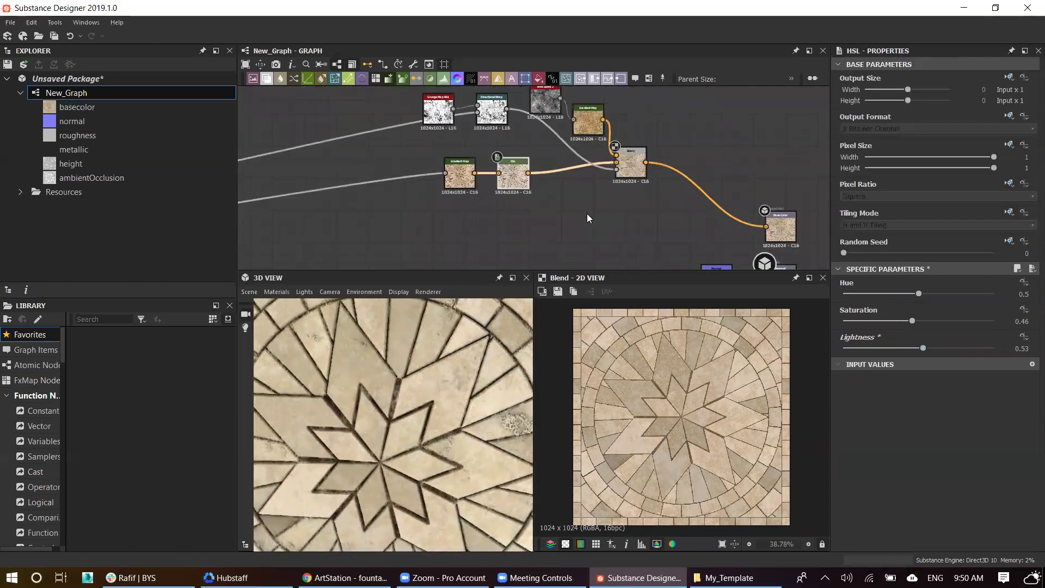
pyautogui.moveTo(587, 213); pyautogui.dragTo(511, 186, button='middle')
# Step: Add a Dirt node and a Curvature node to its left
pyautogui.press('space')
pyautogui.write('di')
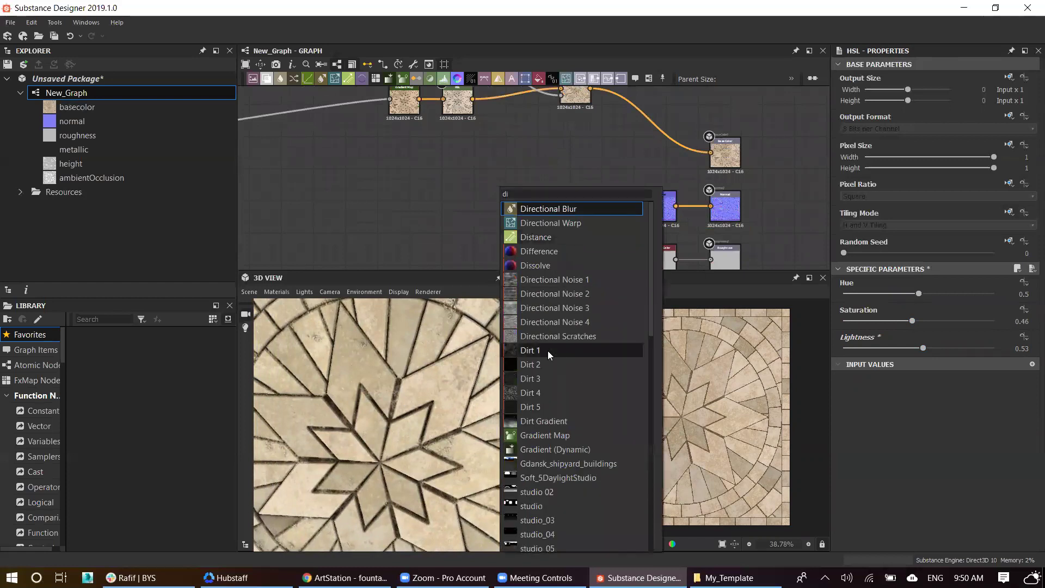
pyautogui.write('r')
pyautogui.click(523, 403)
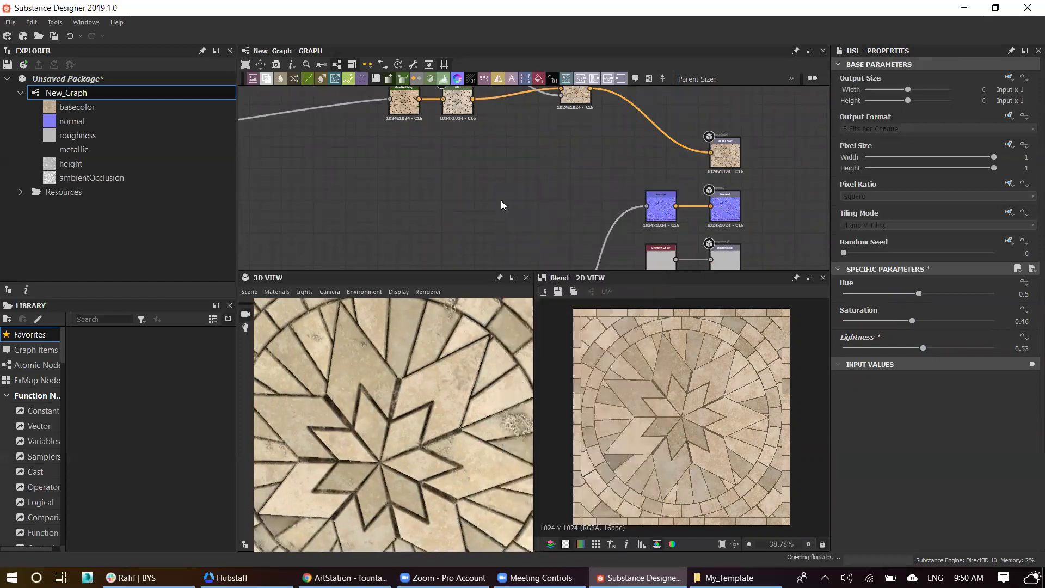
pyautogui.moveTo(507, 192); pyautogui.dragTo(523, 164, button='middle')
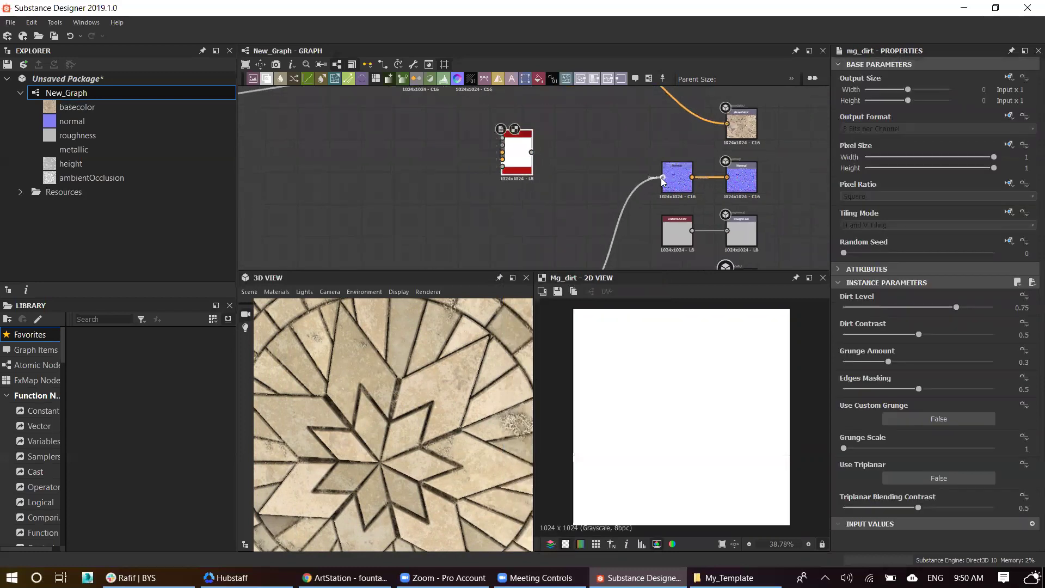
pyautogui.press('space')
pyautogui.write('cur')
pyautogui.click(670, 187)
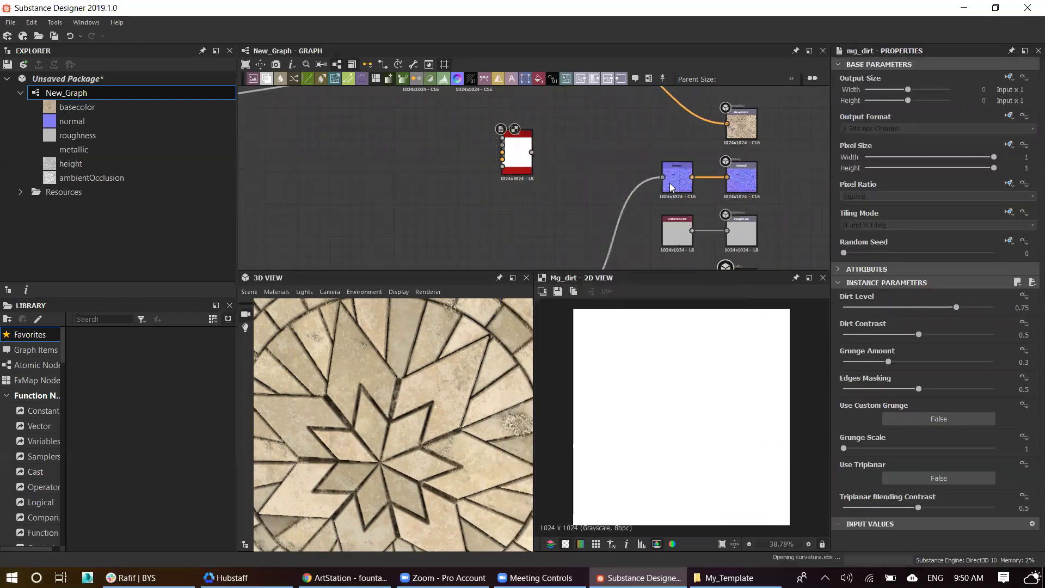
pyautogui.moveTo(571, 144); pyautogui.dragTo(452, 179)
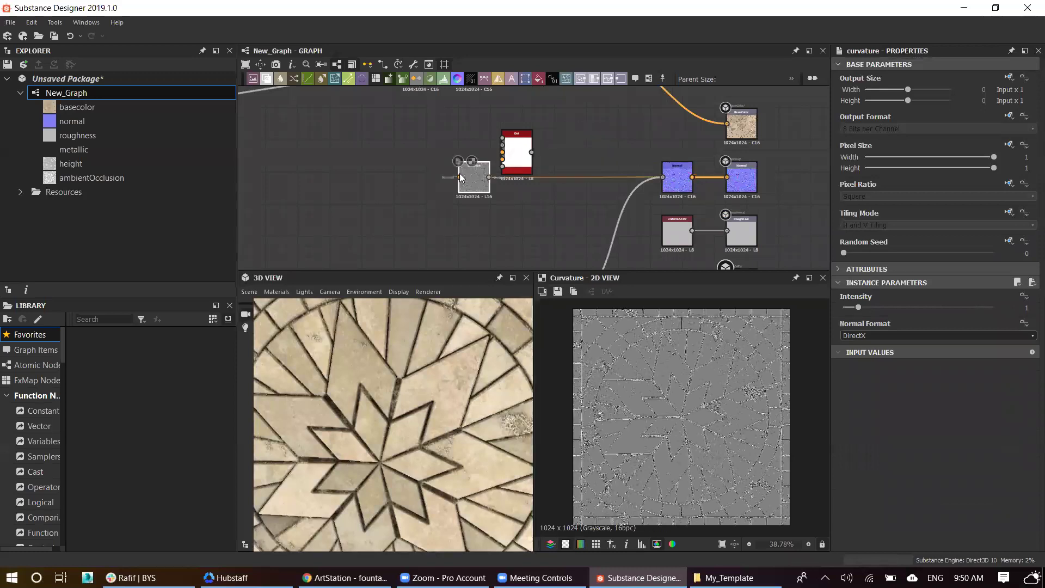
# Step: Preview the Dirt mask and raise the Curvature intensity to 5.99
pyautogui.scroll(4, 503, 149)
pyautogui.scroll(-3, 520, 201)
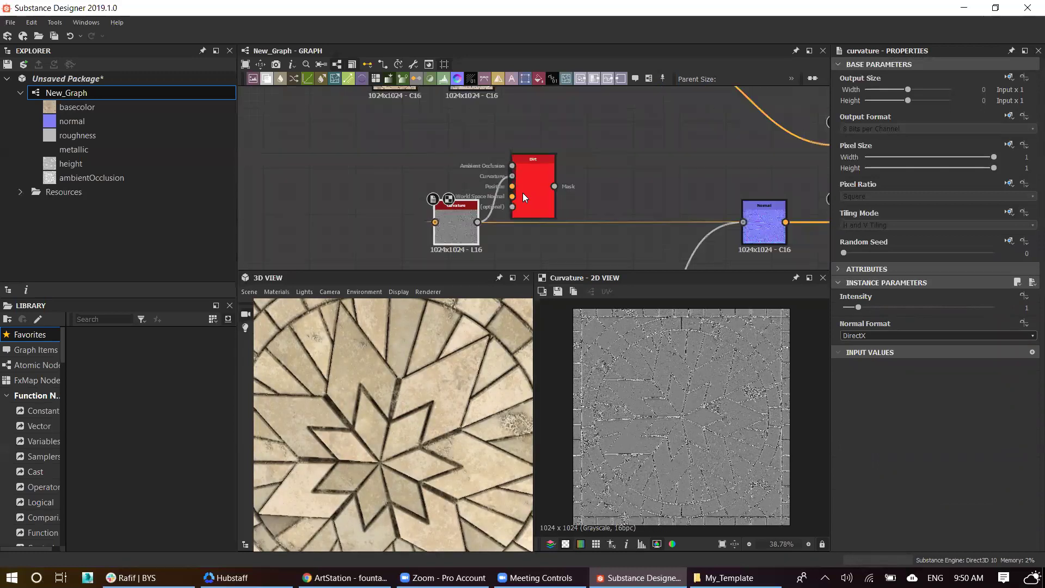
pyautogui.moveTo(576, 181)
pyautogui.mouseDown(button='middle')
pyautogui.moveTo(617, 110)
pyautogui.moveTo(651, 132)
pyautogui.mouseUp(button='middle')
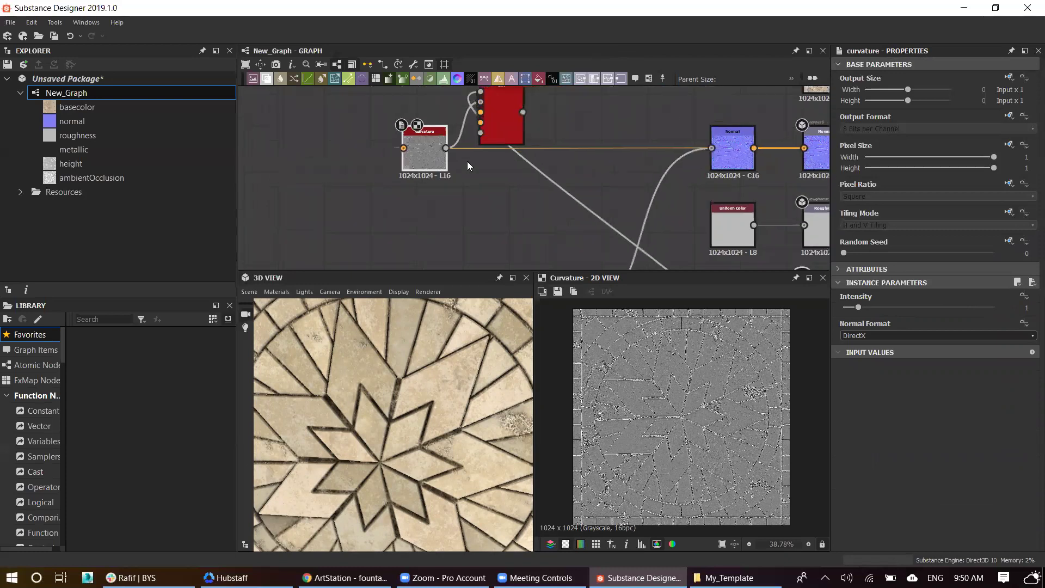
pyautogui.moveTo(556, 151); pyautogui.dragTo(517, 174, button='middle')
pyautogui.click(517, 174)
pyautogui.click(435, 216)
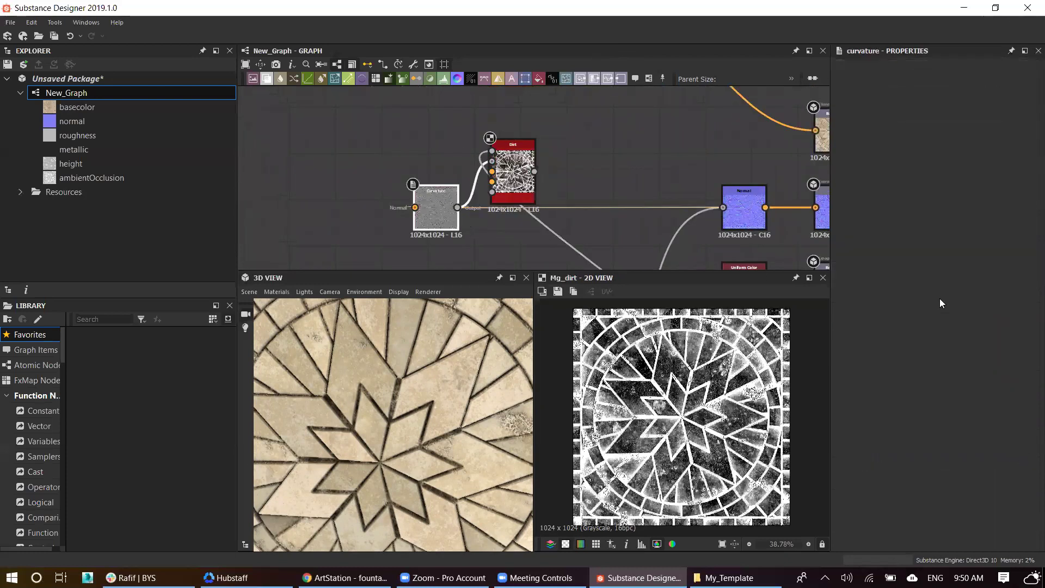
pyautogui.moveTo(859, 307)
pyautogui.mouseDown()
pyautogui.moveTo(933, 306)
pyautogui.moveTo(892, 305)
pyautogui.mouseUp()
# Step: Select the Dirt node and bring the Blend and HSL nodes into view
pyautogui.click(514, 180)
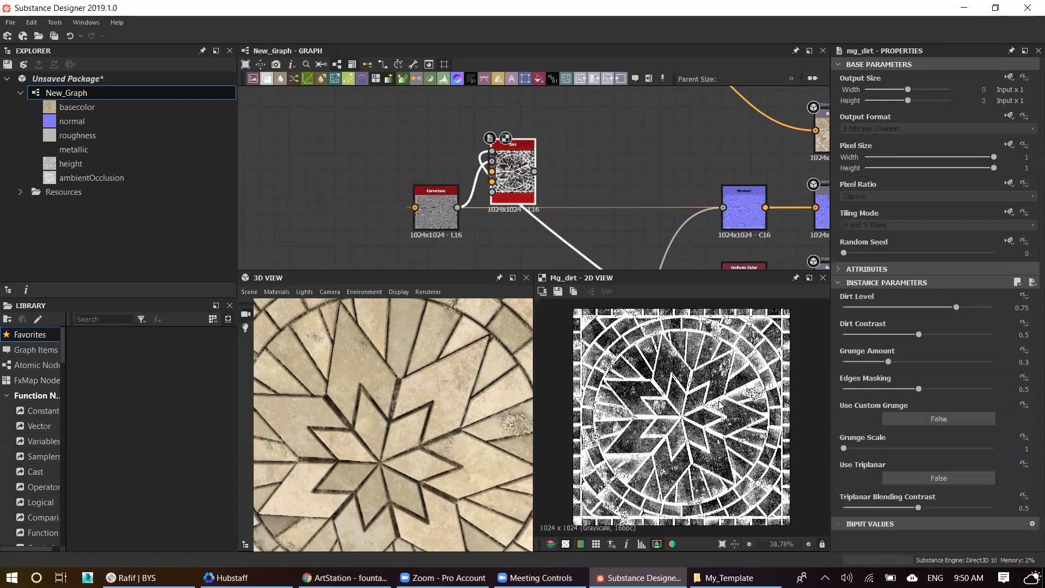
pyautogui.scroll(3, 680, 414)
pyautogui.moveTo(513, 246); pyautogui.dragTo(528, 138, button='middle')
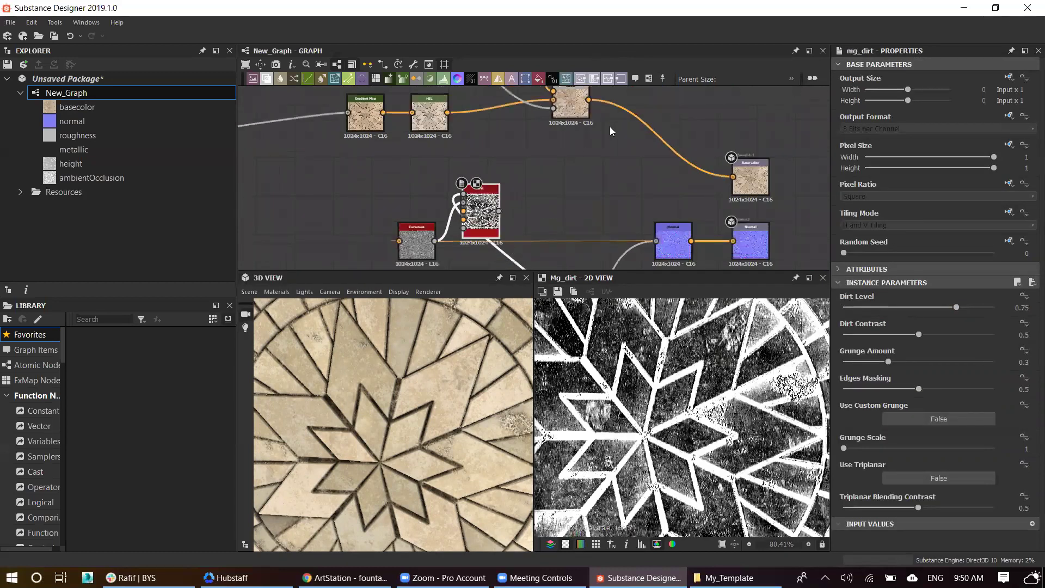
pyautogui.scroll(-2, 609, 127)
pyautogui.press('space')
# Step: Add a Blend after the existing Blend and move the Dirt node beside it
pyautogui.click(655, 195)
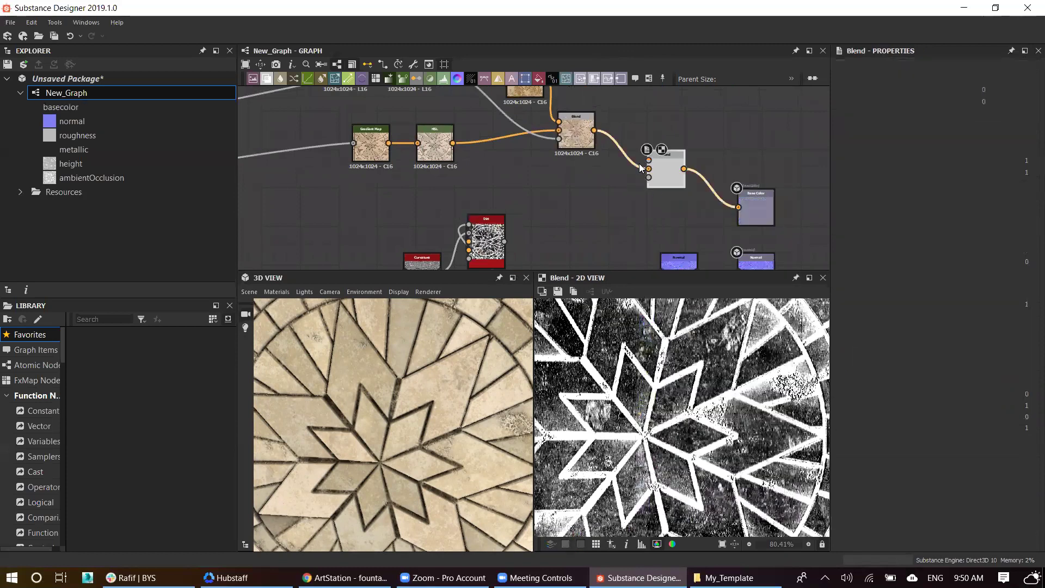
pyautogui.moveTo(486, 240); pyautogui.dragTo(574, 213)
pyautogui.moveTo(538, 93); pyautogui.dragTo(525, 126, button='middle')
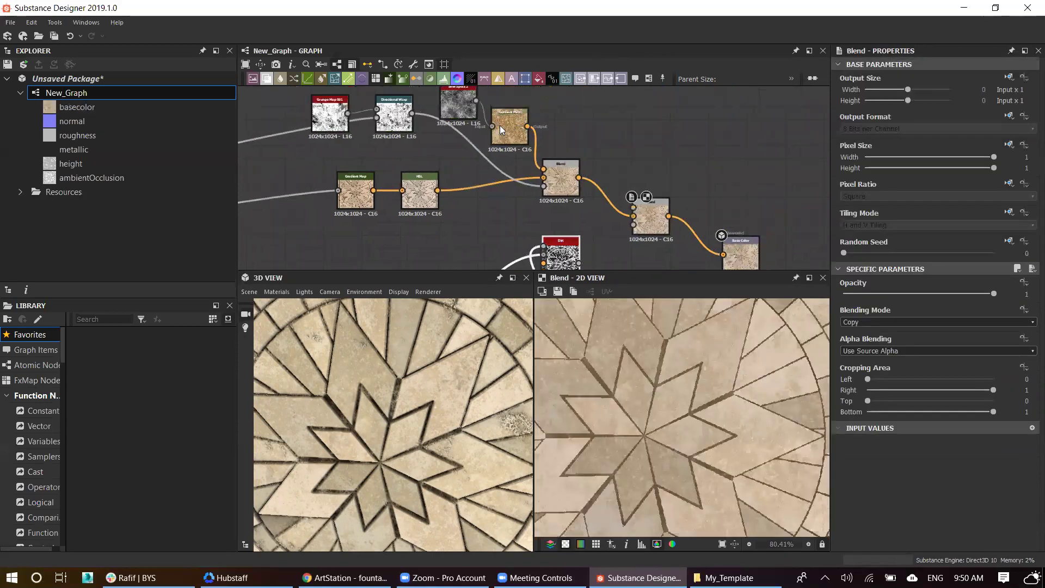
pyautogui.moveTo(660, 114); pyautogui.dragTo(603, 153, button='middle')
# Step: Duplicate the Gradient Map, feed it BnW Spots 2, and pick a beige gradient from the tiles
pyautogui.click(501, 153)
pyautogui.hotkey('ctrl', 'd')
pyautogui.moveTo(532, 175); pyautogui.dragTo(625, 116)
pyautogui.click(994, 395)
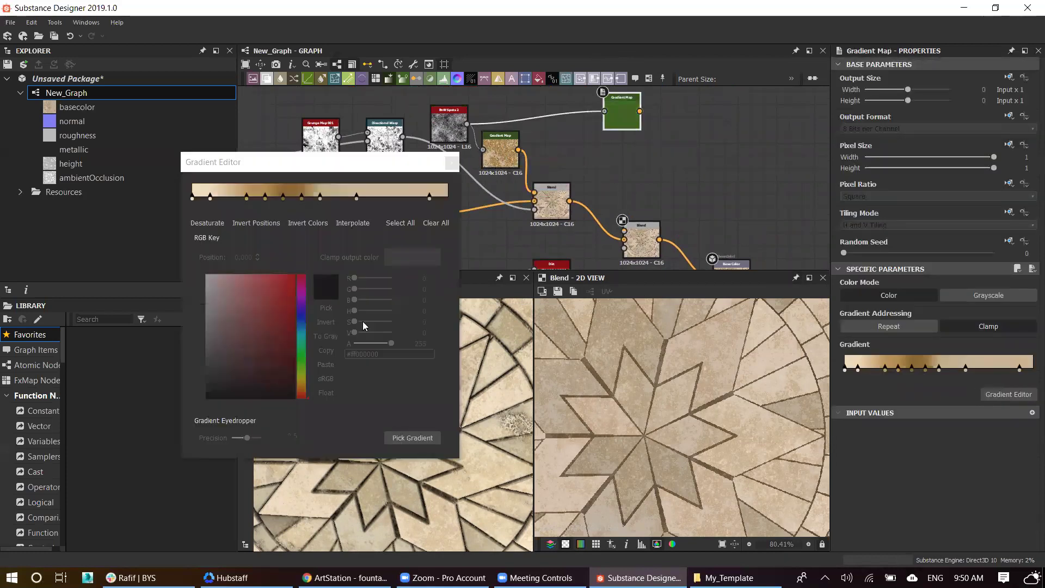
pyautogui.click(412, 438)
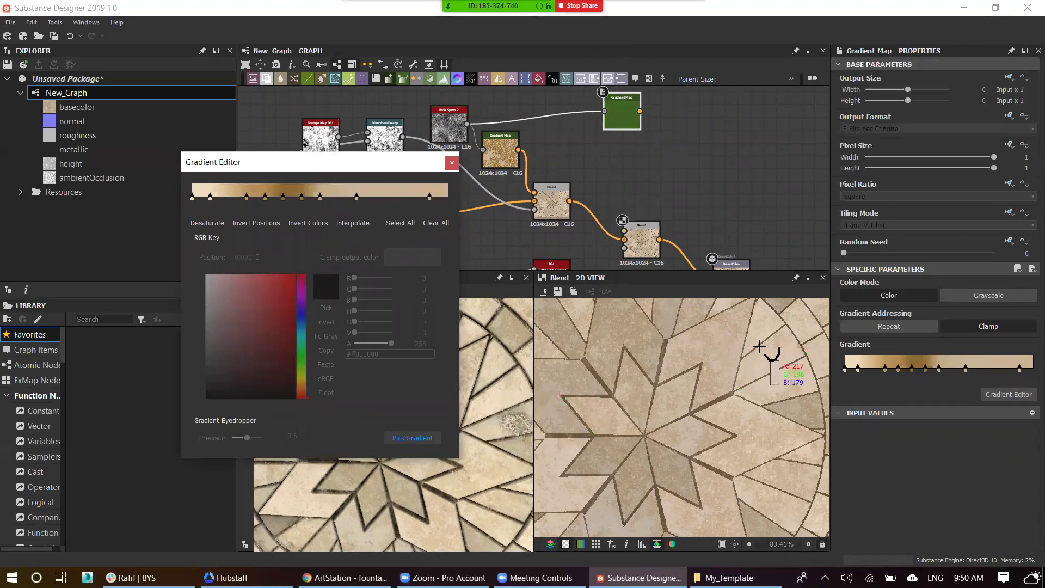
pyautogui.moveTo(760, 346); pyautogui.dragTo(616, 347)
pyautogui.click(452, 162)
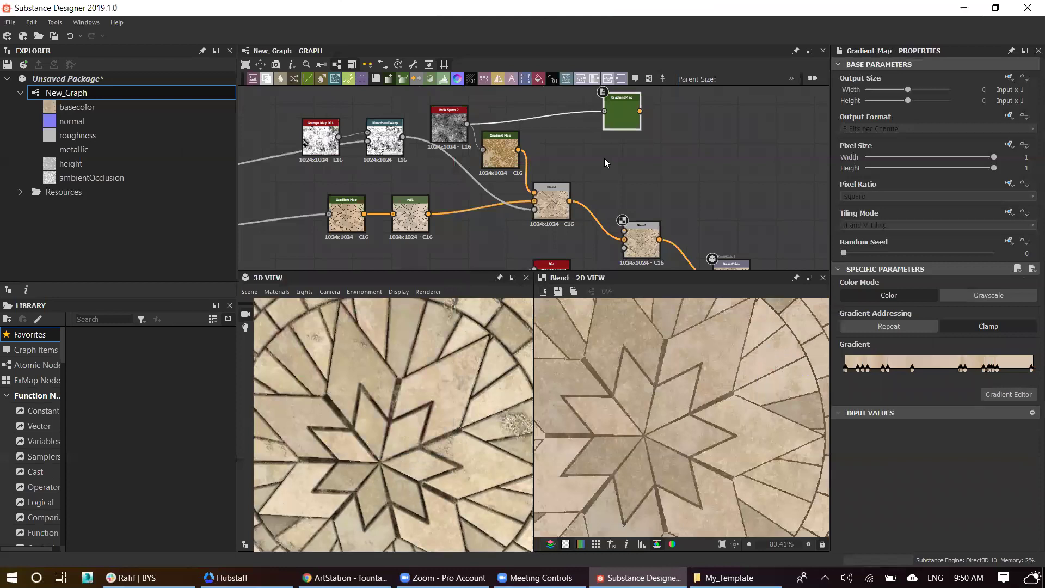
# Step: Preview the copied Gradient Map and connect its beige output to the new Blend
pyautogui.moveTo(606, 162); pyautogui.dragTo(588, 150, button='middle')
pyautogui.doubleClick(620, 109)
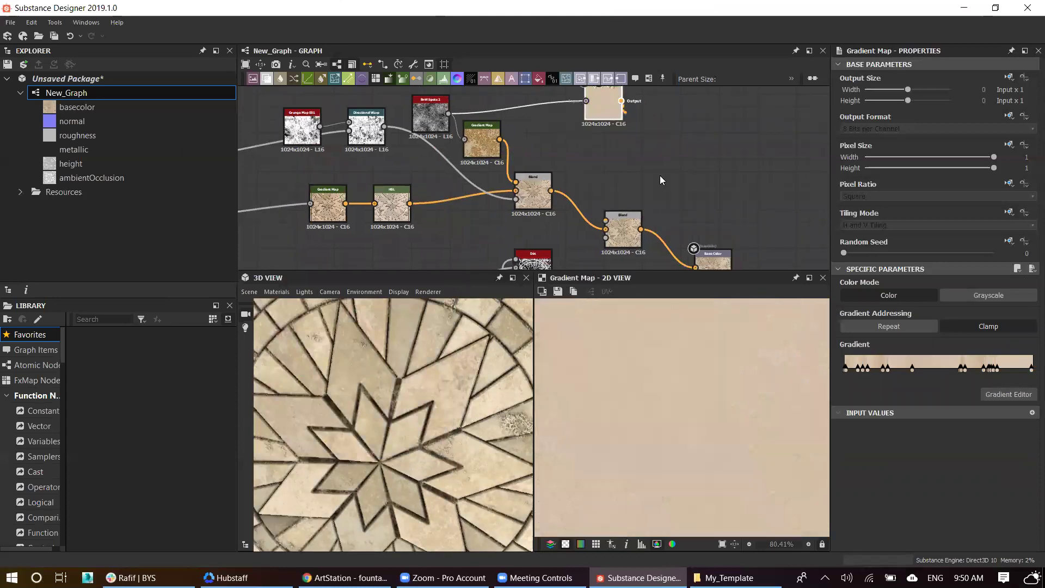
pyautogui.scroll(-2, 686, 172)
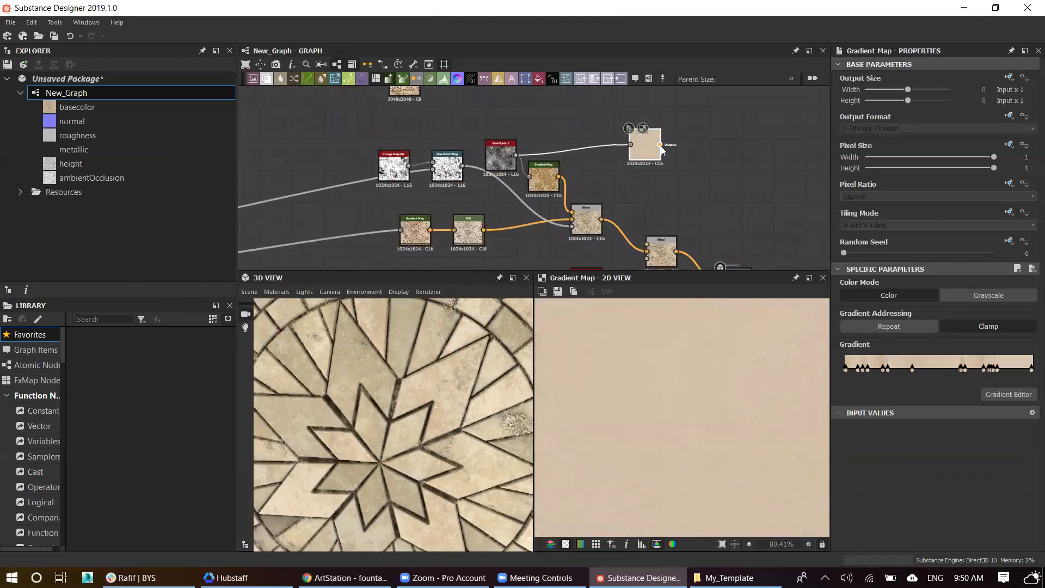
pyautogui.moveTo(663, 235); pyautogui.dragTo(653, 168, button='middle')
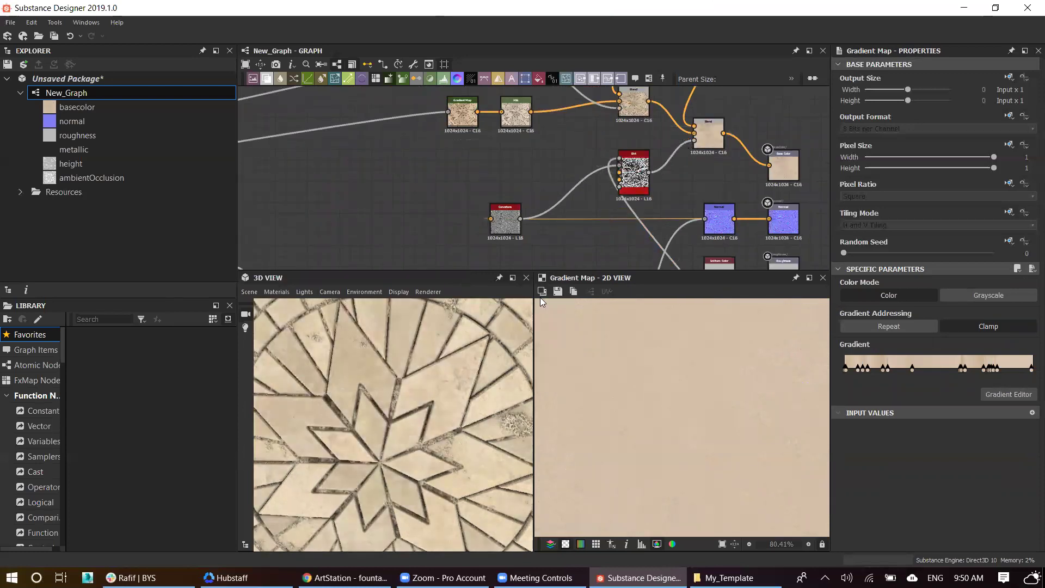
# Step: Set the dirt Blend node to Subtract mode and lower its opacity to 0.52
pyautogui.scroll(2, 654, 199)
pyautogui.click(643, 152)
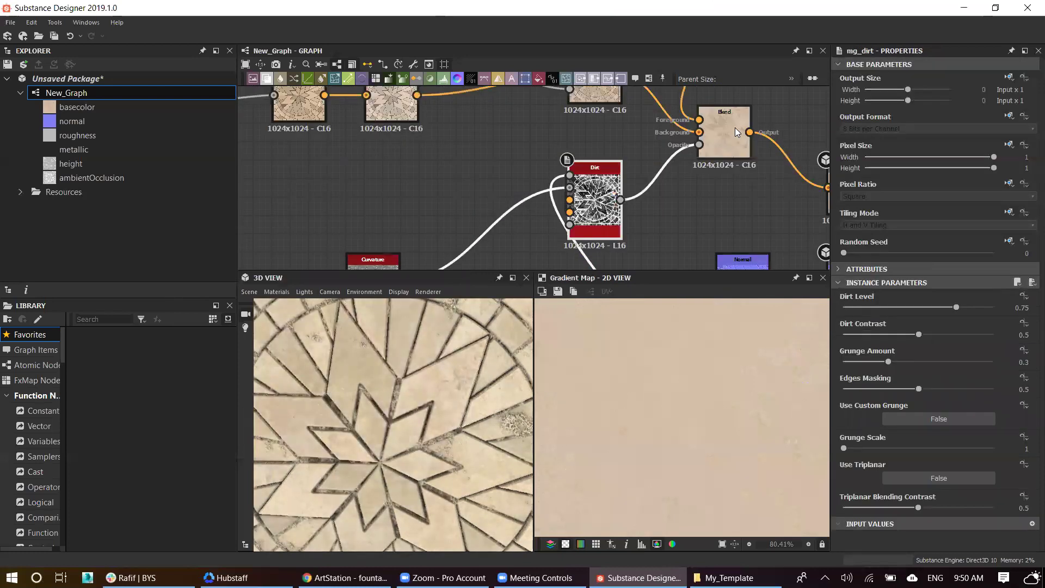
pyautogui.click(723, 133)
pyautogui.click(885, 323)
pyautogui.click(885, 348)
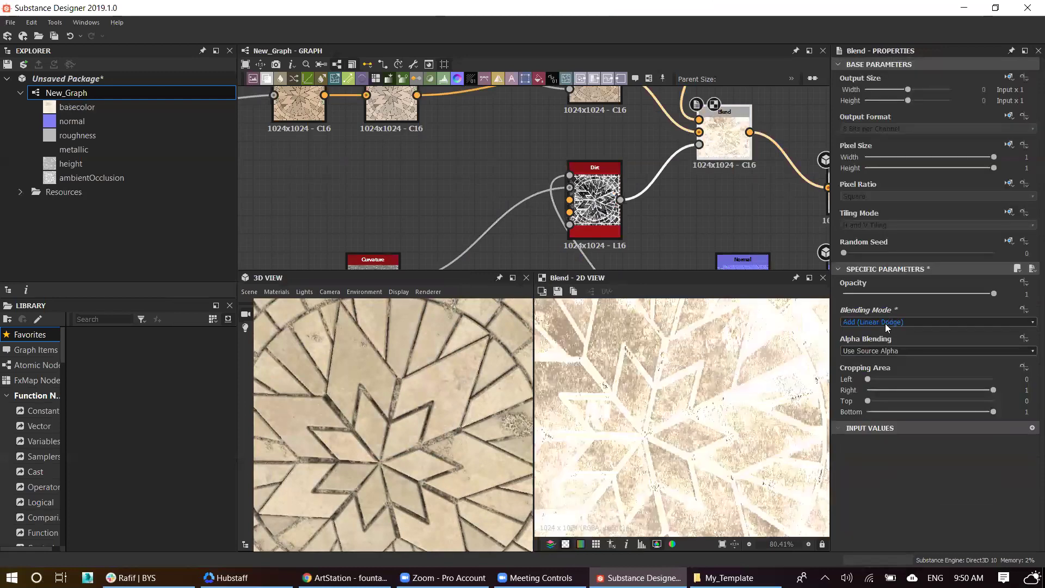
pyautogui.scroll(-1, 885, 321)
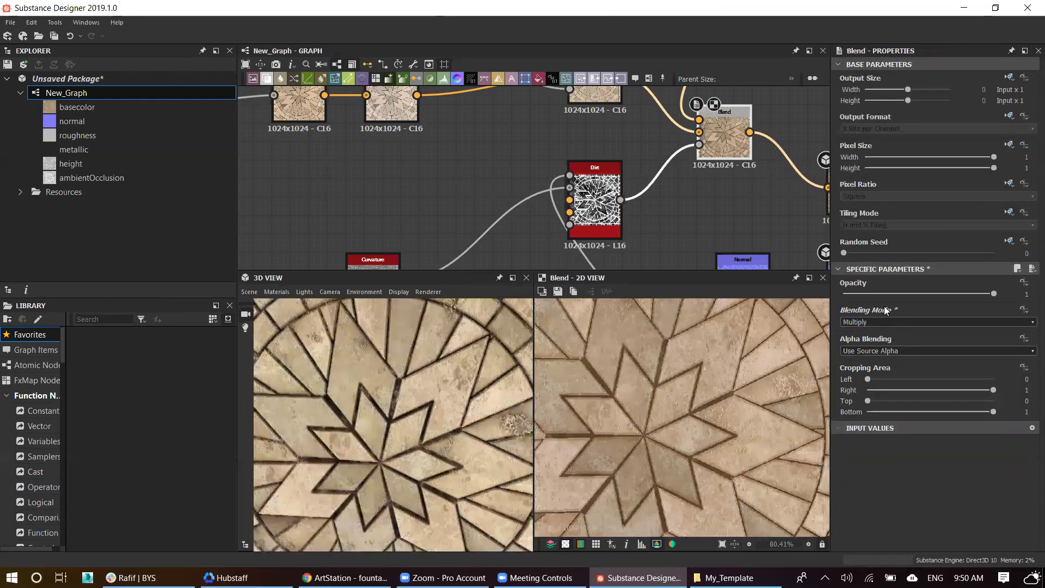
pyautogui.scroll(3, 373, 370)
pyautogui.scroll(2, 374, 370)
pyautogui.click(921, 294)
# Step: Adjust the mg_dirt Dirt Level, bringing it to about 0.63
pyautogui.click(596, 201)
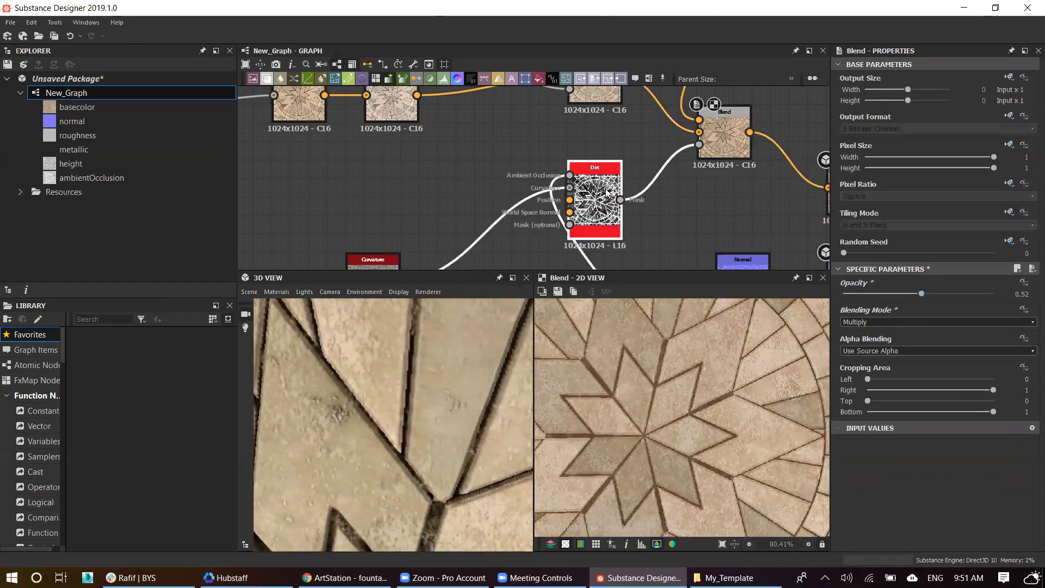
pyautogui.moveTo(912, 305)
pyautogui.mouseDown()
pyautogui.moveTo(882, 335)
pyautogui.moveTo(968, 335)
pyautogui.mouseUp()
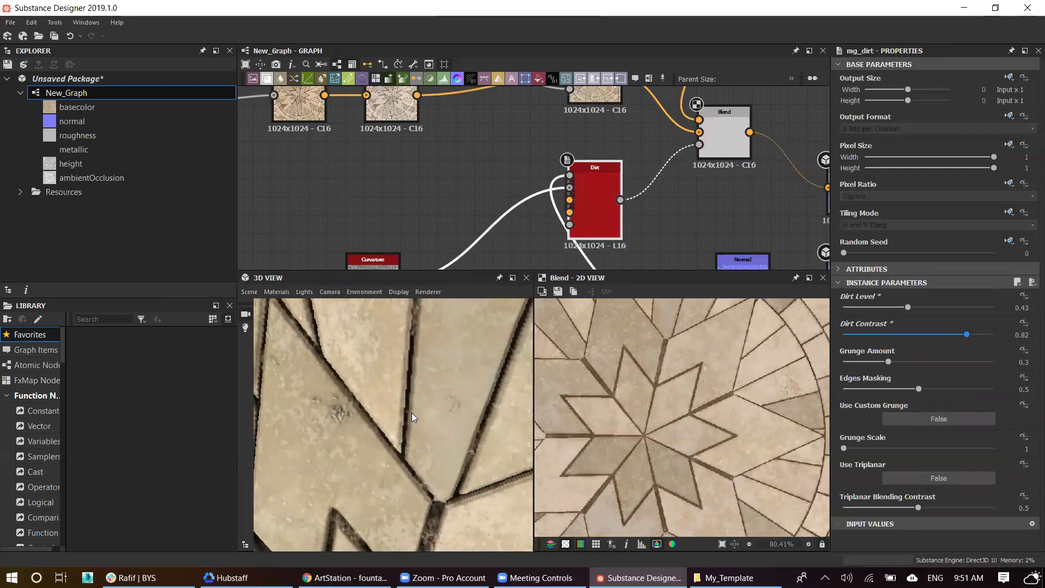
pyautogui.scroll(-3, 419, 412)
pyautogui.scroll(-5, 420, 412)
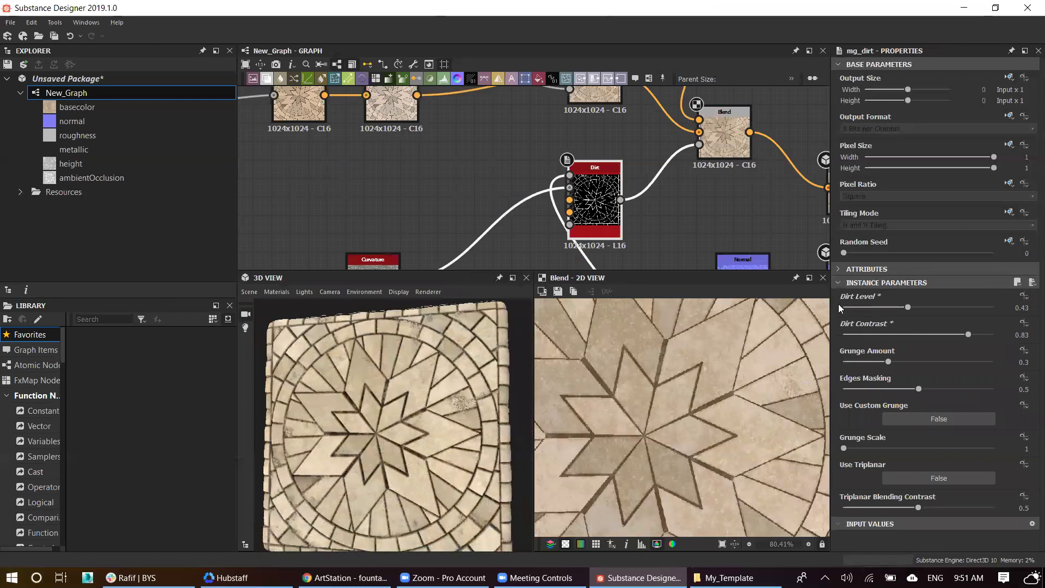
pyautogui.moveTo(933, 308); pyautogui.dragTo(937, 308)
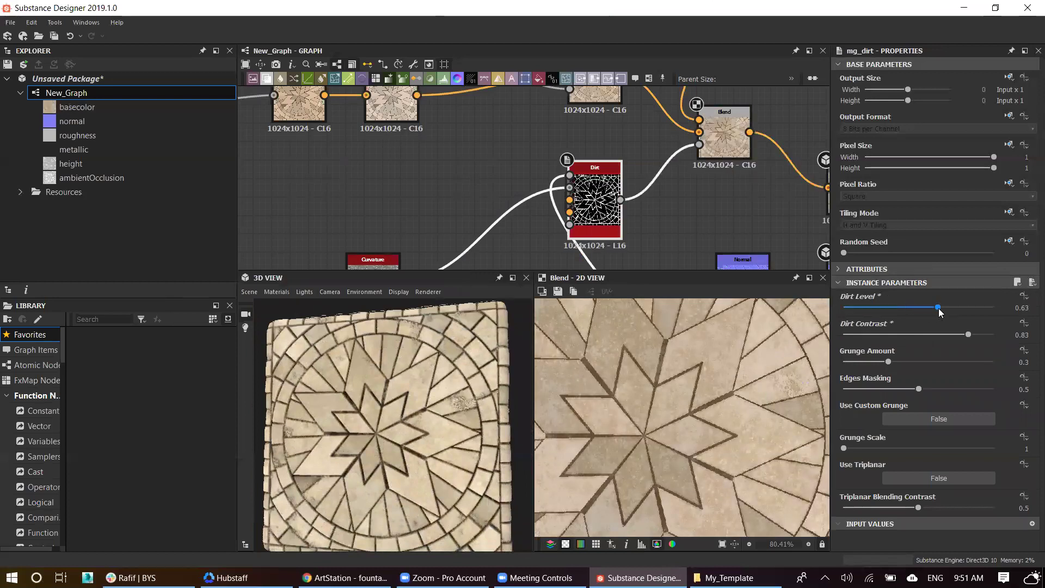
pyautogui.scroll(4, 709, 392)
pyautogui.scroll(2, 709, 392)
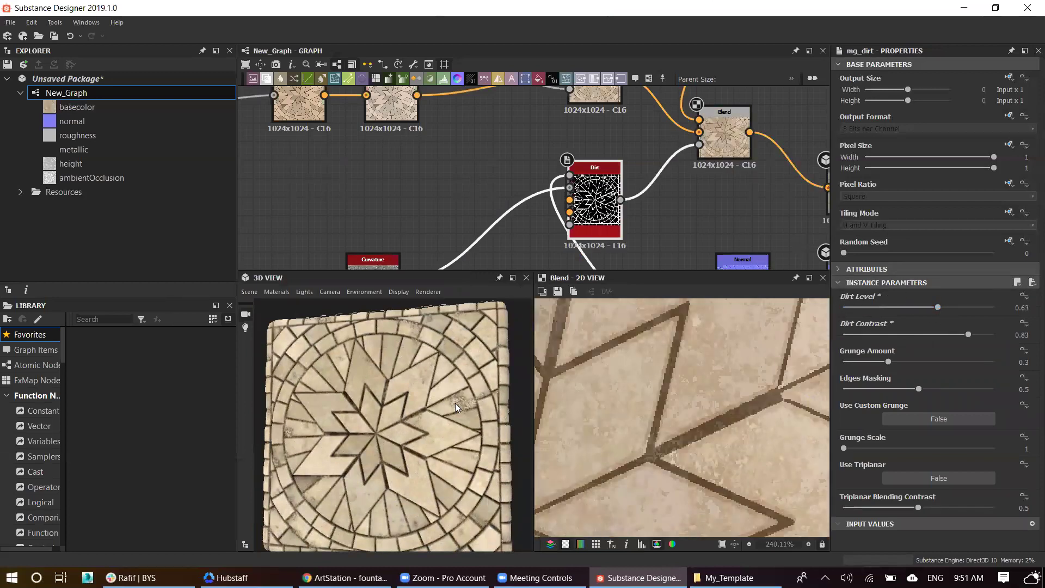
# Step: Switch the dirt Blend to Add Sub mode and reduce its opacity slightly
pyautogui.click(719, 132)
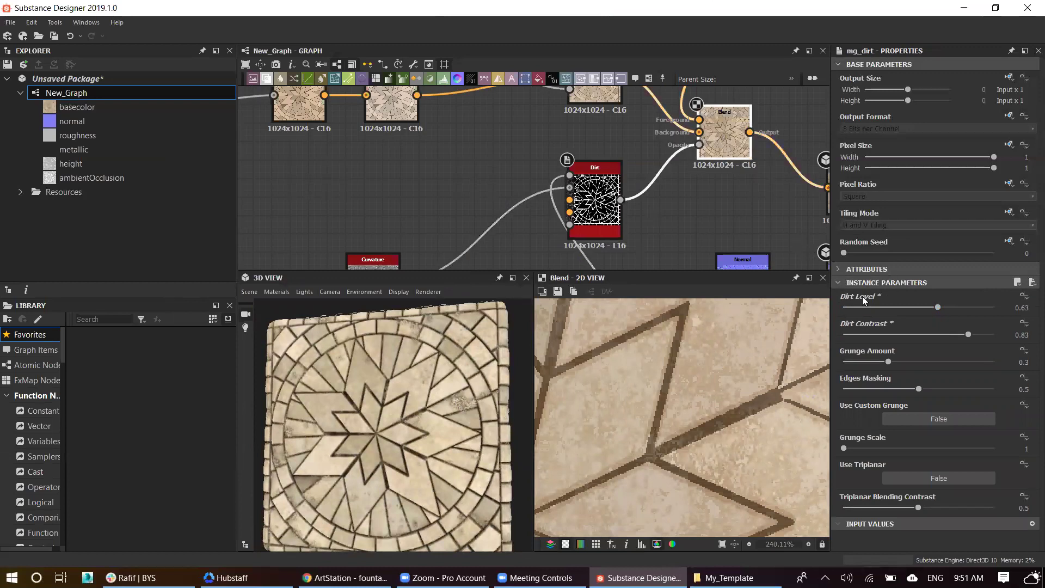
pyautogui.click(871, 322)
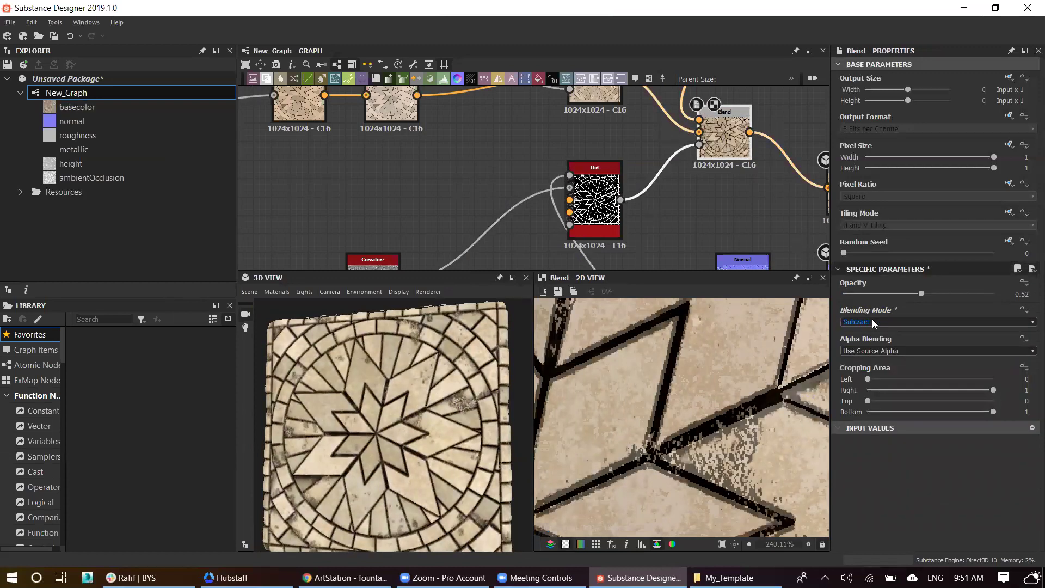
pyautogui.scroll(-3, 872, 318)
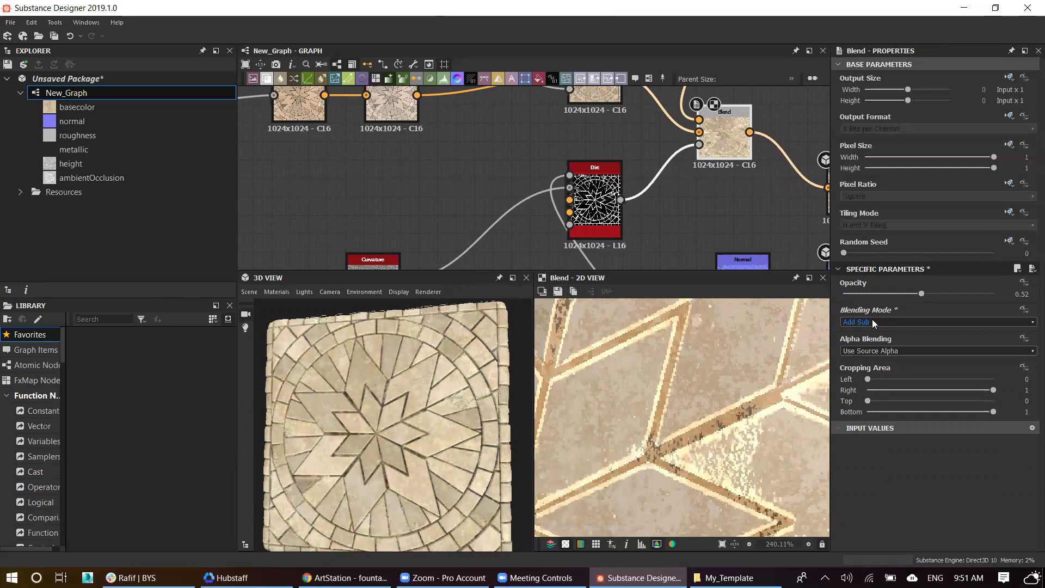
pyautogui.press('Up')
pyautogui.scroll(3, 455, 404)
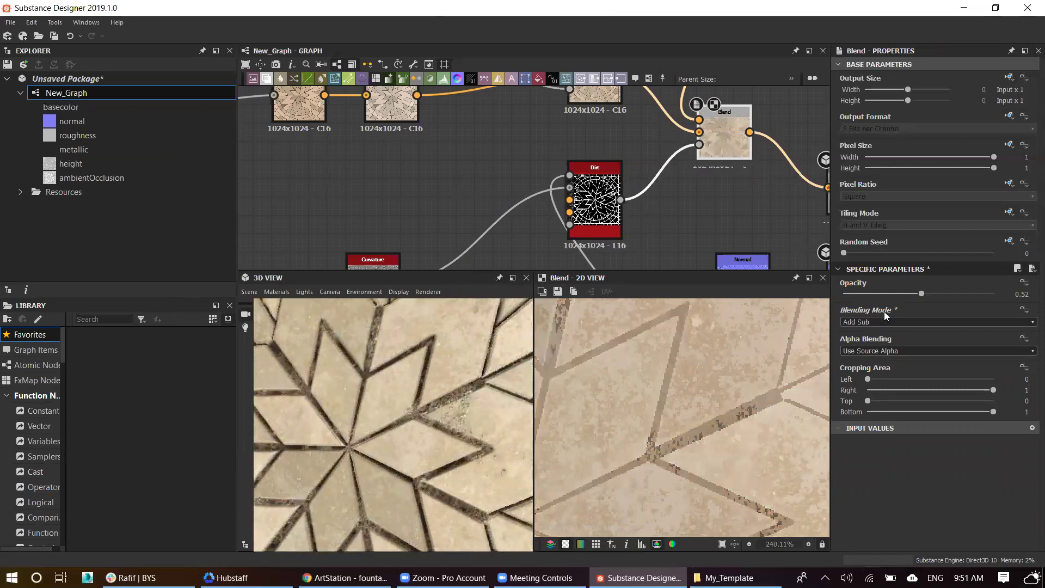
pyautogui.moveTo(893, 294)
pyautogui.mouseDown()
pyautogui.moveTo(965, 306)
pyautogui.moveTo(938, 334)
pyautogui.moveTo(975, 335)
pyautogui.mouseUp()
# Step: Set mg_dirt Grunge Amount to 0.2 and Dirt Level to 0.72
pyautogui.click(578, 188)
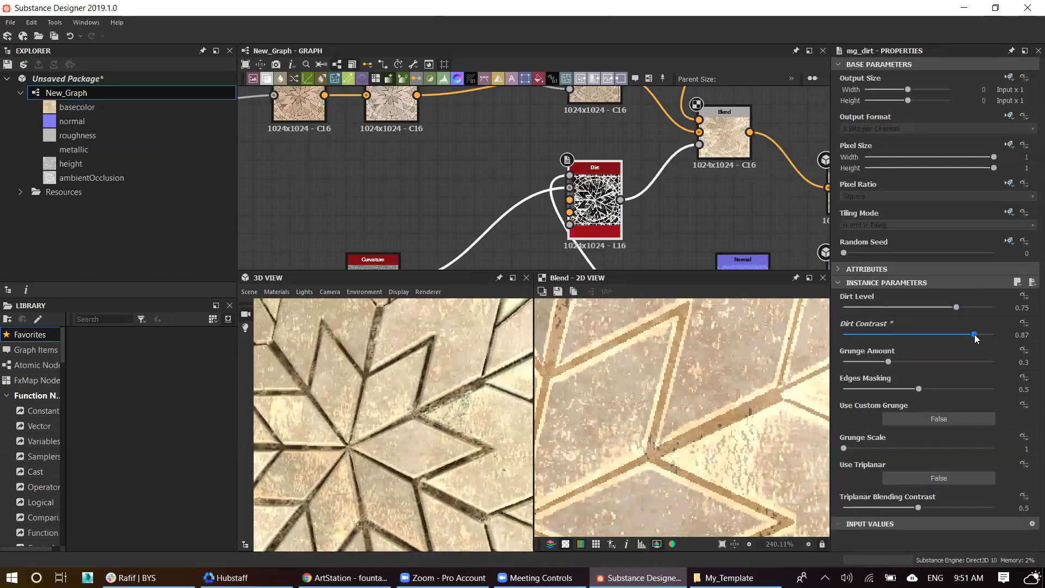
pyautogui.moveTo(888, 362)
pyautogui.mouseDown()
pyautogui.moveTo(867, 361)
pyautogui.moveTo(874, 375)
pyautogui.mouseUp()
pyautogui.moveTo(956, 307); pyautogui.dragTo(951, 307)
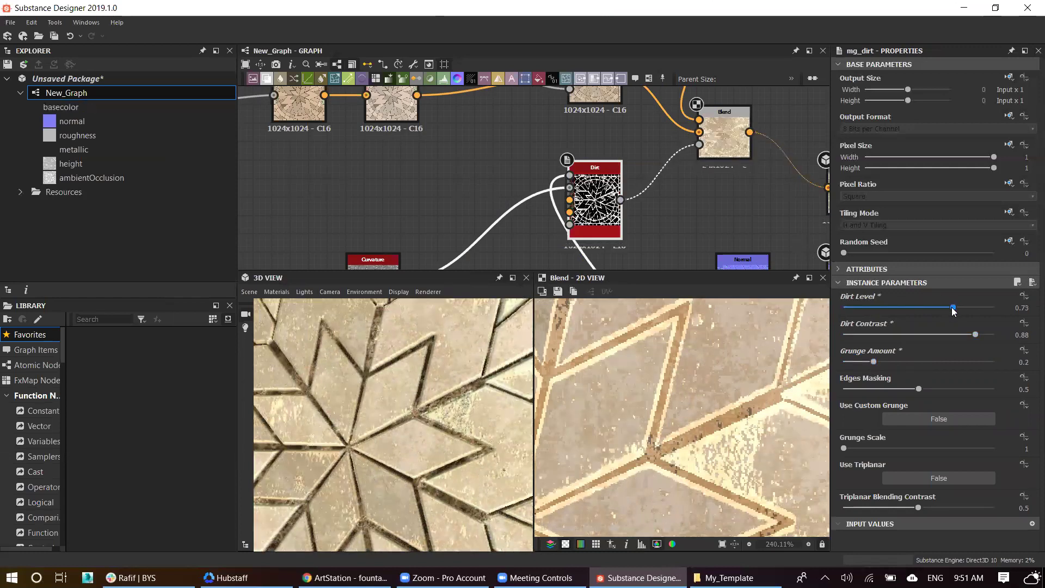
pyautogui.scroll(-4, 711, 404)
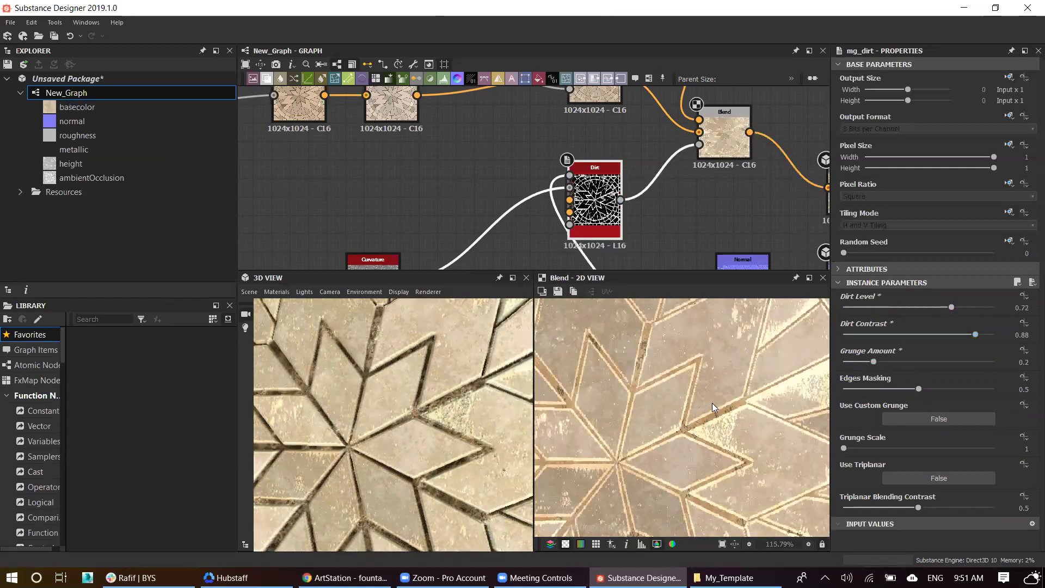
pyautogui.scroll(3, 451, 430)
pyautogui.scroll(-3, 445, 405)
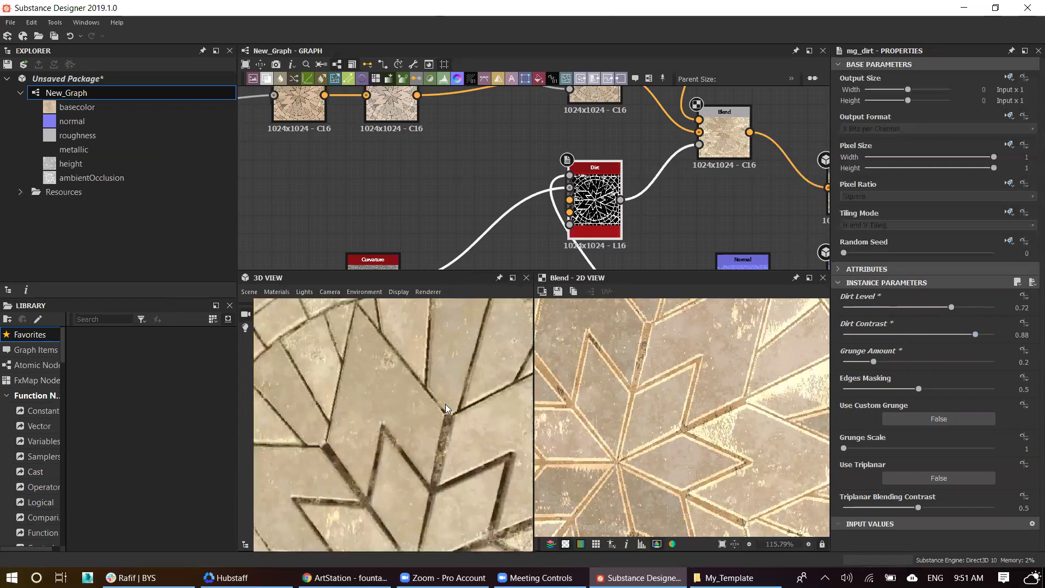
pyautogui.scroll(-2, 446, 404)
pyautogui.scroll(2, 427, 392)
# Step: Fine-tune the dirt Blend opacity down to 0.31
pyautogui.click(717, 148)
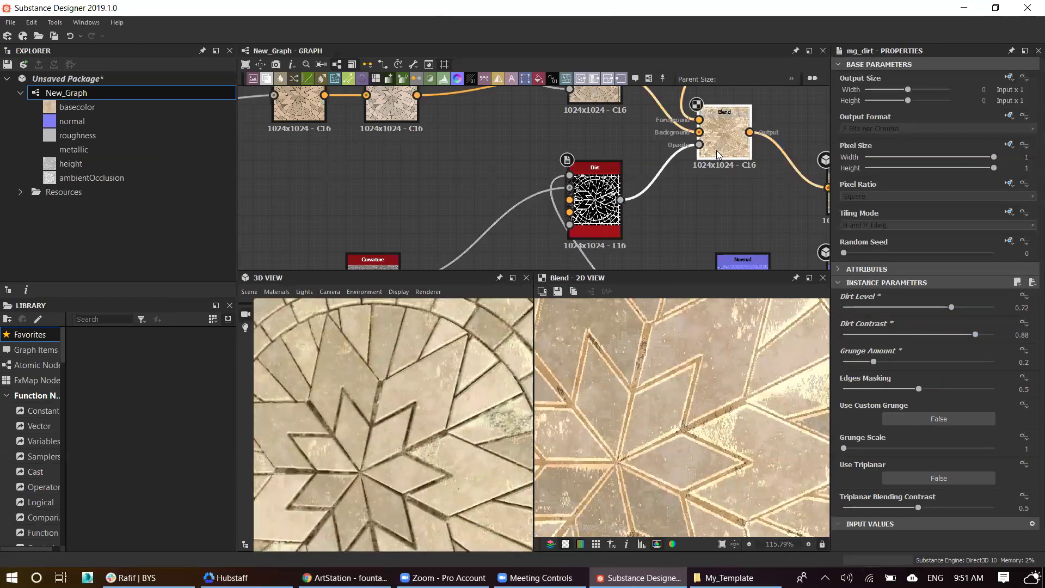
pyautogui.click(893, 294)
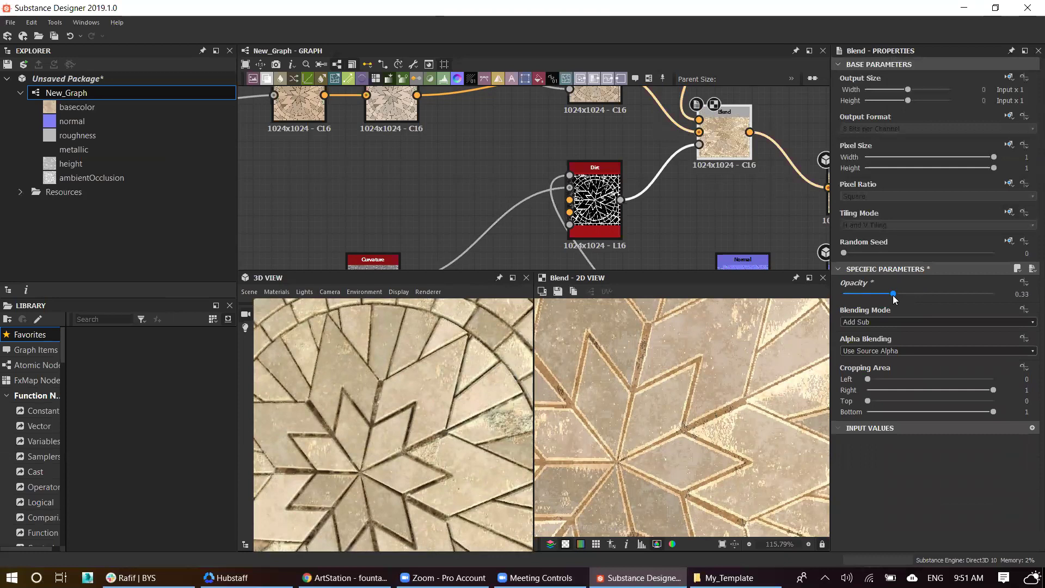
pyautogui.click(890, 294)
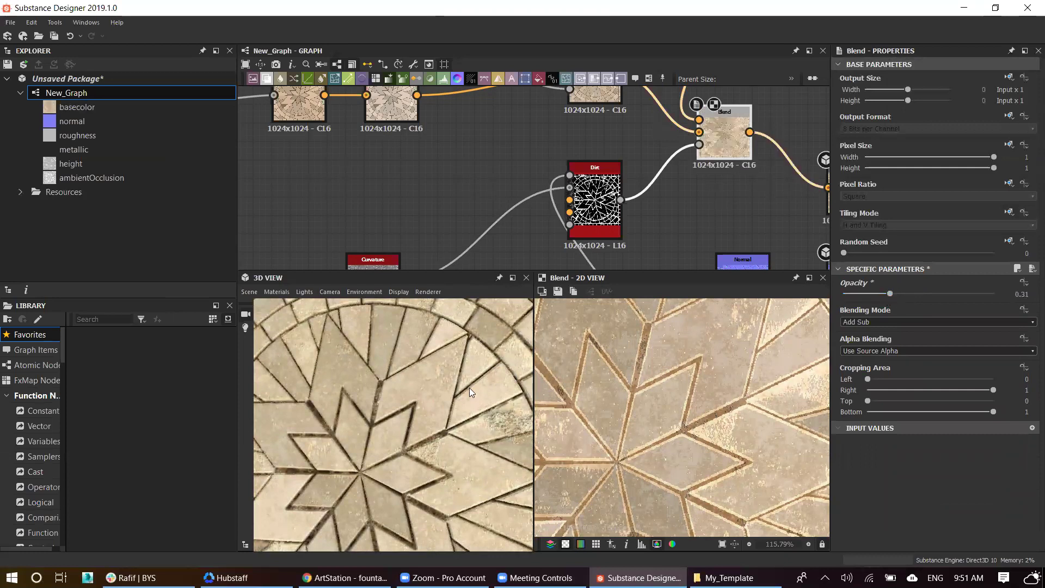
pyautogui.scroll(-3, 393, 400)
pyautogui.scroll(-2, 393, 399)
pyautogui.scroll(-3, 636, 163)
# Step: Preview the Height Blend node's mask output in the graph
pyautogui.scroll(-1, 628, 200)
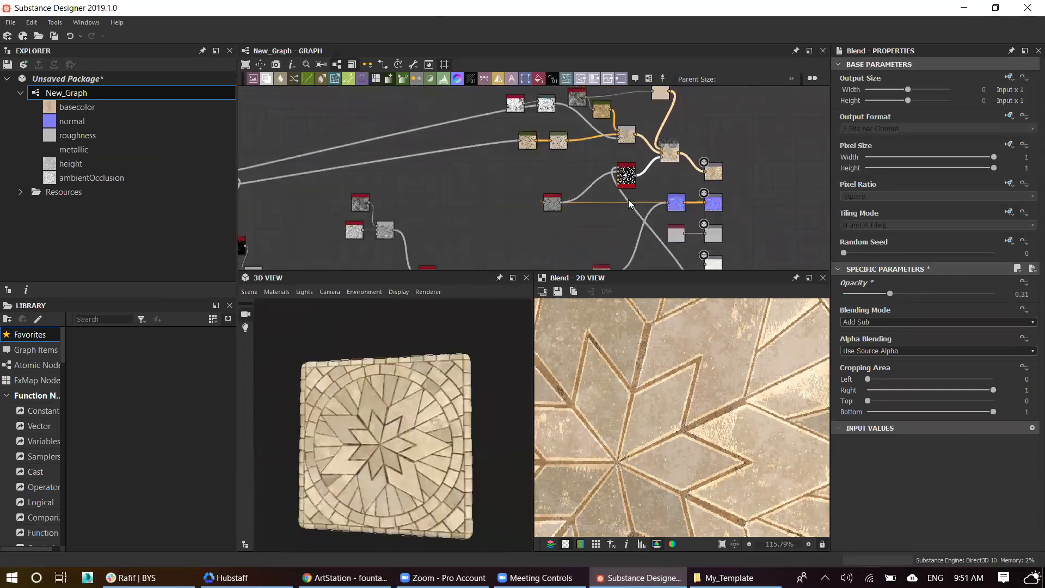
pyautogui.moveTo(456, 197); pyautogui.dragTo(464, 126, button='middle')
pyautogui.scroll(1, 453, 197)
pyautogui.scroll(1, 408, 178)
pyautogui.scroll(1, 447, 156)
pyautogui.doubleClick(475, 235)
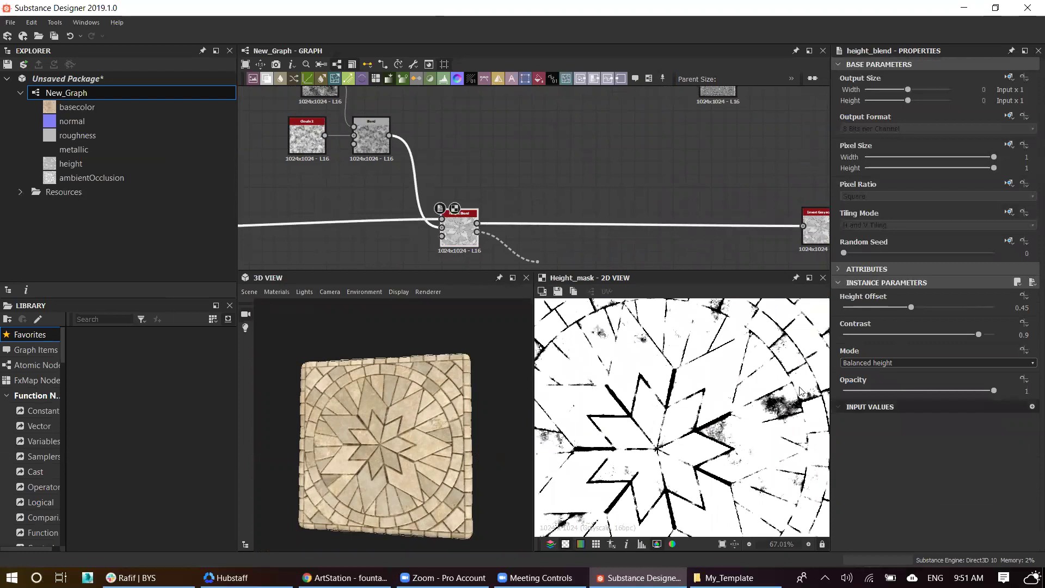
pyautogui.scroll(-3, 601, 172)
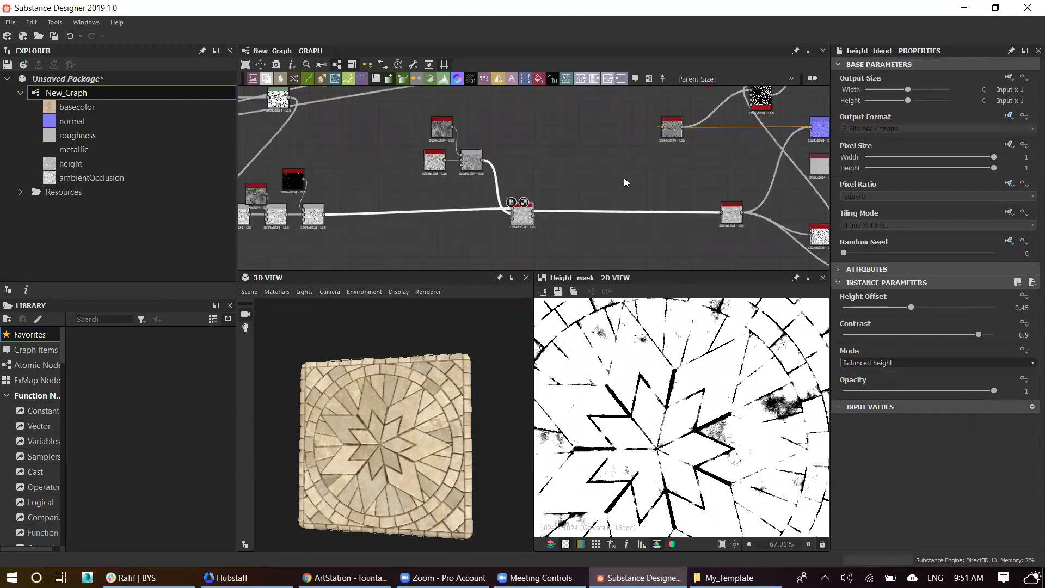
pyautogui.scroll(1, 520, 199)
pyautogui.scroll(1, 643, 184)
pyautogui.scroll(-2, 643, 189)
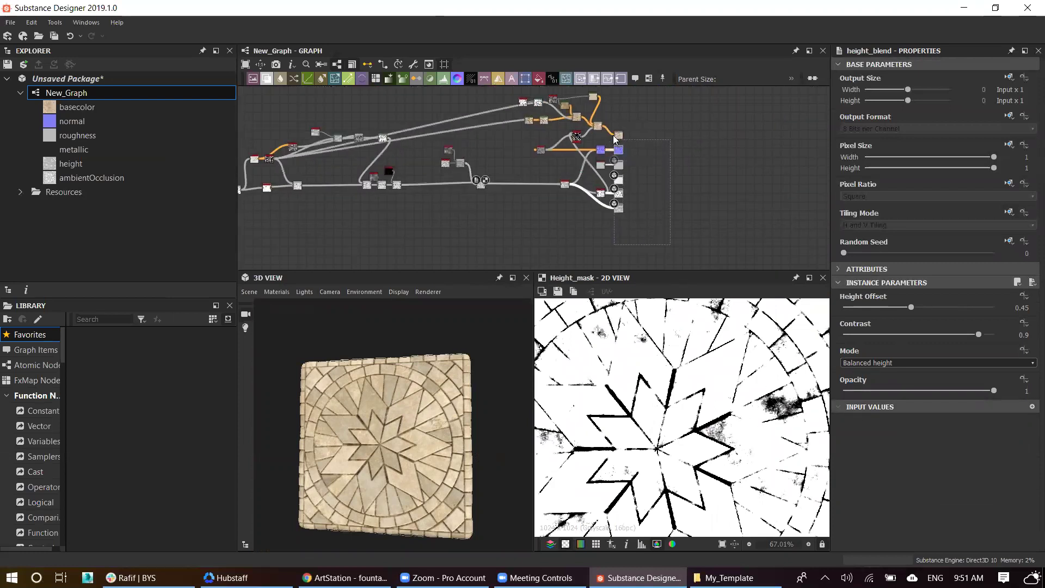
# Step: Move the output nodes right and place a new Blend node on the base colour wire
pyautogui.moveTo(619, 132); pyautogui.dragTo(785, 135)
pyautogui.moveTo(676, 222)
pyautogui.mouseDown()
pyautogui.moveTo(572, 152)
pyautogui.moveTo(677, 175)
pyautogui.mouseUp()
pyautogui.scroll(1, 619, 158)
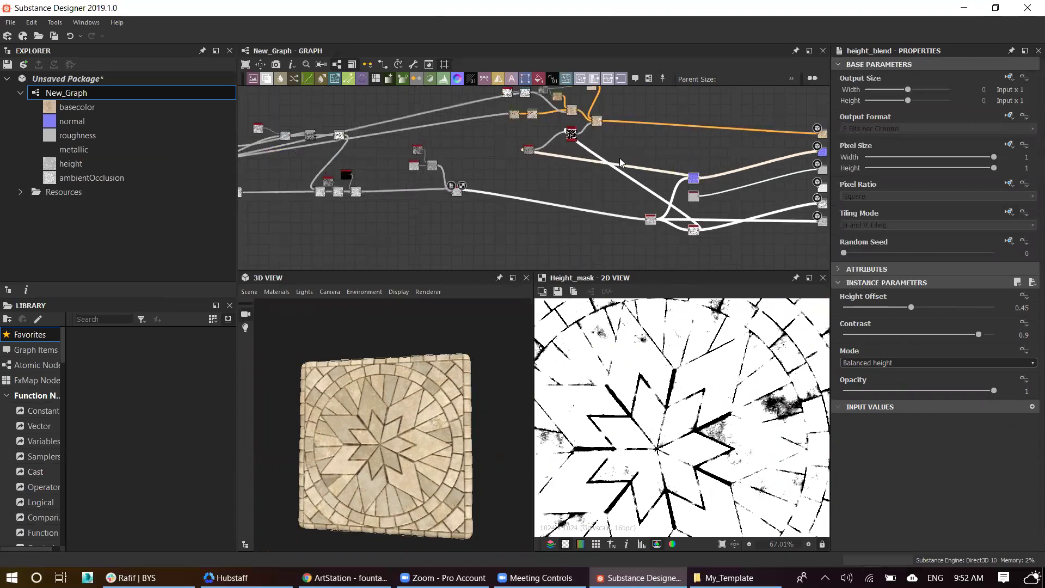
pyautogui.scroll(1, 619, 158)
pyautogui.moveTo(656, 113); pyautogui.dragTo(638, 144, button='middle')
pyautogui.rightClick(640, 168)
pyautogui.click(664, 194)
pyautogui.moveTo(618, 160)
pyautogui.mouseDown()
pyautogui.moveTo(708, 162)
pyautogui.moveTo(375, 243)
pyautogui.mouseUp()
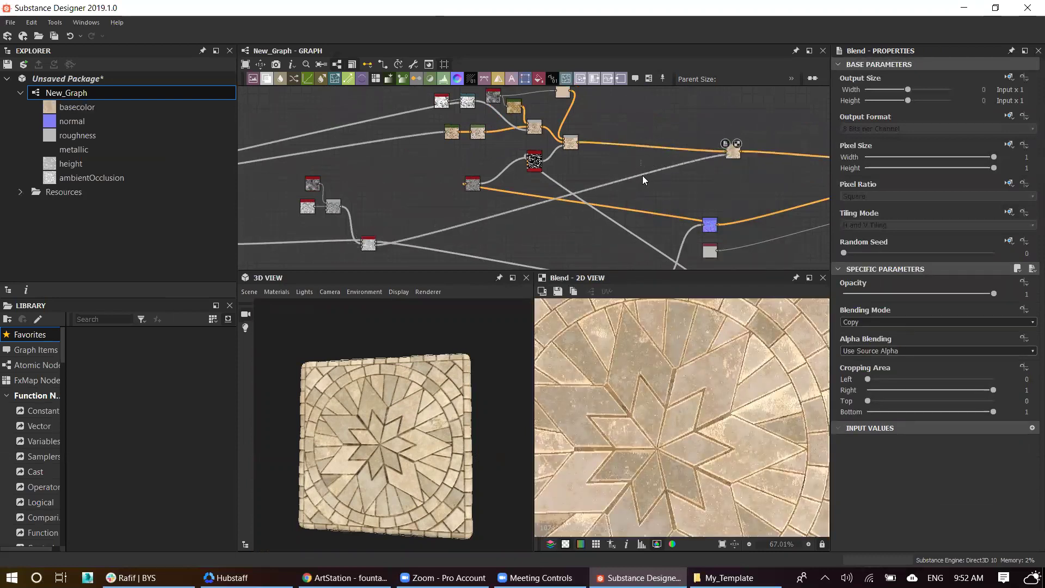
# Step: Add Invert Grayscale, BnW Spots 2 and Gradient Map nodes via node search
pyautogui.press('space')
pyautogui.write('inv')
pyautogui.click(687, 215)
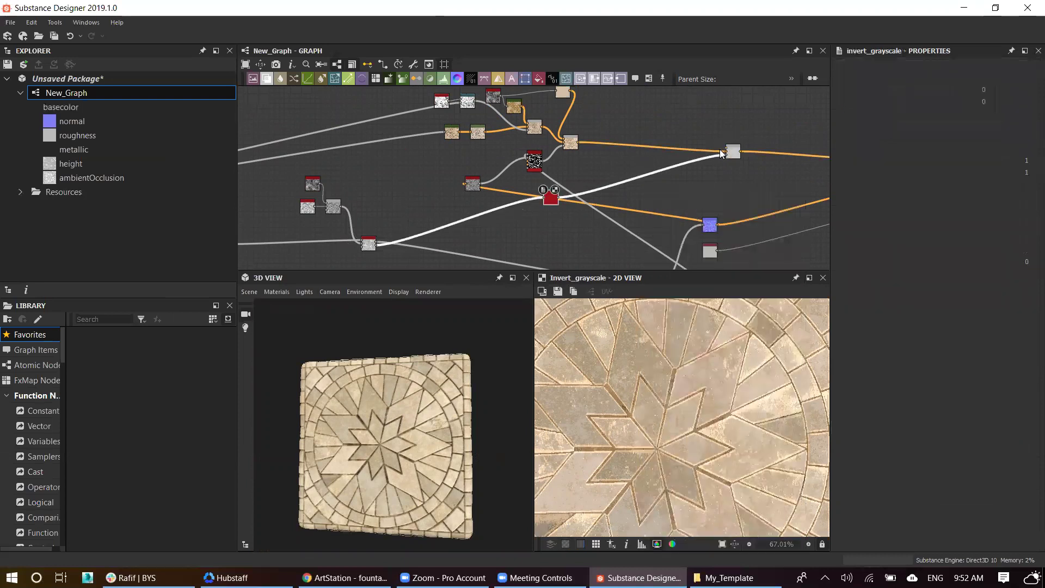
pyautogui.scroll(3, 697, 142)
pyautogui.press('space')
pyautogui.write('bn')
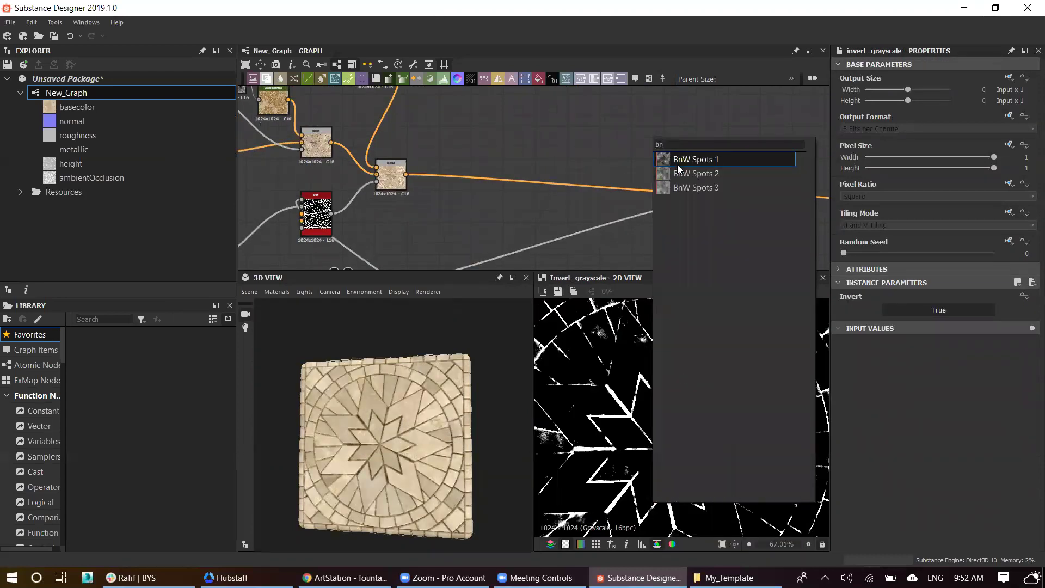
pyautogui.click(680, 173)
pyautogui.press('space')
pyautogui.write('grad')
pyautogui.click(684, 147)
pyautogui.click(344, 577)
# Step: Close the Save As dialog and load textures.com in the mosaic image's tab
pyautogui.press('Escape')
pyautogui.click(413, 11)
pyautogui.click(266, 35)
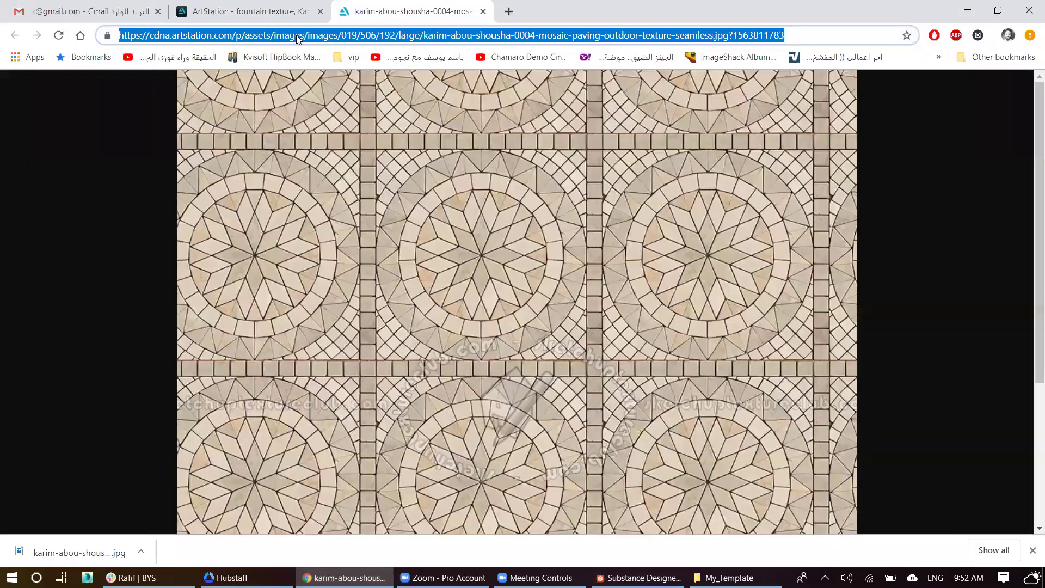
pyautogui.write('tex')
pyautogui.press('Return')
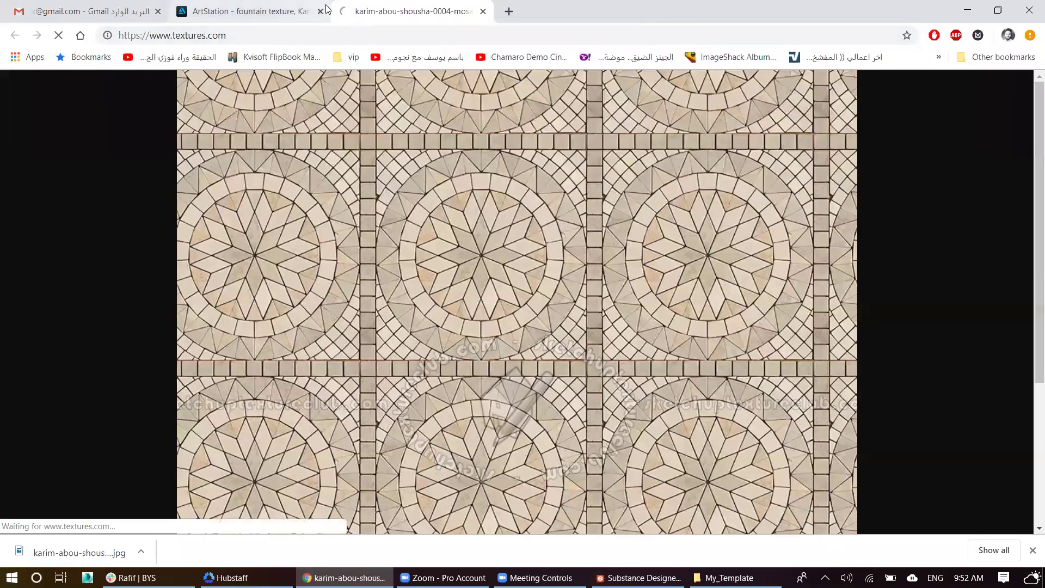
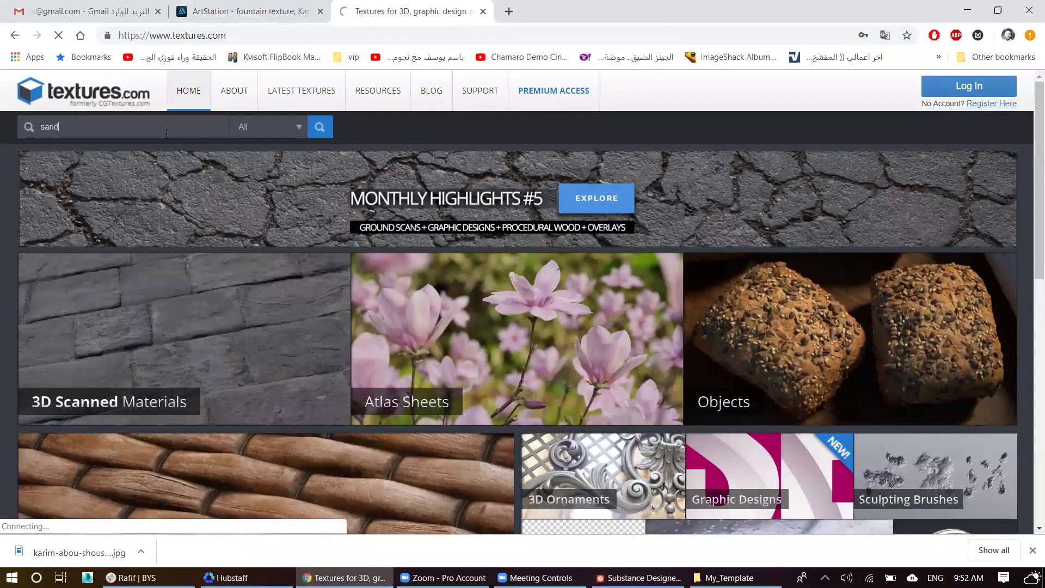
# Step: Search Textures.com for 'sand' and browse the results
pyautogui.press('Return')
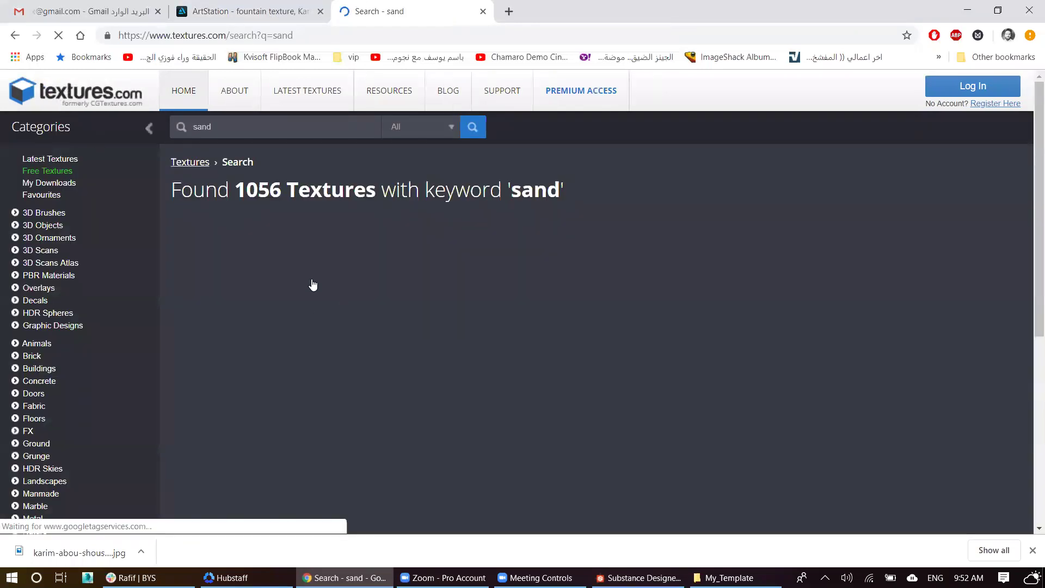
pyautogui.scroll(-5, 466, 364)
pyautogui.scroll(-3, 464, 355)
pyautogui.scroll(-5, 464, 355)
pyautogui.scroll(-3, 489, 349)
pyautogui.scroll(-3, 531, 332)
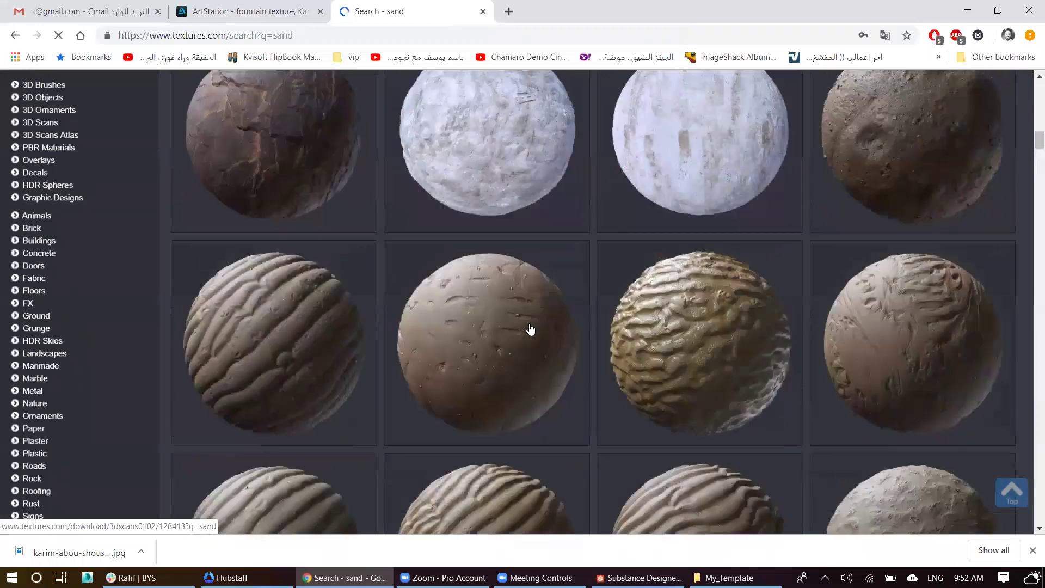
pyautogui.scroll(-3, 536, 327)
pyautogui.scroll(-5, 708, 261)
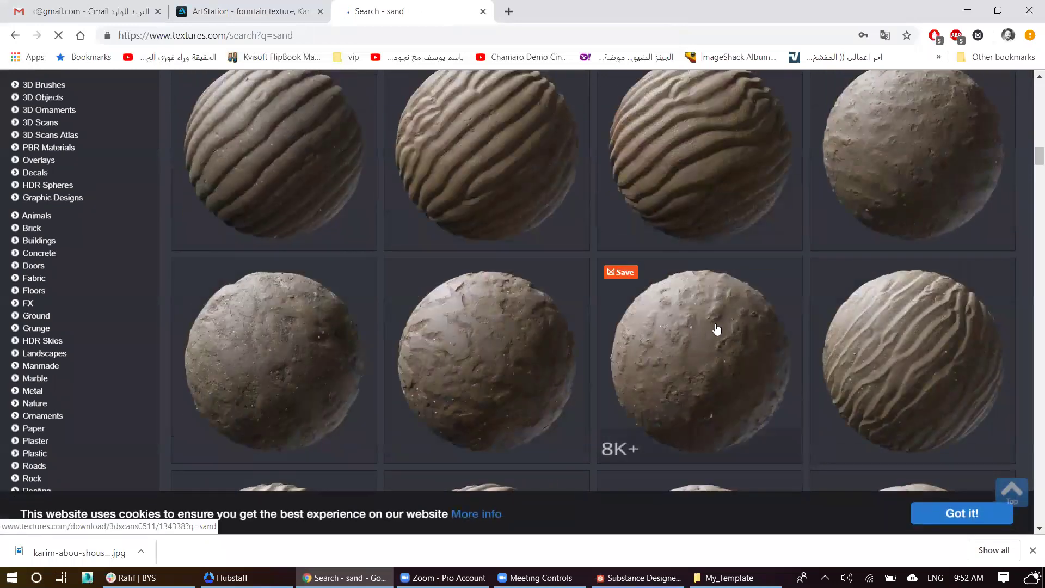
# Step: Open Muddy Sand 3 in a background tab after briefly viewing the Sand Tire Track page
pyautogui.middleClick(883, 136)
pyautogui.scroll(-5, 882, 136)
pyautogui.scroll(-3, 940, 364)
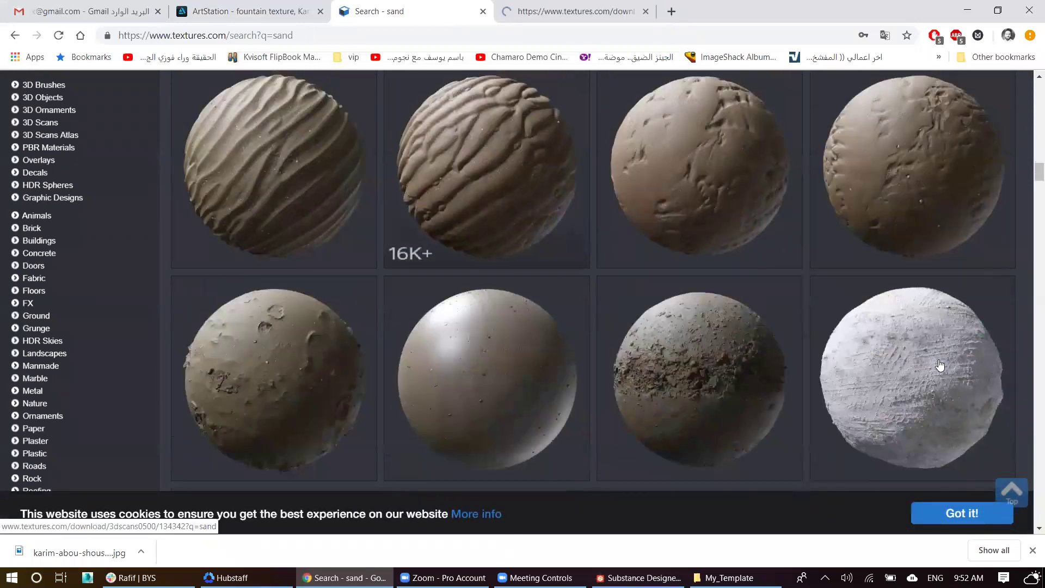
pyautogui.click(638, 165)
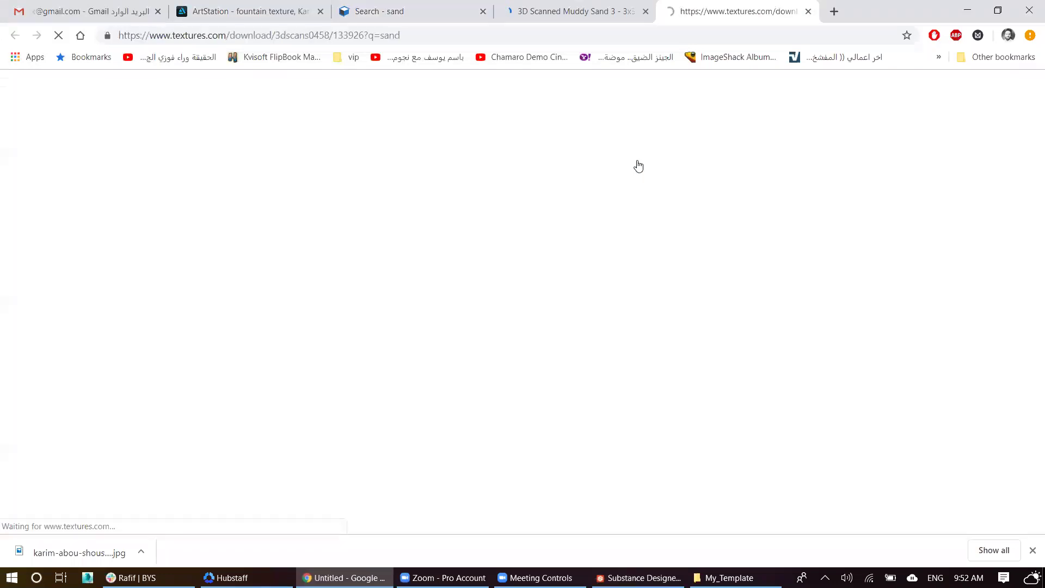
pyautogui.scroll(-5, 549, 343)
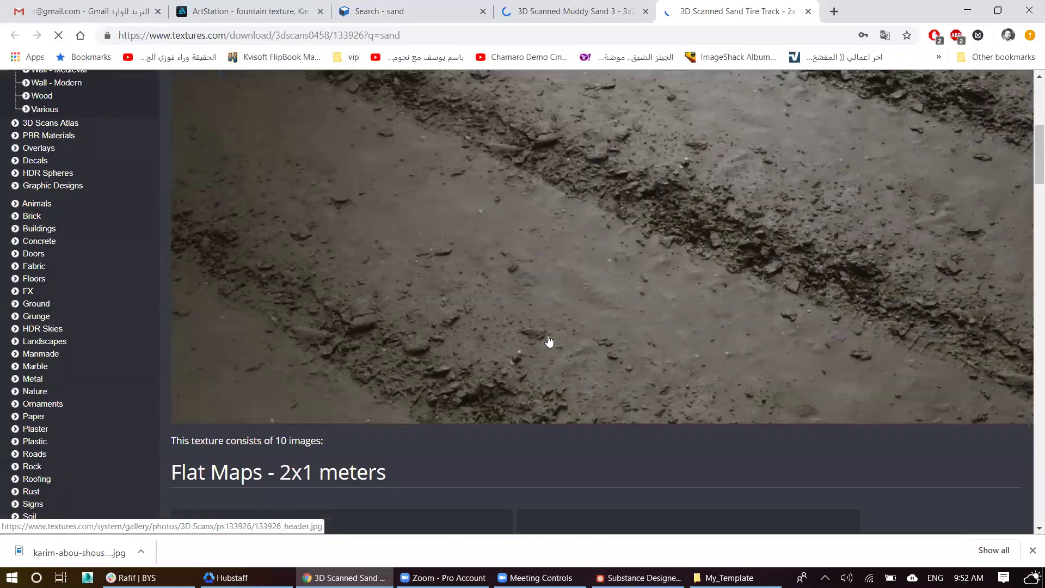
pyautogui.scroll(-12, 548, 343)
pyautogui.scroll(6, 599, 261)
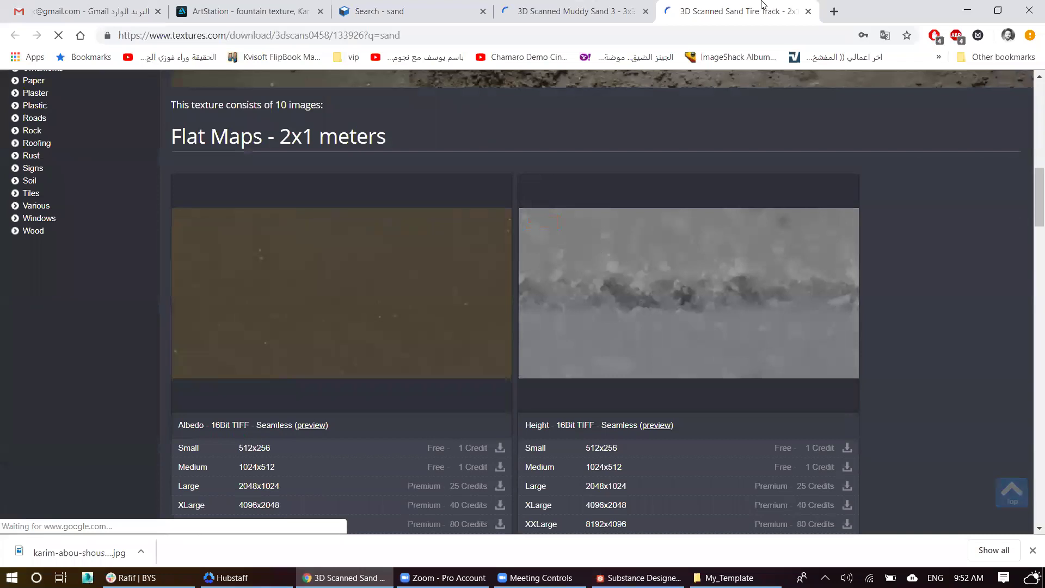
pyautogui.click(808, 11)
pyautogui.scroll(-6, 653, 163)
pyautogui.scroll(-2, 648, 184)
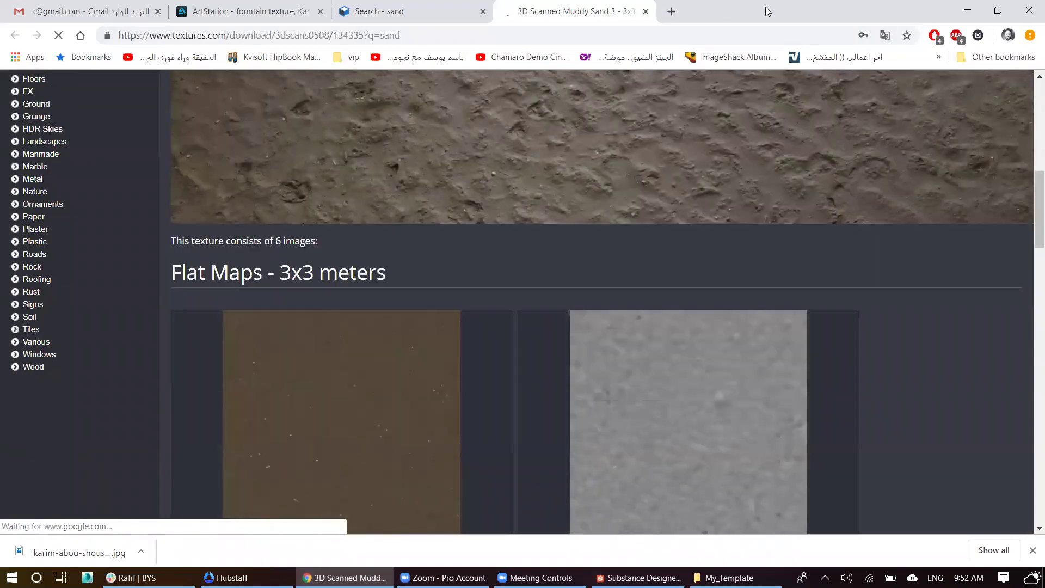
# Step: Google 'sand texture' in a new browser tab
pyautogui.hotkey('ctrl', 't')
pyautogui.write('sand texture')
pyautogui.press('Return')
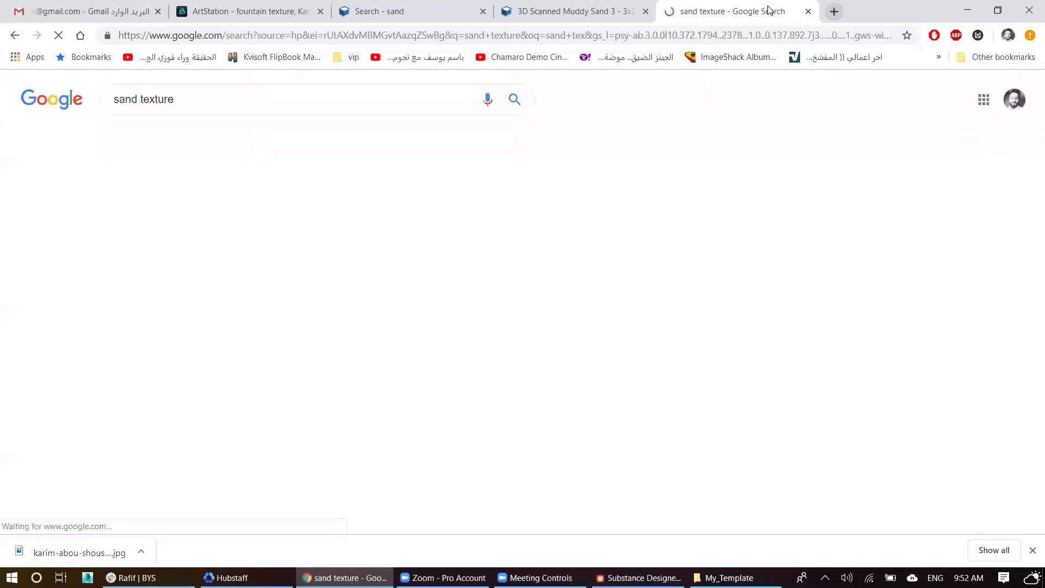
# Step: Save the sandy ground photo from Google Images' sand texture results as a JPEG
pyautogui.click(175, 138)
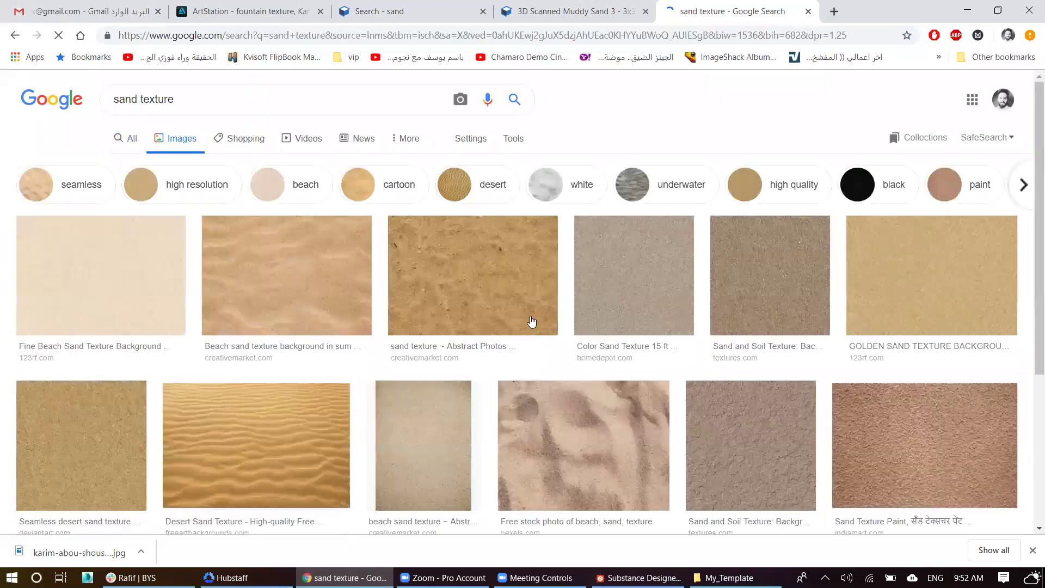
pyautogui.click(520, 264)
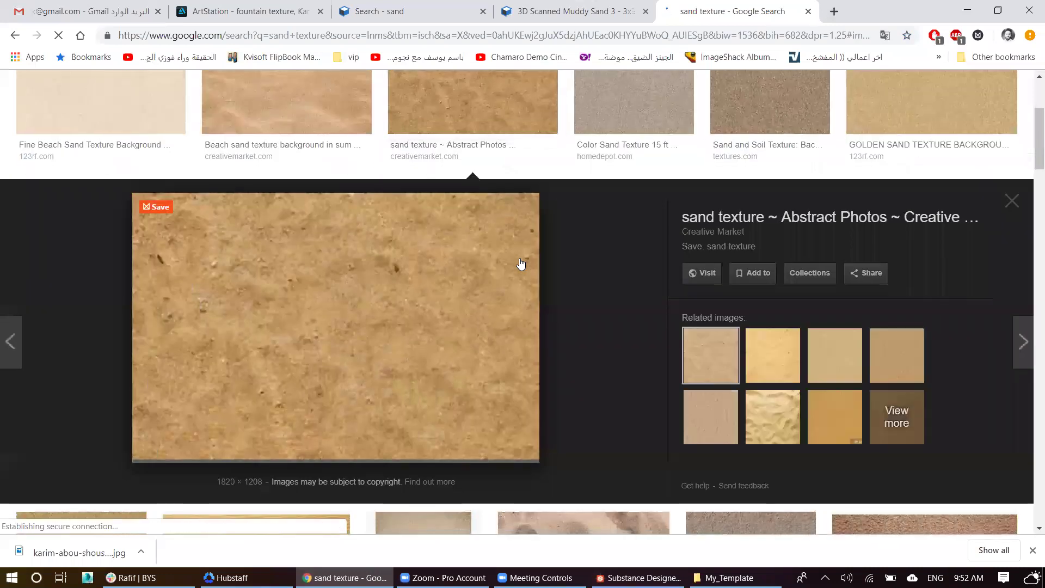
pyautogui.rightClick(377, 280)
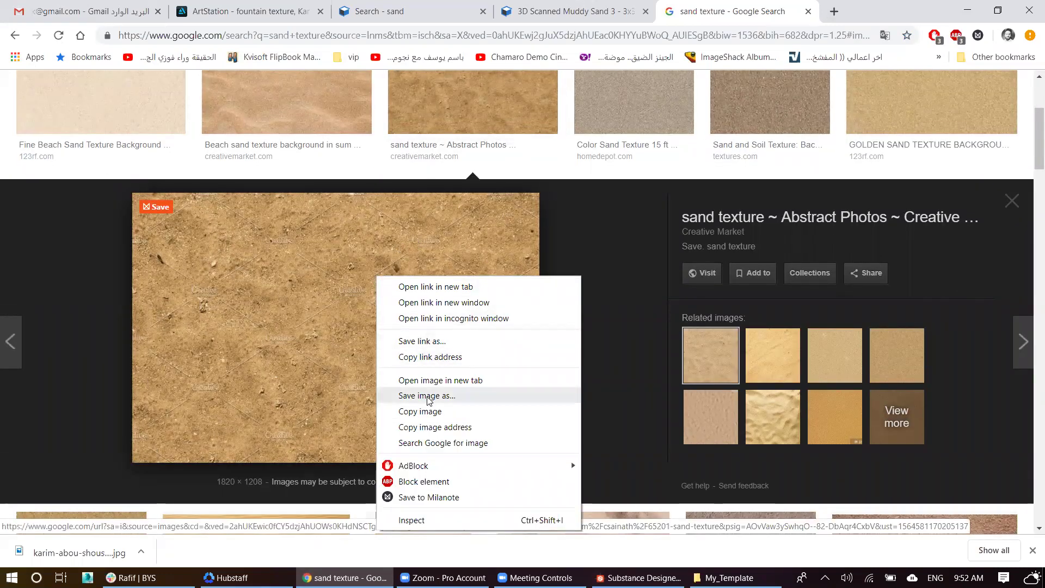
pyautogui.click(413, 389)
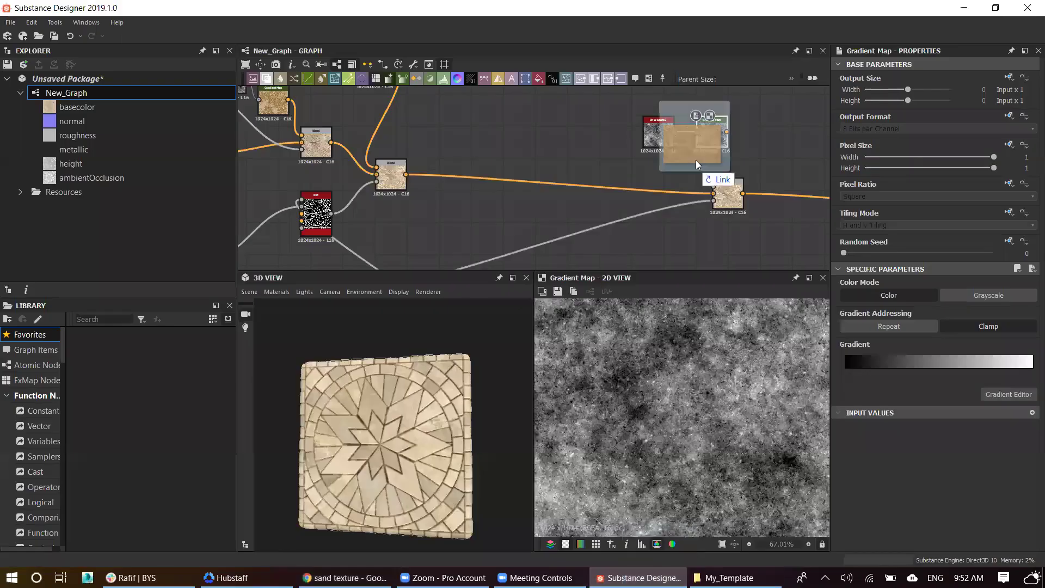
# Step: Import the sand photo as a Bitmap and pick the Gradient Map's colours from it
pyautogui.click(638, 577)
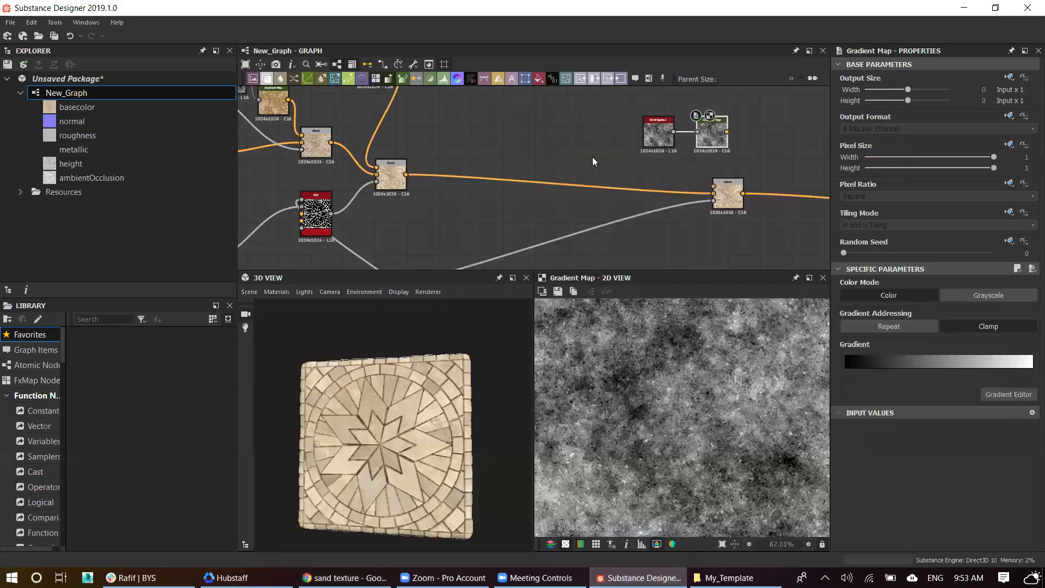
pyautogui.click(609, 162)
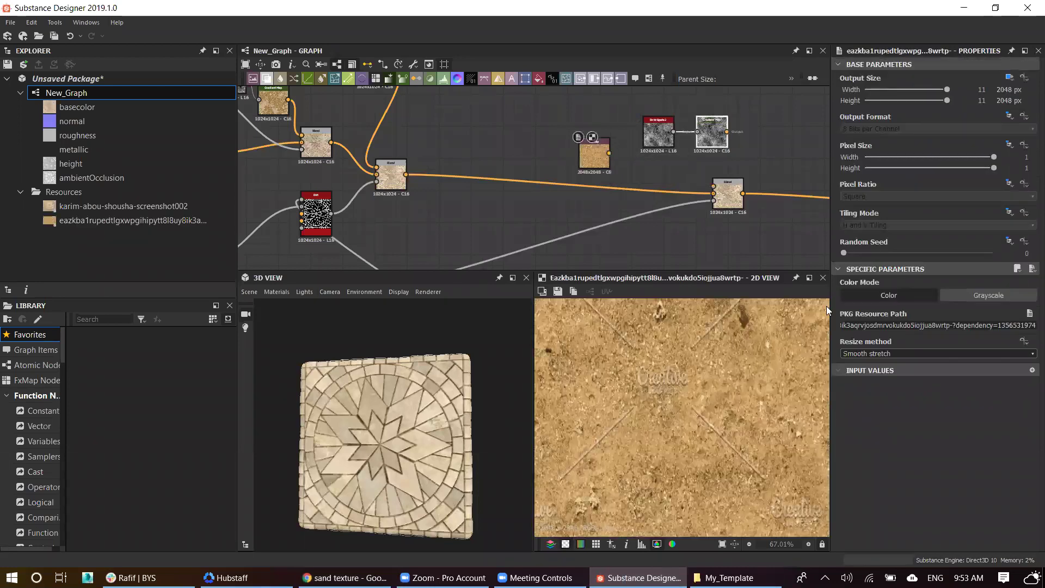
pyautogui.click(1007, 395)
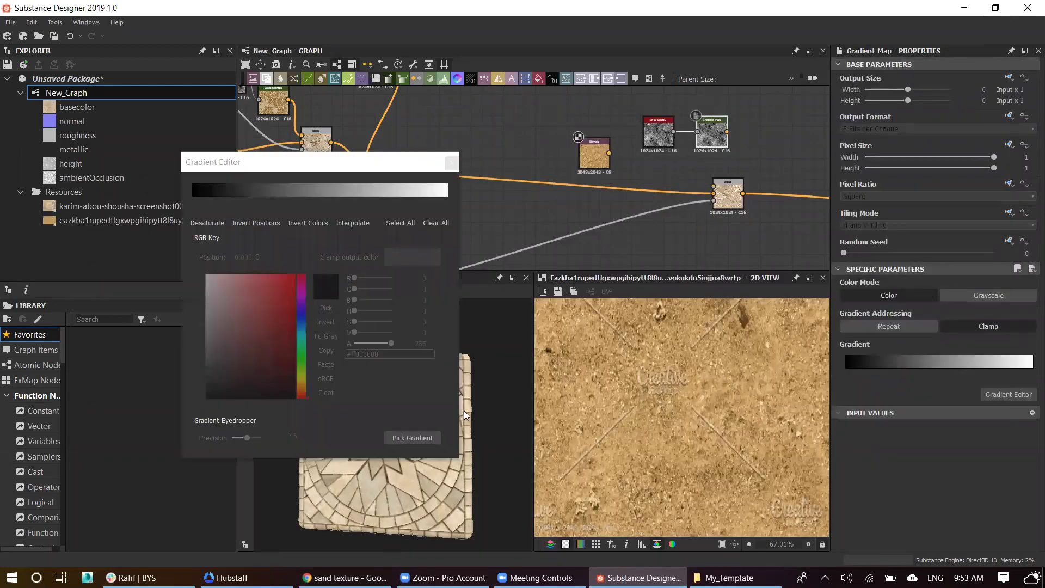
pyautogui.click(420, 439)
pyautogui.moveTo(597, 390); pyautogui.dragTo(570, 465)
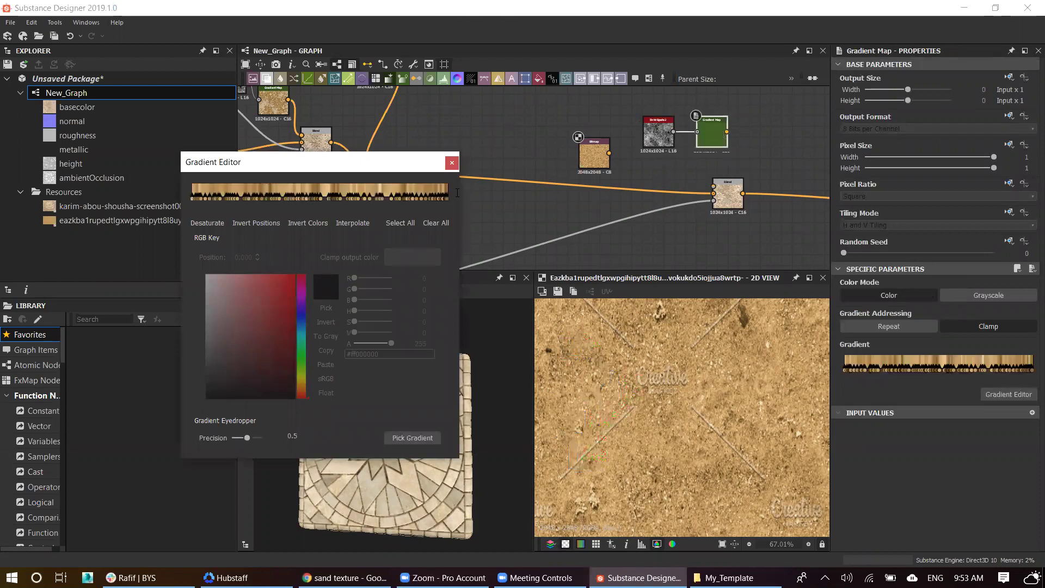
pyautogui.click(453, 163)
pyautogui.doubleClick(721, 133)
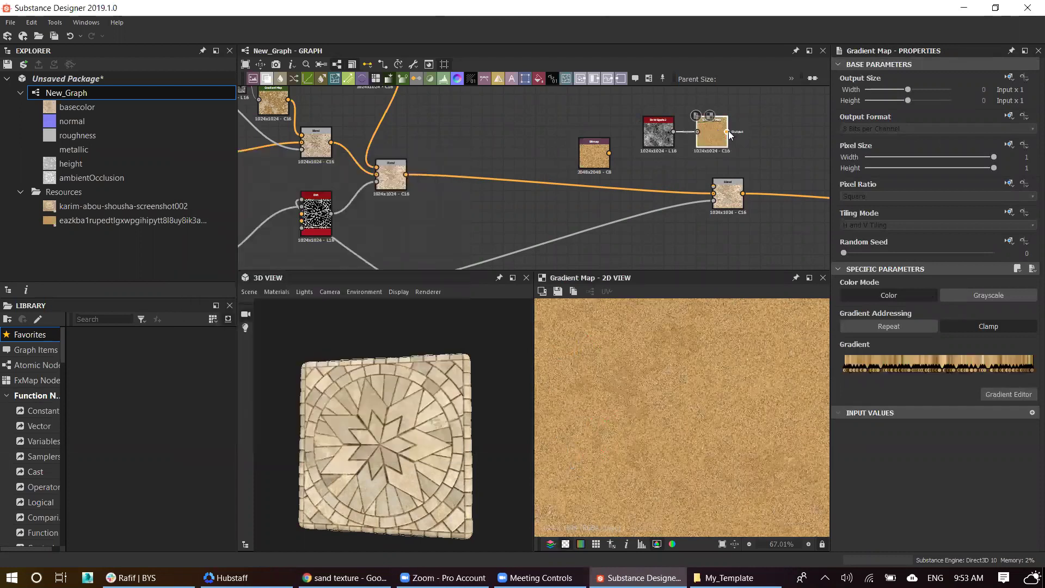
# Step: Delete the temporary sand Bitmap node from the graph
pyautogui.scroll(3, 368, 385)
pyautogui.scroll(3, 397, 403)
pyautogui.scroll(3, 358, 397)
pyautogui.scroll(-3, 406, 393)
pyautogui.scroll(-2, 433, 401)
pyautogui.scroll(3, 390, 438)
pyautogui.scroll(2, 391, 430)
pyautogui.scroll(-1, 391, 430)
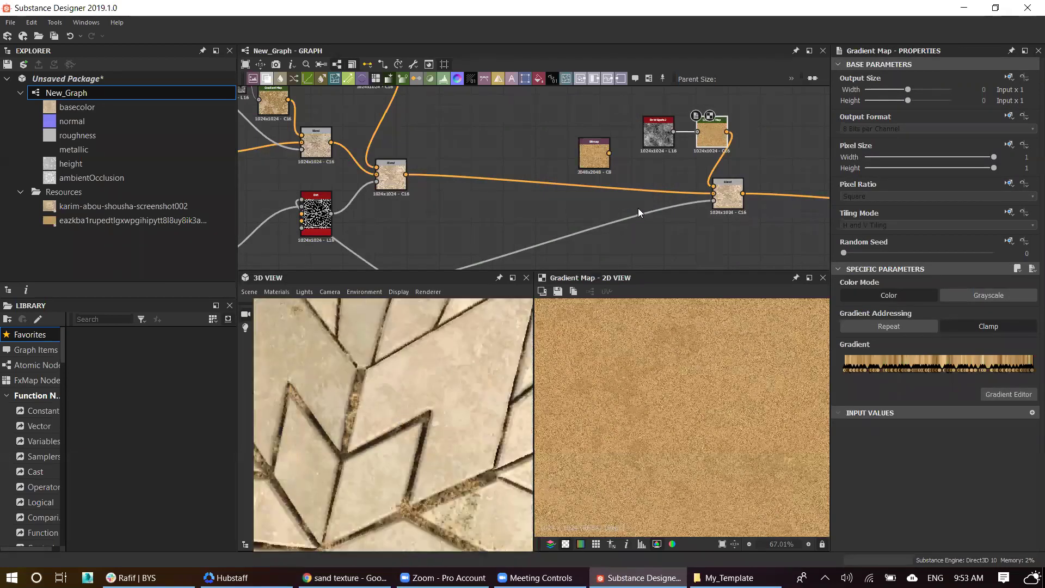
pyautogui.moveTo(638, 208); pyautogui.dragTo(588, 190, button='middle')
pyautogui.click(679, 179)
pyautogui.click(543, 134)
pyautogui.press('Delete')
pyautogui.scroll(-2, 401, 422)
pyautogui.scroll(2, 379, 413)
pyautogui.scroll(2, 410, 422)
pyautogui.scroll(2, 395, 416)
pyautogui.scroll(-1, 404, 405)
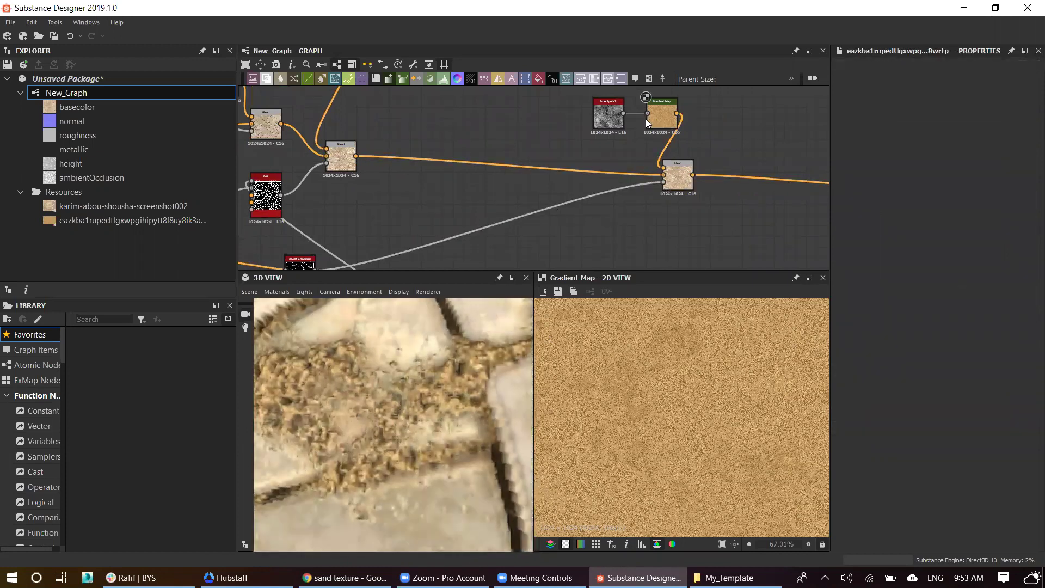
pyautogui.moveTo(646, 178); pyautogui.dragTo(728, 147, button='middle')
pyautogui.moveTo(467, 184); pyautogui.dragTo(492, 184, button='middle')
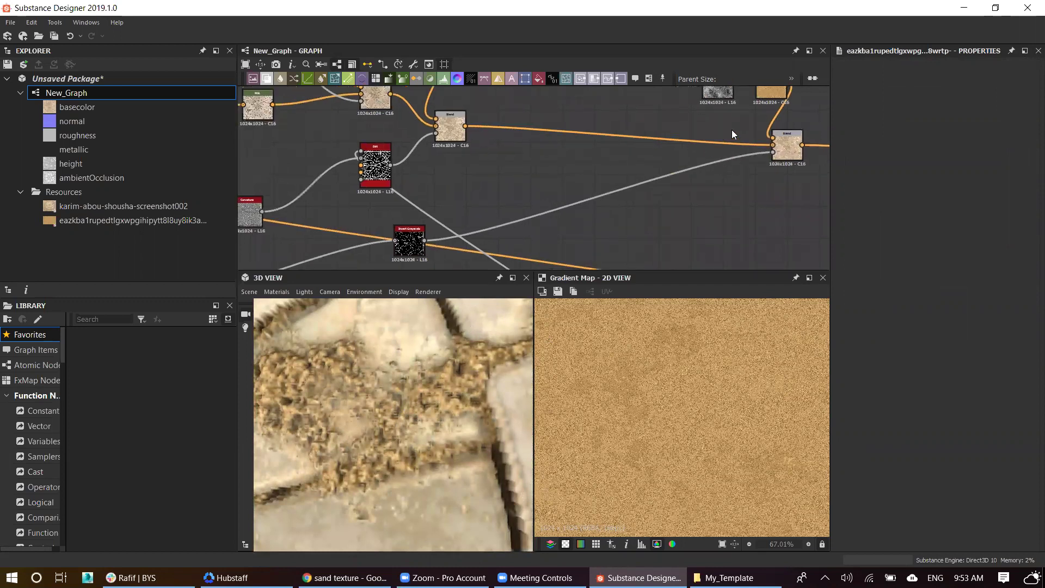
pyautogui.scroll(-3, 565, 161)
# Step: Try different opacities on the noise Blend node, then undo the change
pyautogui.scroll(2, 486, 207)
pyautogui.scroll(3, 525, 199)
pyautogui.click(524, 206)
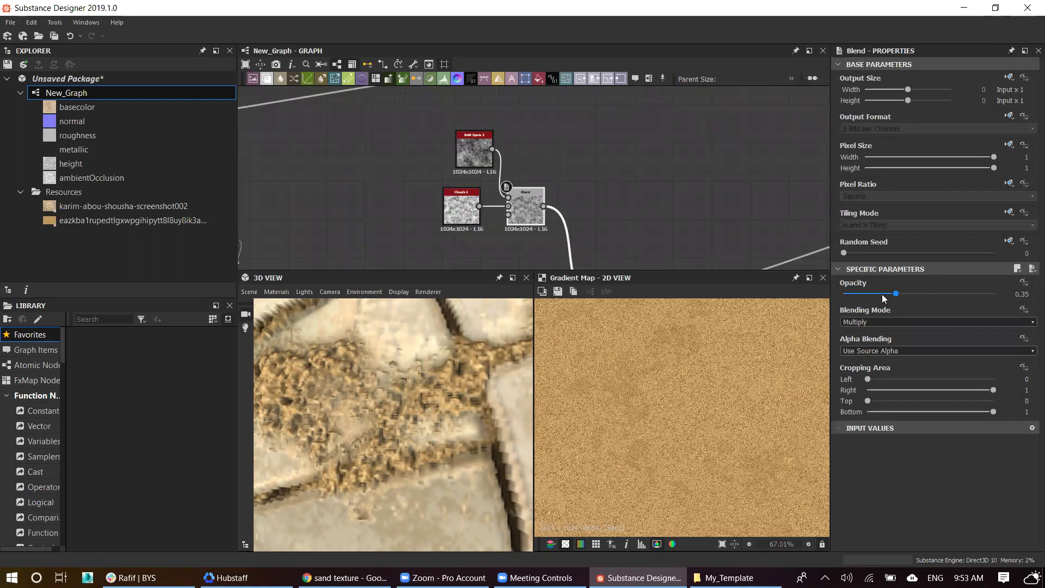
pyautogui.moveTo(878, 294); pyautogui.dragTo(859, 295)
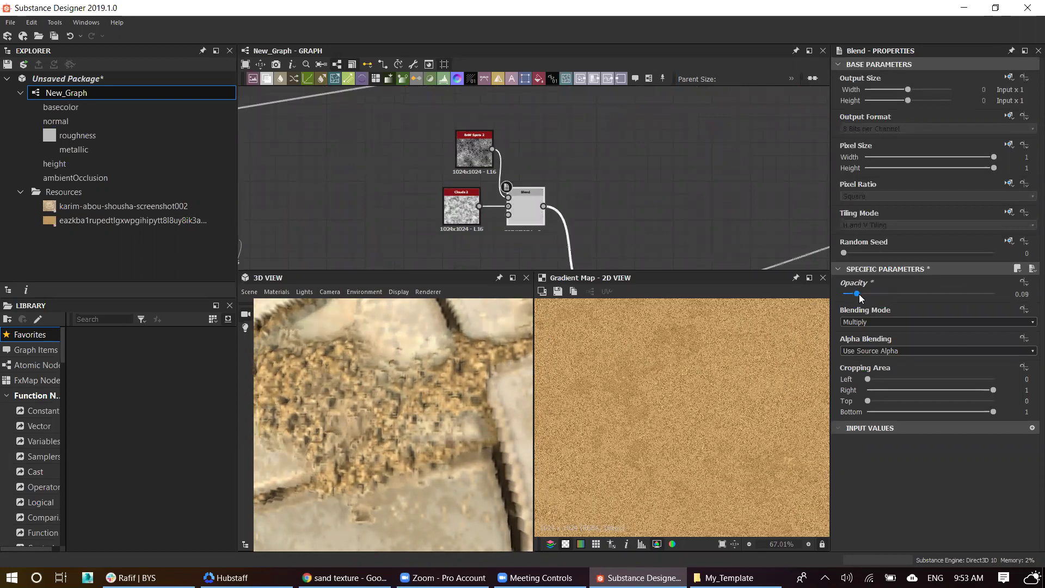
pyautogui.click(932, 294)
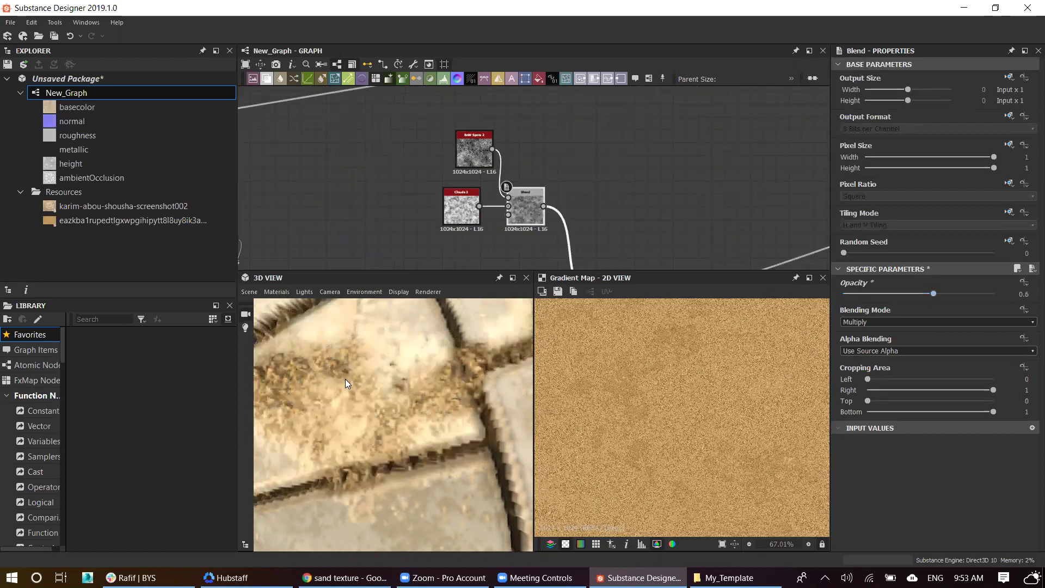
pyautogui.hotkey('ctrl', 'z')
# Step: Set BnW Spots 2 Scale to 3 and inspect the scattered sand in the 3D view
pyautogui.click(474, 151)
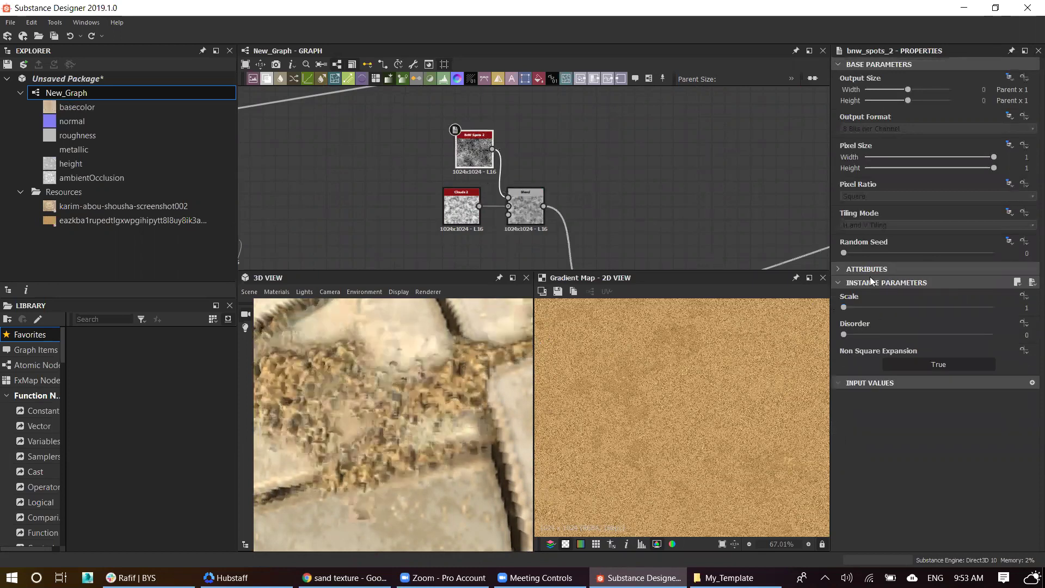
pyautogui.moveTo(877, 308); pyautogui.dragTo(887, 308)
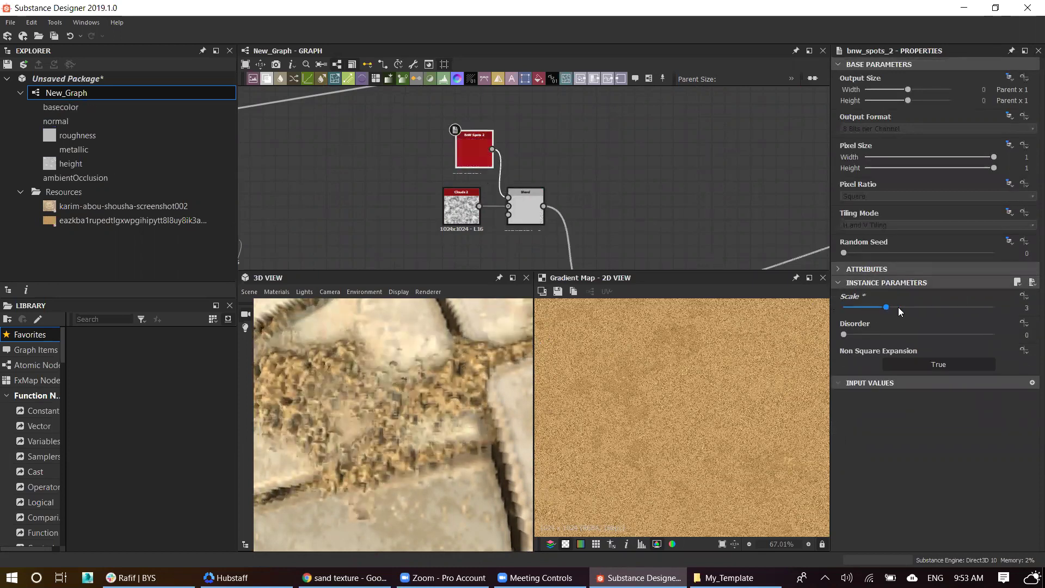
pyautogui.scroll(-3, 317, 376)
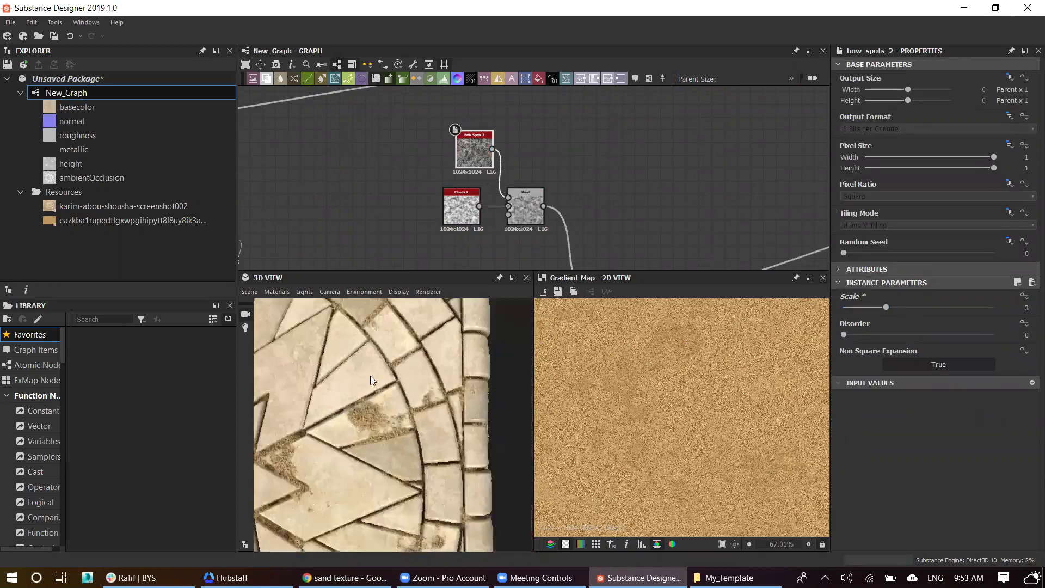
pyautogui.scroll(-3, 370, 379)
pyautogui.scroll(3, 397, 392)
pyautogui.scroll(2, 394, 393)
pyautogui.scroll(-3, 394, 392)
pyautogui.scroll(-3, 394, 393)
pyautogui.scroll(3, 396, 410)
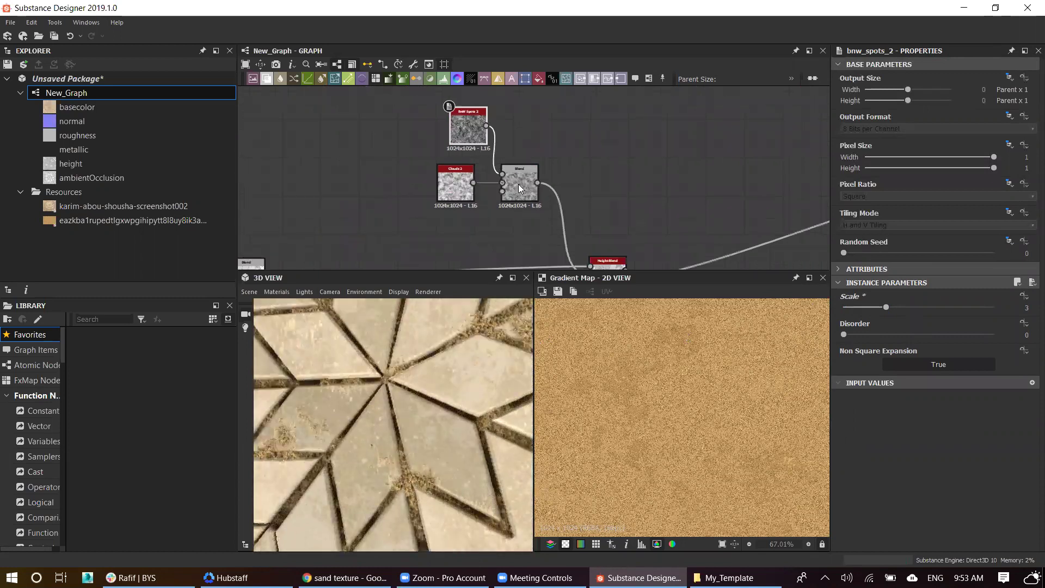
# Step: Add a Blur HQ Grayscale node after the noise Blend node
pyautogui.click(523, 175)
pyautogui.press('space')
pyautogui.write('bl')
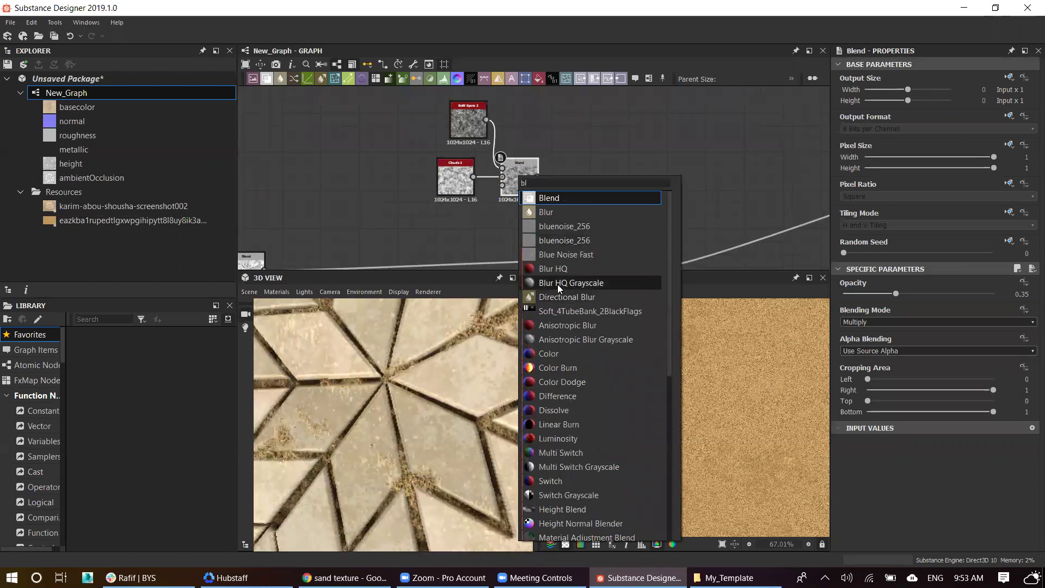
pyautogui.click(557, 284)
# Step: Set the Blur HQ Grayscale Quality to 1 and Intensity to 0.3
pyautogui.moveTo(895, 331); pyautogui.dragTo(1029, 339)
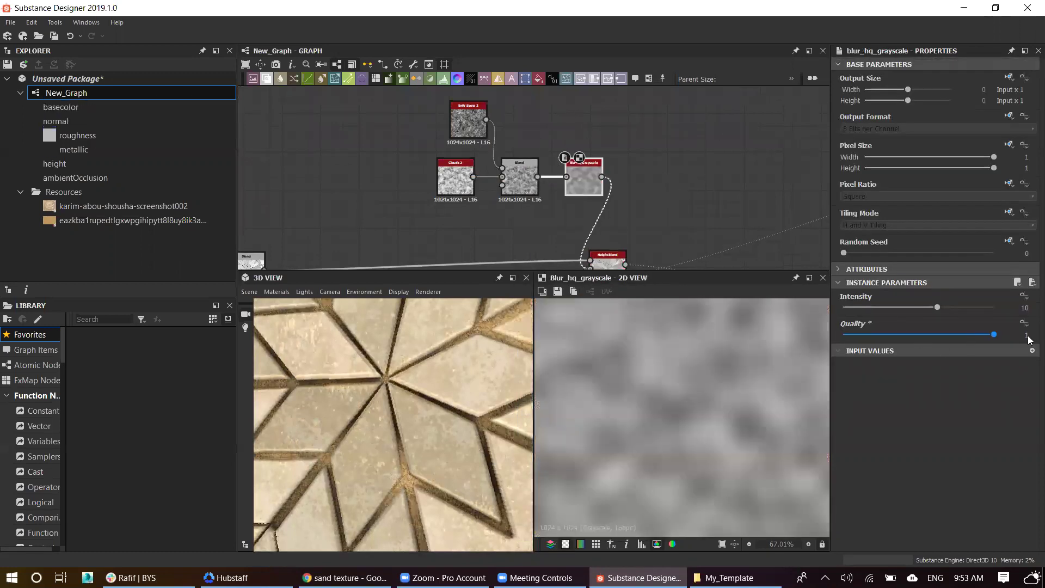
pyautogui.click(1025, 308)
pyautogui.write('.1')
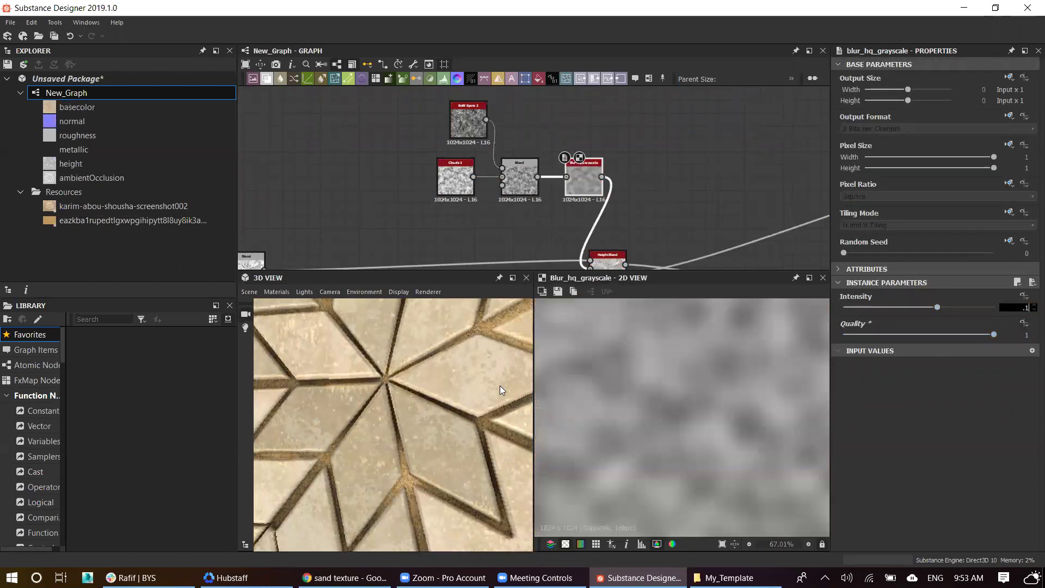
pyautogui.press('Return')
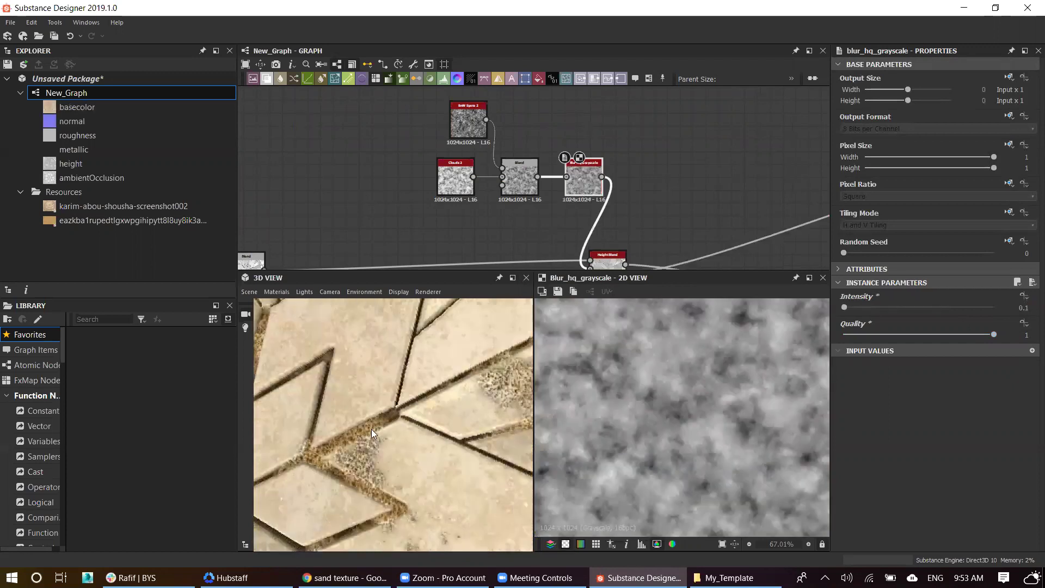
pyautogui.scroll(5, 373, 427)
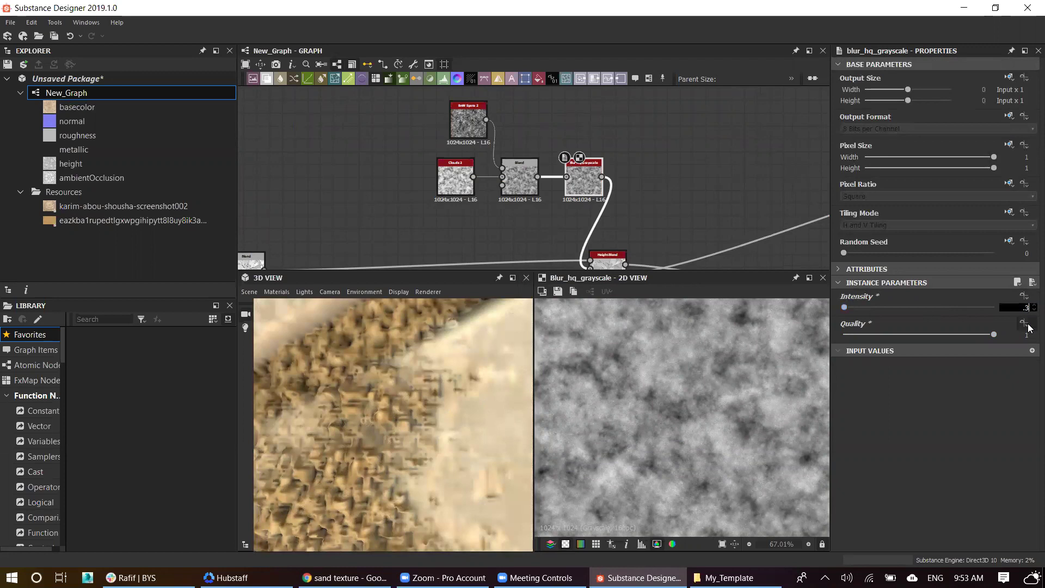
pyautogui.press('Return')
pyautogui.scroll(-5, 460, 400)
pyautogui.scroll(3, 399, 425)
pyautogui.scroll(-3, 395, 421)
pyautogui.scroll(2, 427, 388)
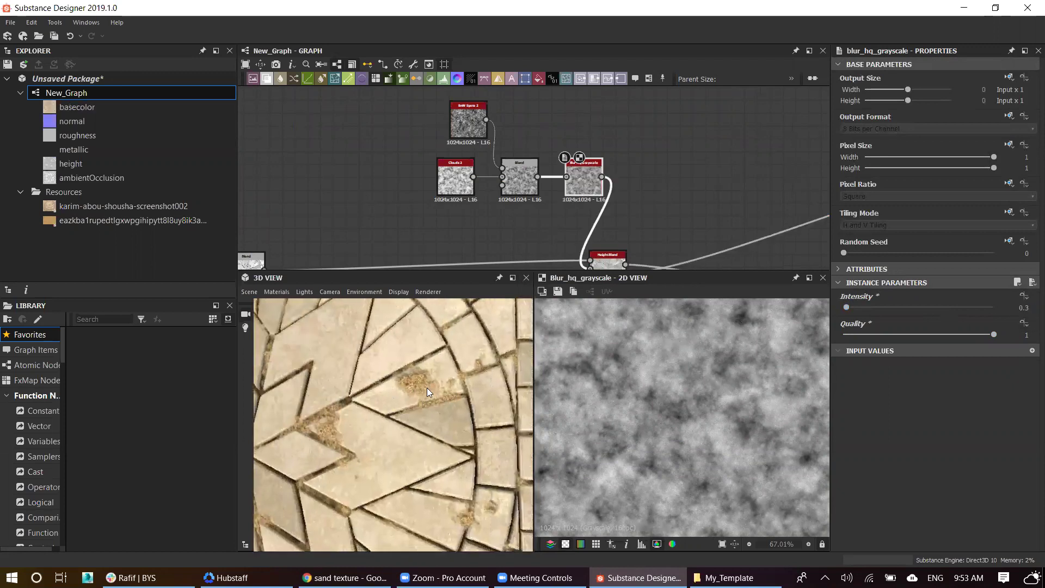
pyautogui.scroll(3, 406, 407)
pyautogui.scroll(-3, 406, 407)
pyautogui.scroll(-2, 403, 408)
pyautogui.moveTo(398, 411); pyautogui.dragTo(439, 397, button='middle')
pyautogui.moveTo(470, 220); pyautogui.dragTo(529, 147, button='middle')
pyautogui.scroll(1, 528, 147)
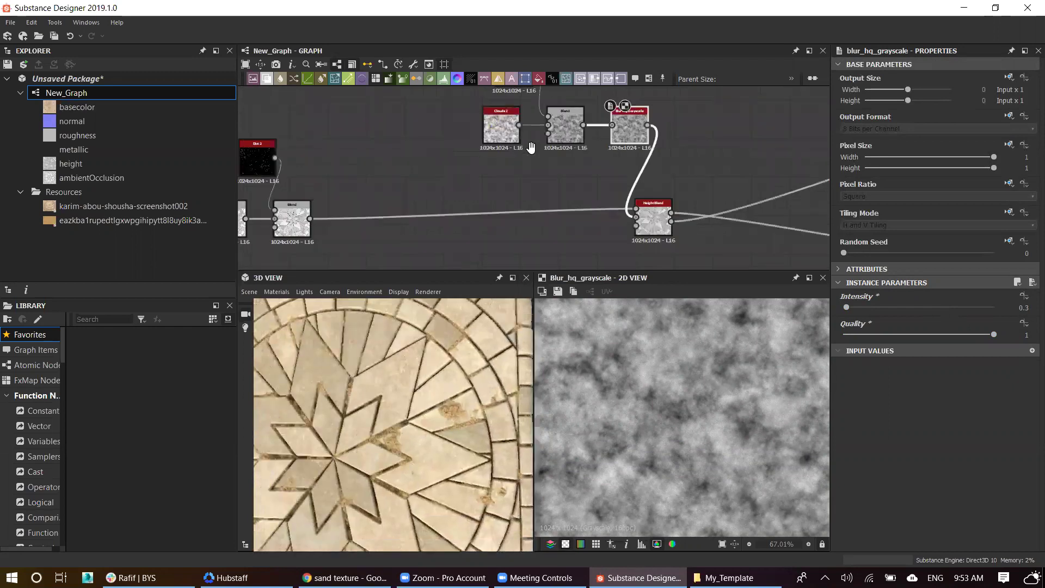
# Step: Tune the Height Blend Height Offset to 0.44 while checking the 3D preview
pyautogui.scroll(1, 665, 215)
pyautogui.click(665, 215)
pyautogui.scroll(2, 371, 402)
pyautogui.moveTo(911, 307); pyautogui.dragTo(922, 308)
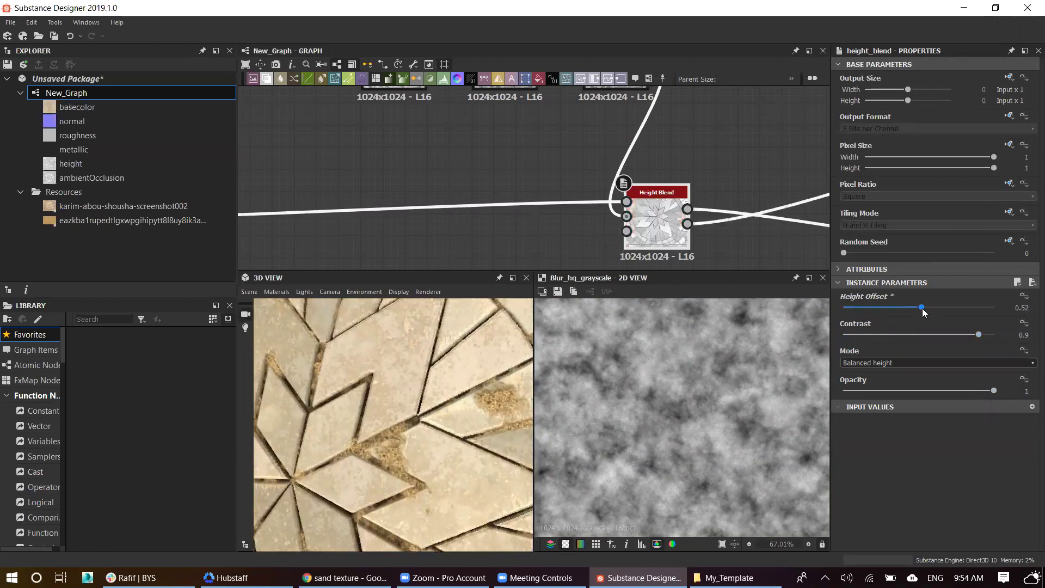
pyautogui.hotkey('ctrl', 'z')
pyautogui.moveTo(894, 306); pyautogui.dragTo(890, 307)
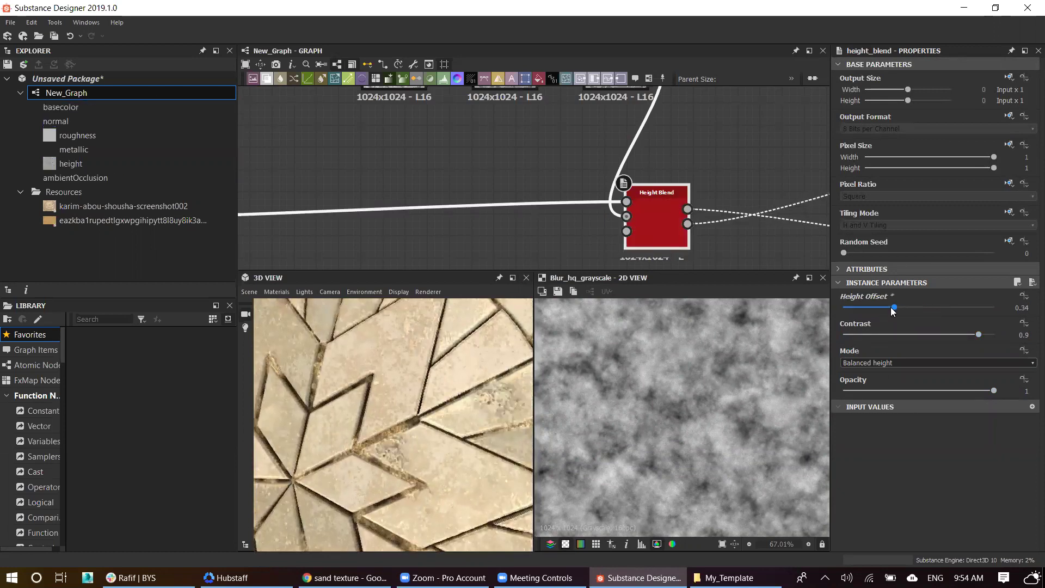
pyautogui.moveTo(472, 389); pyautogui.dragTo(424, 408)
pyautogui.scroll(3, 419, 443)
pyautogui.scroll(5, 419, 443)
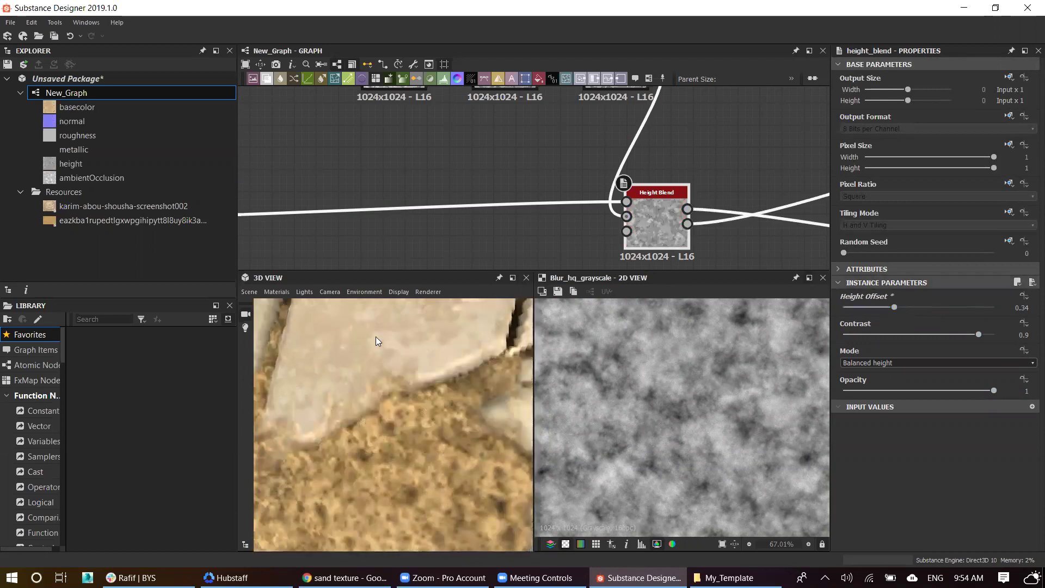
pyautogui.scroll(-5, 375, 337)
pyautogui.moveTo(896, 306)
pyautogui.mouseDown()
pyautogui.moveTo(879, 306)
pyautogui.moveTo(909, 308)
pyautogui.mouseUp()
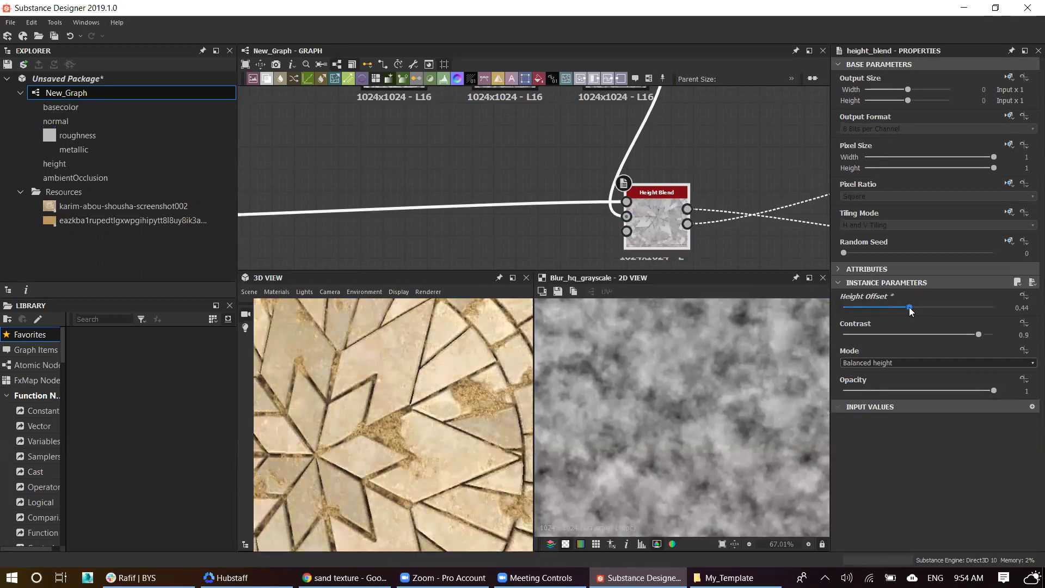
# Step: Move to the material output nodes and begin inserting a Blend before the roughness output
pyautogui.scroll(2, 365, 404)
pyautogui.scroll(2, 343, 383)
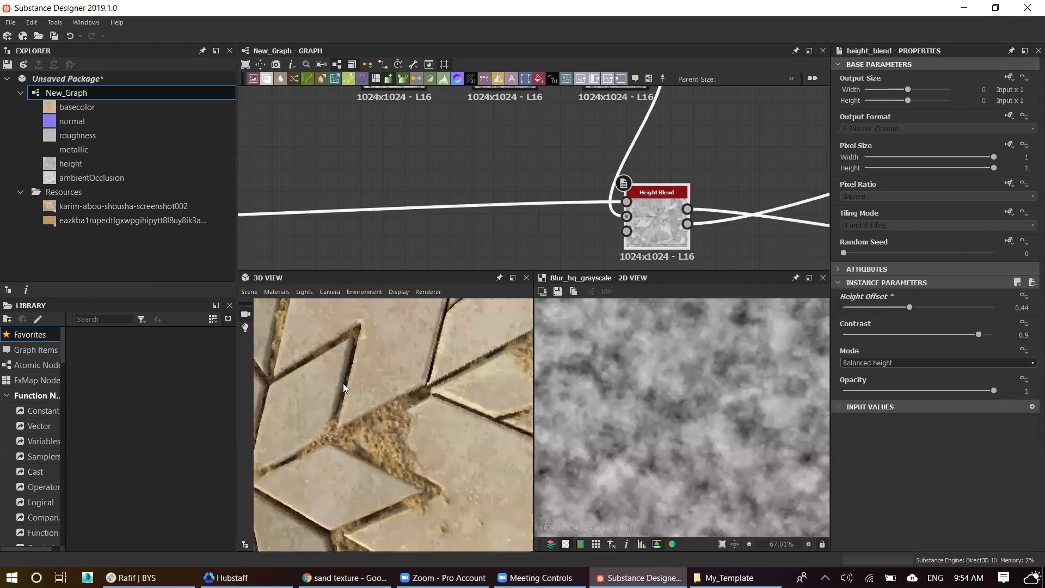
pyautogui.scroll(2, 393, 393)
pyautogui.scroll(-2, 392, 389)
pyautogui.scroll(-2, 390, 399)
pyautogui.scroll(-2, 403, 343)
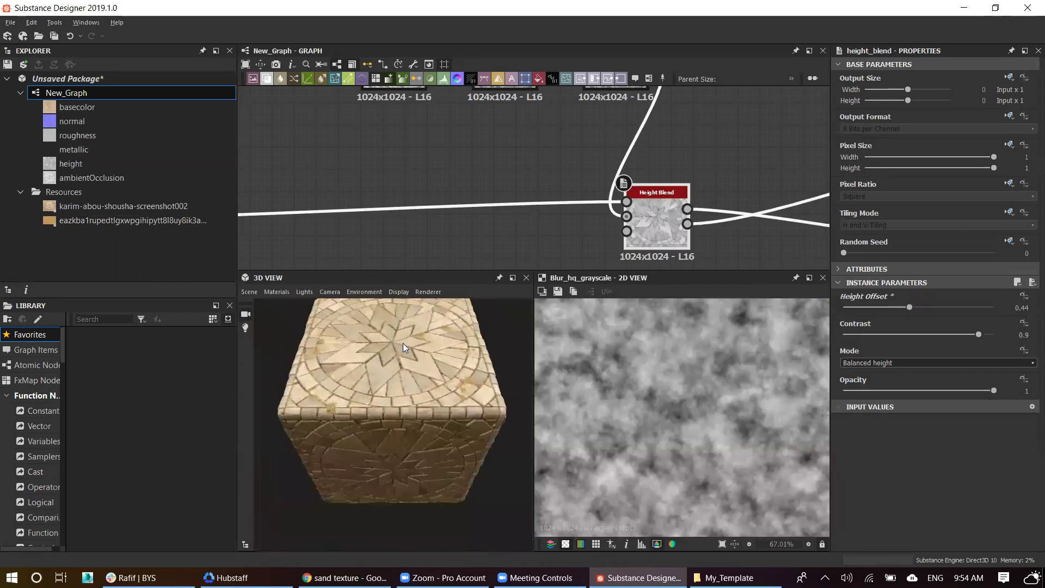
pyautogui.scroll(2, 356, 442)
pyautogui.scroll(3, 275, 393)
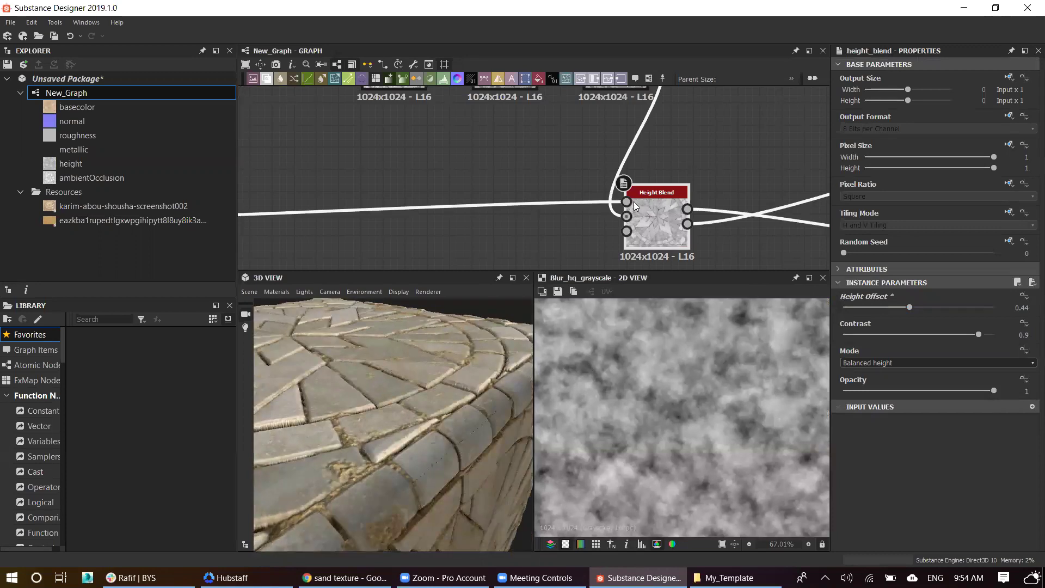
pyautogui.scroll(-2, 645, 210)
pyautogui.scroll(-3, 645, 210)
pyautogui.moveTo(647, 205); pyautogui.dragTo(546, 173, button='middle')
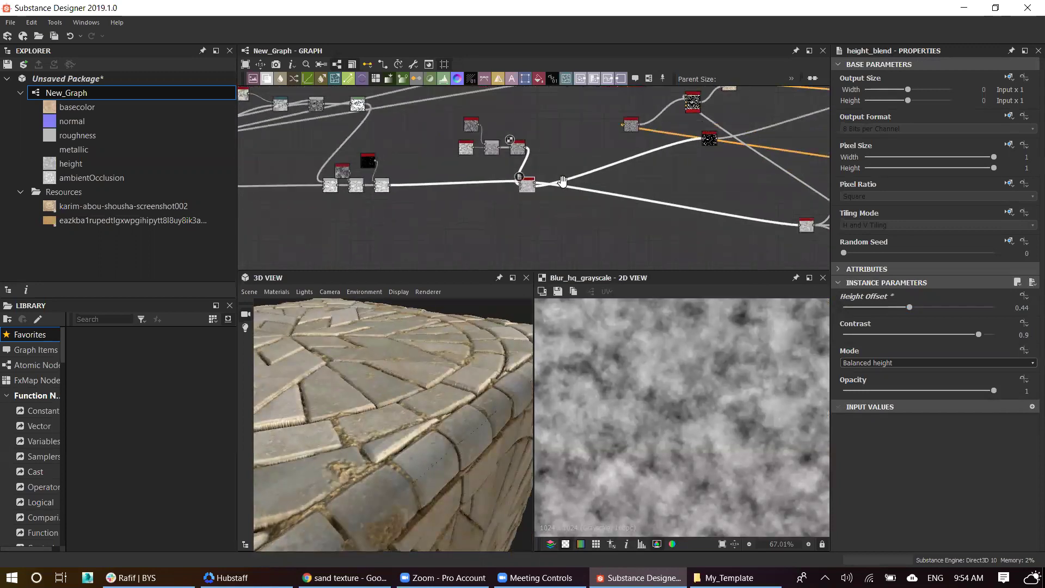
pyautogui.moveTo(642, 123); pyautogui.dragTo(528, 108, button='middle')
pyautogui.scroll(2, 529, 192)
pyautogui.scroll(2, 646, 192)
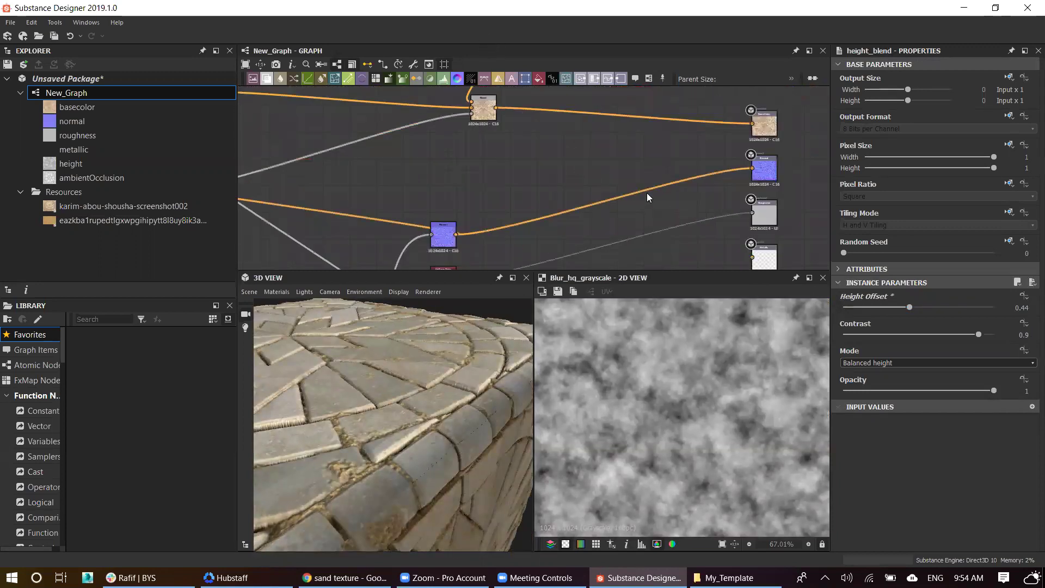
pyautogui.scroll(2, 680, 233)
pyautogui.press('space')
# Step: Add a Blend node feeding the roughness output, with the Directional Warp output as its foreground
pyautogui.click(694, 247)
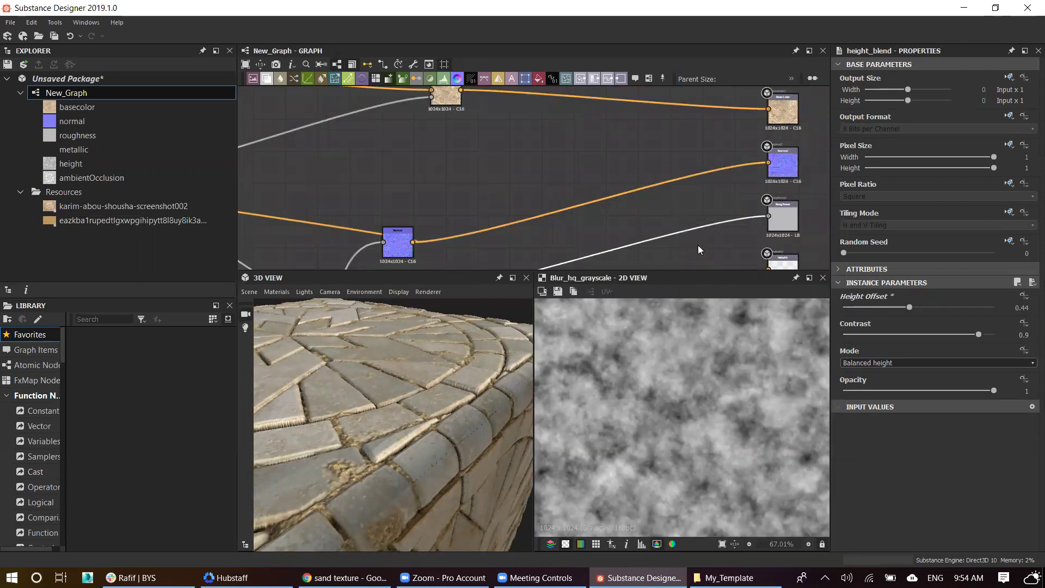
pyautogui.scroll(-3, 658, 245)
pyautogui.moveTo(703, 163); pyautogui.dragTo(773, 179, button='middle')
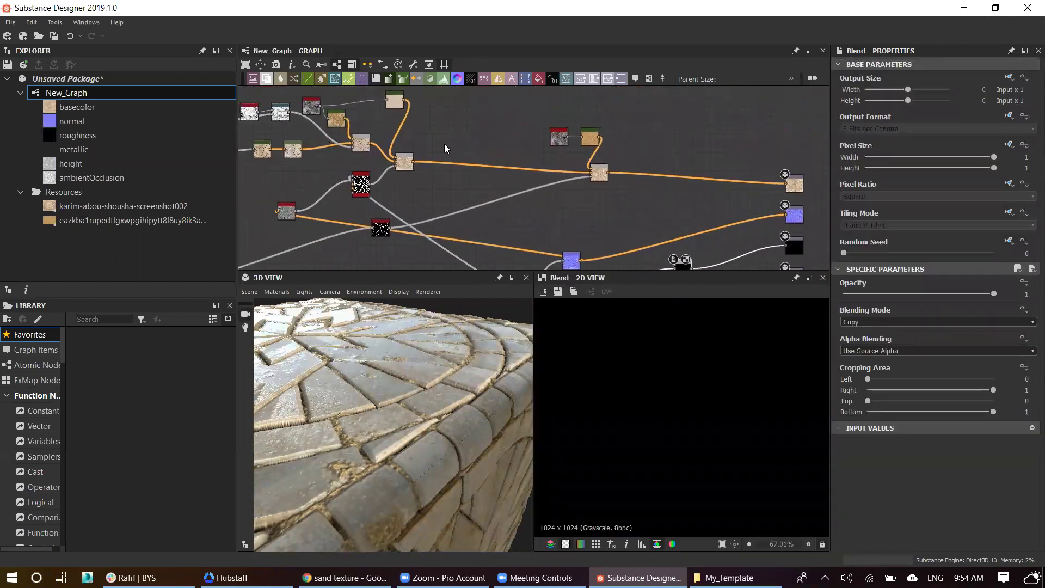
pyautogui.scroll(3, 370, 160)
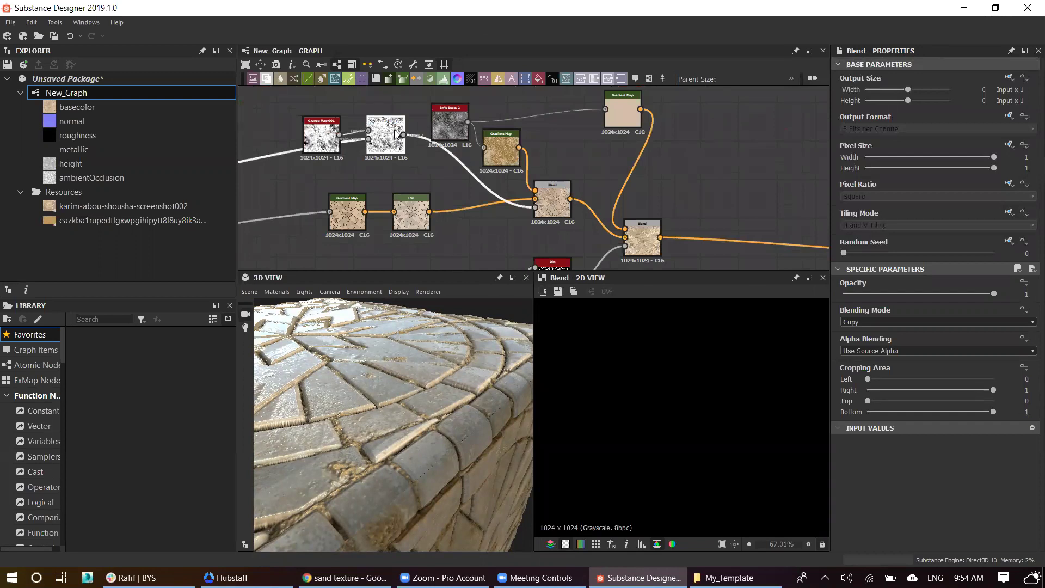
pyautogui.doubleClick(396, 134)
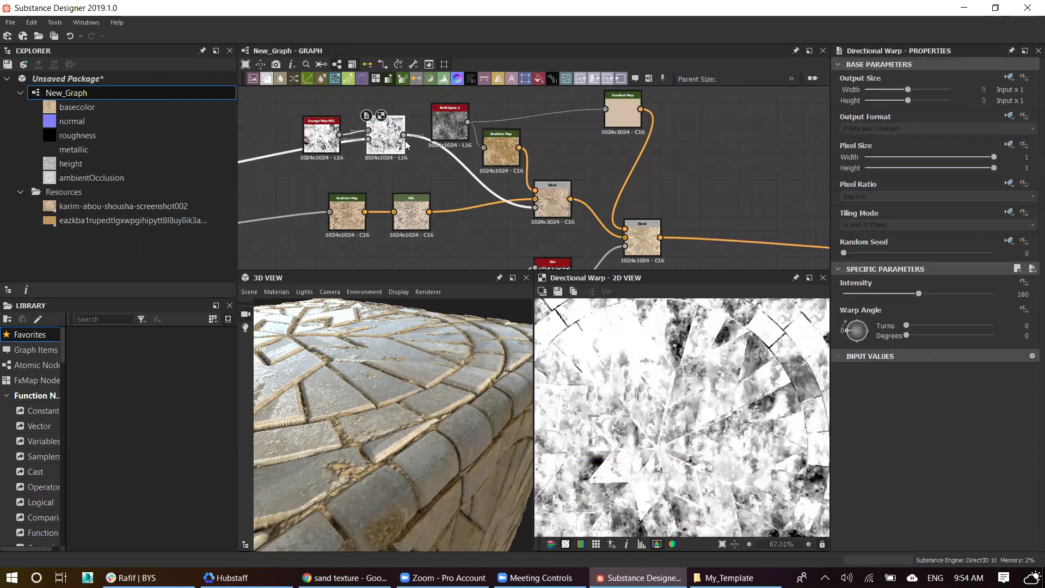
pyautogui.moveTo(787, 228); pyautogui.dragTo(459, 27, button='middle')
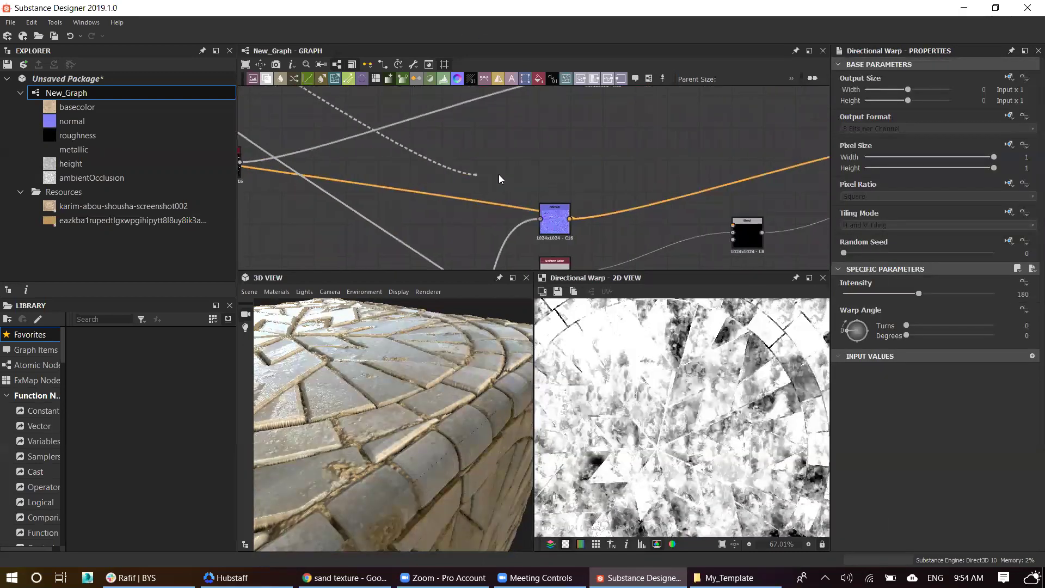
pyautogui.moveTo(587, 174); pyautogui.dragTo(639, 227)
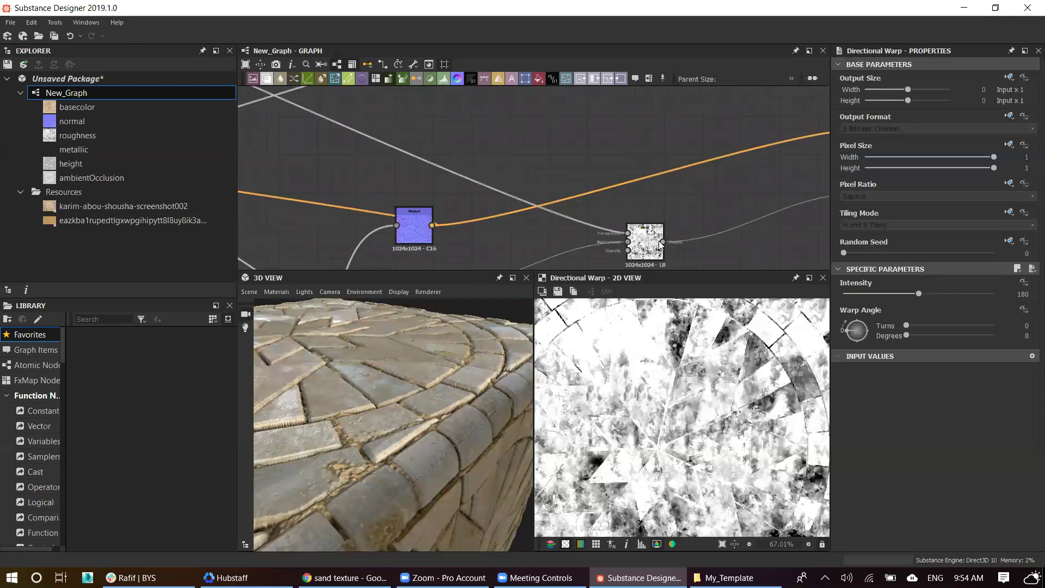
pyautogui.doubleClick(640, 229)
pyautogui.moveTo(532, 419)
pyautogui.mouseDown()
pyautogui.moveTo(448, 390)
pyautogui.moveTo(441, 408)
pyautogui.moveTo(419, 412)
pyautogui.moveTo(403, 400)
pyautogui.moveTo(412, 404)
pyautogui.mouseUp()
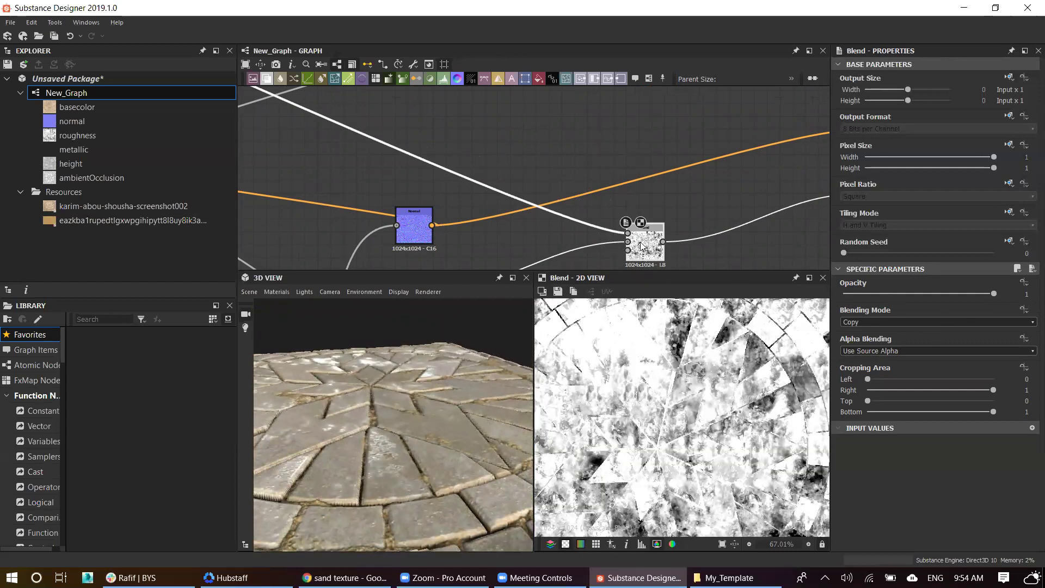
# Step: Set the roughness Blend to Multiply mode at 0.63 opacity
pyautogui.hotkey('ctrl', 'z')
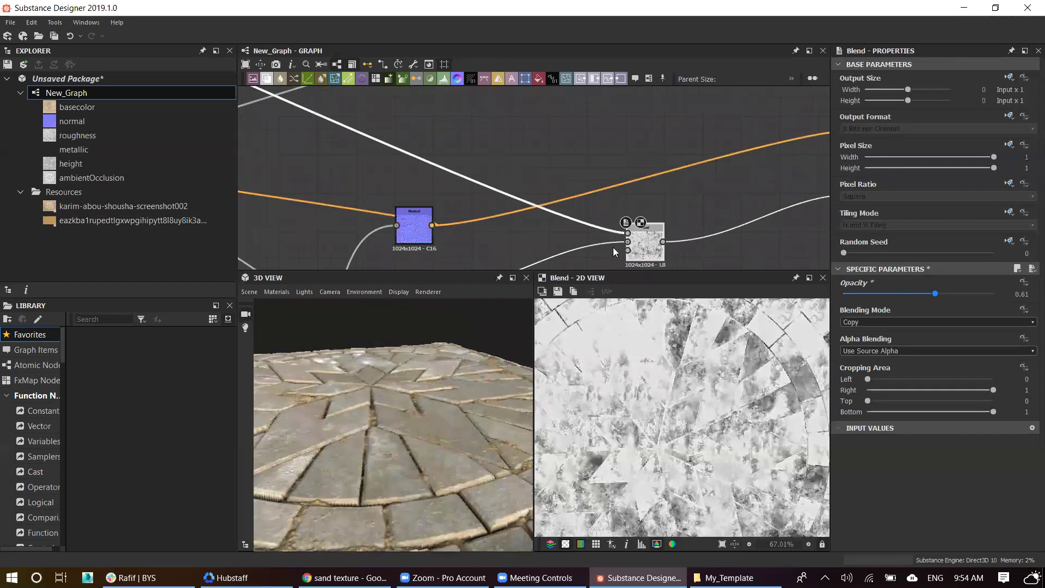
pyautogui.moveTo(420, 267); pyautogui.dragTo(512, 204, button='middle')
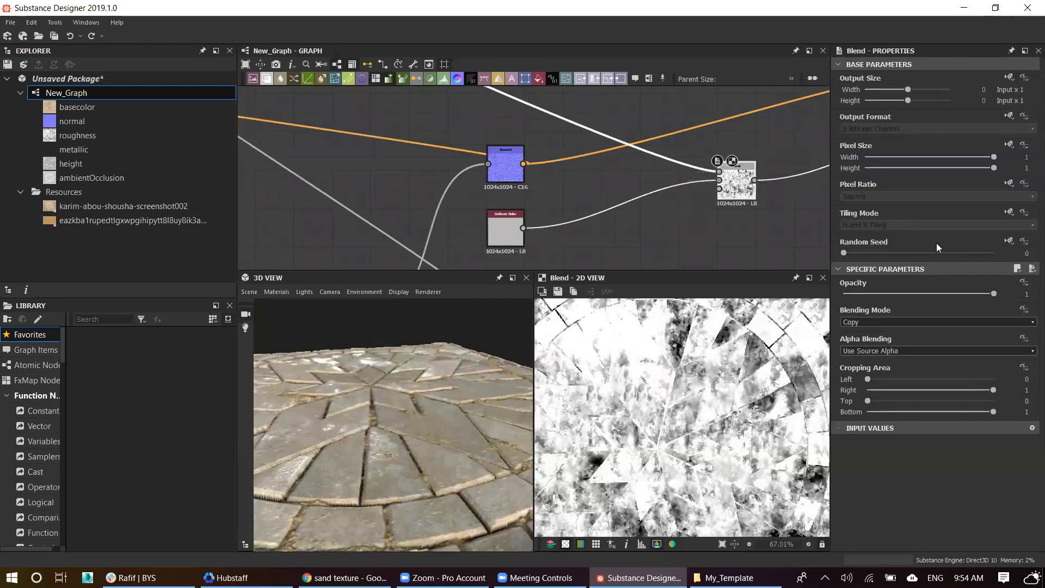
pyautogui.click(907, 321)
pyautogui.click(907, 355)
pyautogui.moveTo(919, 293); pyautogui.dragTo(918, 294)
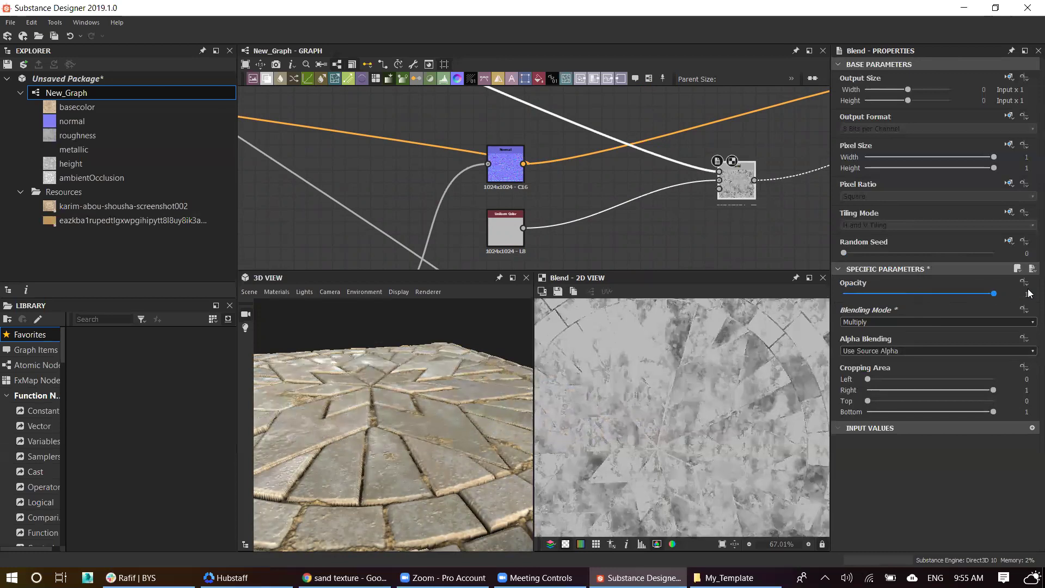
pyautogui.moveTo(994, 293); pyautogui.dragTo(938, 287)
pyautogui.moveTo(344, 401)
pyautogui.mouseDown()
pyautogui.moveTo(404, 394)
pyautogui.moveTo(356, 375)
pyautogui.moveTo(429, 399)
pyautogui.moveTo(412, 366)
pyautogui.moveTo(383, 365)
pyautogui.moveTo(384, 393)
pyautogui.moveTo(320, 392)
pyautogui.moveTo(370, 445)
pyautogui.mouseUp()
# Step: Orbit the 3D tile to check the roughness result, reverting a stray opacity tweak
pyautogui.scroll(5, 410, 411)
pyautogui.scroll(2, 412, 411)
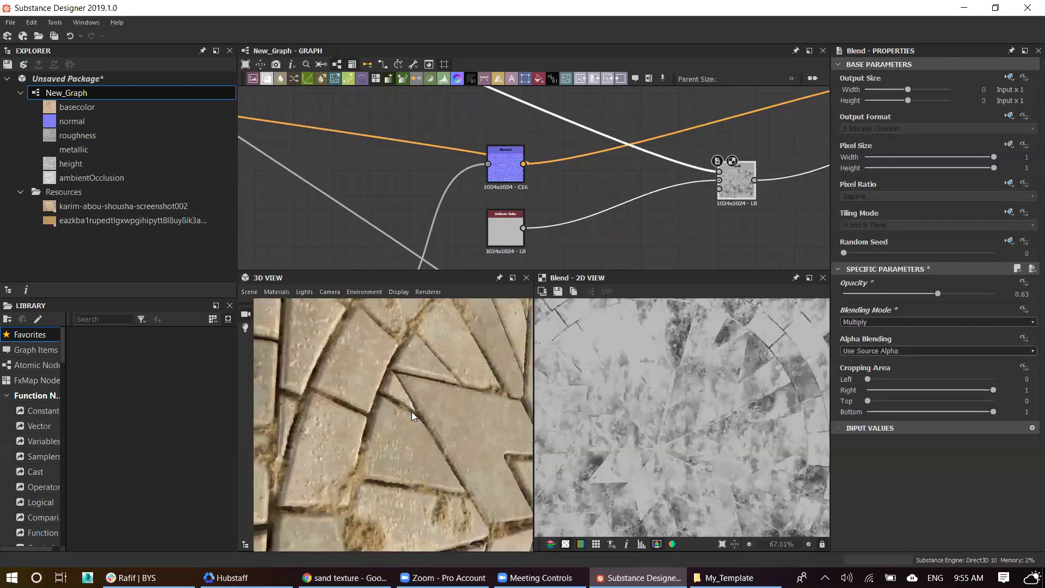
pyautogui.scroll(-5, 412, 411)
pyautogui.moveTo(444, 414)
pyautogui.mouseDown()
pyautogui.moveTo(376, 377)
pyautogui.moveTo(414, 326)
pyautogui.mouseUp()
pyautogui.scroll(1, 700, 191)
pyautogui.scroll(1, 700, 190)
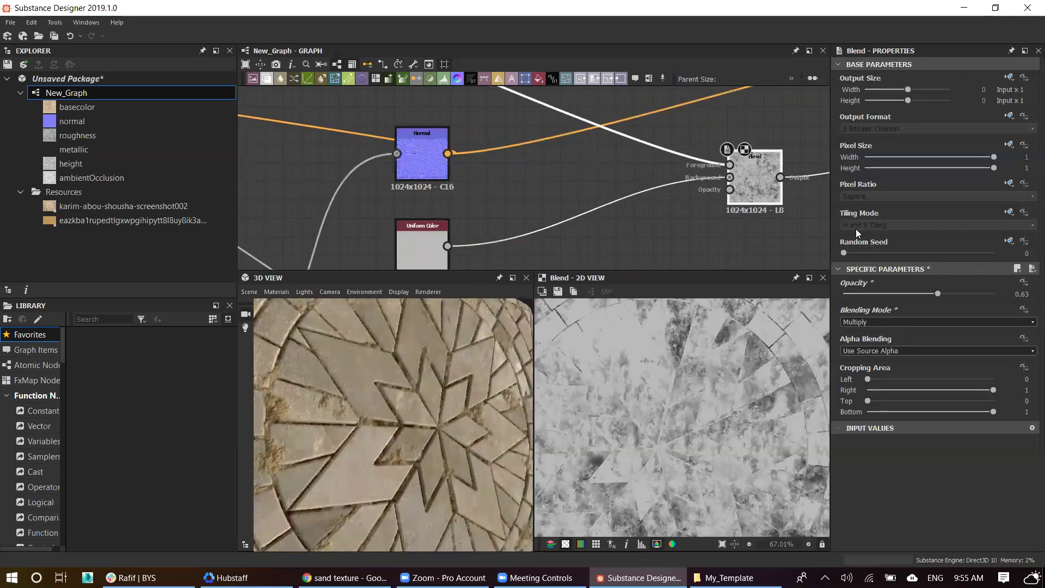
pyautogui.moveTo(920, 295); pyautogui.dragTo(905, 295)
pyautogui.hotkey('ctrl', 'z')
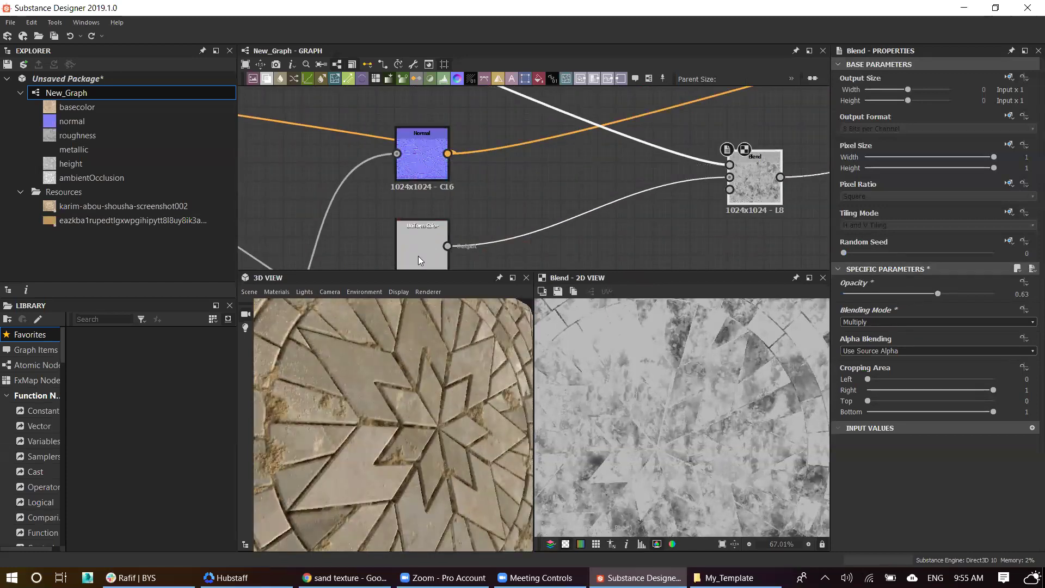
# Step: Raise the Uniform Color grey to about 170, then reselect the Multiply Blend node
pyautogui.click(418, 255)
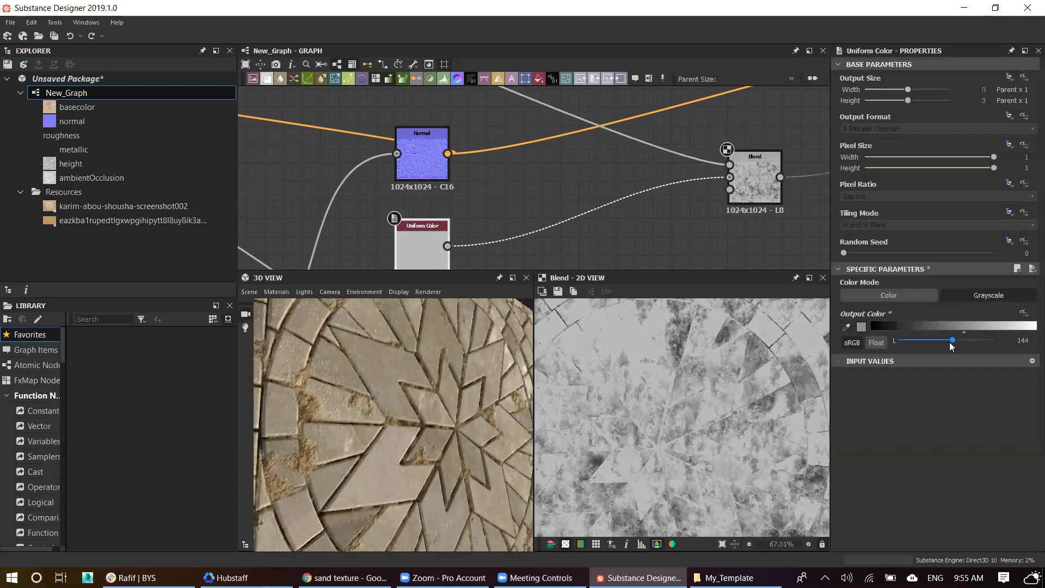
pyautogui.moveTo(951, 340); pyautogui.dragTo(961, 340)
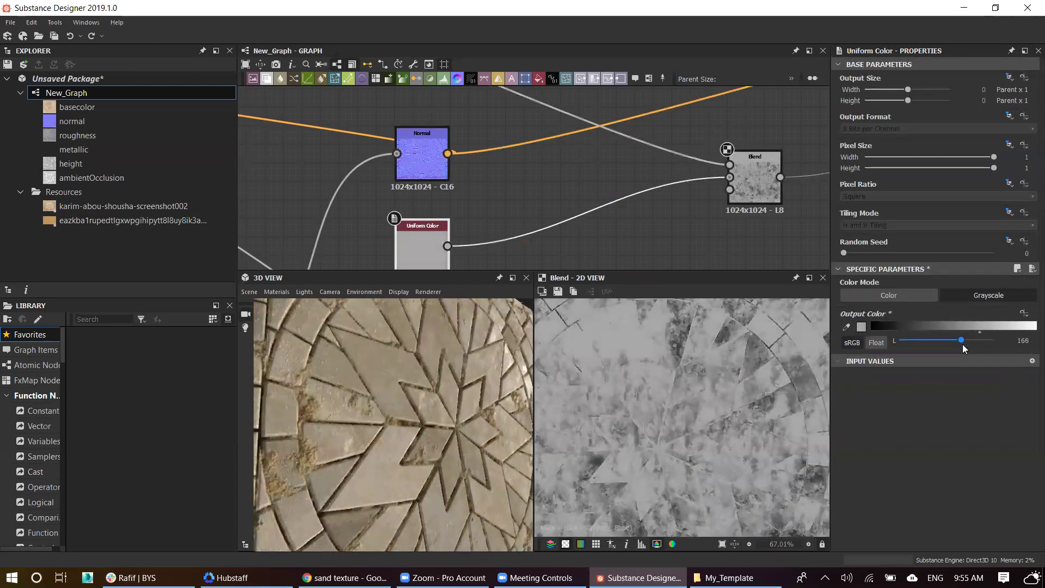
pyautogui.moveTo(442, 391)
pyautogui.mouseDown()
pyautogui.moveTo(457, 392)
pyautogui.moveTo(386, 383)
pyautogui.moveTo(425, 399)
pyautogui.moveTo(411, 386)
pyautogui.moveTo(368, 417)
pyautogui.moveTo(389, 456)
pyautogui.moveTo(303, 418)
pyautogui.moveTo(316, 377)
pyautogui.moveTo(371, 380)
pyautogui.moveTo(301, 360)
pyautogui.moveTo(341, 375)
pyautogui.mouseUp()
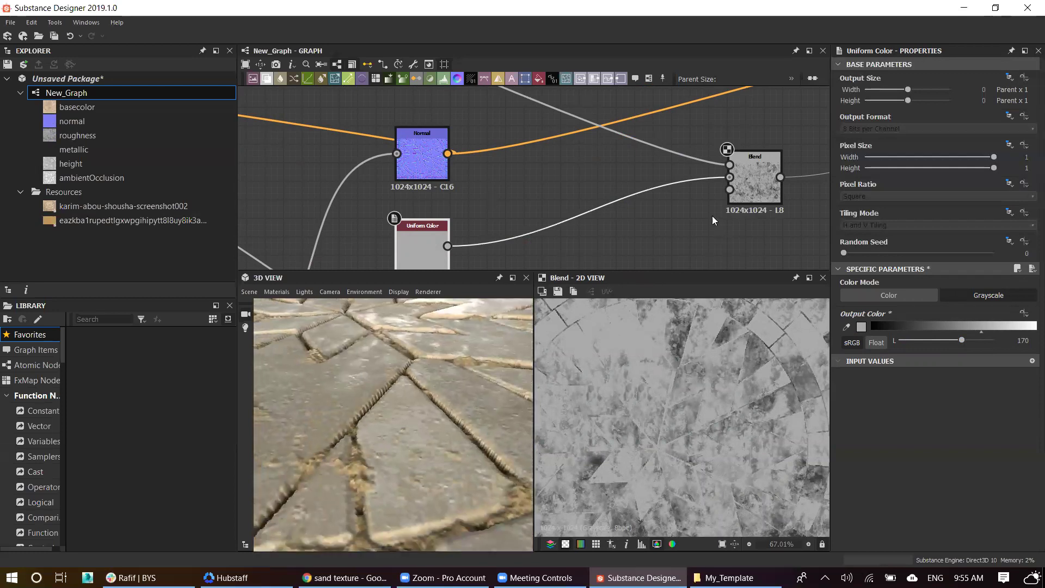
pyautogui.moveTo(729, 185); pyautogui.dragTo(582, 197, button='middle')
pyautogui.scroll(-3, 598, 192)
pyautogui.click(598, 193)
# Step: Add a second Blend node after the Multiply Blend and preview its Height_mask opacity input
pyautogui.press('space')
pyautogui.write('b')
pyautogui.click(619, 216)
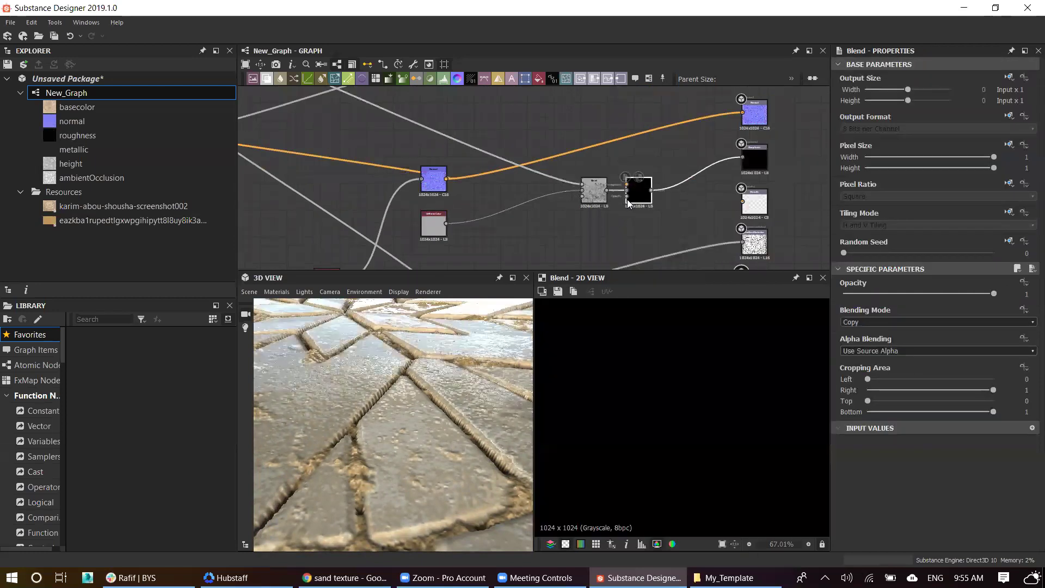
pyautogui.moveTo(522, 249)
pyautogui.mouseDown(button='middle')
pyautogui.moveTo(535, 180)
pyautogui.moveTo(379, 162)
pyautogui.moveTo(279, 175)
pyautogui.mouseUp(button='middle')
pyautogui.scroll(2, 645, 130)
pyautogui.scroll(2, 591, 157)
pyautogui.scroll(2, 611, 213)
pyautogui.doubleClick(631, 224)
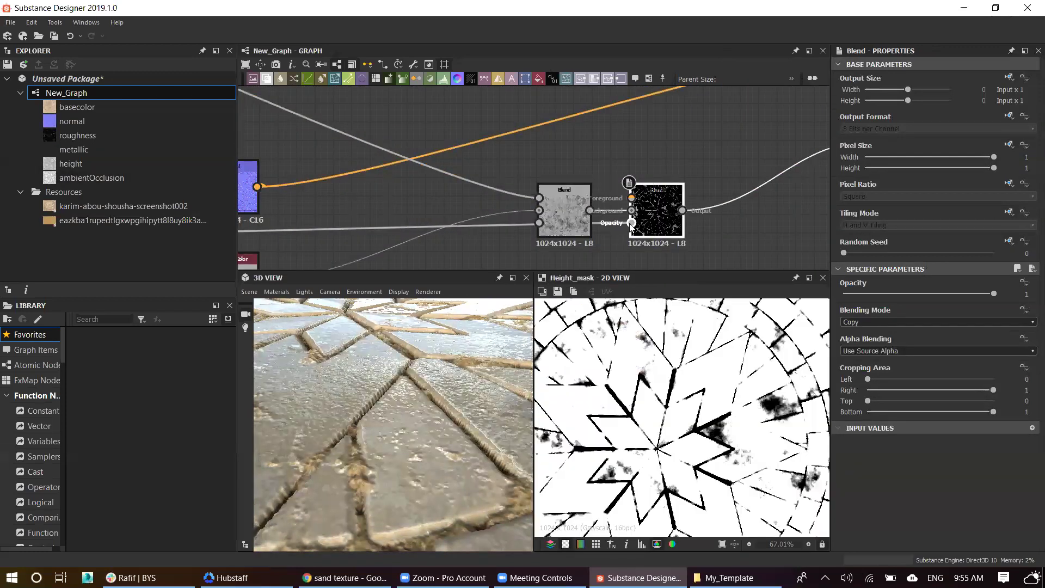
# Step: Add a grayscale Uniform Color set to pure white 255
pyautogui.press('space')
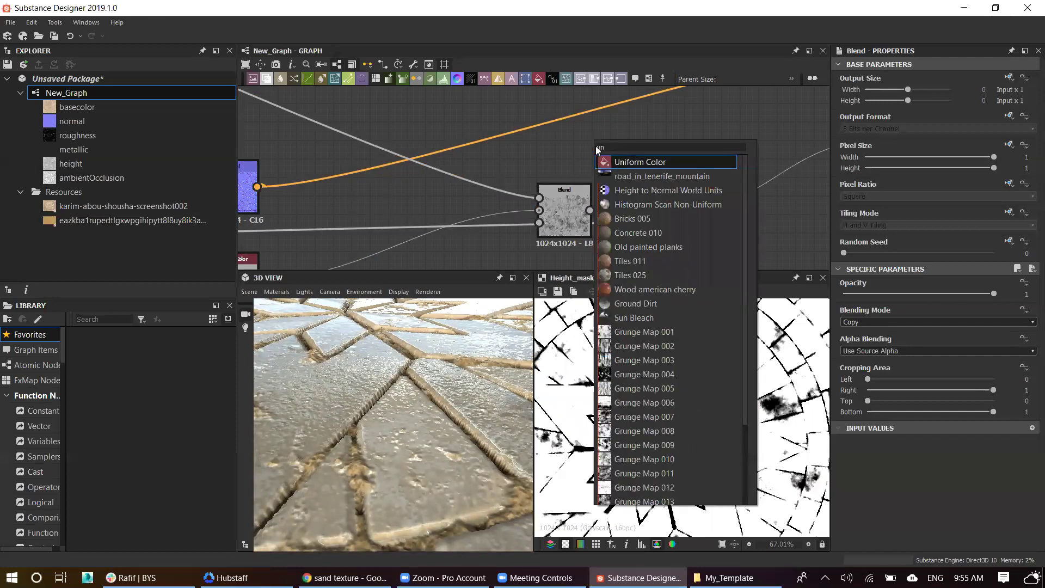
pyautogui.click(615, 164)
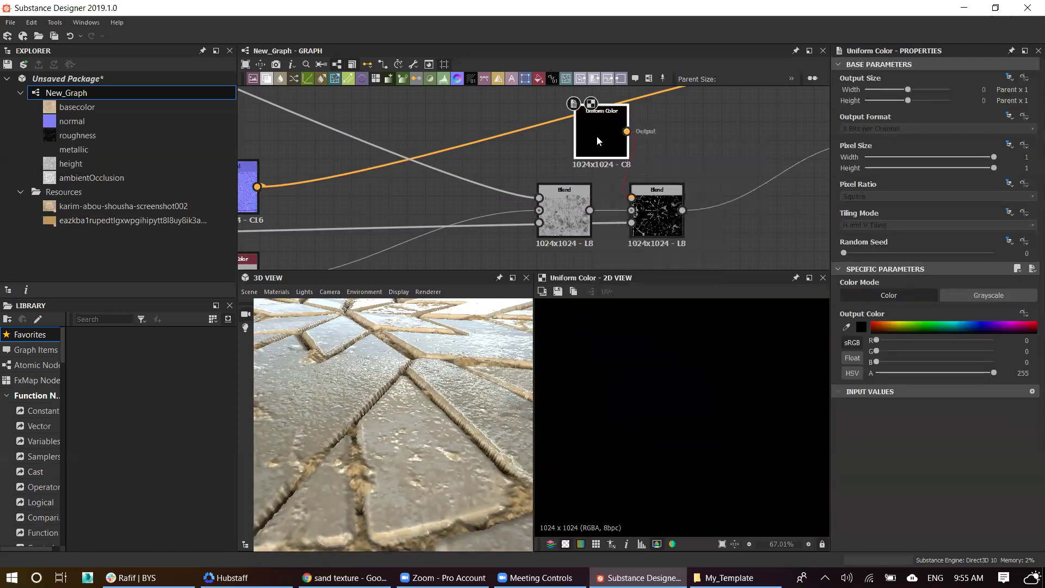
pyautogui.click(991, 299)
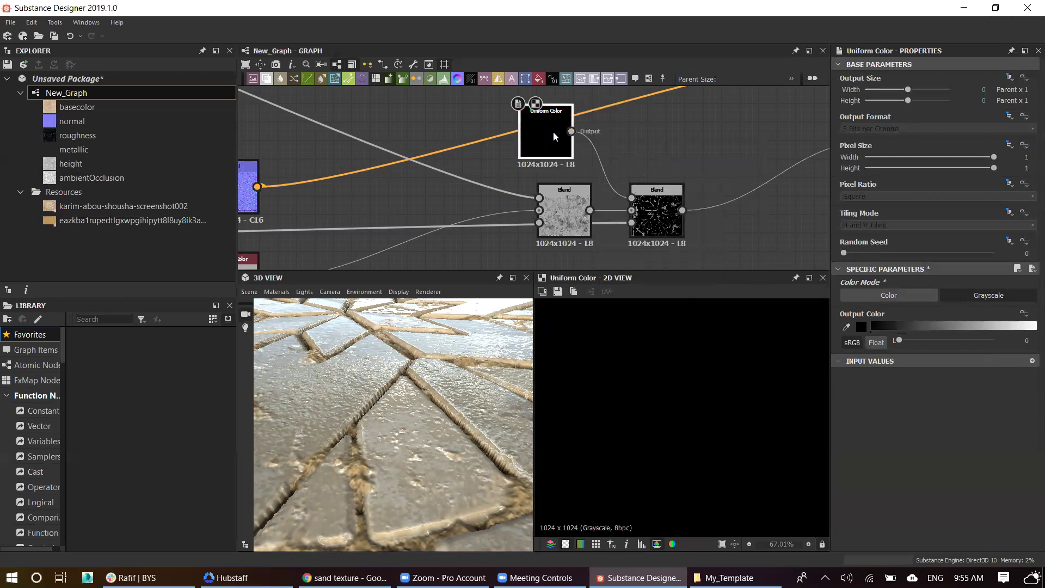
pyautogui.moveTo(1004, 348); pyautogui.dragTo(1030, 349)
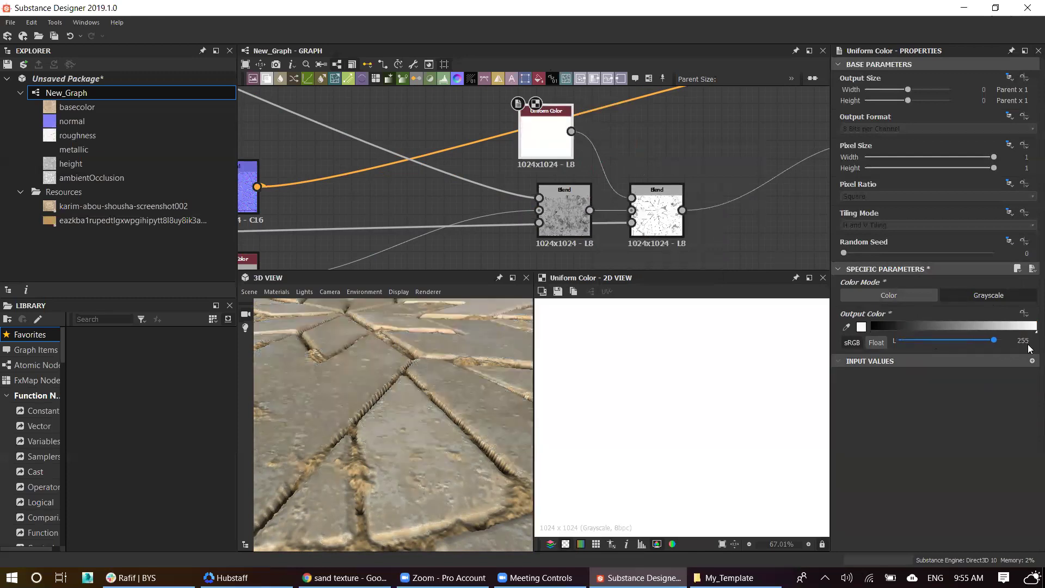
# Step: Insert an Invert Grayscale node on the Height_mask opacity link and preview the second Blend
pyautogui.moveTo(657, 199); pyautogui.dragTo(712, 203)
pyautogui.click(620, 226)
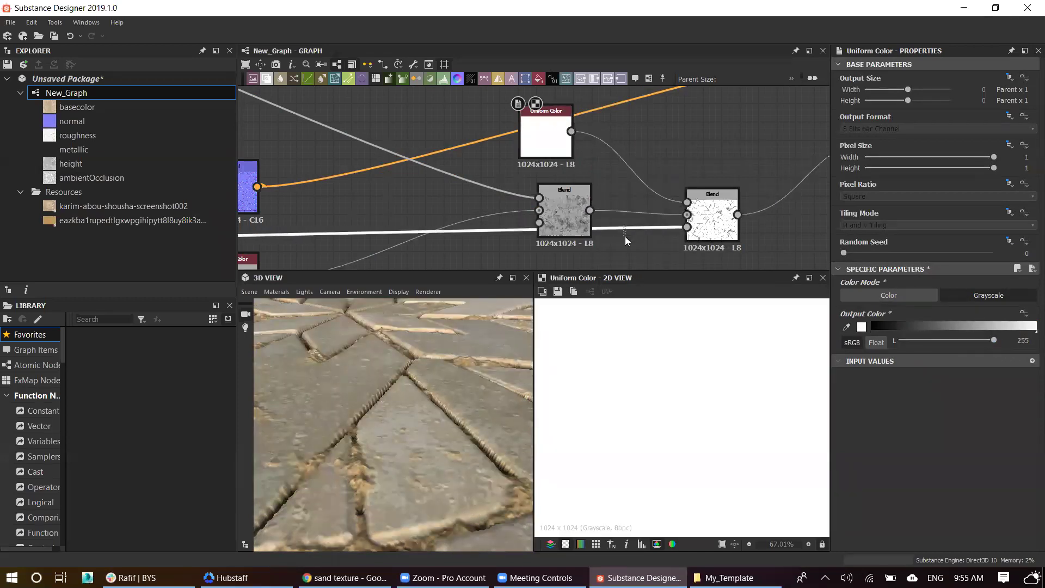
pyautogui.press('space')
pyautogui.write('inv')
pyautogui.click(650, 259)
pyautogui.moveTo(412, 353); pyautogui.dragTo(404, 410)
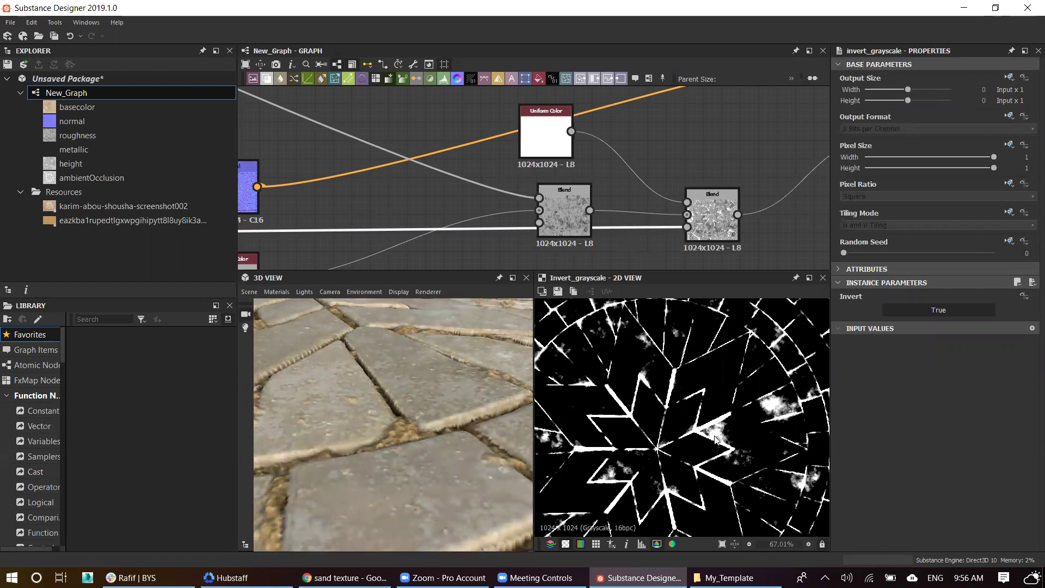
pyautogui.moveTo(652, 224); pyautogui.dragTo(627, 217, button='middle')
pyautogui.doubleClick(689, 213)
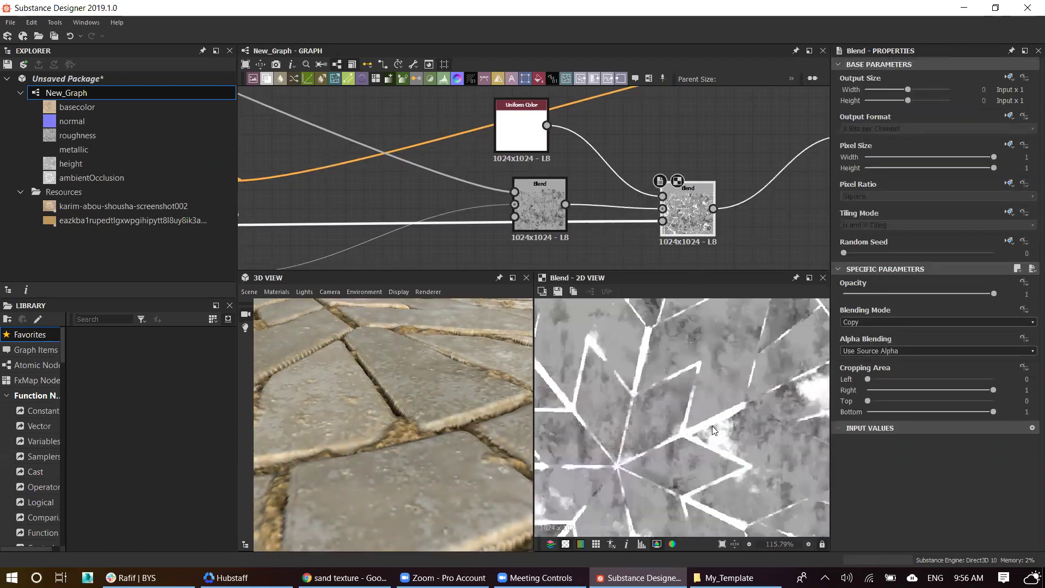
pyautogui.moveTo(411, 421); pyautogui.dragTo(408, 433)
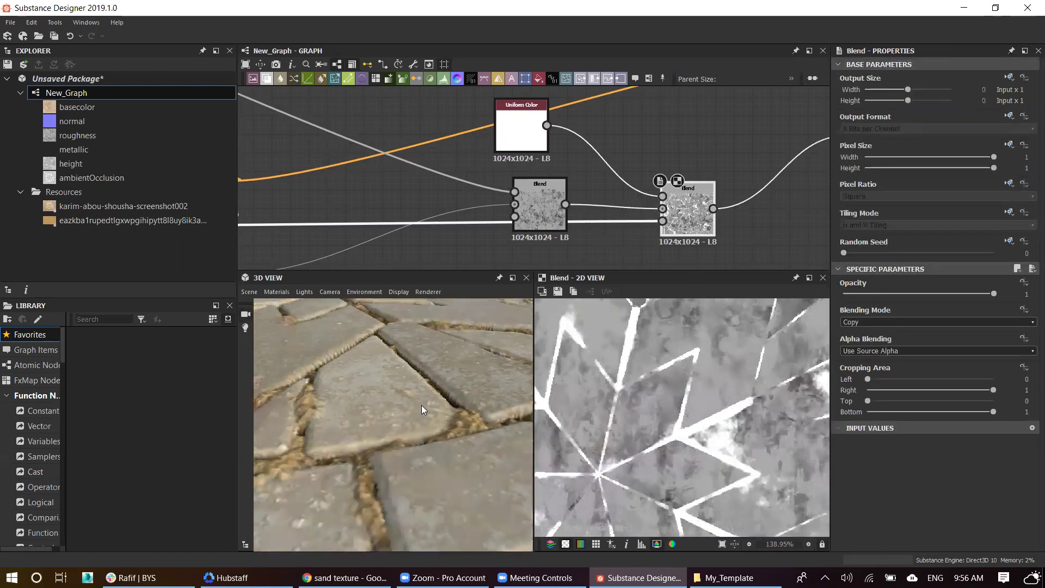
pyautogui.scroll(5, 416, 409)
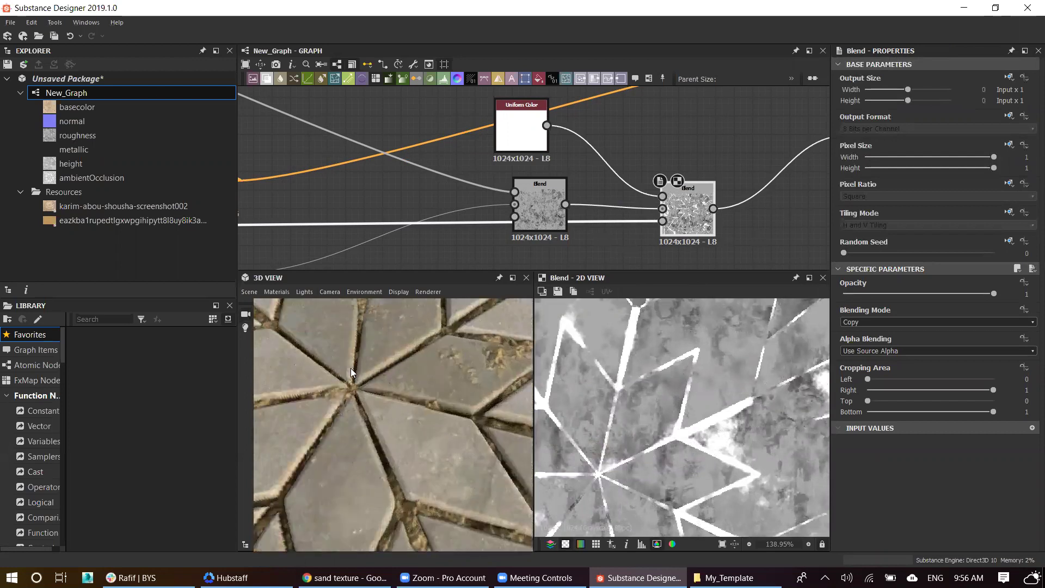
pyautogui.moveTo(352, 368)
pyautogui.mouseDown()
pyautogui.moveTo(409, 371)
pyautogui.moveTo(409, 417)
pyautogui.moveTo(388, 324)
pyautogui.mouseUp()
pyautogui.scroll(-5, 357, 366)
pyautogui.scroll(5, 376, 398)
pyautogui.scroll(-5, 392, 372)
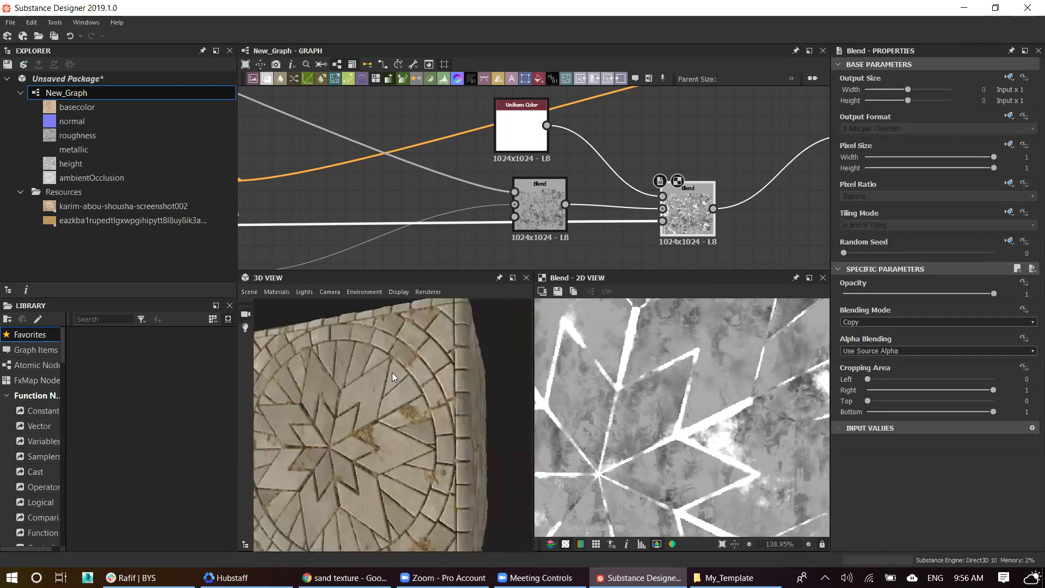
pyautogui.moveTo(396, 373); pyautogui.dragTo(403, 411)
pyautogui.scroll(5, 403, 412)
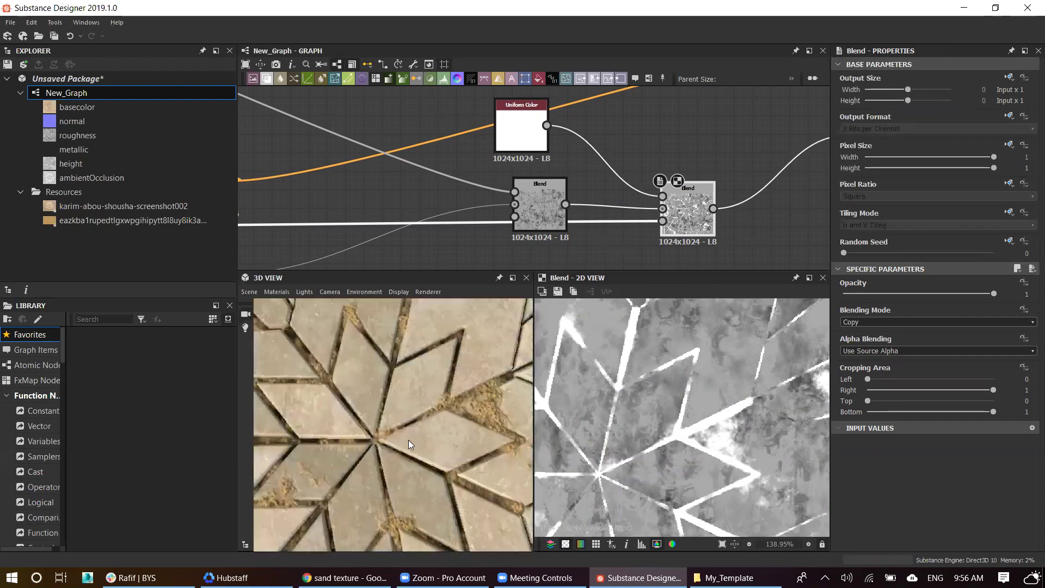
pyautogui.scroll(3, 408, 440)
pyautogui.scroll(-3, 372, 443)
pyautogui.scroll(-1, 363, 431)
pyautogui.scroll(-2, 386, 432)
pyautogui.scroll(-2, 384, 437)
pyautogui.moveTo(387, 416)
pyautogui.mouseDown()
pyautogui.moveTo(365, 389)
pyautogui.moveTo(383, 405)
pyautogui.mouseUp()
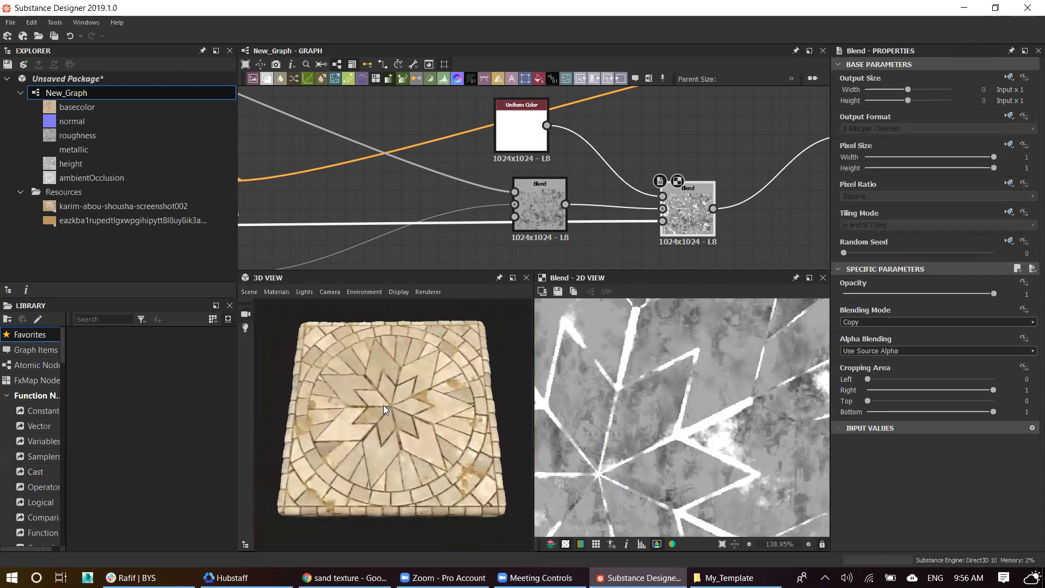
pyautogui.scroll(5, 376, 403)
pyautogui.scroll(1, 370, 399)
pyautogui.scroll(-1, 371, 401)
pyautogui.scroll(-1, 372, 395)
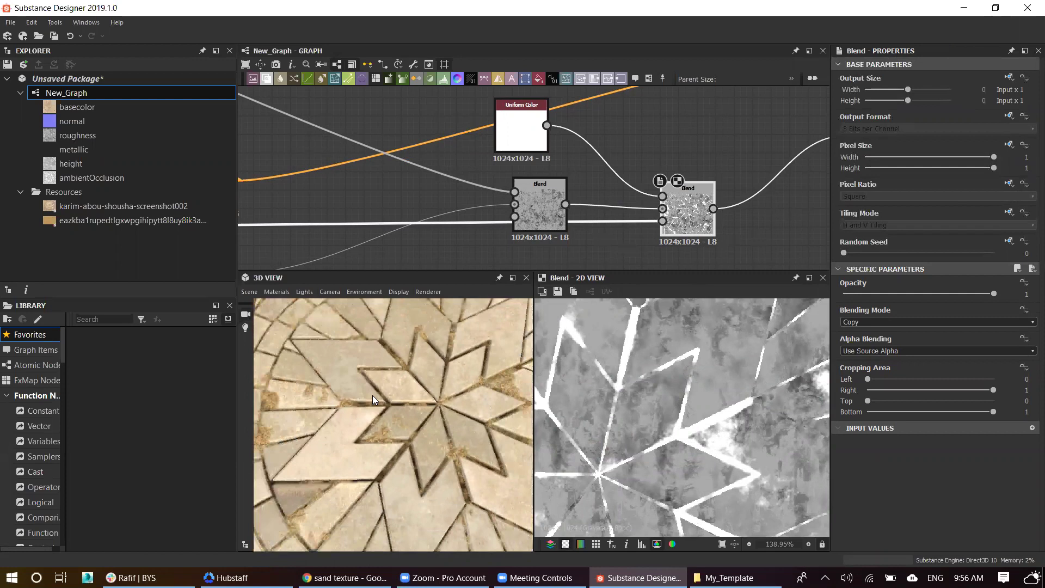
pyautogui.scroll(-1, 372, 408)
pyautogui.scroll(-1, 371, 419)
pyautogui.moveTo(370, 422); pyautogui.dragTo(373, 419)
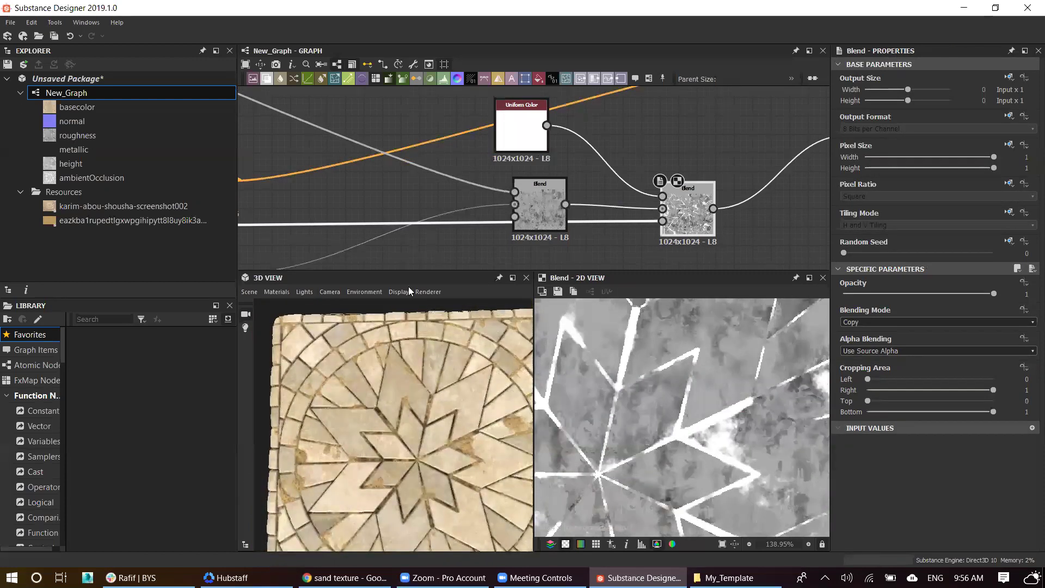
pyautogui.scroll(-2, 390, 196)
pyautogui.scroll(-2, 562, 212)
pyautogui.scroll(-1, 558, 237)
pyautogui.scroll(-2, 439, 213)
pyautogui.scroll(1, 404, 213)
pyautogui.scroll(2, 404, 213)
pyautogui.scroll(-1, 449, 186)
pyautogui.scroll(3, 450, 186)
pyautogui.moveTo(434, 127); pyautogui.dragTo(449, 185, button='middle')
pyautogui.scroll(-2, 430, 144)
pyautogui.scroll(2, 480, 203)
pyautogui.scroll(-2, 481, 203)
pyautogui.scroll(2, 481, 203)
# Step: Inspect the star mask's Transformation 2D, Subtract and Add blend nodes feeding the Bevel
pyautogui.click(481, 203)
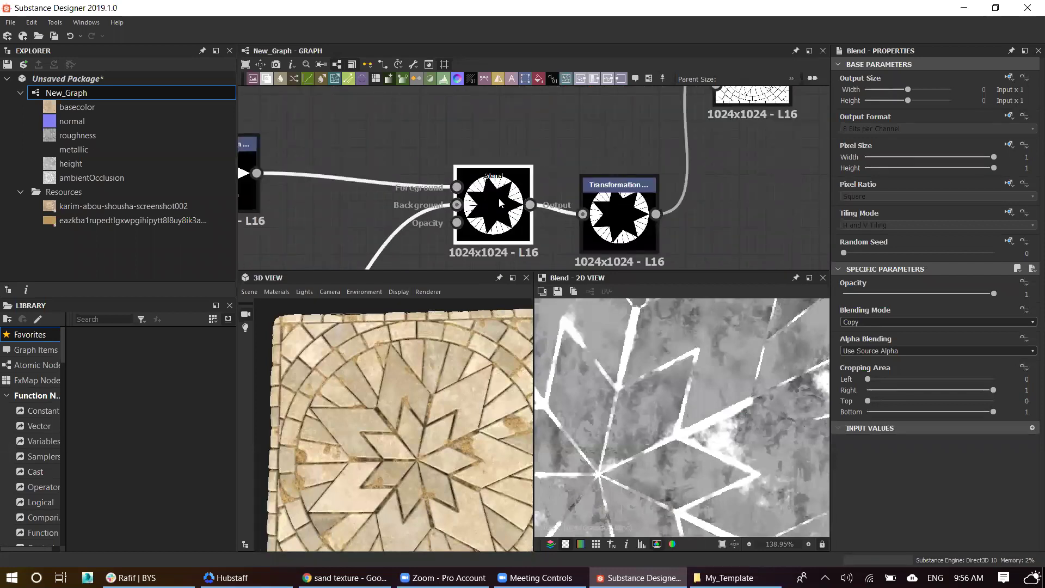
pyautogui.doubleClick(618, 218)
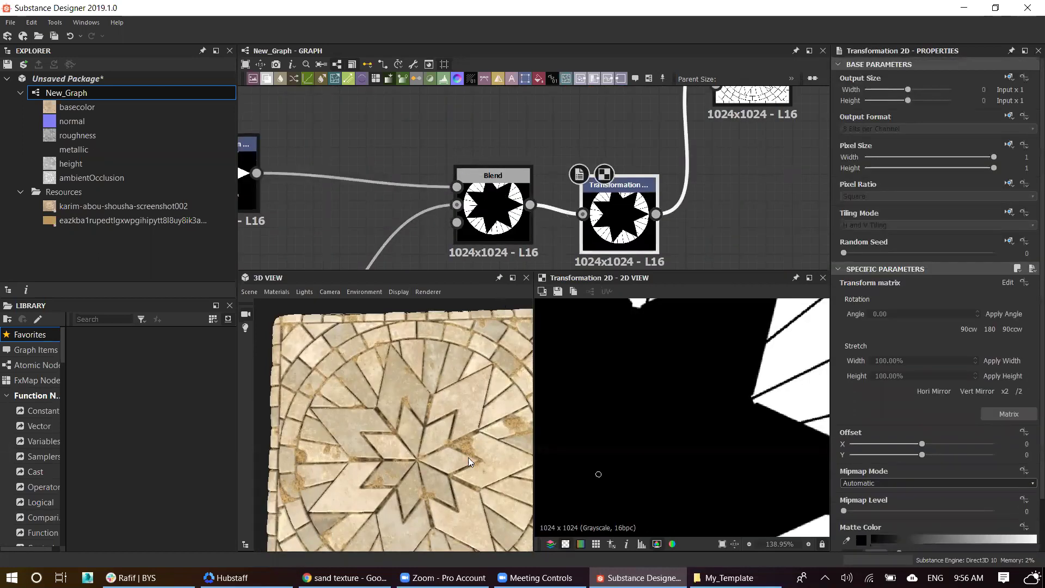
pyautogui.scroll(-2, 590, 140)
pyautogui.moveTo(590, 140); pyautogui.dragTo(626, 218, button='middle')
pyautogui.doubleClick(626, 218)
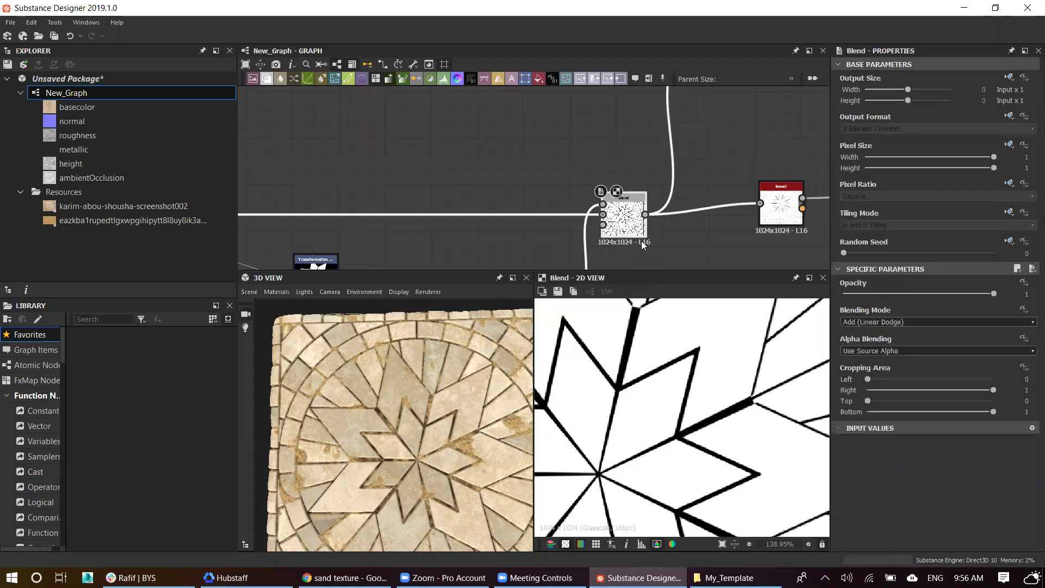
pyautogui.scroll(-3, 702, 419)
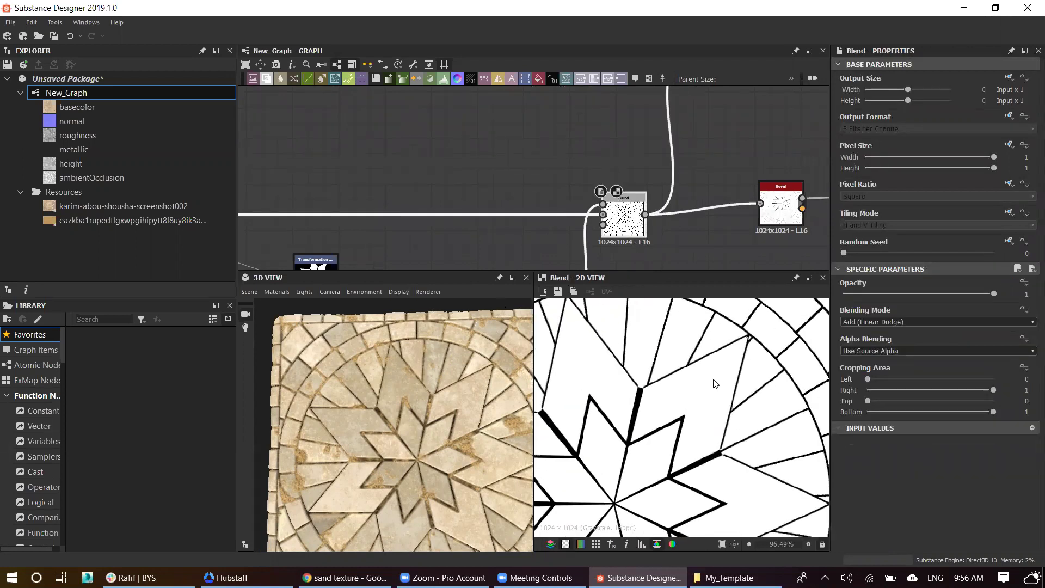
pyautogui.scroll(-3, 715, 385)
pyautogui.moveTo(567, 202)
pyautogui.mouseDown(button='middle')
pyautogui.moveTo(592, 241)
pyautogui.moveTo(543, 183)
pyautogui.mouseUp(button='middle')
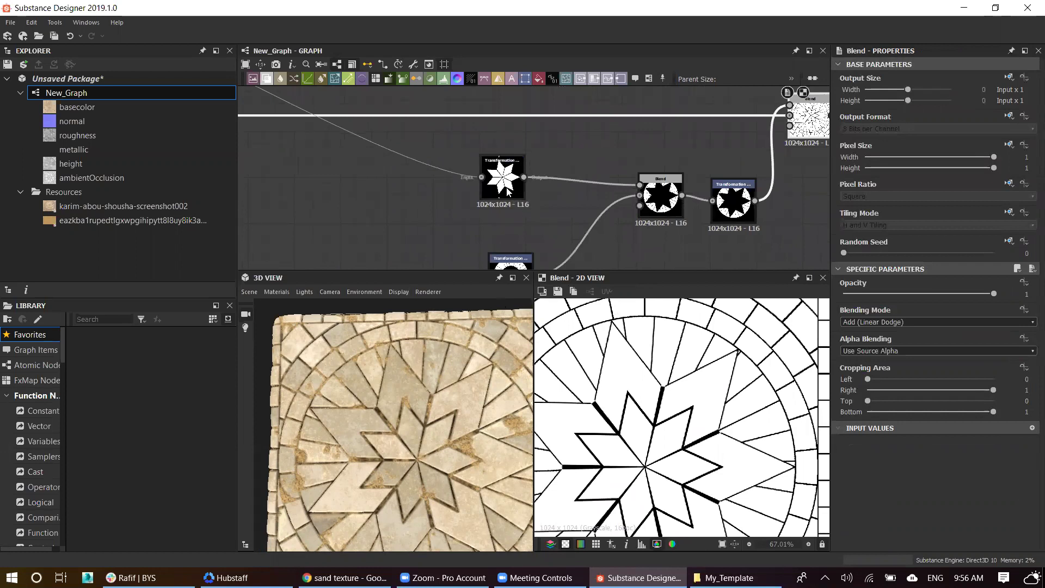
pyautogui.moveTo(708, 212); pyautogui.dragTo(638, 210, button='middle')
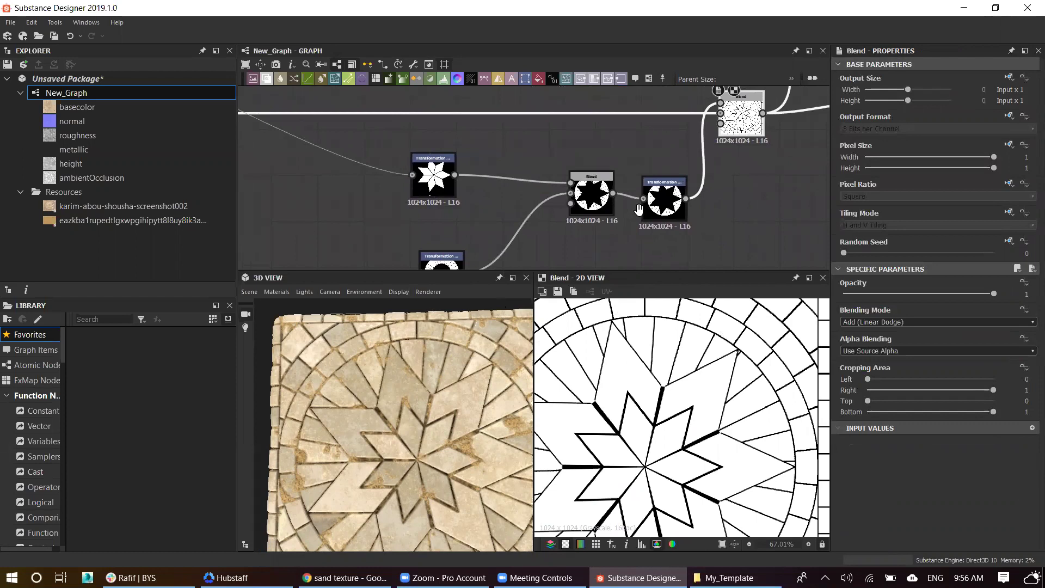
pyautogui.click(592, 180)
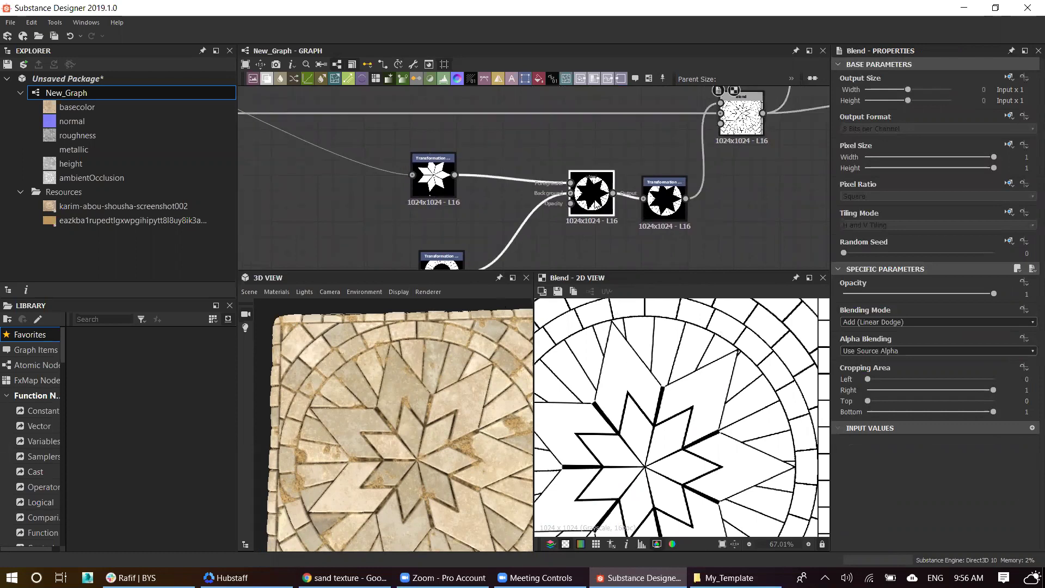
pyautogui.click(665, 199)
pyautogui.click(735, 122)
pyautogui.moveTo(727, 136); pyautogui.dragTo(626, 191, button='middle')
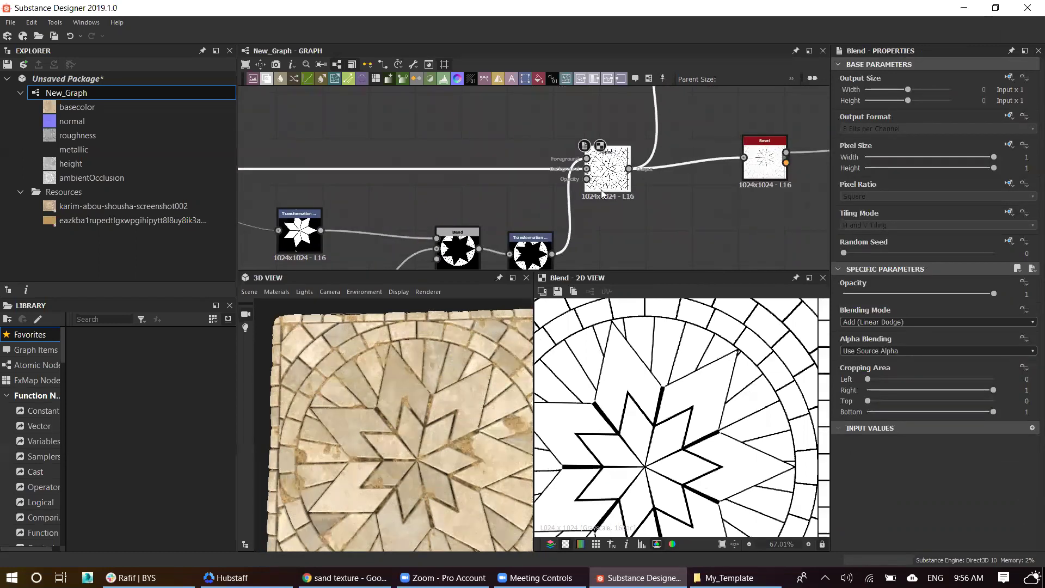
# Step: Insert a trial Blend before the Bevel fed by the star Transformation 2D, trying Add and Multiply
pyautogui.press('space')
pyautogui.click(636, 206)
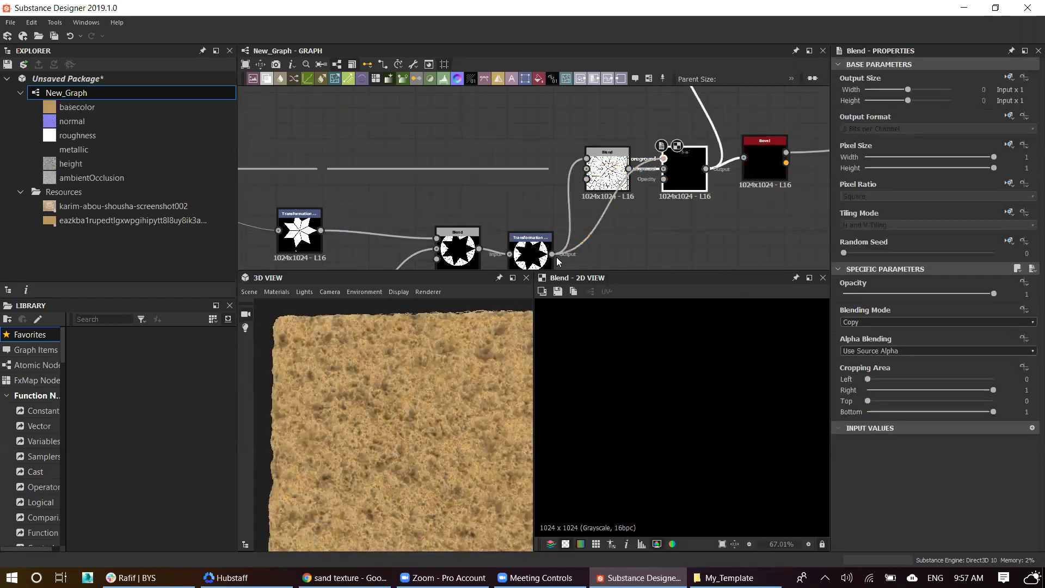
pyautogui.moveTo(321, 230); pyautogui.dragTo(663, 159)
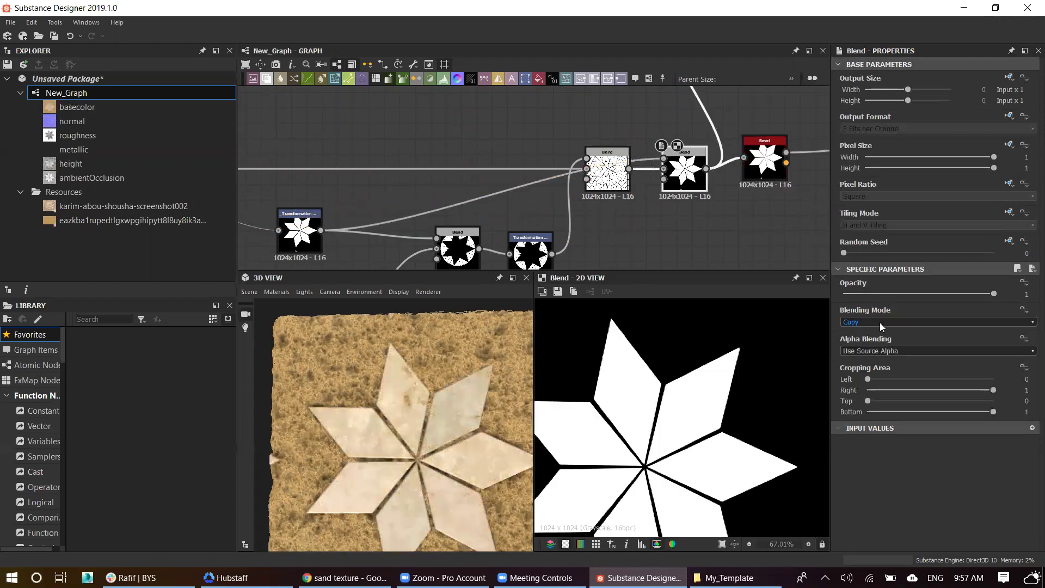
pyautogui.scroll(-1, 882, 319)
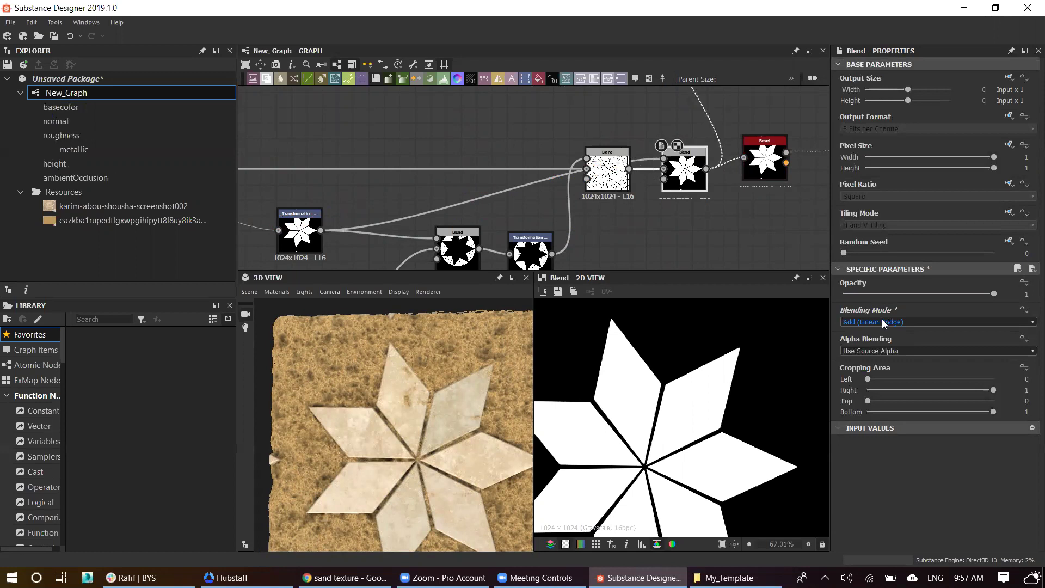
pyautogui.scroll(-2, 882, 319)
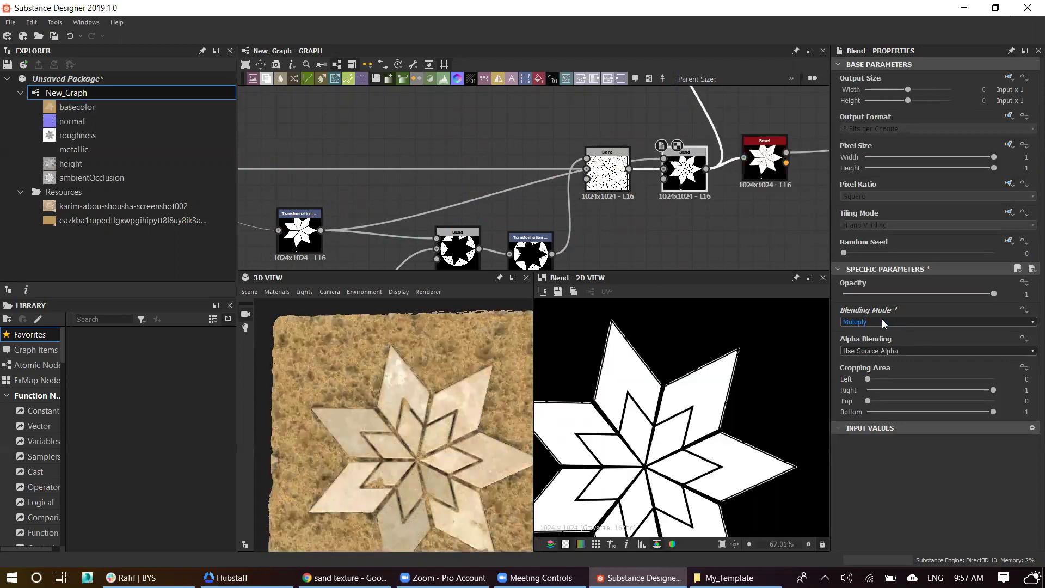
pyautogui.scroll(-1, 882, 319)
pyautogui.scroll(1, 882, 319)
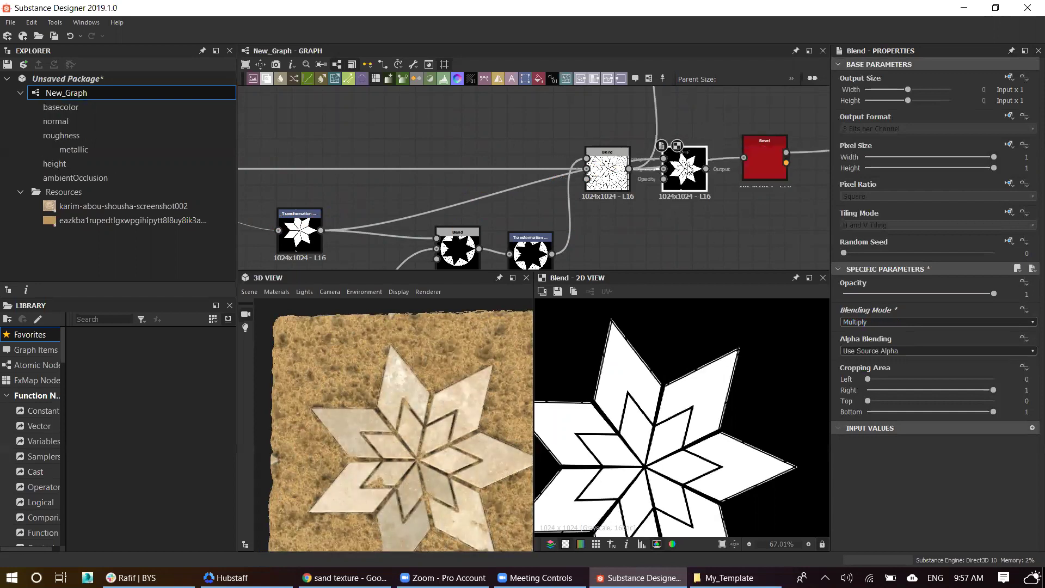
pyautogui.moveTo(684, 168); pyautogui.dragTo(593, 98)
# Step: Delete the trial star Blend, recheck the original previews, and bring up Chrome's sand texture results
pyautogui.press('Delete')
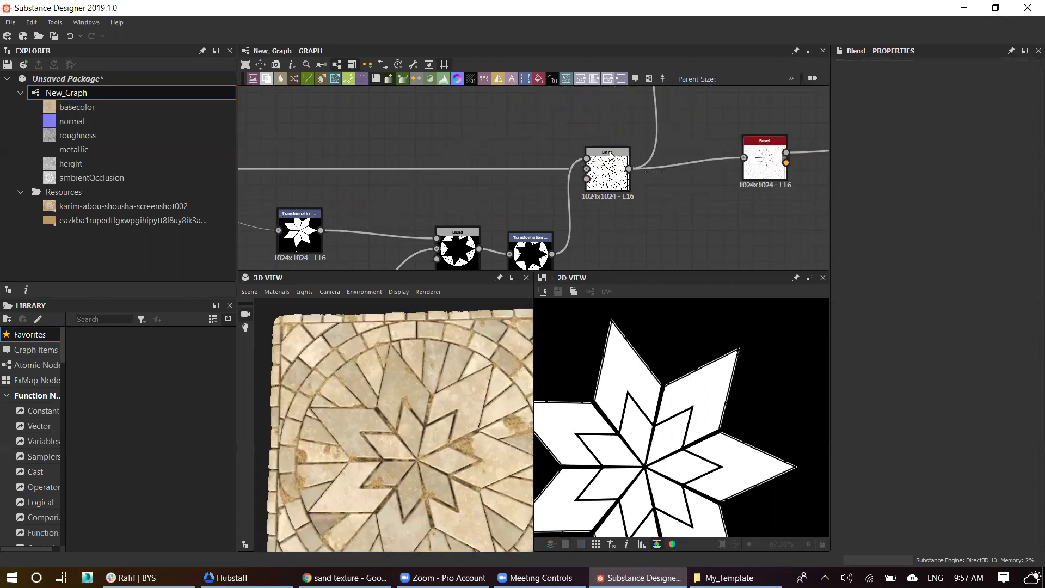
pyautogui.doubleClick(607, 169)
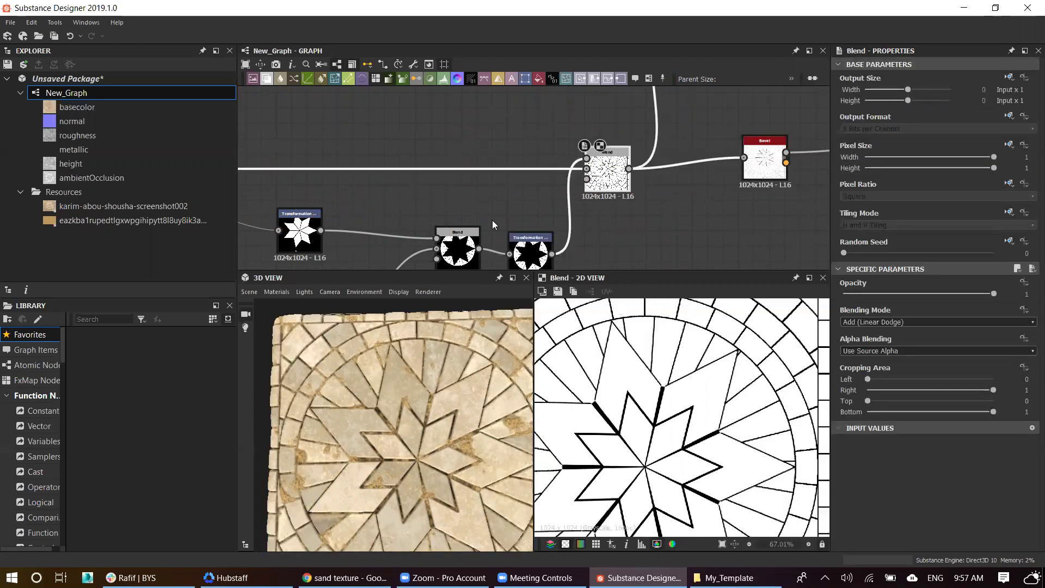
pyautogui.moveTo(493, 224); pyautogui.dragTo(510, 225, button='middle')
pyautogui.doubleClick(316, 231)
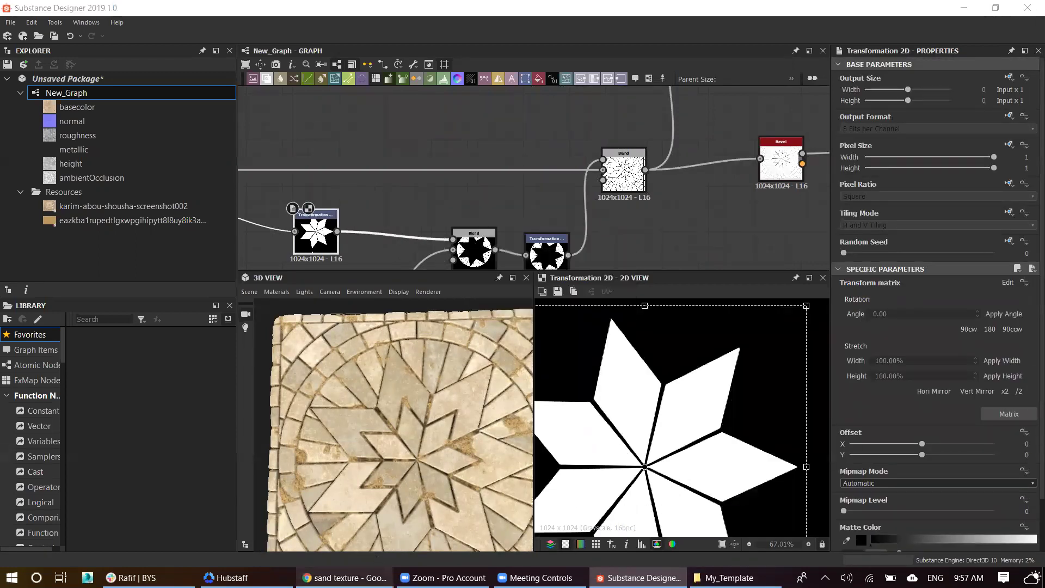
pyautogui.click(373, 577)
# Step: Compare the Google sand texture results with the ArtStation star-mosaic reference, then return to Substance Designer
pyautogui.click(624, 474)
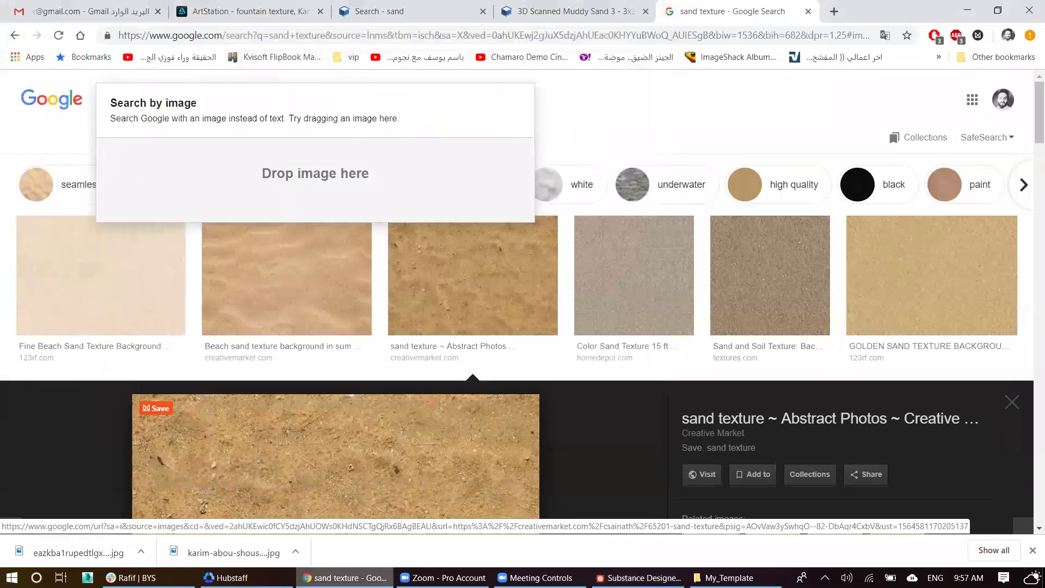
pyautogui.hotkey('alt', 'Tab')
pyautogui.moveTo(442, 197)
pyautogui.mouseDown(button='middle')
pyautogui.moveTo(450, 184)
pyautogui.moveTo(619, 242)
pyautogui.mouseUp(button='middle')
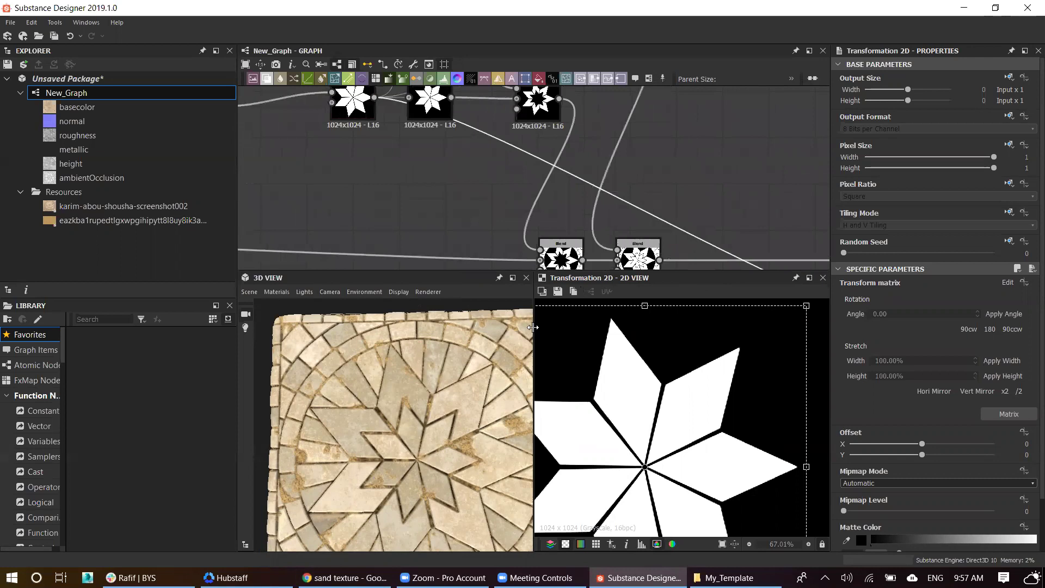
pyautogui.click(344, 578)
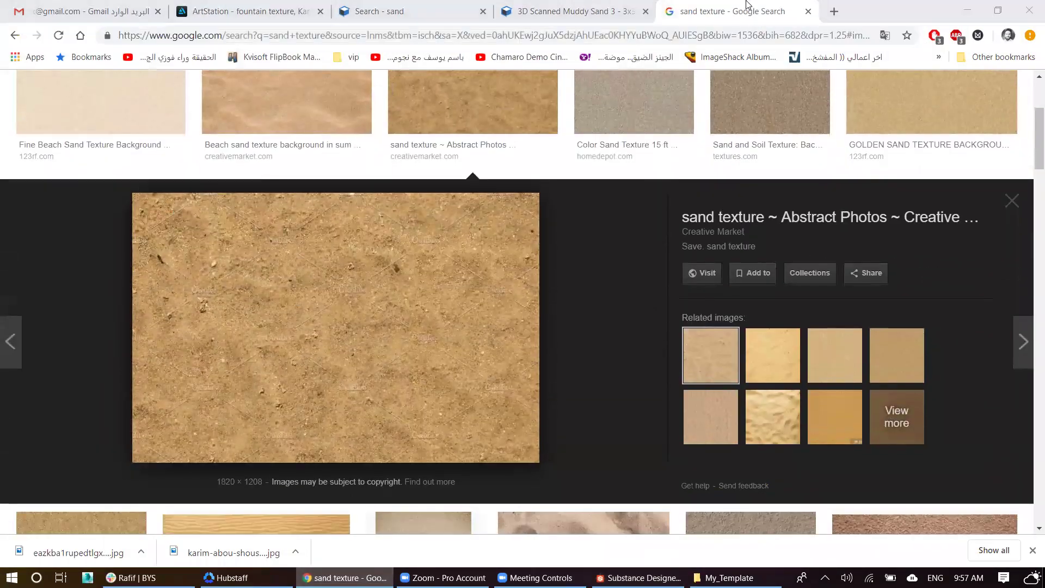
pyautogui.click(247, 10)
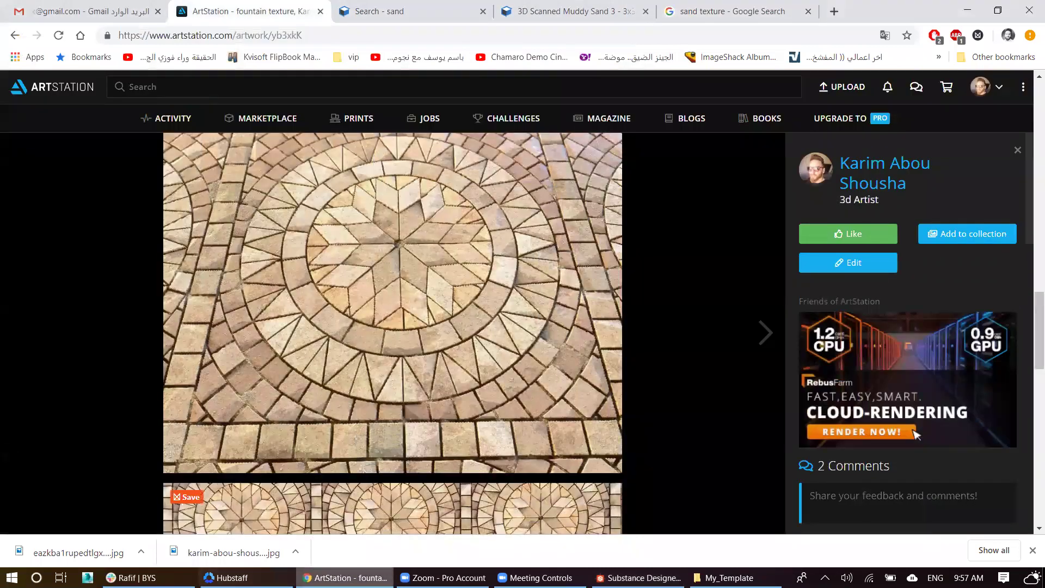
pyautogui.hotkey('alt', 'Tab')
pyautogui.scroll(-5, 640, 197)
pyautogui.scroll(-2, 640, 197)
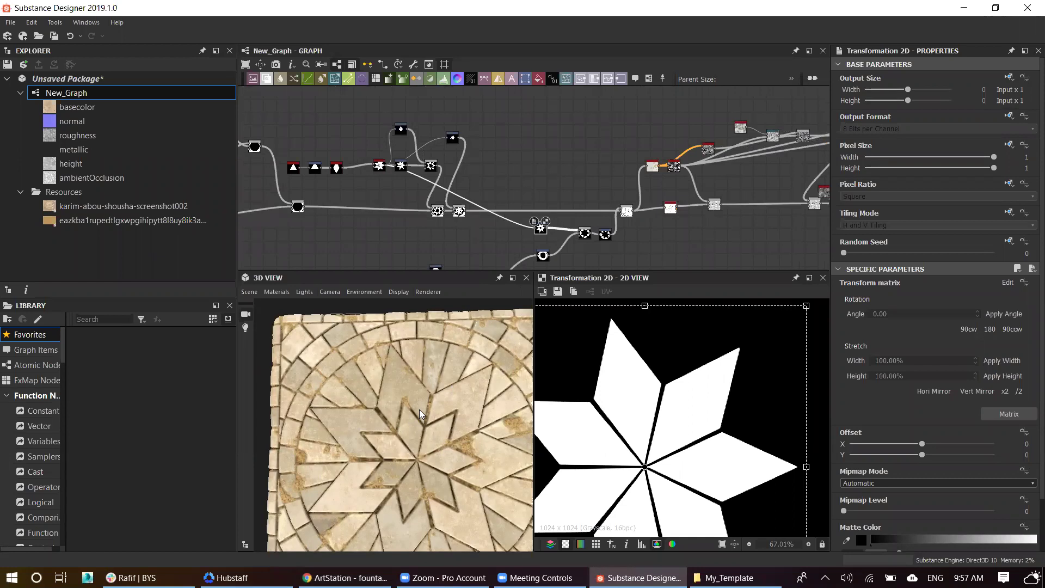
# Step: Orbit and zoom the 3D view to inspect the sand-filled seams on the tile
pyautogui.scroll(2, 419, 410)
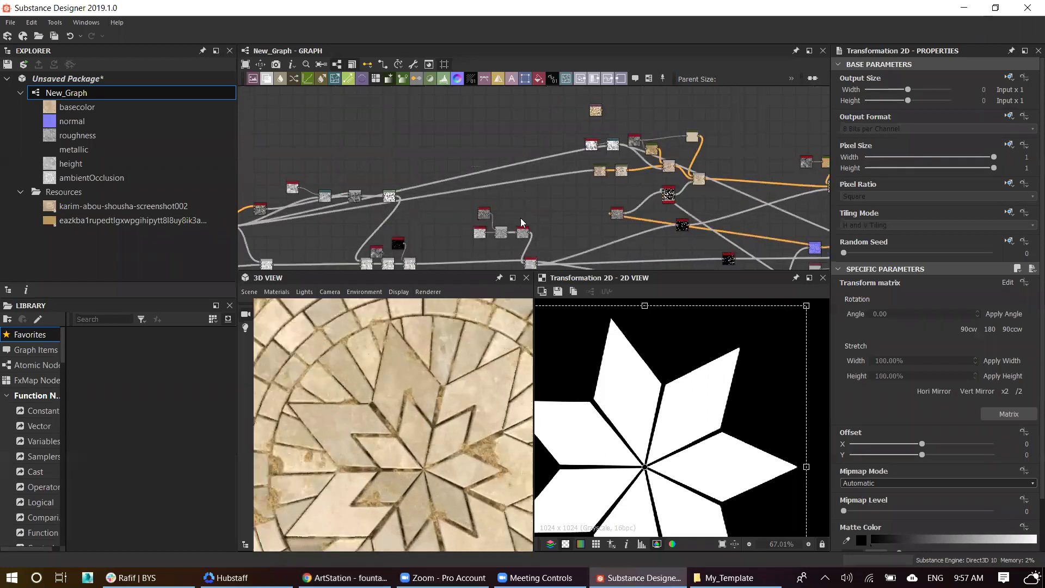
pyautogui.scroll(-3, 418, 360)
pyautogui.moveTo(580, 147); pyautogui.dragTo(357, 156, button='middle')
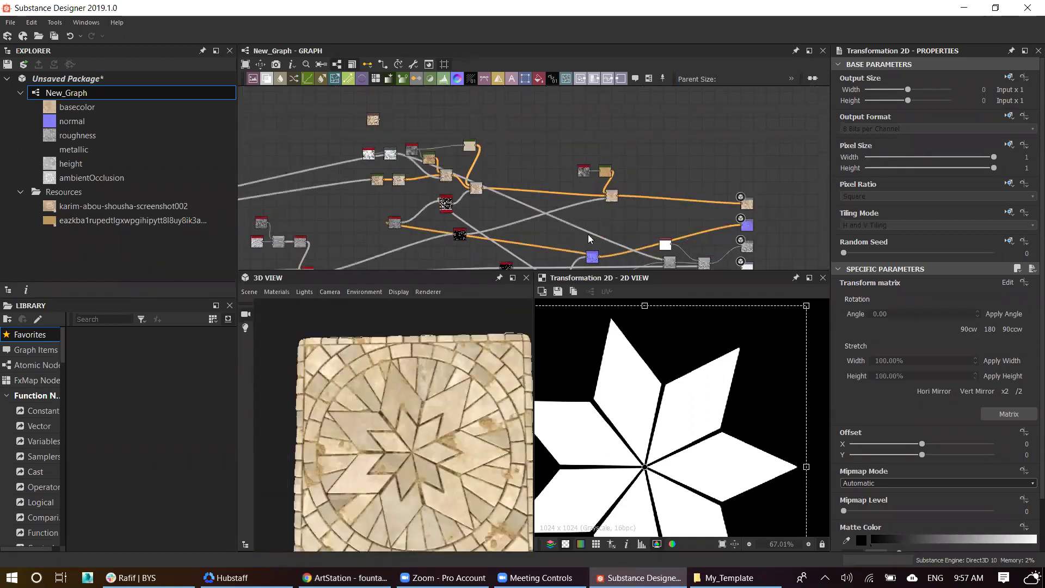
pyautogui.scroll(-2, 455, 388)
pyautogui.scroll(2, 439, 407)
pyautogui.scroll(2, 430, 445)
pyautogui.scroll(2, 382, 421)
pyautogui.scroll(2, 378, 422)
pyautogui.scroll(-3, 381, 430)
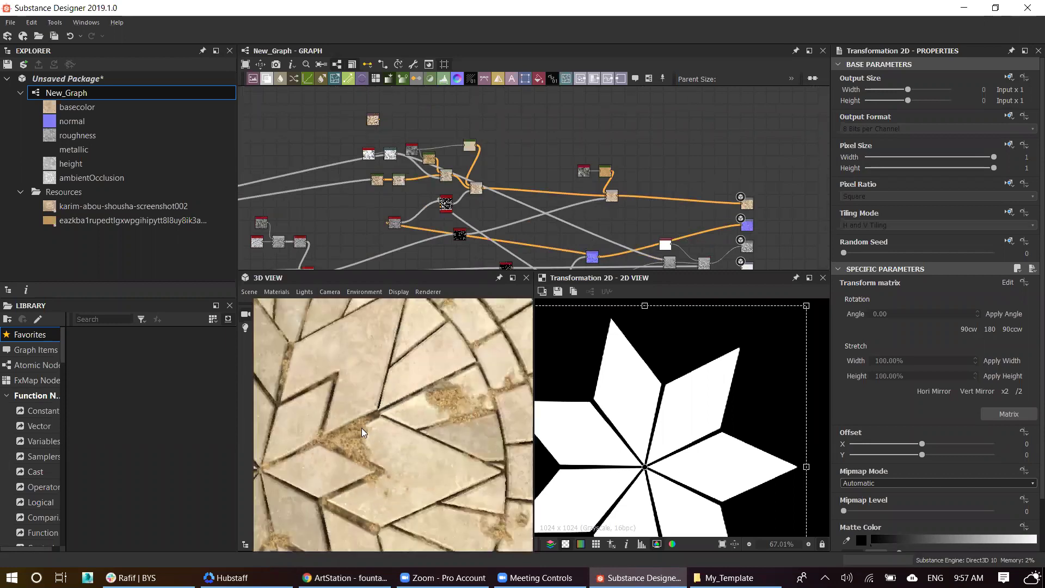
pyautogui.scroll(1, 362, 427)
pyautogui.scroll(-3, 388, 427)
pyautogui.moveTo(391, 406)
pyautogui.mouseDown()
pyautogui.moveTo(439, 400)
pyautogui.moveTo(411, 381)
pyautogui.mouseUp()
pyautogui.scroll(2, 450, 389)
pyautogui.scroll(3, 381, 370)
pyautogui.moveTo(353, 361); pyautogui.dragTo(370, 358)
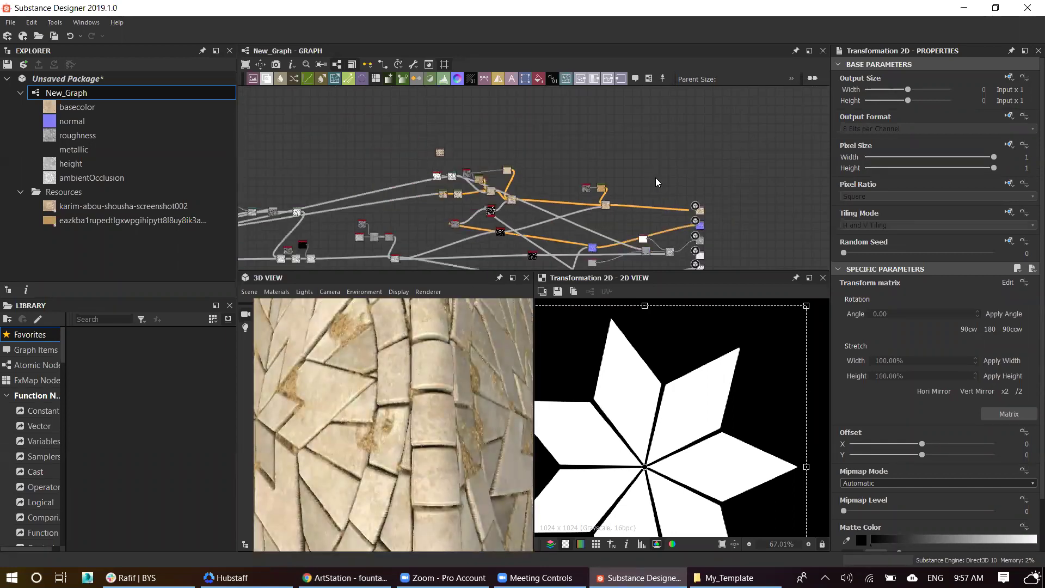
pyautogui.scroll(5, 559, 222)
# Step: Preview the stone-and-sand colour blend and orbit the tile to view the star and slab edges
pyautogui.doubleClick(558, 206)
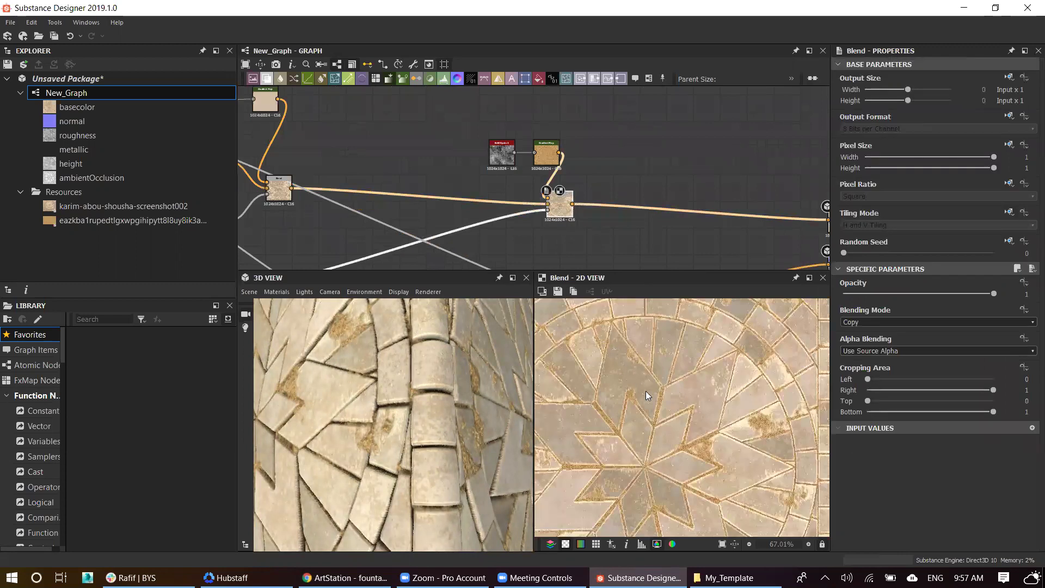
pyautogui.scroll(-3, 288, 341)
pyautogui.scroll(-3, 307, 376)
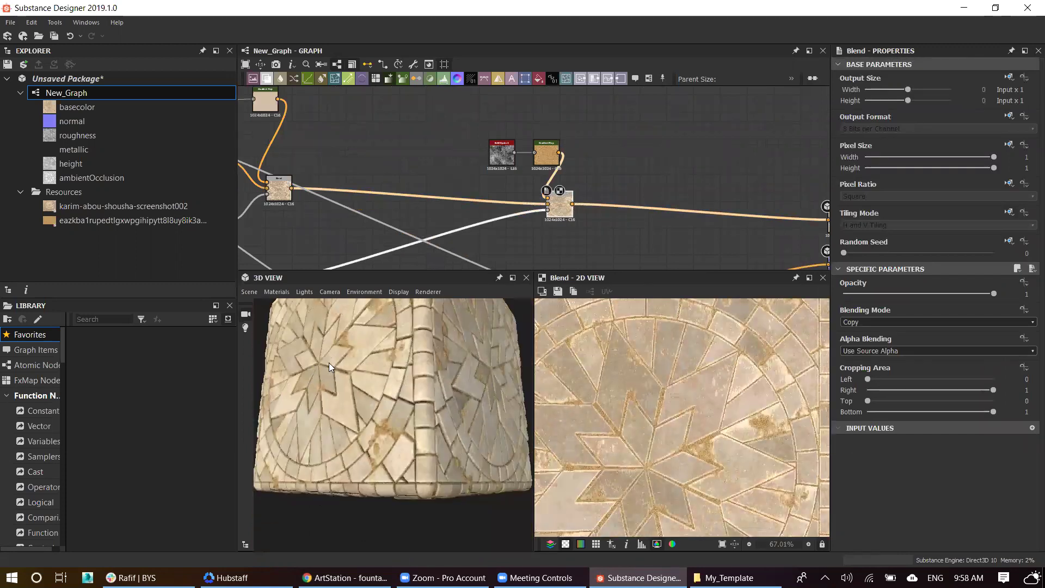
pyautogui.moveTo(329, 363); pyautogui.dragTo(374, 387)
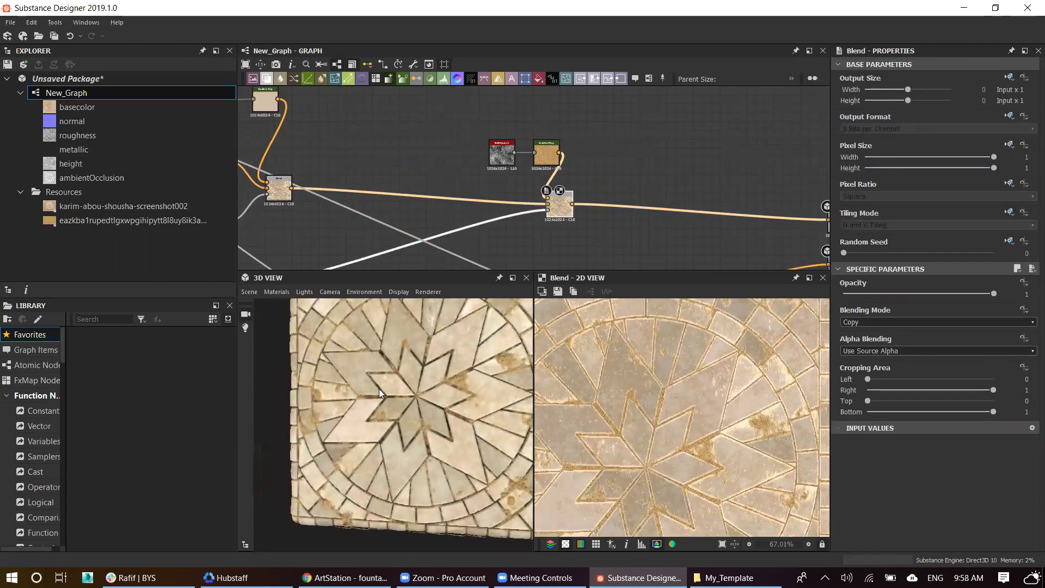
pyautogui.scroll(2, 390, 384)
pyautogui.moveTo(354, 422)
pyautogui.mouseDown()
pyautogui.moveTo(346, 431)
pyautogui.moveTo(415, 382)
pyautogui.moveTo(403, 396)
pyautogui.mouseUp()
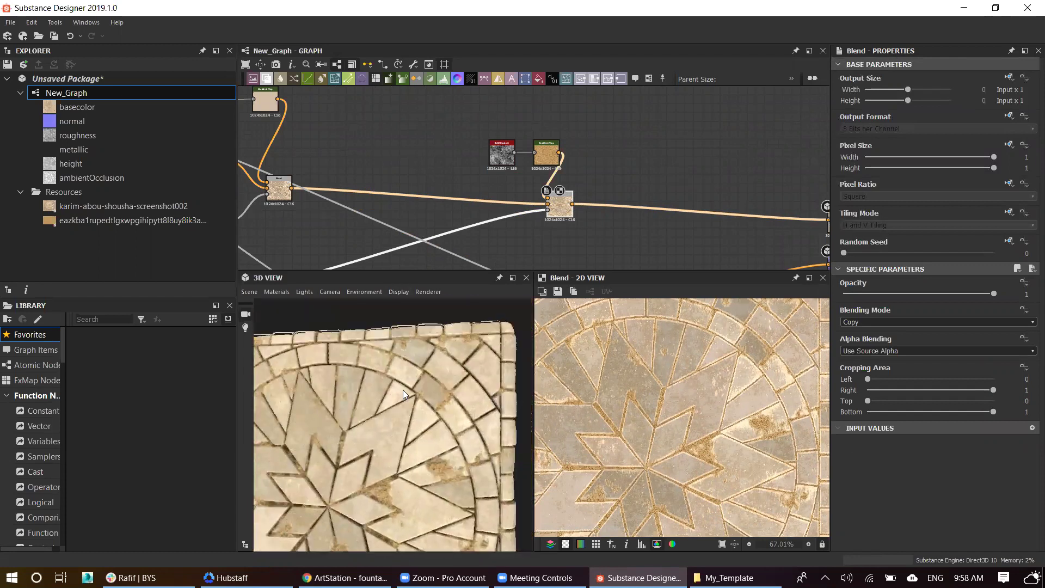
pyautogui.scroll(3, 422, 403)
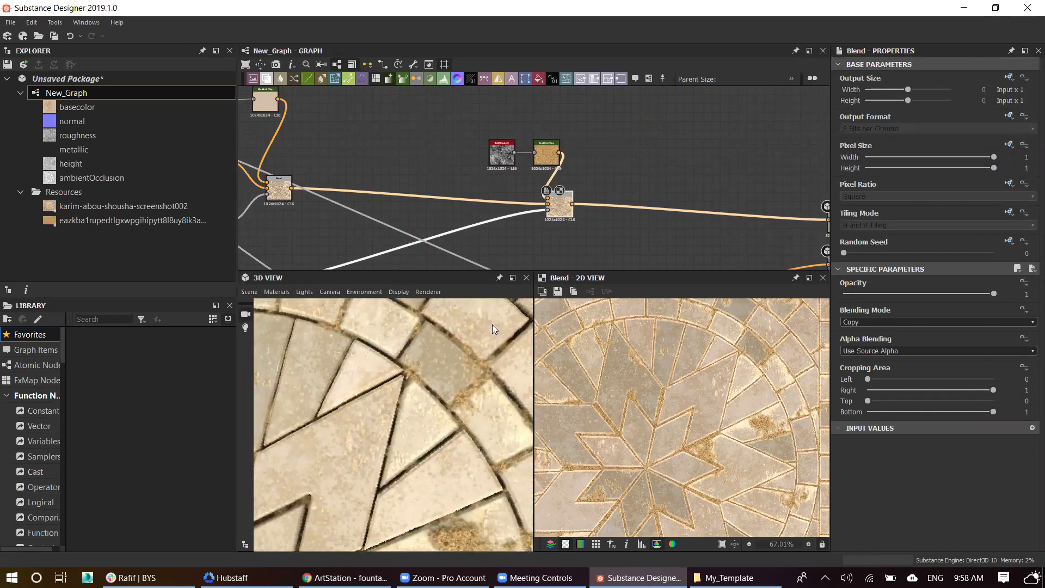
pyautogui.scroll(-3, 393, 411)
pyautogui.scroll(-3, 423, 407)
pyautogui.moveTo(360, 406); pyautogui.dragTo(412, 412)
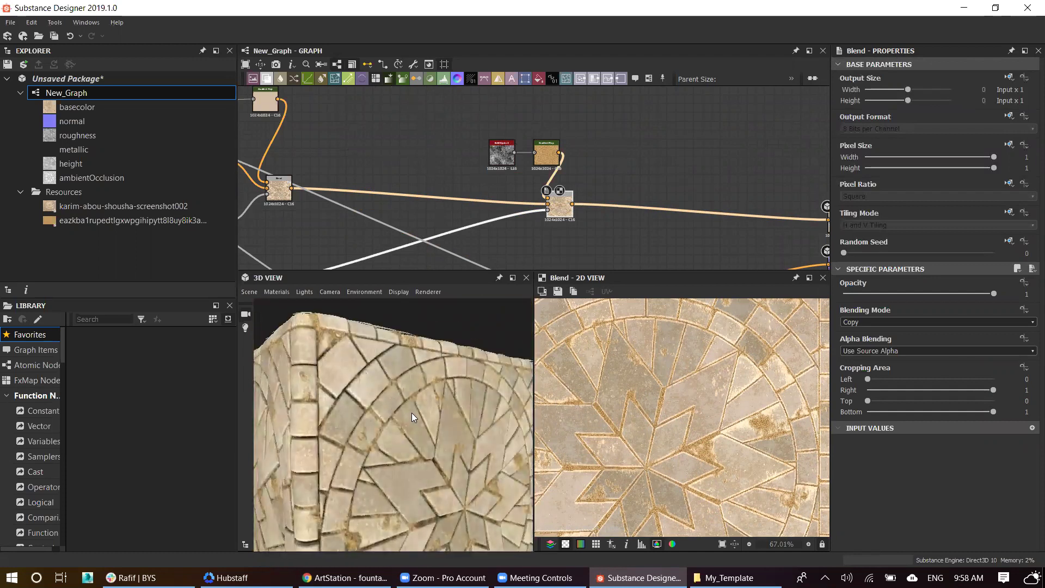
pyautogui.scroll(3, 347, 387)
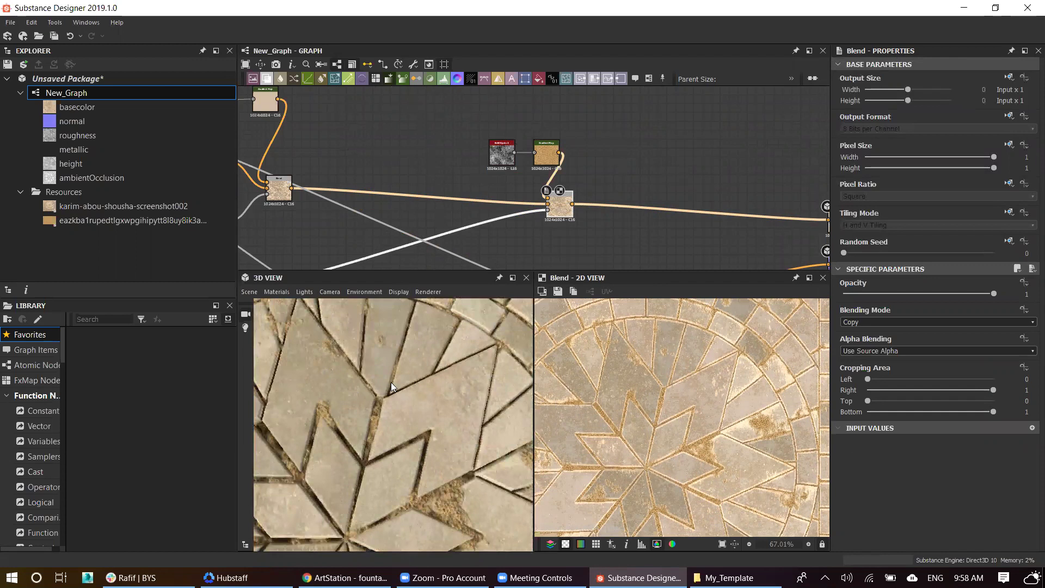
pyautogui.scroll(-2, 392, 379)
pyautogui.scroll(-2, 402, 377)
pyautogui.moveTo(450, 370)
pyautogui.mouseDown()
pyautogui.moveTo(472, 354)
pyautogui.moveTo(451, 467)
pyautogui.moveTo(496, 452)
pyautogui.moveTo(491, 384)
pyautogui.moveTo(388, 378)
pyautogui.moveTo(418, 391)
pyautogui.mouseUp()
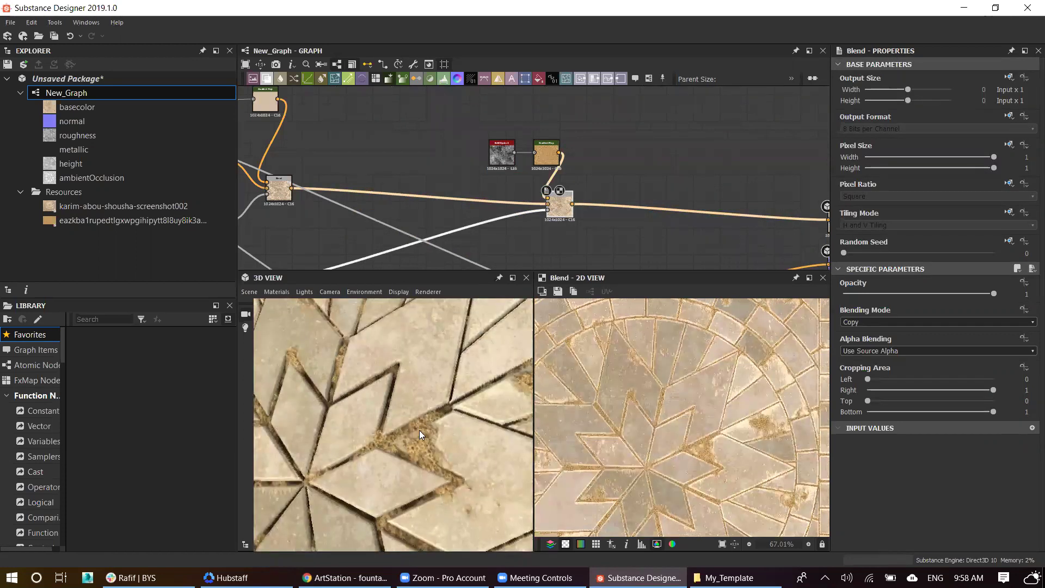
pyautogui.moveTo(419, 430); pyautogui.dragTo(433, 442)
pyautogui.scroll(2, 555, 154)
# Step: Check the sand Gradient Map node, then pan the graph to the height noise chain
pyautogui.scroll(1, 554, 154)
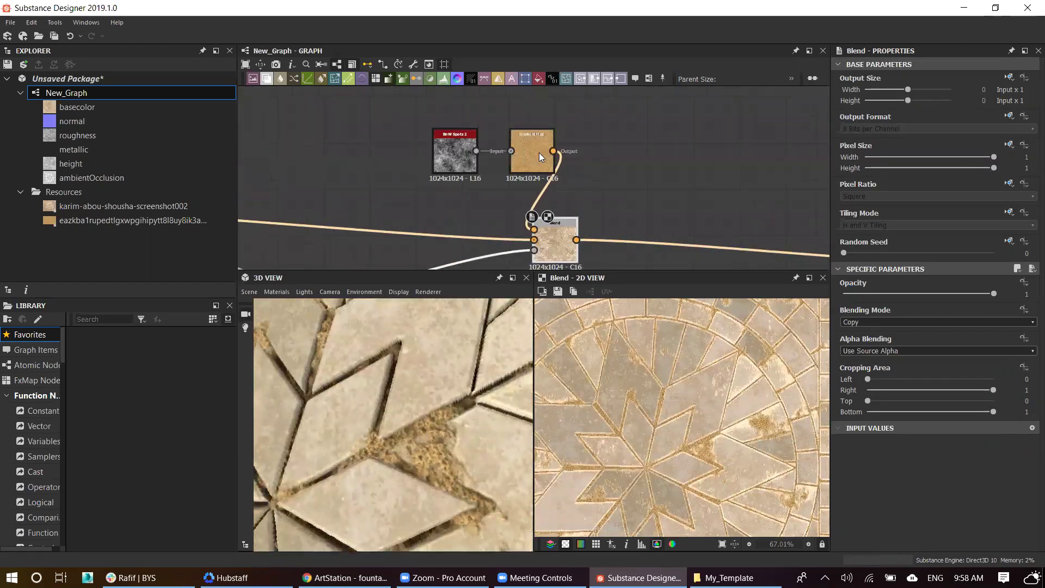
pyautogui.click(538, 152)
pyautogui.moveTo(444, 513); pyautogui.dragTo(442, 463)
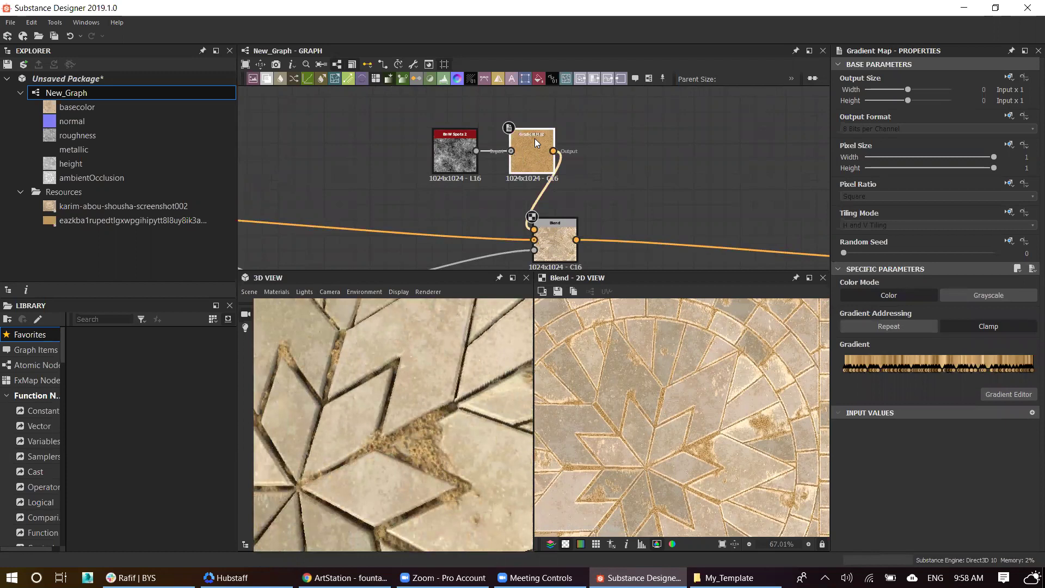
pyautogui.rightClick(534, 138)
pyautogui.press('Escape')
pyautogui.moveTo(566, 192); pyautogui.dragTo(604, 147, button='middle')
pyautogui.scroll(-4, 610, 174)
pyautogui.moveTo(616, 201)
pyautogui.mouseDown(button='middle')
pyautogui.moveTo(558, 172)
pyautogui.moveTo(729, 230)
pyautogui.moveTo(606, 201)
pyautogui.mouseUp(button='middle')
pyautogui.scroll(3, 598, 163)
# Step: Insert a Blend node after the Blur HQ Grayscale node
pyautogui.click(584, 123)
pyautogui.press('space')
pyautogui.write('v')
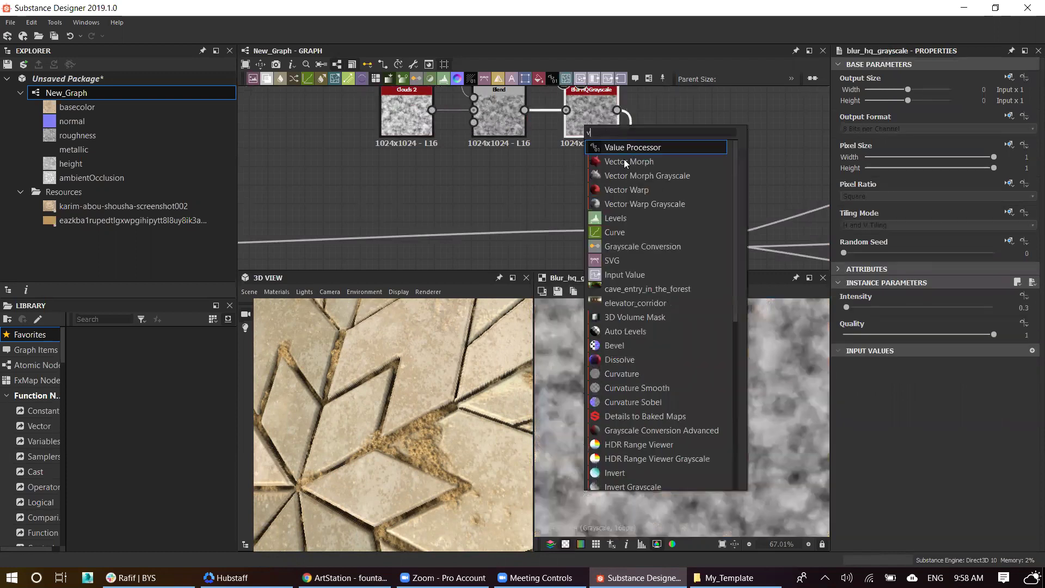
pyautogui.press('Return')
pyautogui.press('space')
pyautogui.write('b')
pyautogui.press('Return')
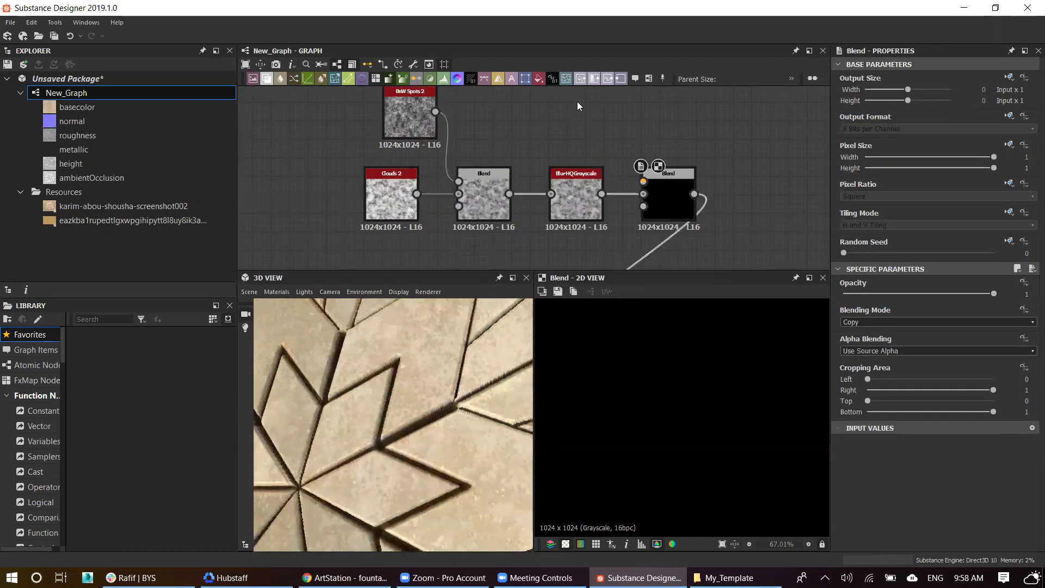
# Step: Feed a White Noise node into the Blend's top input at 0.04 opacity
pyautogui.press('space')
pyautogui.write('wh')
pyautogui.press('Return')
pyautogui.moveTo(602, 93); pyautogui.dragTo(655, 183)
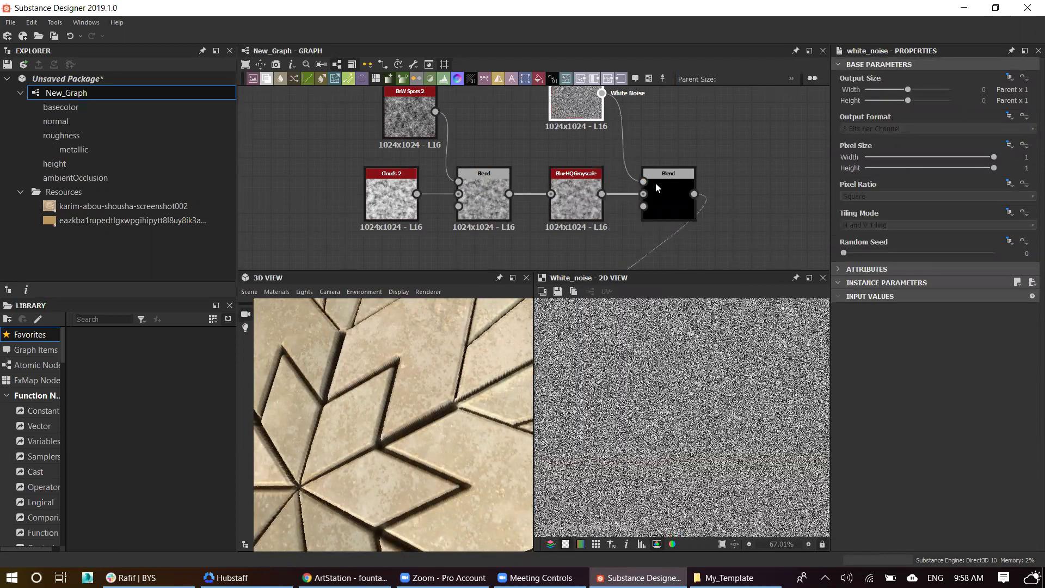
pyautogui.click(655, 183)
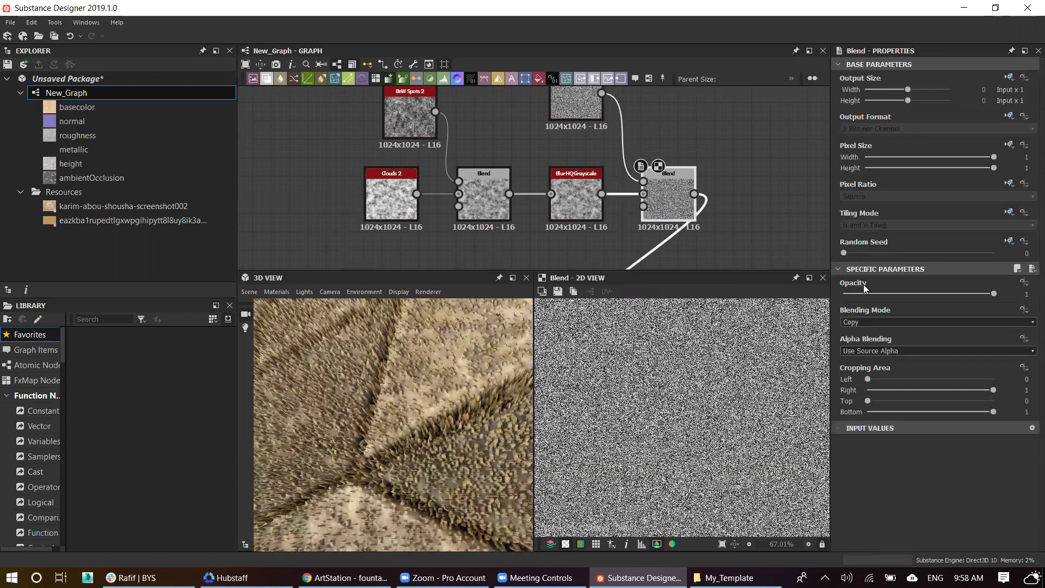
pyautogui.click(859, 293)
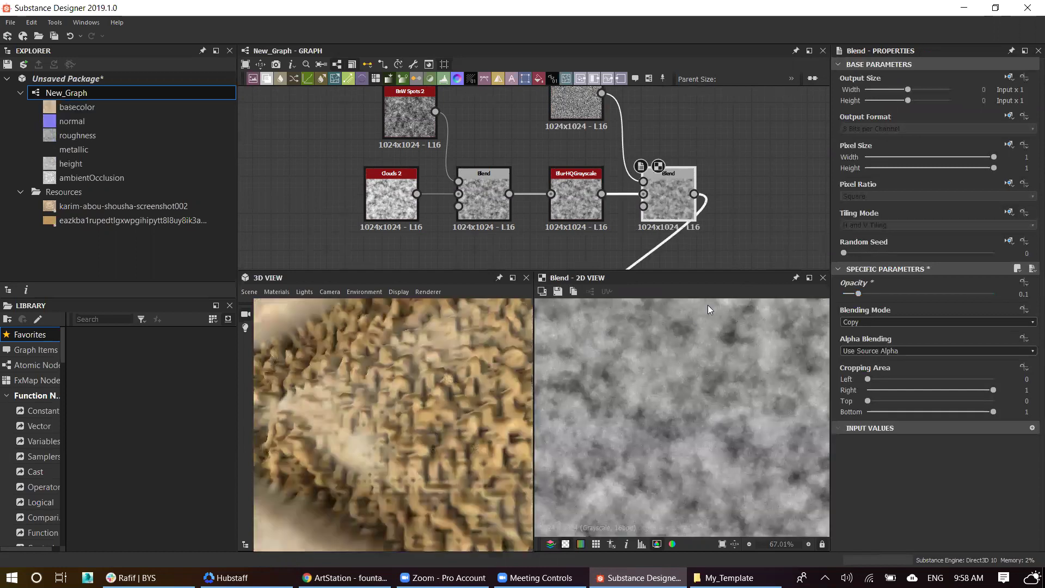
pyautogui.moveTo(856, 295); pyautogui.dragTo(852, 296)
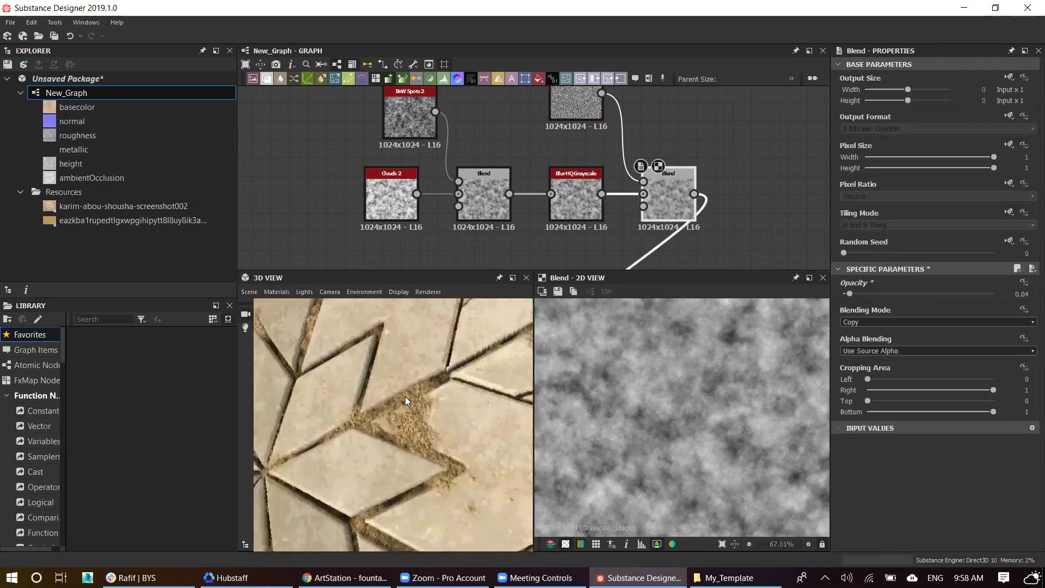
# Step: Orbit and zoom the 3D view to inspect the slab's rounded edge and tiled top
pyautogui.scroll(-5, 423, 389)
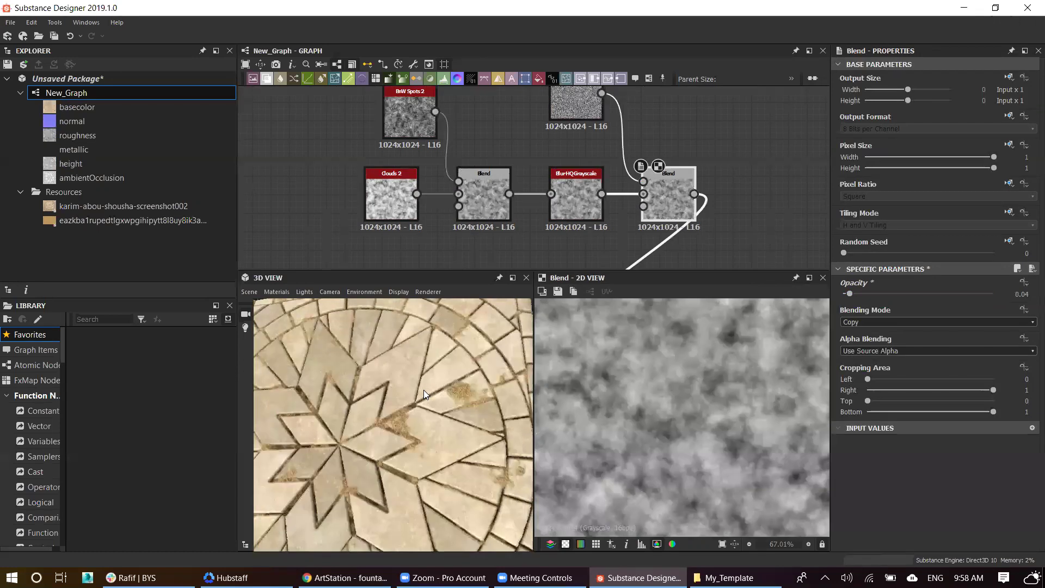
pyautogui.moveTo(424, 390); pyautogui.dragTo(397, 401)
pyautogui.scroll(3, 397, 401)
pyautogui.scroll(2, 381, 394)
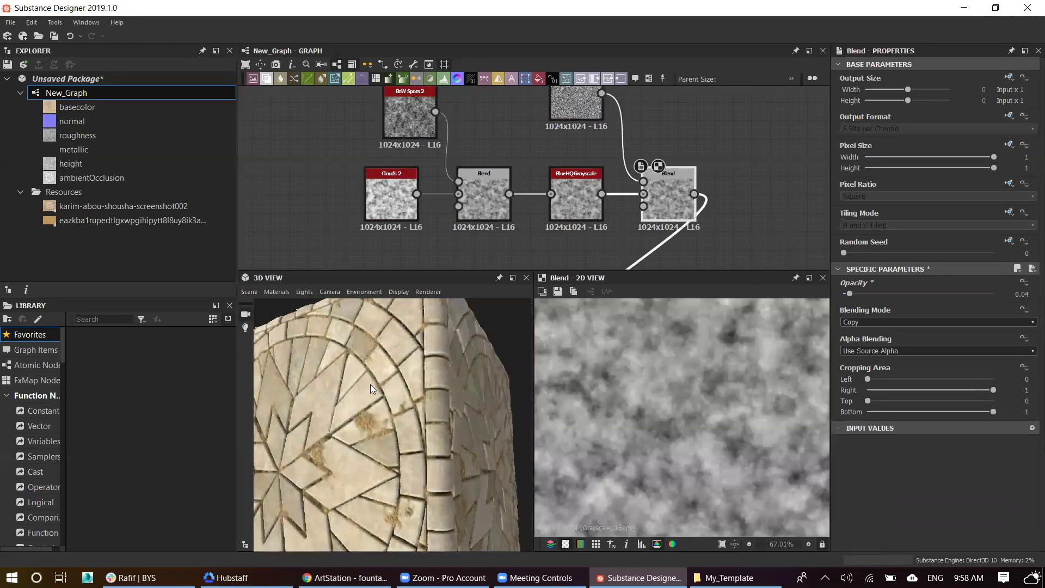
pyautogui.scroll(3, 374, 385)
pyautogui.scroll(2, 375, 386)
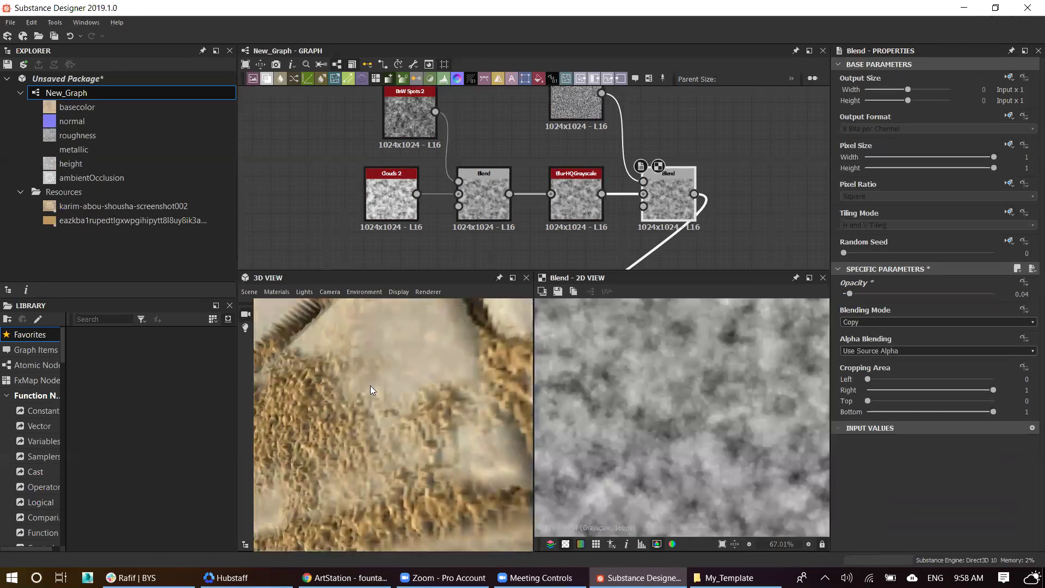
pyautogui.scroll(-3, 384, 387)
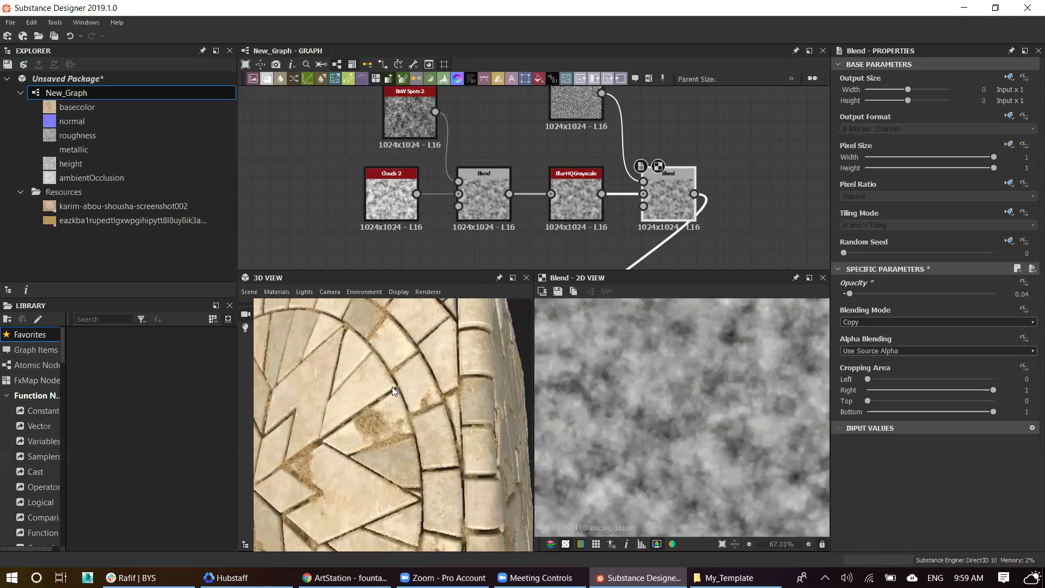
pyautogui.scroll(-5, 392, 387)
pyautogui.moveTo(396, 386)
pyautogui.mouseDown()
pyautogui.moveTo(408, 386)
pyautogui.moveTo(397, 380)
pyautogui.mouseUp()
pyautogui.scroll(5, 395, 383)
pyautogui.scroll(-3, 419, 387)
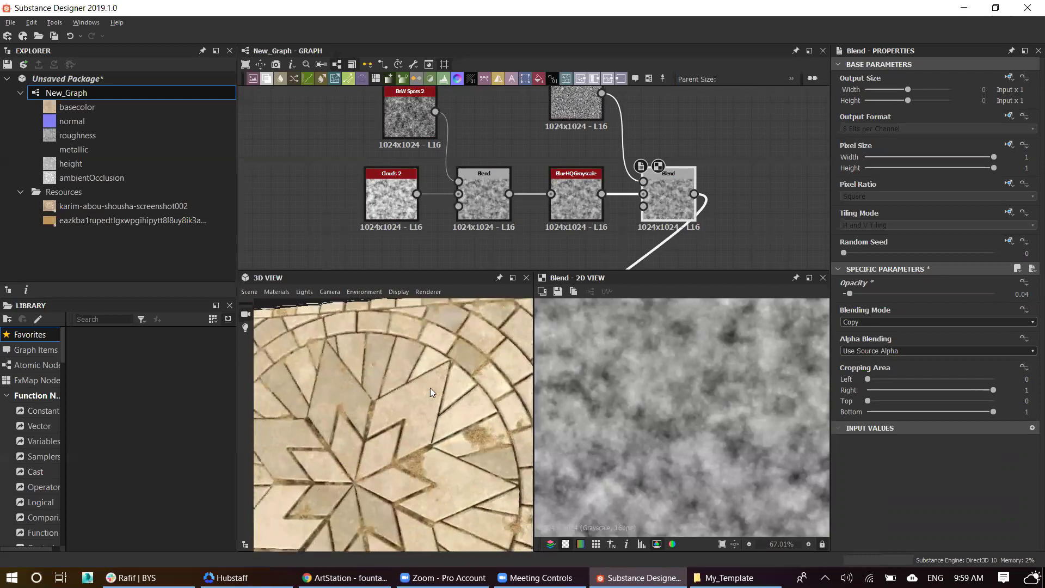
pyautogui.scroll(-2, 647, 206)
pyautogui.scroll(-4, 428, 399)
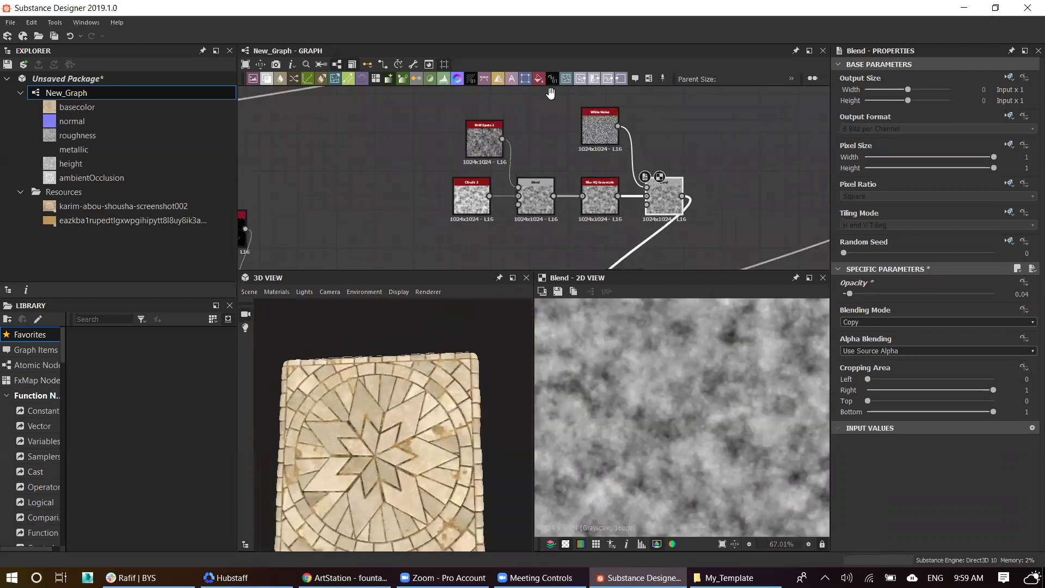
pyautogui.scroll(-2, 550, 93)
pyautogui.scroll(3, 595, 218)
pyautogui.click(596, 218)
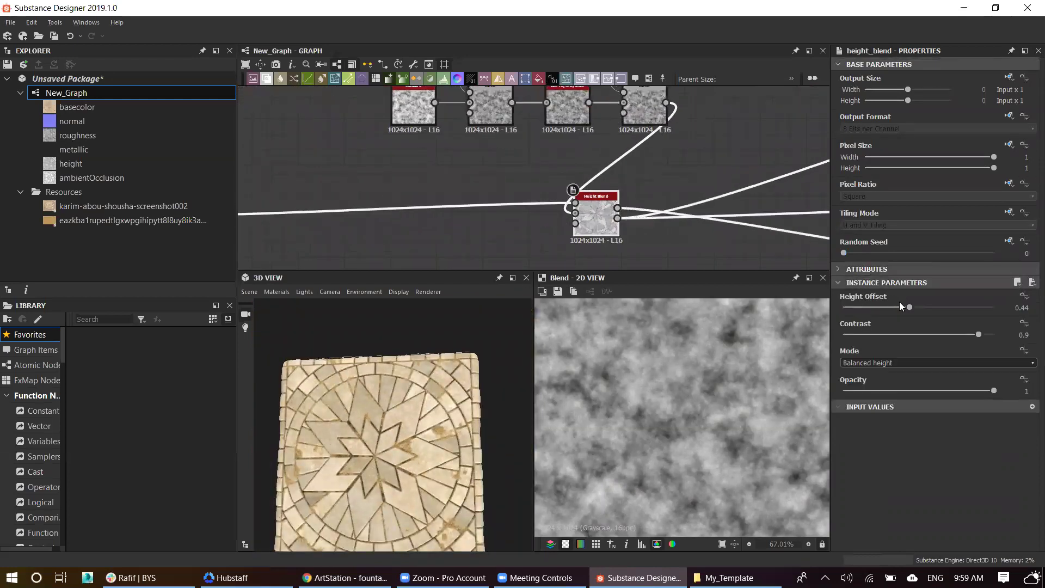
pyautogui.moveTo(909, 307); pyautogui.dragTo(925, 307)
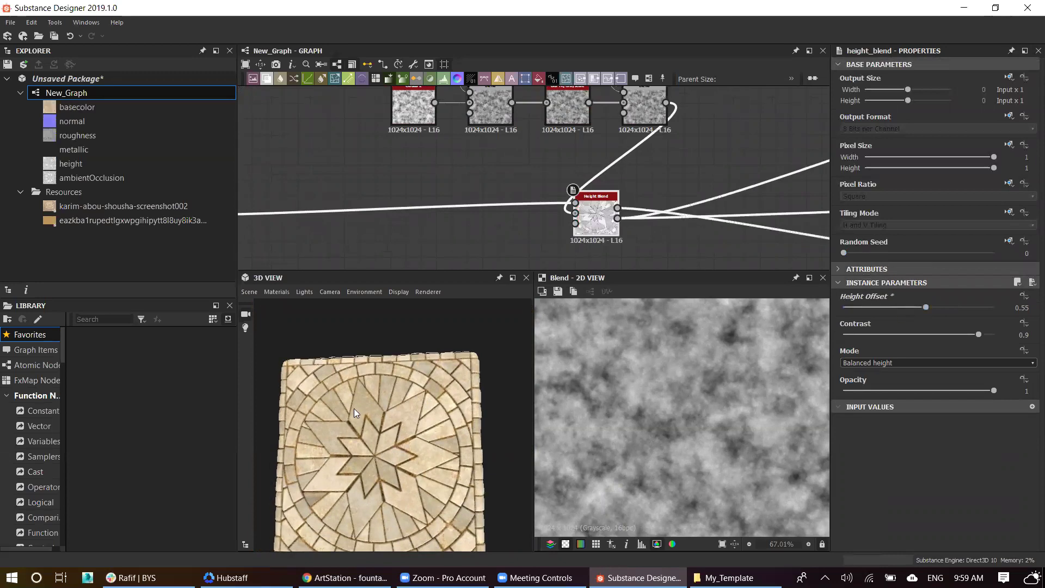
pyautogui.scroll(3, 355, 413)
pyautogui.hotkey('ctrl', 'z')
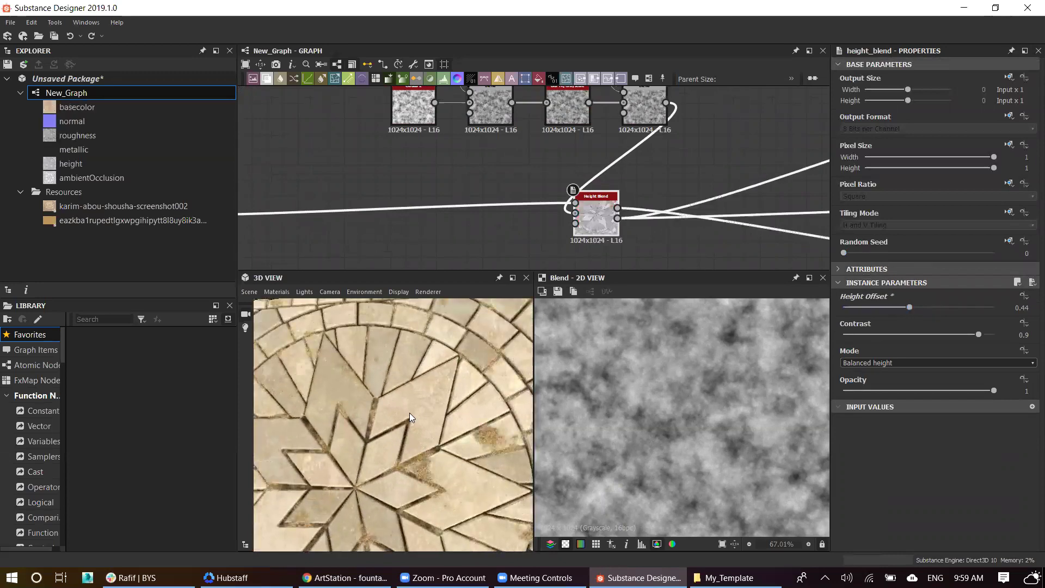
pyautogui.scroll(3, 409, 417)
pyautogui.scroll(-5, 382, 418)
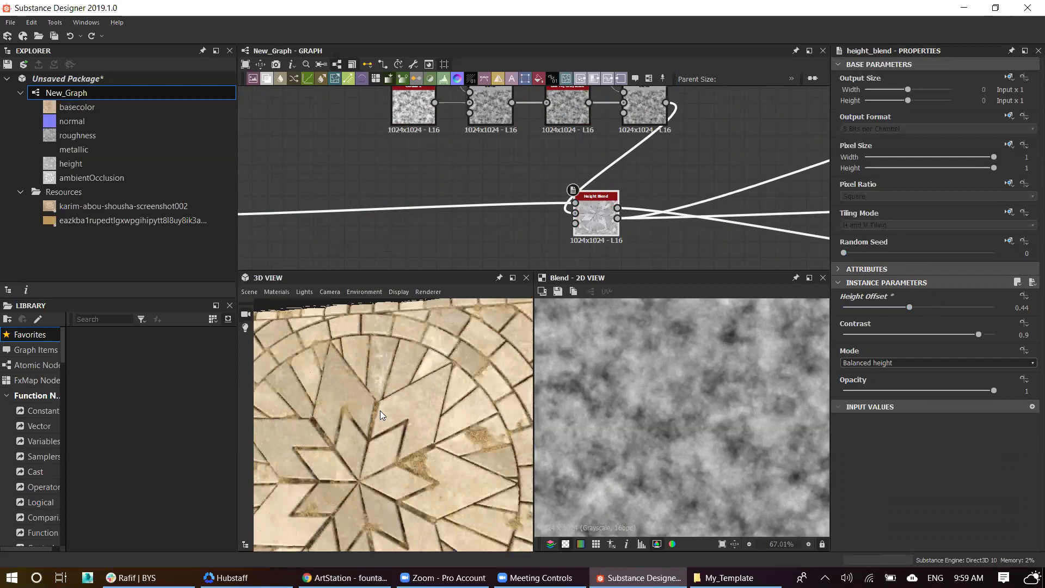
pyautogui.scroll(-5, 380, 411)
pyautogui.moveTo(353, 415)
pyautogui.mouseDown()
pyautogui.moveTo(349, 449)
pyautogui.moveTo(381, 402)
pyautogui.mouseUp()
pyautogui.scroll(5, 368, 415)
pyautogui.scroll(3, 372, 374)
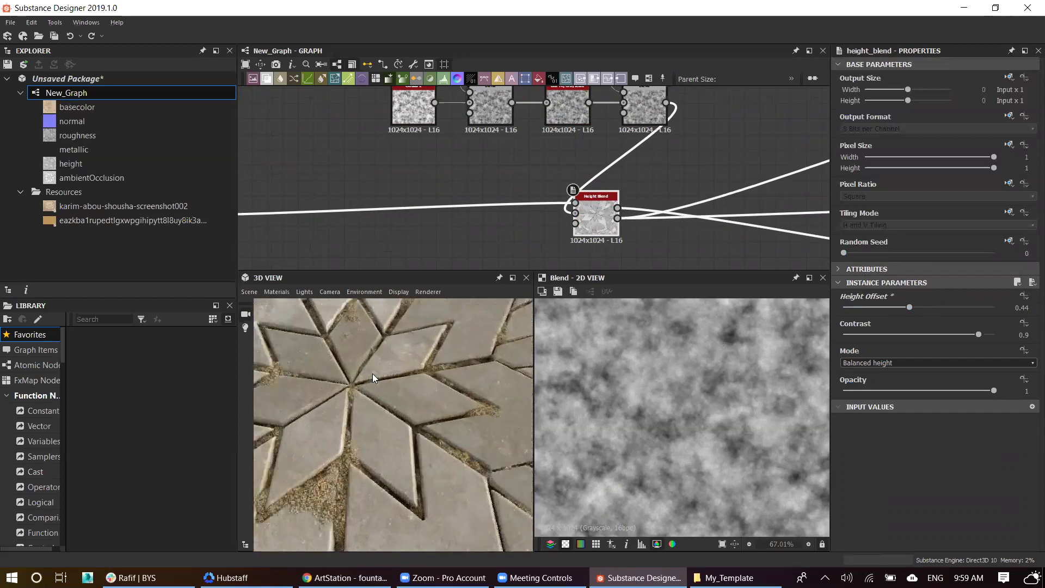
pyautogui.scroll(3, 372, 373)
pyautogui.scroll(-3, 370, 372)
pyautogui.scroll(-2, 370, 371)
pyautogui.scroll(-2, 415, 173)
pyautogui.moveTo(414, 176); pyautogui.dragTo(420, 142, button='middle')
pyautogui.scroll(-2, 460, 199)
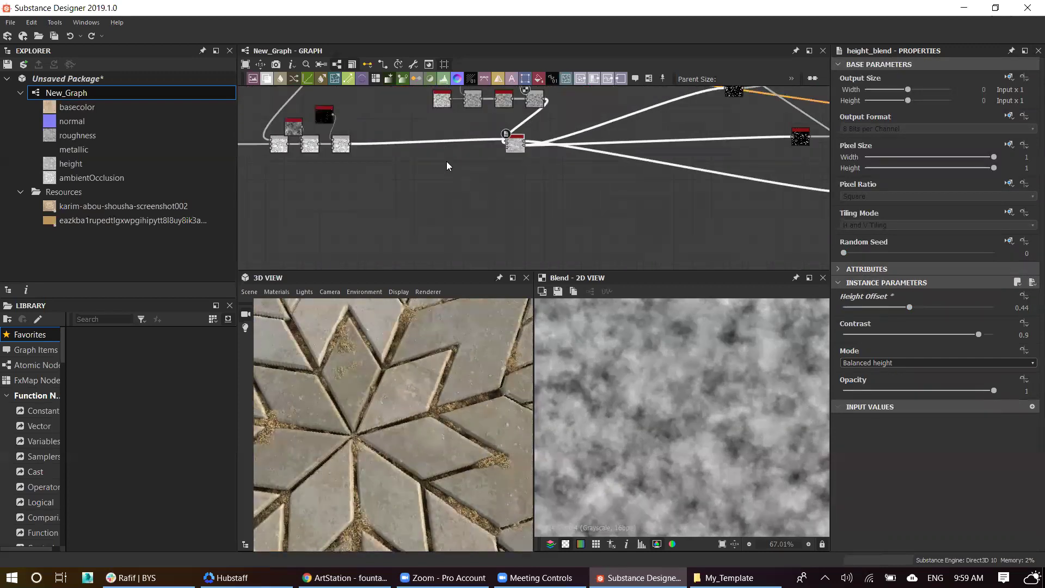
pyautogui.scroll(-2, 400, 340)
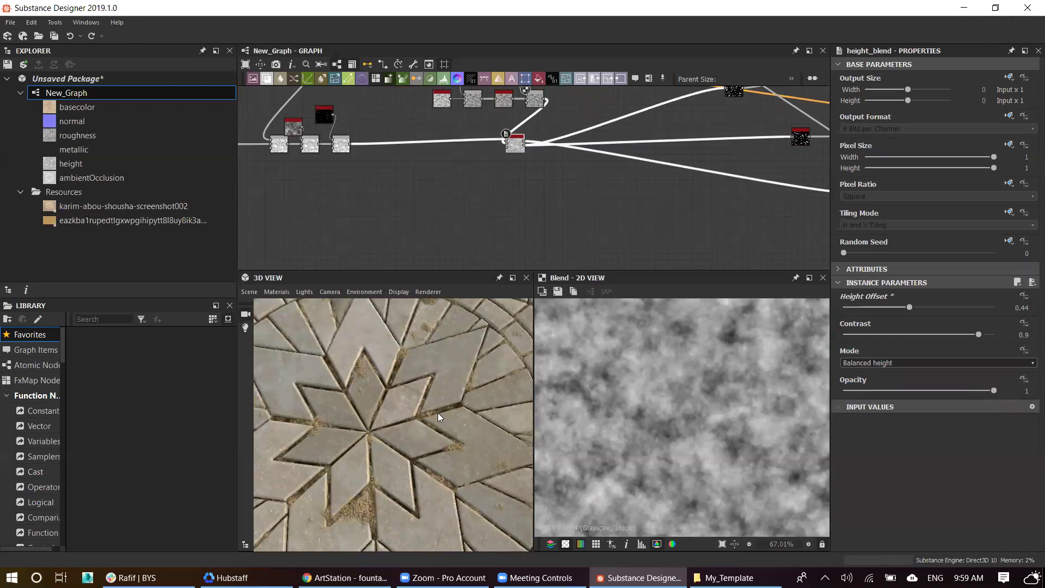
pyautogui.moveTo(456, 319)
pyautogui.mouseDown()
pyautogui.moveTo(422, 379)
pyautogui.moveTo(430, 404)
pyautogui.moveTo(496, 373)
pyautogui.moveTo(477, 366)
pyautogui.moveTo(533, 388)
pyautogui.moveTo(448, 321)
pyautogui.moveTo(513, 381)
pyautogui.mouseUp()
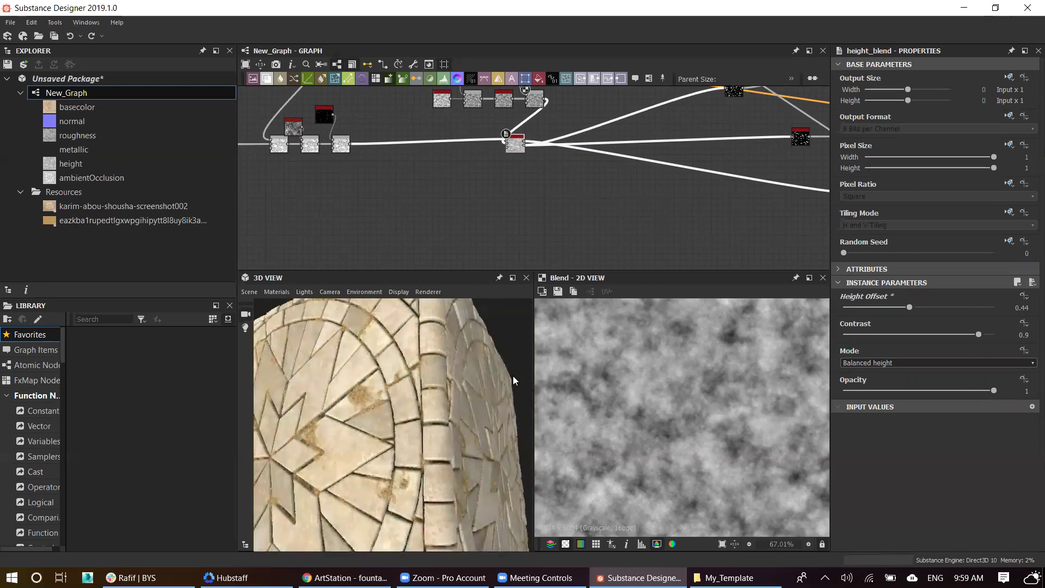
pyautogui.moveTo(364, 412)
pyautogui.mouseDown()
pyautogui.moveTo(379, 392)
pyautogui.moveTo(365, 377)
pyautogui.mouseUp()
pyautogui.scroll(2, 365, 376)
pyautogui.scroll(2, 400, 384)
pyautogui.scroll(2, 400, 384)
pyautogui.scroll(-2, 400, 384)
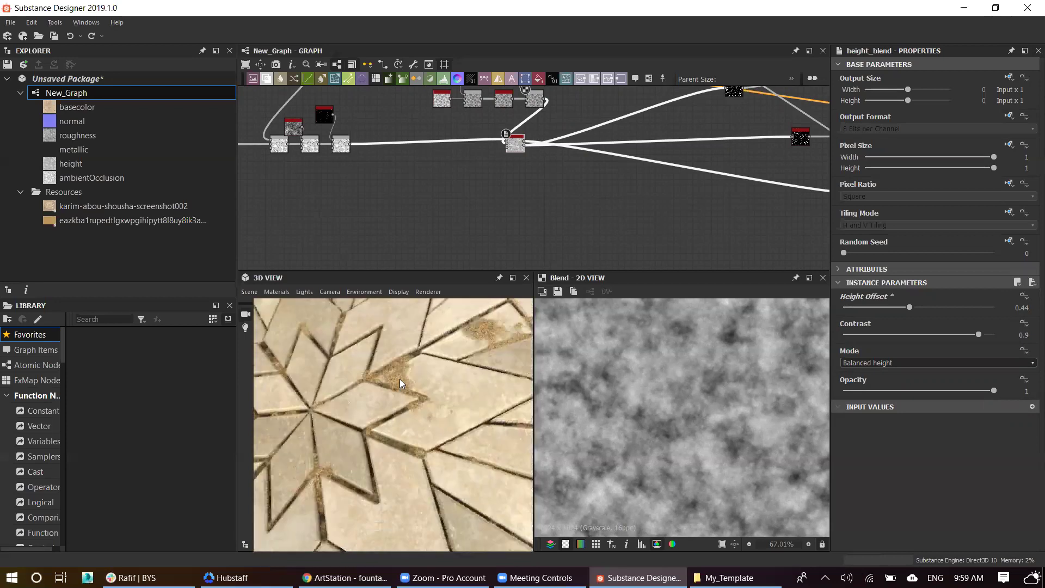